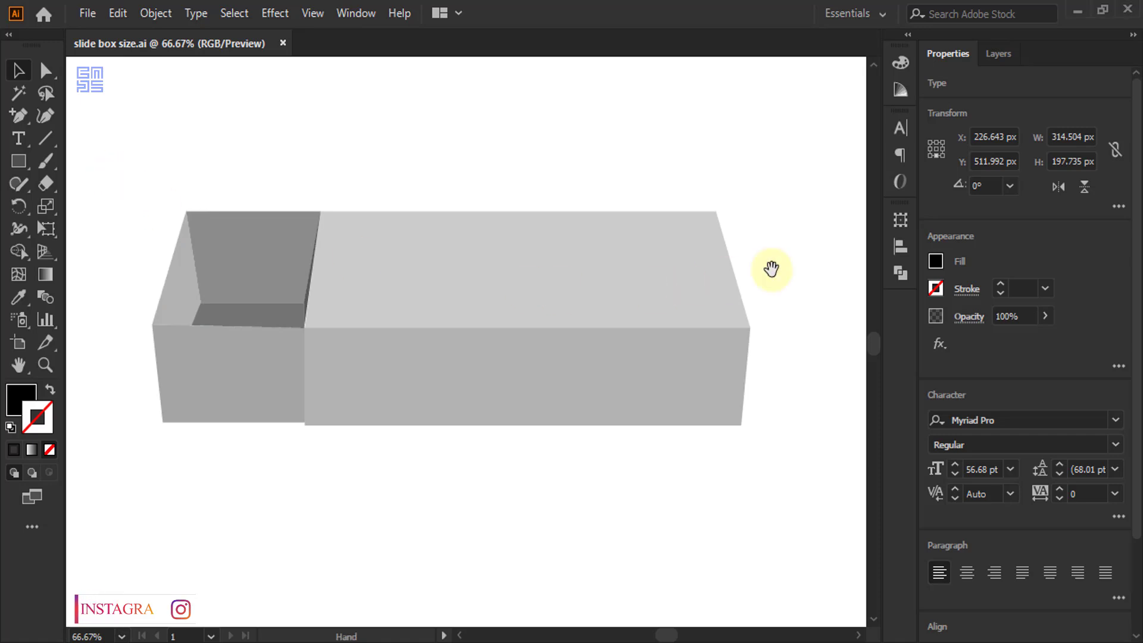
# Examine the slide box drawing and select the text listing its width, height and depth.
pyautogui.scroll(-2, 799, 367)
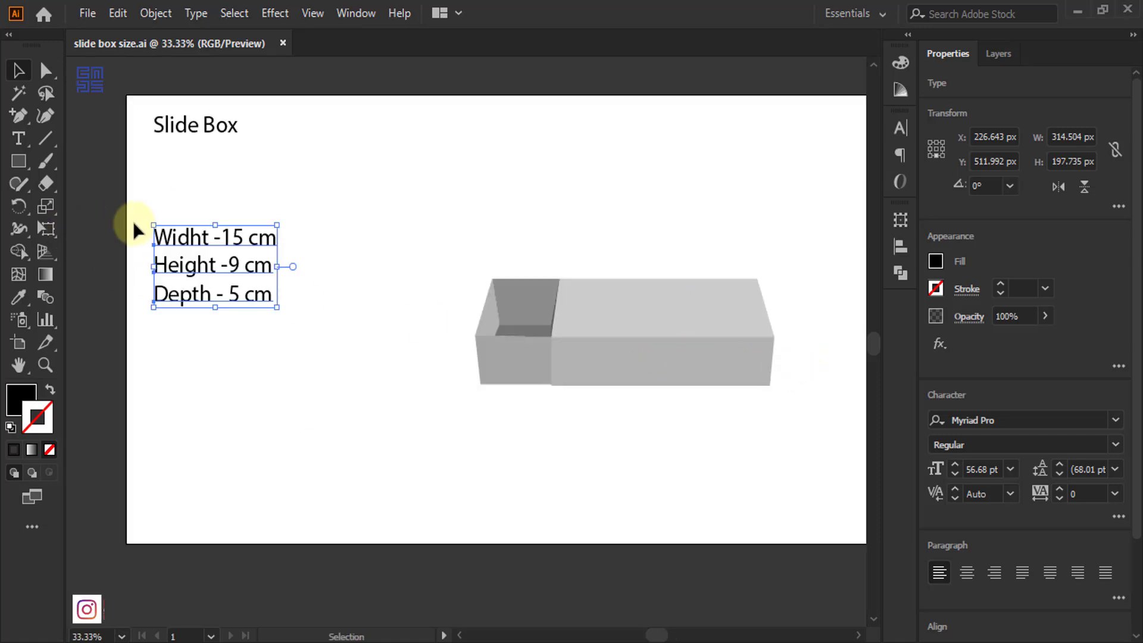
pyautogui.scroll(2, 139, 224)
pyautogui.click(573, 220)
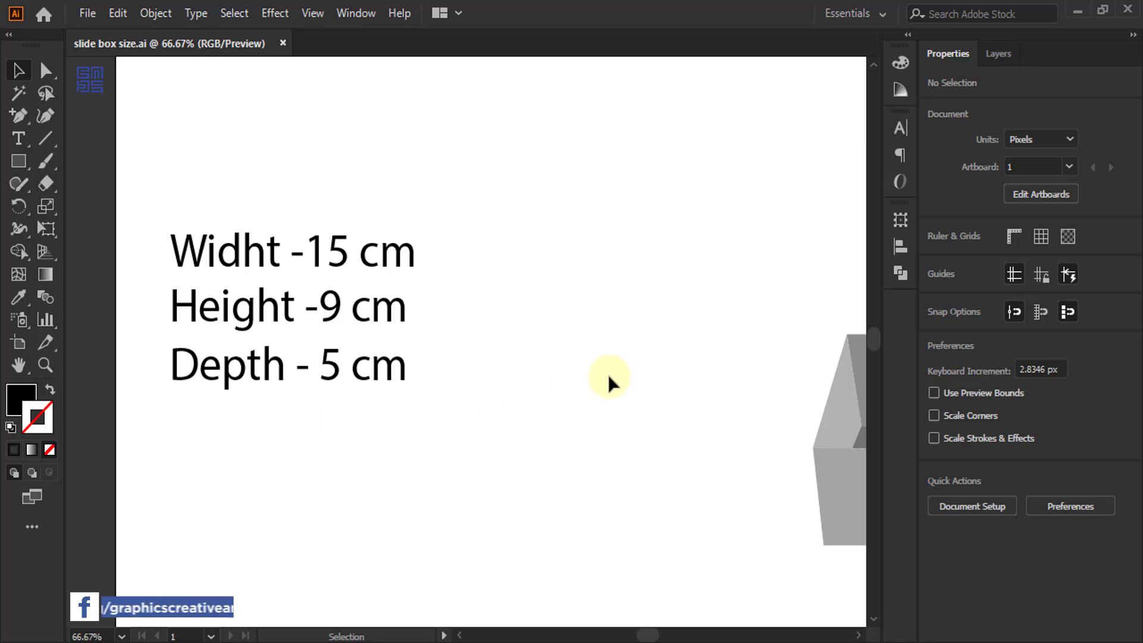
pyautogui.moveTo(604, 326); pyautogui.dragTo(456, 268)
pyautogui.scroll(-1, 167, 280)
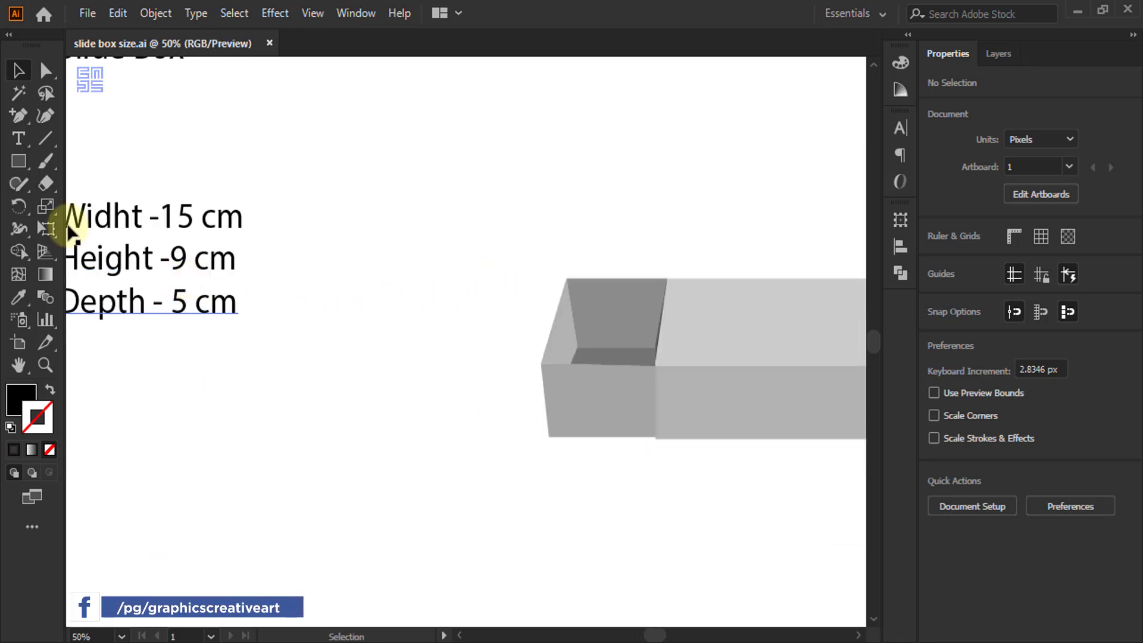
pyautogui.scroll(-1, 216, 235)
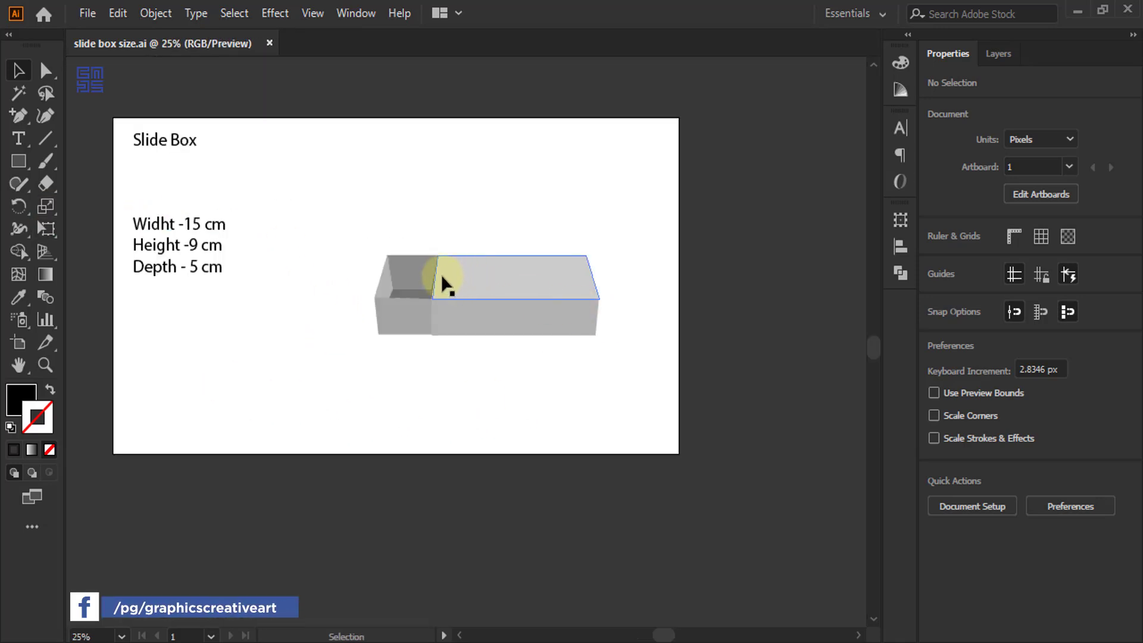
pyautogui.scroll(1, 156, 256)
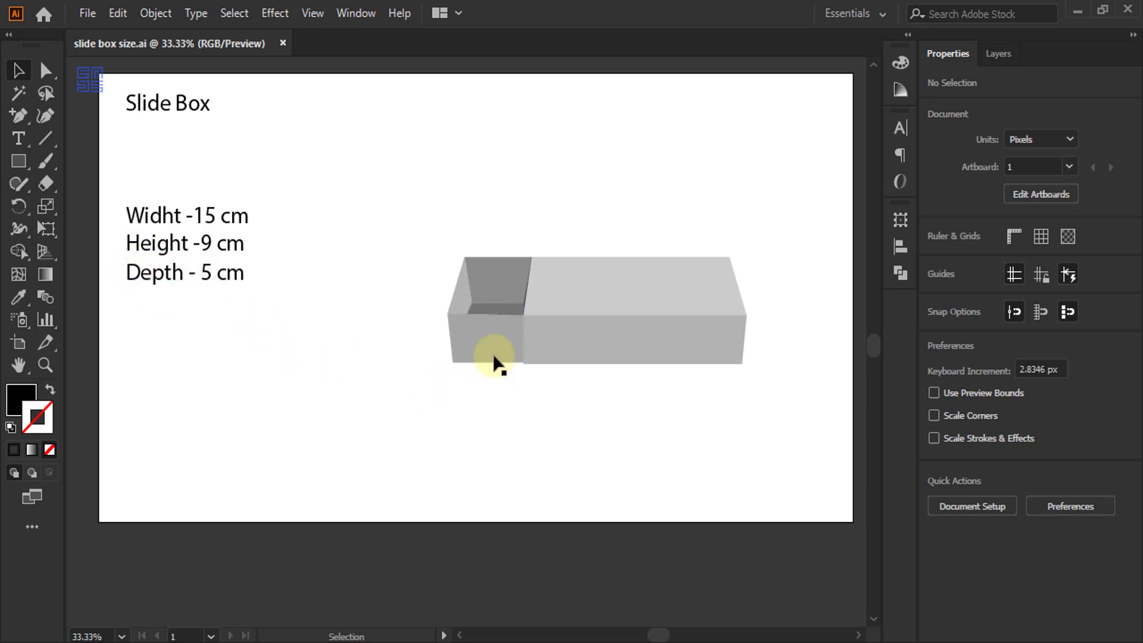
pyautogui.moveTo(272, 172); pyautogui.dragTo(121, 325)
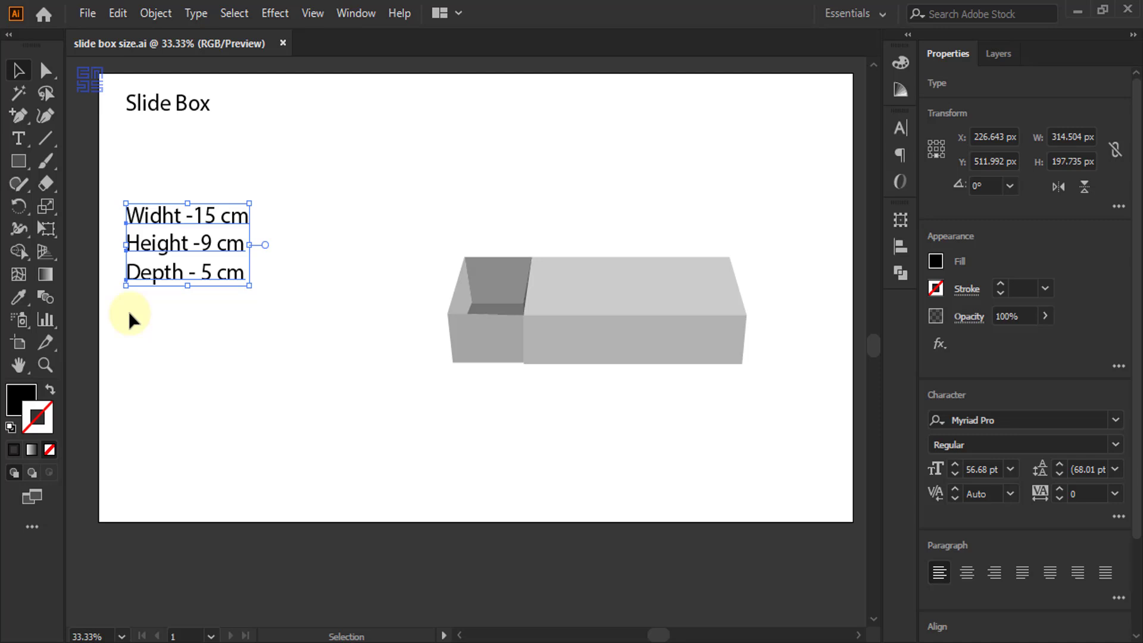
# Start a new document from the A4 print preset and name it "slide box layout".
pyautogui.click(87, 11)
pyautogui.click(94, 36)
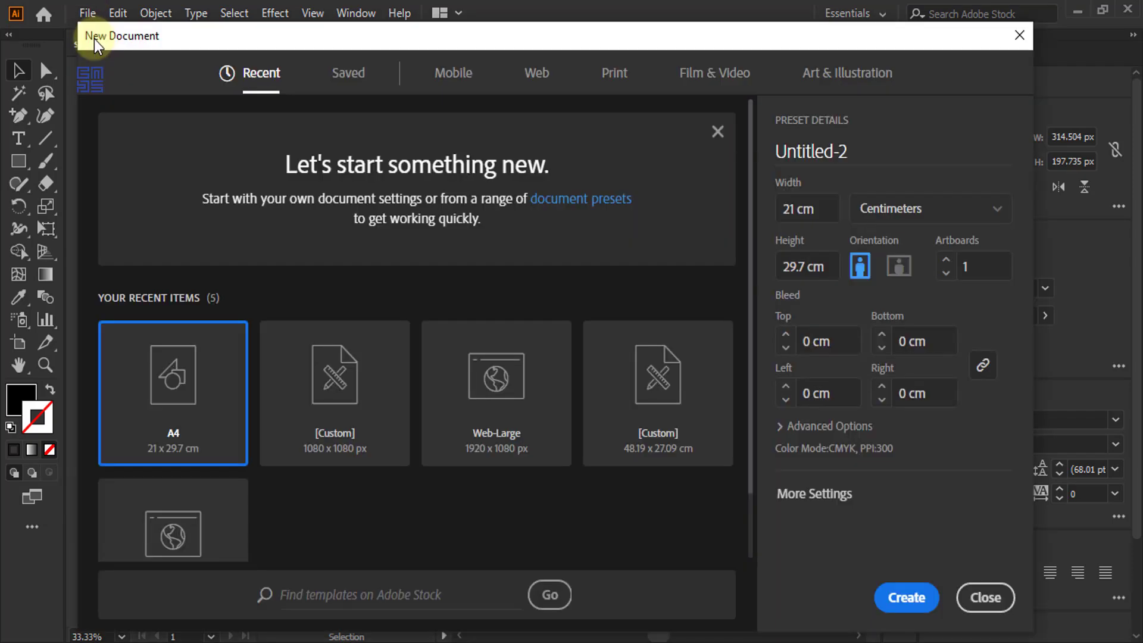
pyautogui.click(631, 71)
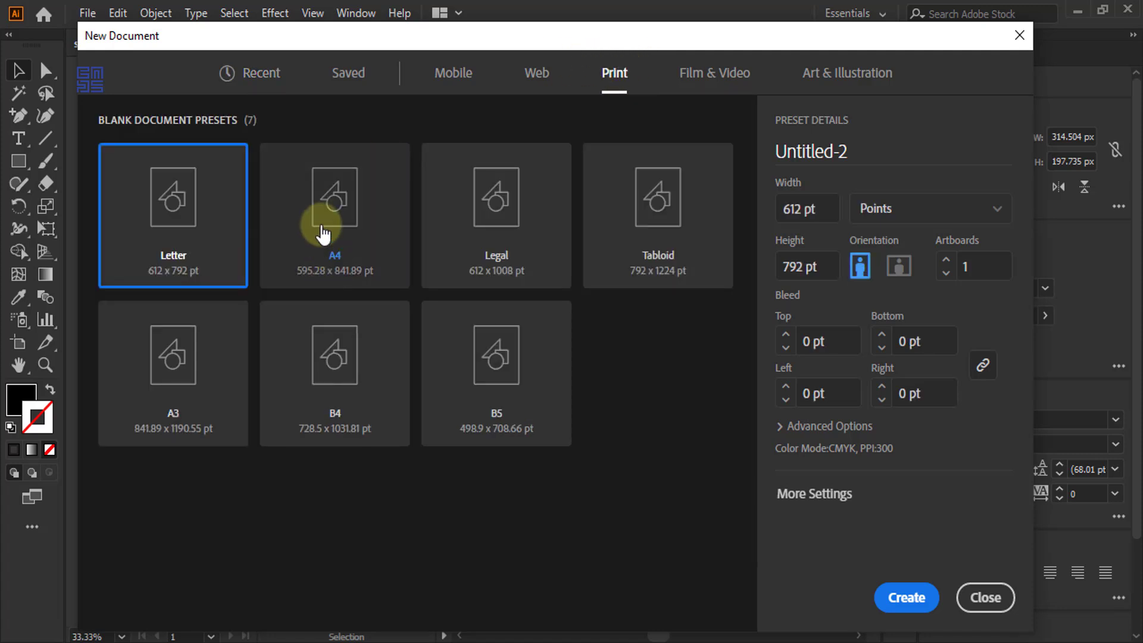
pyautogui.click(337, 196)
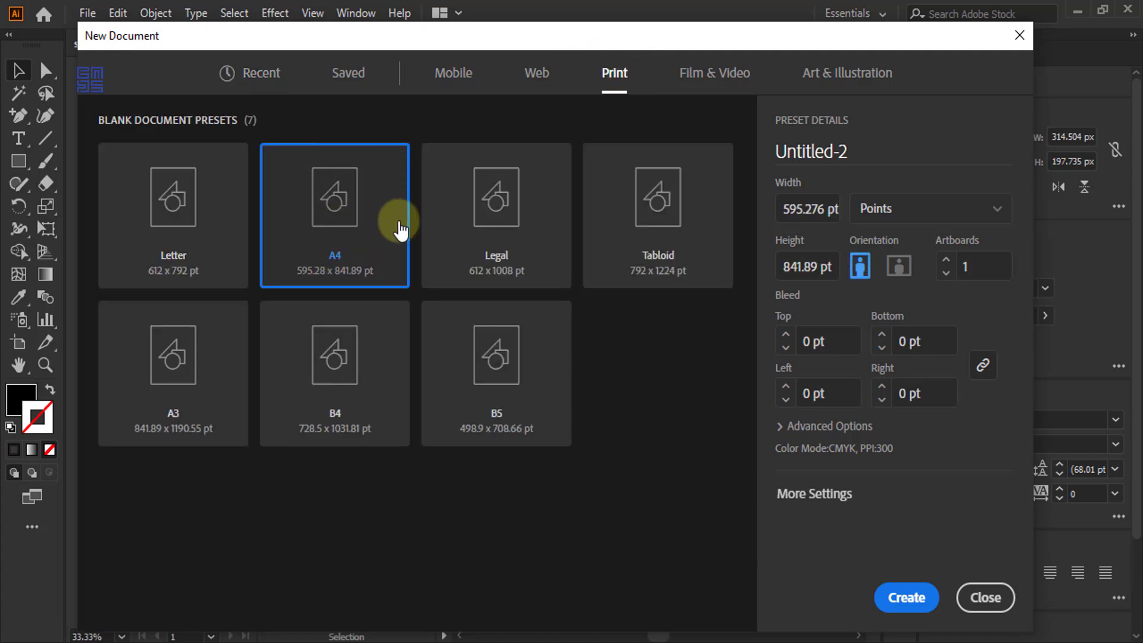
pyautogui.click(862, 153)
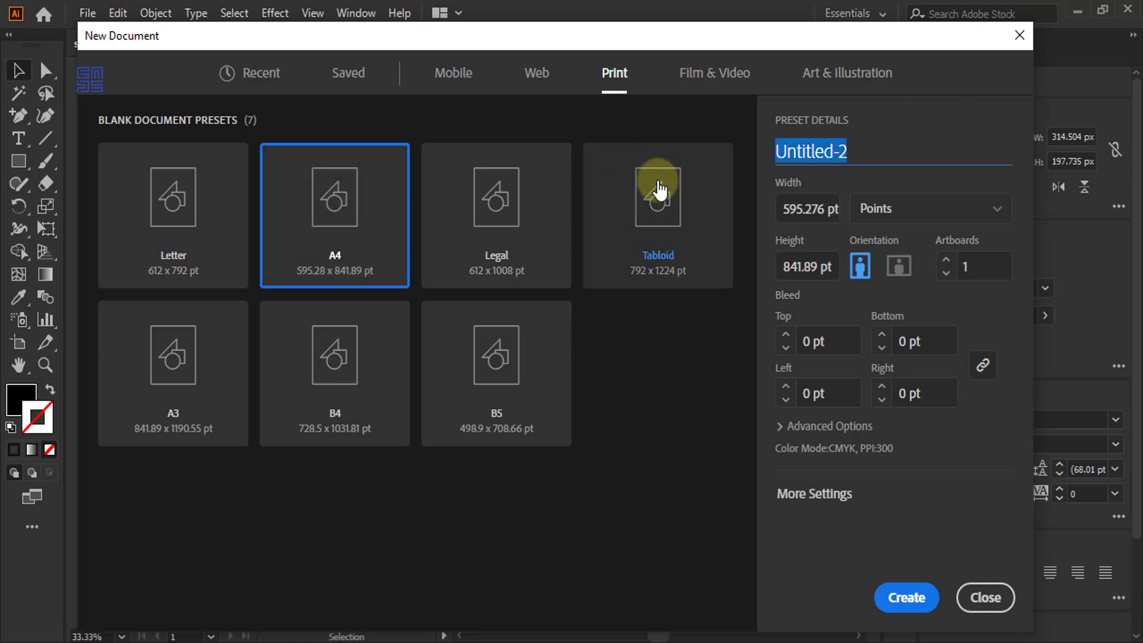
pyautogui.press('BackSpace')
pyautogui.write('Sl')
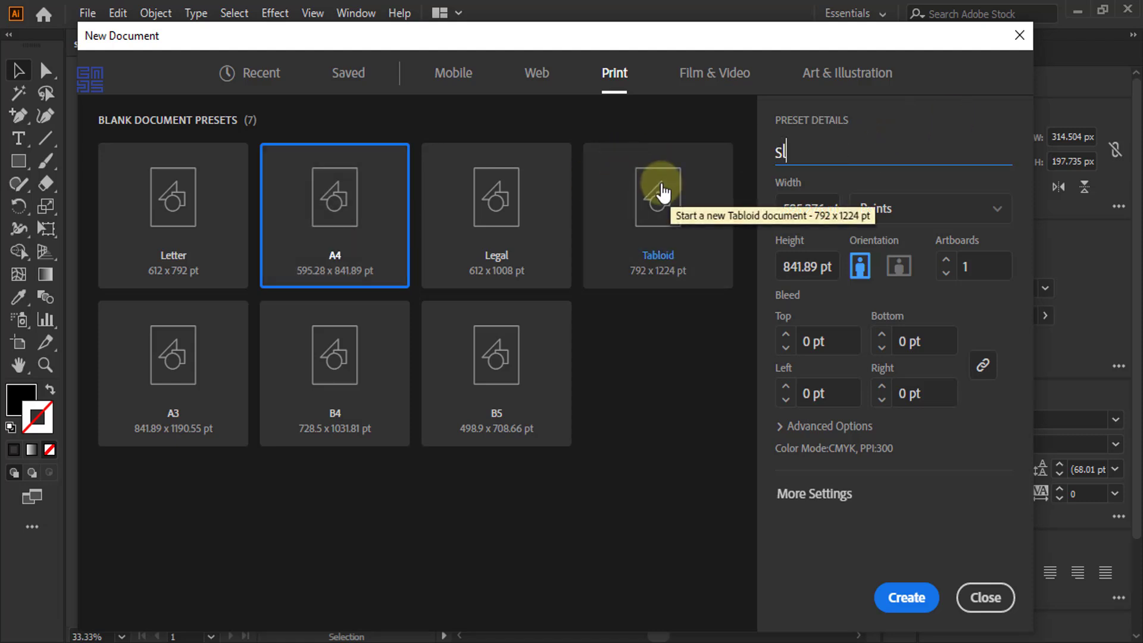
pyautogui.write('ide box lay')
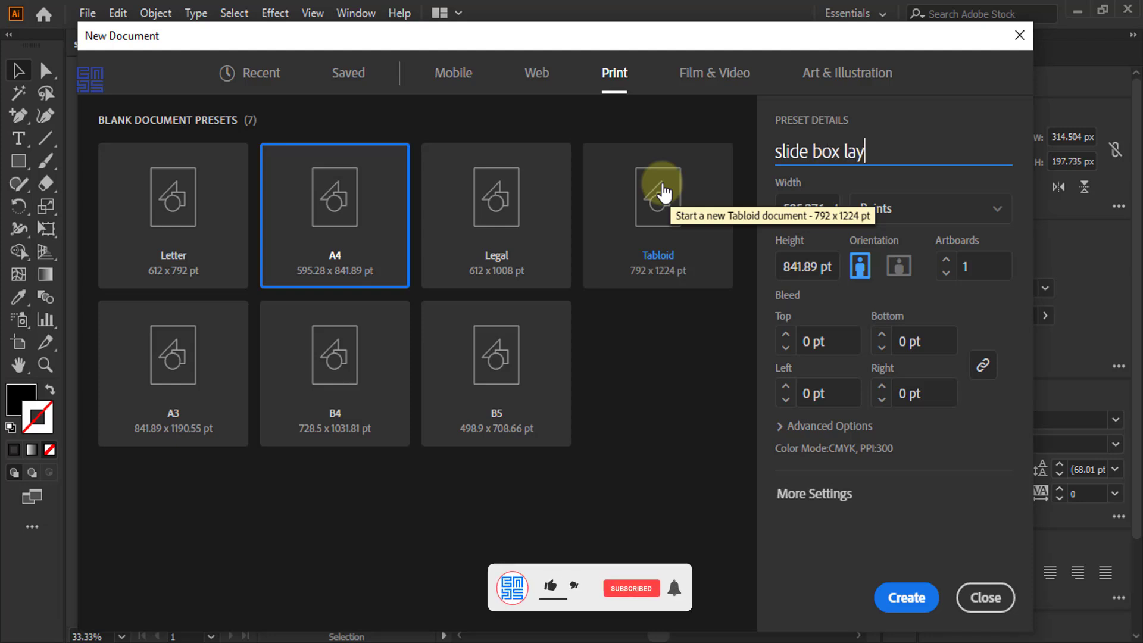
pyautogui.write('out')
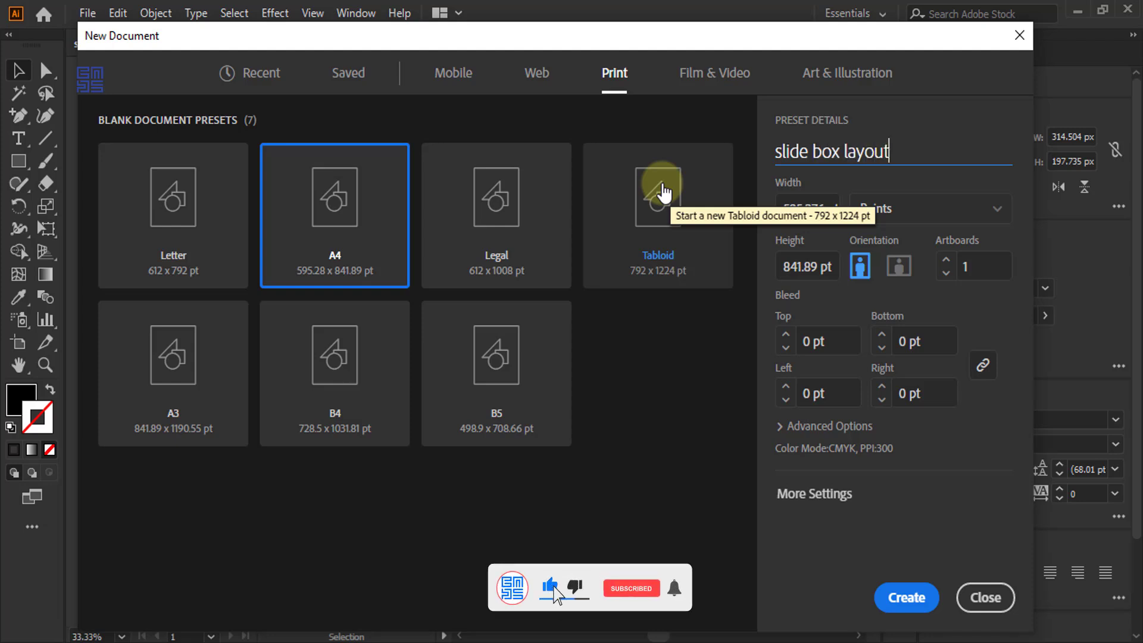
# Set the new document's units to Centimeters, show its advanced options and create it.
pyautogui.click(951, 210)
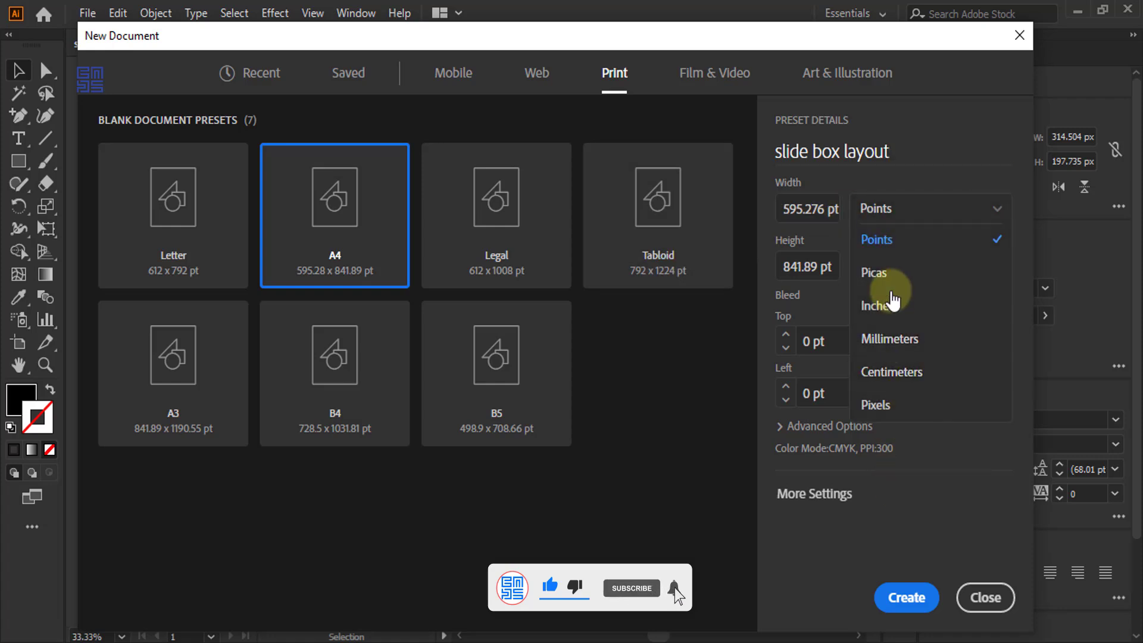
pyautogui.click(890, 374)
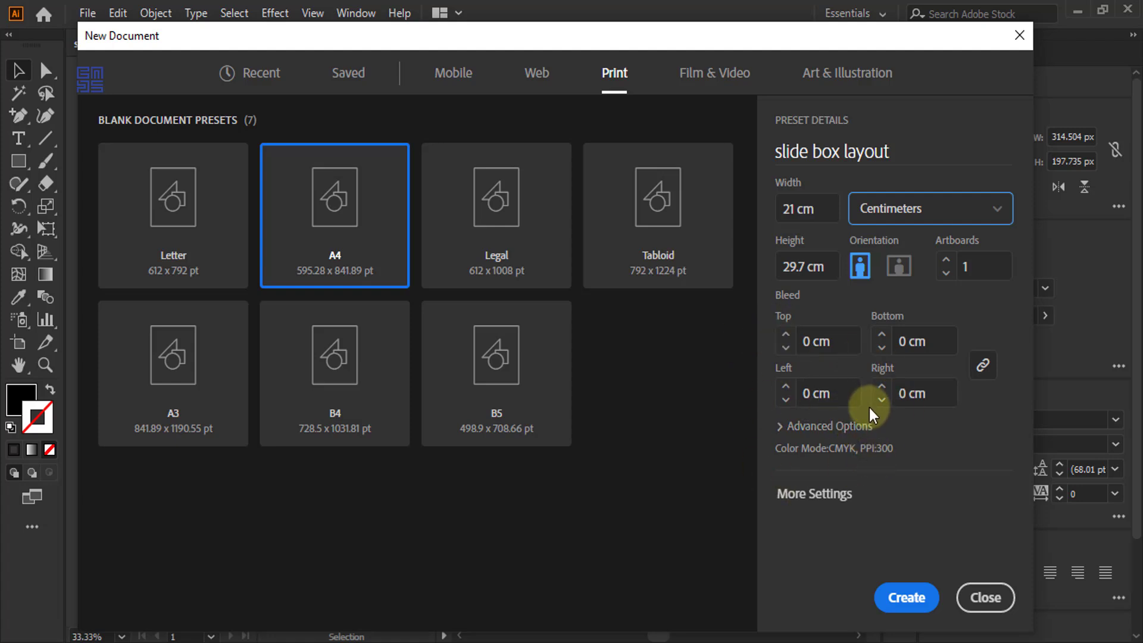
pyautogui.click(778, 427)
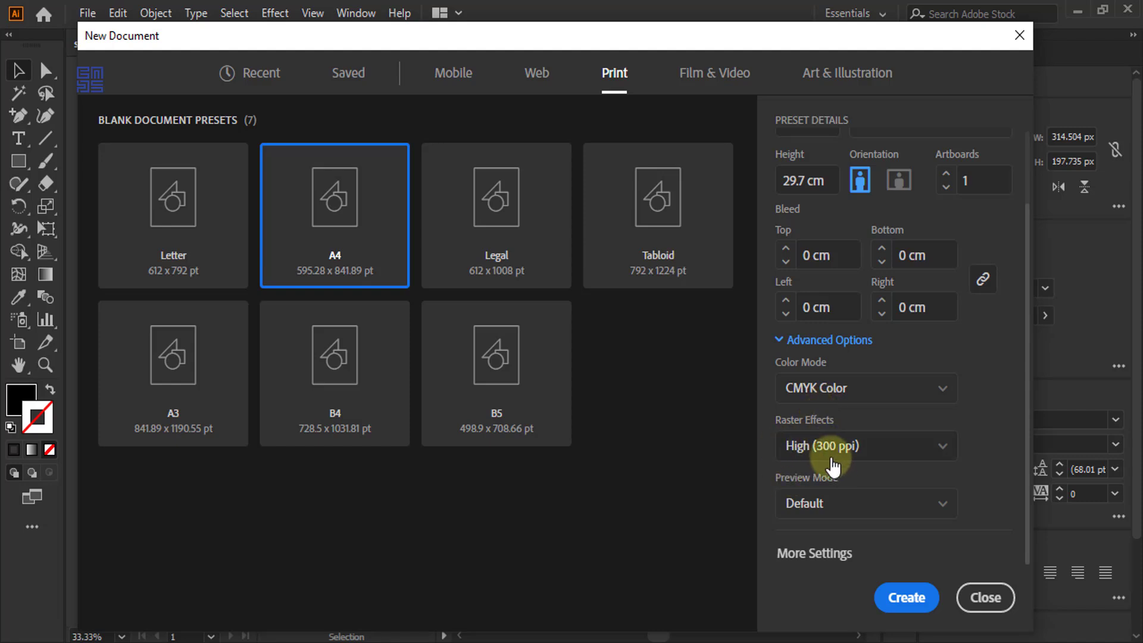
pyautogui.click(907, 598)
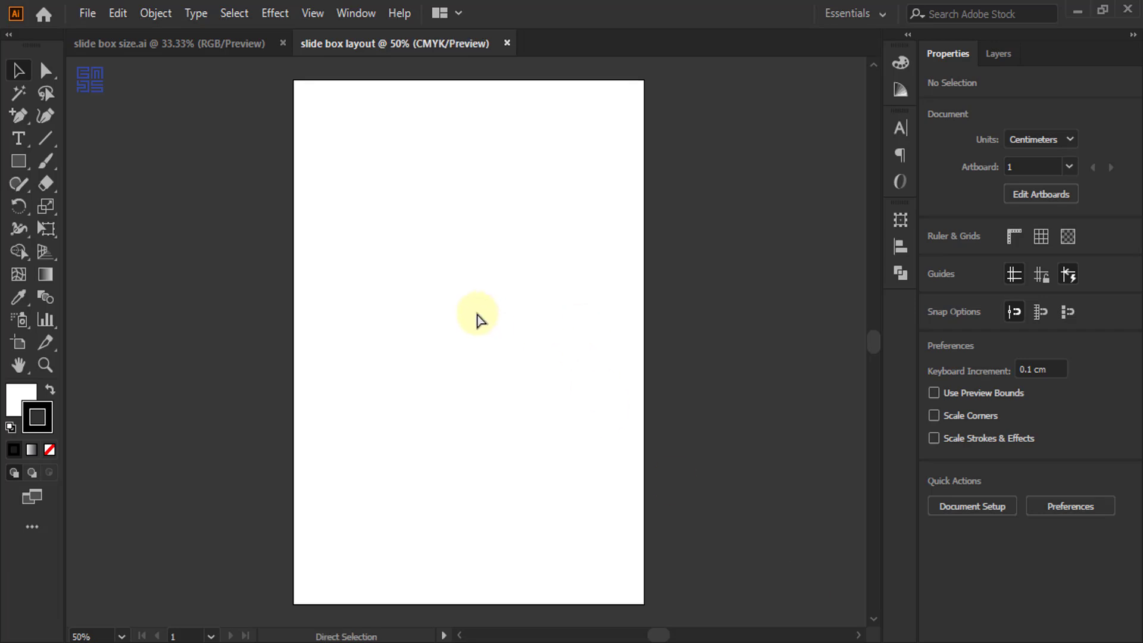
# Paste the width, height and depth text, scale it down and place it outside the artboard's upper-left corner.
pyautogui.write('Widht -15 cm Height -9 cm Depth - 5 cm')
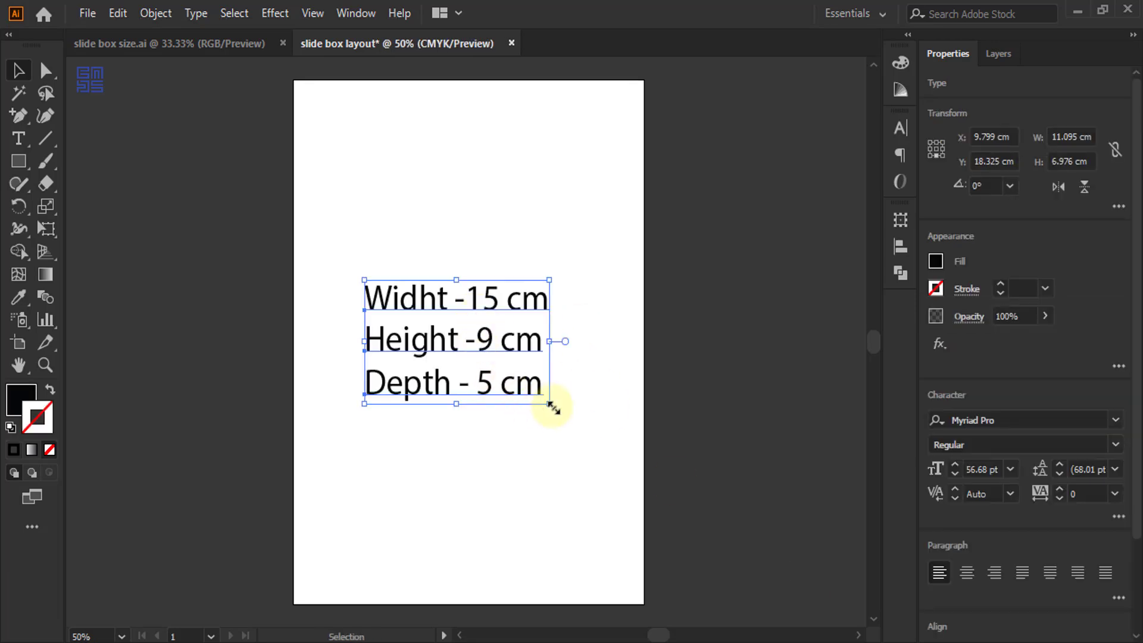
pyautogui.moveTo(544, 395); pyautogui.dragTo(266, 119)
pyautogui.click(324, 156)
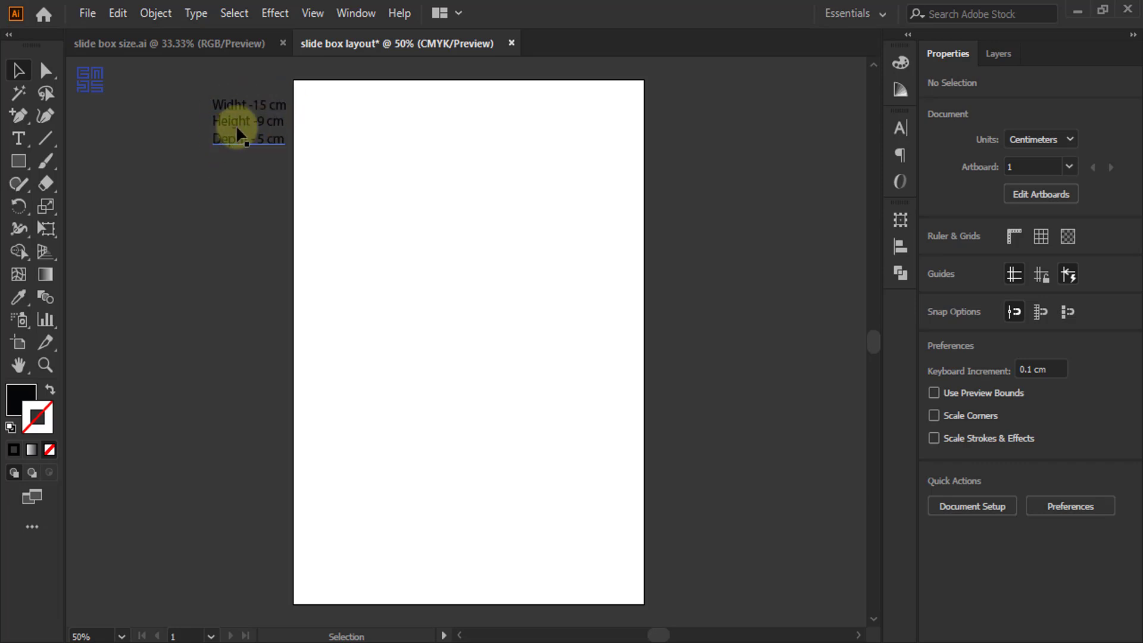
# Create a 15 × 9 cm rectangle centred across the artboard's width, with no fill and a 1 pt black outline.
pyautogui.click(14, 160)
pyautogui.click(433, 180)
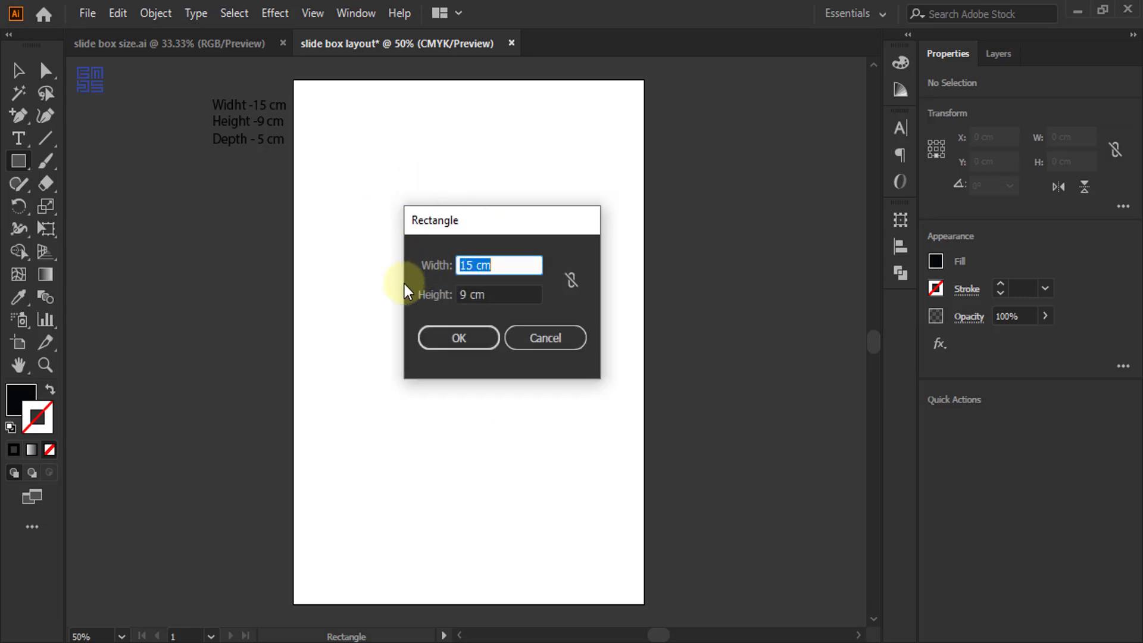
pyautogui.click(464, 335)
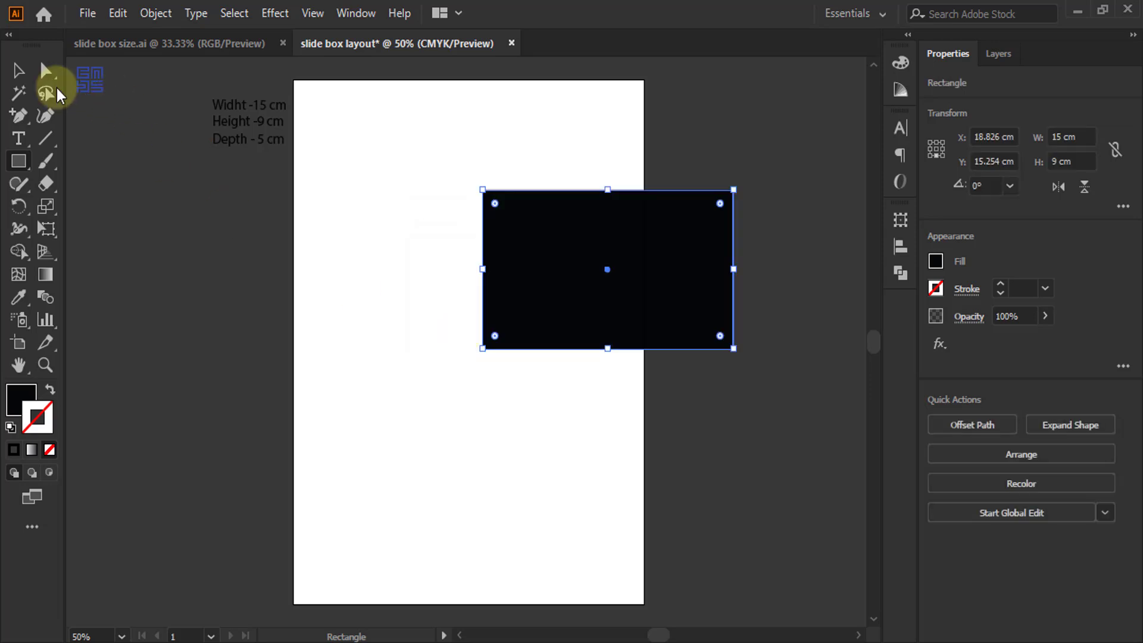
pyautogui.click(18, 70)
pyautogui.moveTo(501, 215); pyautogui.dragTo(363, 231)
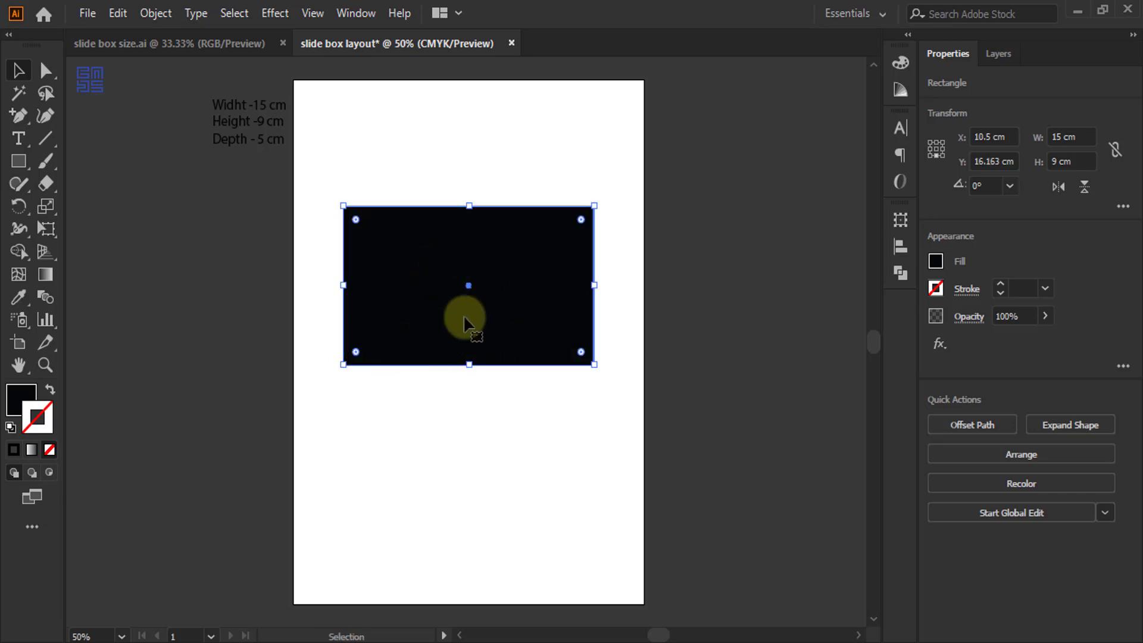
pyautogui.click(50, 391)
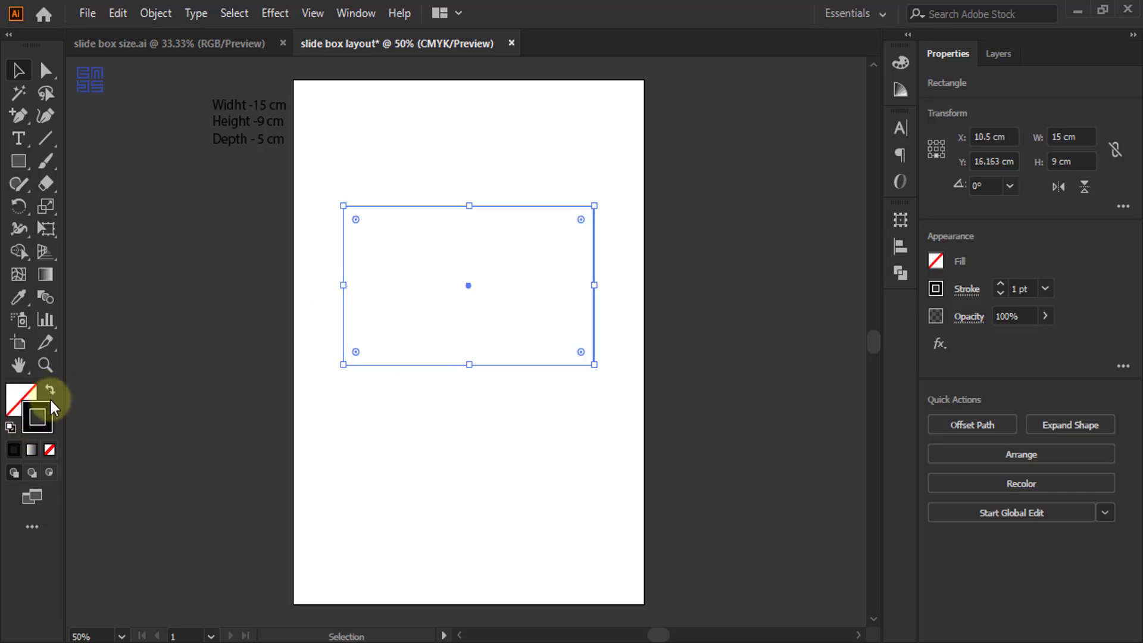
# Enlarge the artboard to a nearly square area and move the rectangle to about X 25.5 cm, Y 24 cm.
pyautogui.scroll(-3, 211, 276)
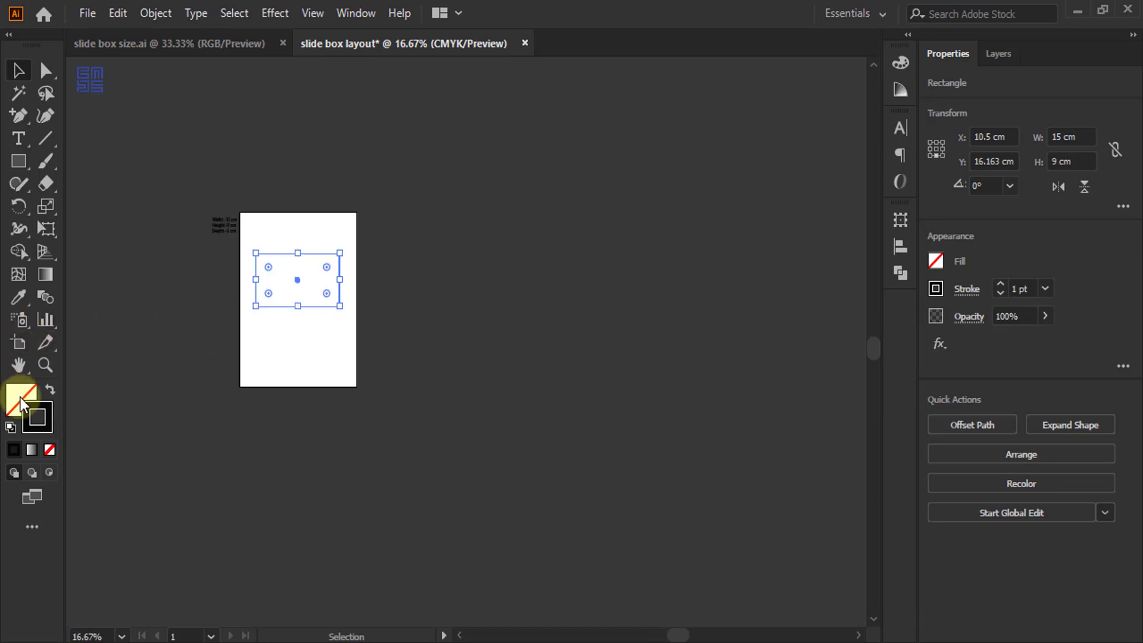
pyautogui.click(21, 344)
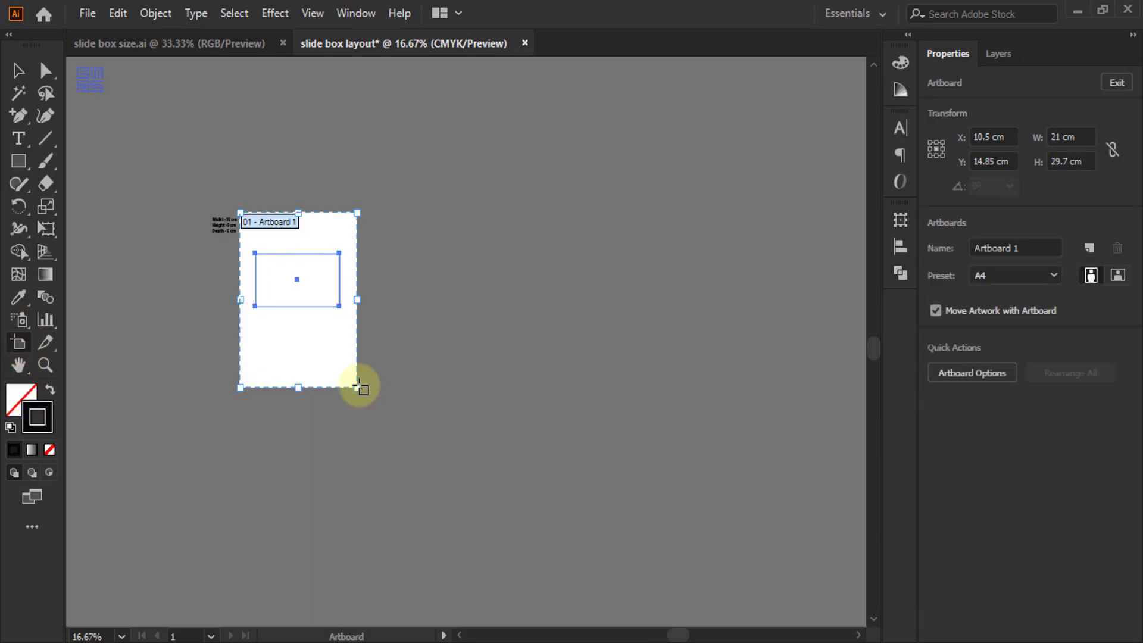
pyautogui.moveTo(357, 385); pyautogui.dragTo(572, 533)
pyautogui.click(18, 71)
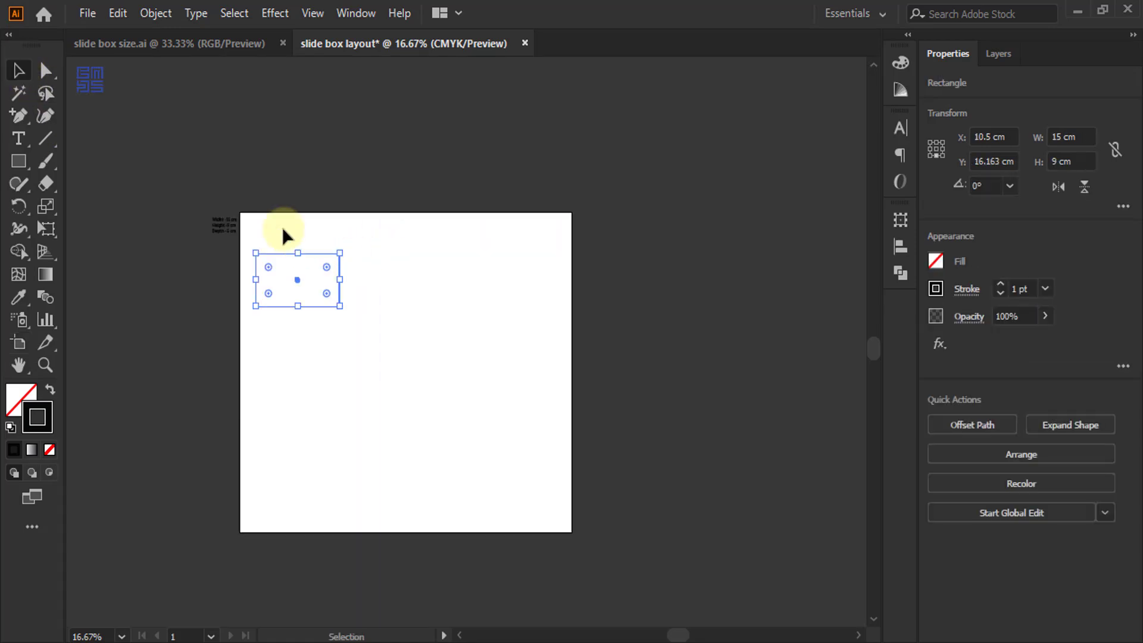
pyautogui.moveTo(296, 279); pyautogui.dragTo(377, 325)
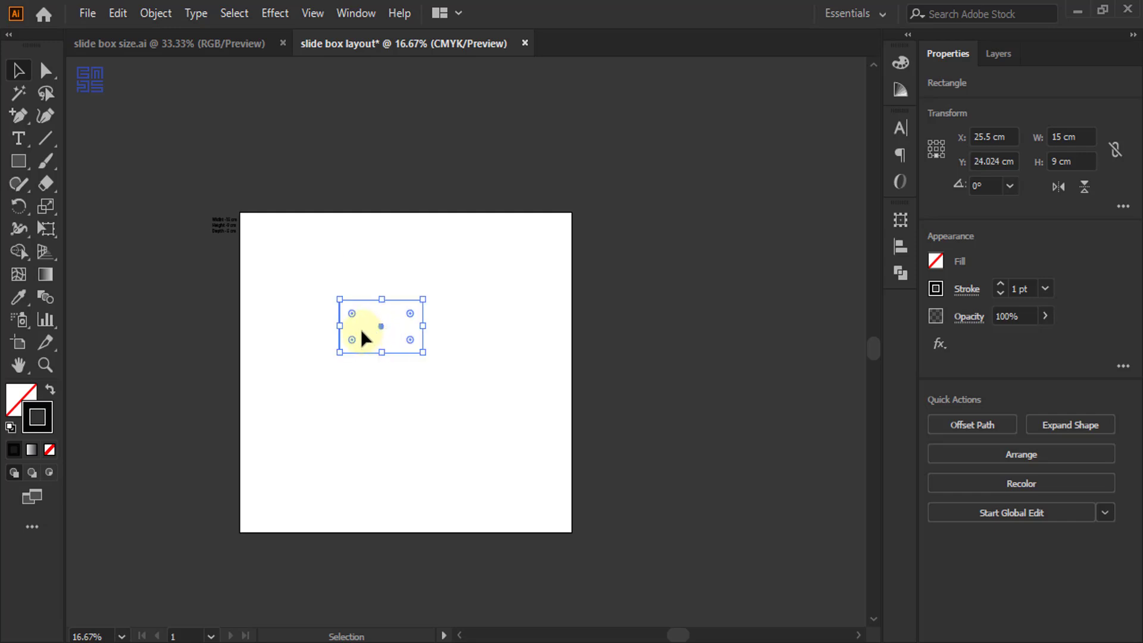
pyautogui.scroll(3, 363, 323)
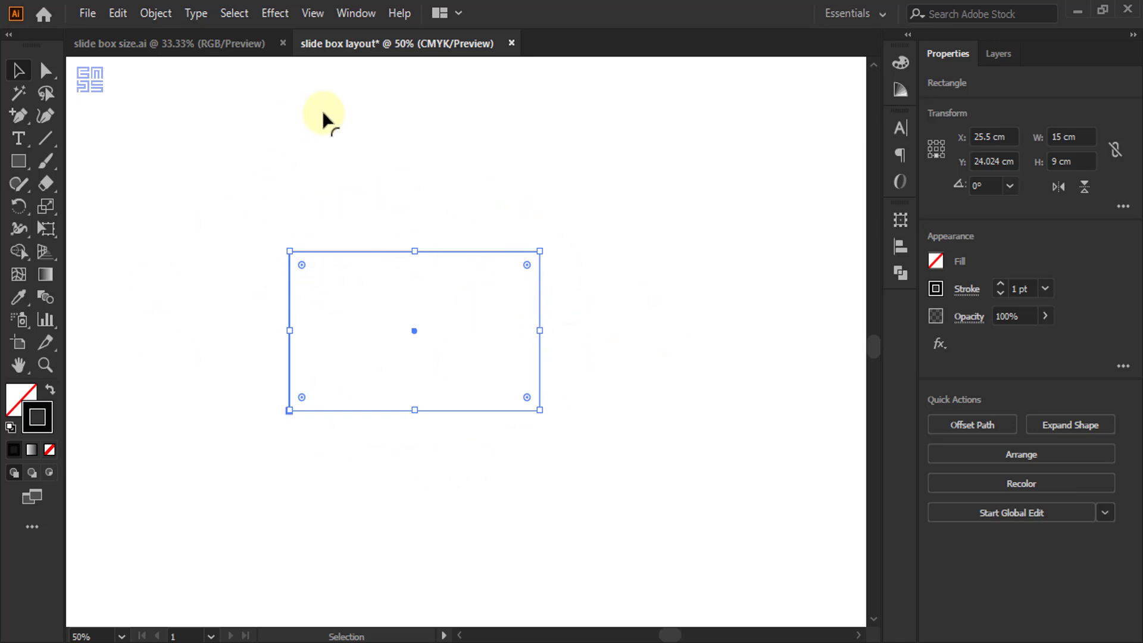
# Examine the partly open slide box in slide box size.ai and return to the slide box layout document.
pyautogui.click(241, 45)
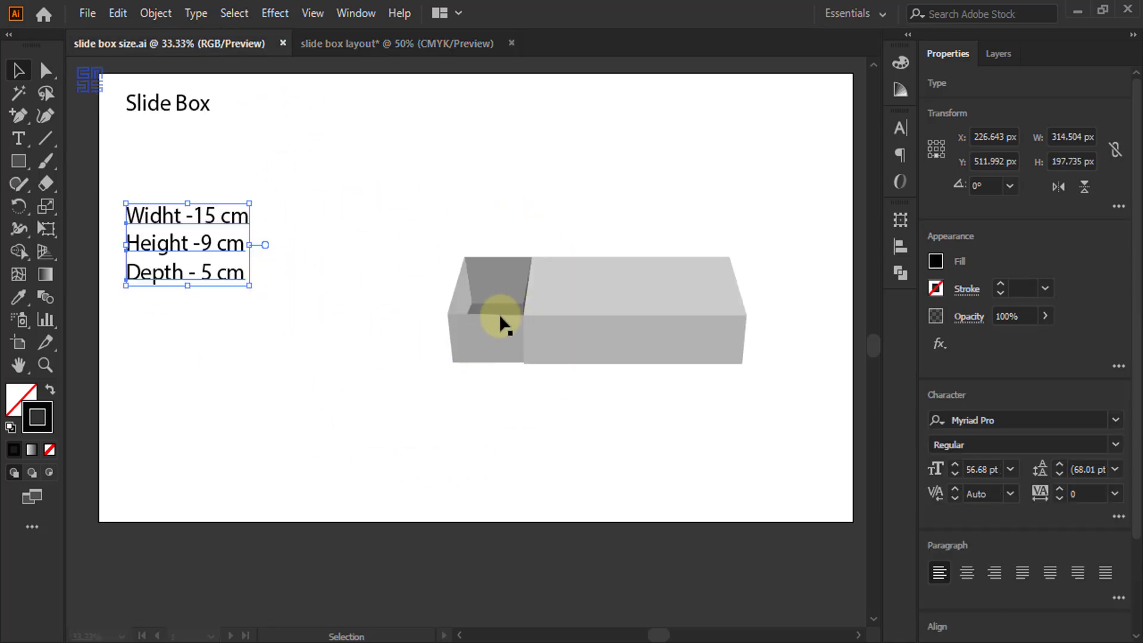
pyautogui.scroll(3, 506, 313)
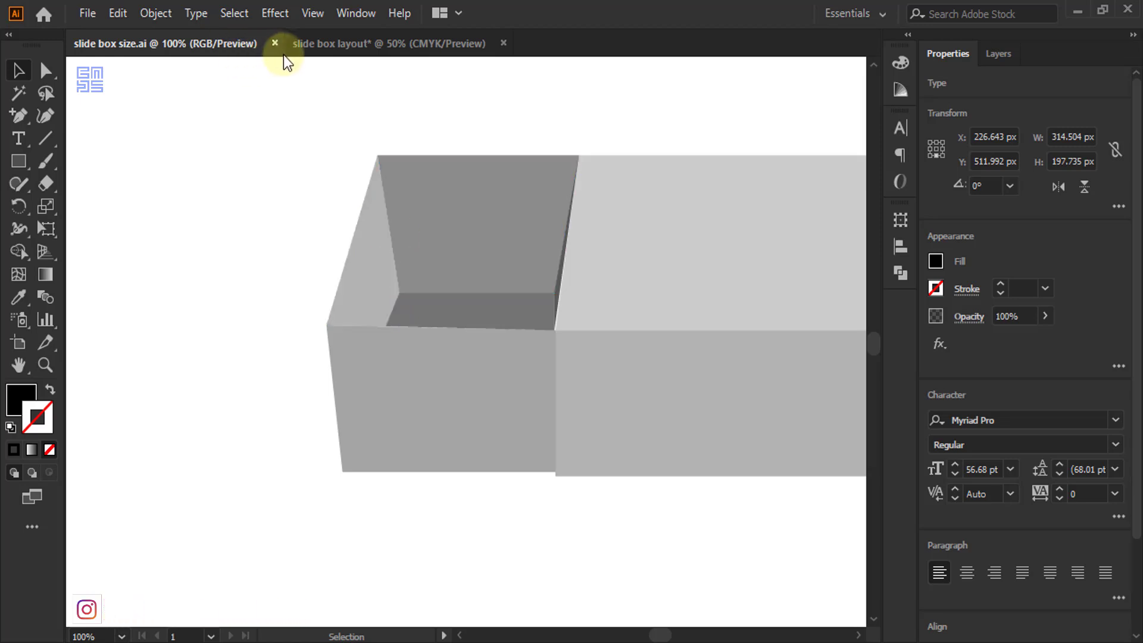
pyautogui.click(351, 40)
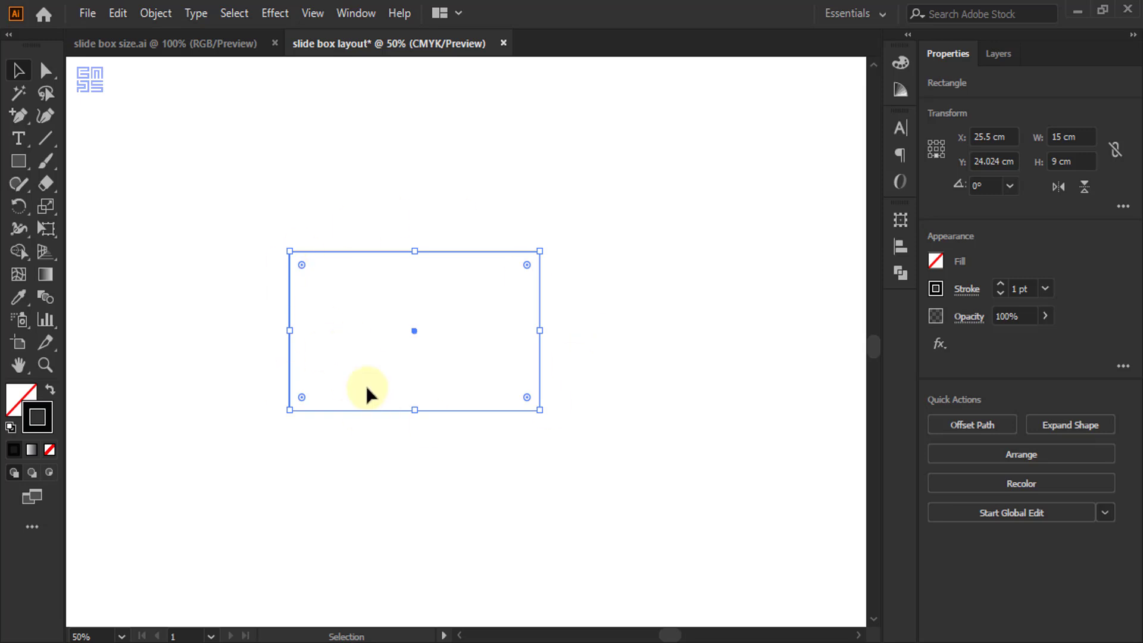
# Try to duplicate the rectangle directly above the original so that their edges meet.
pyautogui.moveTo(477, 408); pyautogui.dragTo(477, 255)
pyautogui.hotkey('ctrl', 'z')
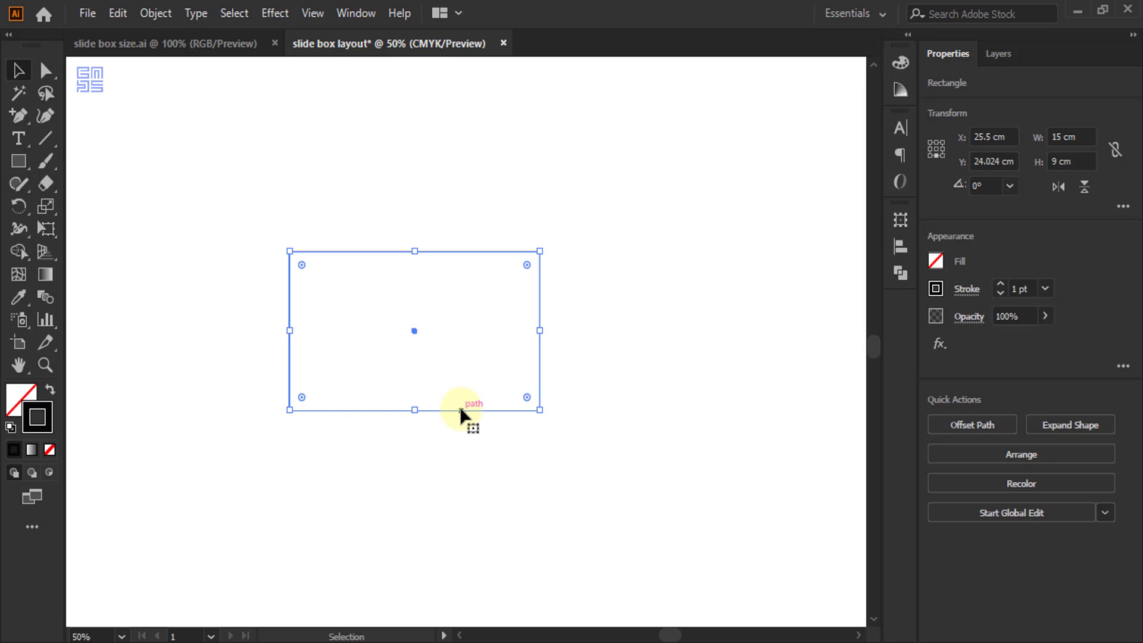
pyautogui.moveTo(460, 406); pyautogui.dragTo(454, 256)
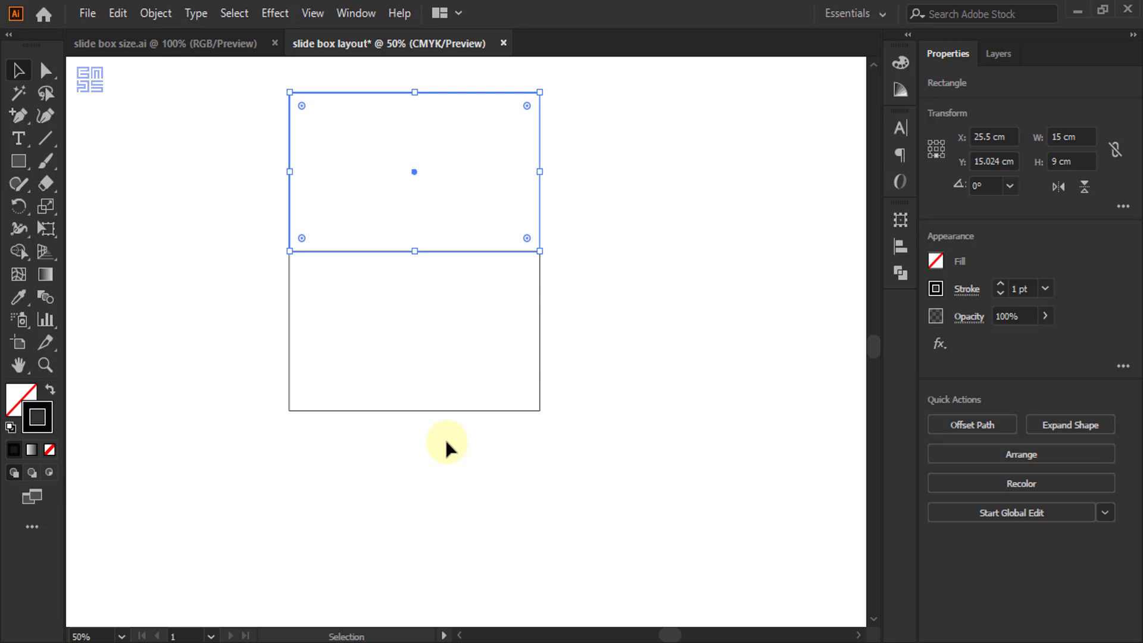
pyautogui.hotkey('ctrl', 'z')
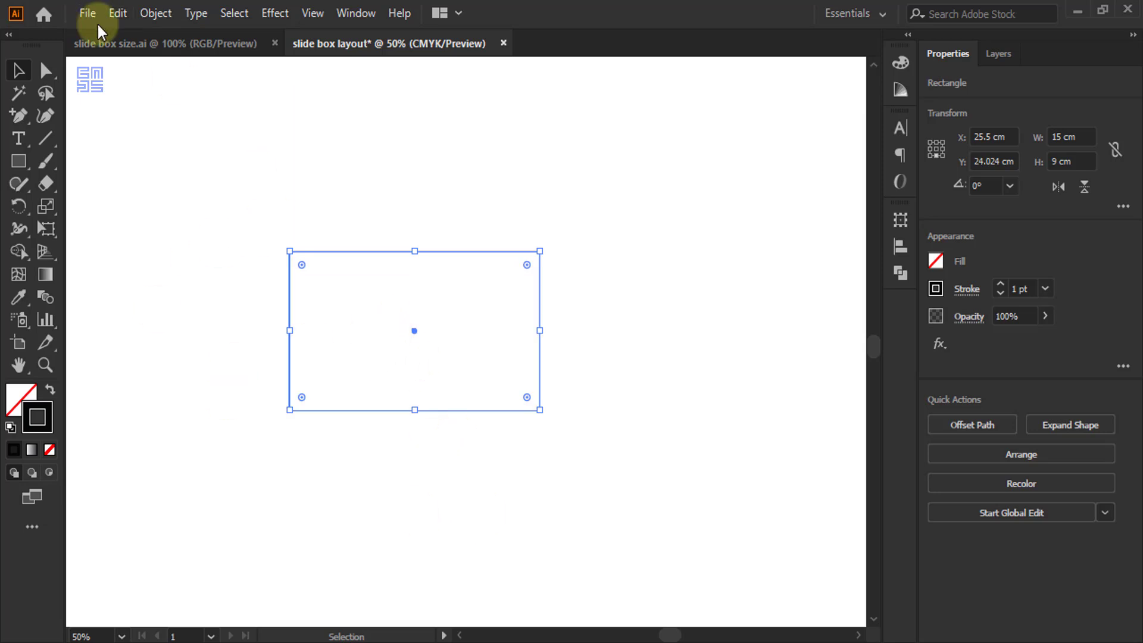
# Copy the 15 × 9 cm rectangle in place and flip the copy vertically about its top edge to sit directly above.
pyautogui.click(117, 13)
pyautogui.click(161, 105)
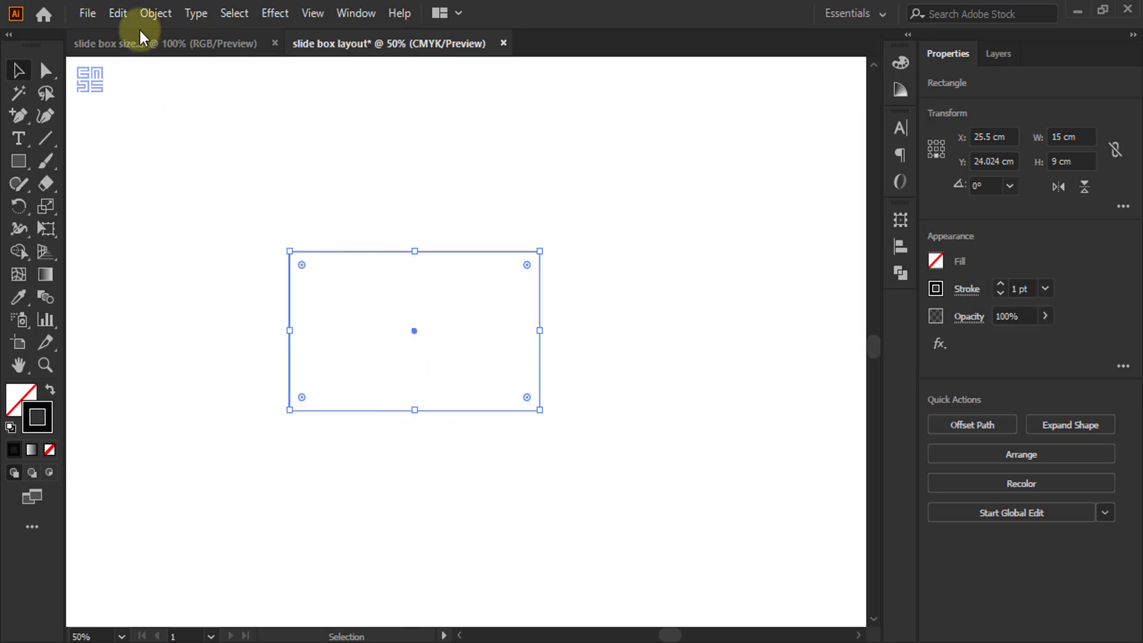
pyautogui.click(118, 13)
pyautogui.click(156, 145)
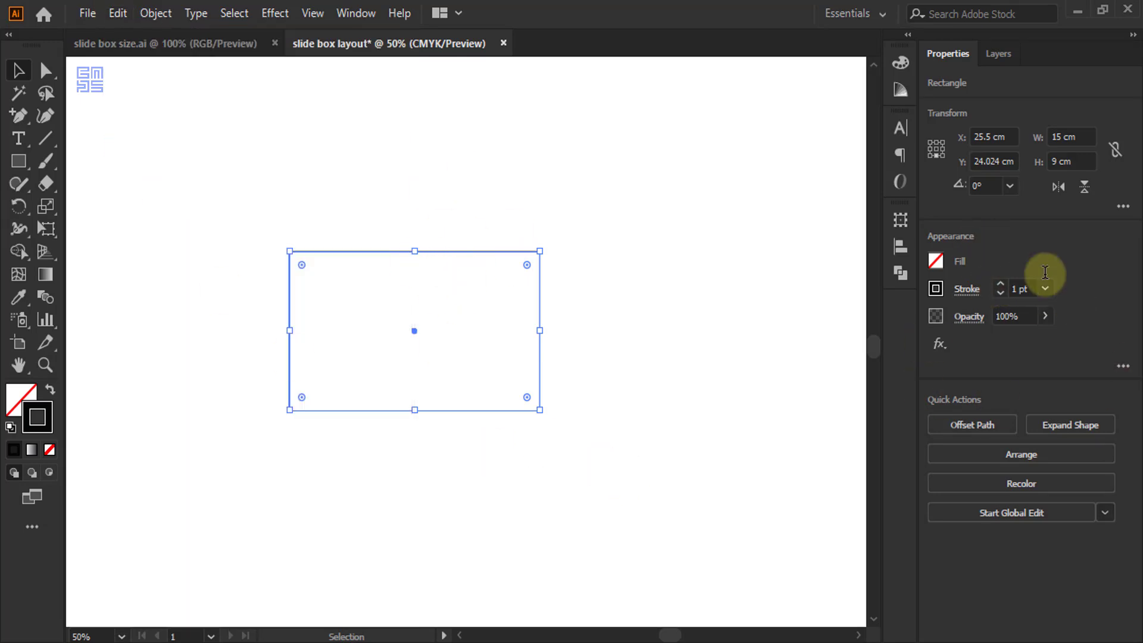
pyautogui.click(936, 142)
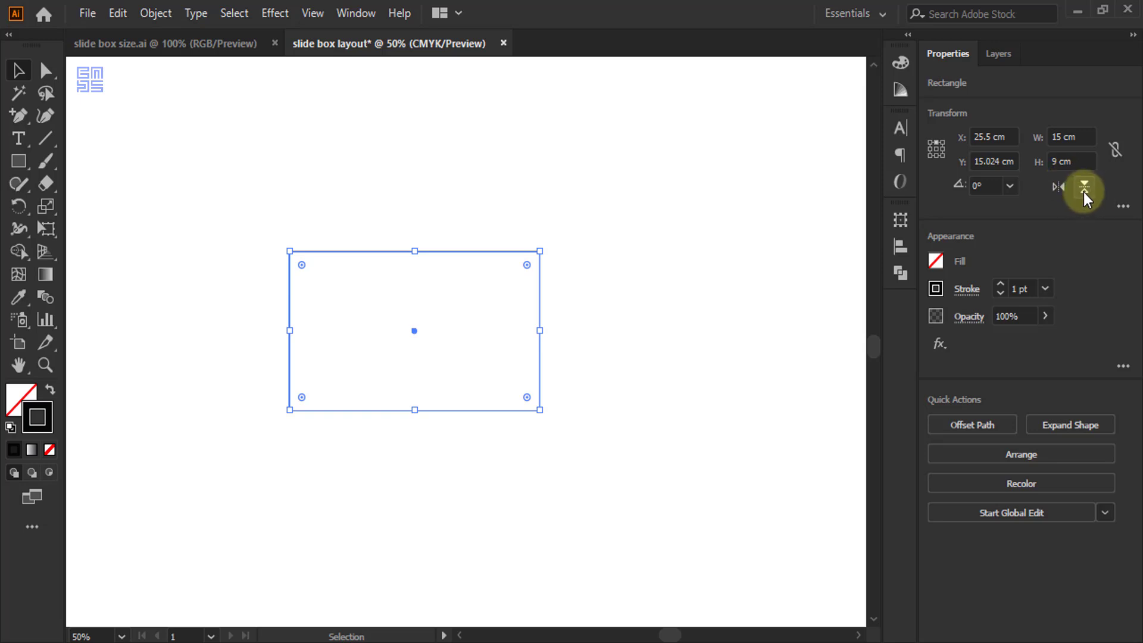
pyautogui.click(1083, 191)
pyautogui.click(630, 208)
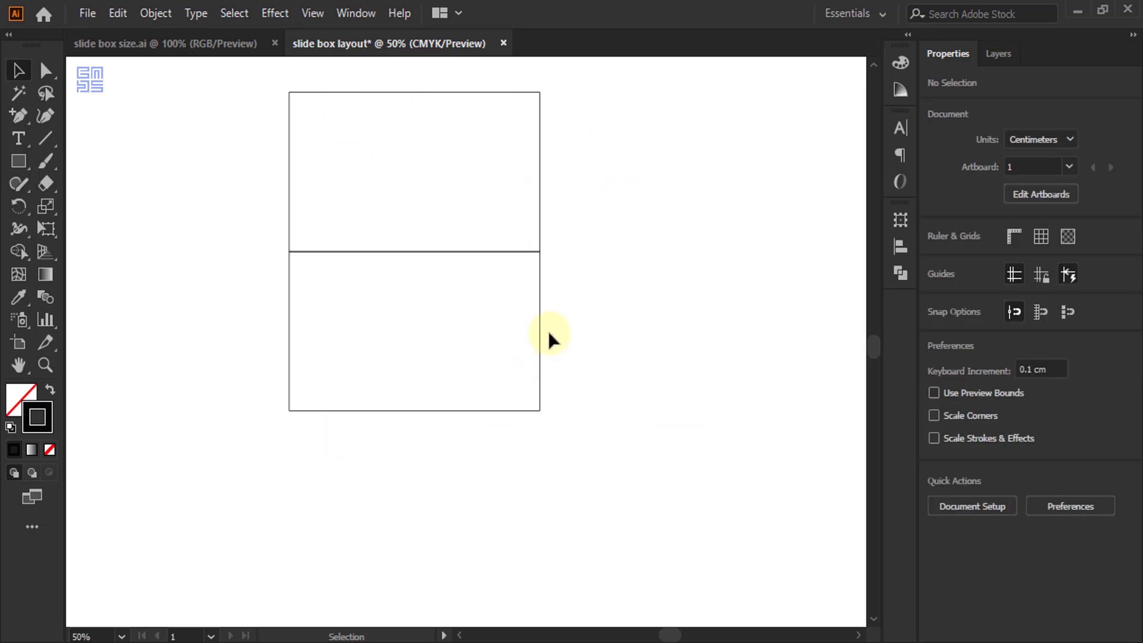
# Copy the lower rectangle in place and flip the copy horizontally about its left edge to sit directly beside it.
pyautogui.click(487, 394)
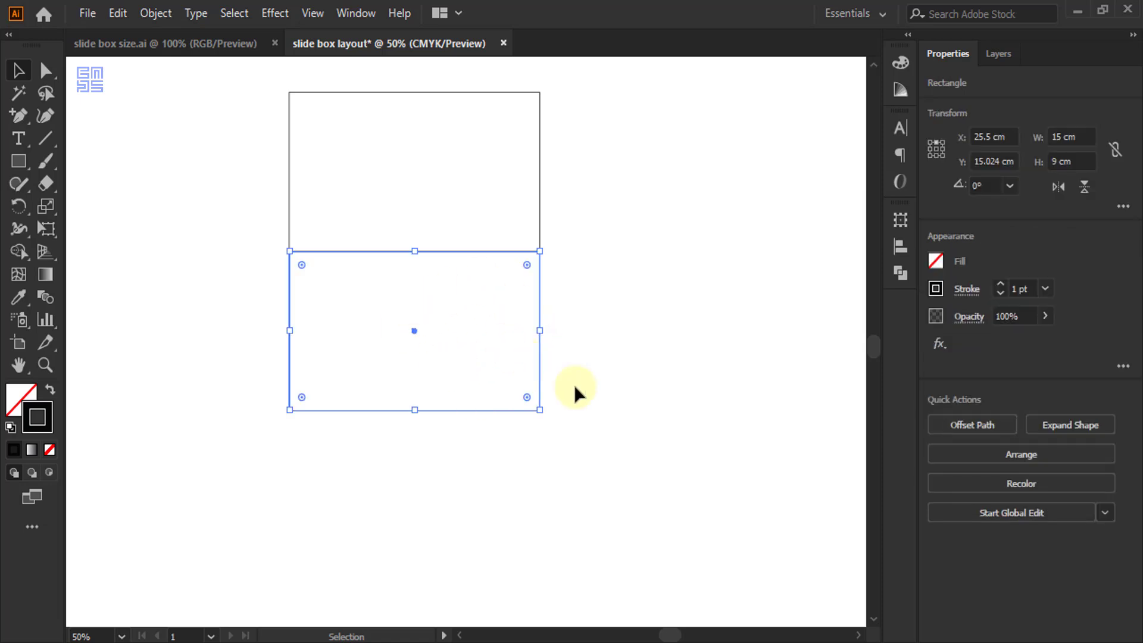
pyautogui.click(117, 13)
pyautogui.click(145, 103)
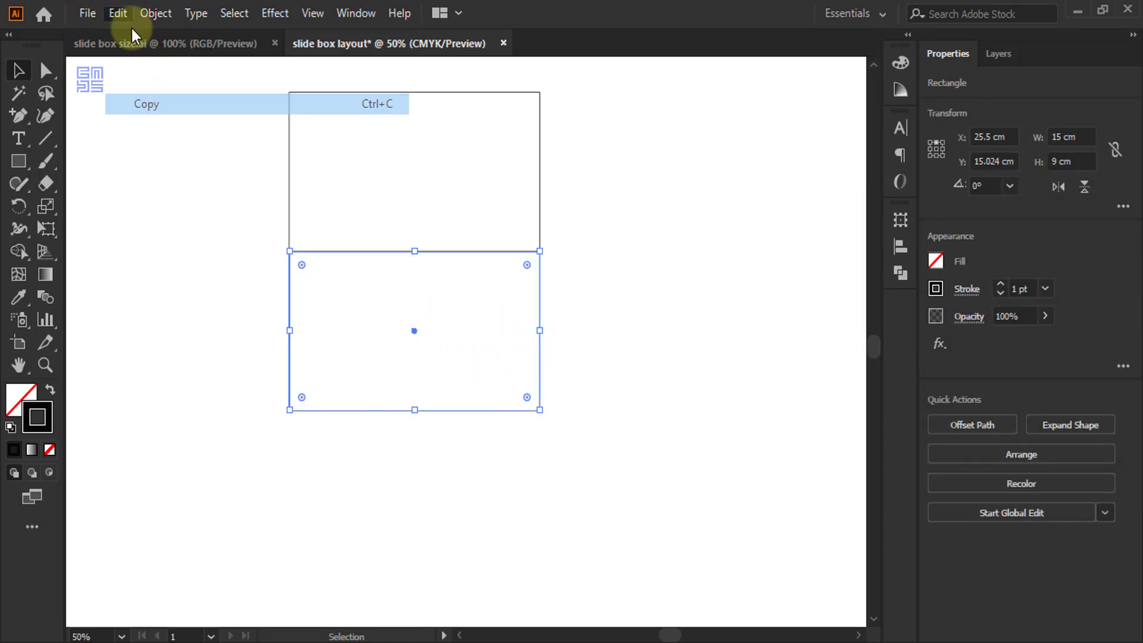
pyautogui.click(117, 13)
pyautogui.click(161, 145)
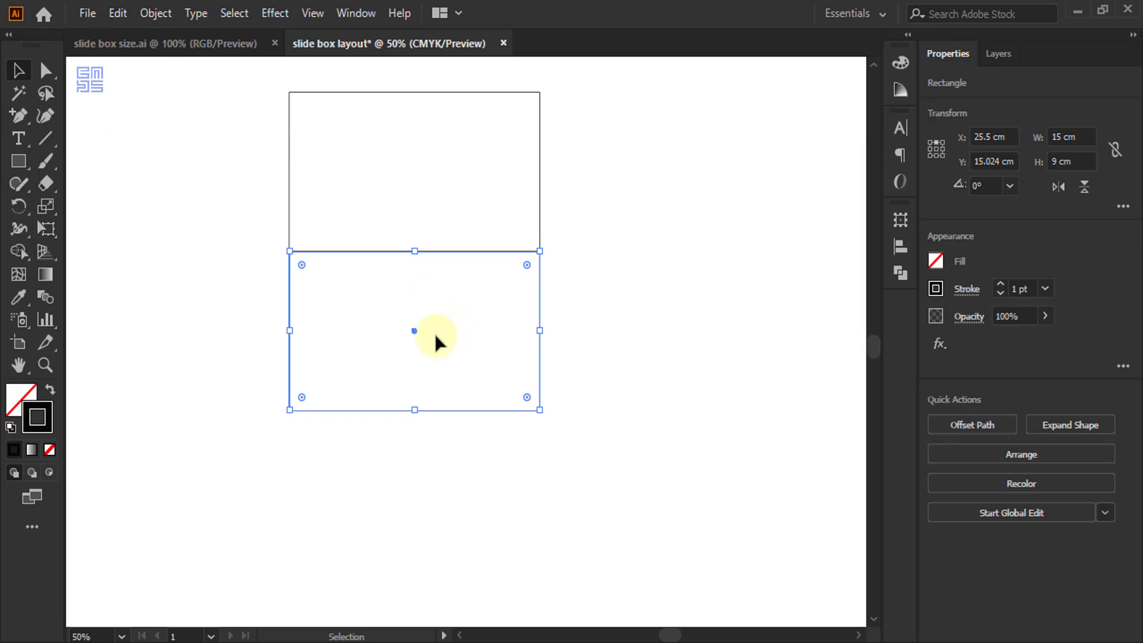
pyautogui.click(930, 148)
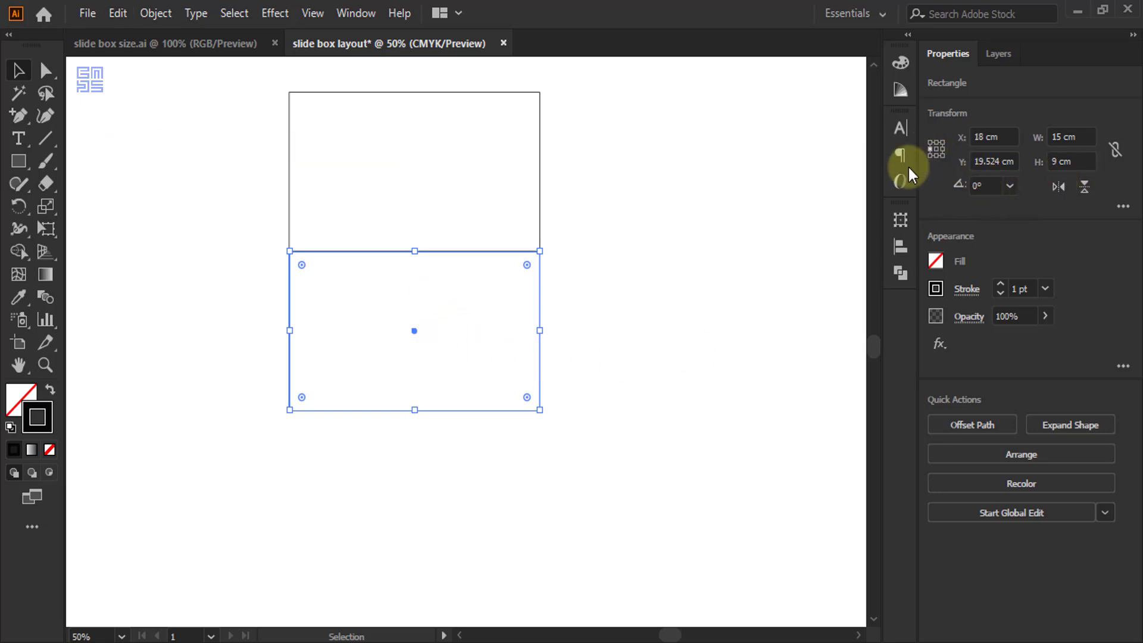
pyautogui.click(1058, 188)
pyautogui.scroll(-2, 716, 348)
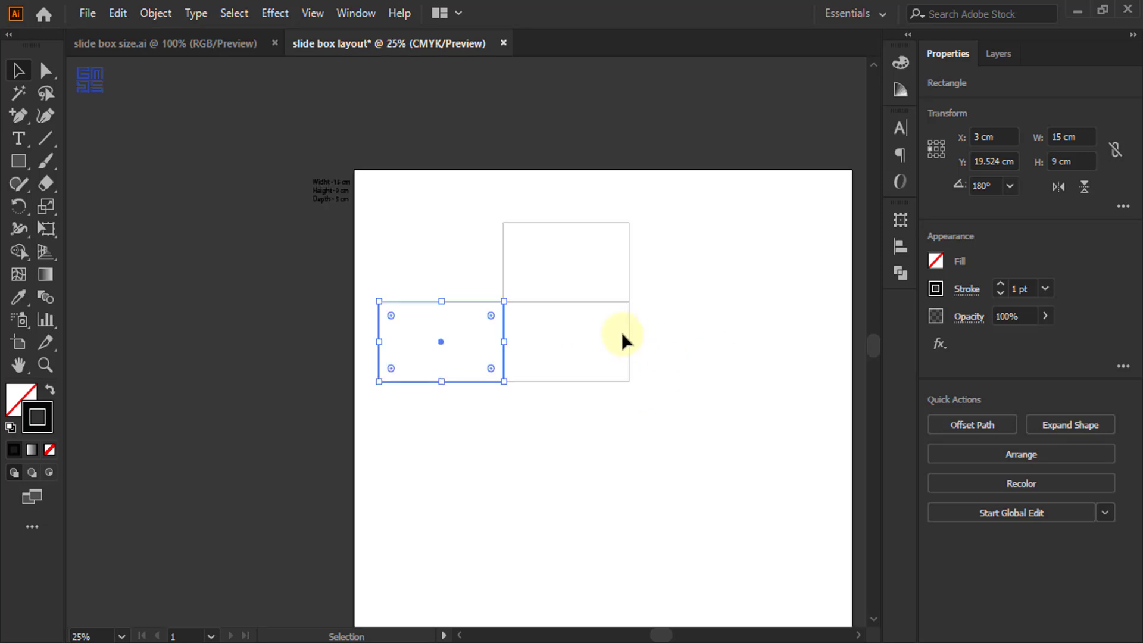
pyautogui.scroll(2, 623, 331)
pyautogui.click(699, 327)
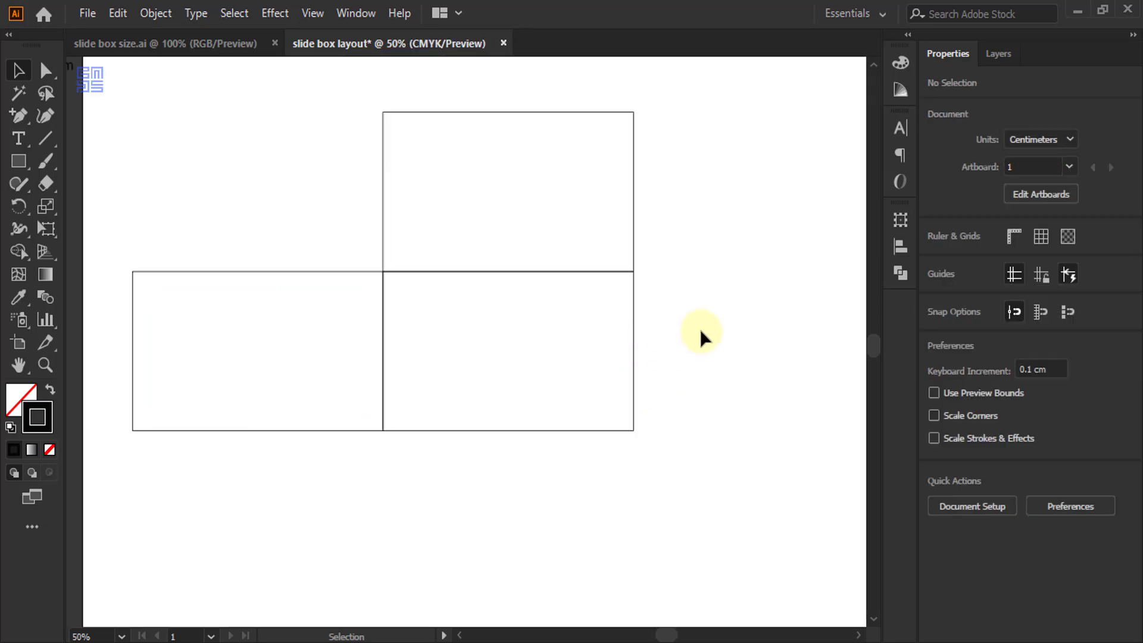
# Set the upper rectangle's height to 5 cm while keeping its bottom edge fixed.
pyautogui.moveTo(525, 175); pyautogui.dragTo(519, 105)
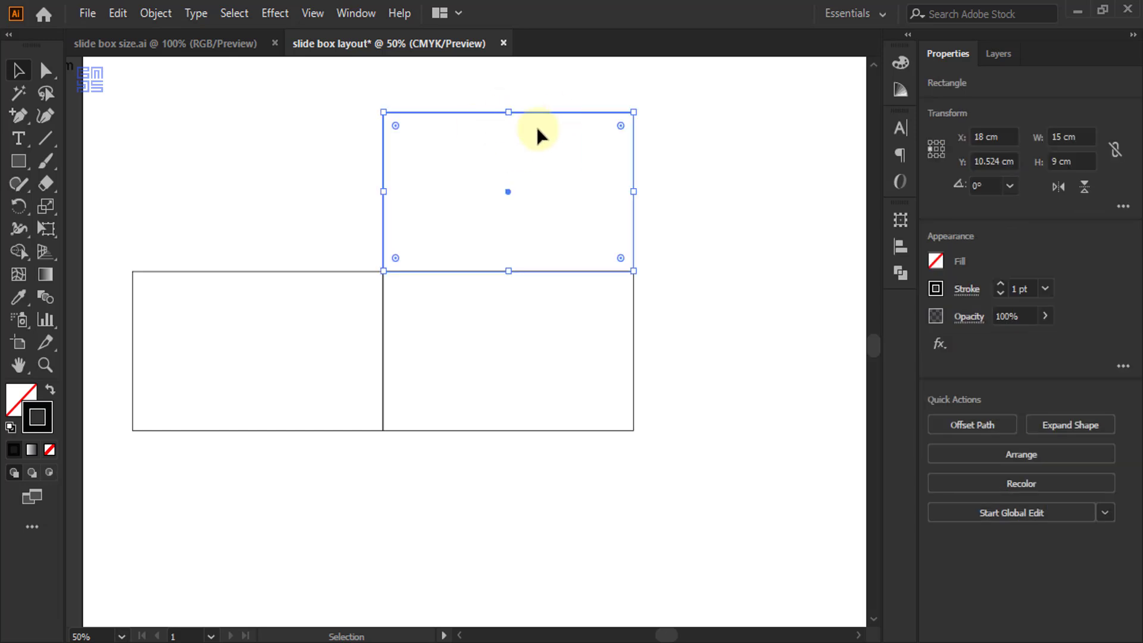
pyautogui.scroll(-2, 534, 210)
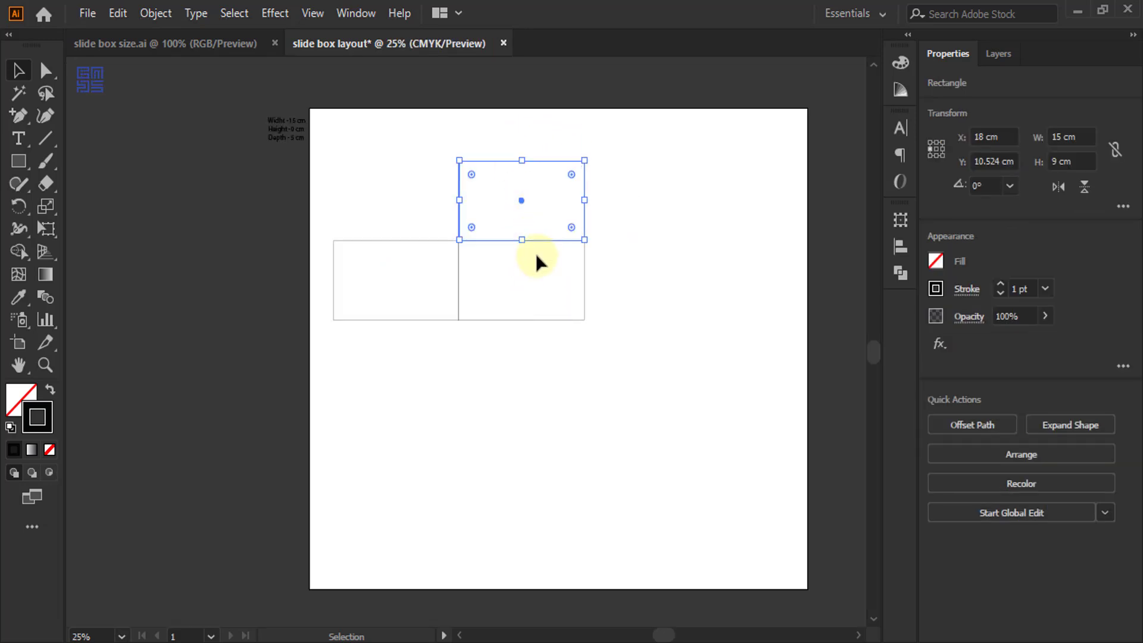
pyautogui.scroll(2, 279, 142)
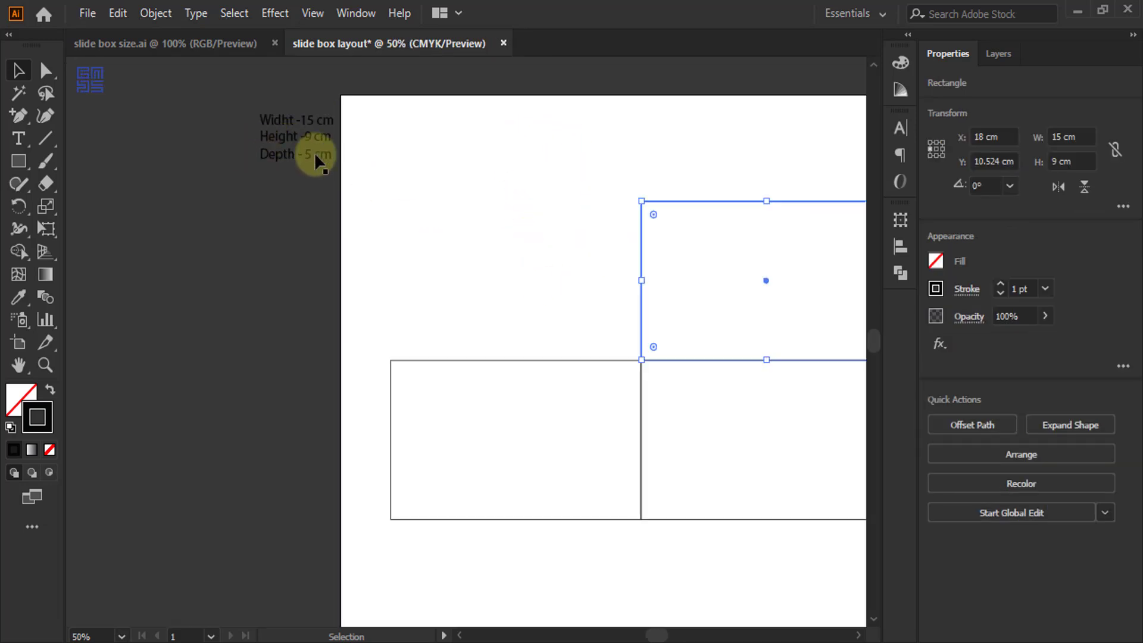
pyautogui.scroll(-2, 148, 173)
pyautogui.scroll(2, 463, 202)
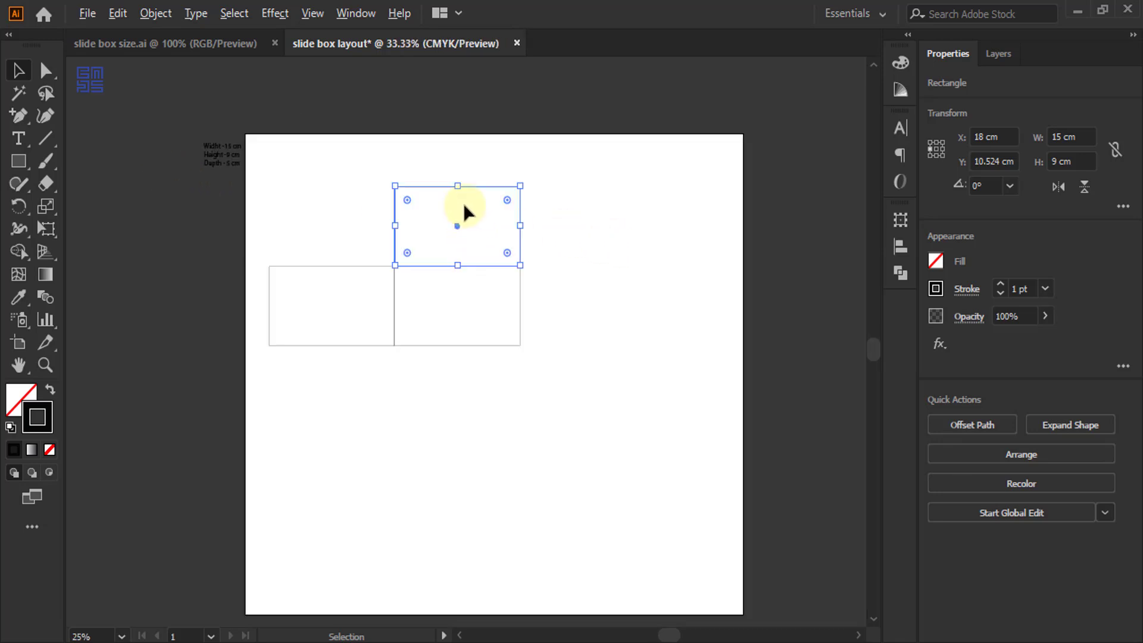
pyautogui.click(900, 222)
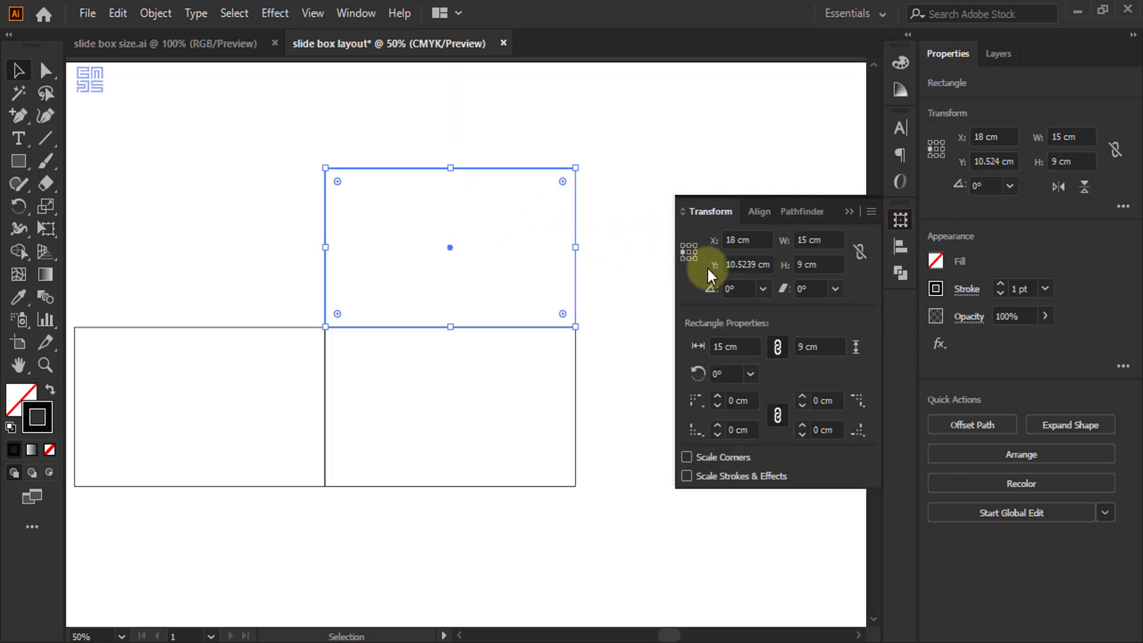
pyautogui.click(688, 259)
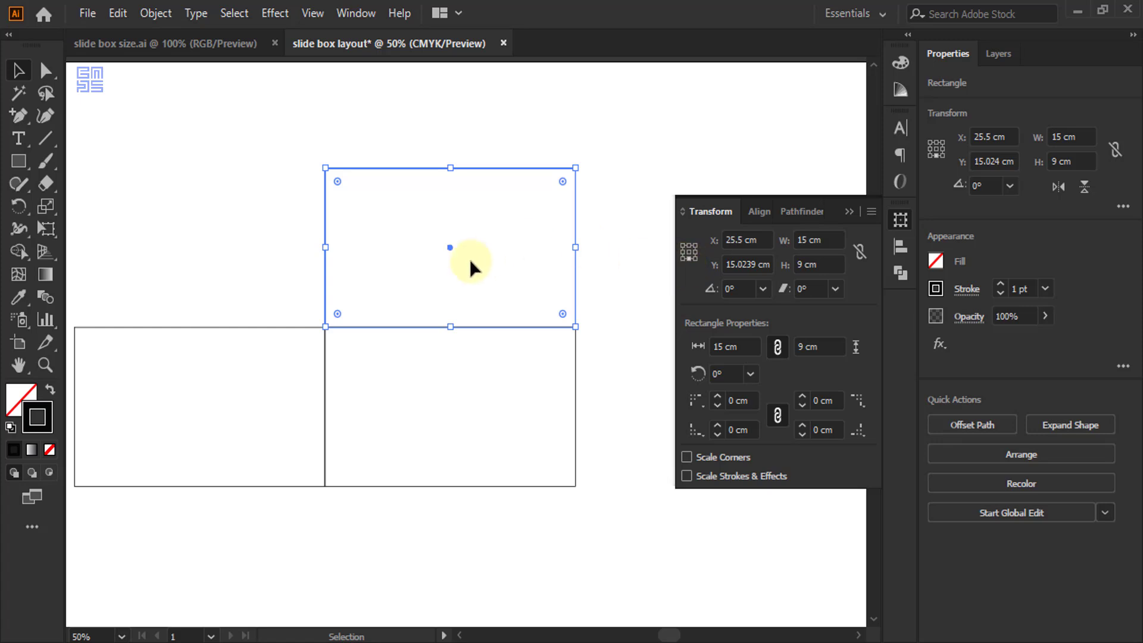
pyautogui.click(803, 263)
pyautogui.moveTo(804, 264); pyautogui.dragTo(689, 287)
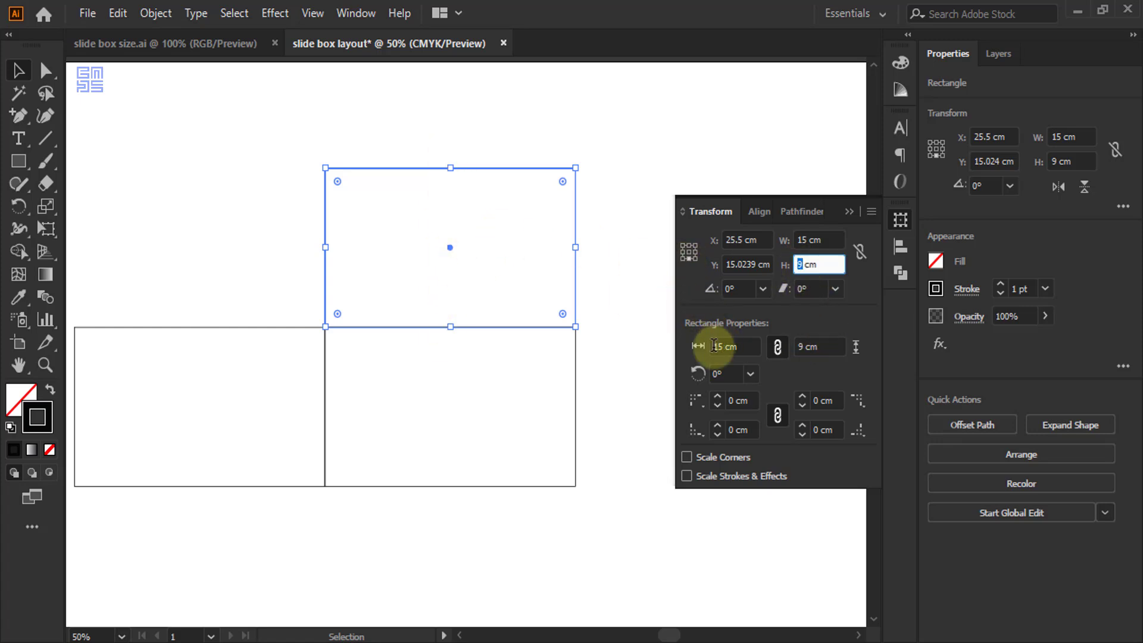
pyautogui.write('5')
pyautogui.press('Return')
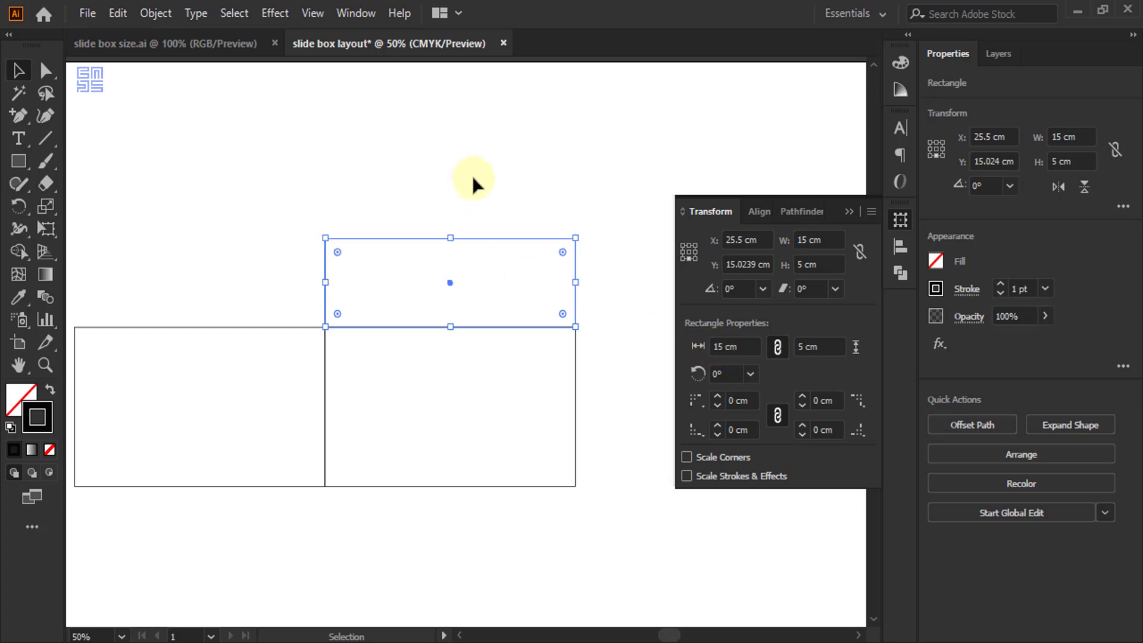
pyautogui.click(606, 187)
# Set the left rectangle's width to 5 cm while keeping its right edge fixed against the main rectangle.
pyautogui.scroll(-2, 605, 188)
pyautogui.scroll(2, 474, 268)
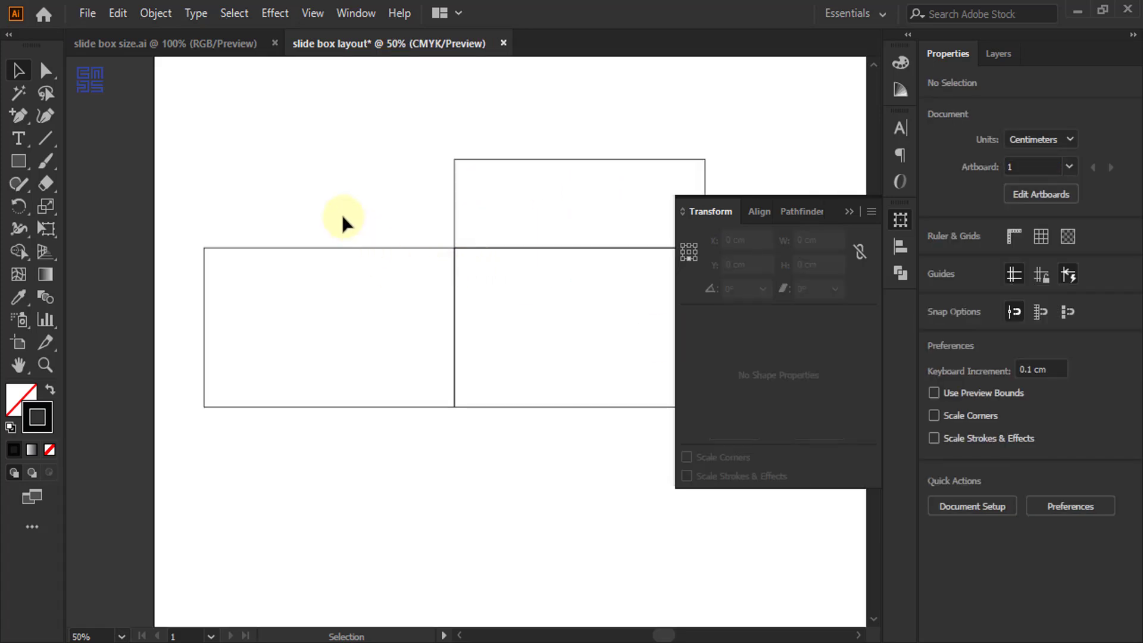
pyautogui.moveTo(338, 212); pyautogui.dragTo(377, 392)
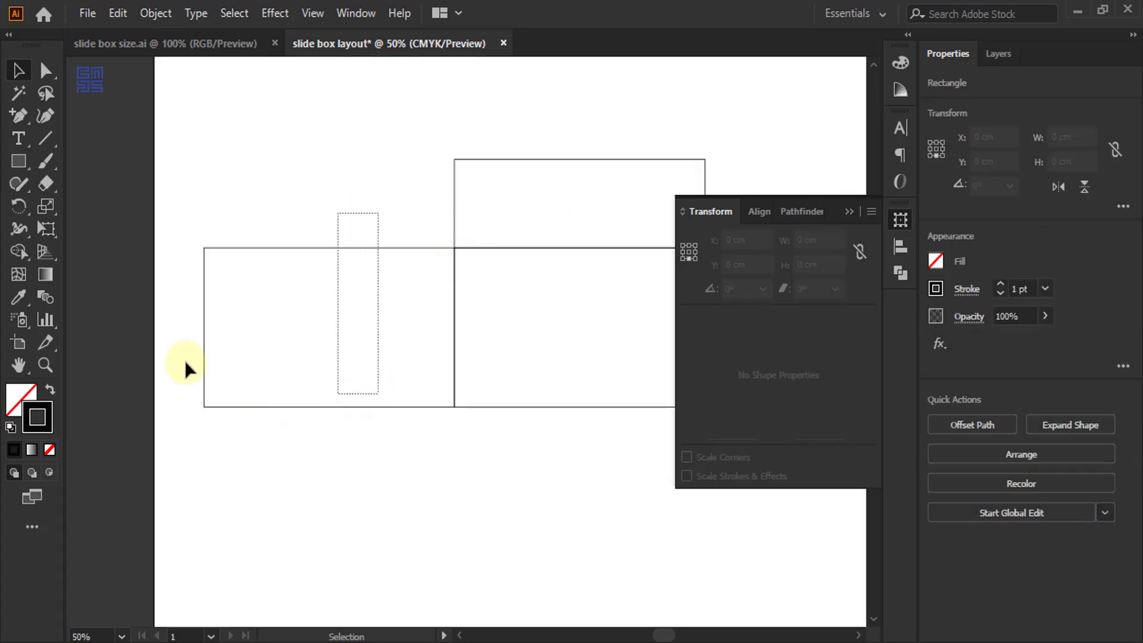
pyautogui.click(694, 246)
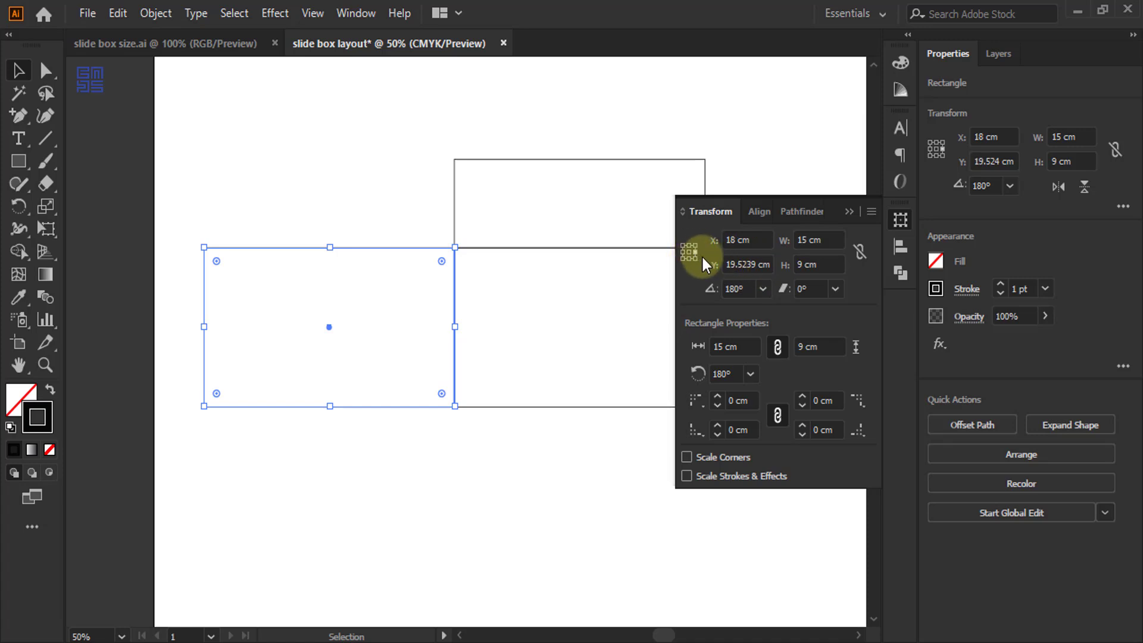
pyautogui.doubleClick(811, 240)
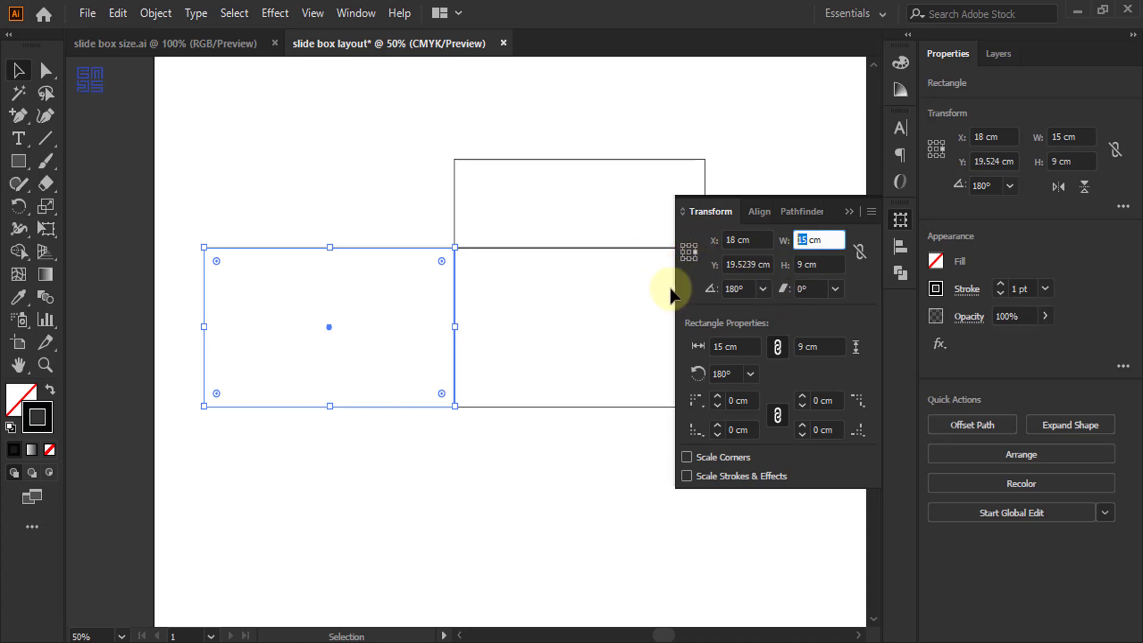
pyautogui.write('5')
pyautogui.press('Return')
pyautogui.click(487, 456)
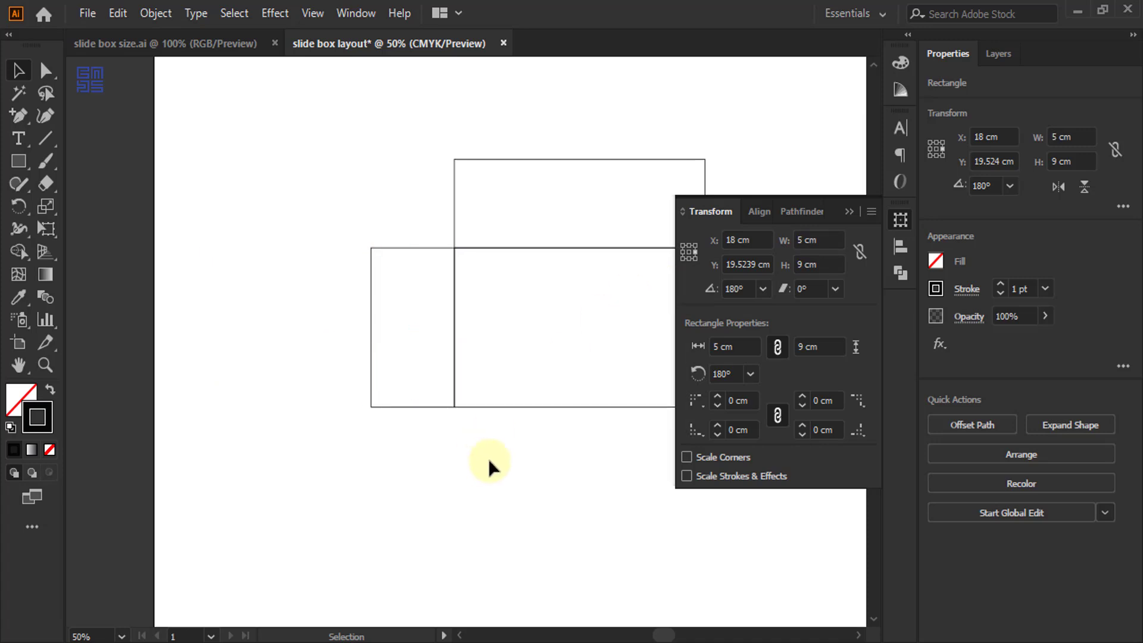
pyautogui.click(855, 211)
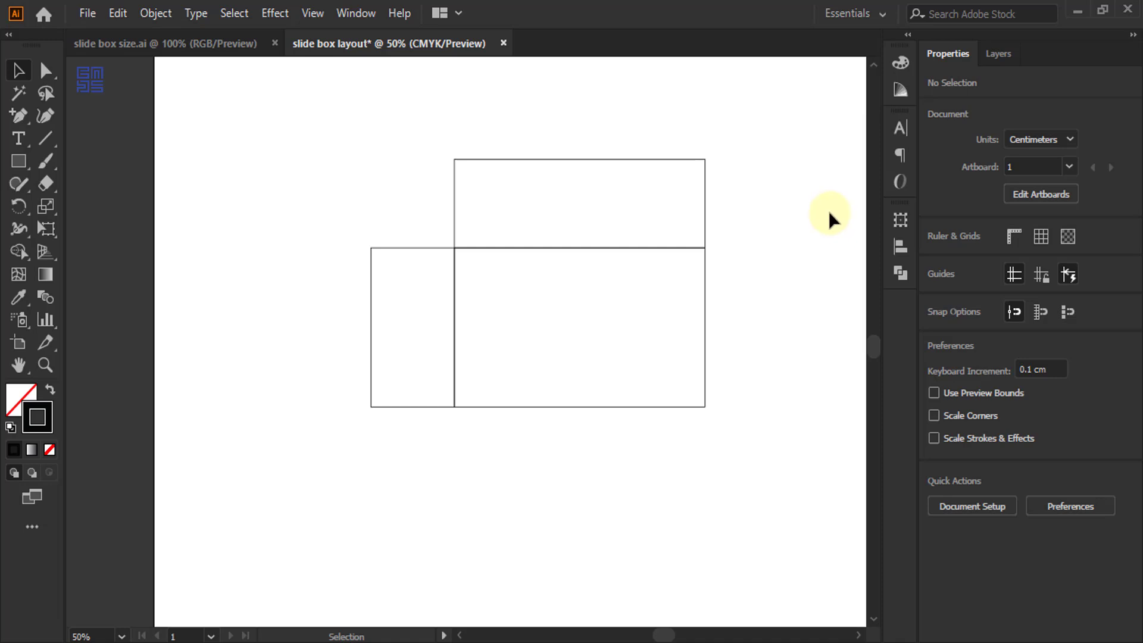
# Mirror a copy of the 15 × 5 cm upper rectangle to its left and narrow it to the left panel's 5 cm width.
pyautogui.click(670, 221)
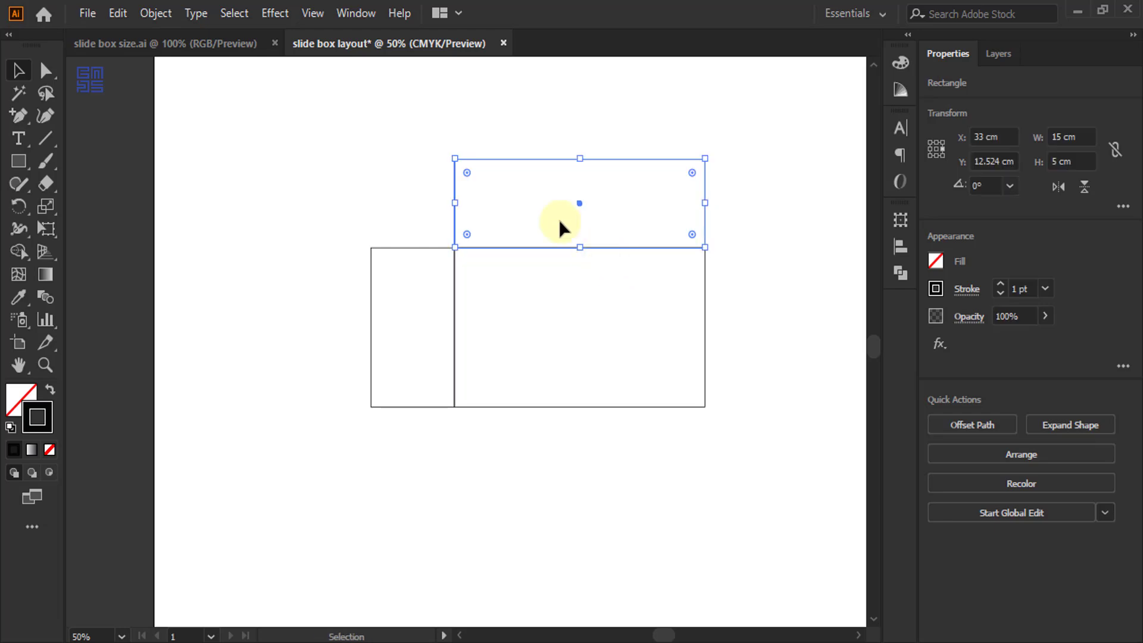
pyautogui.click(118, 13)
pyautogui.click(162, 106)
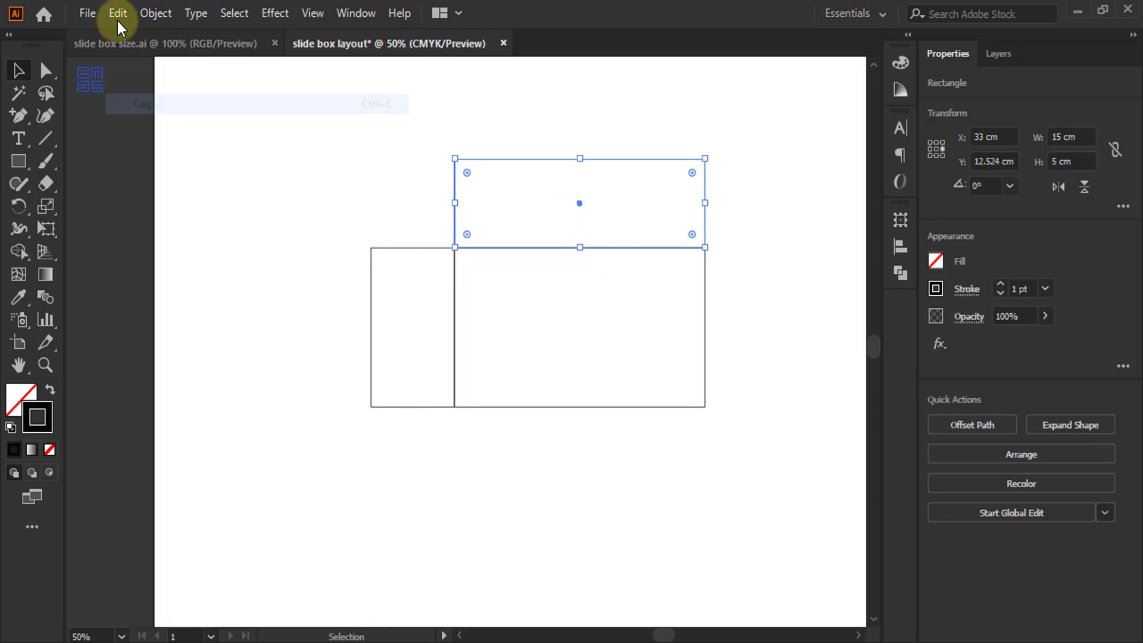
pyautogui.click(117, 13)
pyautogui.click(153, 148)
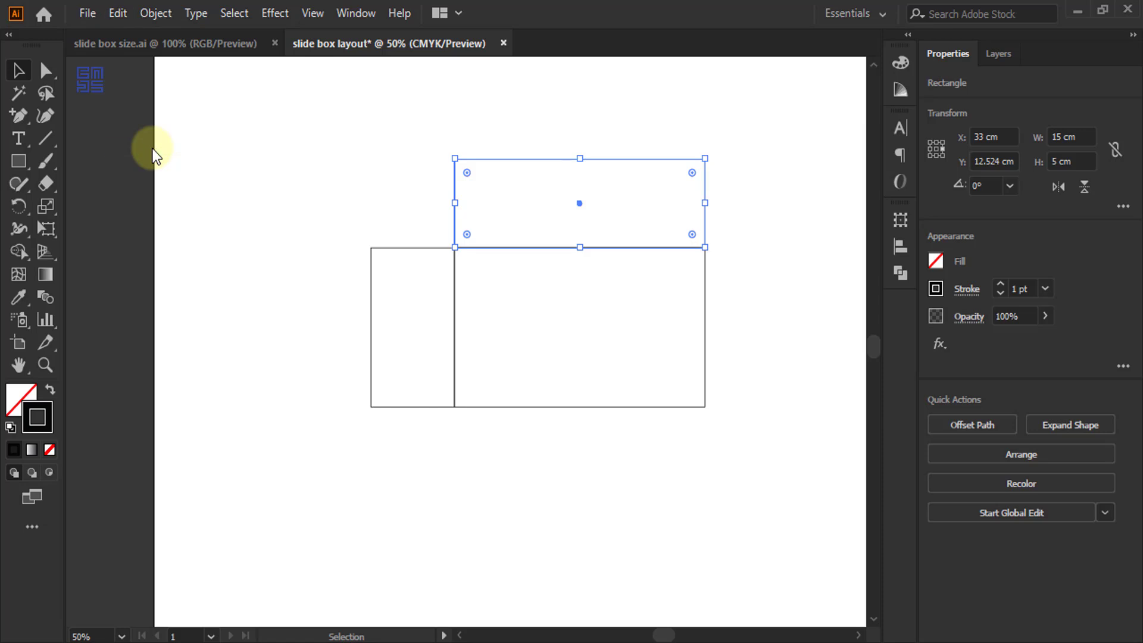
pyautogui.click(931, 151)
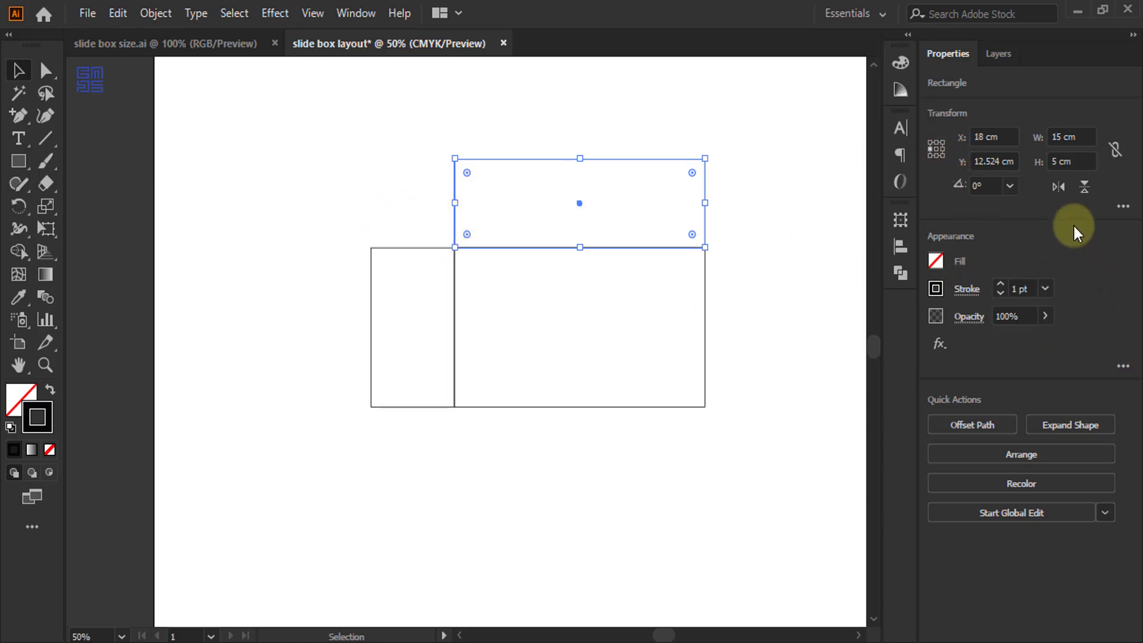
pyautogui.click(1058, 186)
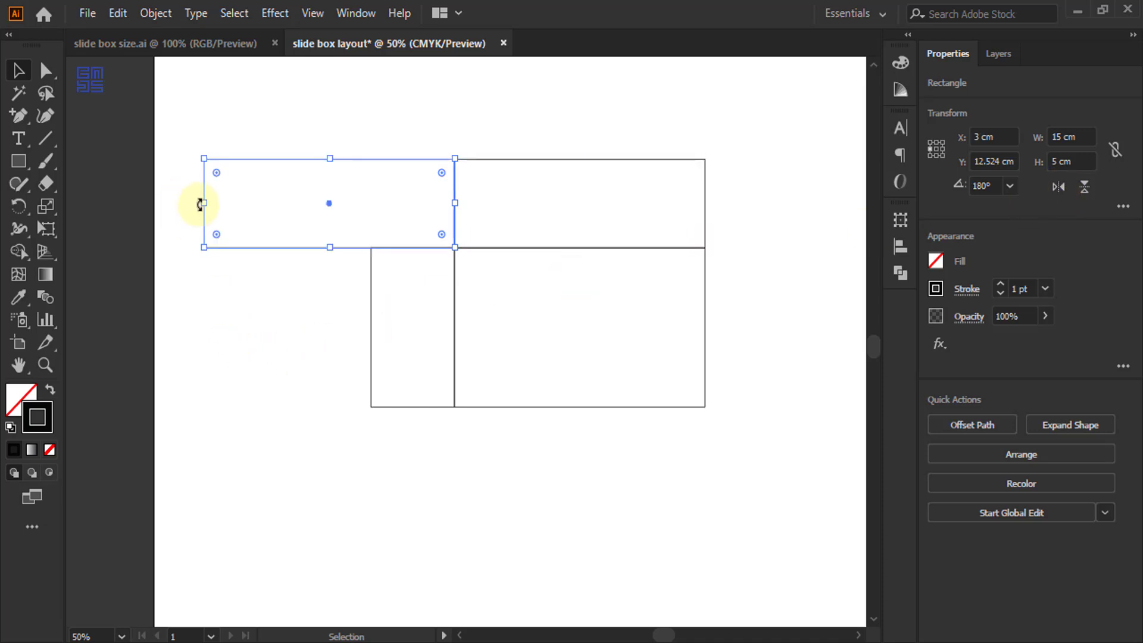
pyautogui.moveTo(203, 203); pyautogui.dragTo(371, 209)
pyautogui.click(298, 271)
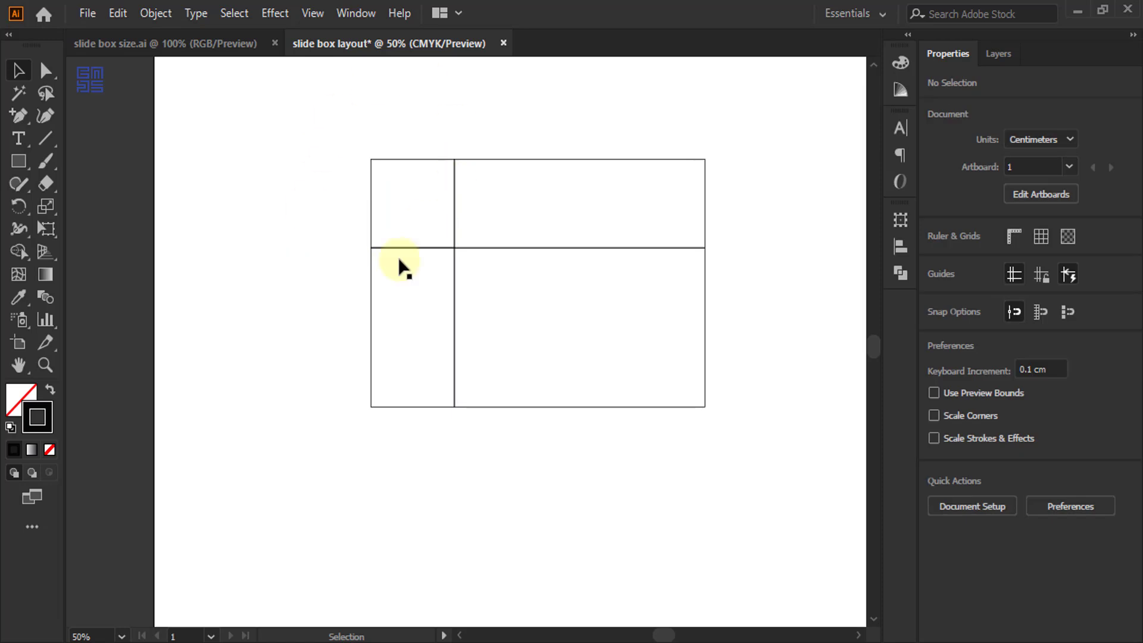
# Move the 5 × 5 cm corner square out to the left of the layout and swap its fill and stroke.
pyautogui.hotkey('ctrl', '1')
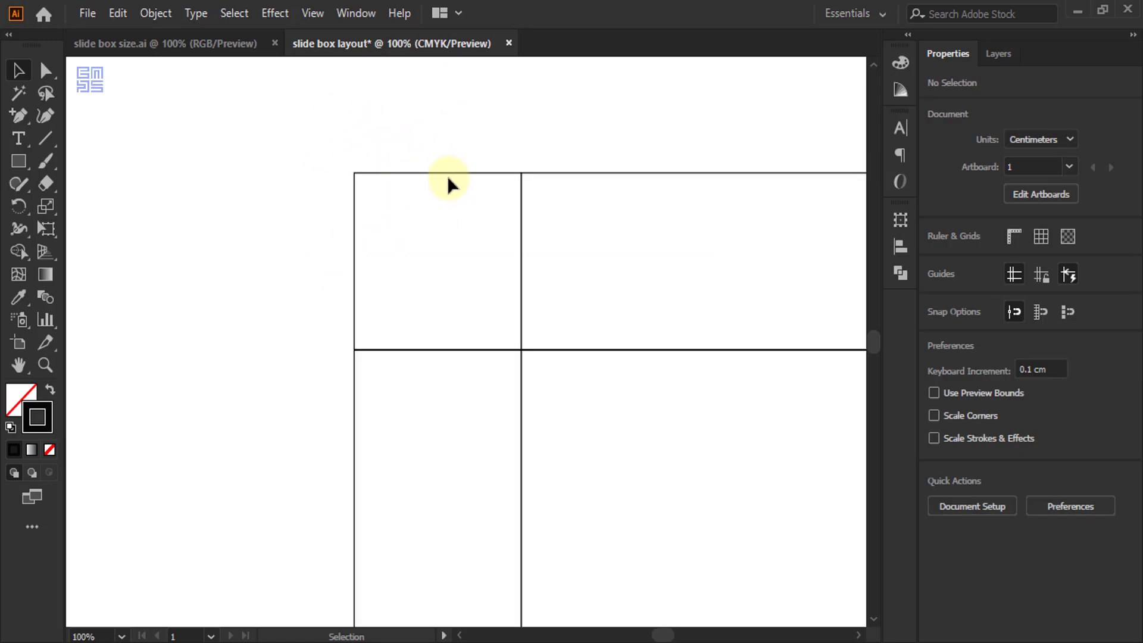
pyautogui.moveTo(444, 174); pyautogui.dragTo(183, 177)
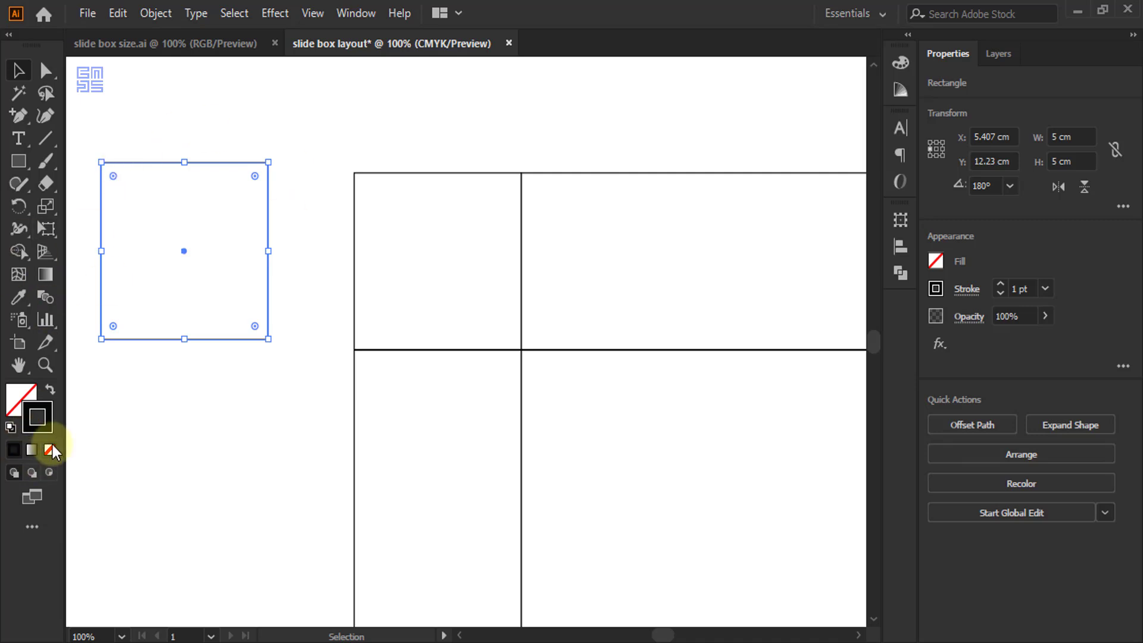
pyautogui.click(50, 393)
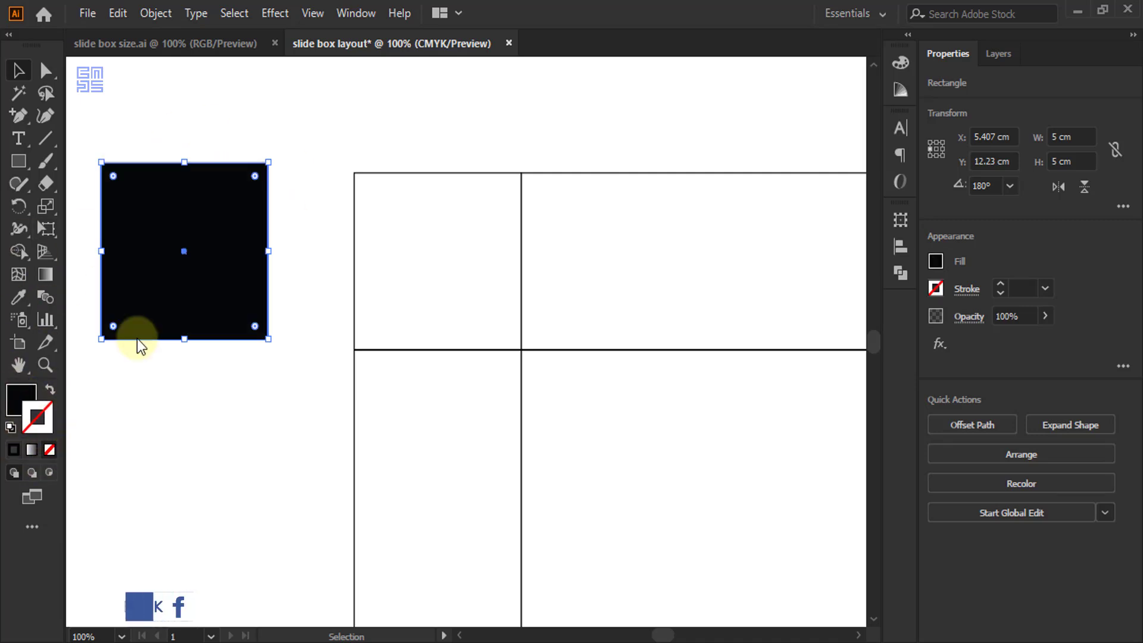
# Switch the colour sliders to HSB and fill the detached 5 × 5 cm square with red, H 360, S 100, B 100.
pyautogui.click(17, 393)
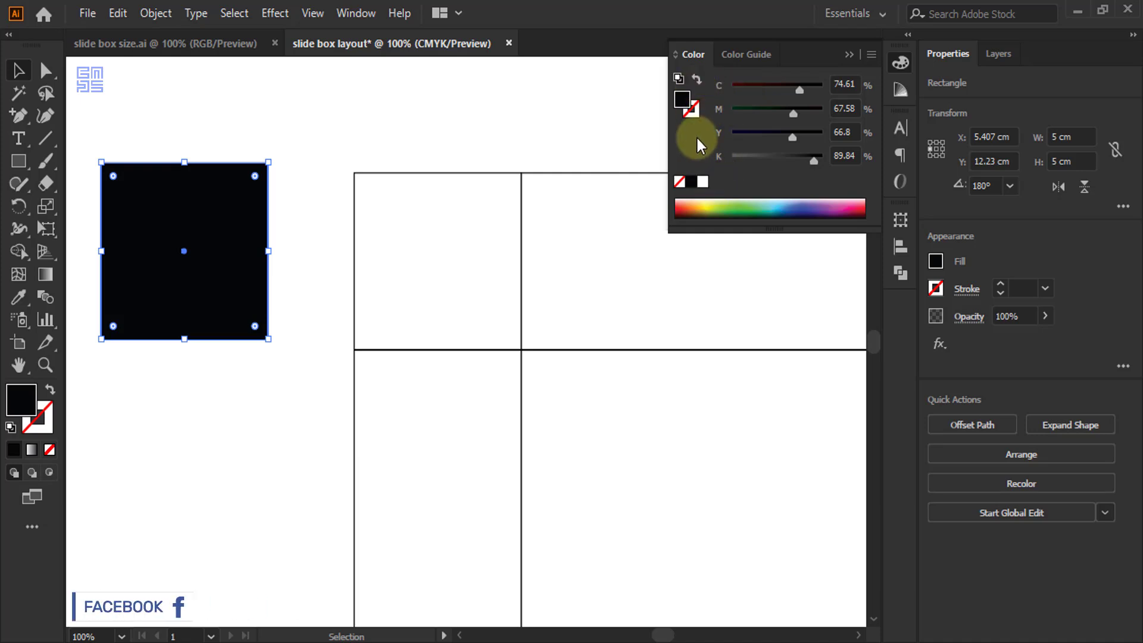
pyautogui.click(871, 55)
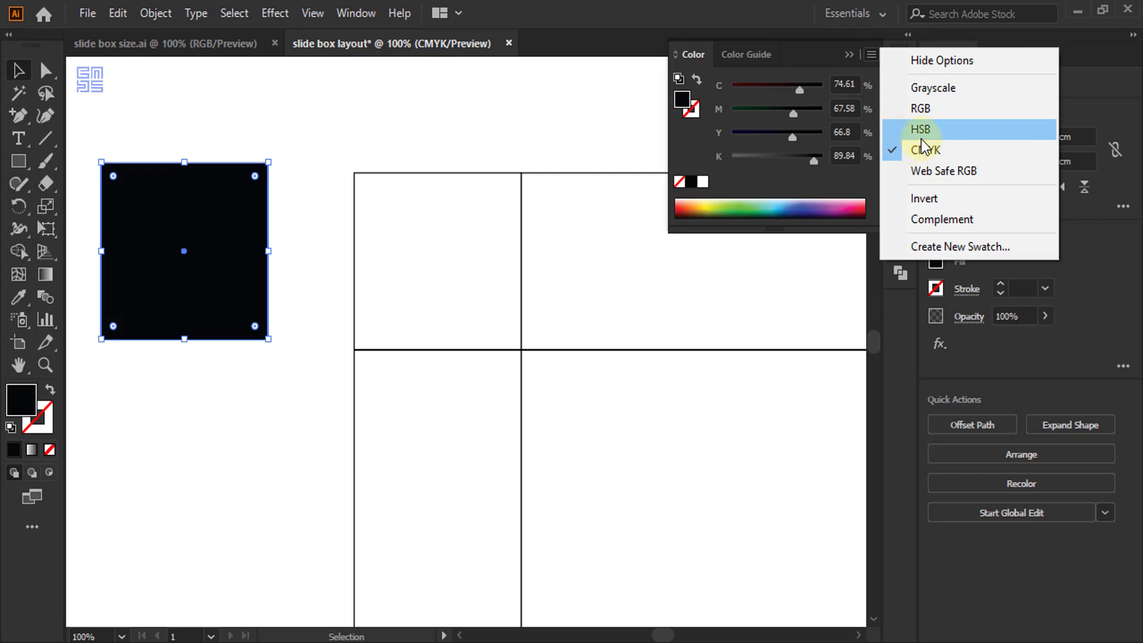
pyautogui.click(920, 131)
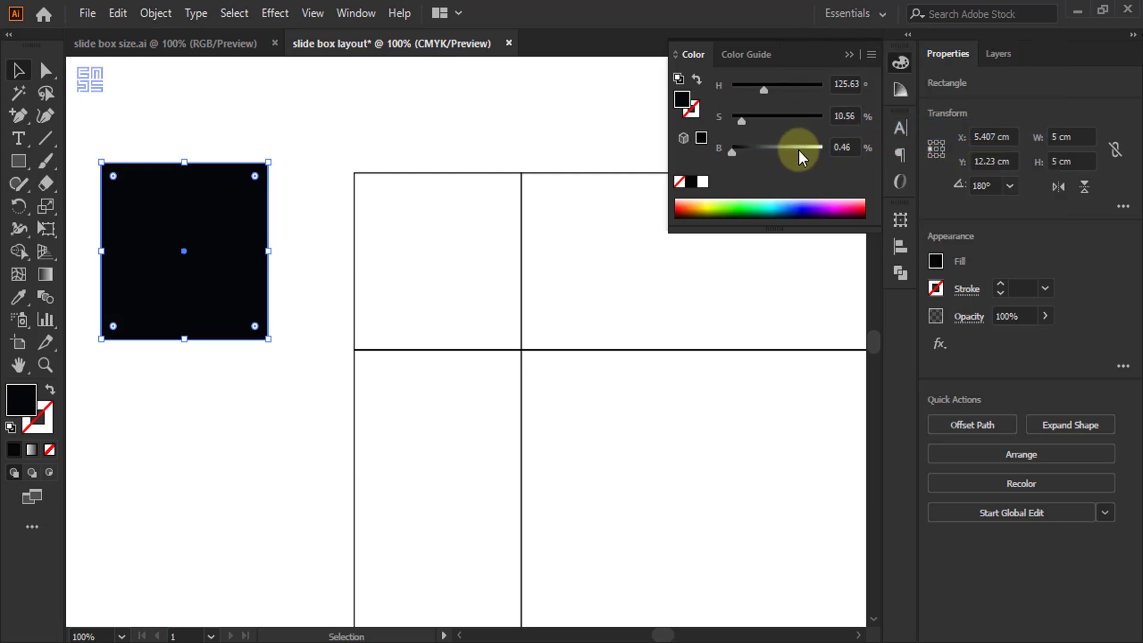
pyautogui.moveTo(798, 147); pyautogui.dragTo(824, 119)
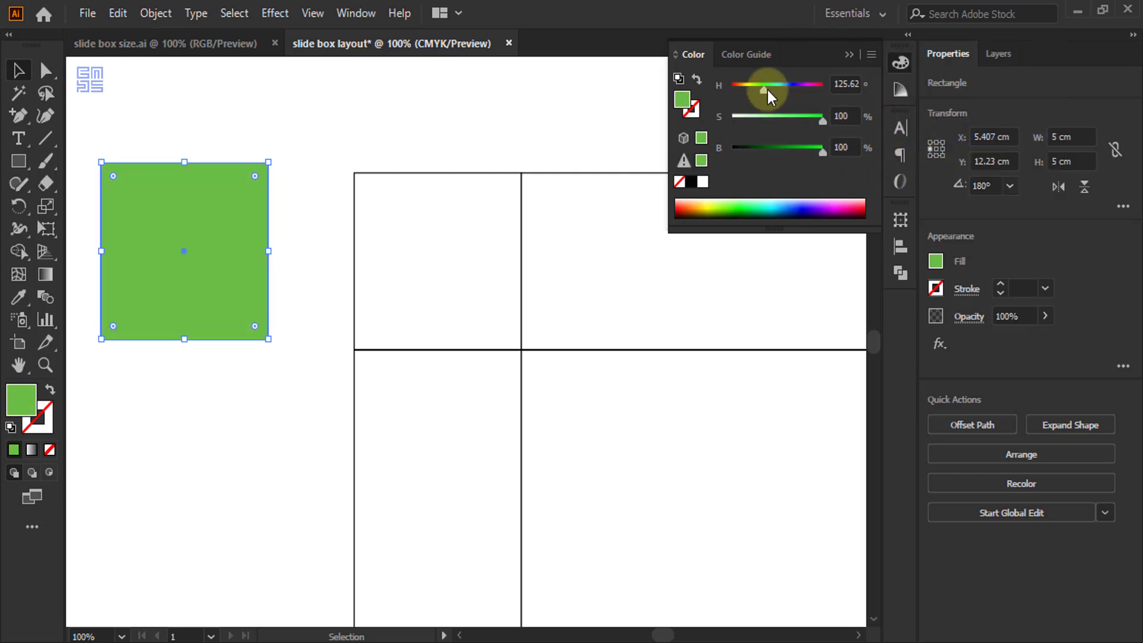
pyautogui.moveTo(767, 90); pyautogui.dragTo(826, 90)
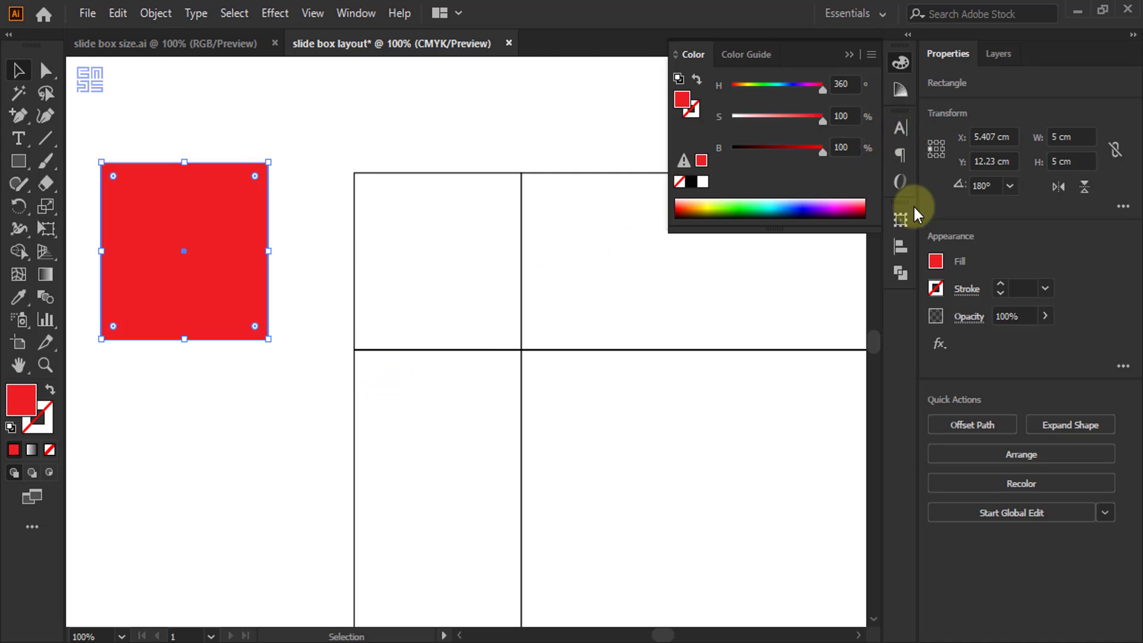
# Reduce the red square to a third of its size by dividing its 5 cm width and height by 3.
pyautogui.click(900, 220)
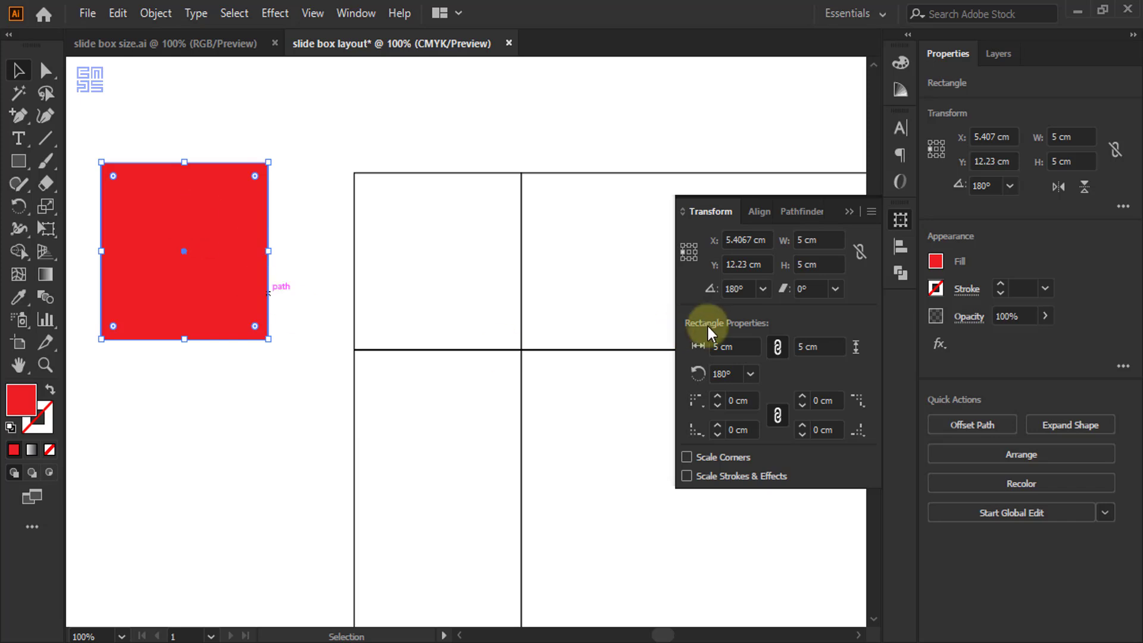
pyautogui.click(801, 239)
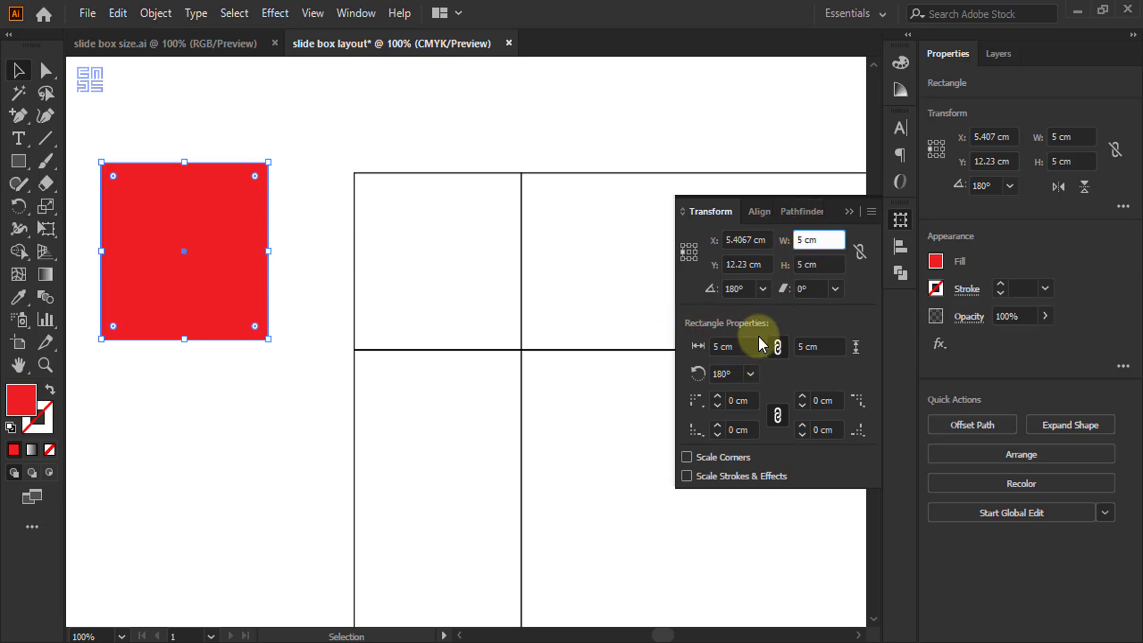
pyautogui.write('/3')
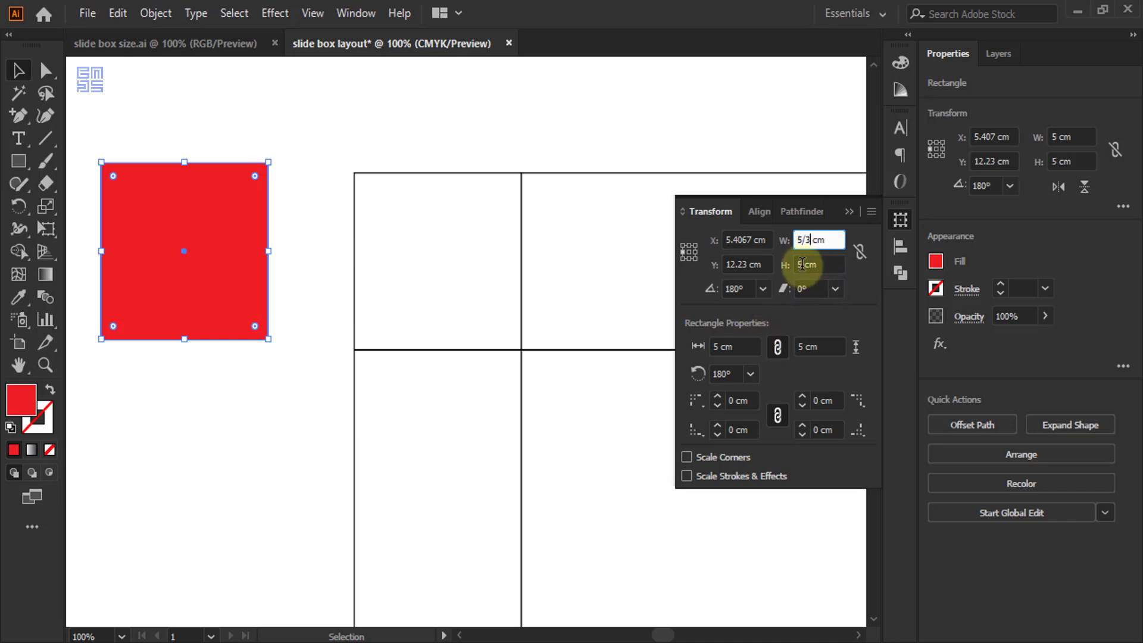
pyautogui.click(802, 265)
pyautogui.write('/')
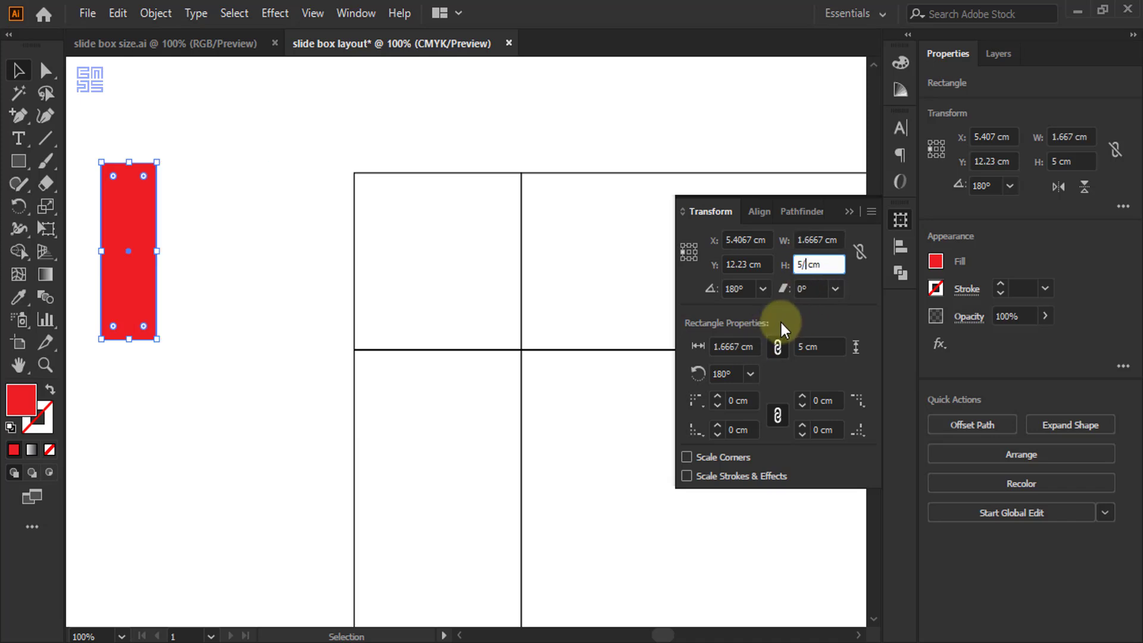
pyautogui.write('3')
pyautogui.press('Return')
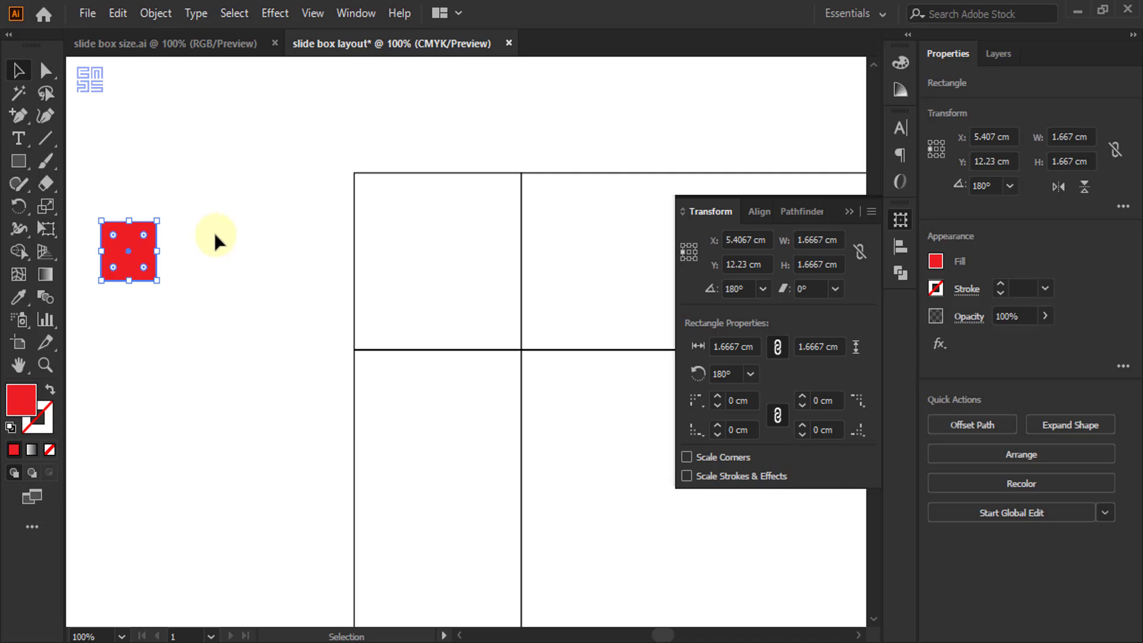
# Align the red square with the top-left corner of the outlined 5 cm corner panel, keeping the panel in place.
pyautogui.click(215, 234)
pyautogui.moveTo(241, 402); pyautogui.dragTo(241, 404)
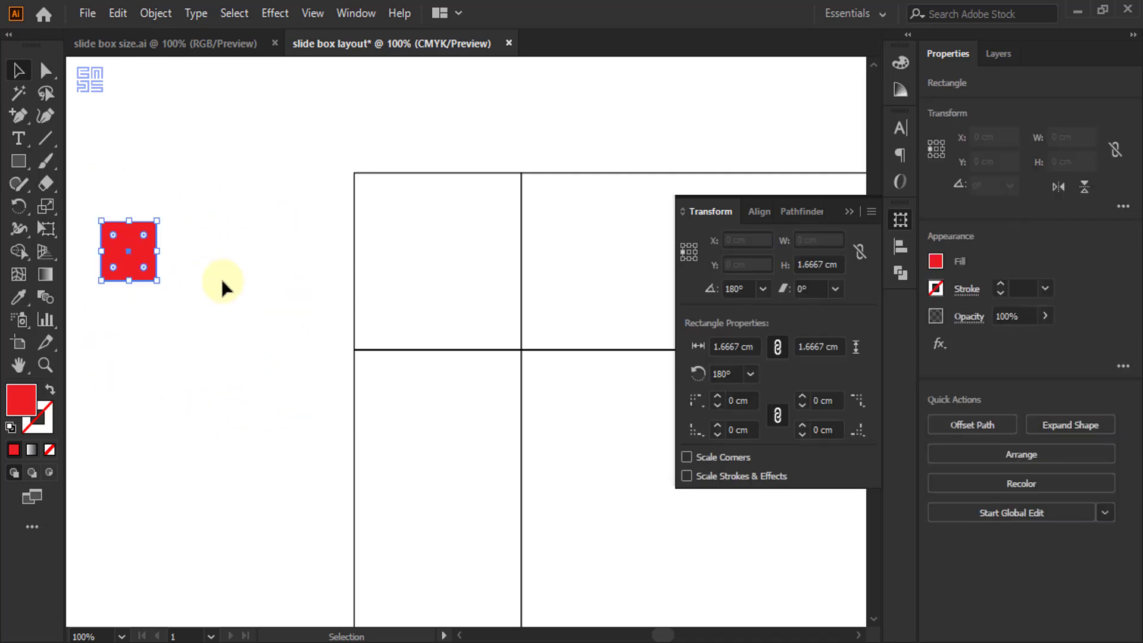
pyautogui.keyDown('shift'); pyautogui.click(434, 172); pyautogui.keyUp('shift')
pyautogui.click(433, 172)
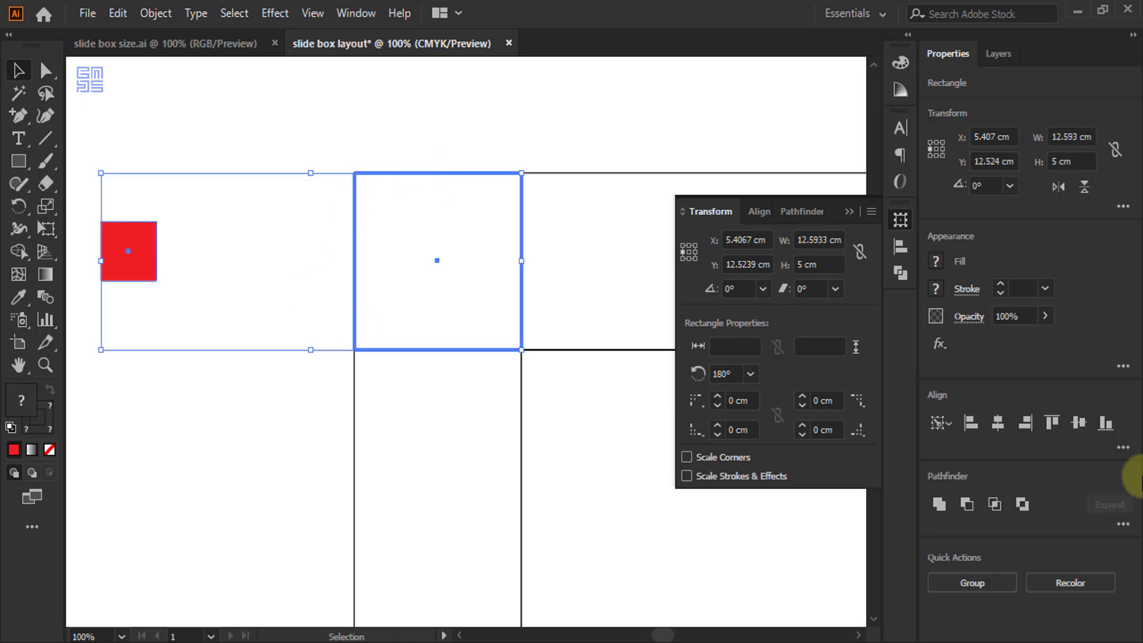
pyautogui.click(1052, 423)
pyautogui.click(981, 420)
pyautogui.click(244, 256)
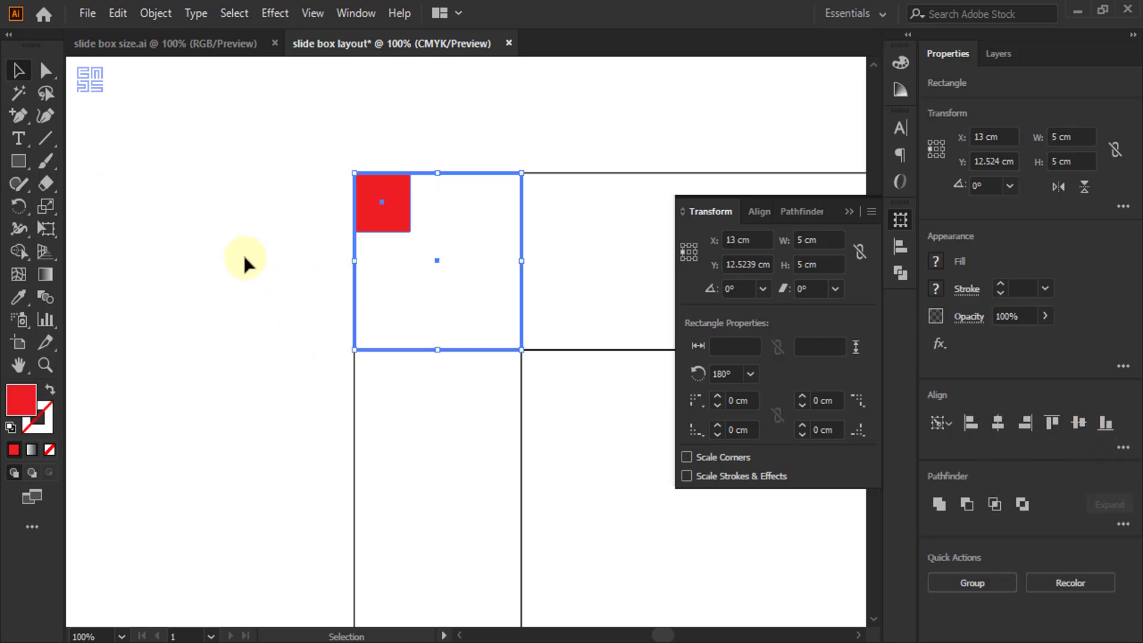
# Duplicate the red square out to the left of the layout and fill the copy with blue.
pyautogui.moveTo(393, 218); pyautogui.dragTo(274, 196)
pyautogui.moveTo(269, 247); pyautogui.dragTo(269, 247)
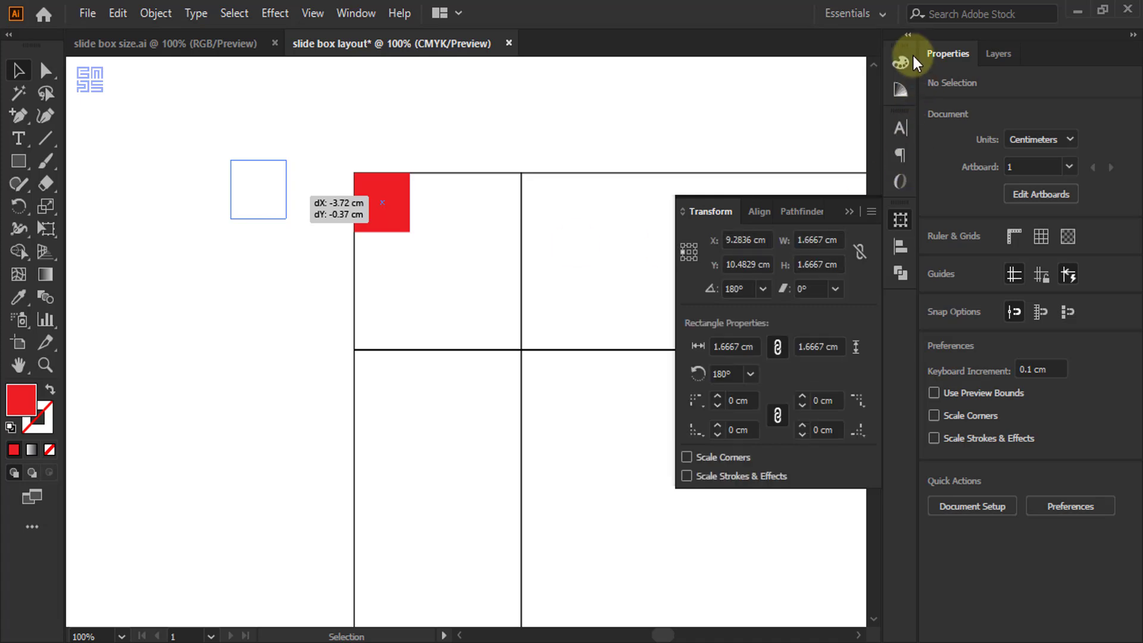
pyautogui.click(900, 62)
pyautogui.moveTo(760, 84); pyautogui.dragTo(831, 83)
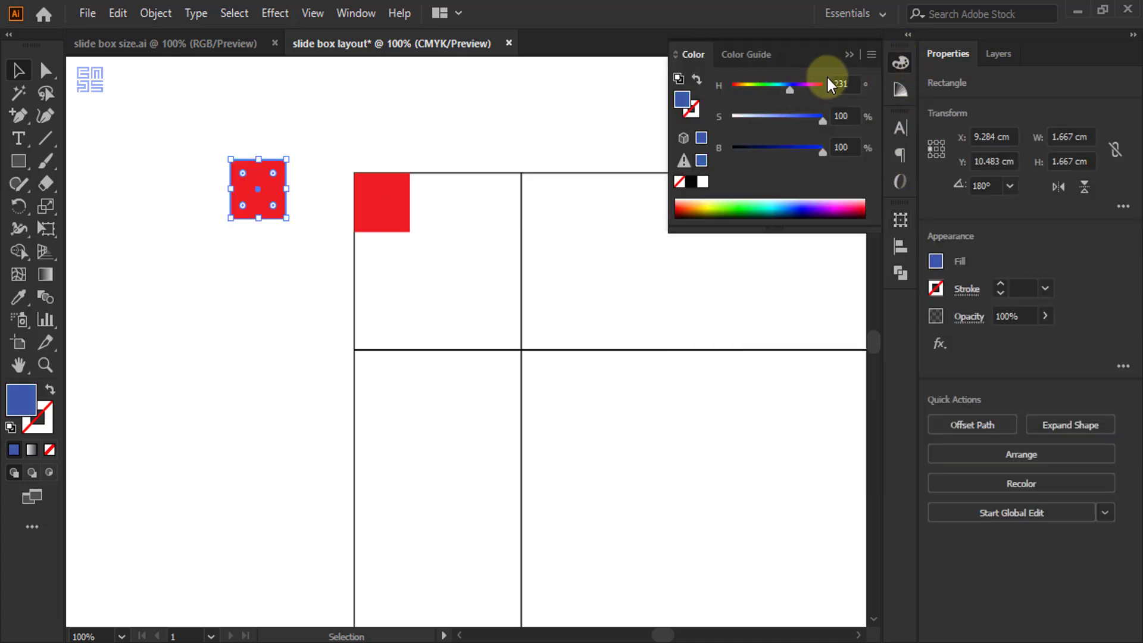
pyautogui.click(848, 56)
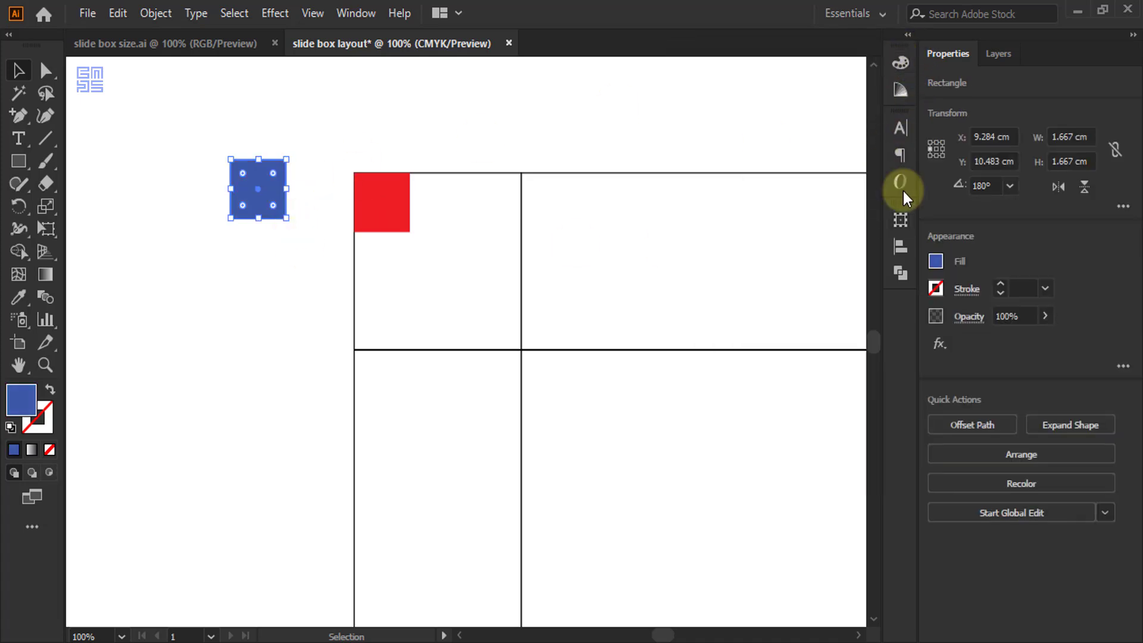
# Reduce the blue square to a third of its size by dividing its width and height by 3.
pyautogui.click(901, 221)
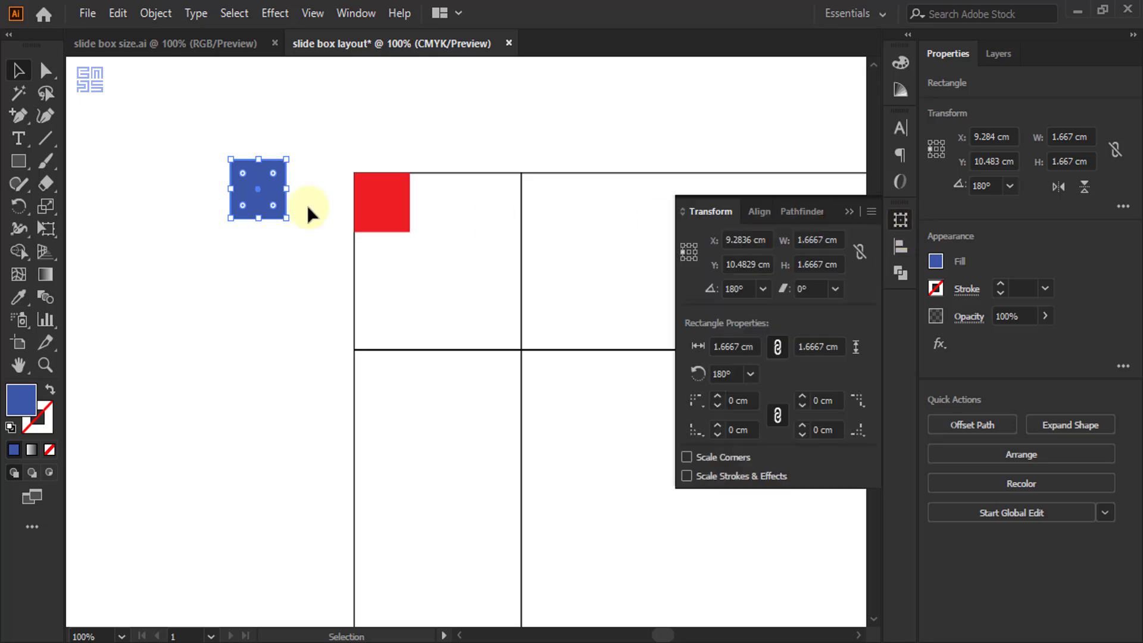
pyautogui.click(825, 240)
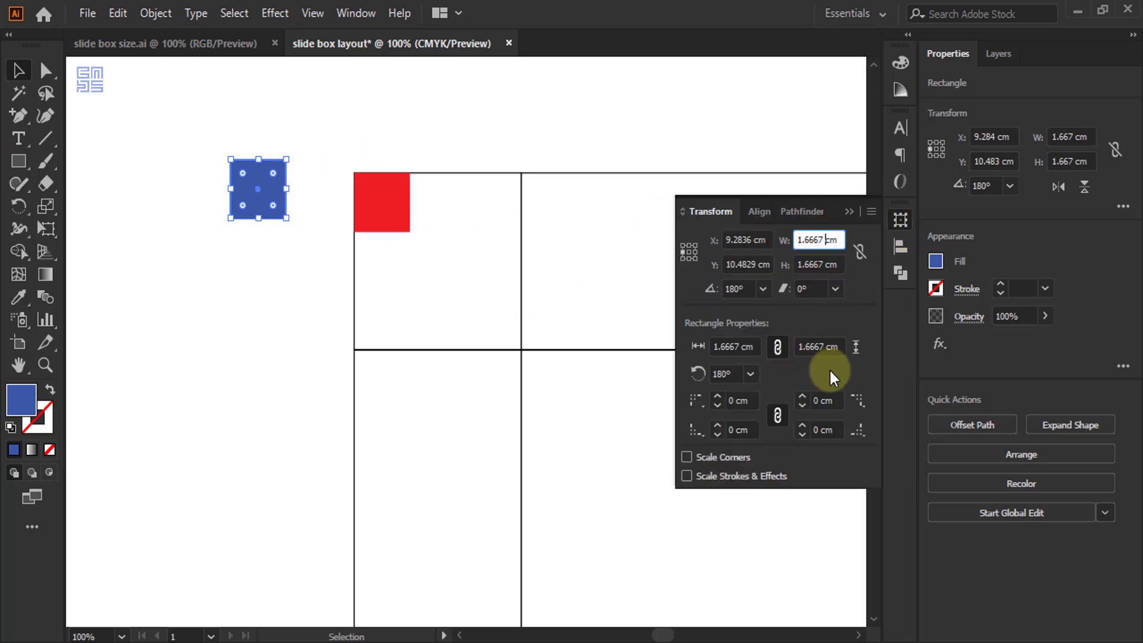
pyautogui.write('/3')
pyautogui.click(825, 264)
pyautogui.write('/')
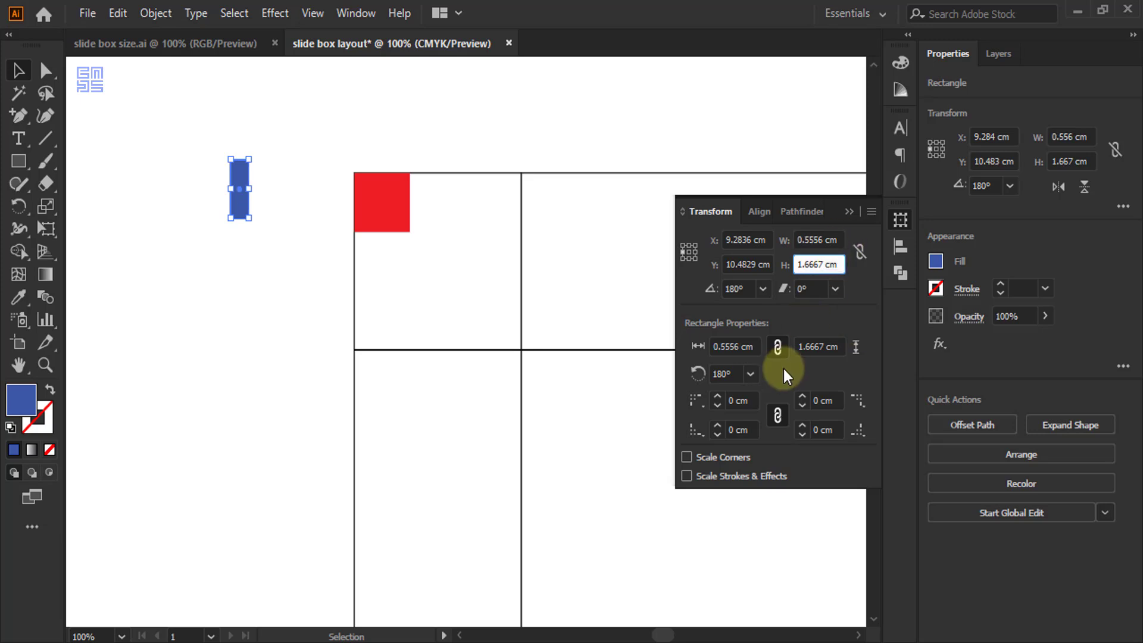
pyautogui.write('3')
pyautogui.press('Return')
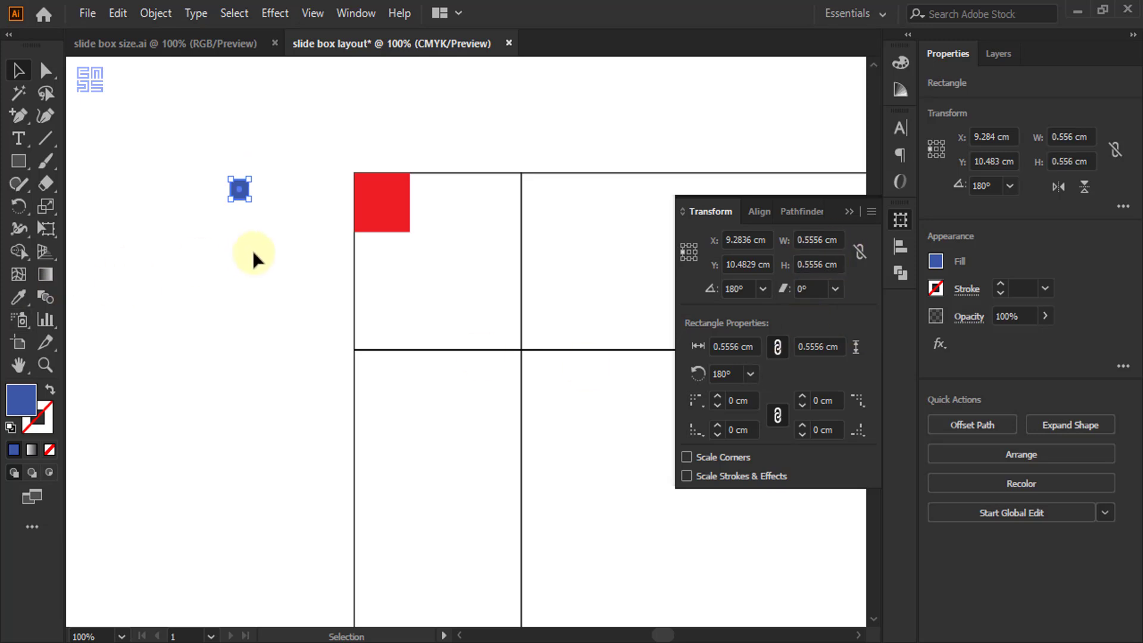
# Align the blue square with the bottom-right corner of the red square, using the red square as the key object.
pyautogui.click(252, 256)
pyautogui.scroll(1, 376, 174)
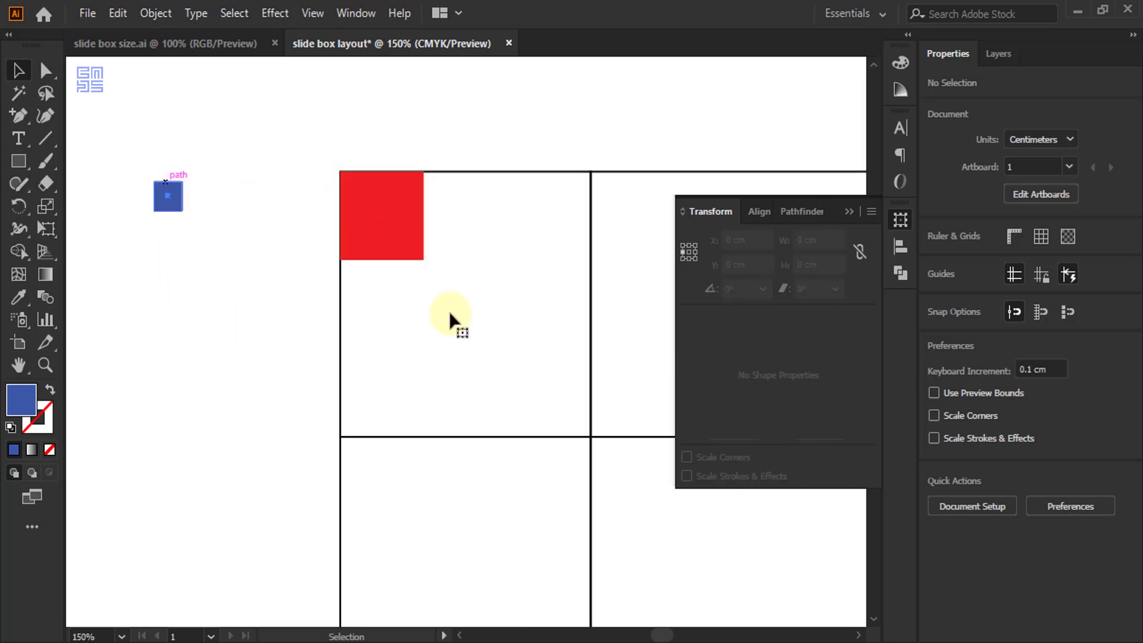
pyautogui.hotkey('ctrl', 'z')
pyautogui.keyDown('shift'); pyautogui.click(397, 239); pyautogui.keyUp('shift')
pyautogui.click(393, 253)
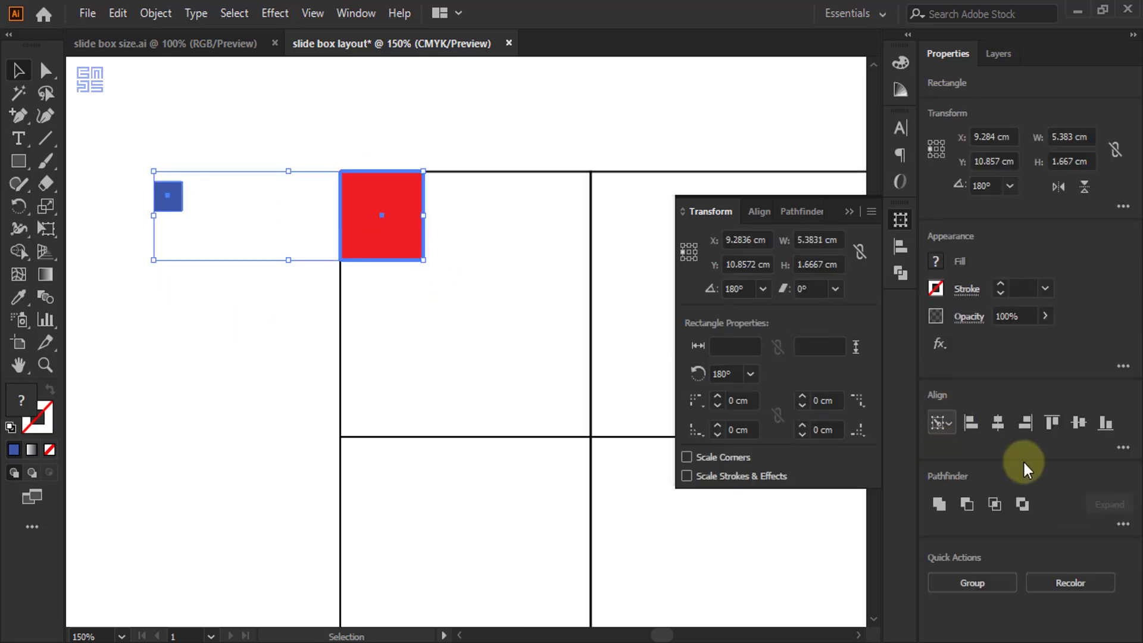
pyautogui.click(1106, 423)
pyautogui.click(1025, 423)
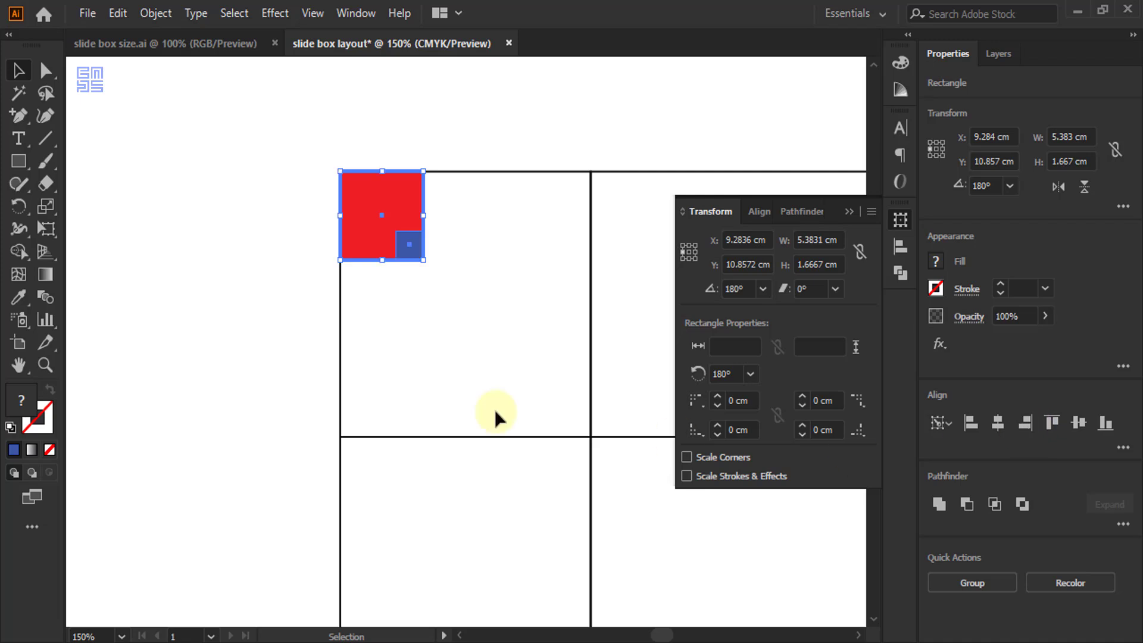
pyautogui.hotkey('ctrl', 'shift', 'a')
# Show the rulers and place a horizontal guide near the bottom edge of the red and blue squares.
pyautogui.scroll(1, 349, 203)
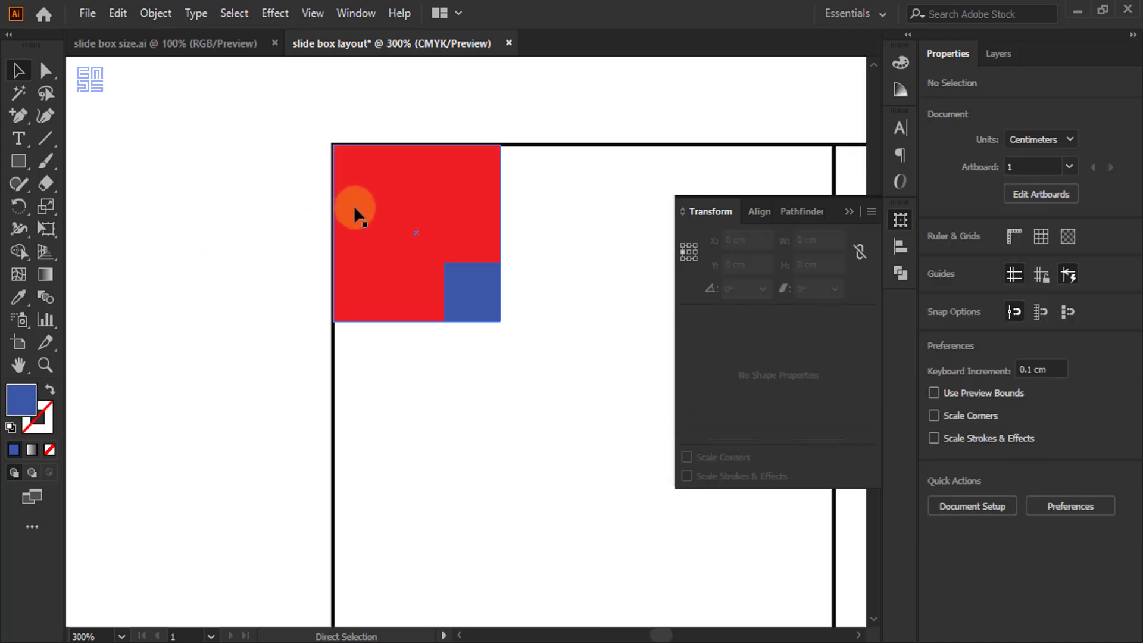
pyautogui.hotkey('ctrl', 'r')
pyautogui.press('v')
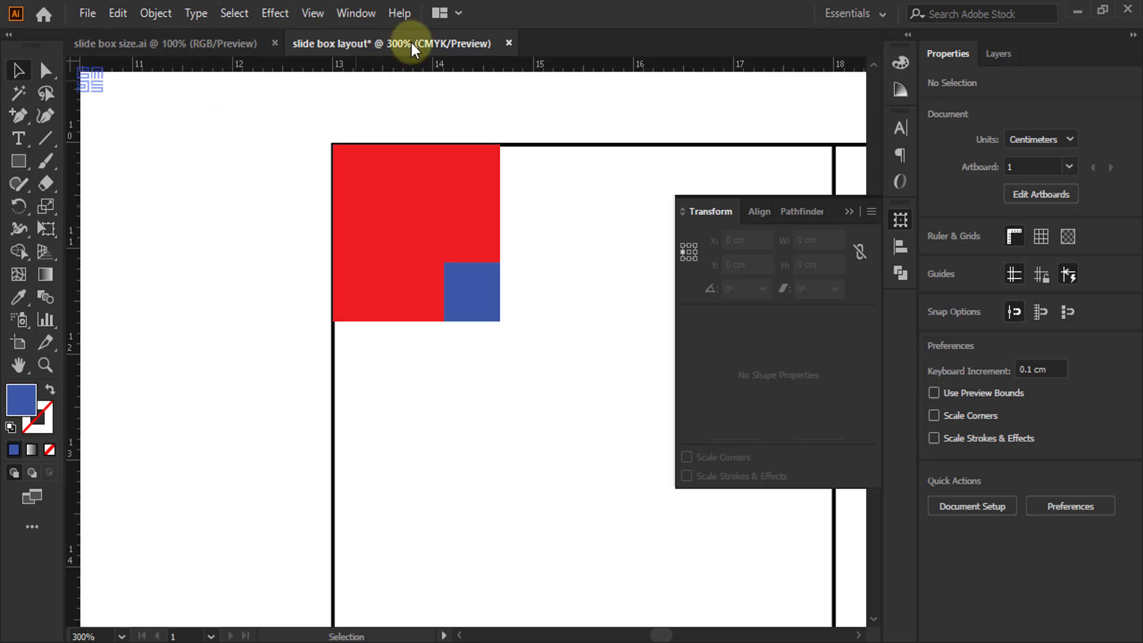
pyautogui.click(852, 219)
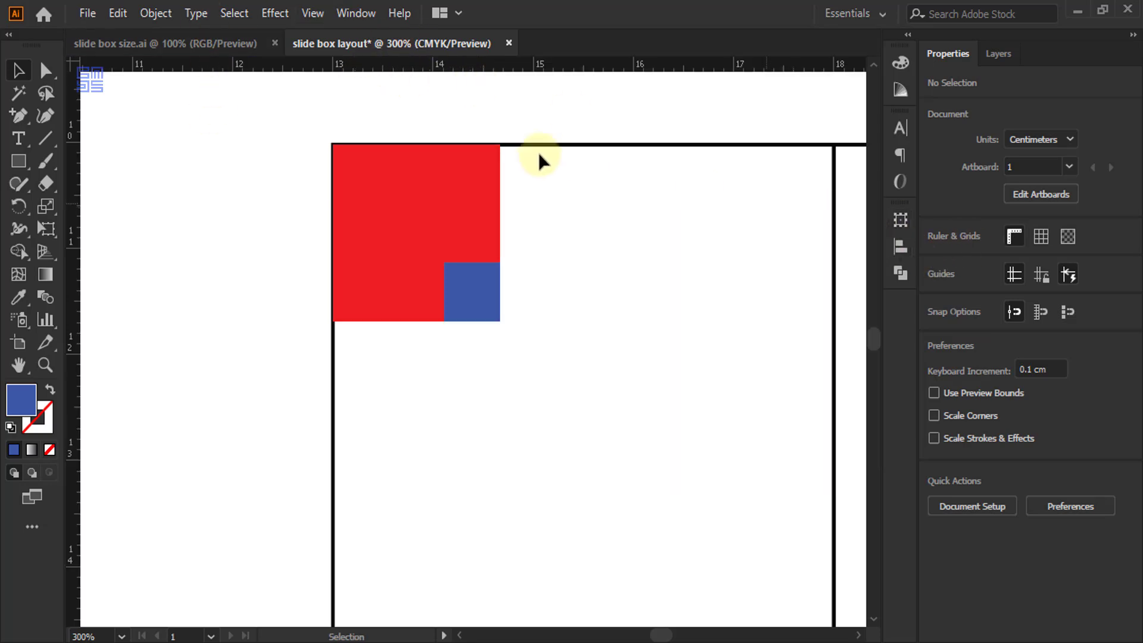
pyautogui.scroll(2, 406, 120)
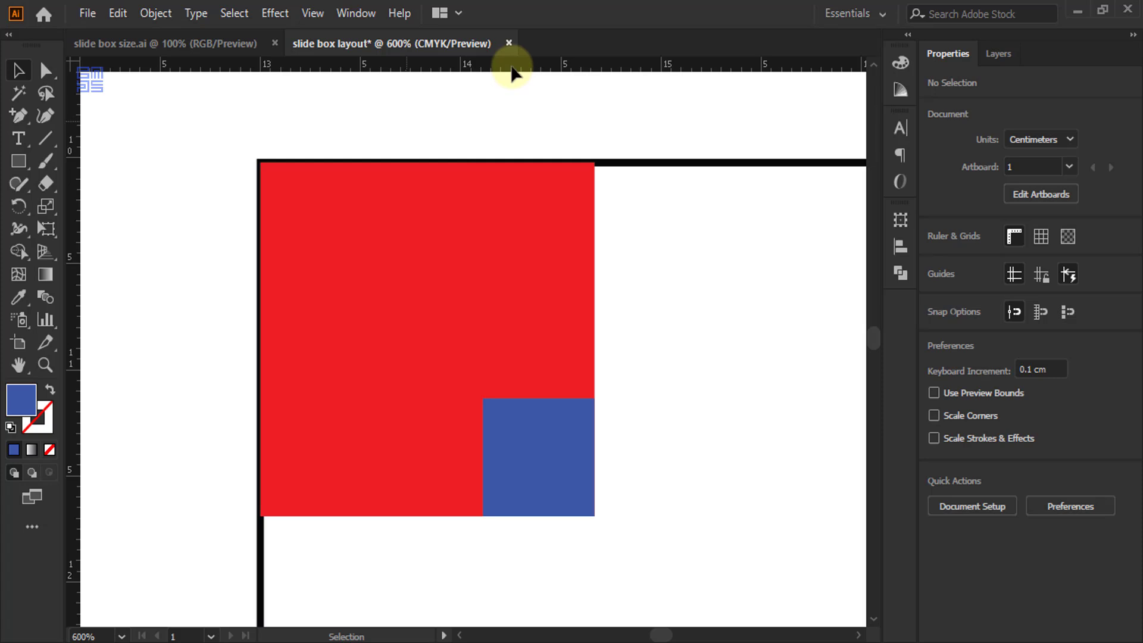
pyautogui.click(487, 266)
pyautogui.moveTo(511, 65); pyautogui.dragTo(499, 518)
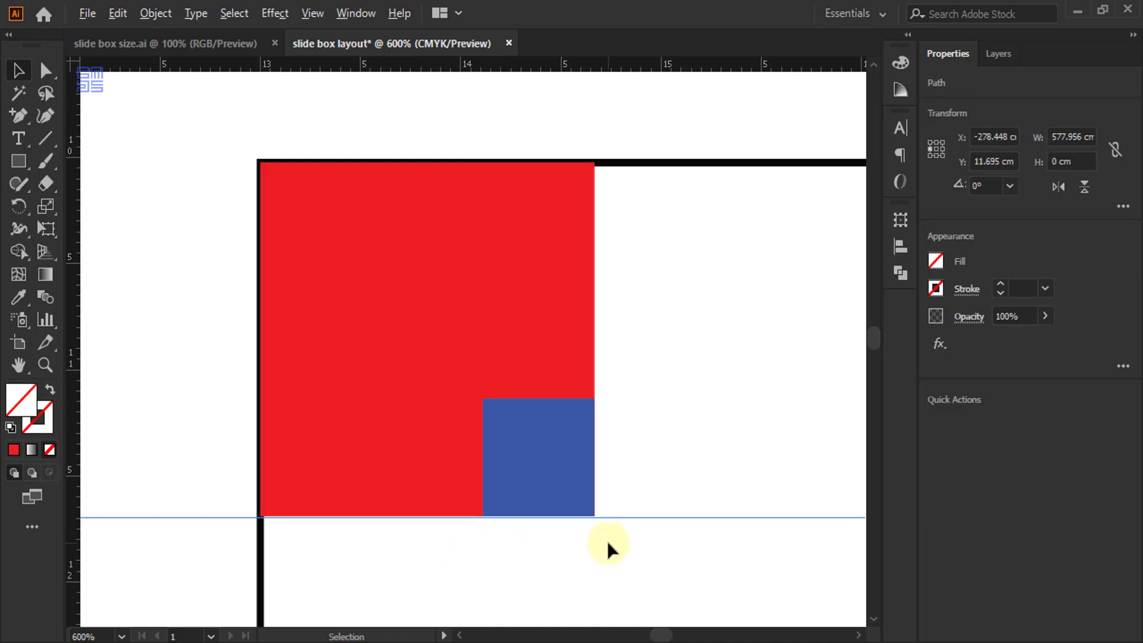
# Move the horizontal guide precisely onto the blue square's bottom edge, at Y 11.691 cm.
pyautogui.scroll(4, 606, 538)
pyautogui.scroll(4, 562, 431)
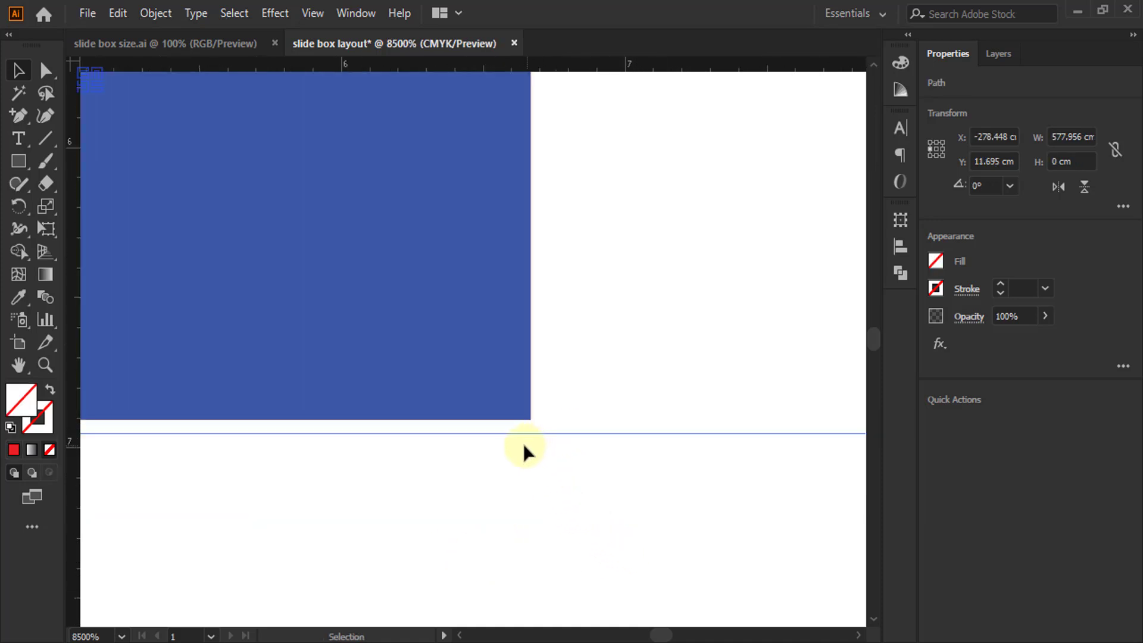
pyautogui.moveTo(527, 434); pyautogui.dragTo(526, 419)
pyautogui.scroll(-5, 616, 482)
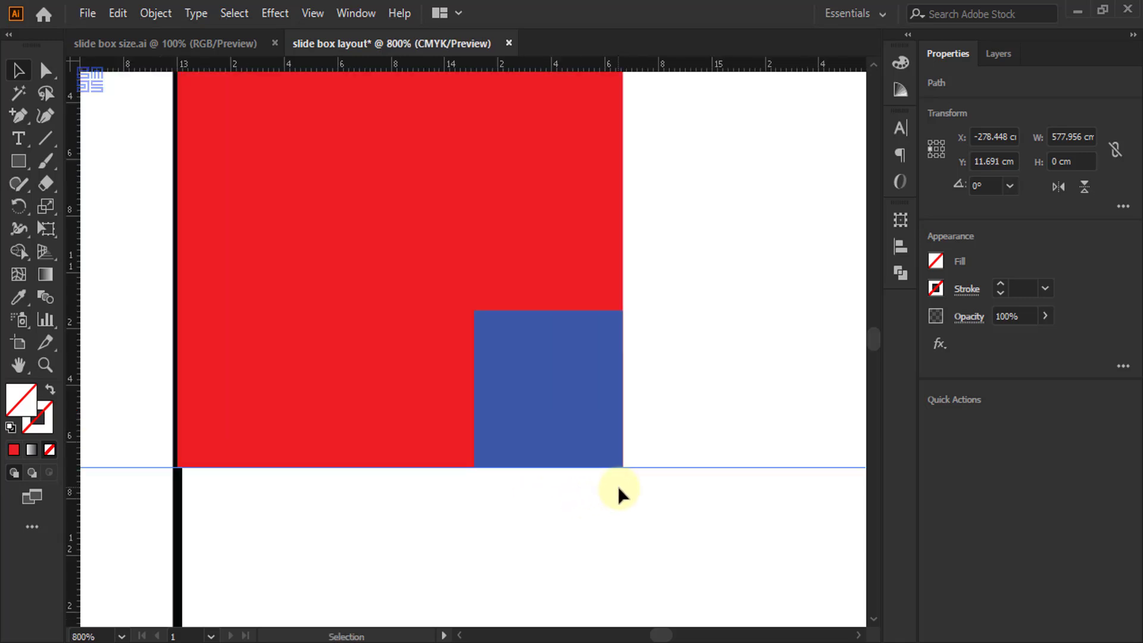
# Add a horizontal guide along the blue square's top edge and a vertical guide along its left edge.
pyautogui.click(509, 362)
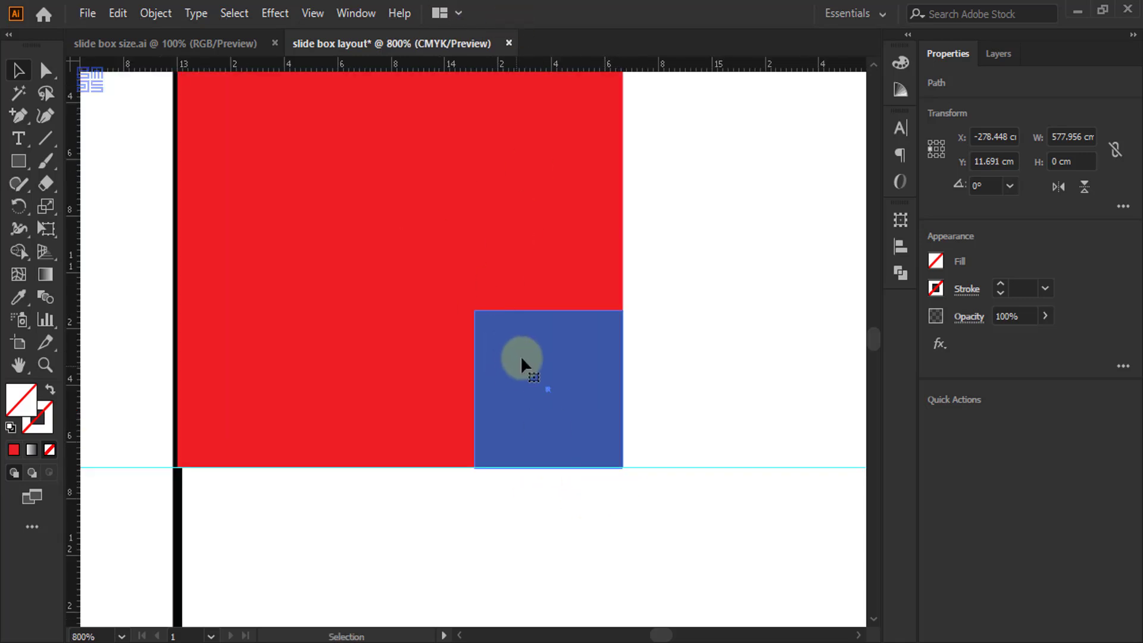
pyautogui.moveTo(565, 67); pyautogui.dragTo(551, 309)
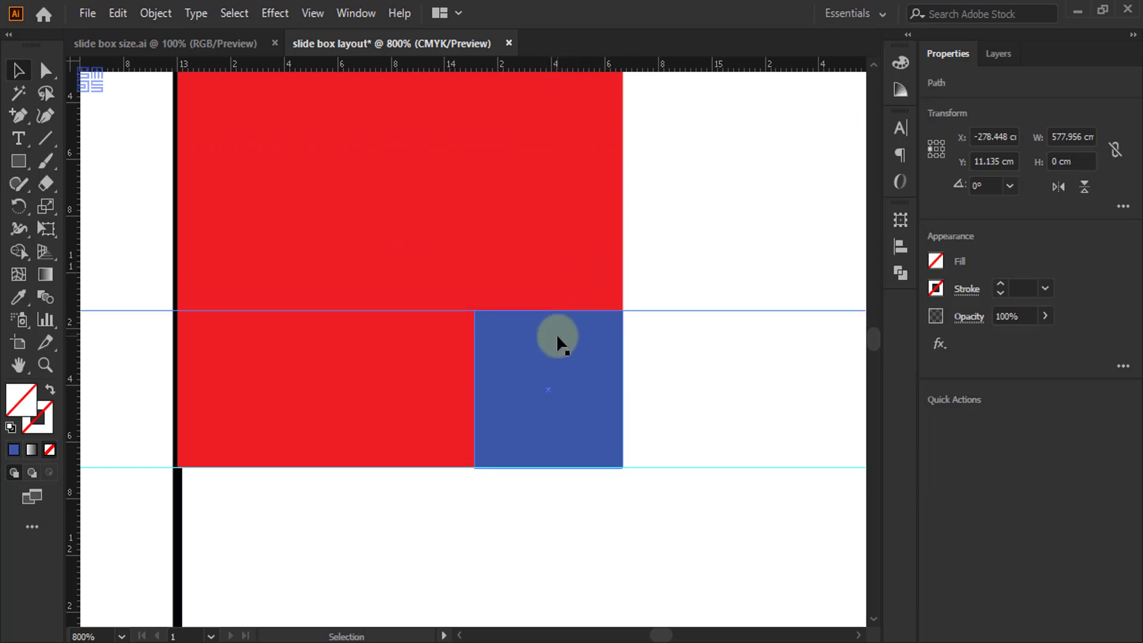
pyautogui.moveTo(63, 343); pyautogui.dragTo(473, 353)
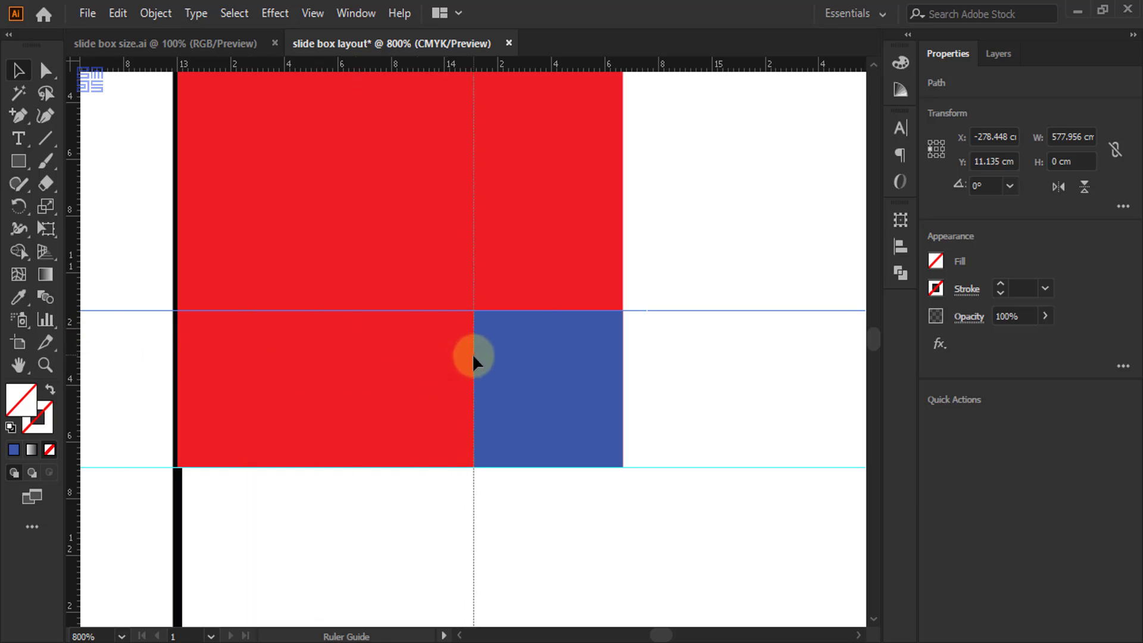
pyautogui.click(572, 388)
# Add a vertical guide along the right edge of the red and blue squares, at X 14.667 cm.
pyautogui.click(599, 220)
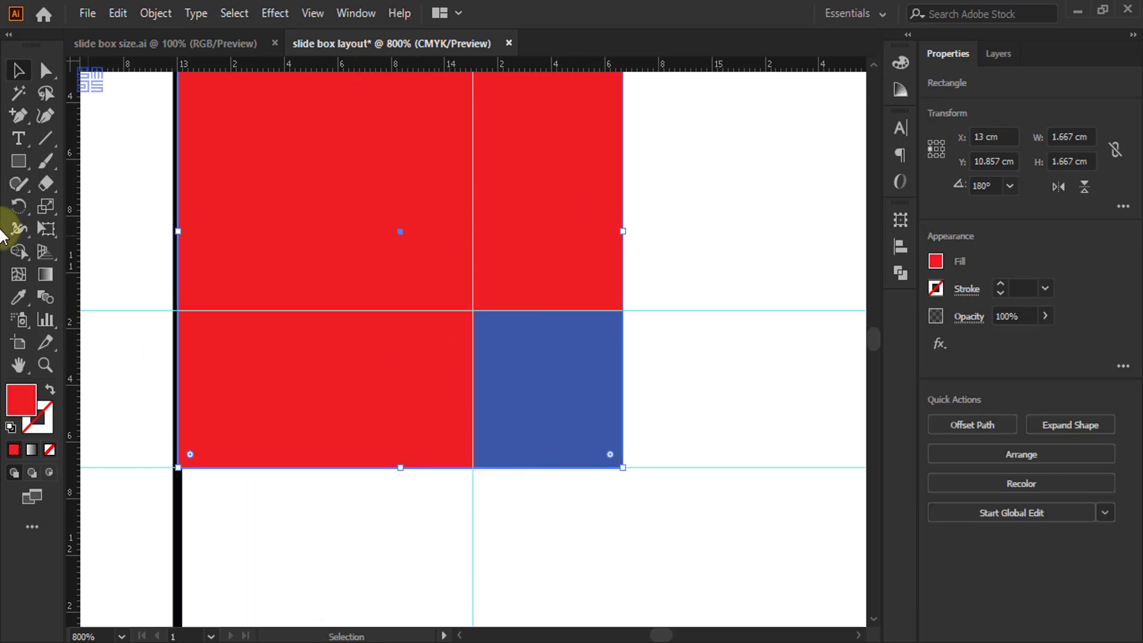
pyautogui.moveTo(73, 238); pyautogui.dragTo(622, 257)
pyautogui.scroll(-3, 434, 429)
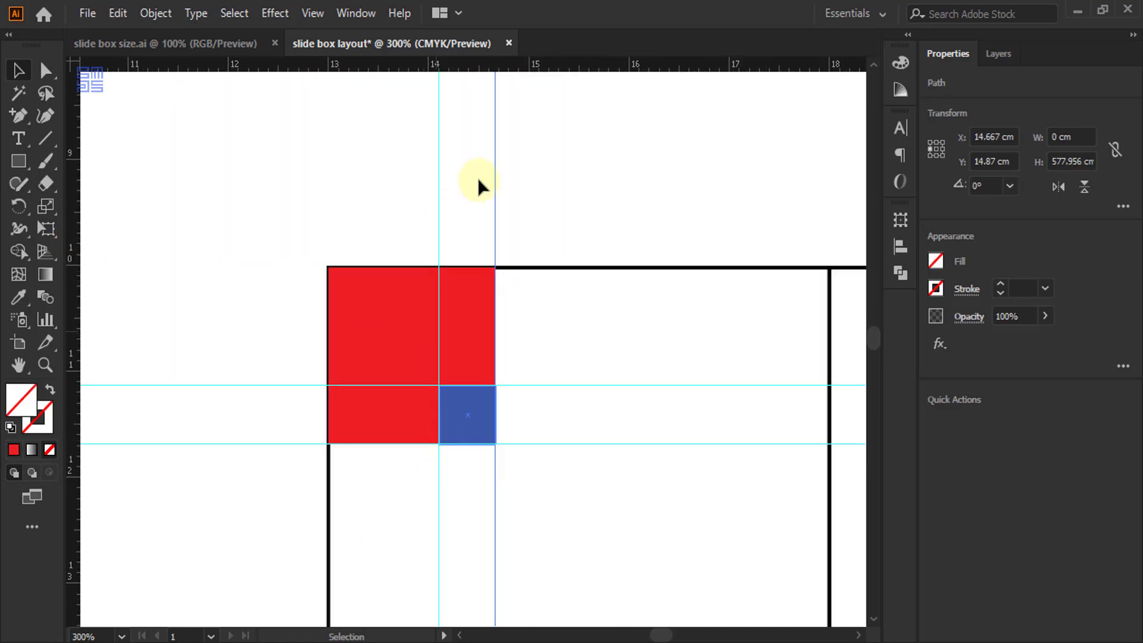
# Move the blue square out of the red square and delete it.
pyautogui.scroll(-1, 457, 379)
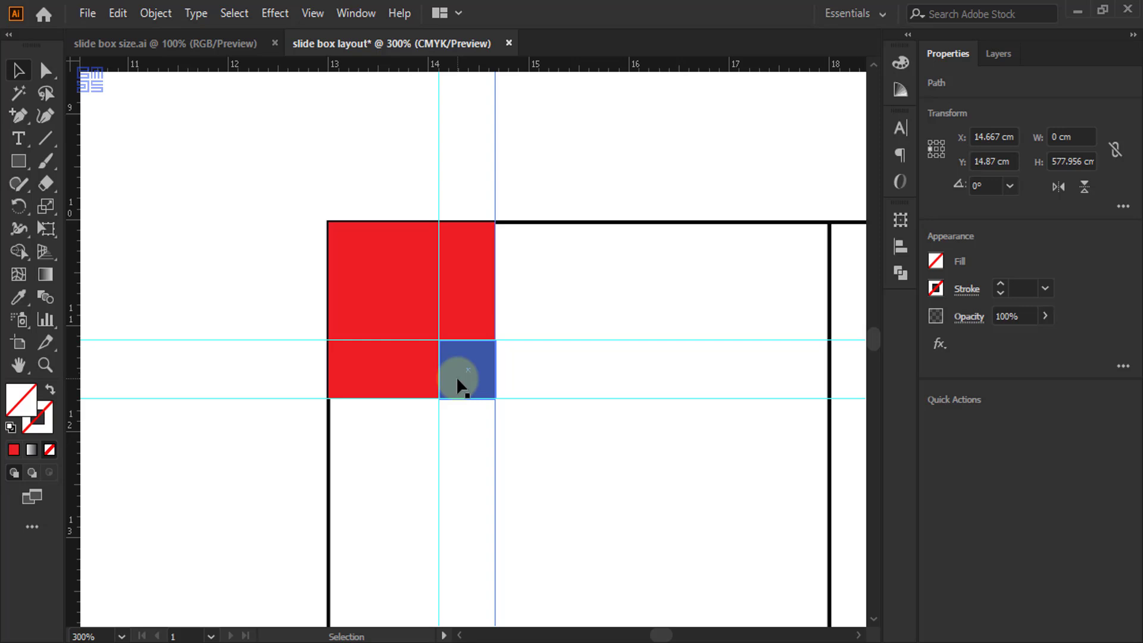
pyautogui.moveTo(462, 367); pyautogui.dragTo(215, 218)
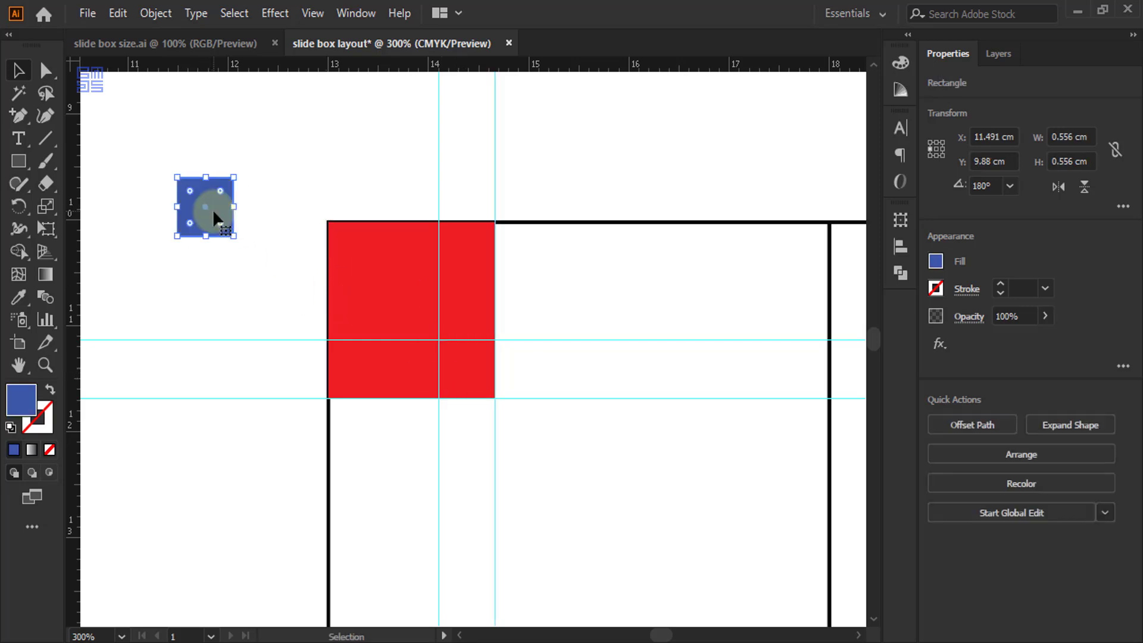
pyautogui.press('Delete')
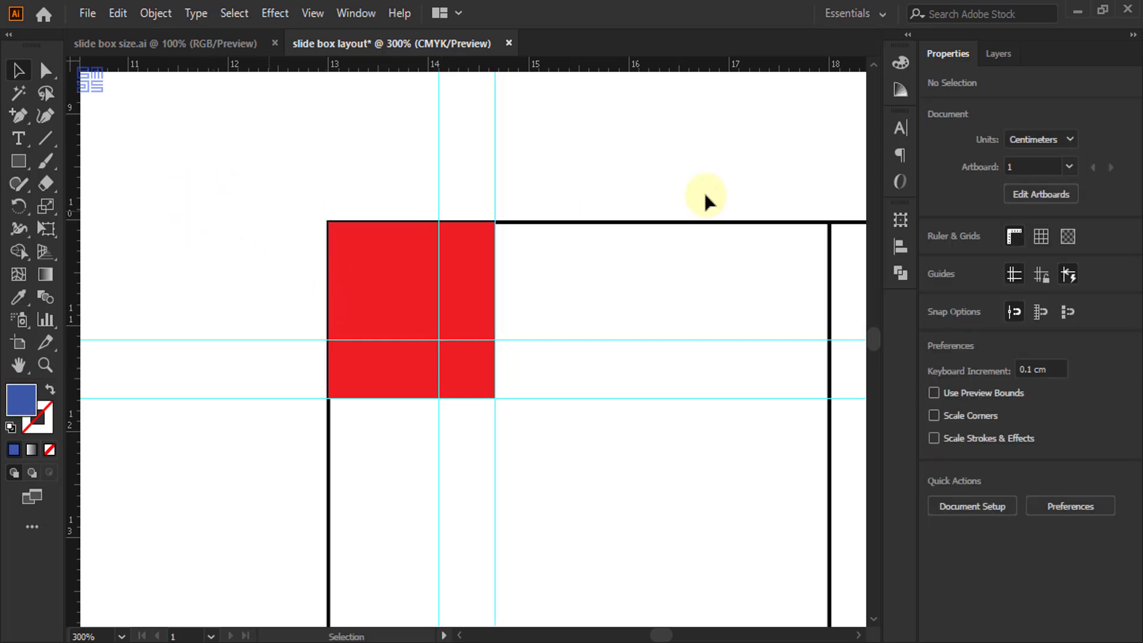
# Bring the 5 × 5 cm corner flap square to the front, above the red square.
pyautogui.moveTo(628, 209); pyautogui.dragTo(639, 243)
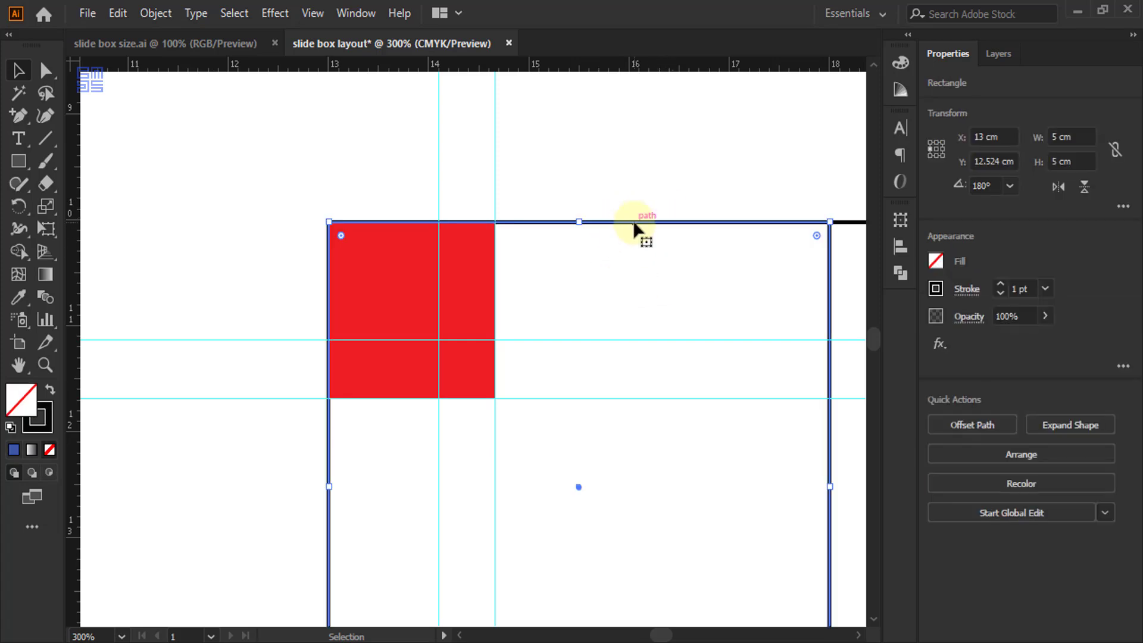
pyautogui.rightClick(635, 227)
pyautogui.moveTo(705, 538)
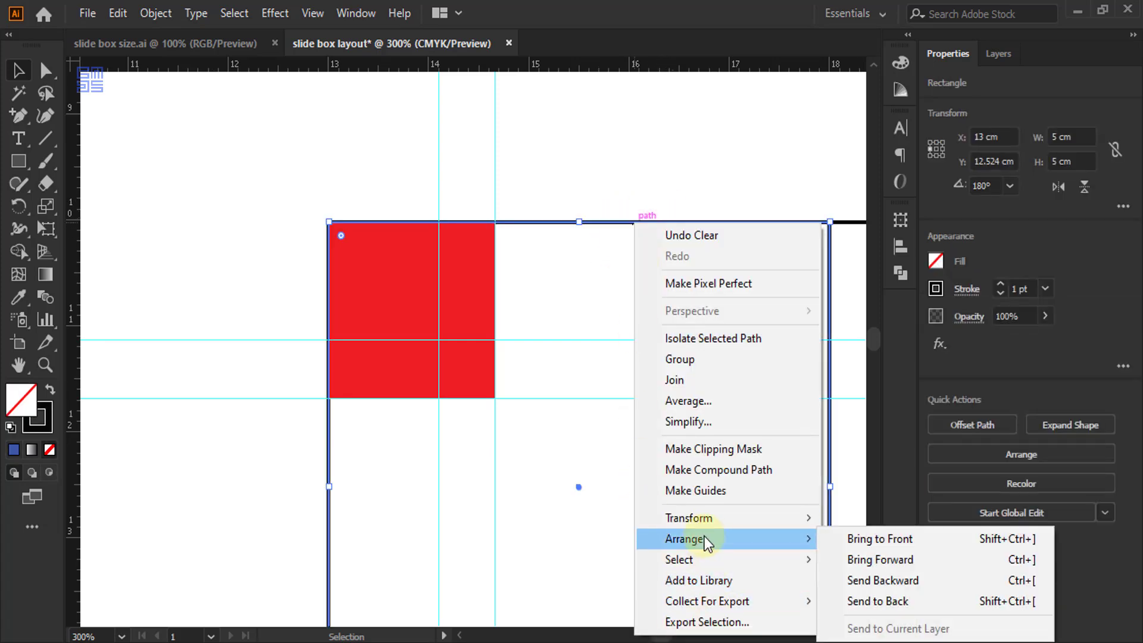
pyautogui.click(856, 539)
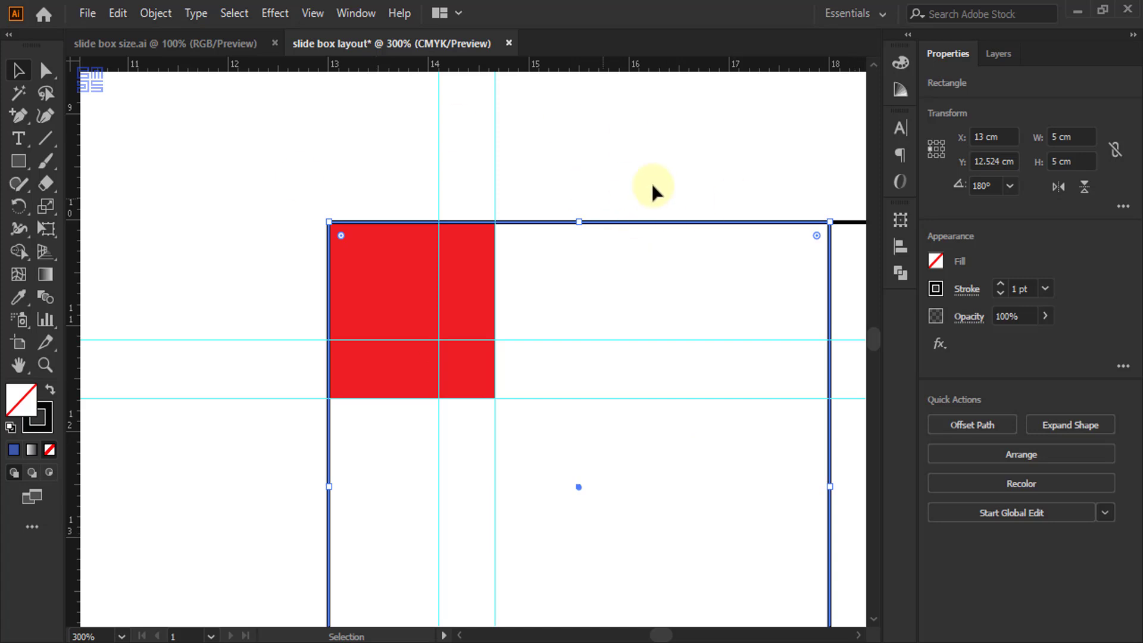
# Add anchor points to the flap outline at X 14.667 cm on its upper edge and Y 11.691 cm on its outer side edge.
pyautogui.moveTo(20, 120); pyautogui.dragTo(106, 141)
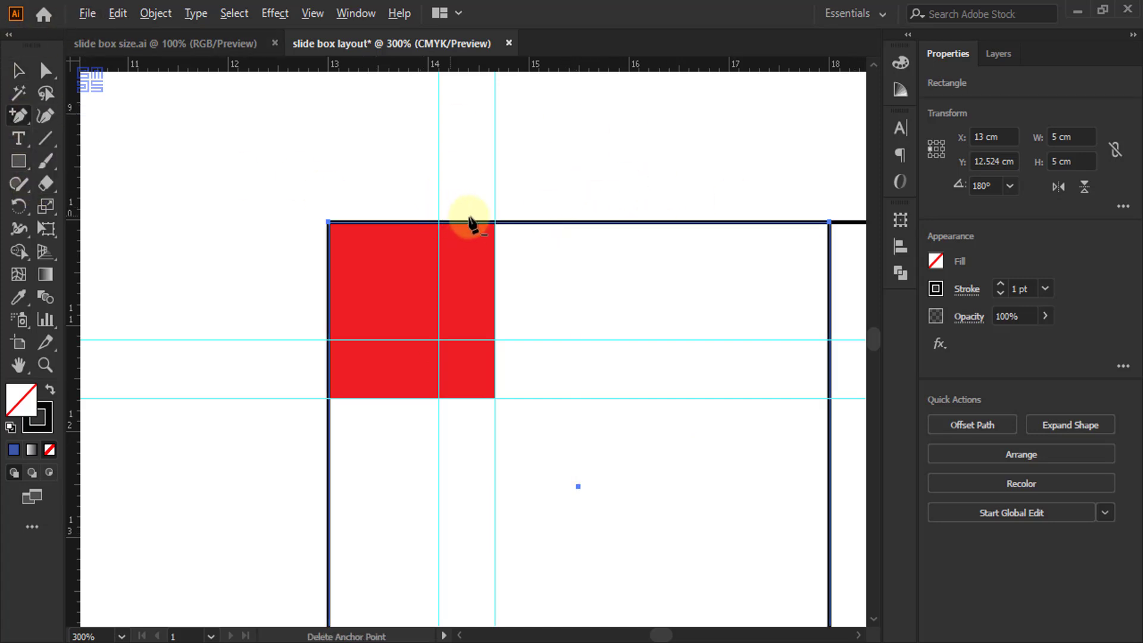
pyautogui.scroll(4, 510, 230)
pyautogui.scroll(2, 532, 242)
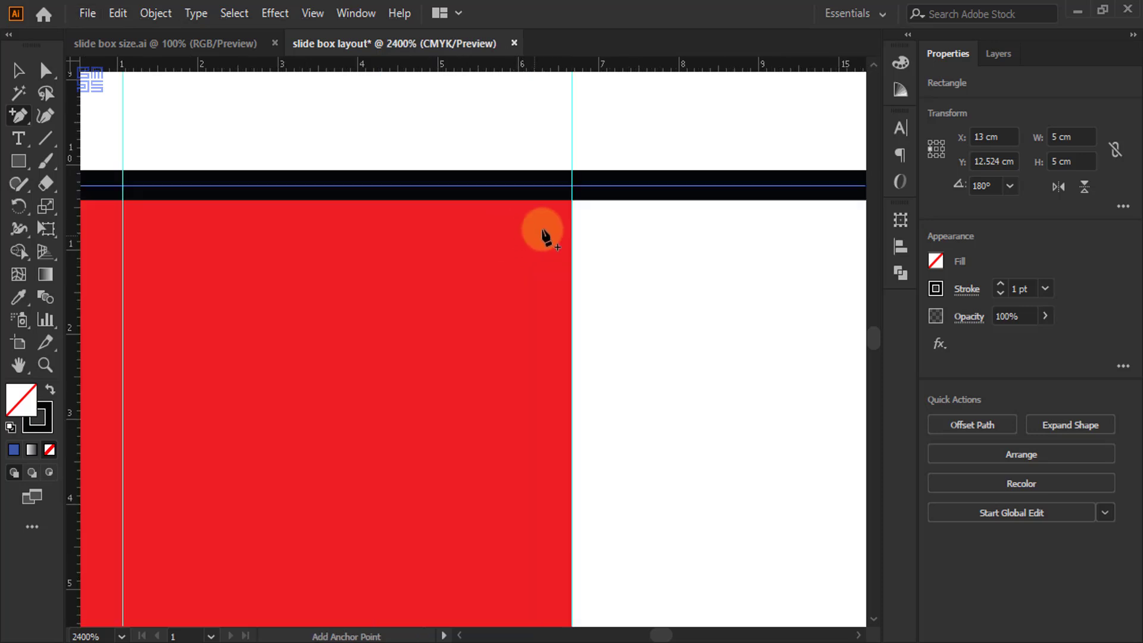
pyautogui.click(571, 187)
pyautogui.scroll(-2, 506, 172)
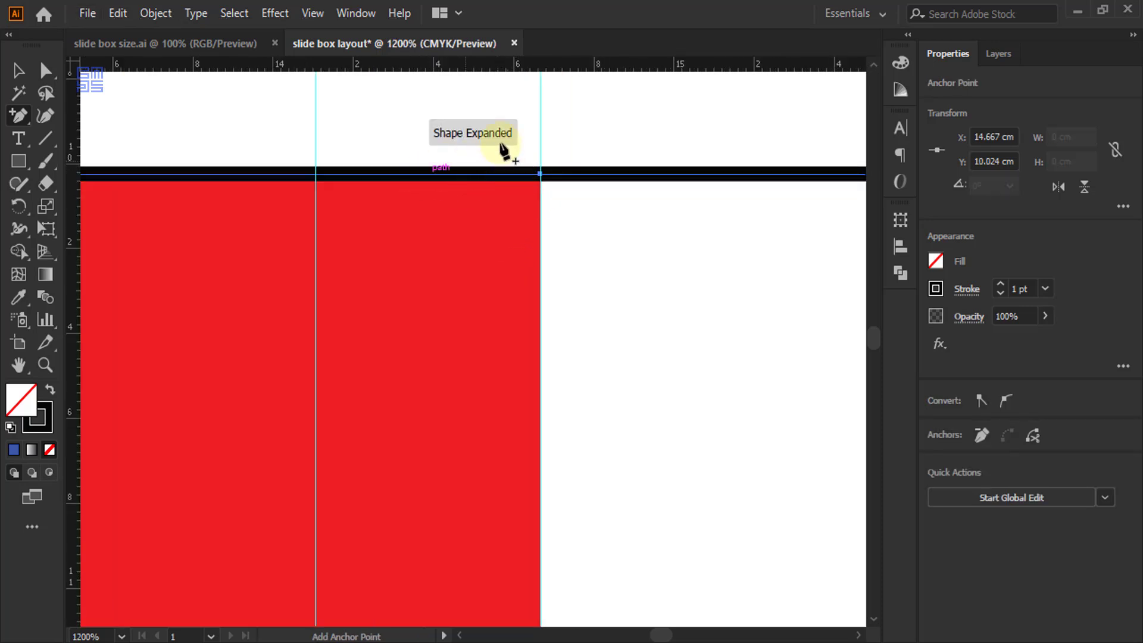
pyautogui.scroll(-2, 541, 146)
pyautogui.scroll(5, 297, 396)
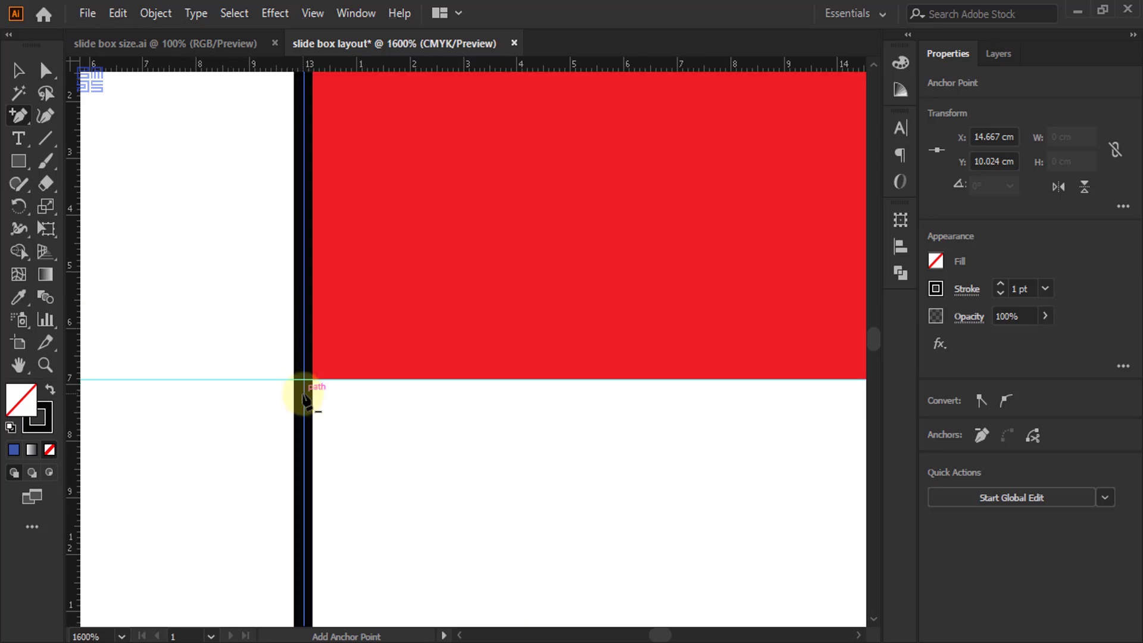
pyautogui.click(297, 444)
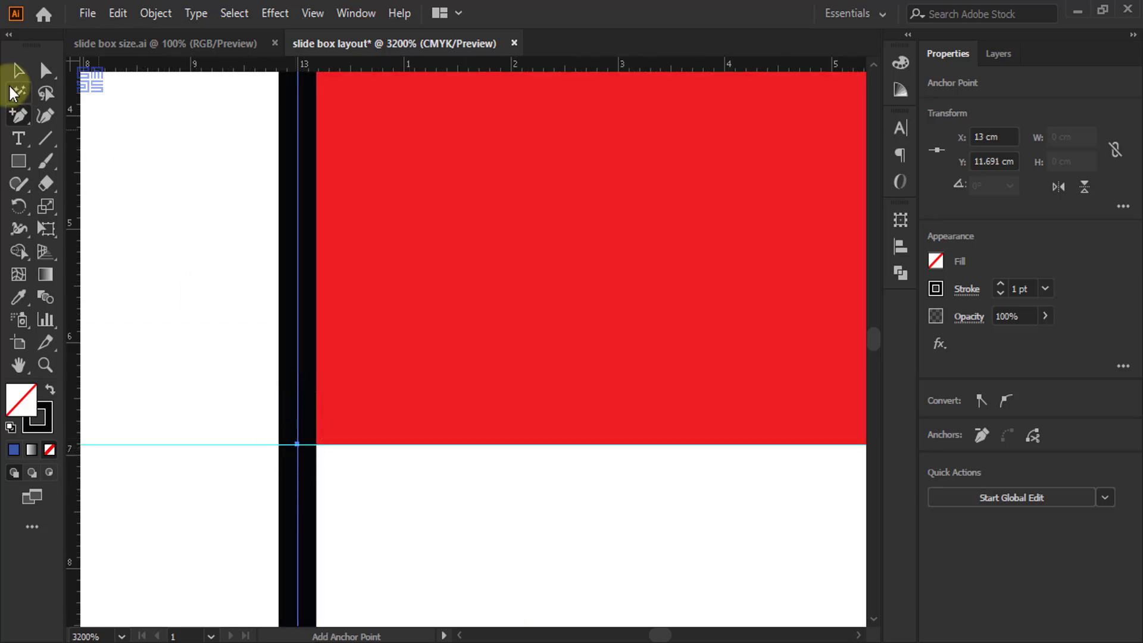
# Move the side-edge anchor point horizontally inward to the inner vertical guide, at X 14.107 cm, Y 11.691 cm.
pyautogui.click(45, 71)
pyautogui.scroll(-1, 266, 453)
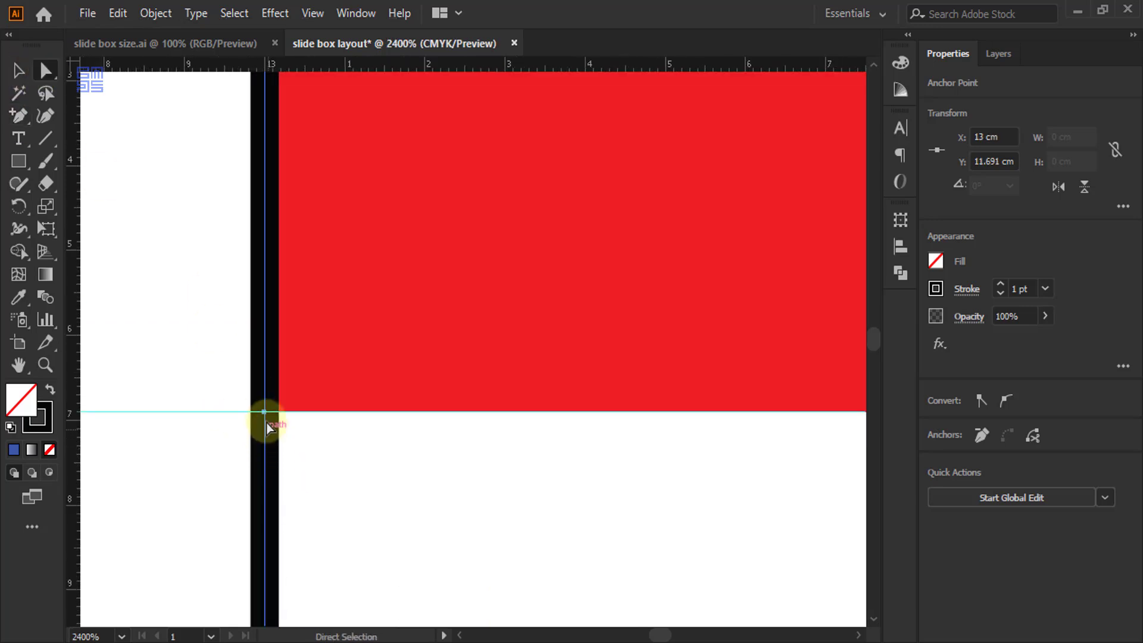
pyautogui.moveTo(266, 416); pyautogui.dragTo(728, 416)
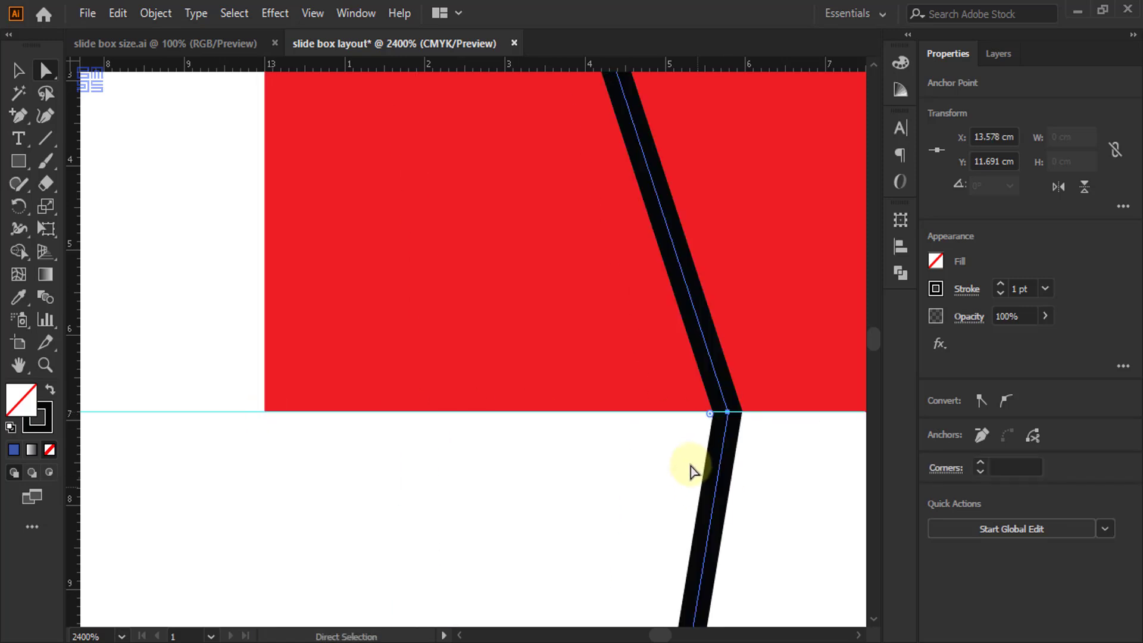
pyautogui.moveTo(617, 463); pyautogui.dragTo(395, 454)
pyautogui.moveTo(651, 443); pyautogui.dragTo(500, 429)
pyautogui.moveTo(280, 391); pyautogui.dragTo(700, 390)
pyautogui.scroll(-3, 559, 447)
pyautogui.scroll(-2, 534, 461)
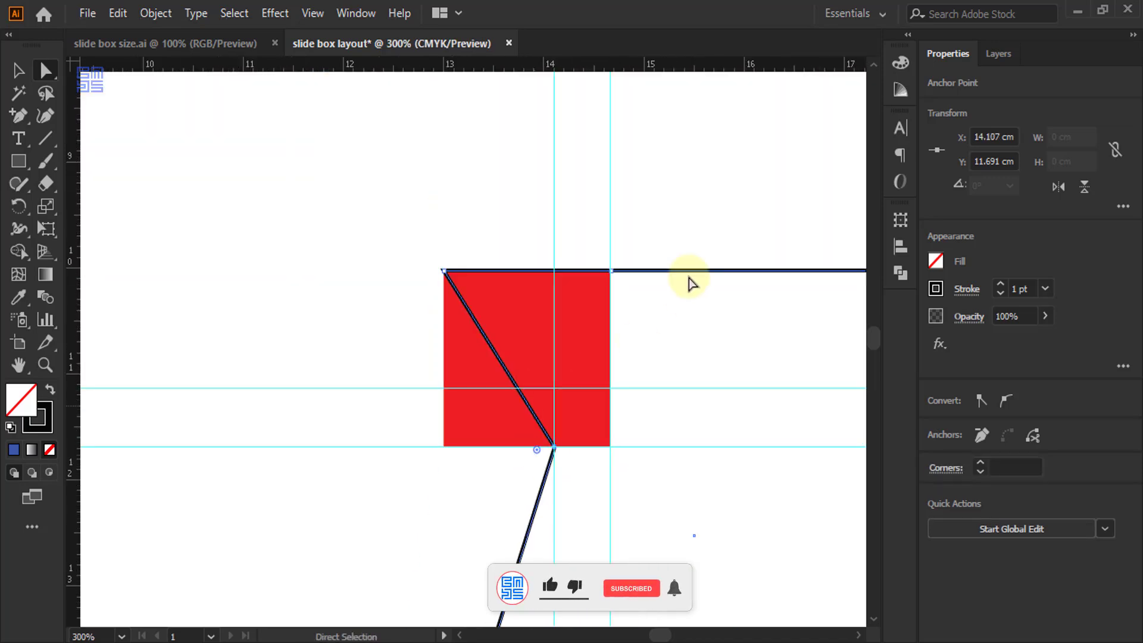
# Move the upper-edge anchor point straight down to the upper horizontal guide, at X 14.667 cm, Y 11.135 cm.
pyautogui.scroll(3, 632, 290)
pyautogui.scroll(-2, 587, 175)
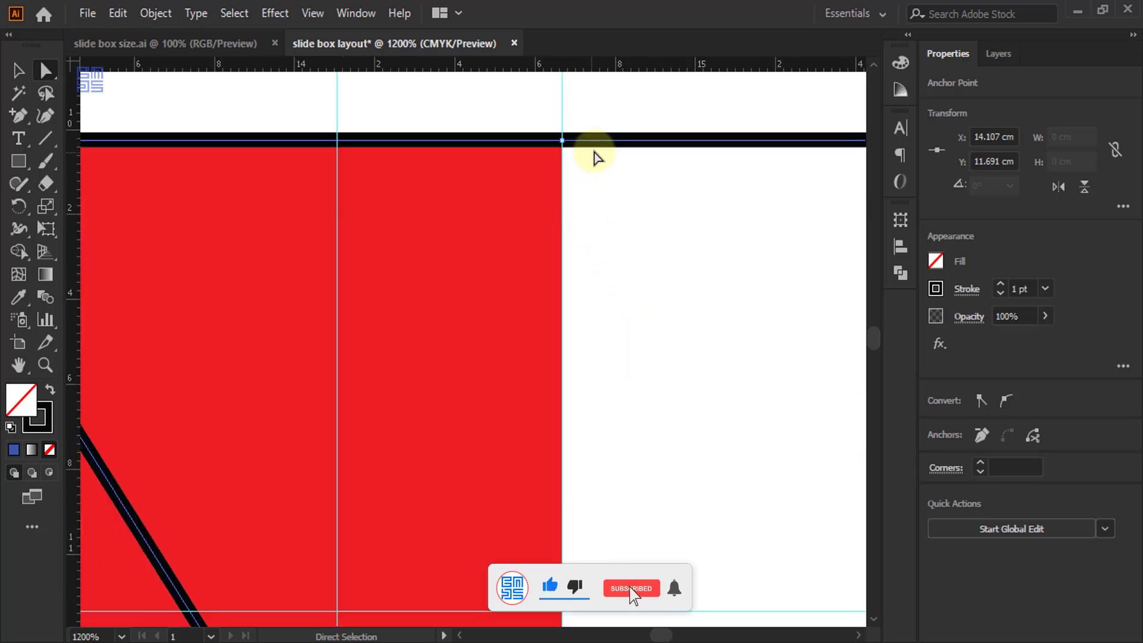
pyautogui.moveTo(563, 102); pyautogui.dragTo(564, 566)
pyautogui.scroll(-3, 575, 509)
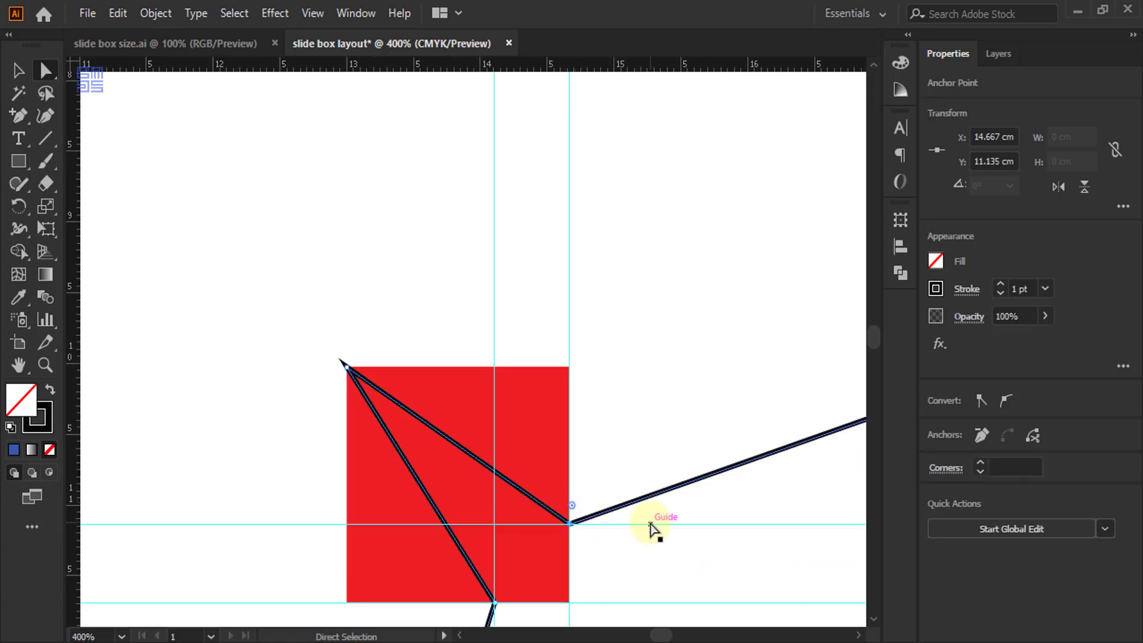
# Move the flap's outer corner anchor point onto the guide intersection inside the red square, at X 14.107 cm, Y 11.135 cm.
pyautogui.scroll(-2, 357, 327)
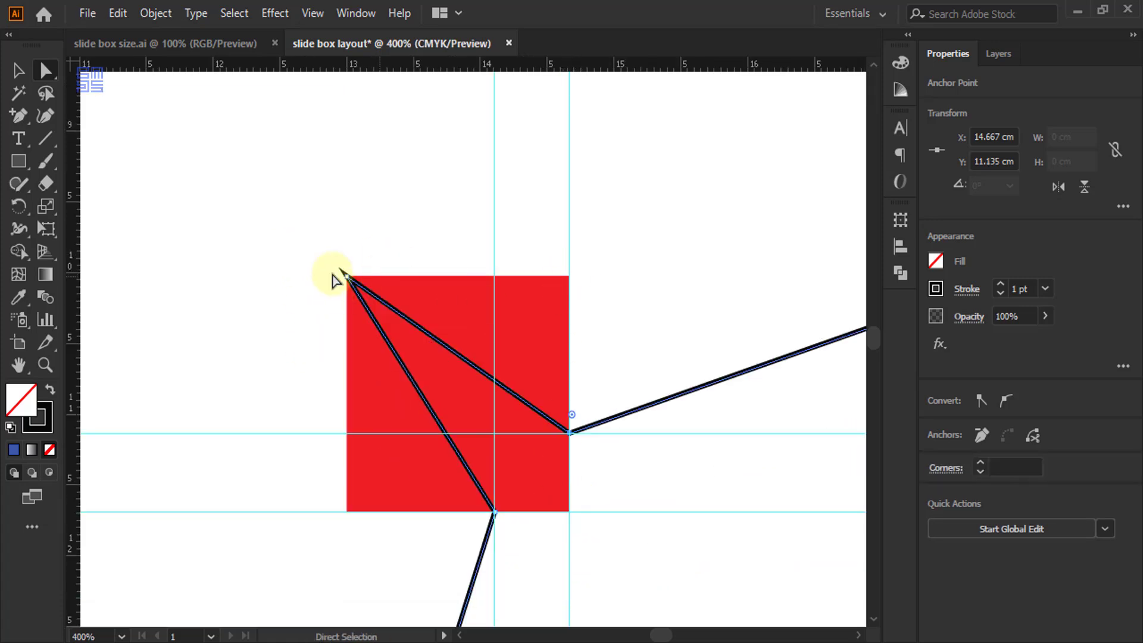
pyautogui.scroll(2, 433, 358)
pyautogui.click(265, 203)
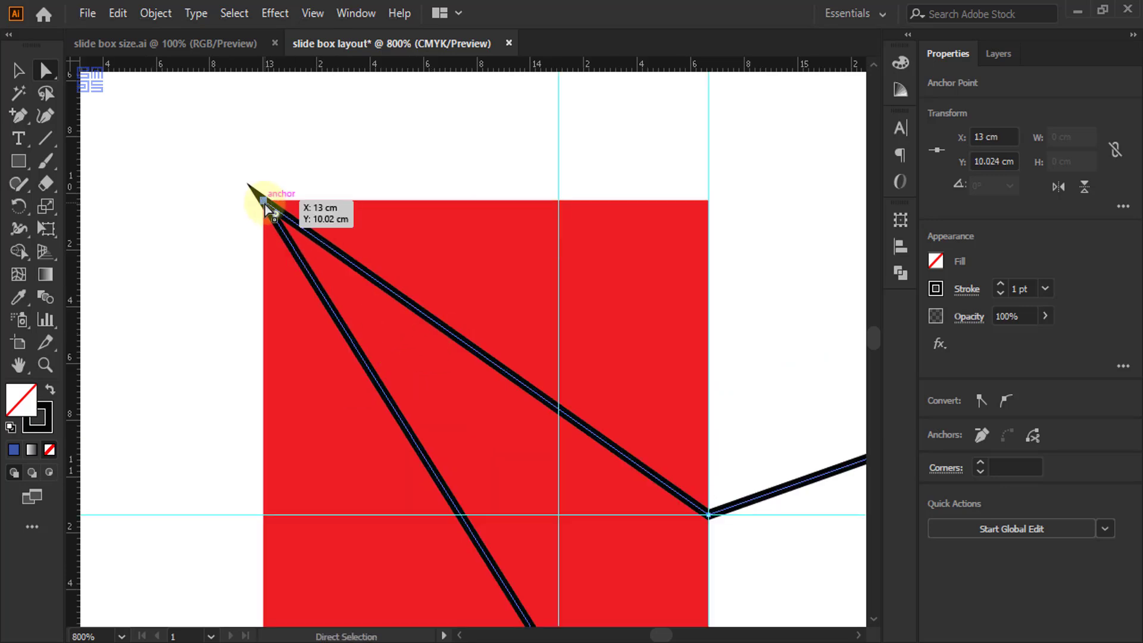
pyautogui.moveTo(265, 203); pyautogui.dragTo(558, 517)
pyautogui.scroll(3, 563, 524)
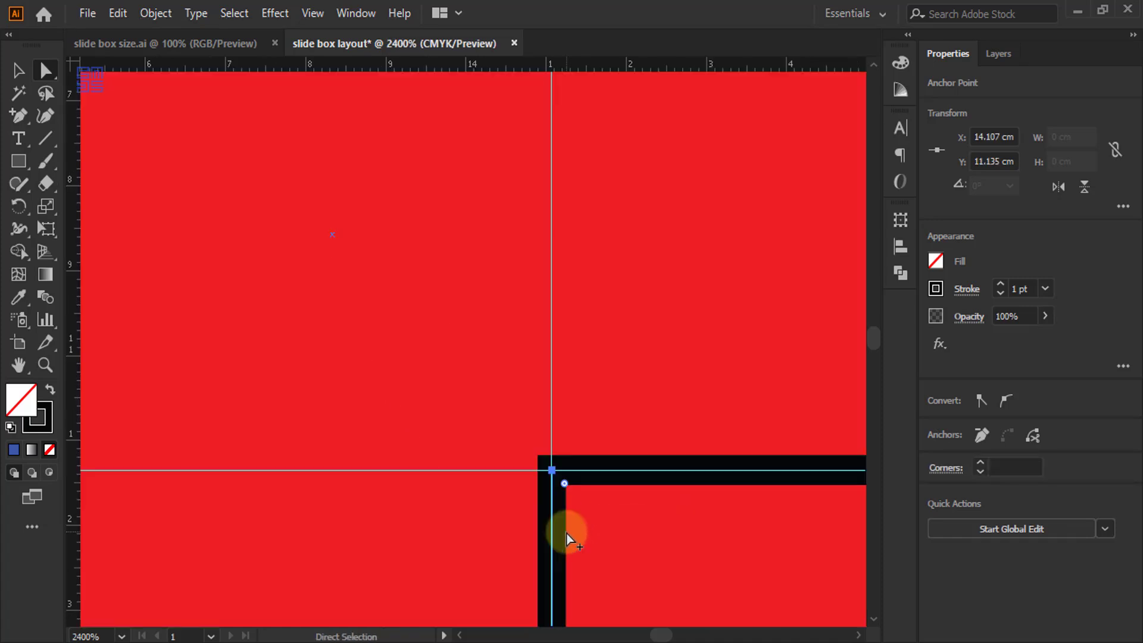
pyautogui.scroll(-4, 523, 457)
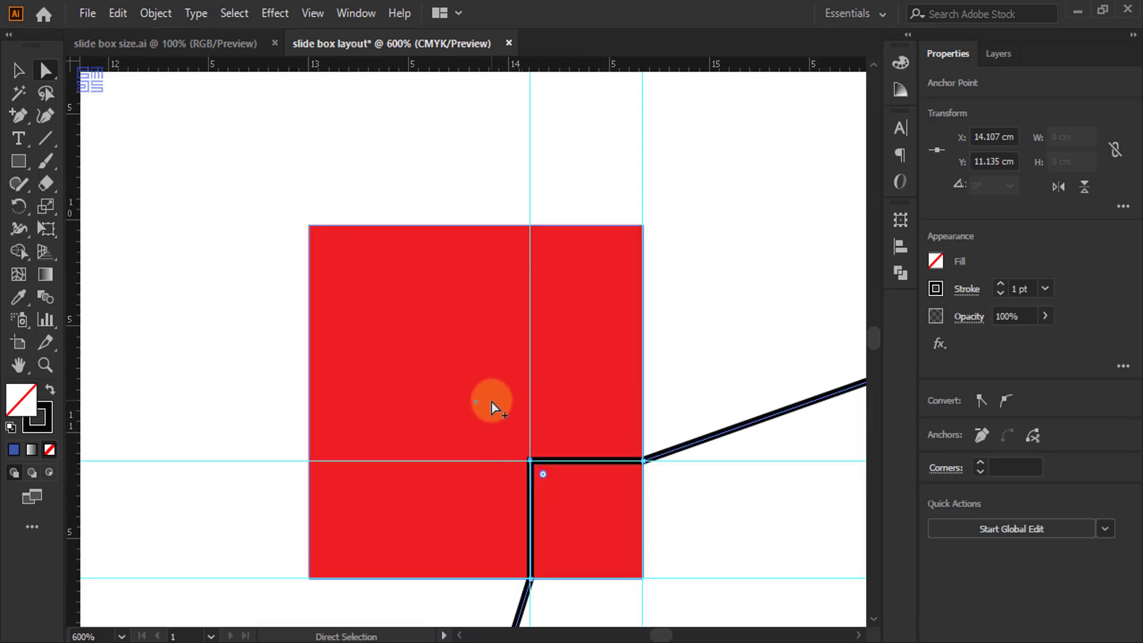
pyautogui.scroll(-2, 492, 402)
# Deselect the flap outline and bring the red square to the front.
pyautogui.click(17, 70)
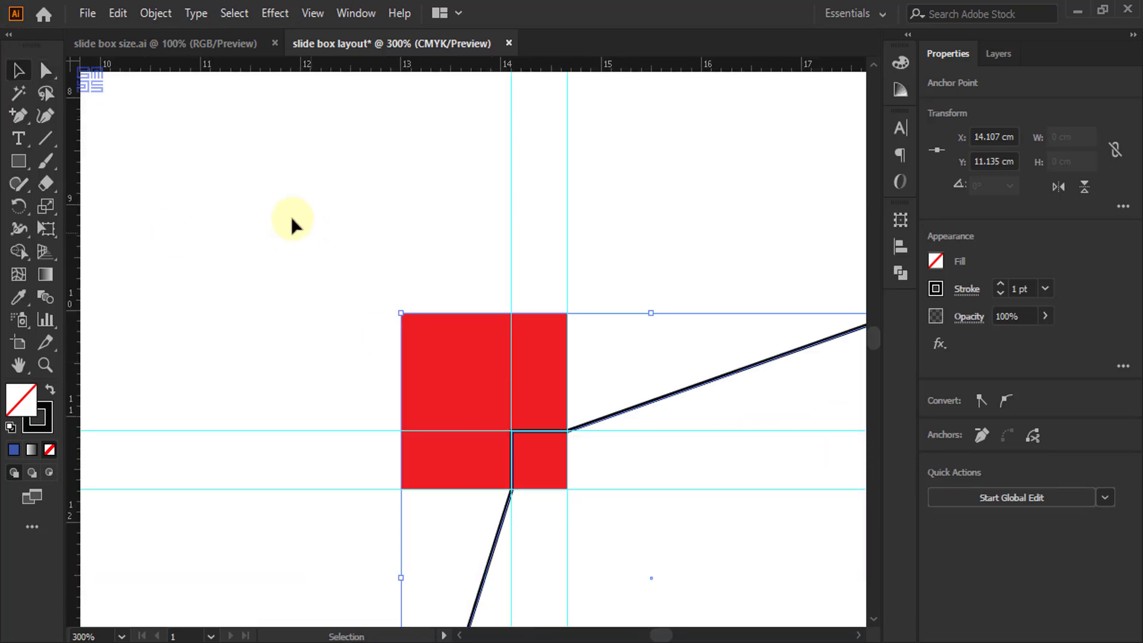
pyautogui.click(234, 162)
pyautogui.scroll(-2, 233, 156)
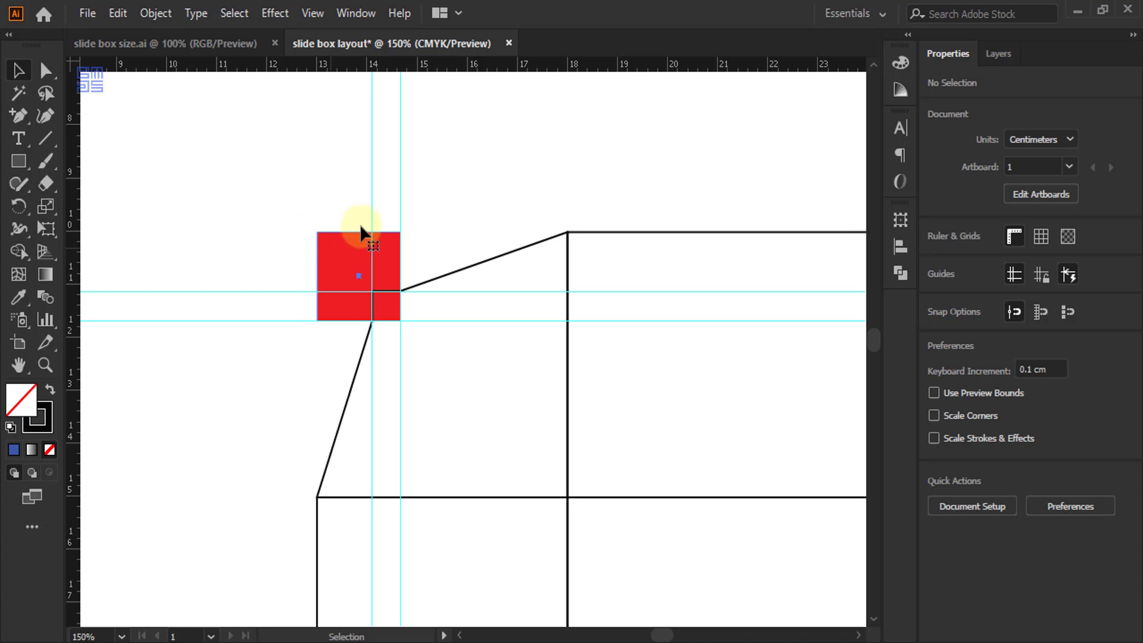
pyautogui.click(361, 233)
pyautogui.scroll(1, 345, 260)
pyautogui.rightClick(347, 262)
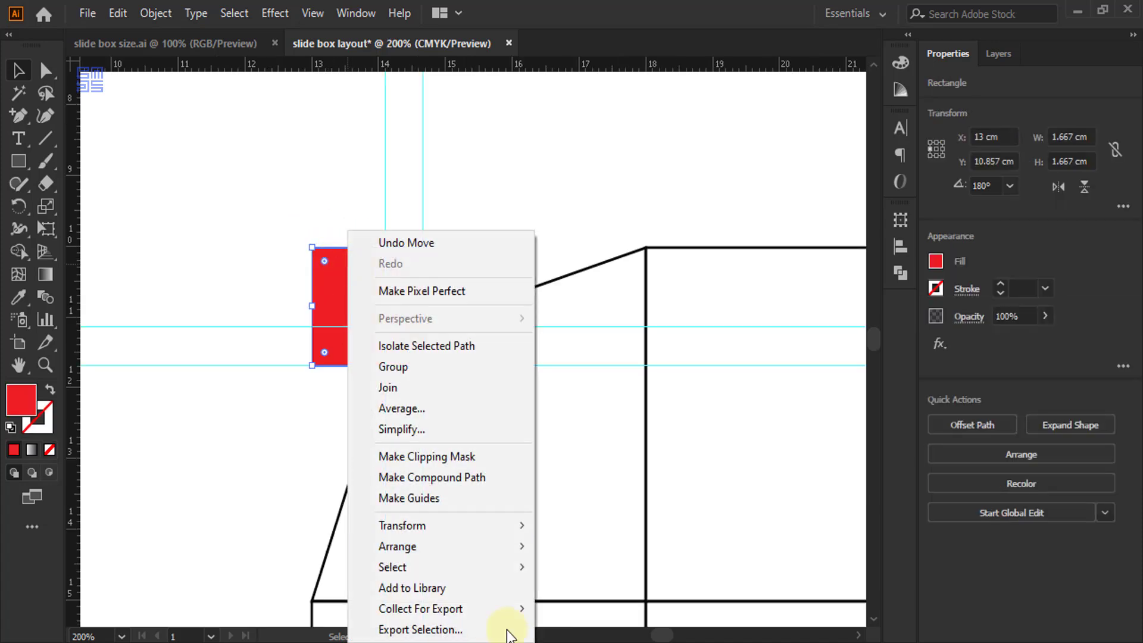
pyautogui.moveTo(459, 552)
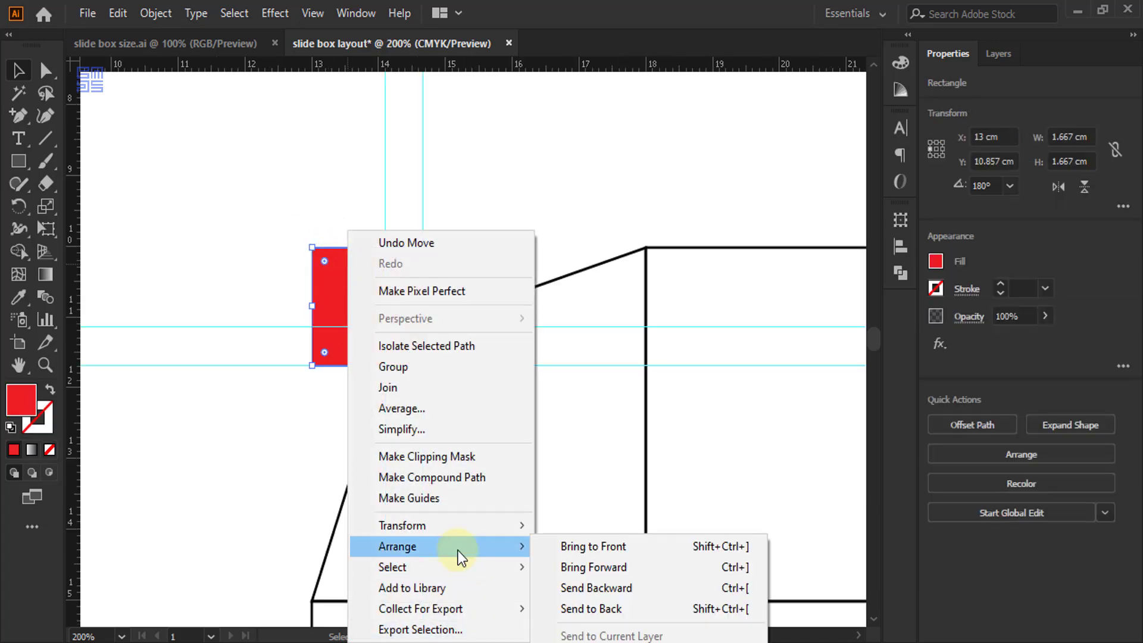
pyautogui.click(584, 544)
# Subtract the red square from the corner flap with Minus Front, cutting a stepped notch into the flap's outer corner.
pyautogui.scroll(1, 432, 336)
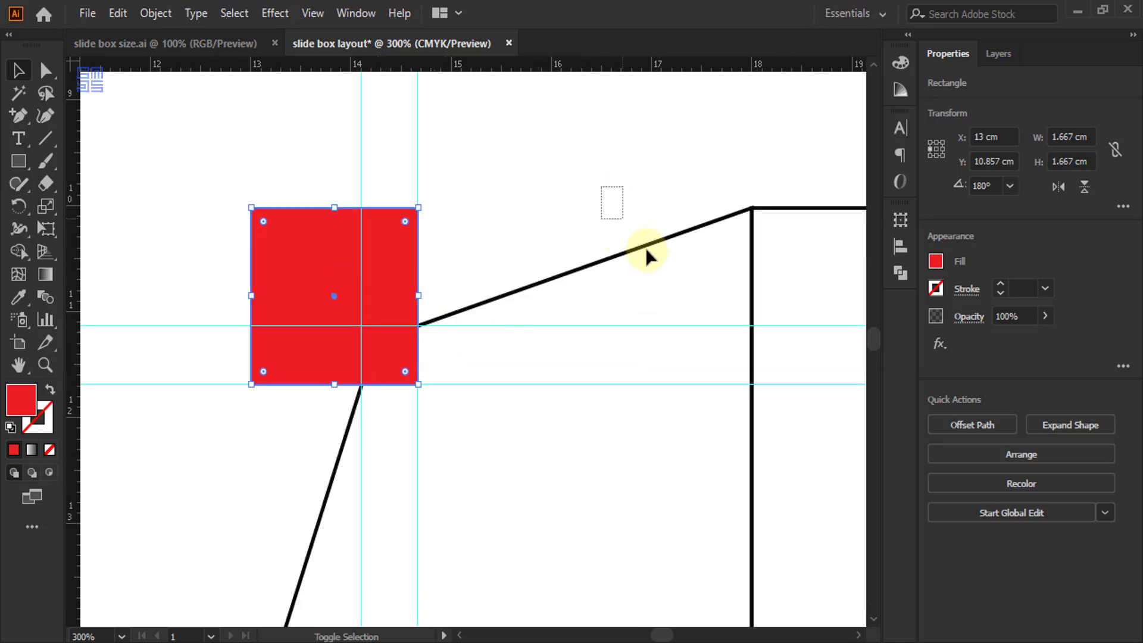
pyautogui.moveTo(669, 263); pyautogui.dragTo(672, 259)
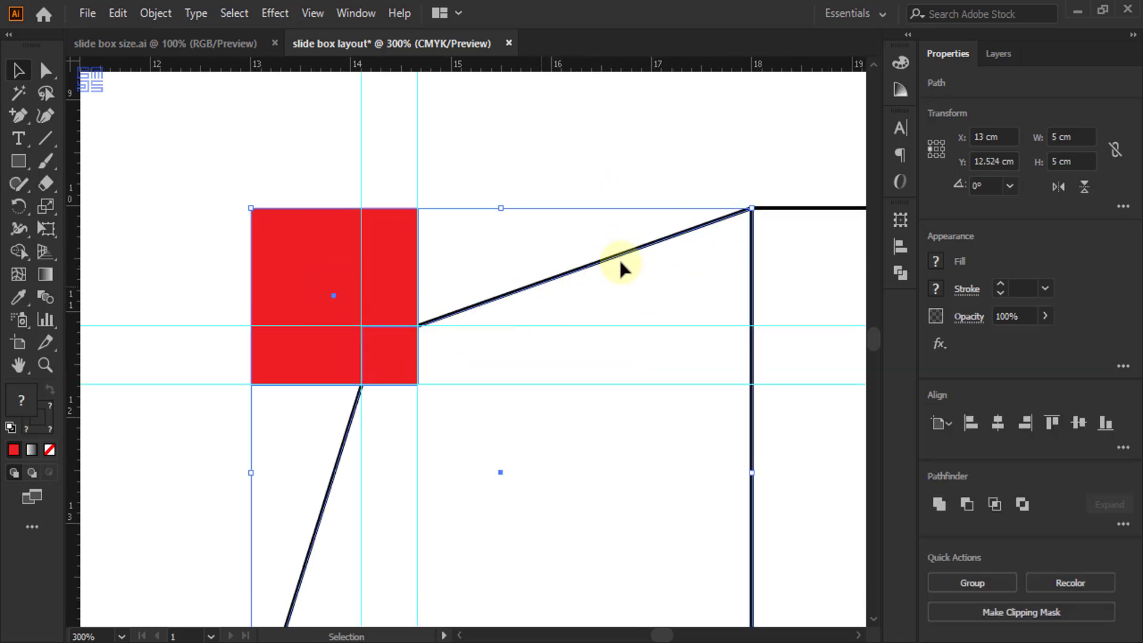
pyautogui.click(902, 274)
pyautogui.click(725, 262)
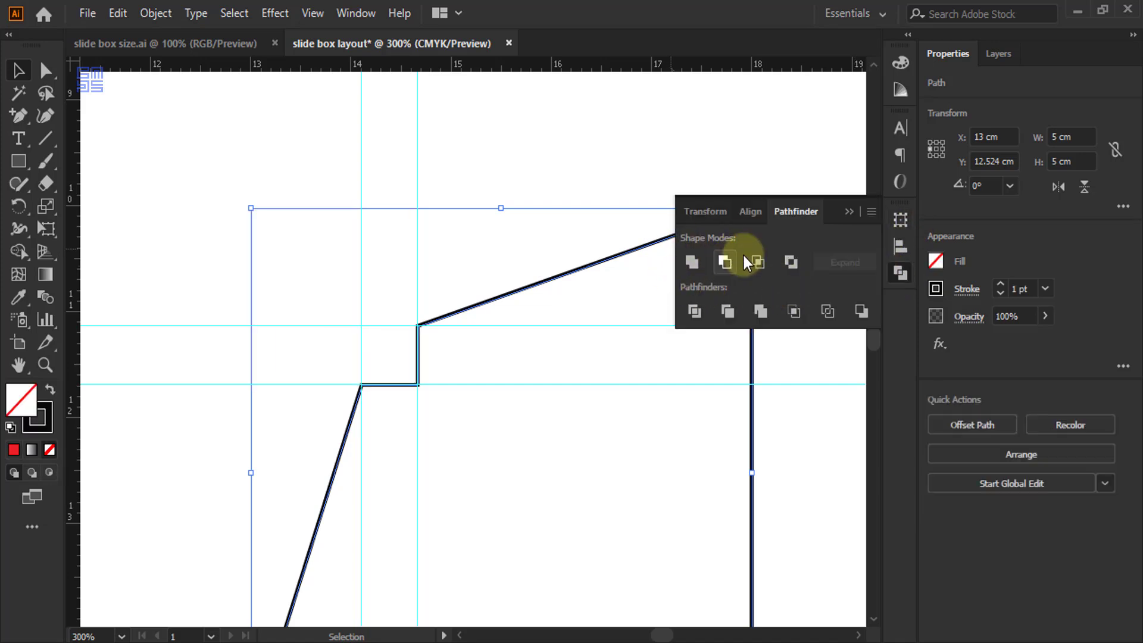
pyautogui.click(847, 212)
pyautogui.scroll(-2, 468, 289)
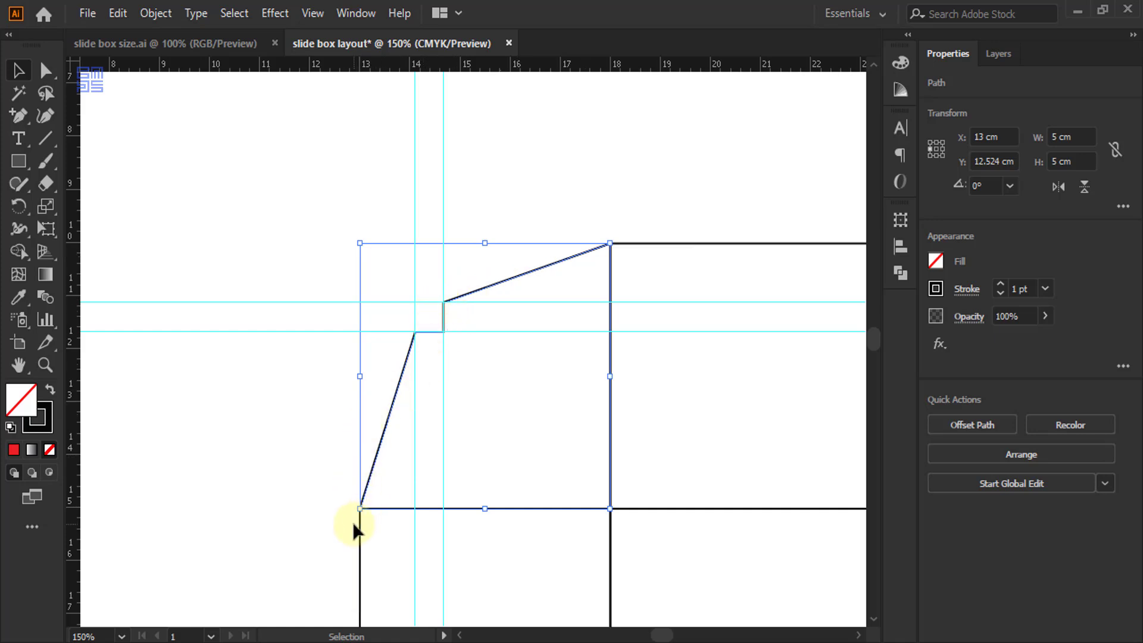
# Delete the two vertical and two horizontal guides around the corner flap.
pyautogui.moveTo(506, 91); pyautogui.dragTo(337, 199)
pyautogui.moveTo(334, 250); pyautogui.dragTo(331, 249)
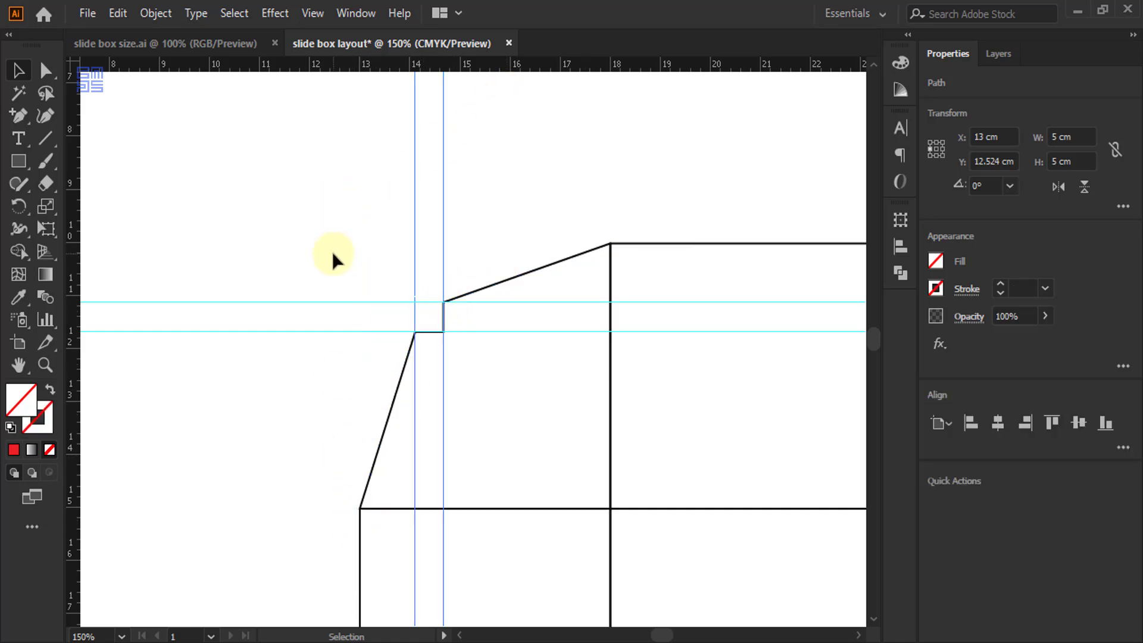
pyautogui.press('Delete')
pyautogui.moveTo(257, 276); pyautogui.dragTo(316, 412)
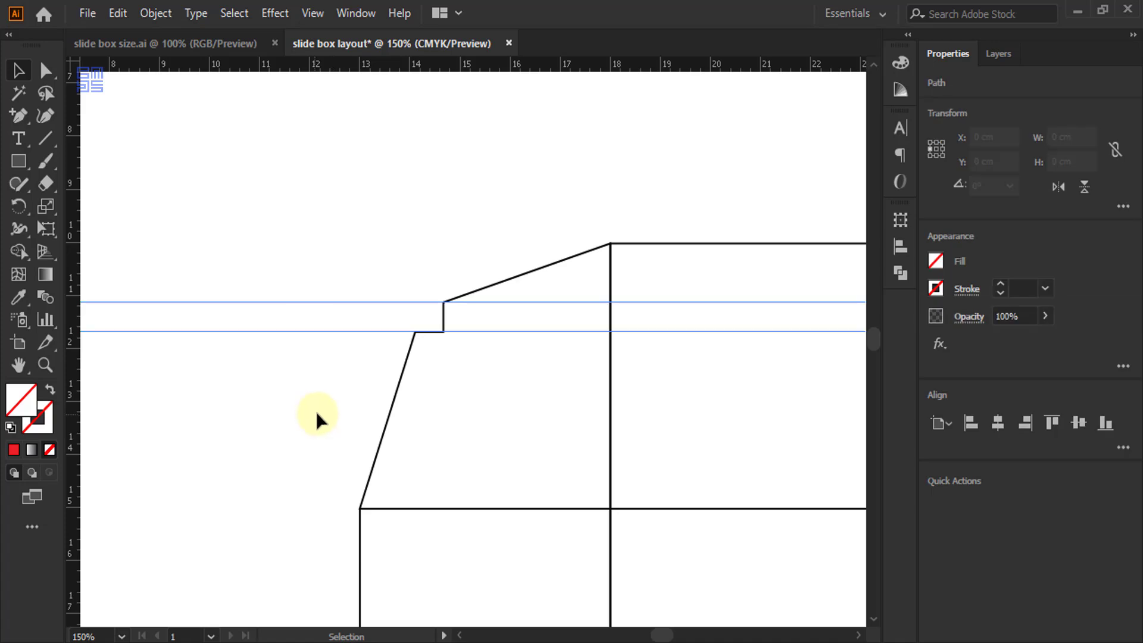
pyautogui.press('Delete')
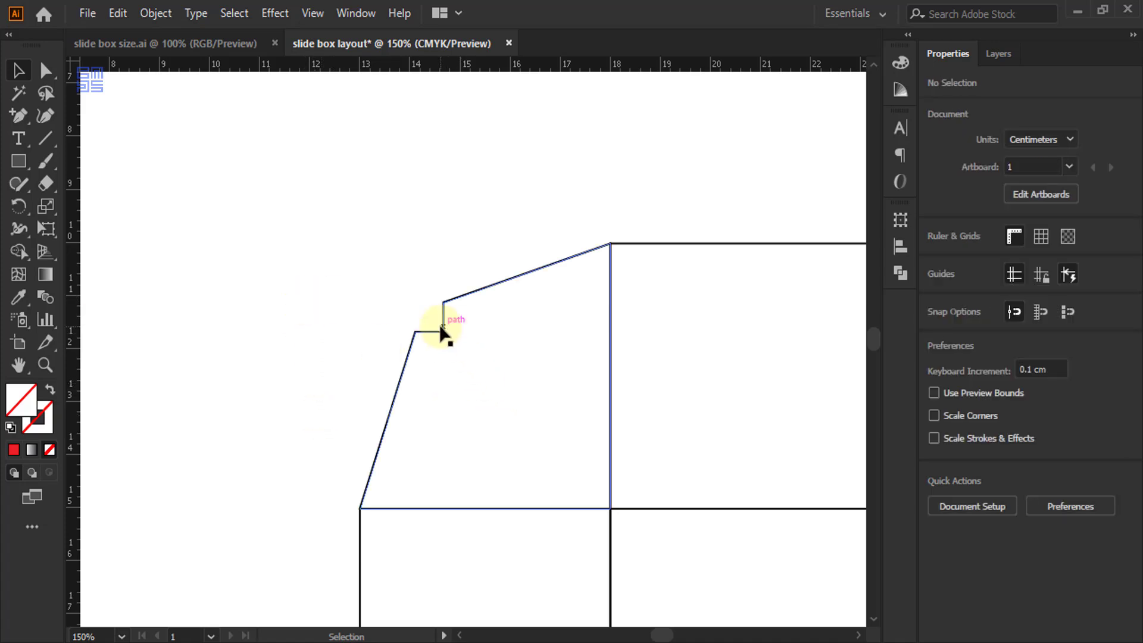
# Examine the open tray's inside corner in slide box size.ai and return to the slide box layout document.
pyautogui.click(221, 43)
pyautogui.click(416, 166)
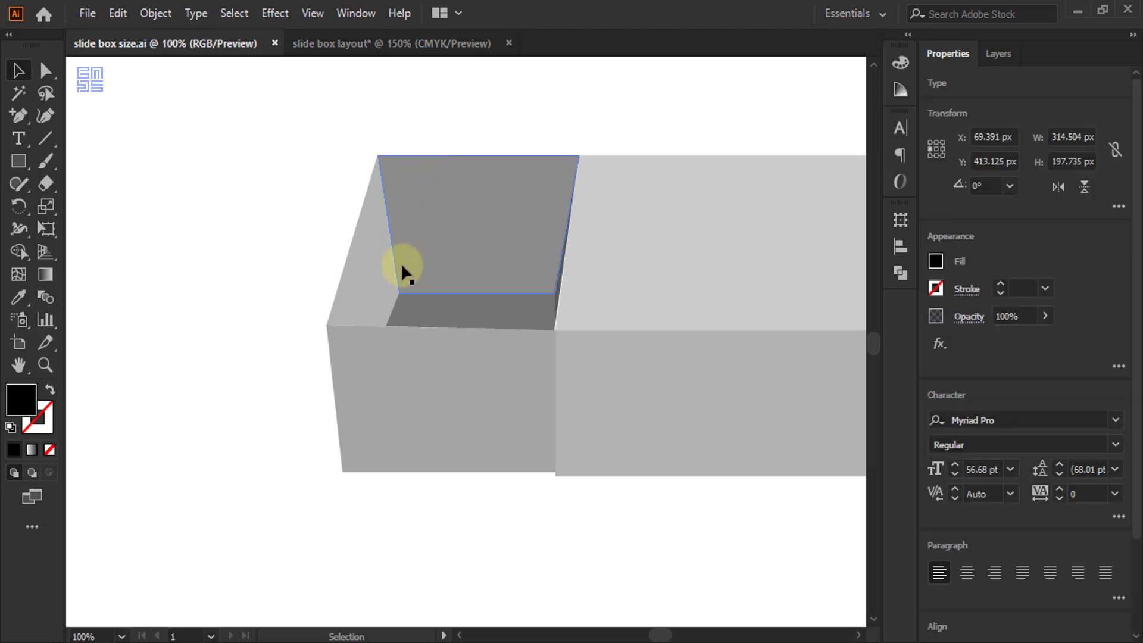
pyautogui.click(399, 288)
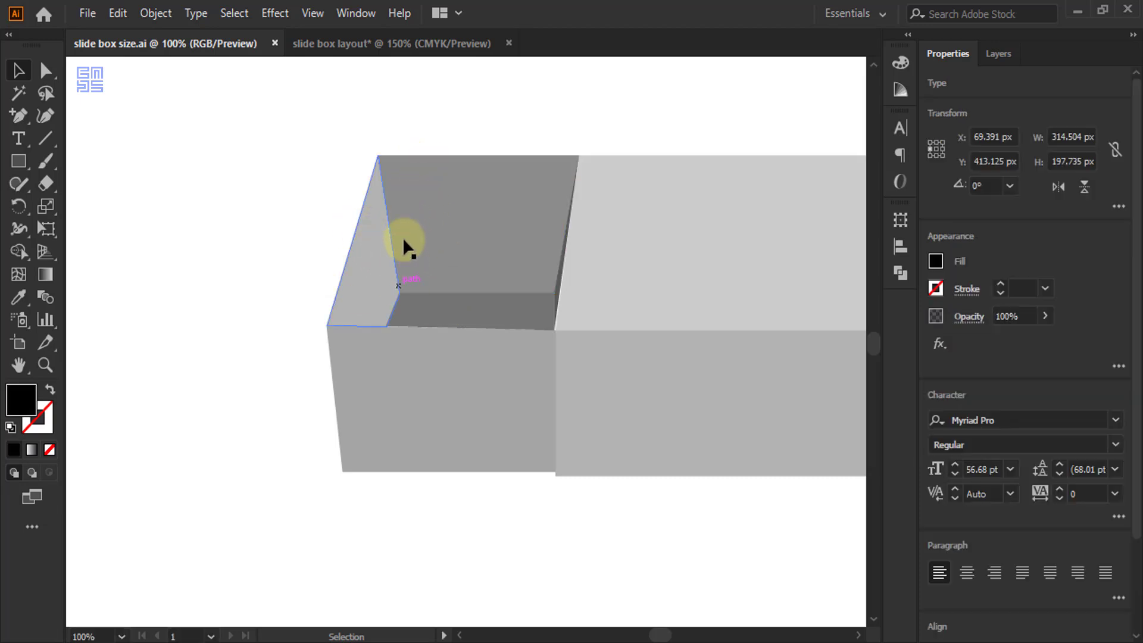
pyautogui.click(377, 43)
# Draw a diagonal fold line from the corner flap's inner corner, where it meets the base panel, to the notch's inner corner.
pyautogui.click(495, 387)
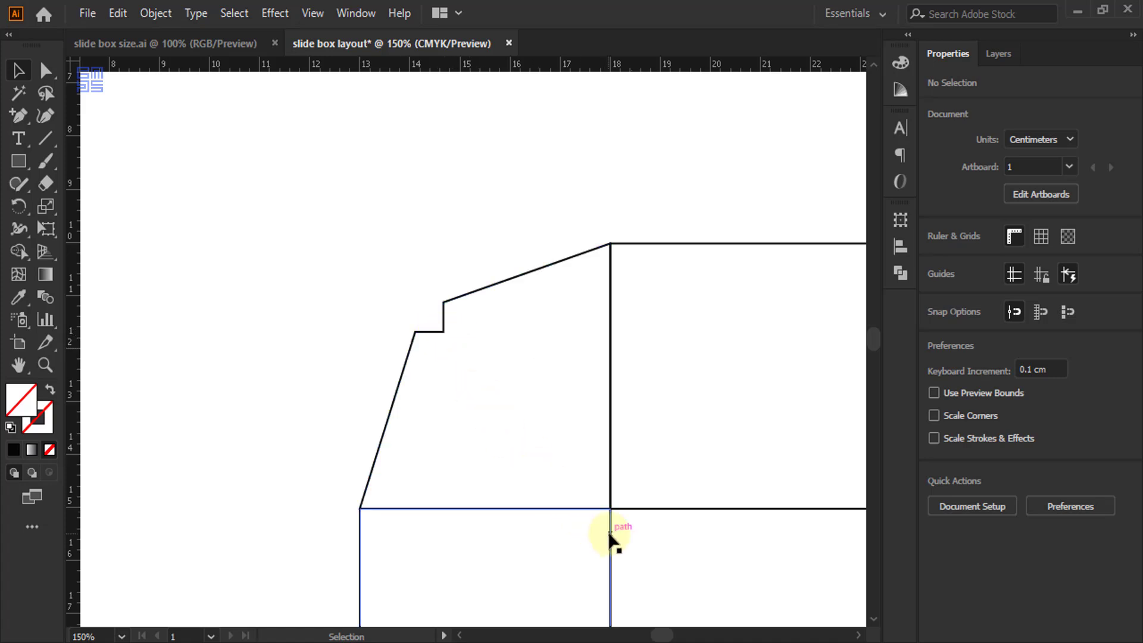
pyautogui.click(34, 141)
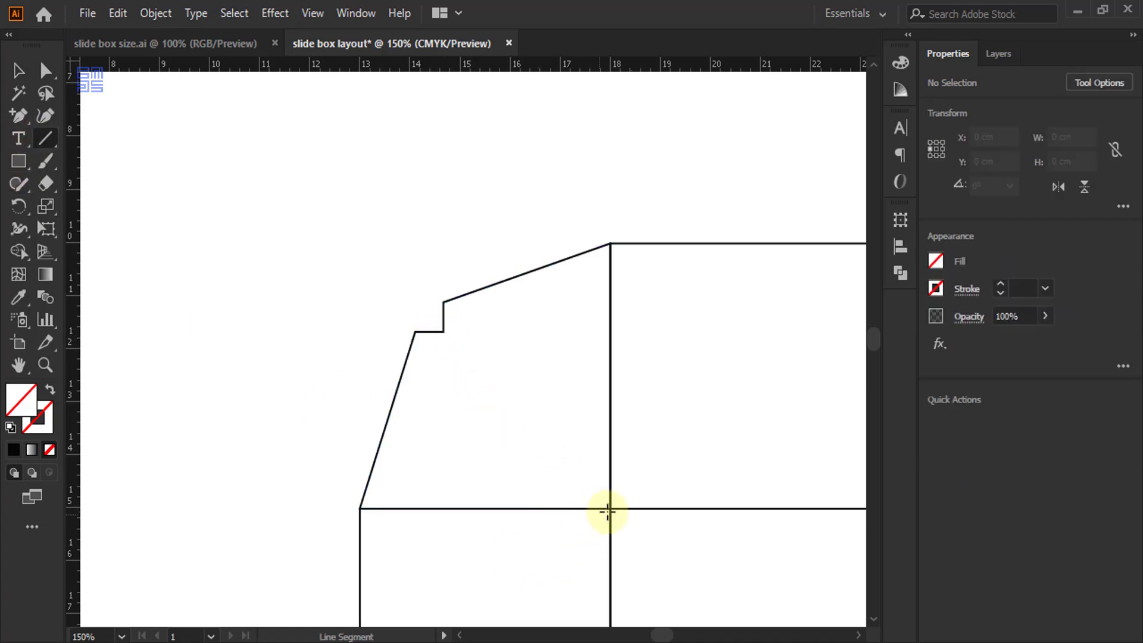
pyautogui.moveTo(610, 509); pyautogui.dragTo(442, 332)
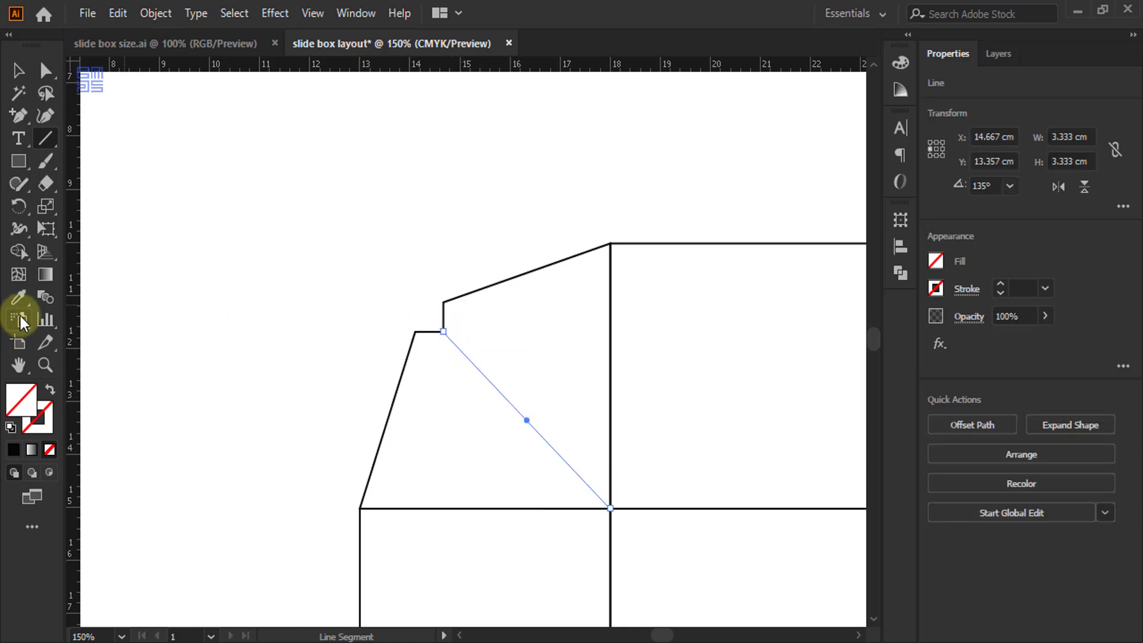
# Give the diagonal fold line a black stroke and deselect it.
pyautogui.click(900, 62)
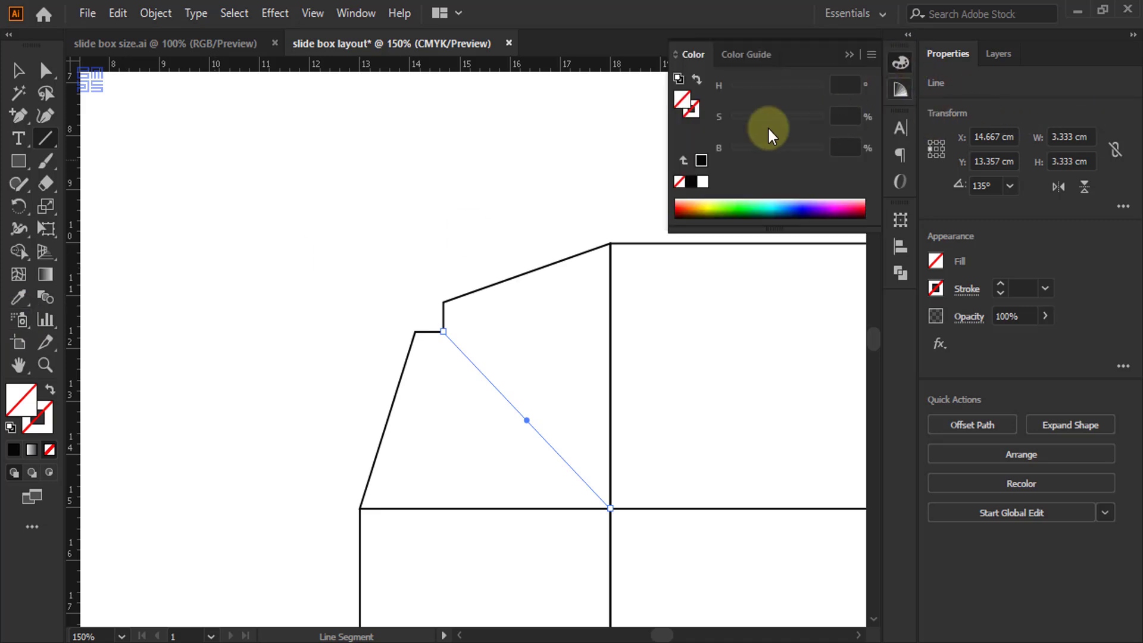
pyautogui.click(698, 112)
pyautogui.click(691, 182)
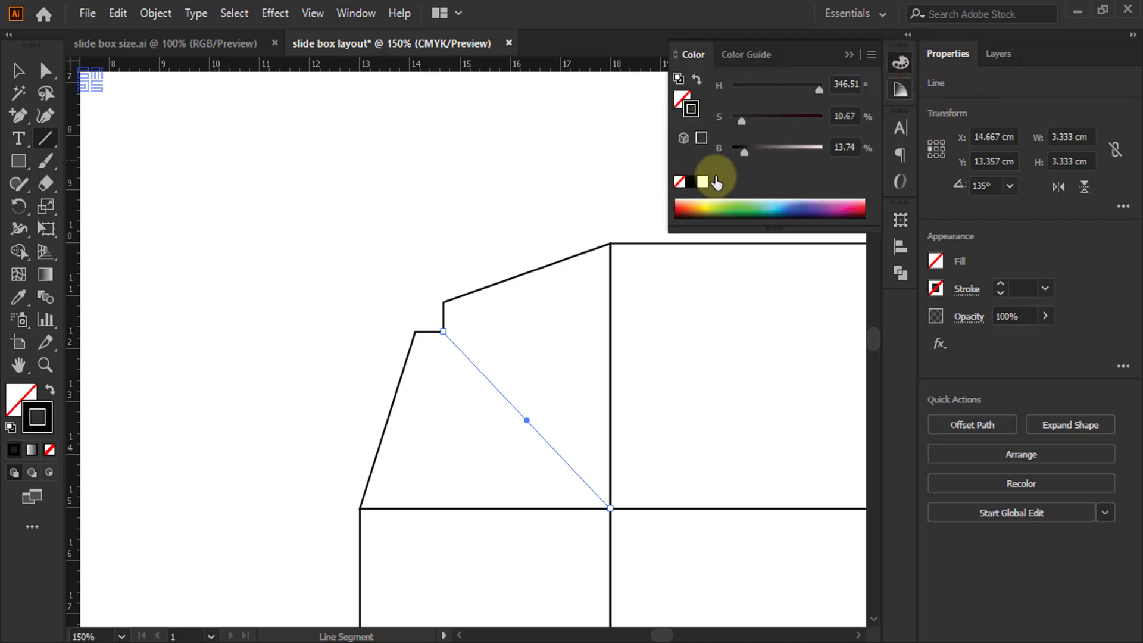
pyautogui.click(854, 54)
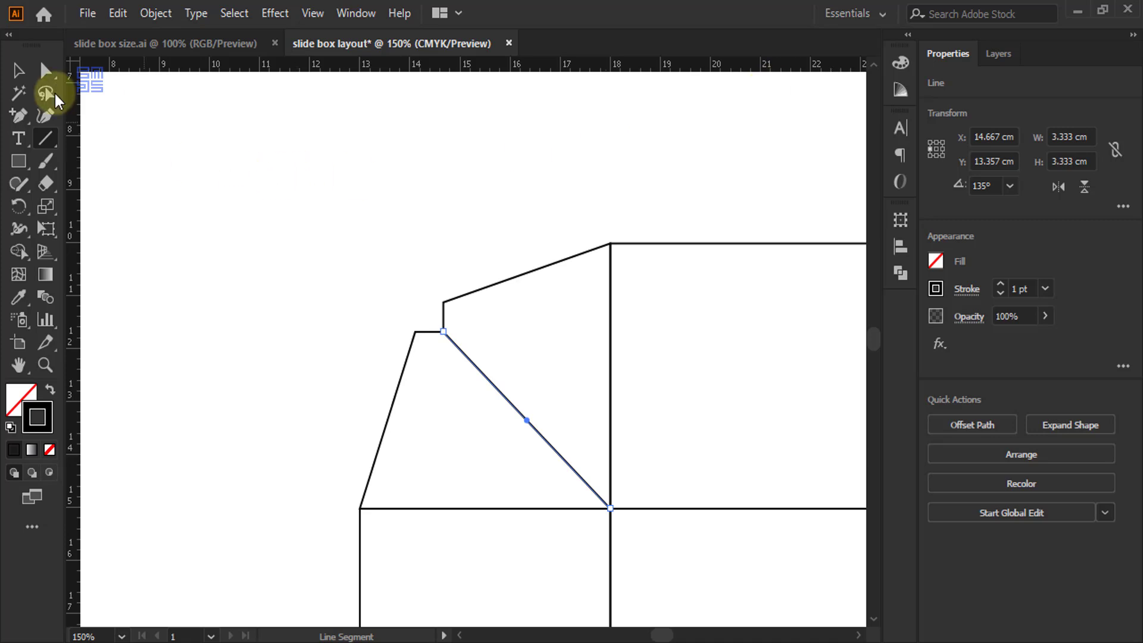
pyautogui.click(23, 69)
pyautogui.click(132, 174)
# Duplicate the upper 15 × 5 cm panel below the base panel, against its lower edge.
pyautogui.scroll(-3, 282, 235)
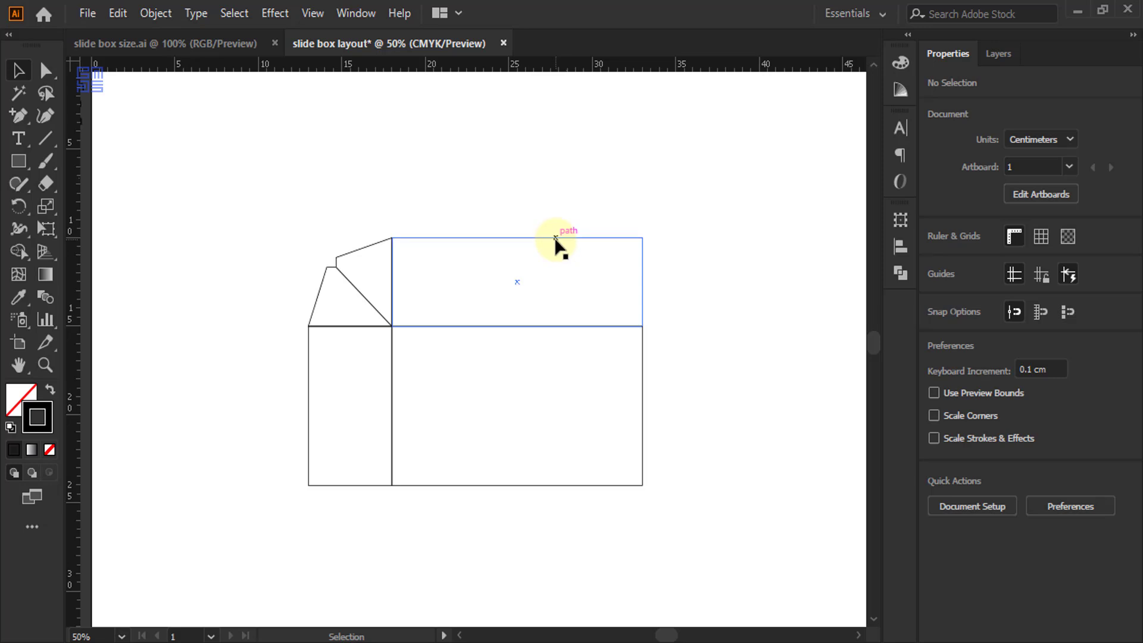
pyautogui.moveTo(556, 238); pyautogui.dragTo(553, 487)
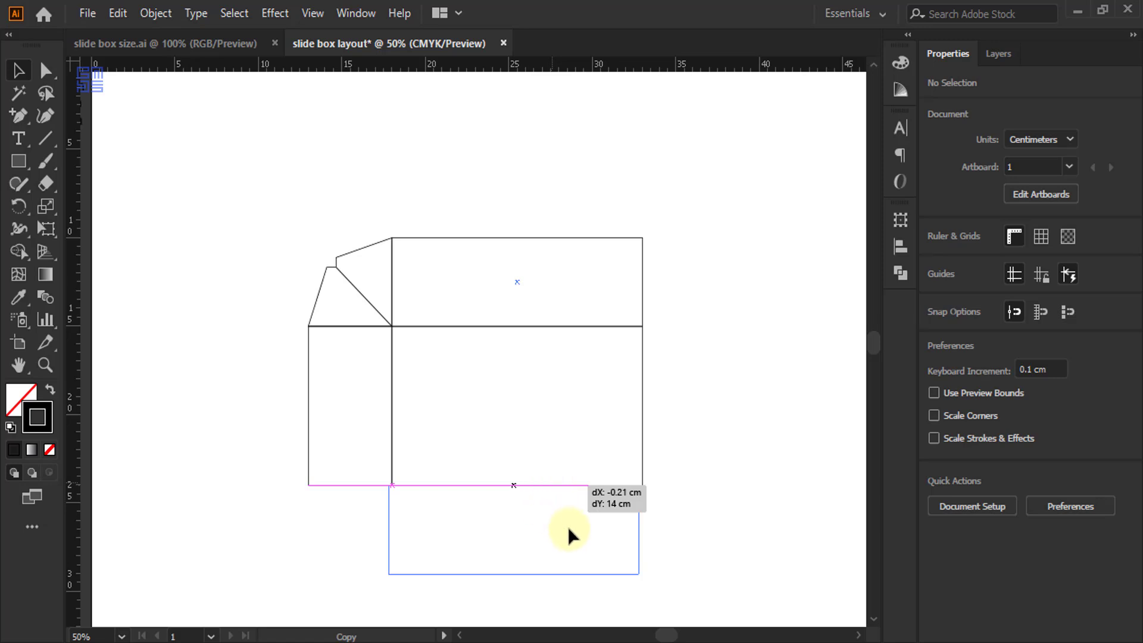
pyautogui.moveTo(568, 529); pyautogui.dragTo(569, 530)
pyautogui.hotkey('ctrl', '1')
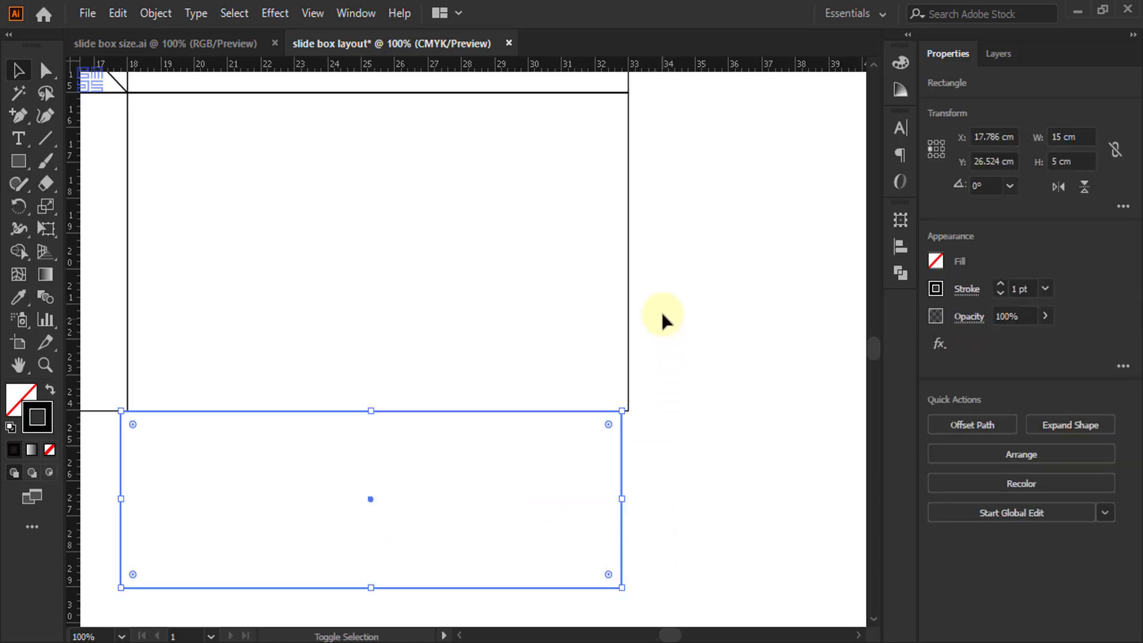
# Align the duplicated panel to the base panel as key object, matching bottom edges and horizontal centers.
pyautogui.moveTo(662, 312); pyautogui.dragTo(588, 378)
pyautogui.click(628, 357)
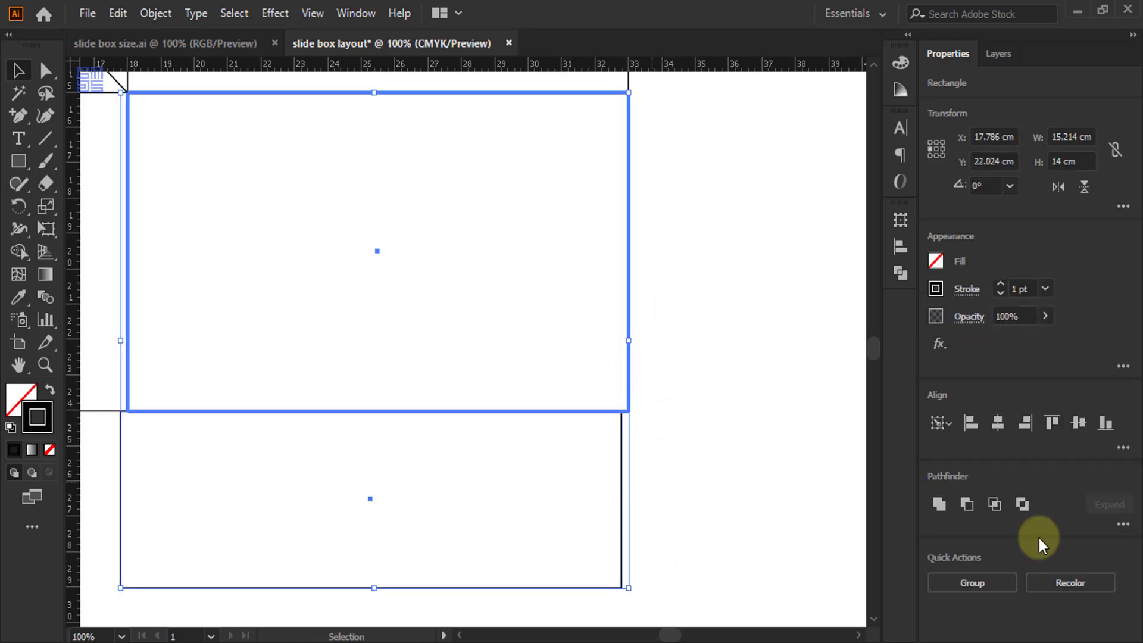
pyautogui.click(1109, 428)
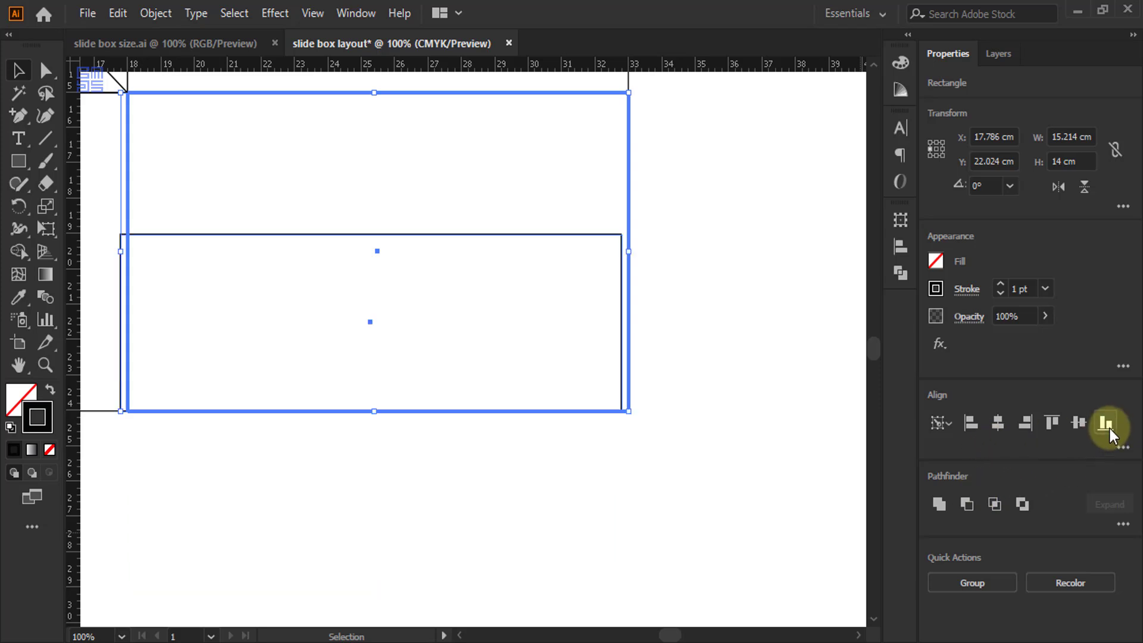
pyautogui.click(999, 424)
pyautogui.click(836, 543)
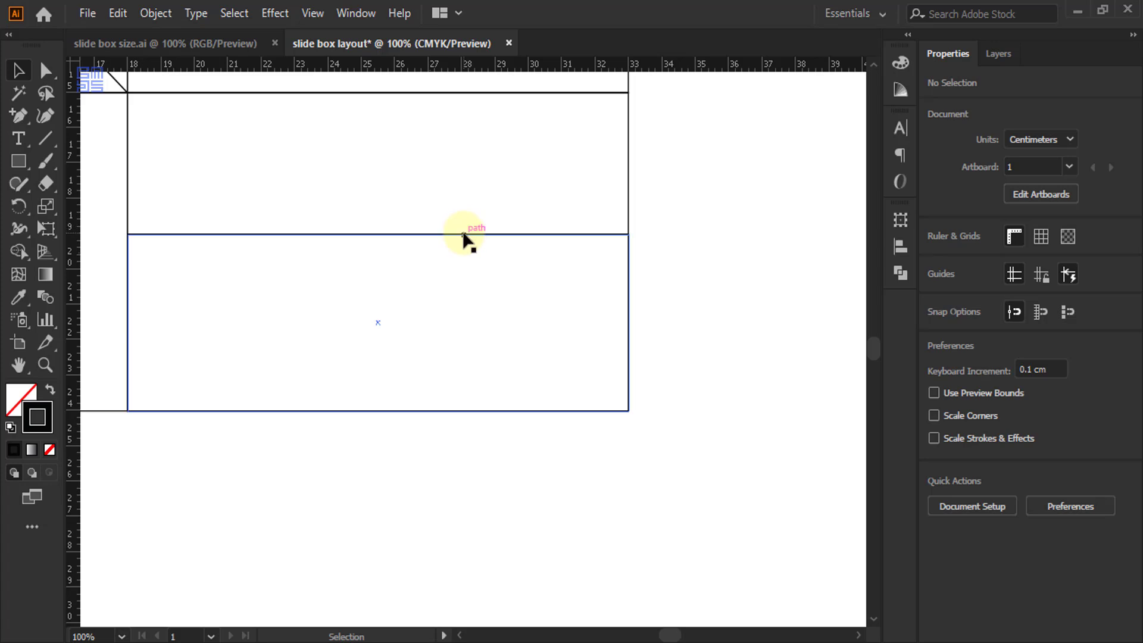
# Flip the duplicated 15 × 5 cm panel vertically about its bottom-center reference point so it sits directly below the base panel.
pyautogui.click(412, 237)
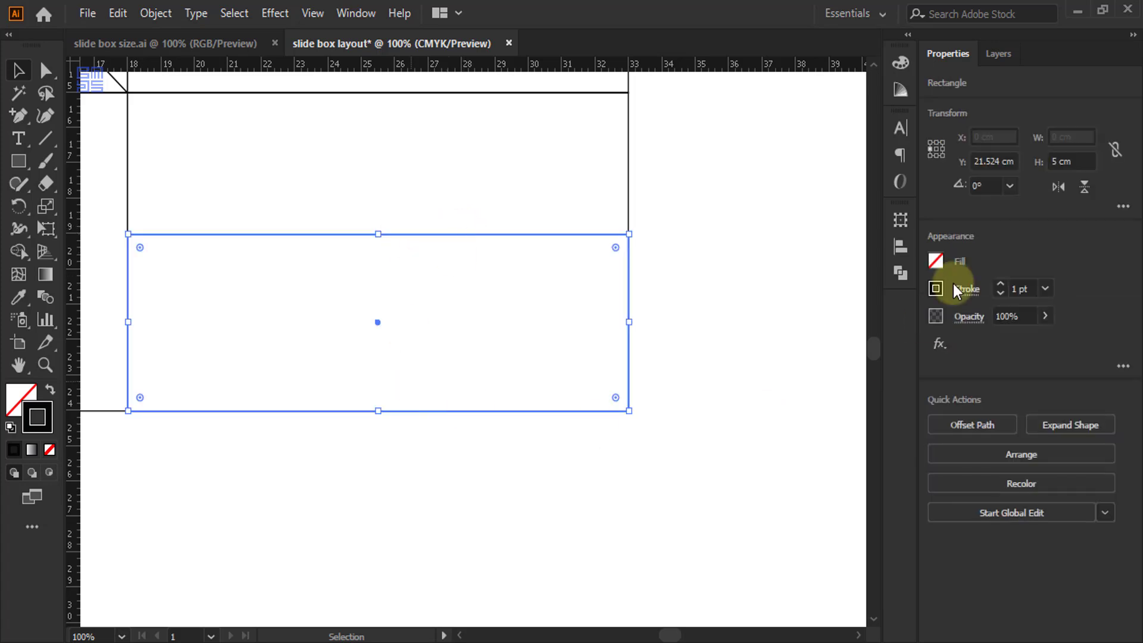
pyautogui.click(936, 154)
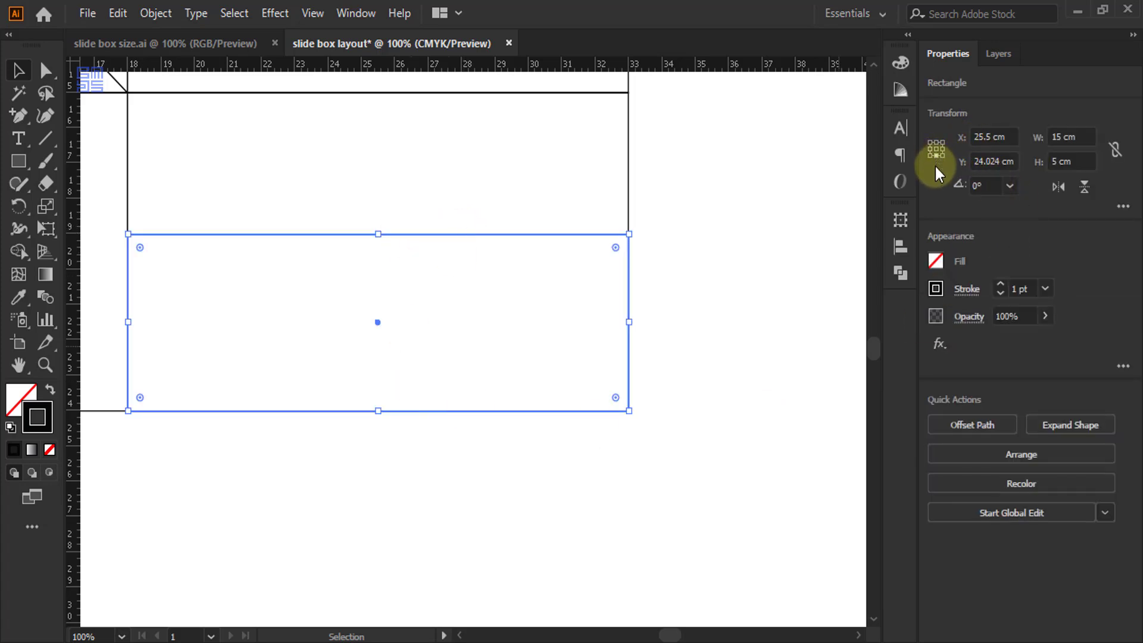
pyautogui.click(1083, 190)
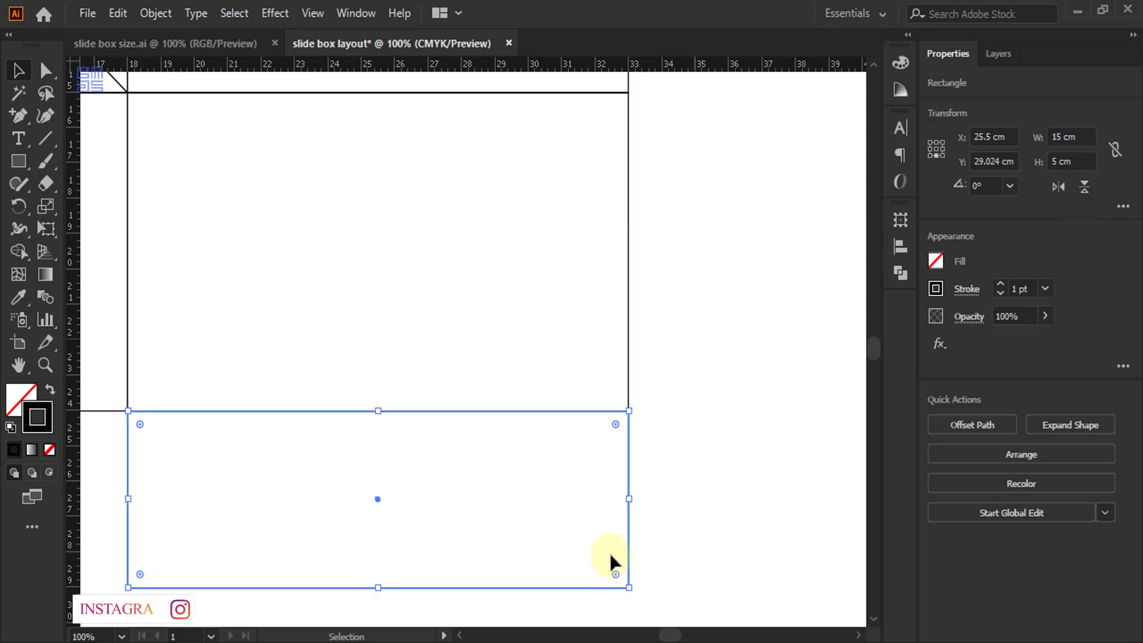
pyautogui.click(587, 549)
# Copy the left 5 × 9 cm side panel to the base panel's right edge and check the shared corner in Outline view.
pyautogui.scroll(-2, 587, 551)
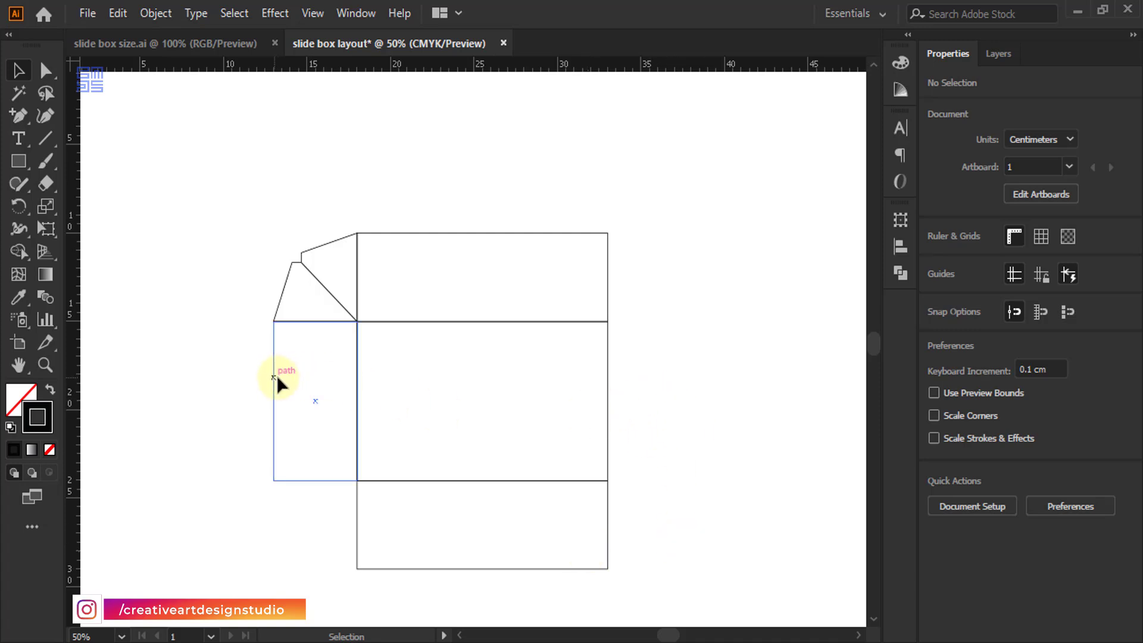
pyautogui.moveTo(276, 375); pyautogui.dragTo(613, 391)
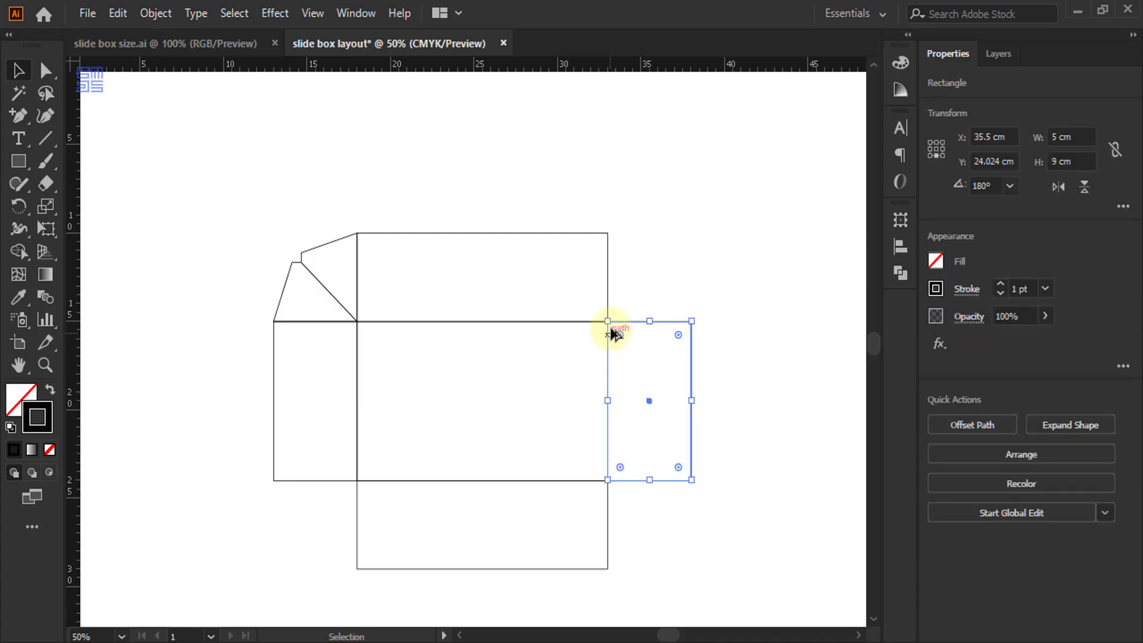
pyautogui.scroll(8, 613, 333)
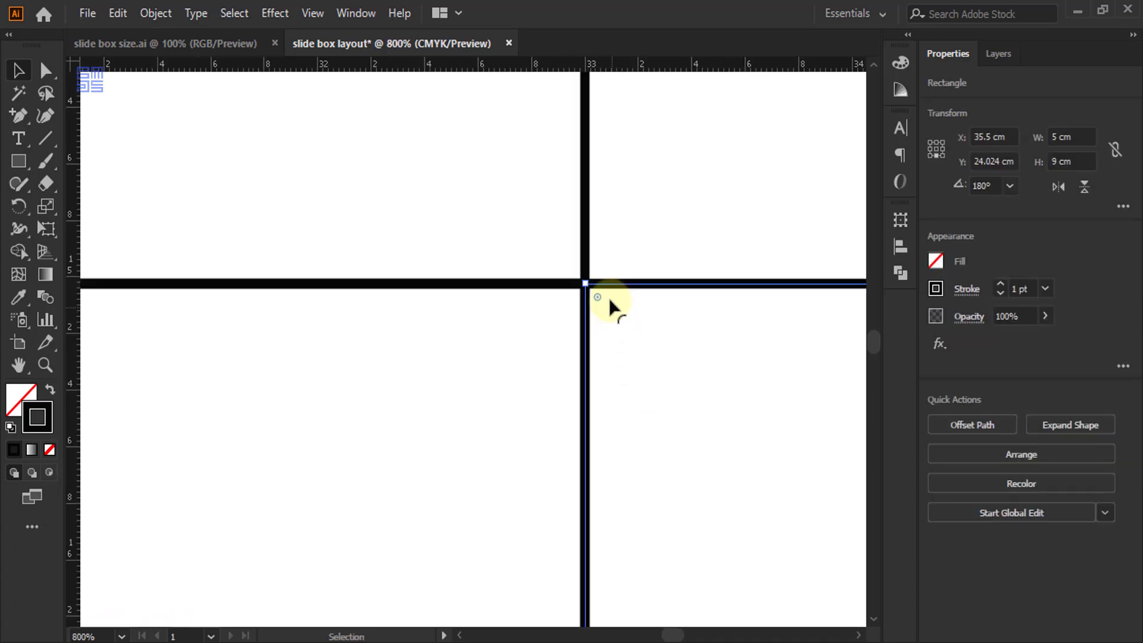
pyautogui.hotkey('ctrl', 'y')
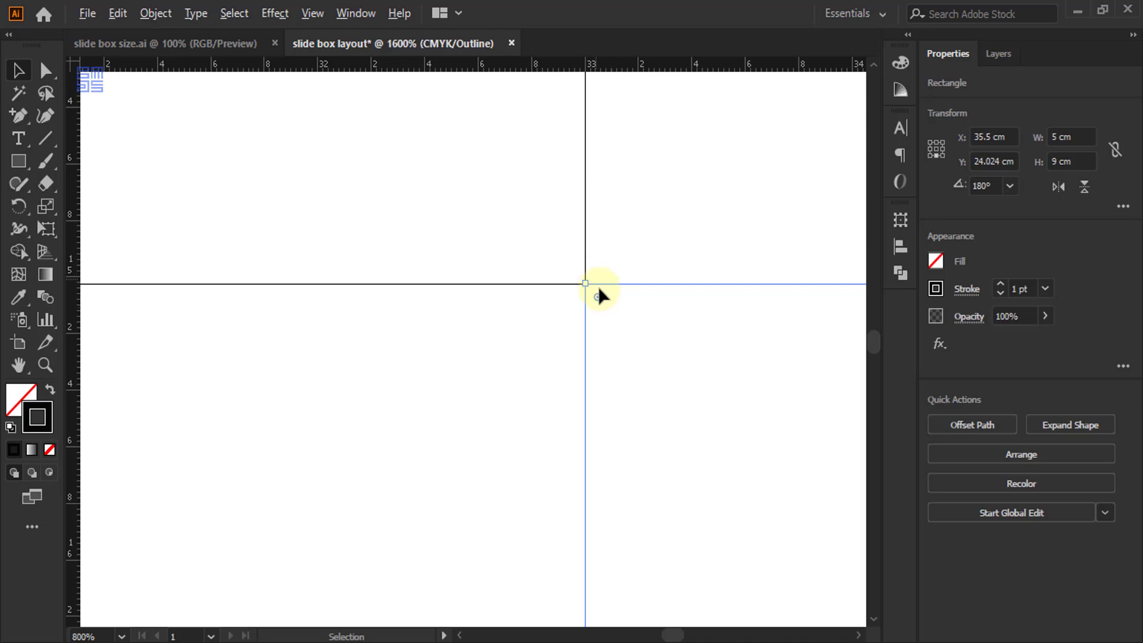
pyautogui.scroll(-1, 601, 295)
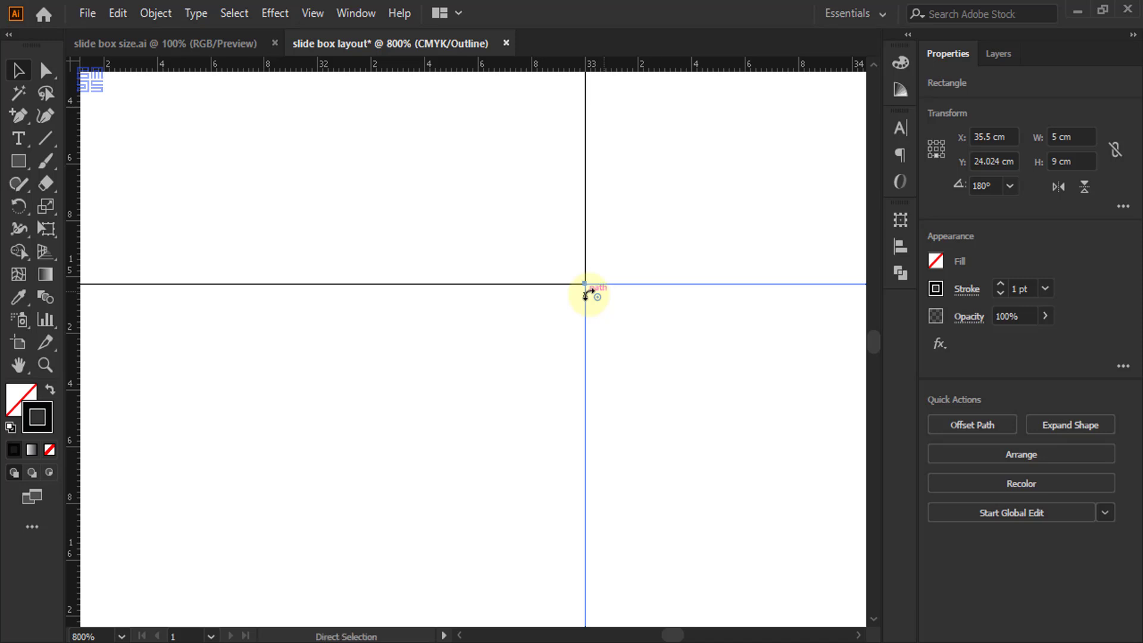
pyautogui.hotkey('ctrl', 'y')
pyautogui.scroll(-4, 571, 292)
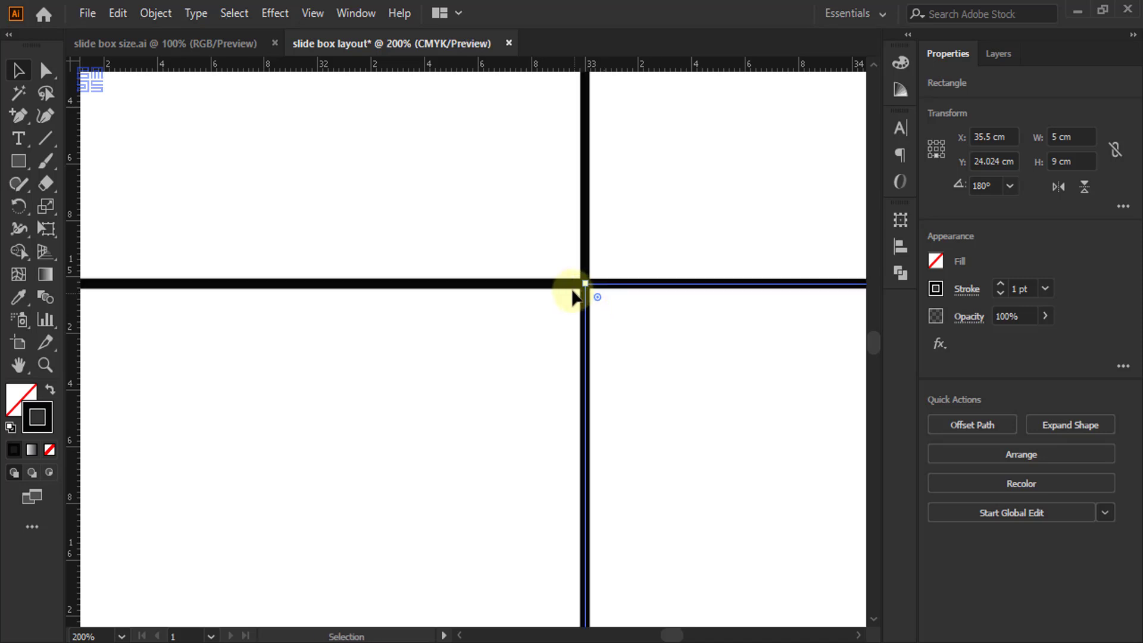
pyautogui.scroll(-3, 568, 291)
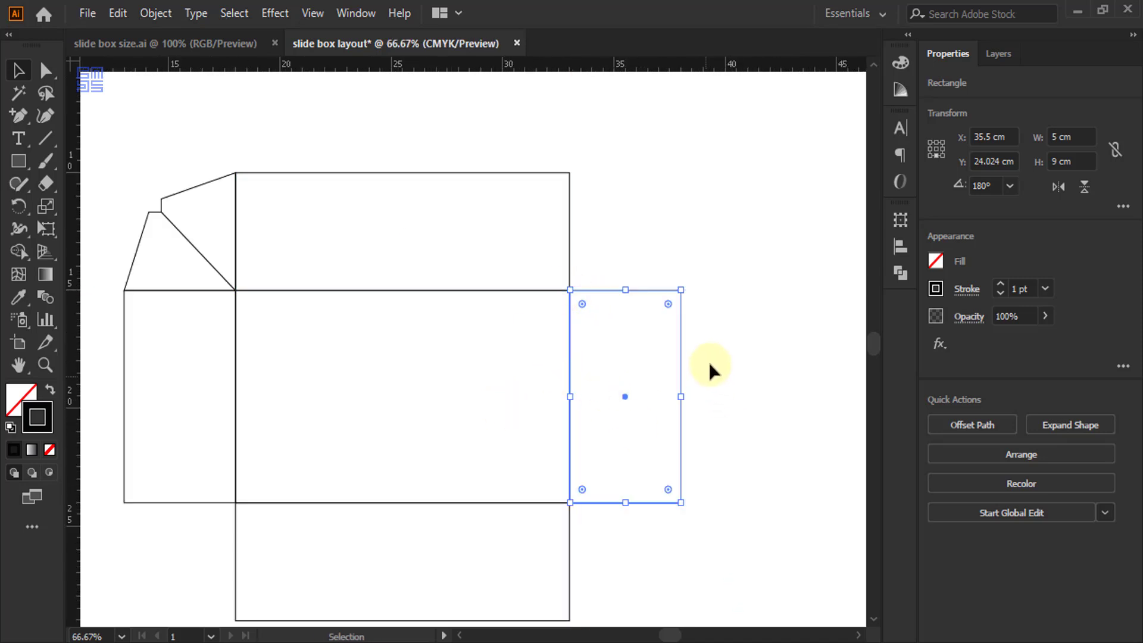
# Align the copied side panel's right edge to the base panel's right edge, with the base panel as key object.
pyautogui.moveTo(710, 360); pyautogui.dragTo(473, 397)
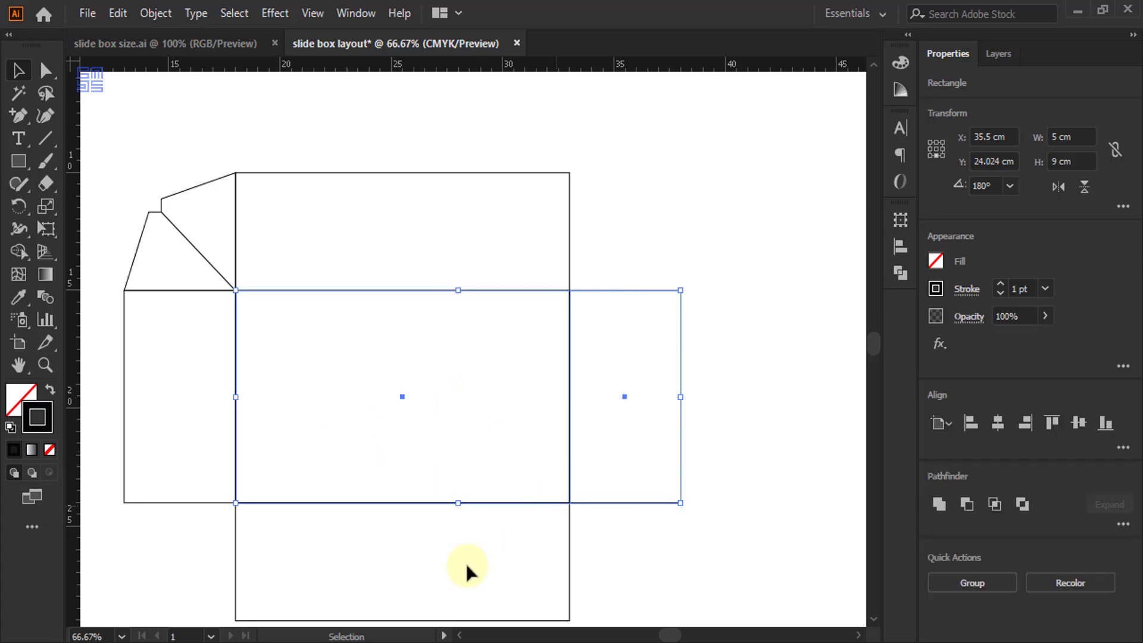
pyautogui.click(236, 428)
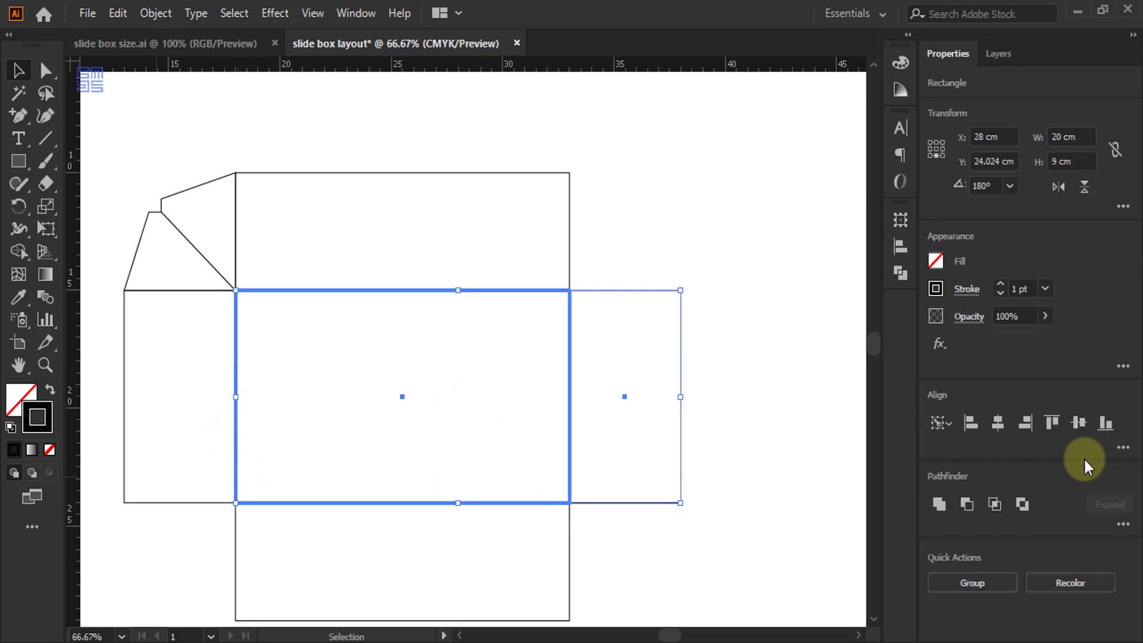
pyautogui.click(1025, 424)
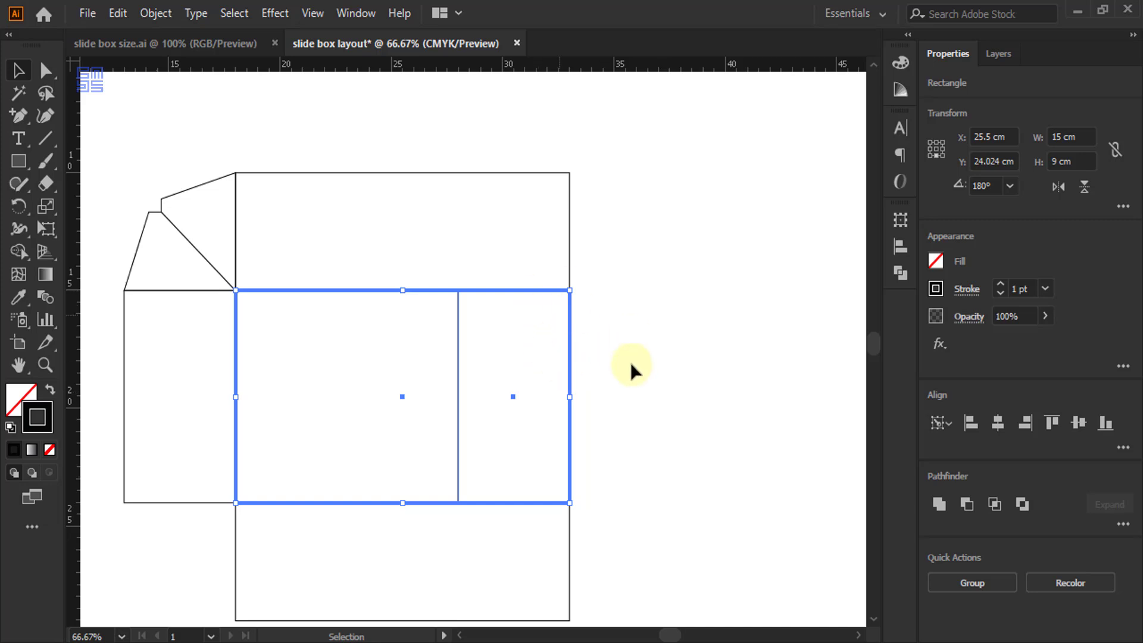
pyautogui.click(449, 387)
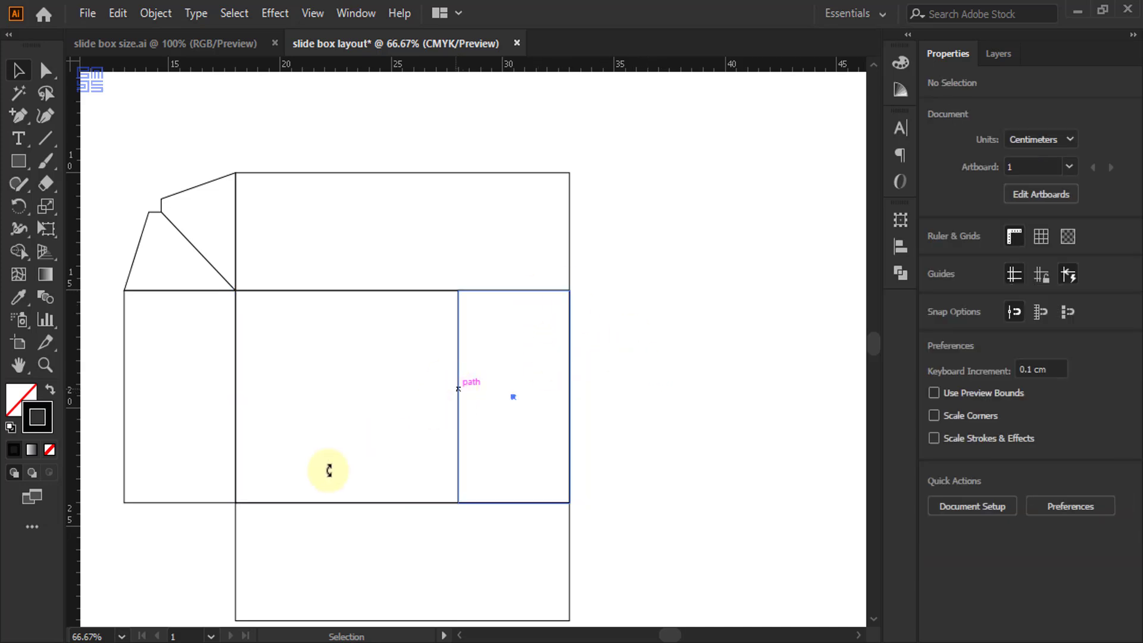
# Flip the copied side panel horizontally about its right-middle reference point so it extends outward from the base panel.
pyautogui.click(458, 389)
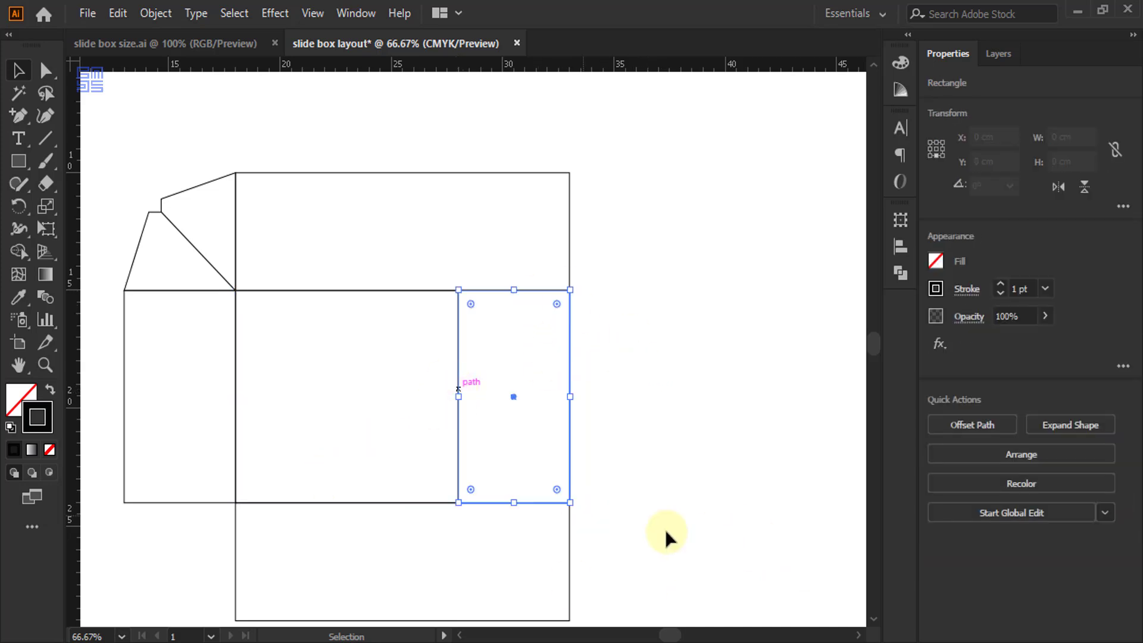
pyautogui.click(943, 149)
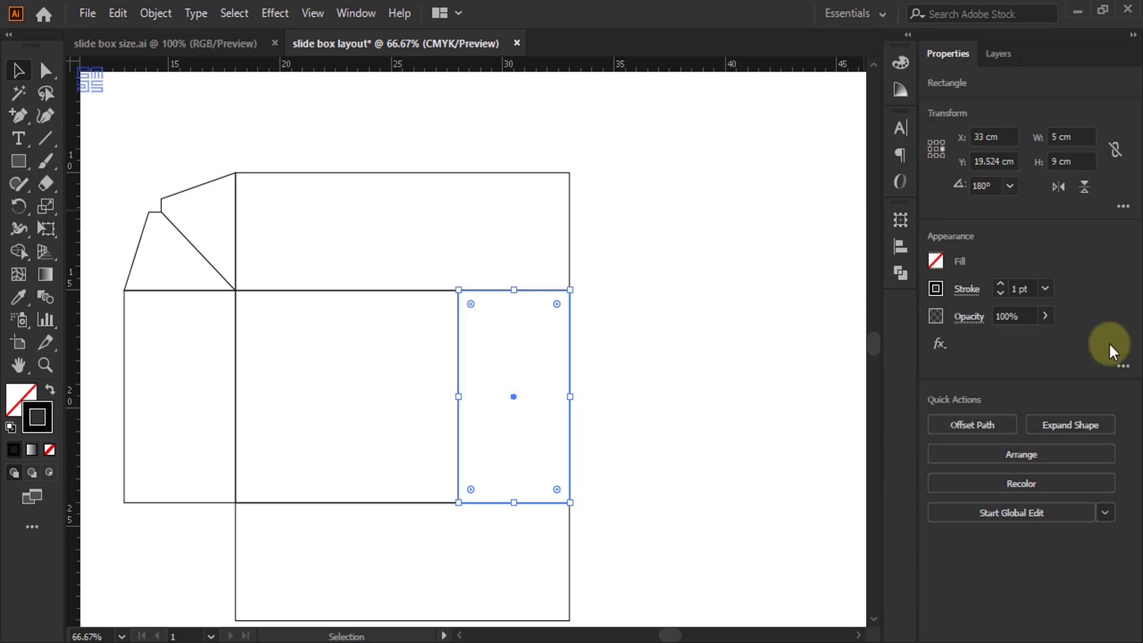
pyautogui.click(1065, 189)
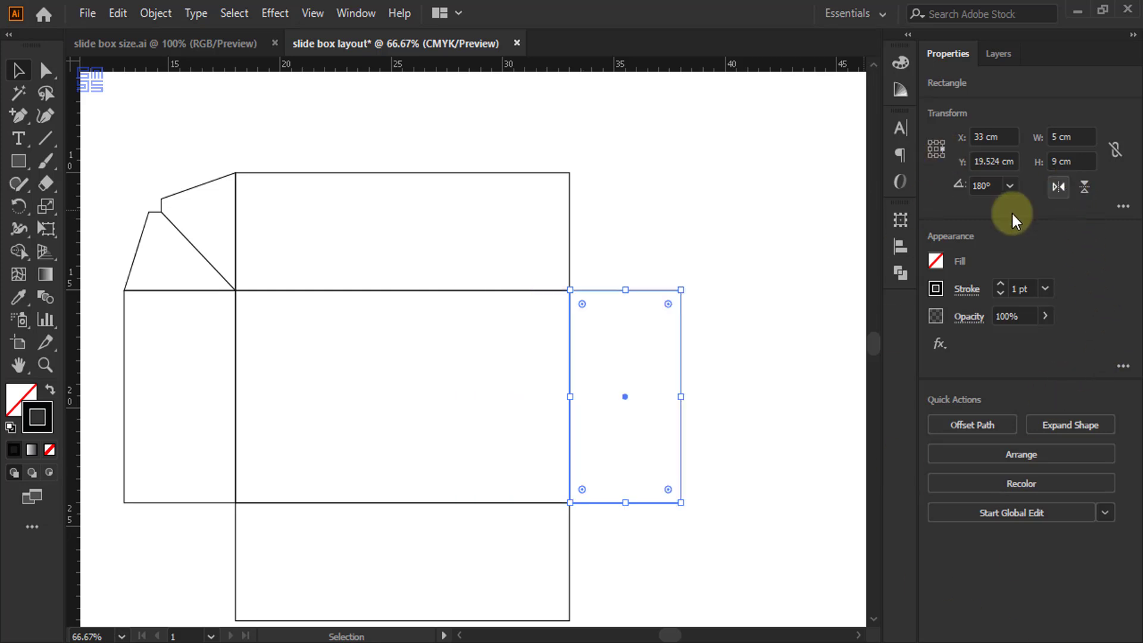
pyautogui.click(738, 305)
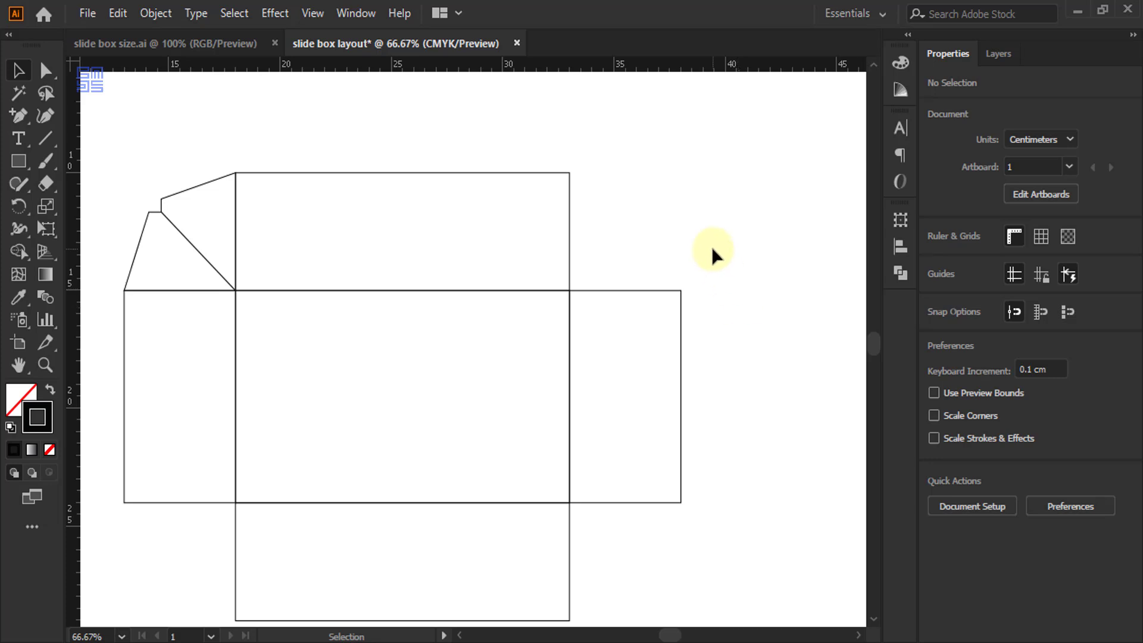
# Group the notched corner flap with its fold line and place a vertically flipped copy below the left side panel.
pyautogui.scroll(-1, 712, 247)
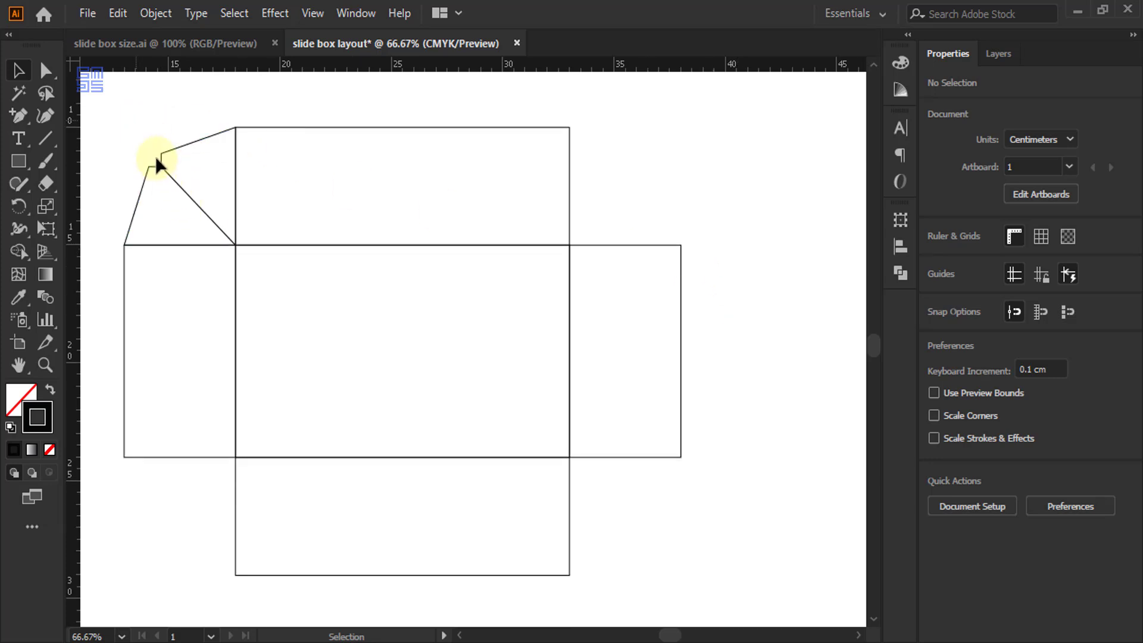
pyautogui.moveTo(135, 133); pyautogui.dragTo(181, 196)
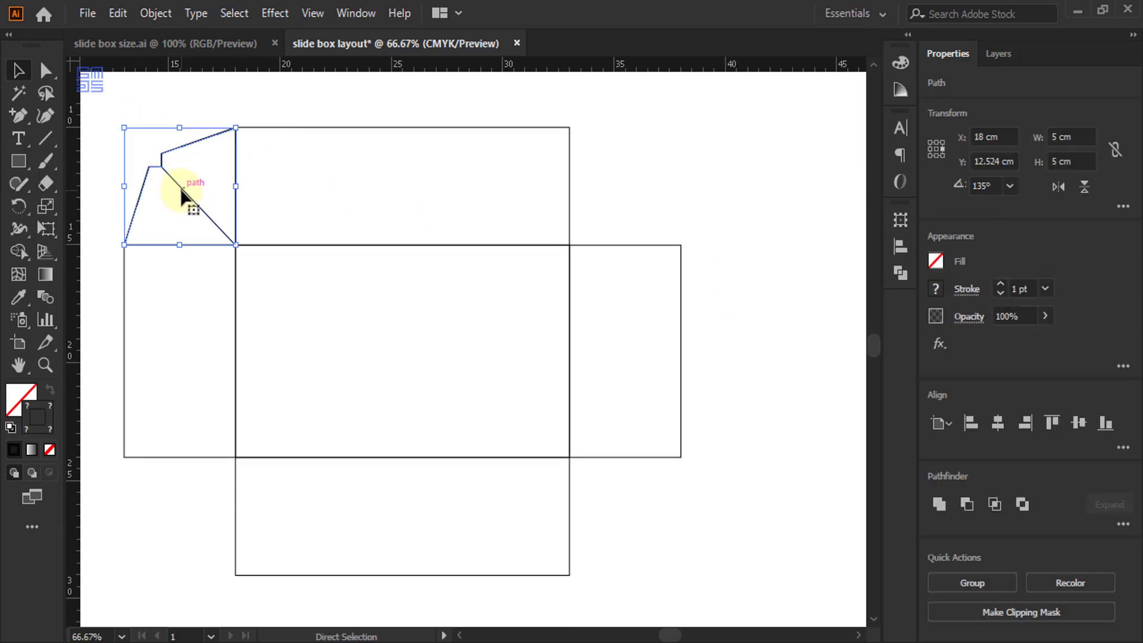
pyautogui.click(186, 191)
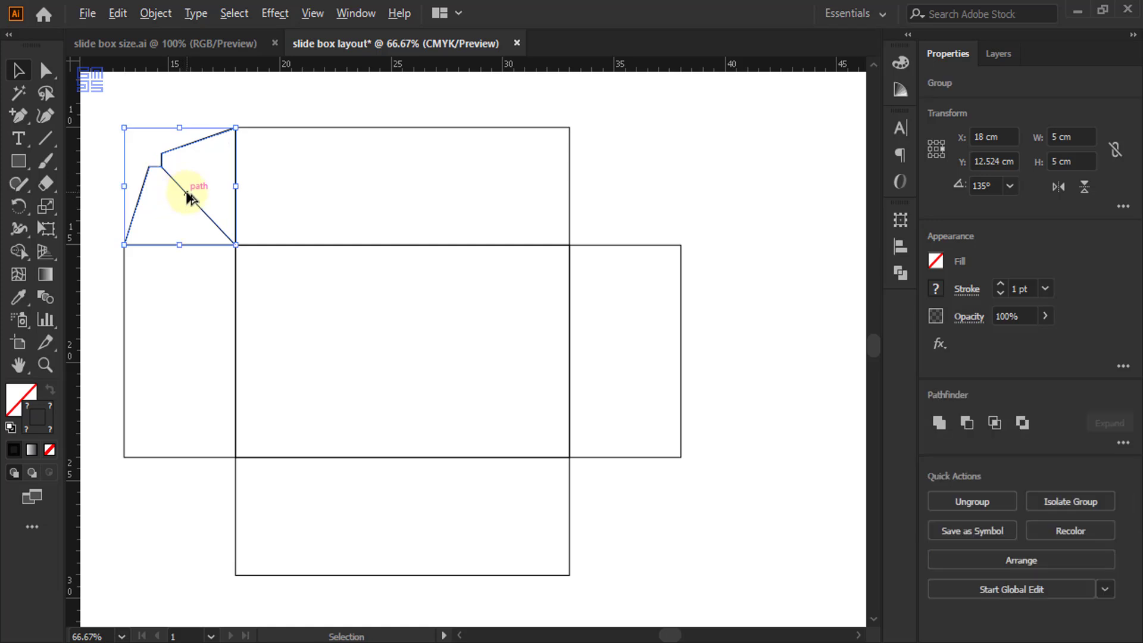
pyautogui.moveTo(186, 196); pyautogui.dragTo(166, 528)
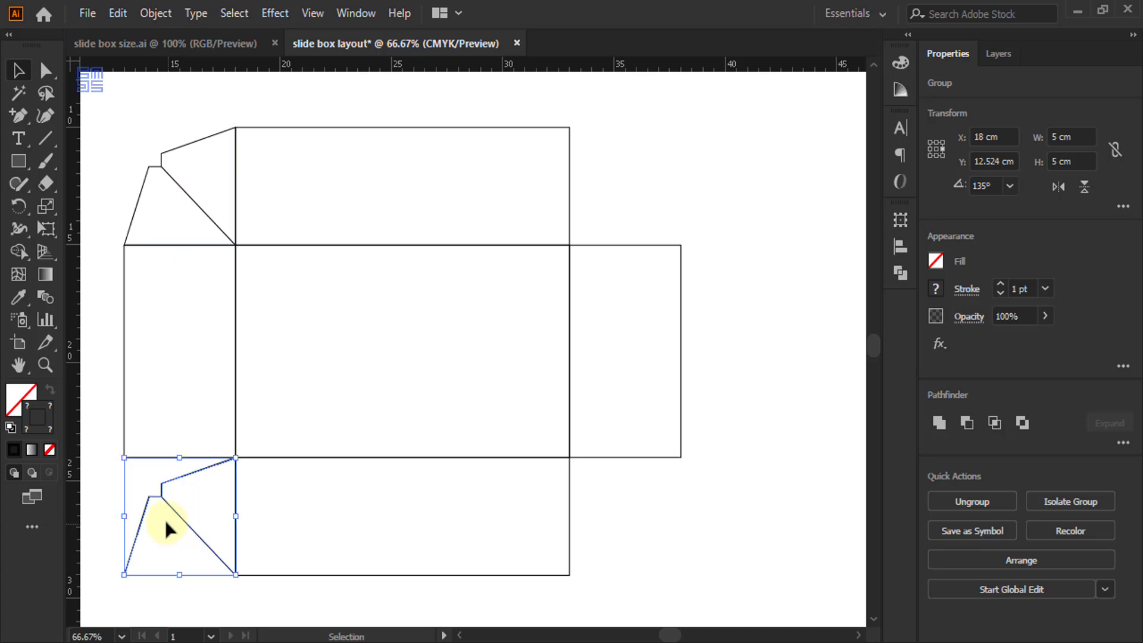
pyautogui.click(1092, 194)
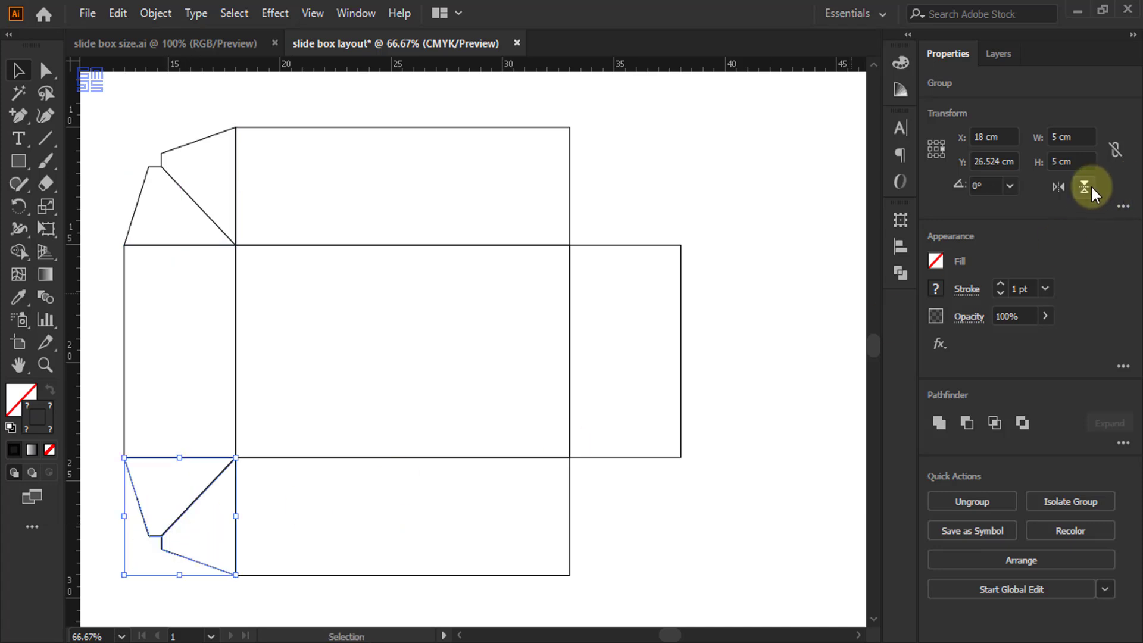
# Copy both left notched corner flaps to the ends of the right side panel and flip the copies horizontally.
pyautogui.click(220, 548)
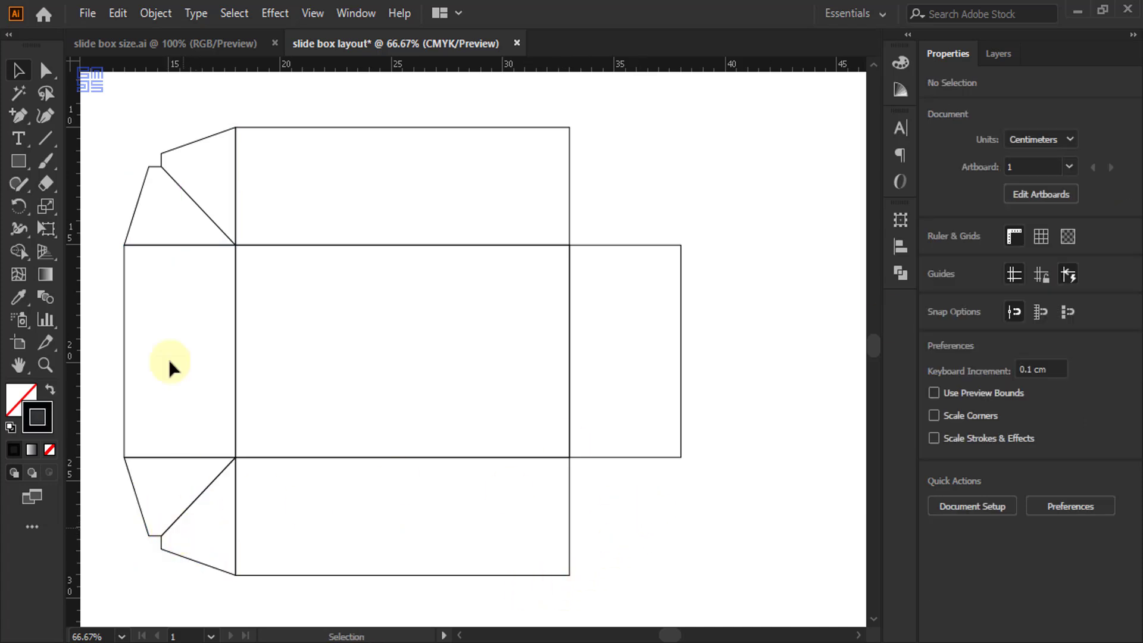
pyautogui.click(195, 504)
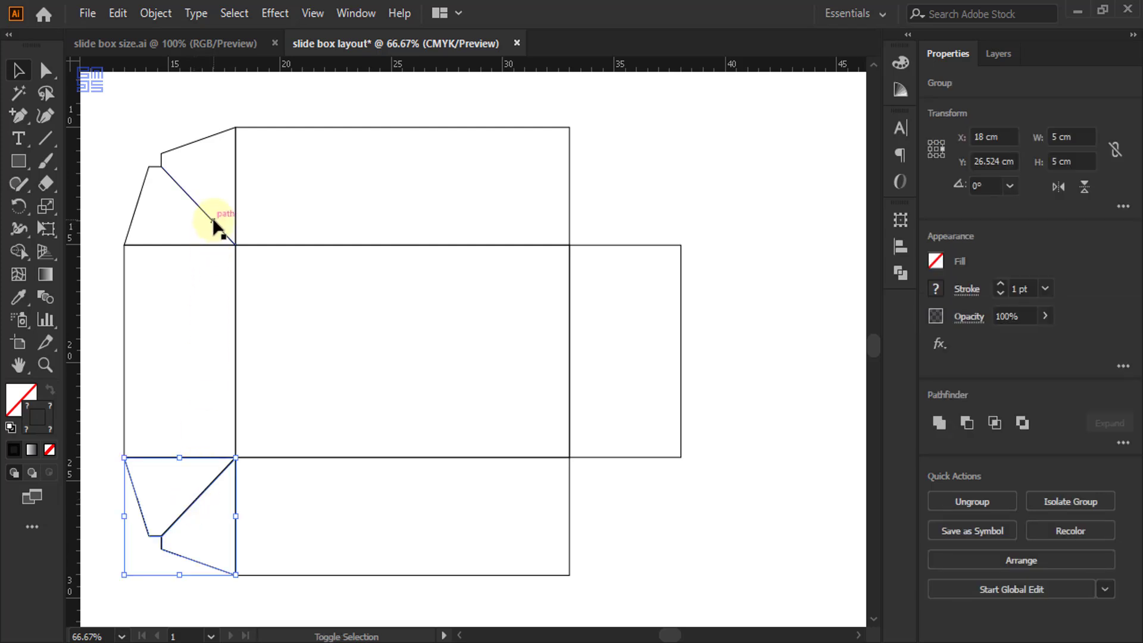
pyautogui.keyDown('shift'); pyautogui.click(217, 225); pyautogui.keyUp('shift')
pyautogui.hotkey('ctrl', 'z')
pyautogui.keyDown('shift'); pyautogui.click(201, 216); pyautogui.keyUp('shift')
pyautogui.moveTo(204, 215); pyautogui.dragTo(538, 197)
pyautogui.click(1059, 187)
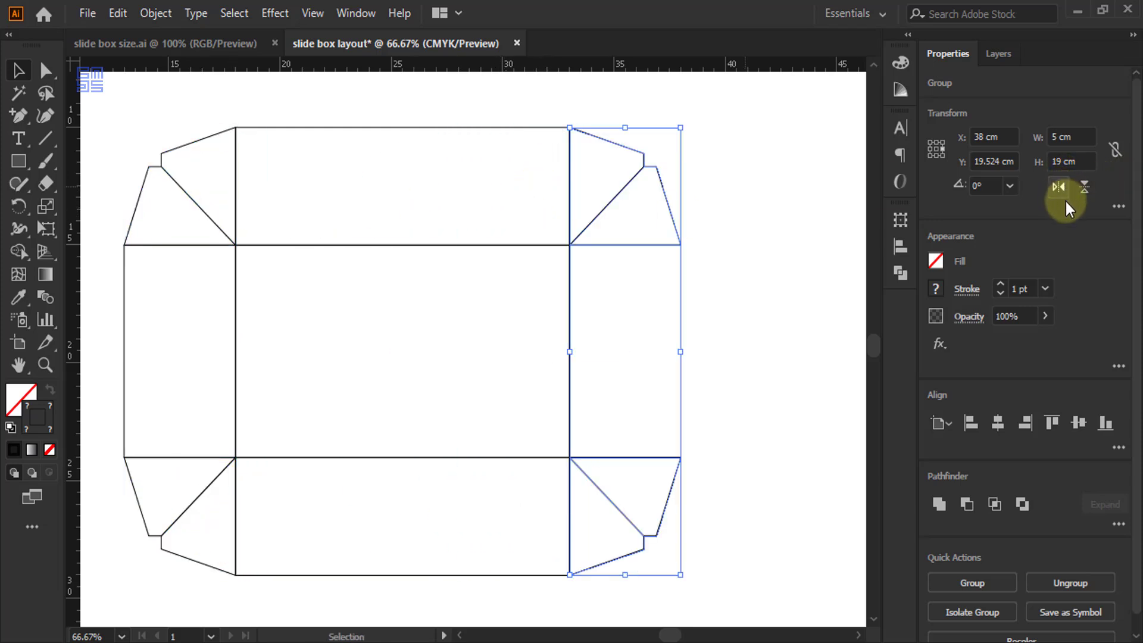
pyautogui.click(748, 232)
pyautogui.scroll(-1, 714, 217)
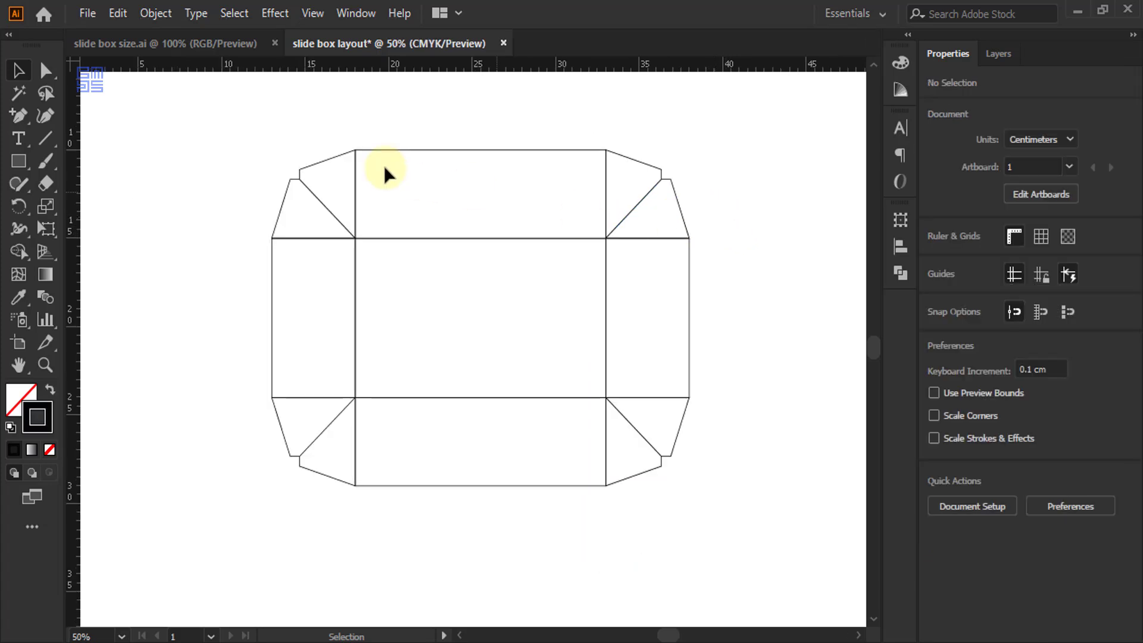
# Select the whole layout and check in Outline view that the flap fold lines meet the base panel's corners.
pyautogui.moveTo(609, 419); pyautogui.dragTo(766, 513)
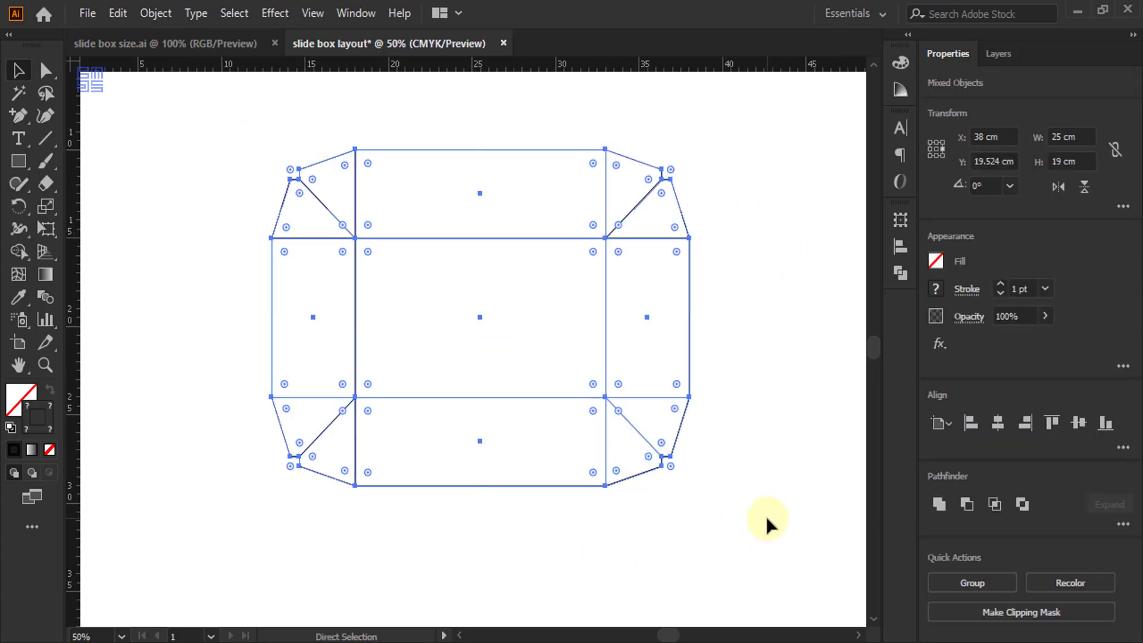
pyautogui.hotkey('ctrl', 'y')
pyautogui.scroll(7, 651, 197)
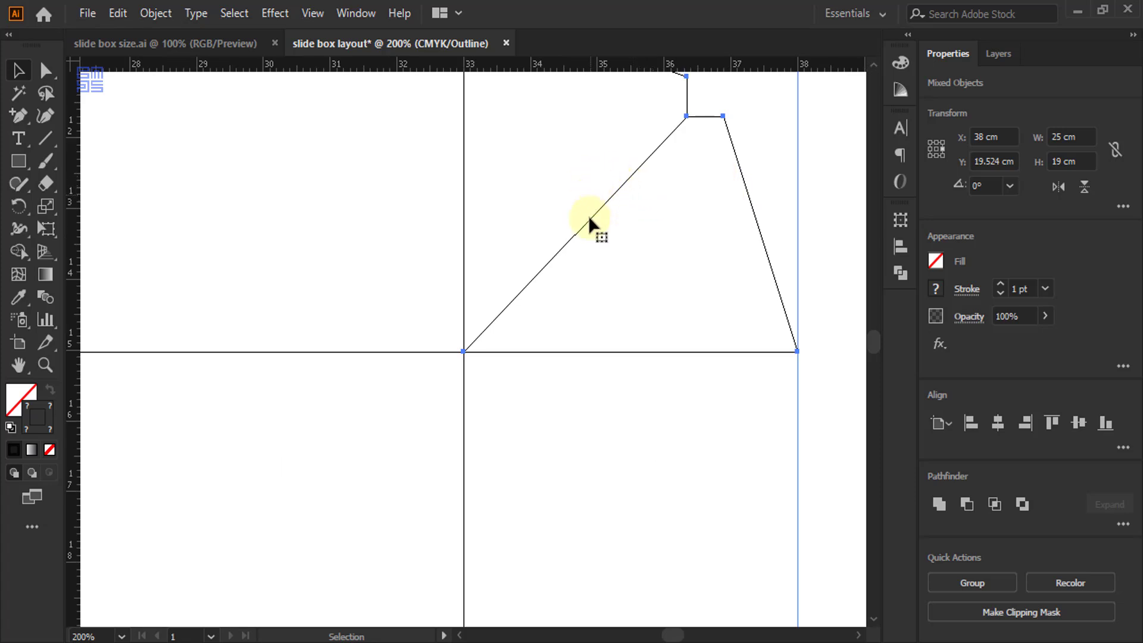
pyautogui.scroll(-5, 595, 459)
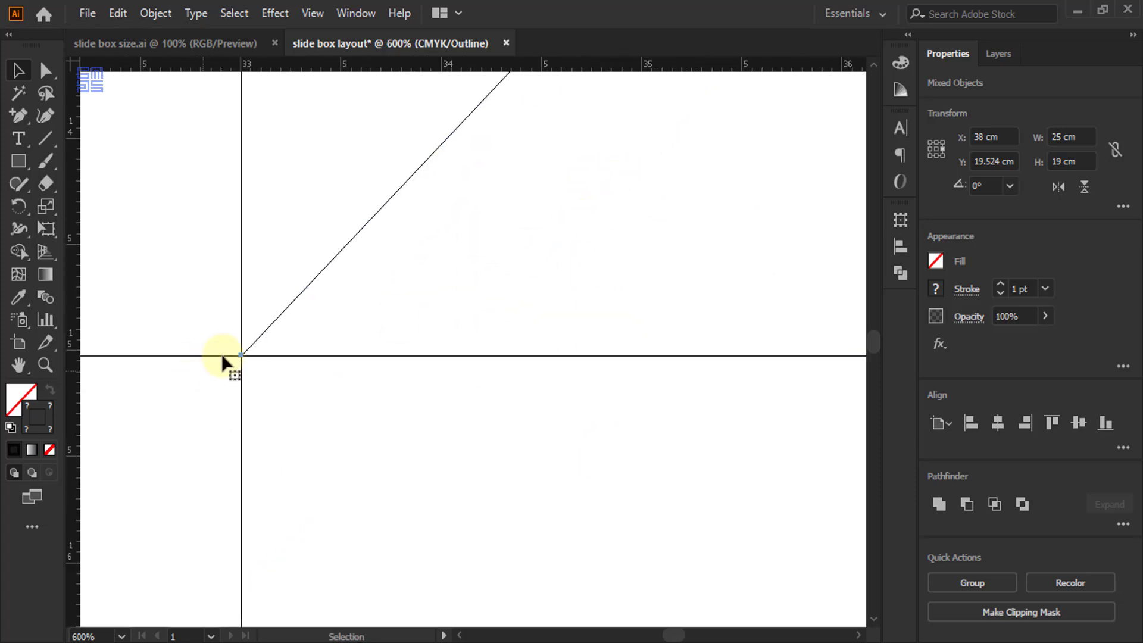
pyautogui.scroll(2, 229, 358)
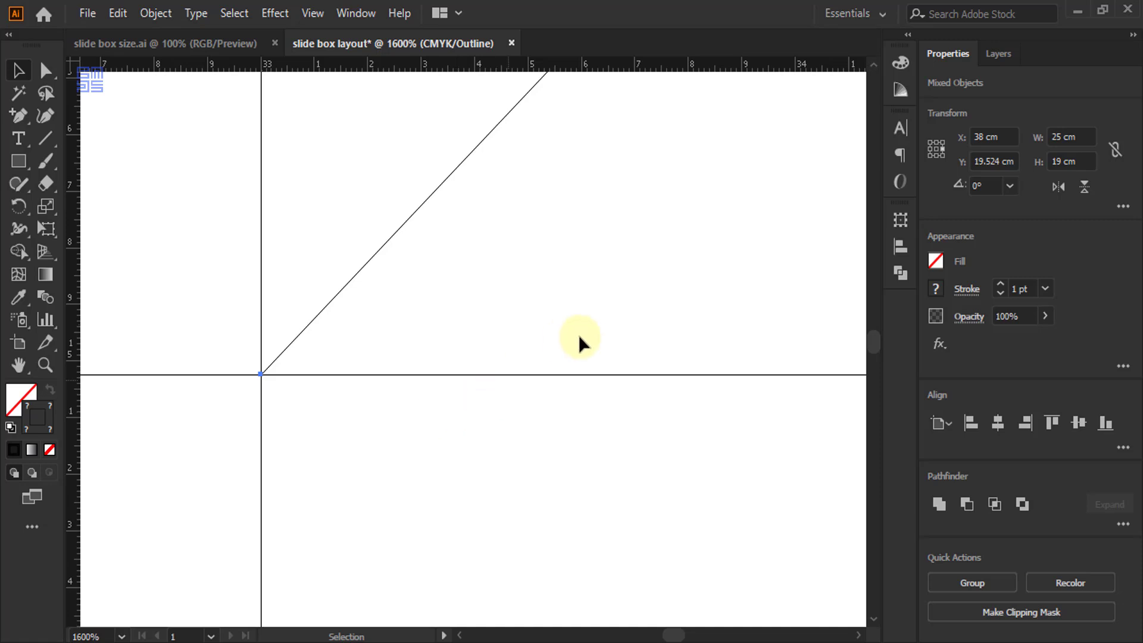
pyautogui.scroll(-5, 638, 329)
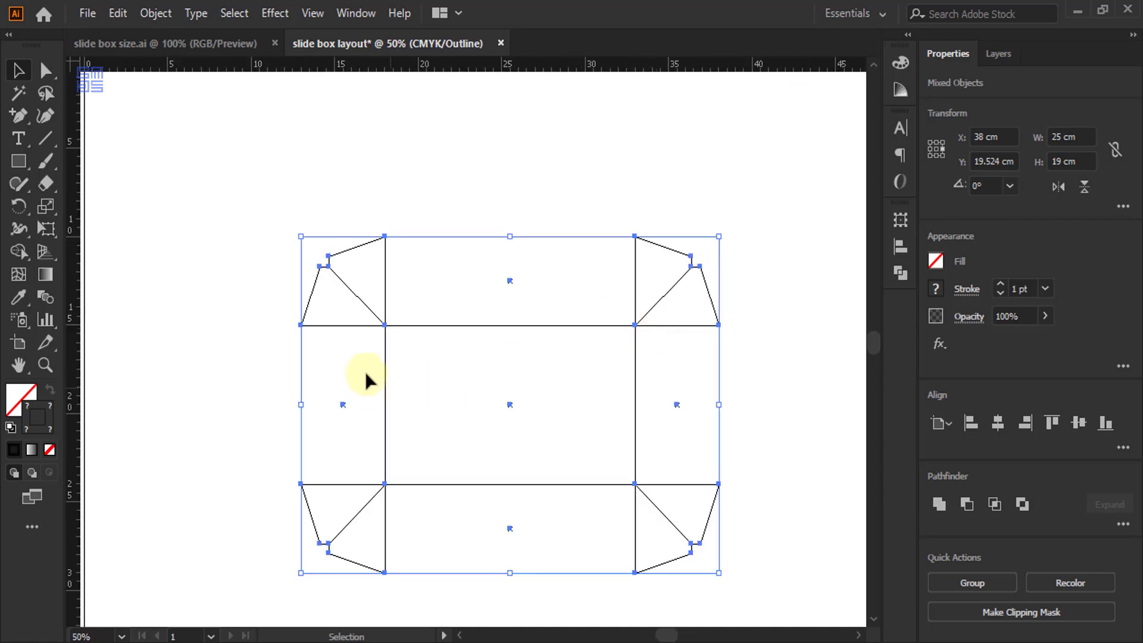
pyautogui.scroll(4, 385, 325)
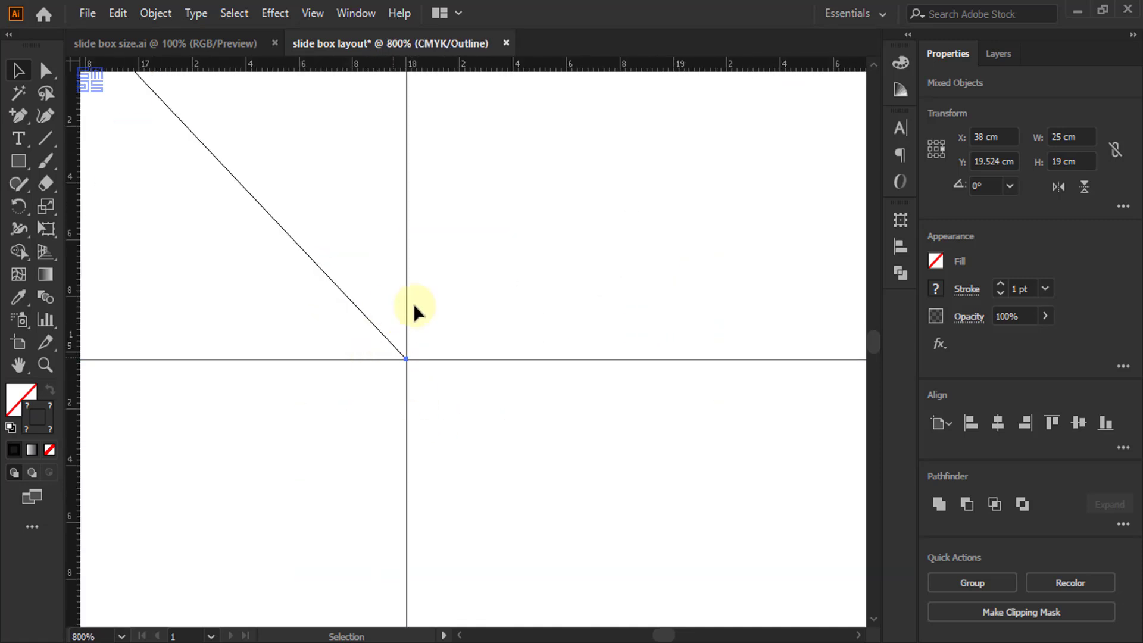
pyautogui.scroll(-3, 362, 313)
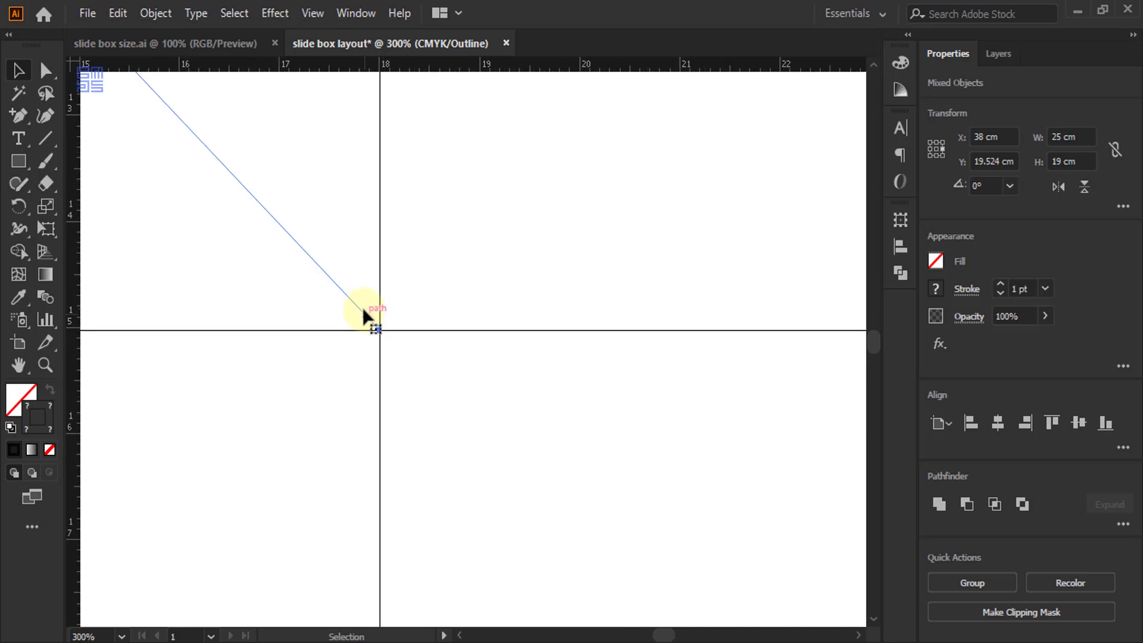
pyautogui.scroll(-3, 365, 303)
pyautogui.scroll(-4, 343, 255)
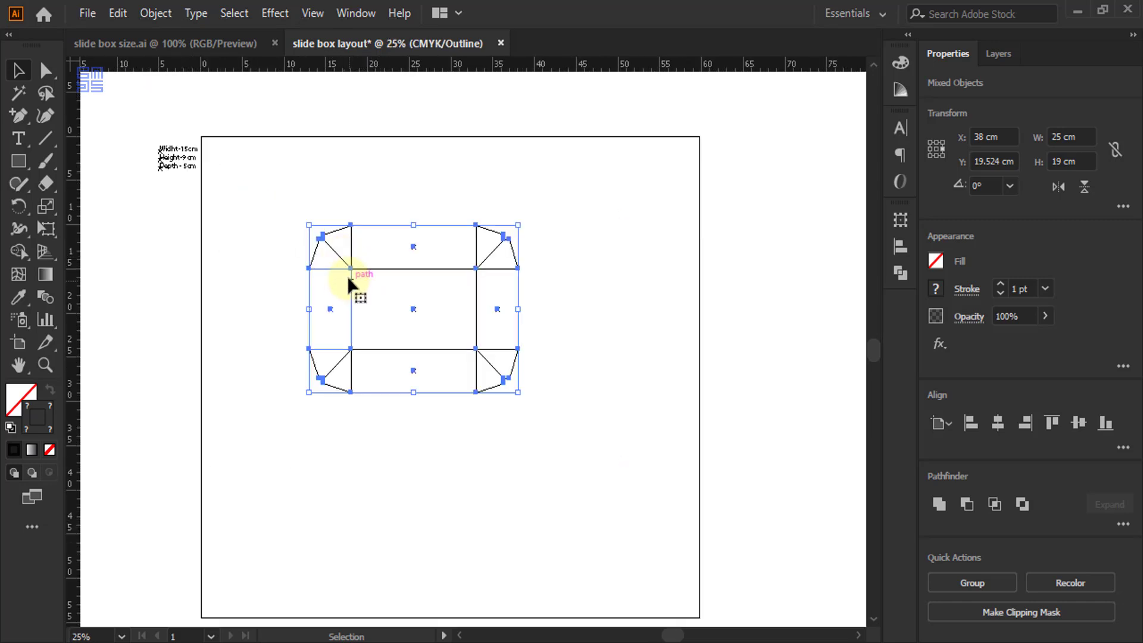
pyautogui.scroll(1, 349, 279)
pyautogui.press('a')
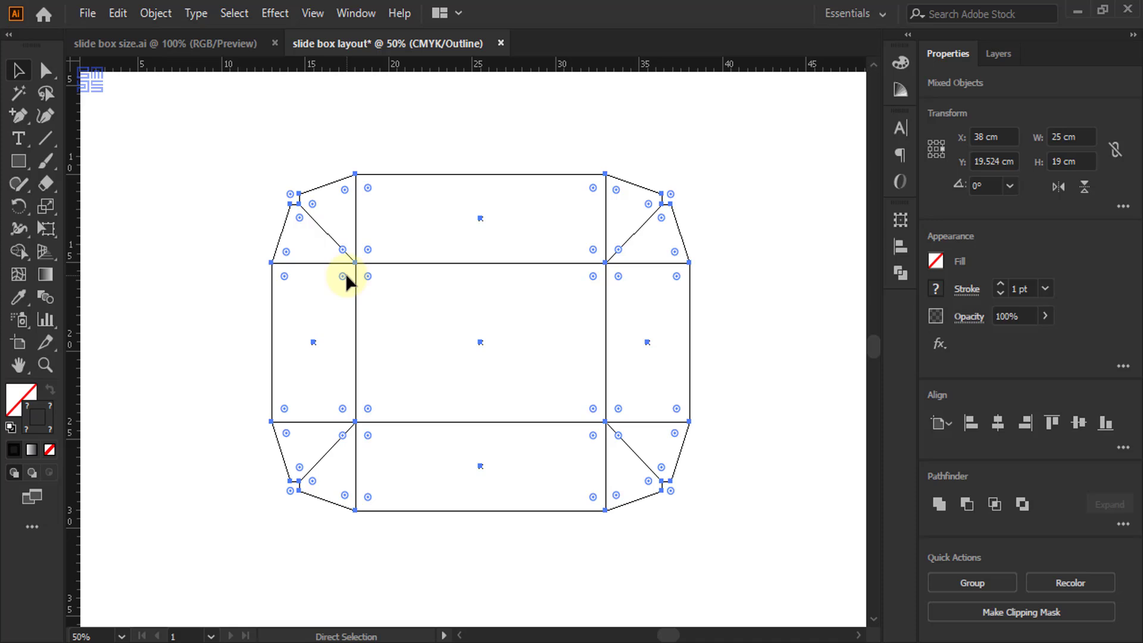
pyautogui.hotkey('ctrl', 'y')
pyautogui.press('v')
pyautogui.click(712, 327)
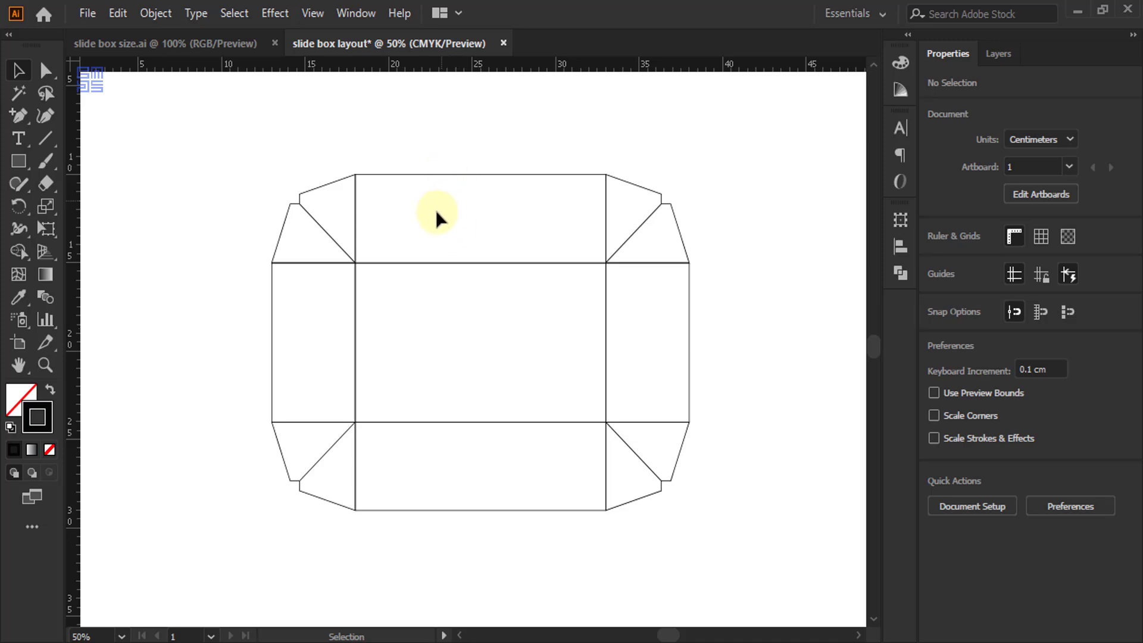
# Examine the front and inner back walls of the box in slide box size.ai, and return to the layout document.
pyautogui.click(230, 35)
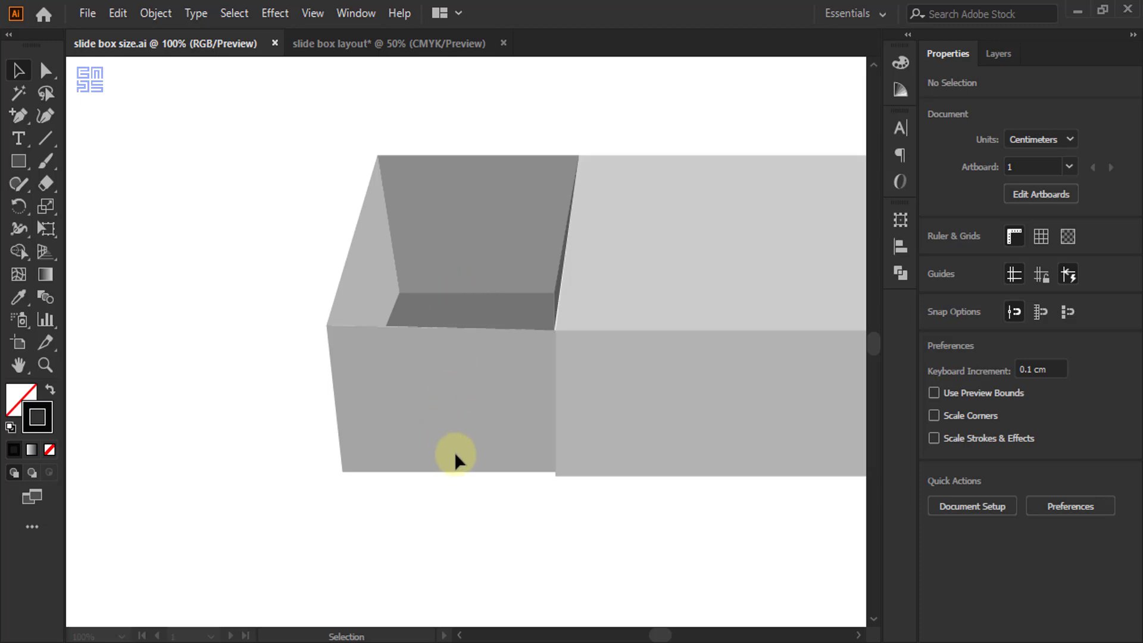
pyautogui.click(450, 345)
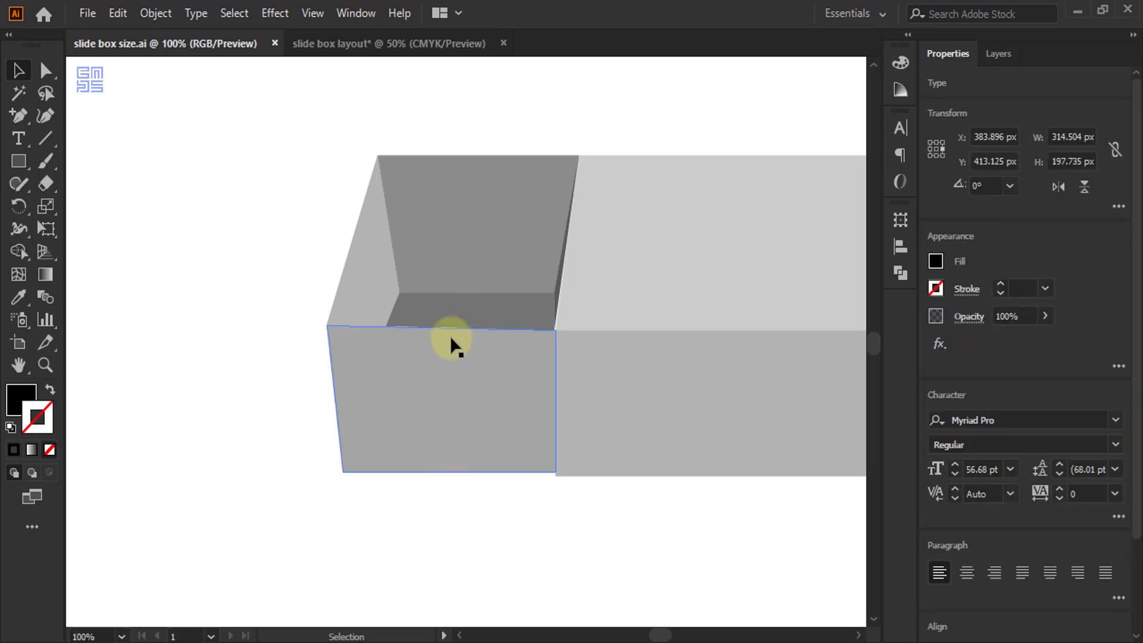
pyautogui.click(434, 164)
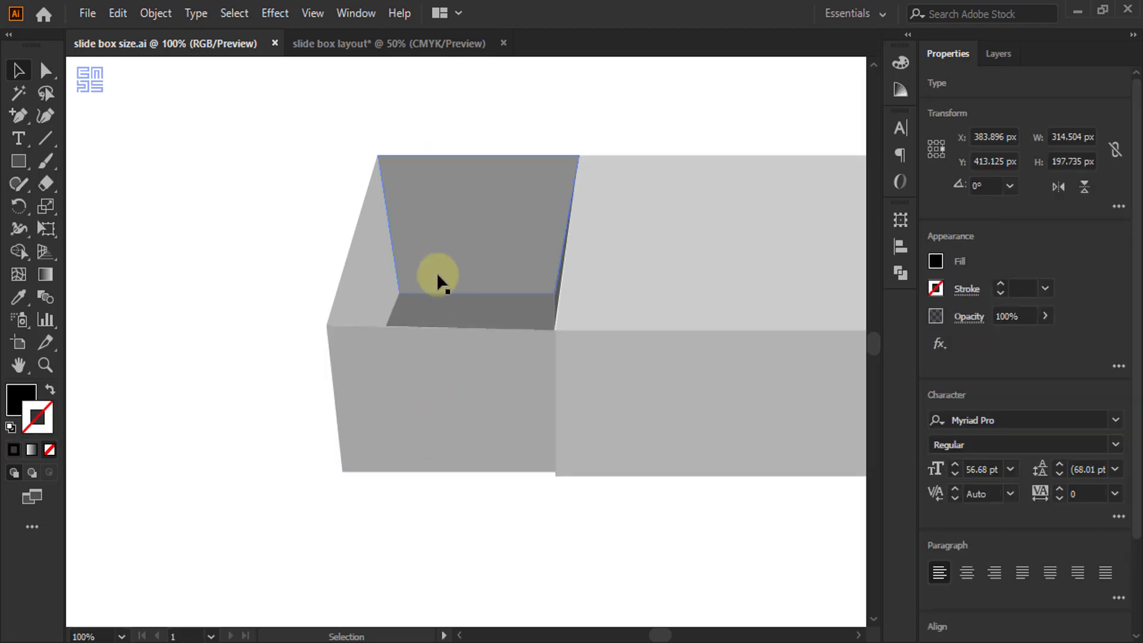
pyautogui.click(425, 43)
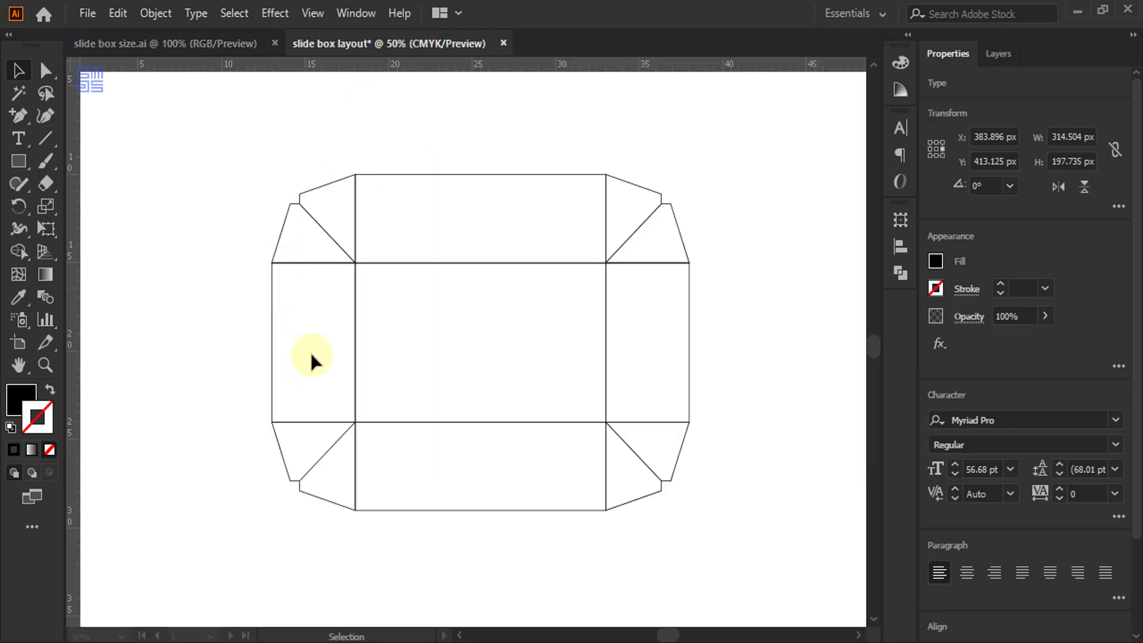
# Copy the upper 15 × 5 cm panel in front and flip the copy vertically about its top-middle reference point.
pyautogui.scroll(2, 481, 252)
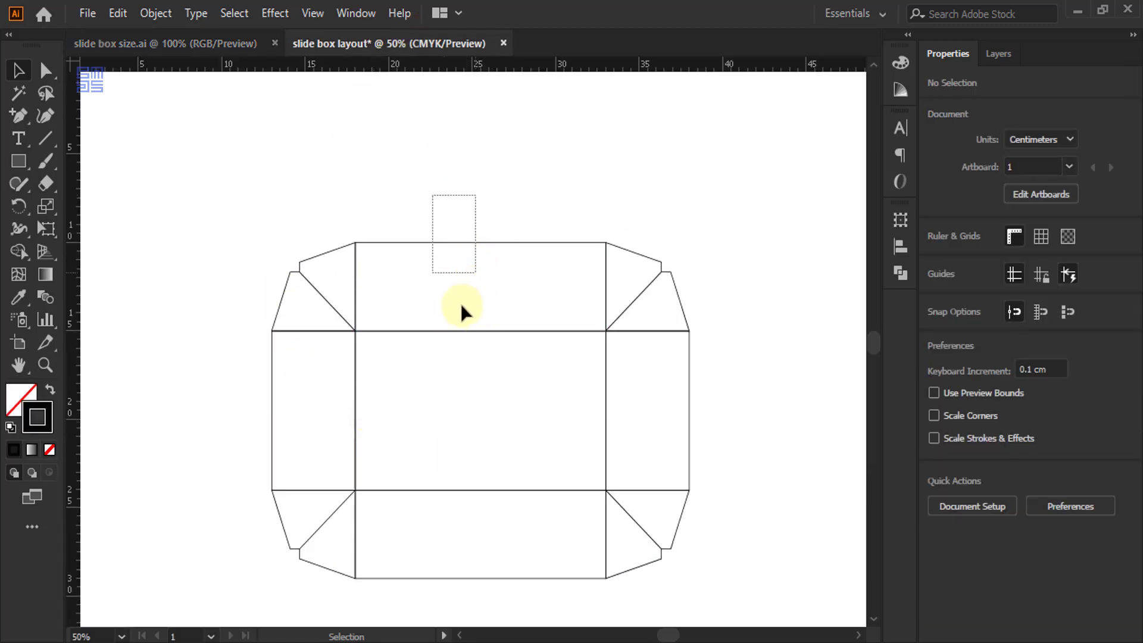
pyautogui.click(449, 319)
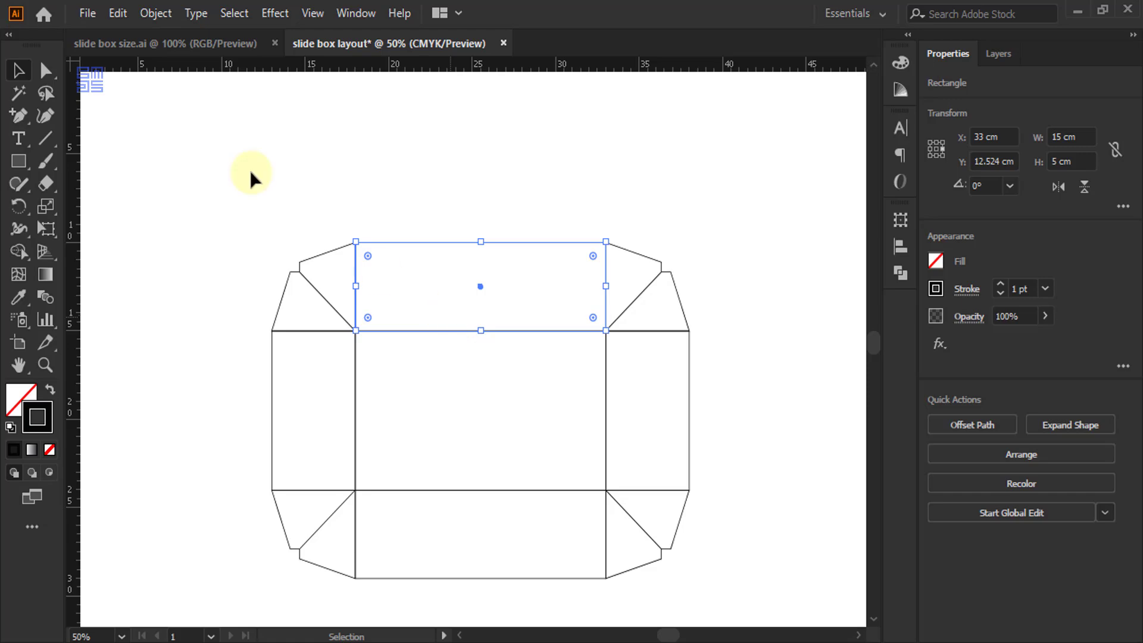
pyautogui.click(117, 13)
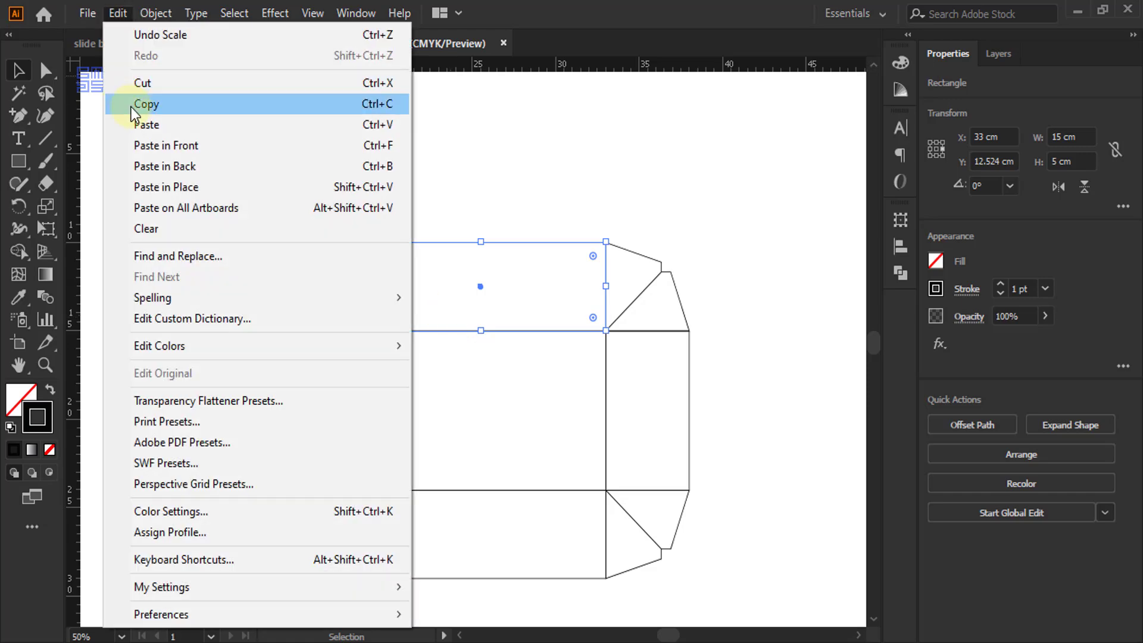
pyautogui.click(138, 104)
pyautogui.click(117, 13)
pyautogui.click(156, 147)
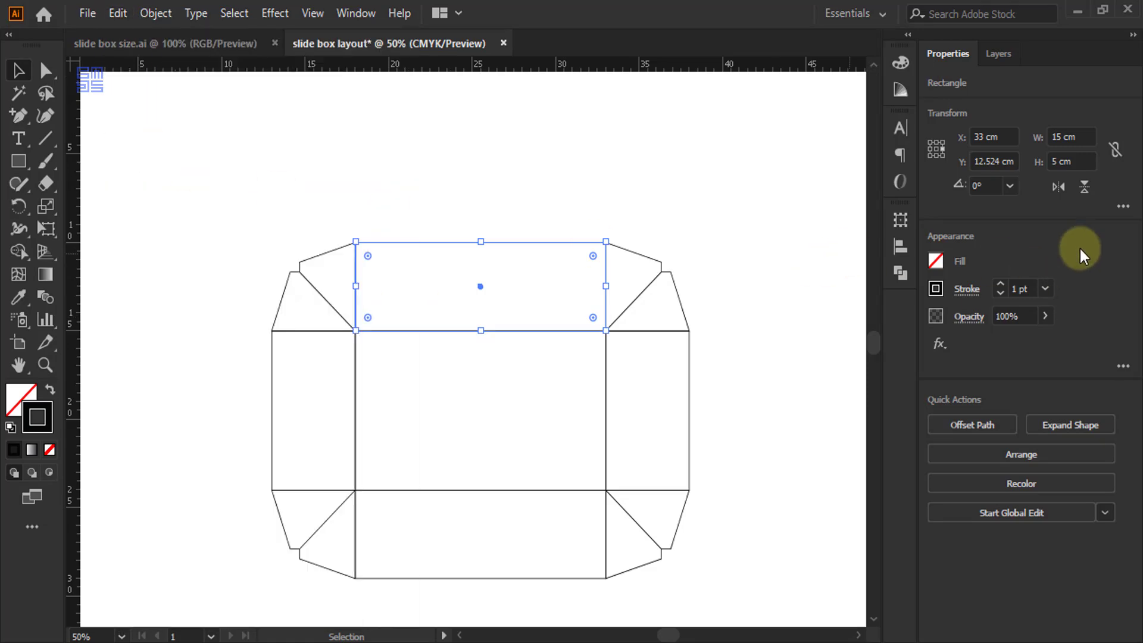
pyautogui.click(931, 143)
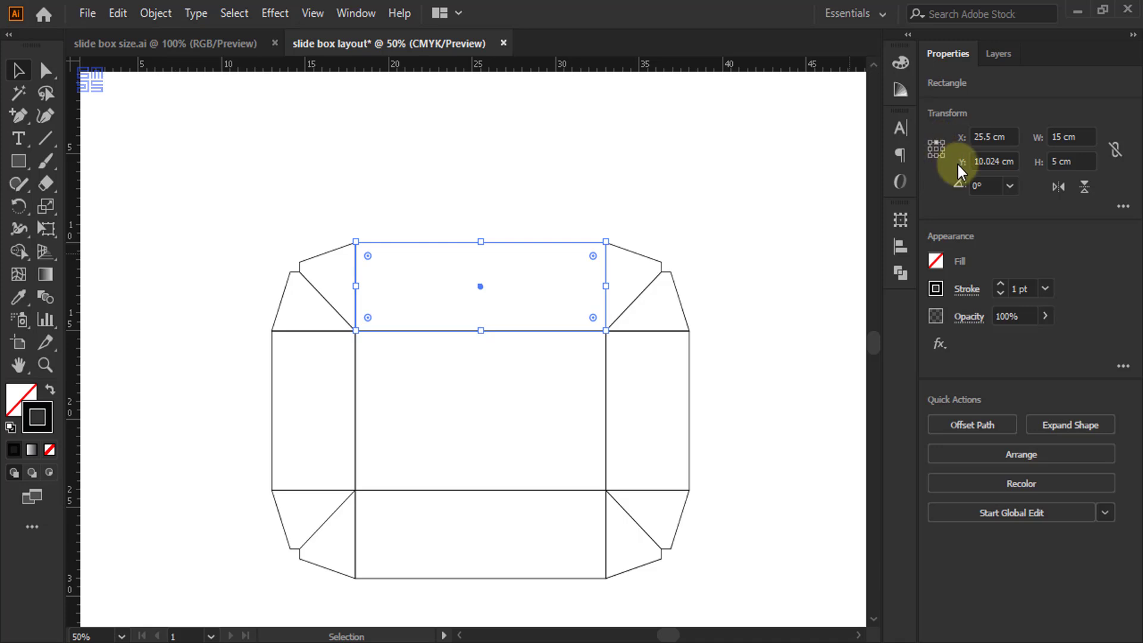
pyautogui.click(1085, 188)
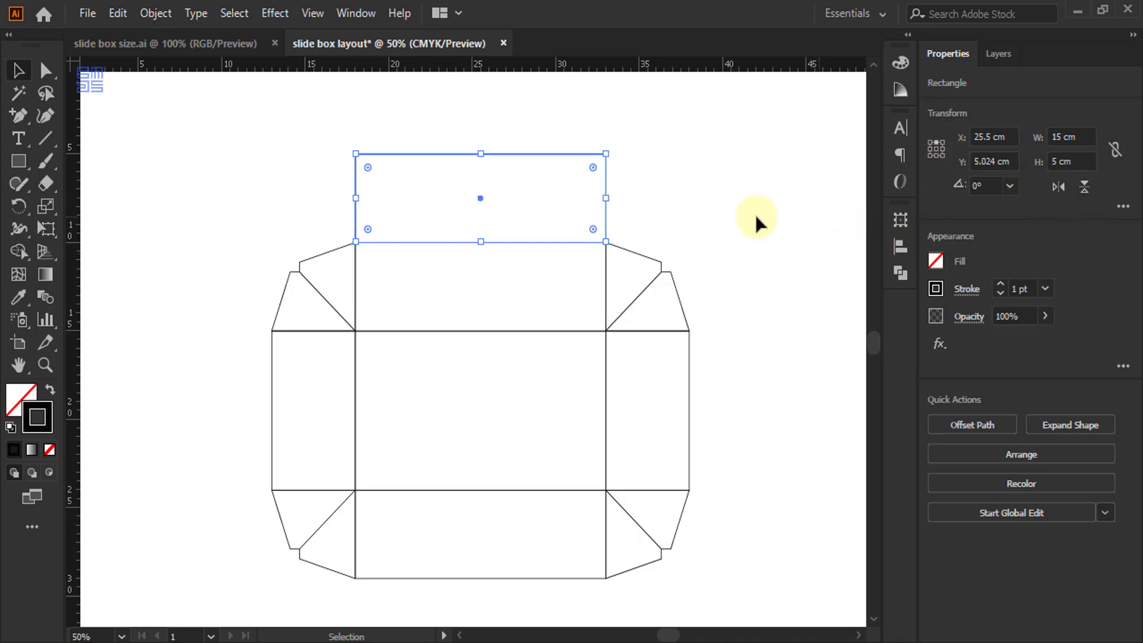
pyautogui.click(754, 212)
# Shorten the new uppermost panel from its top edge to a height of 2.5 cm.
pyautogui.scroll(2, 444, 156)
pyautogui.moveTo(419, 111); pyautogui.dragTo(555, 203)
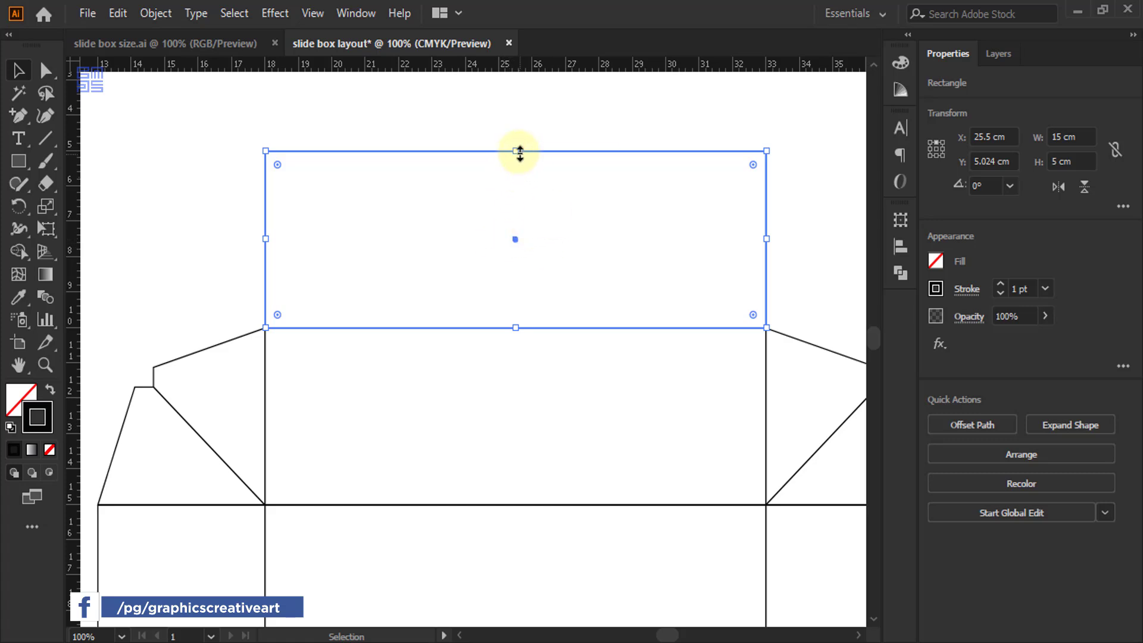
pyautogui.moveTo(515, 151); pyautogui.dragTo(516, 241)
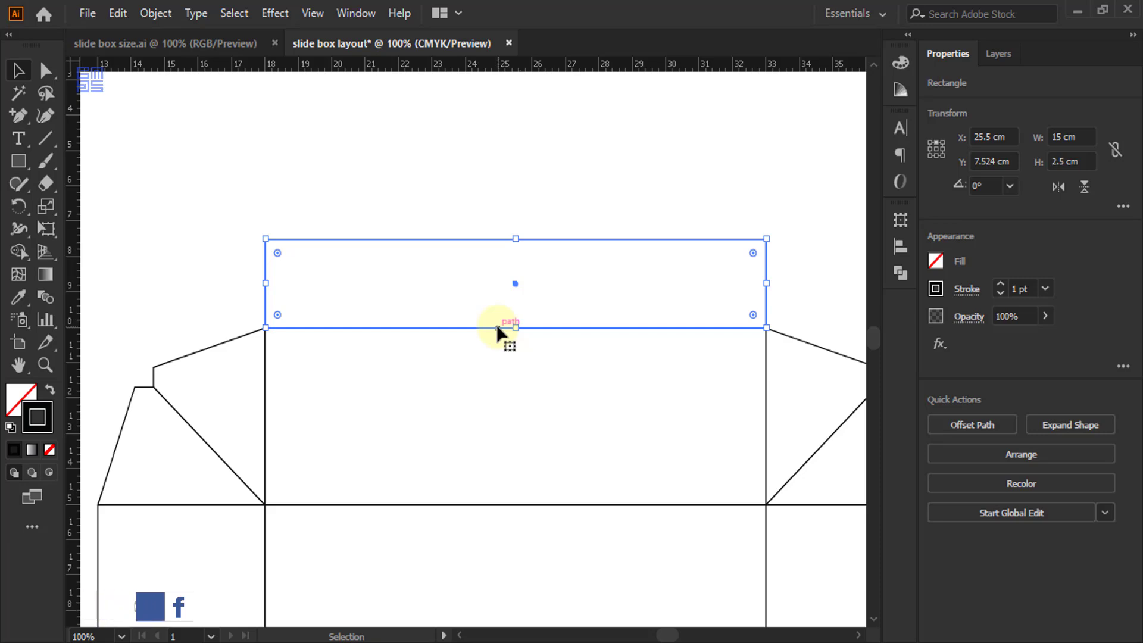
# Copy the 15 × 2.5 cm strip in front and flip the copy vertically so it sits directly above the original.
pyautogui.click(118, 13)
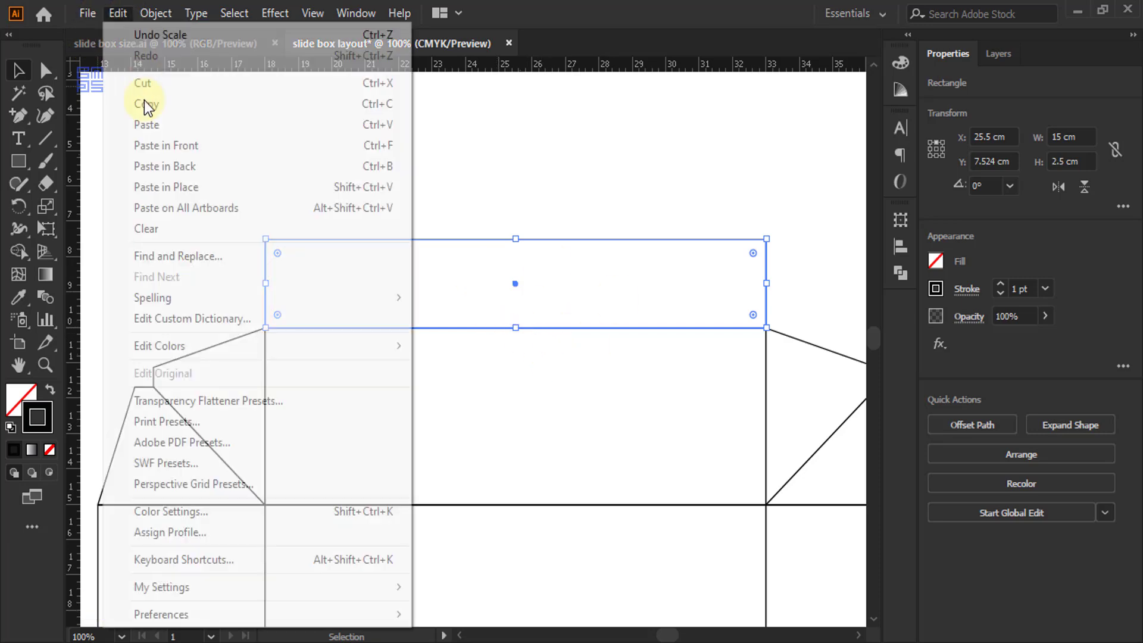
pyautogui.click(156, 112)
pyautogui.click(118, 13)
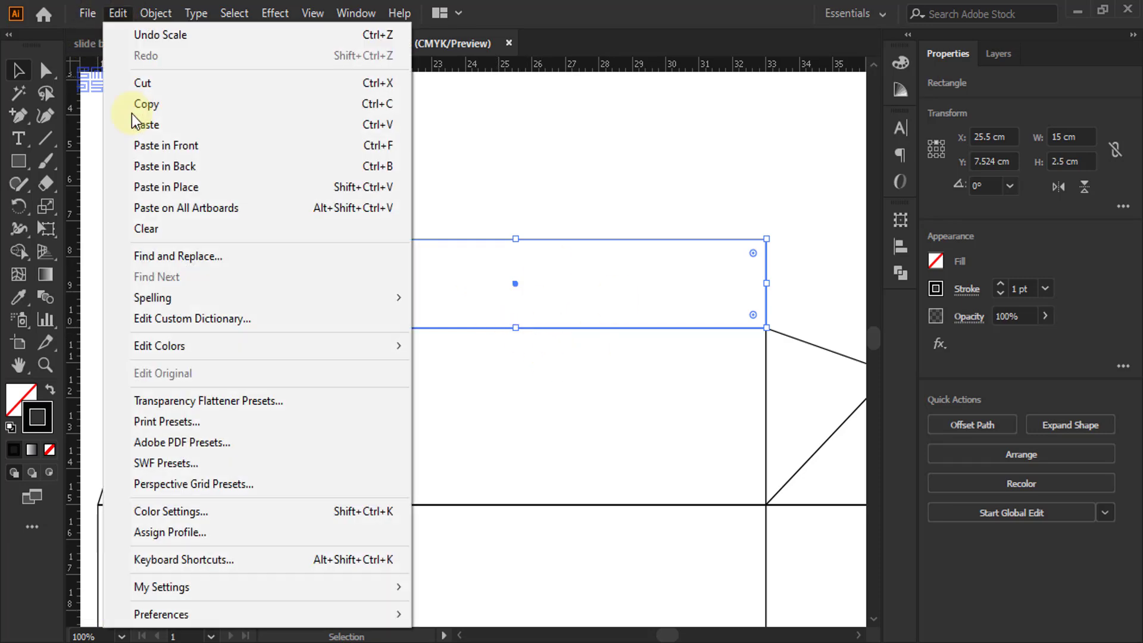
pyautogui.click(156, 146)
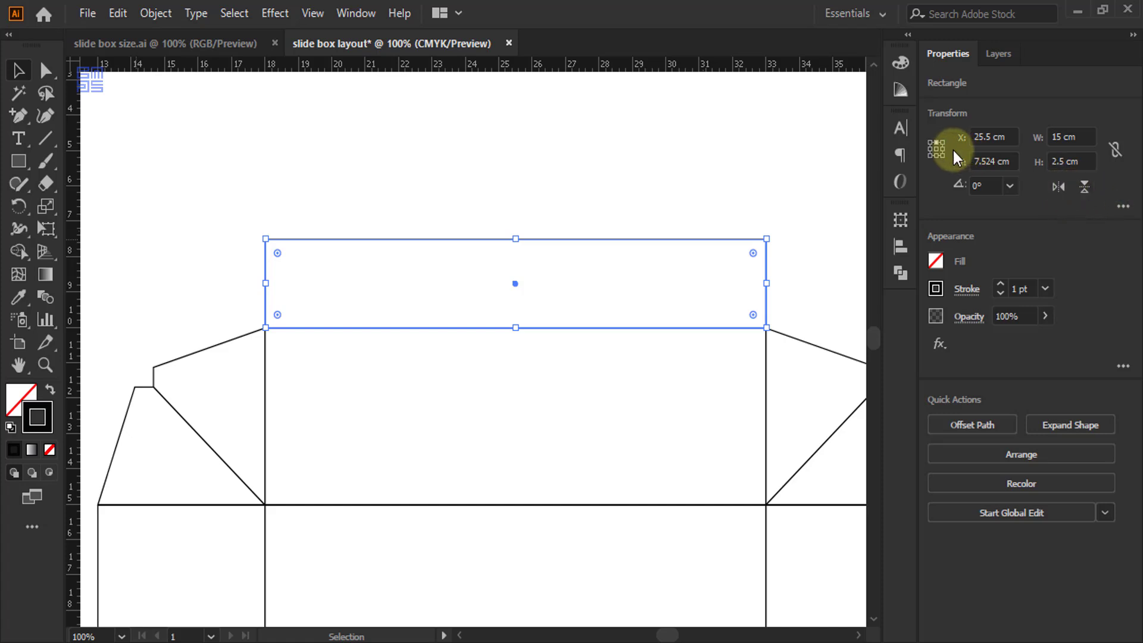
pyautogui.click(1083, 191)
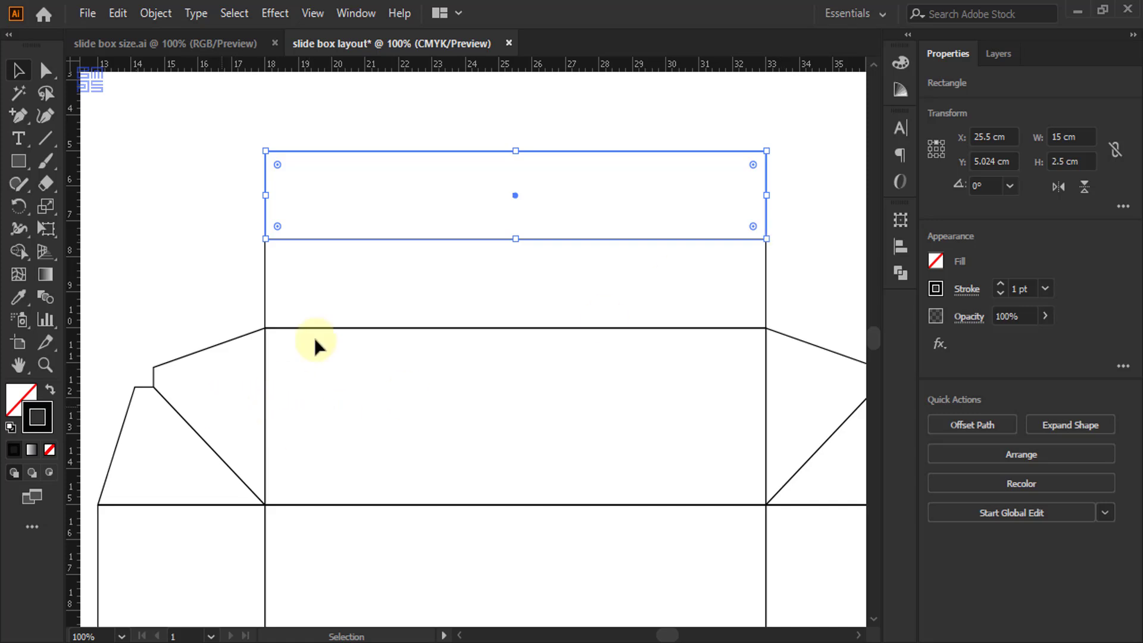
# Reduce the uppermost 15 × 2.5 cm strip's height to 2.3 cm, keeping its bottom edge fixed by the bottom-middle reference point.
pyautogui.scroll(-2, 265, 365)
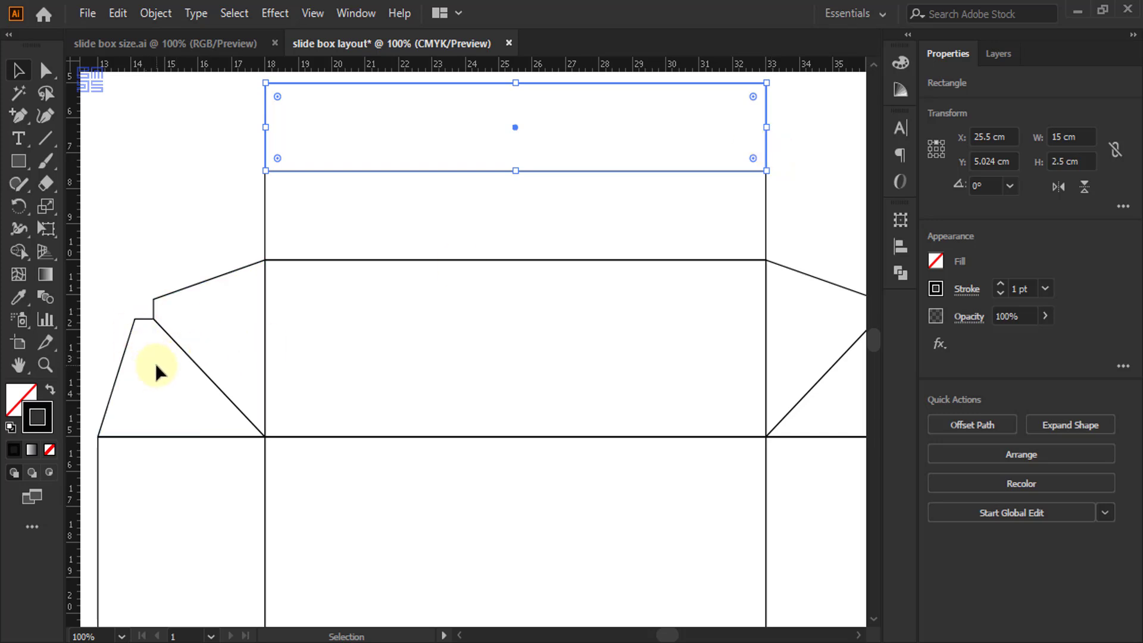
pyautogui.scroll(2, 156, 363)
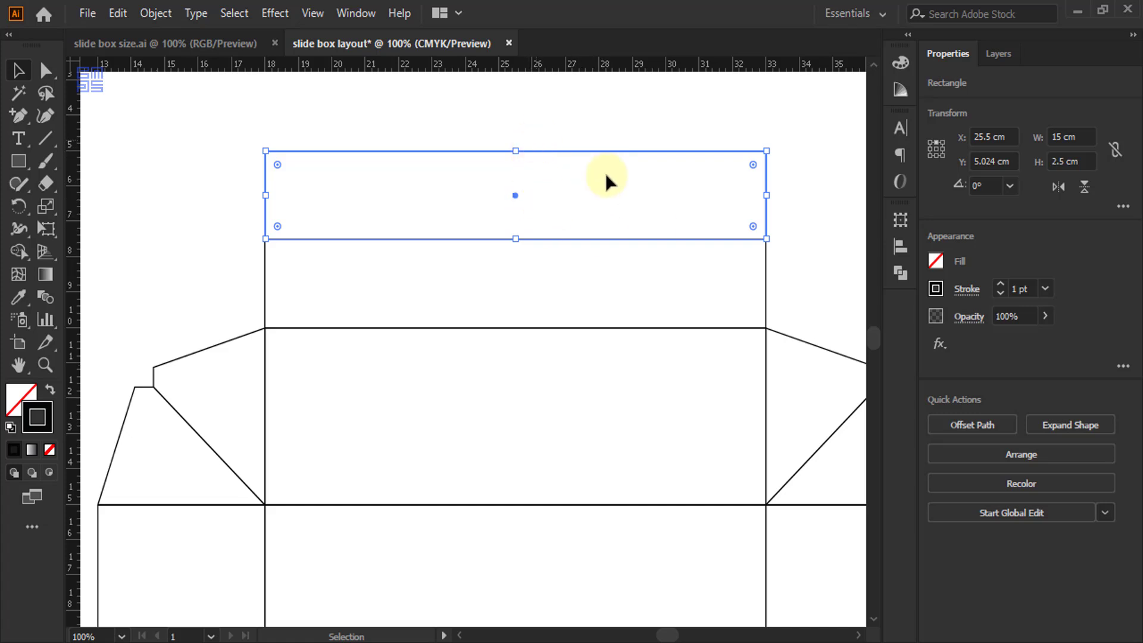
pyautogui.click(901, 218)
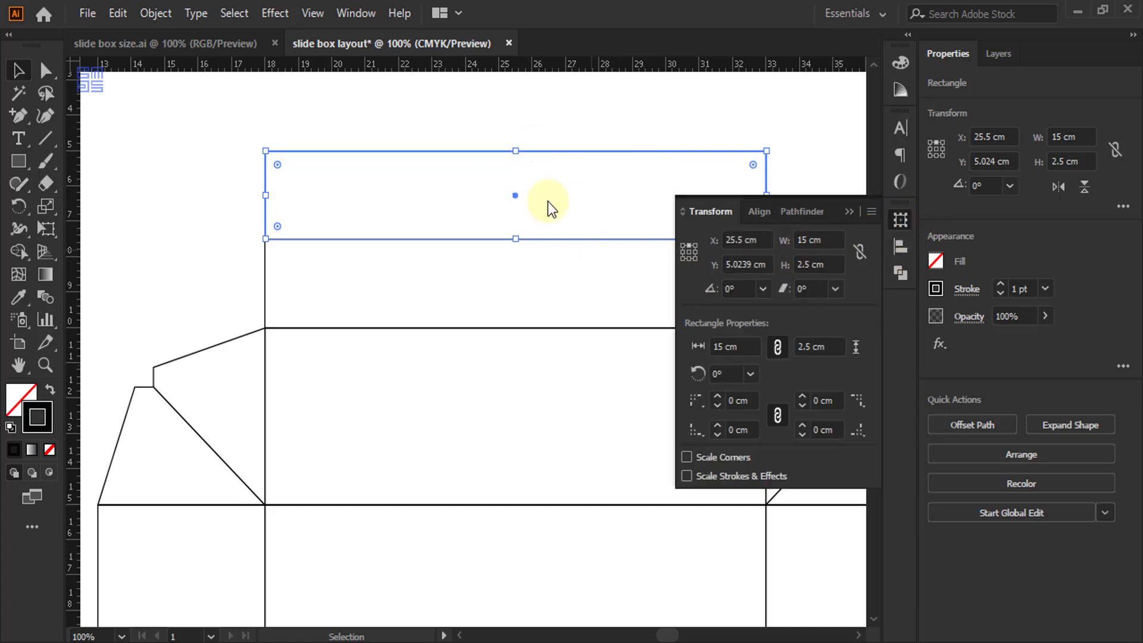
pyautogui.click(808, 264)
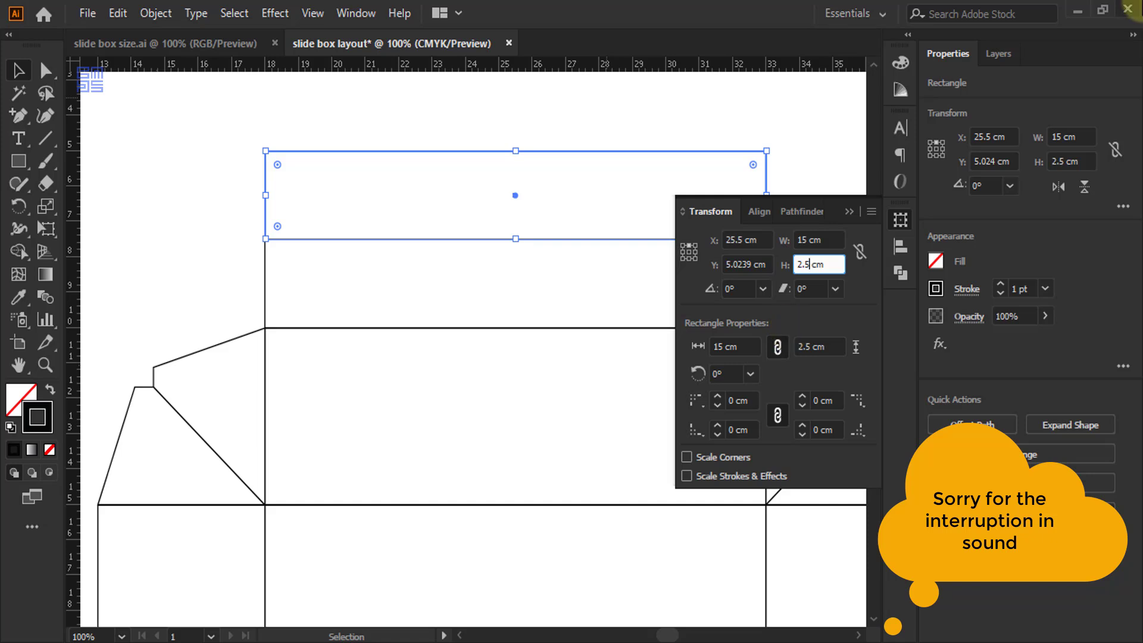
pyautogui.click(689, 258)
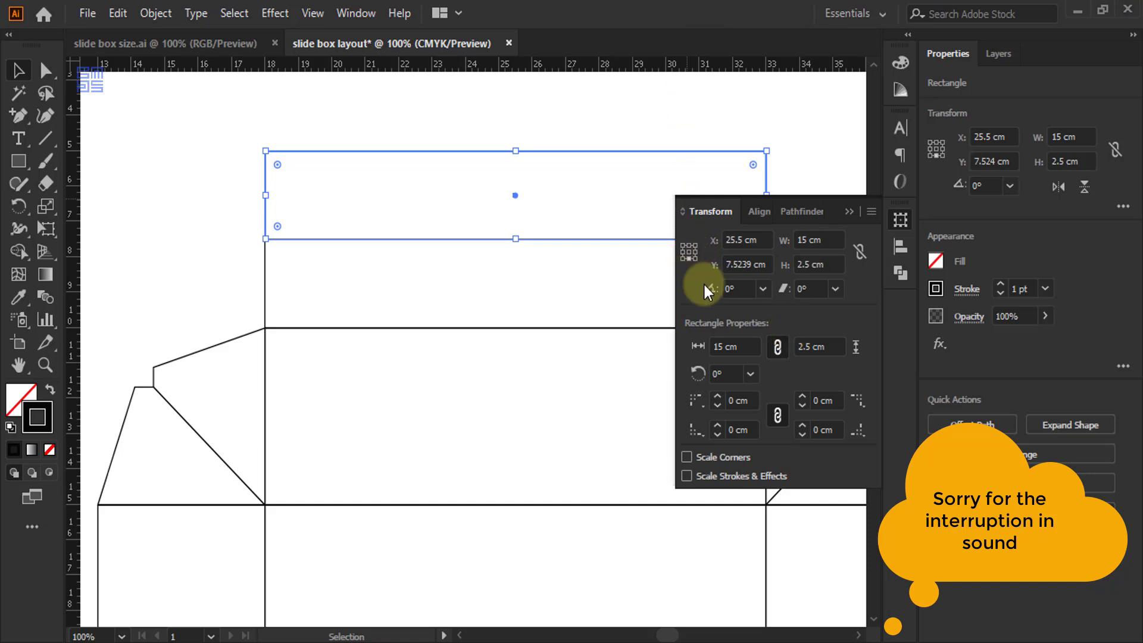
pyautogui.click(805, 264)
pyautogui.press('BackSpace')
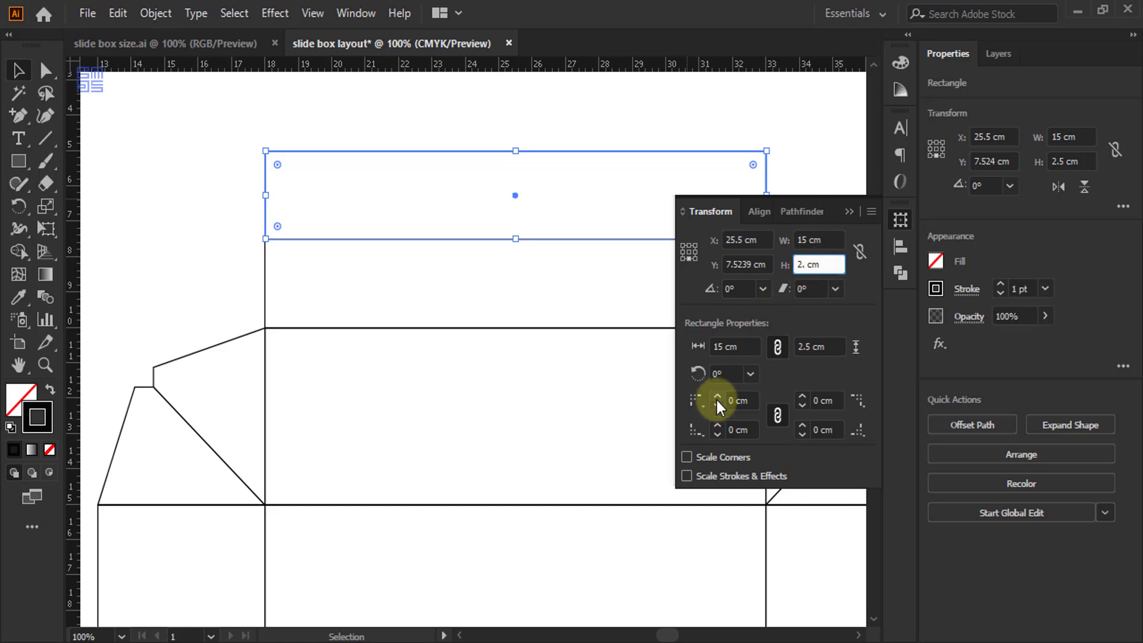
pyautogui.write('3')
pyautogui.press('Return')
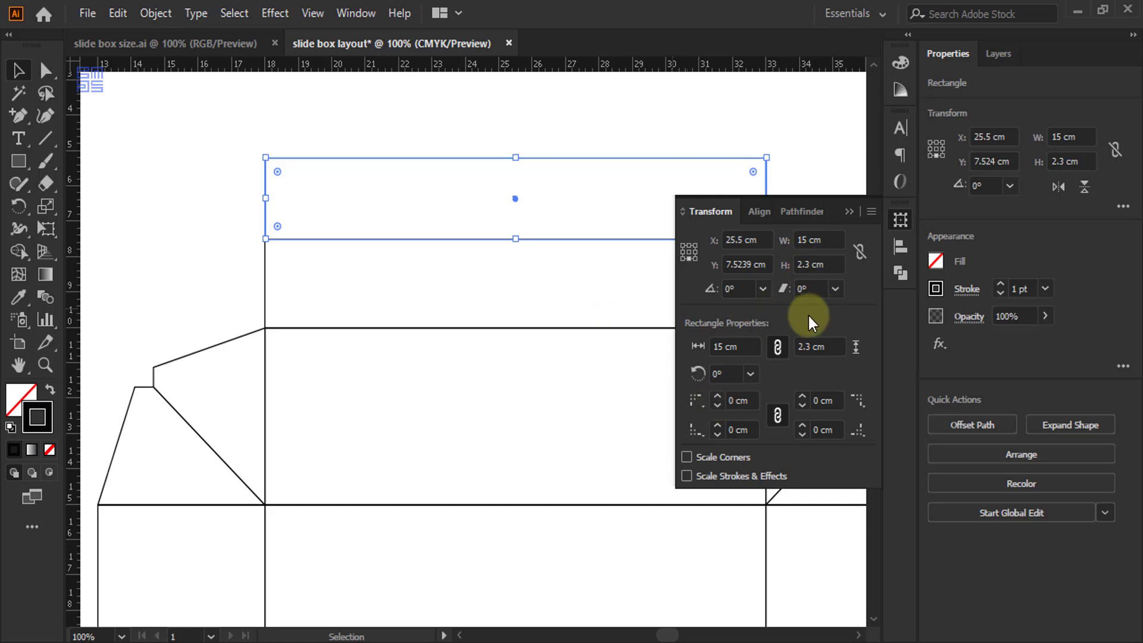
pyautogui.click(803, 240)
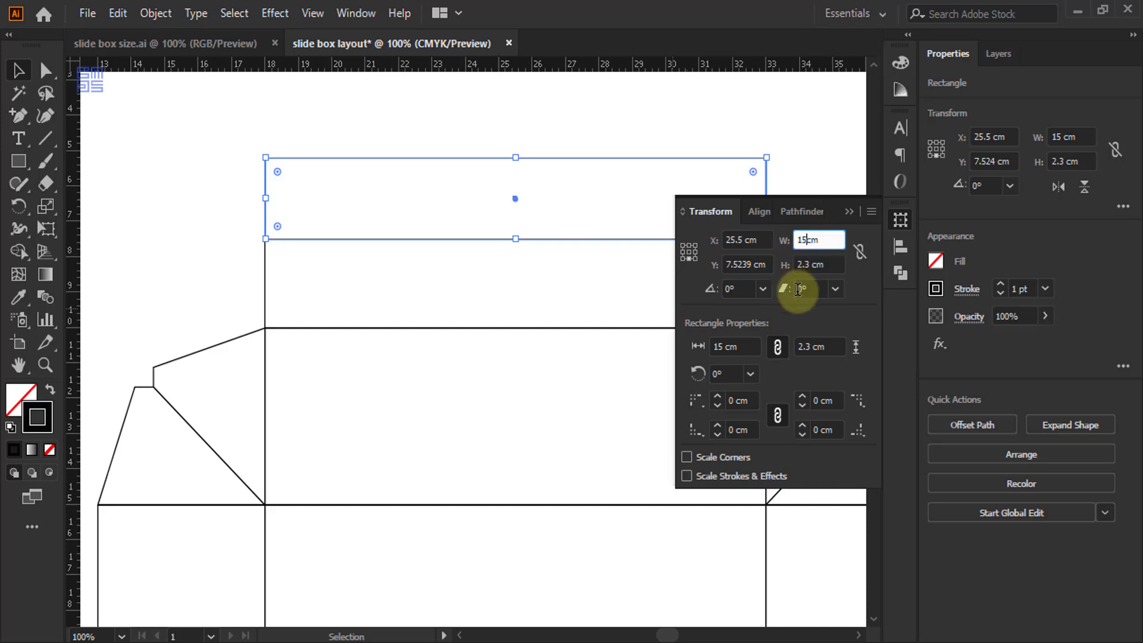
pyautogui.write('.2')
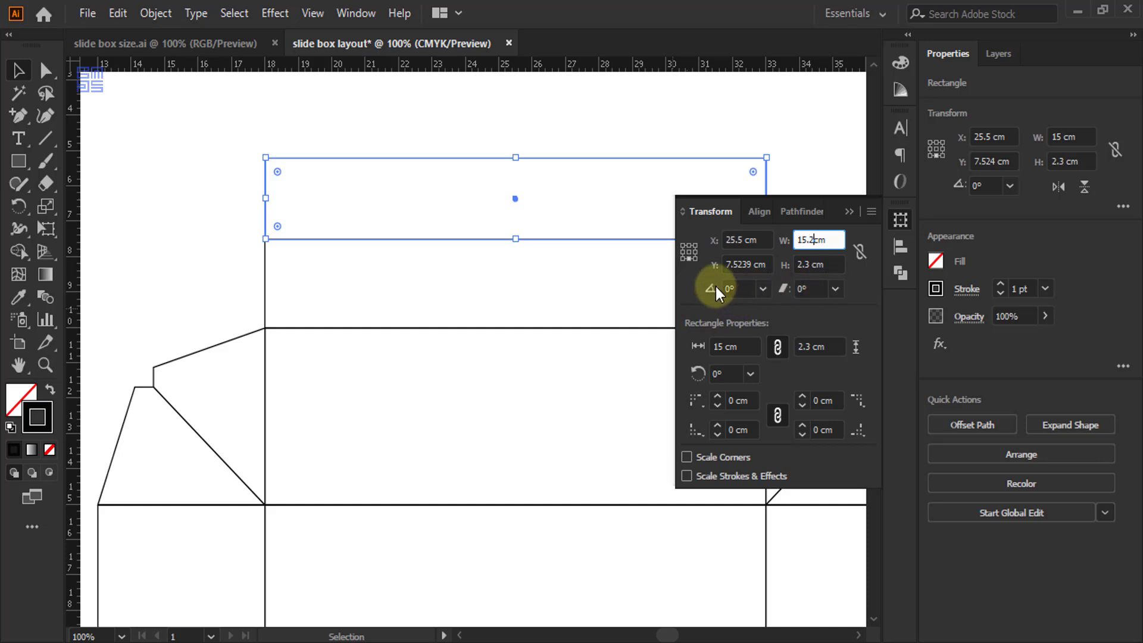
pyautogui.click(688, 253)
pyautogui.hotkey('ctrl', 'z')
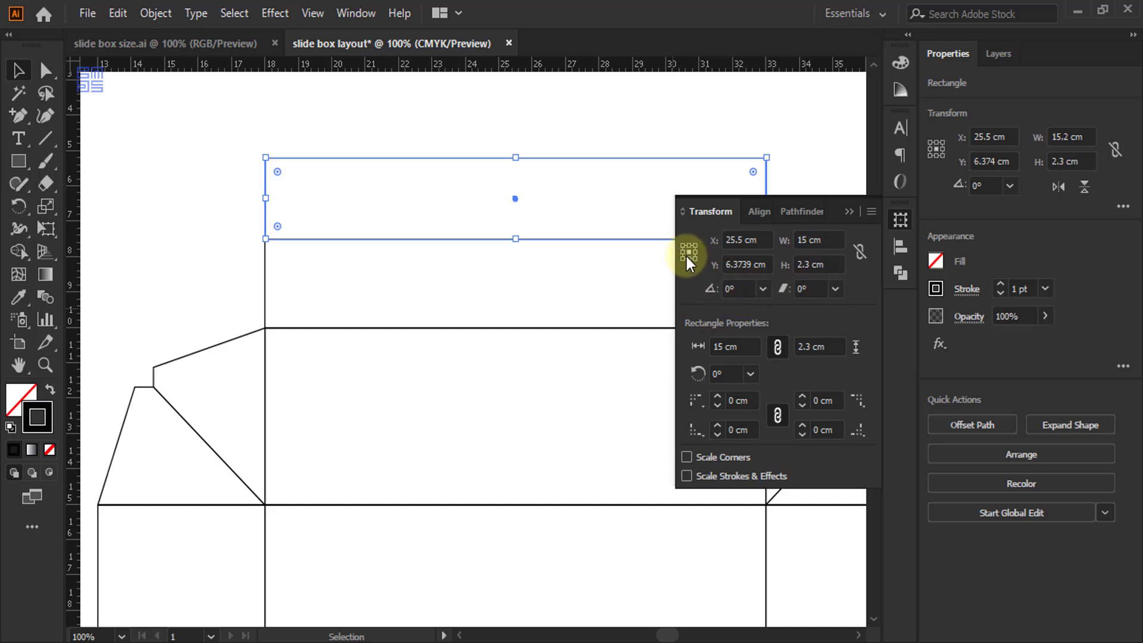
# Widen the uppermost strip to 15.2 cm about its centre reference point.
pyautogui.click(805, 239)
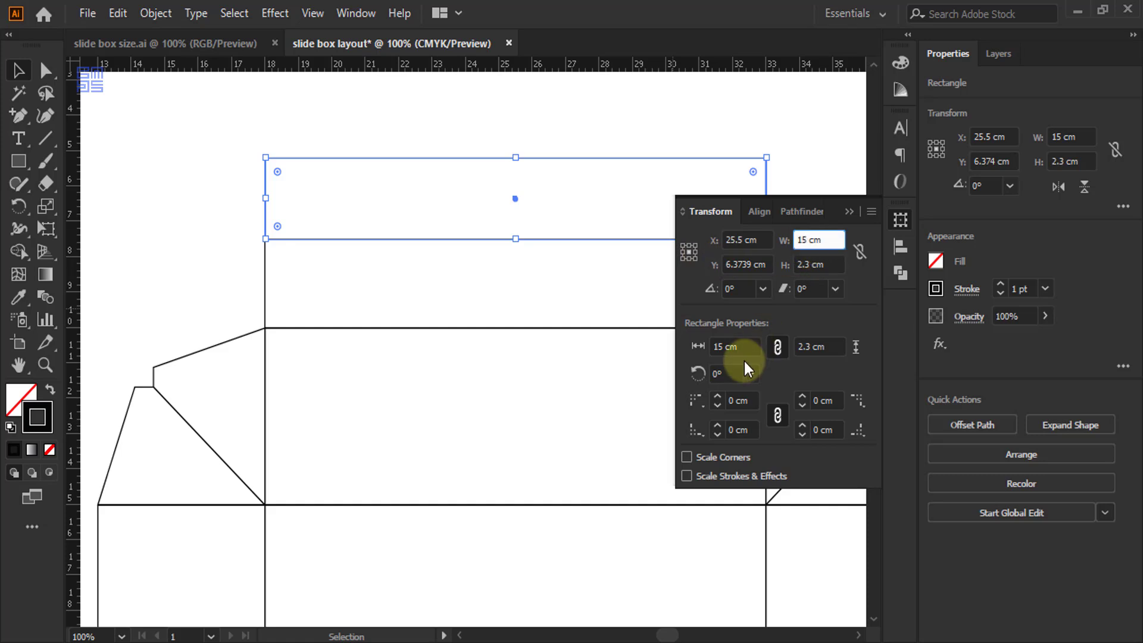
pyautogui.write('.2')
pyautogui.press('Return')
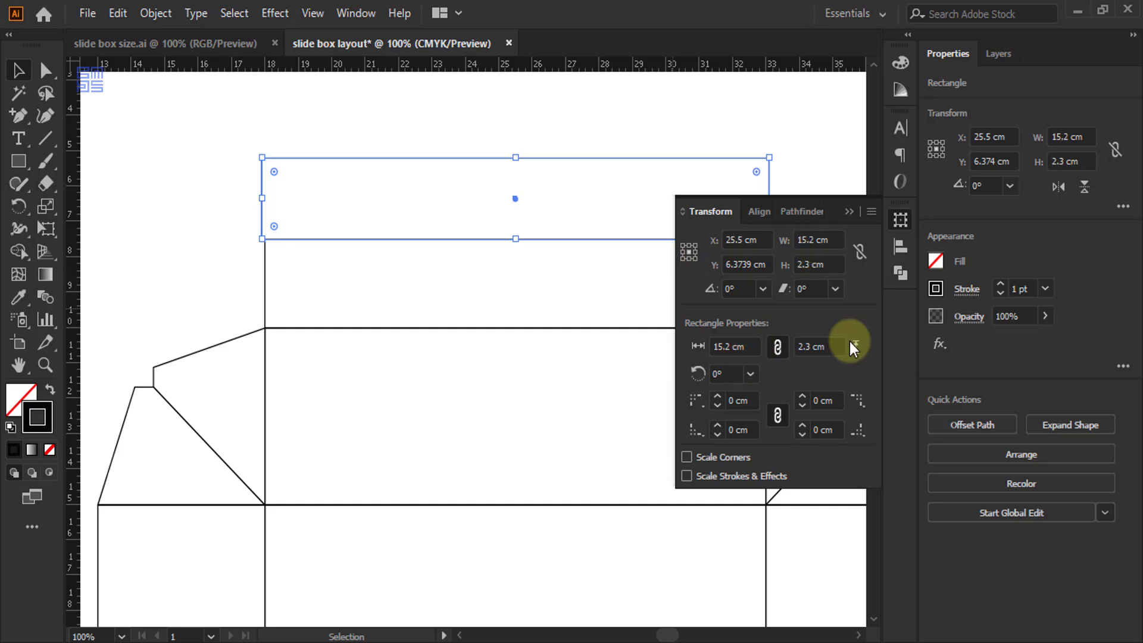
pyautogui.click(777, 244)
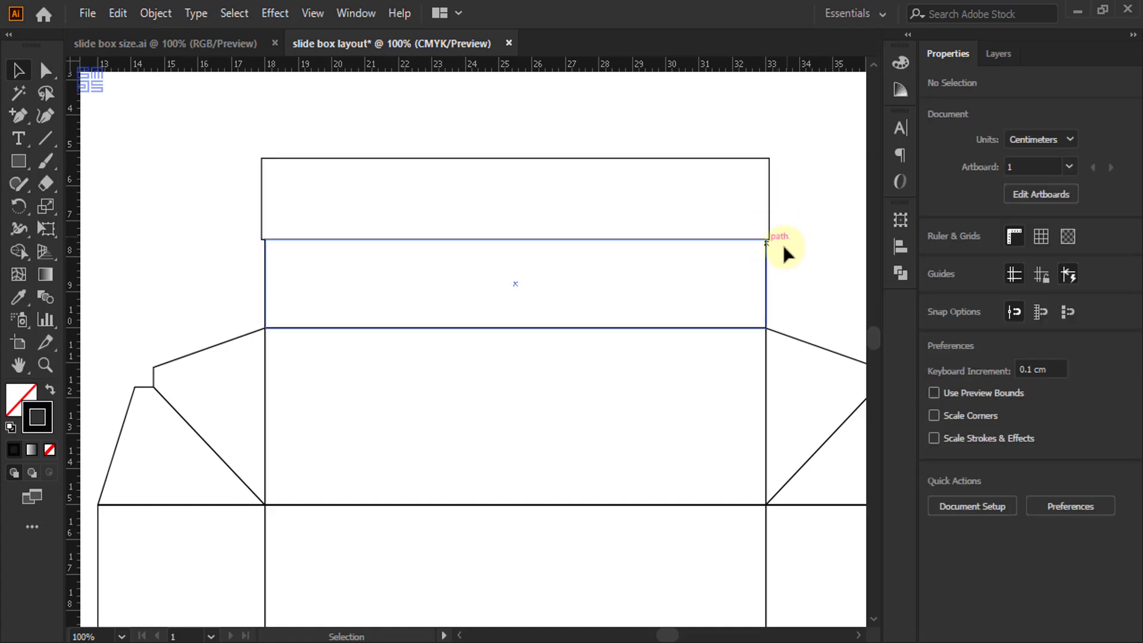
pyautogui.scroll(4, 244, 230)
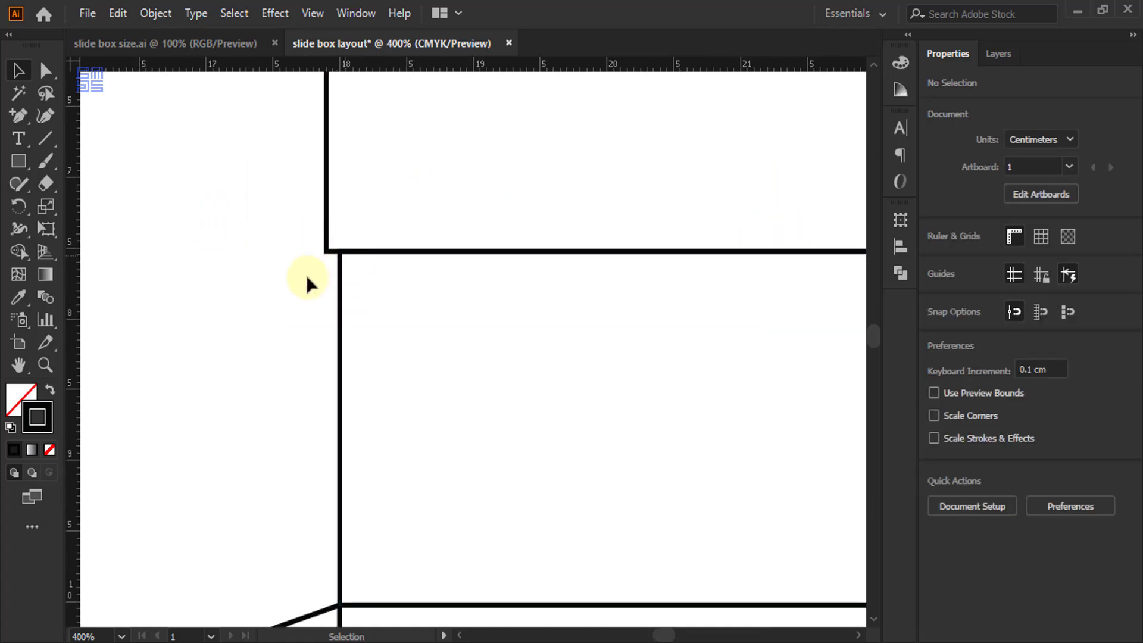
pyautogui.scroll(-4, 306, 275)
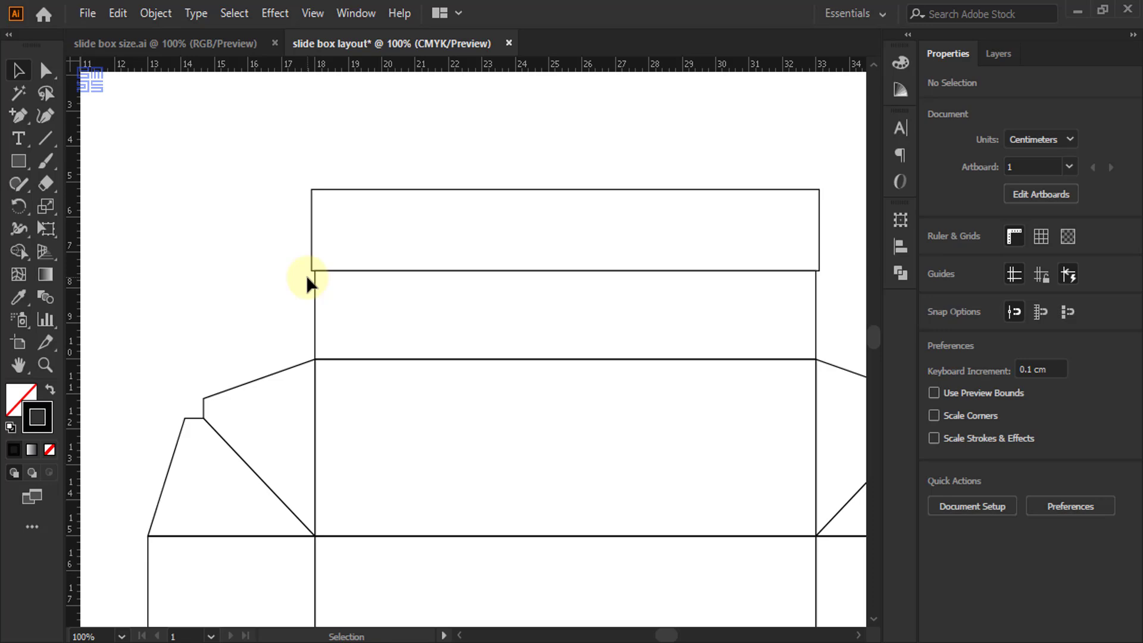
# Copy the 15.2 × 2.3 cm strip in front and flip the copy vertically about its top-middle reference point.
pyautogui.scroll(3, 362, 387)
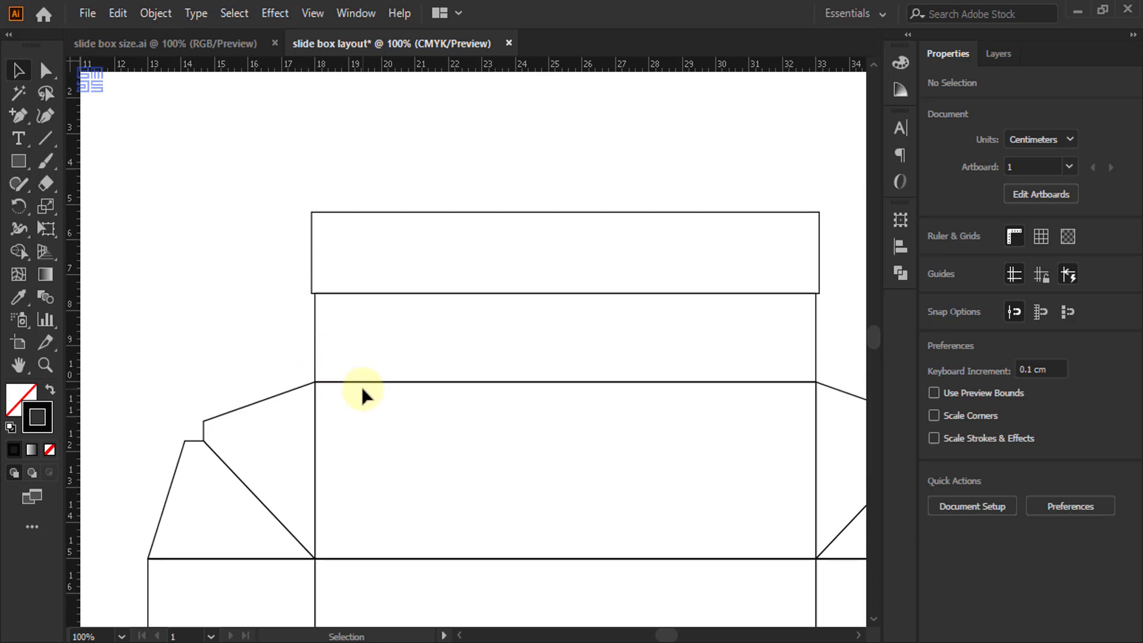
pyautogui.moveTo(505, 219); pyautogui.dragTo(628, 289)
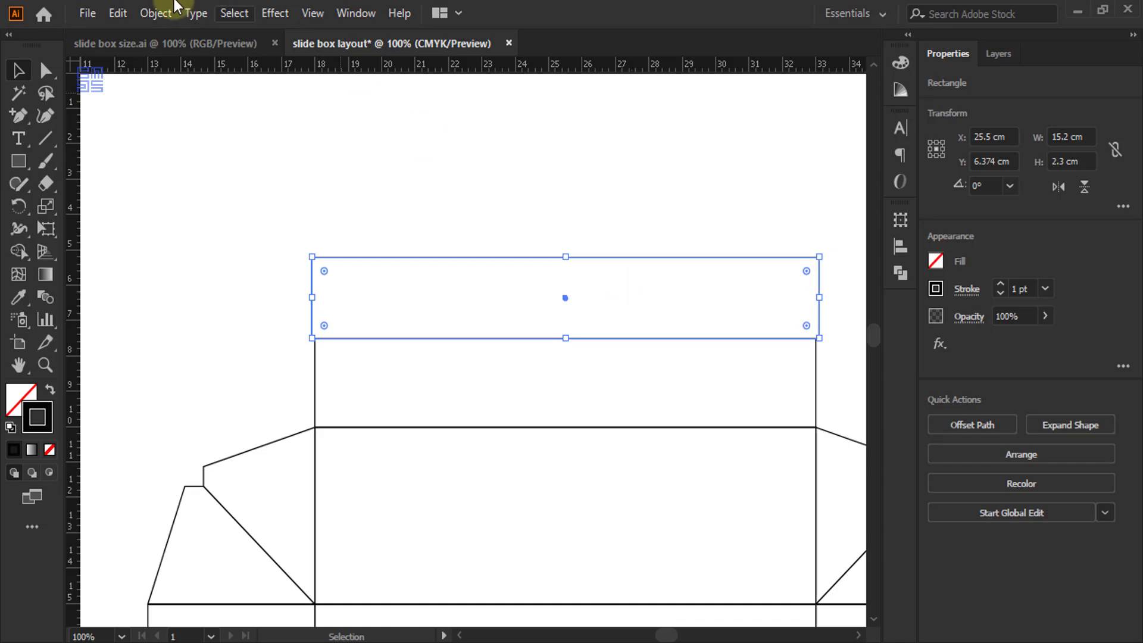
pyautogui.click(119, 14)
pyautogui.click(149, 103)
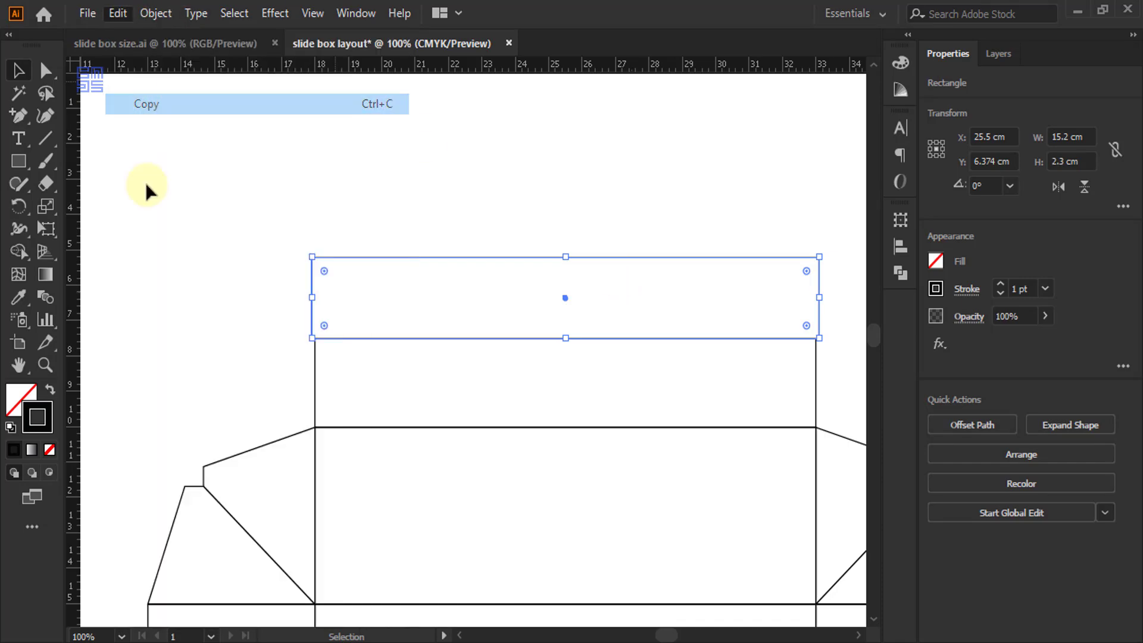
pyautogui.click(118, 14)
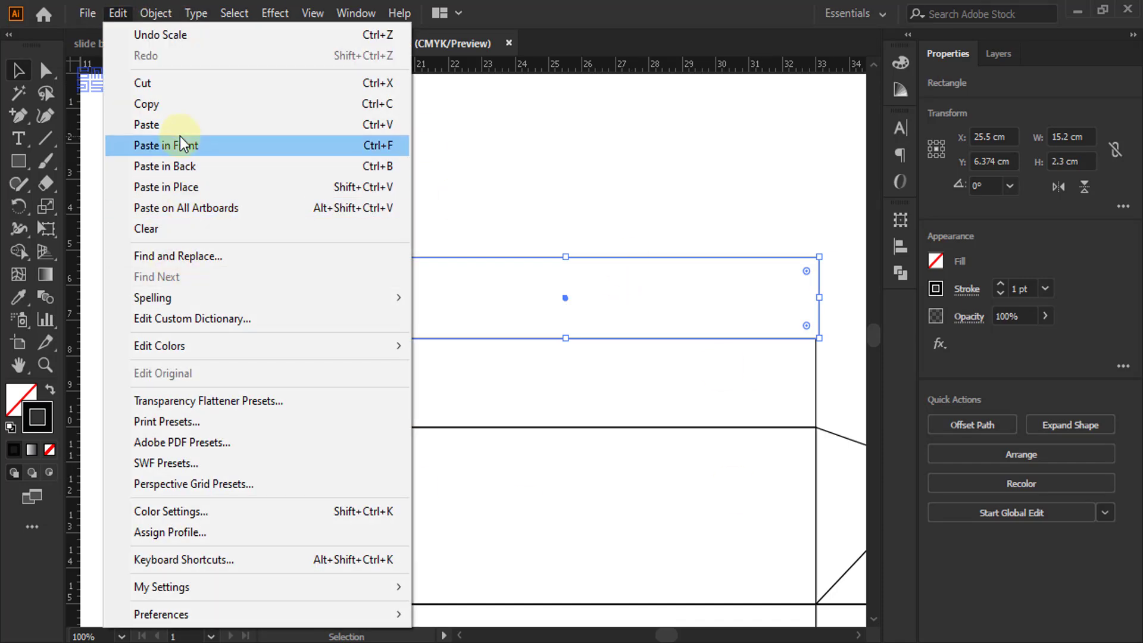
pyautogui.click(180, 146)
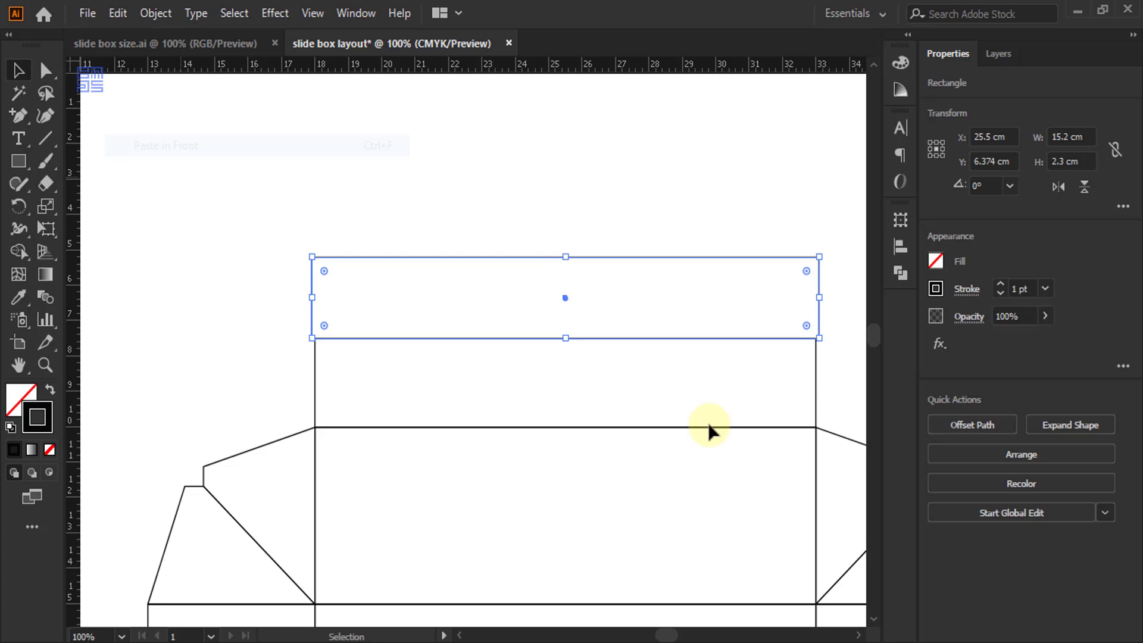
pyautogui.click(934, 143)
pyautogui.click(938, 145)
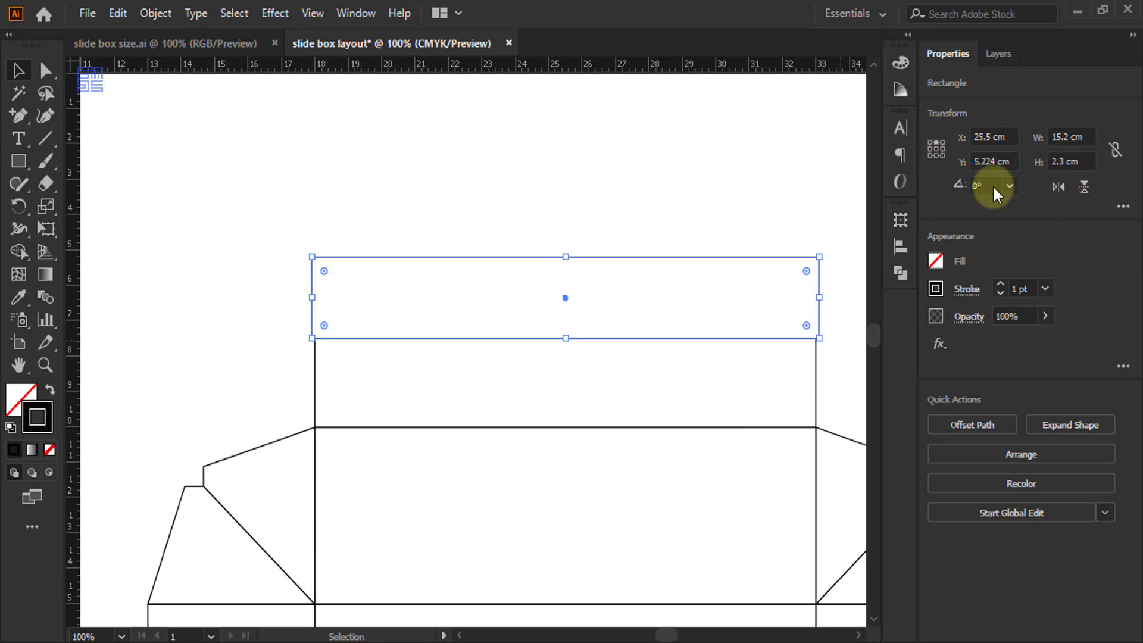
pyautogui.click(1085, 189)
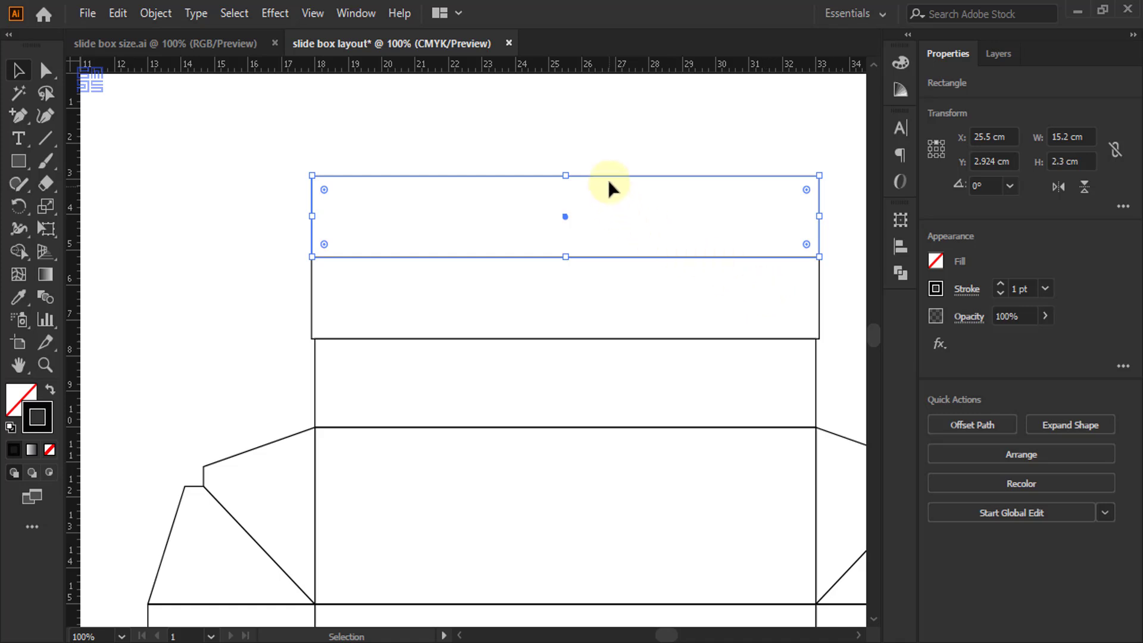
# Examine the inner back wall and floor of the box in slide box size.ai, and return to the layout document.
pyautogui.scroll(-2, 608, 180)
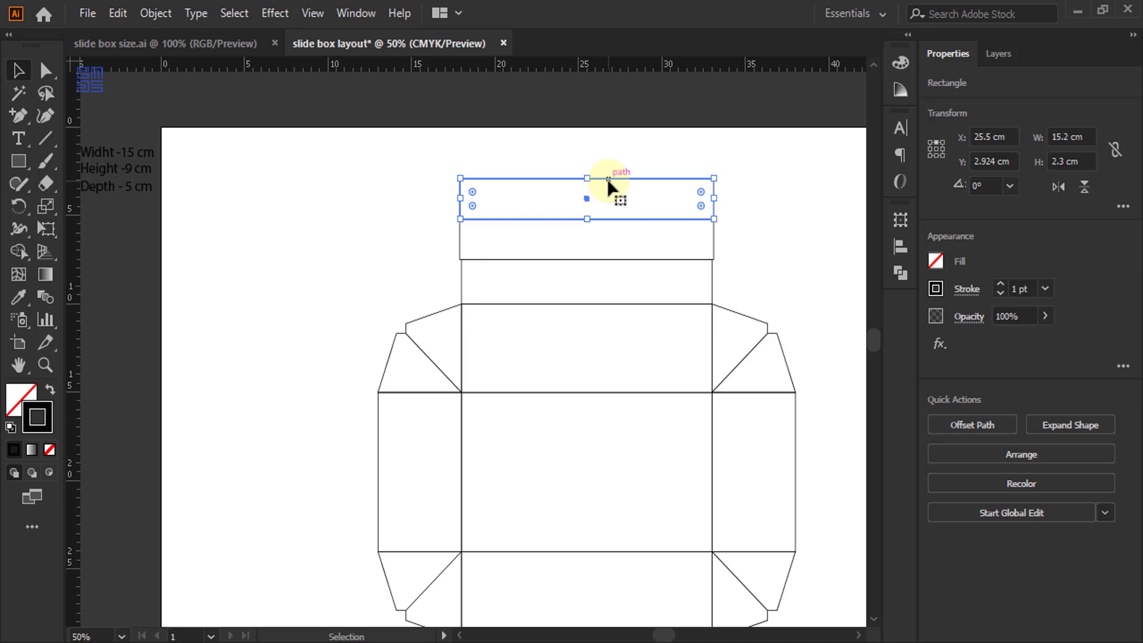
pyautogui.scroll(2, 609, 169)
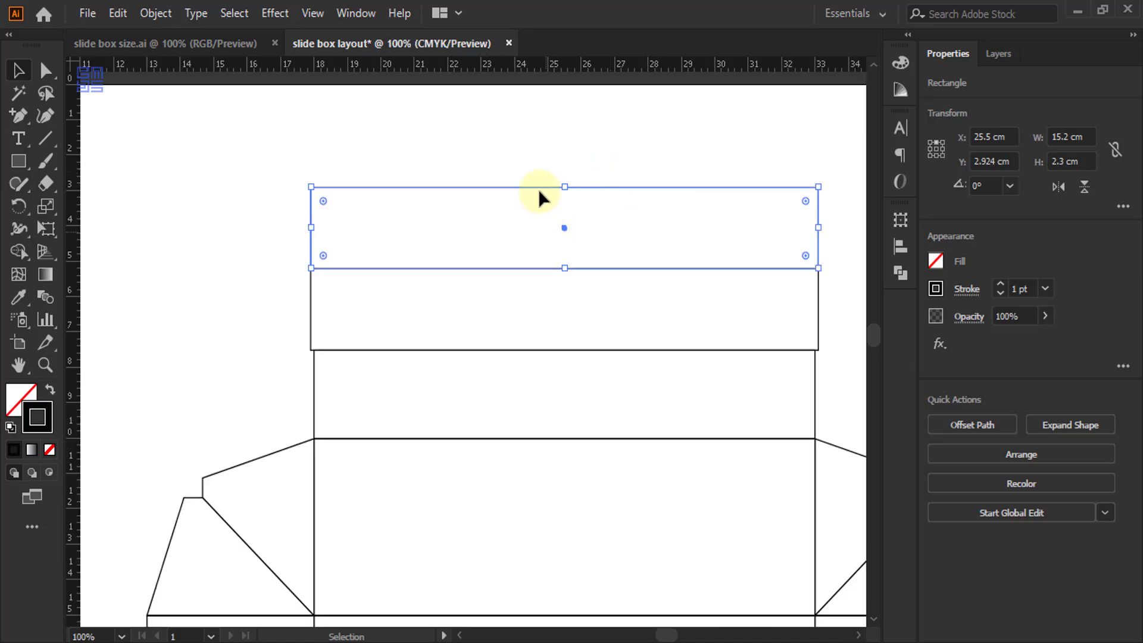
pyautogui.scroll(-1, 531, 183)
pyautogui.click(239, 40)
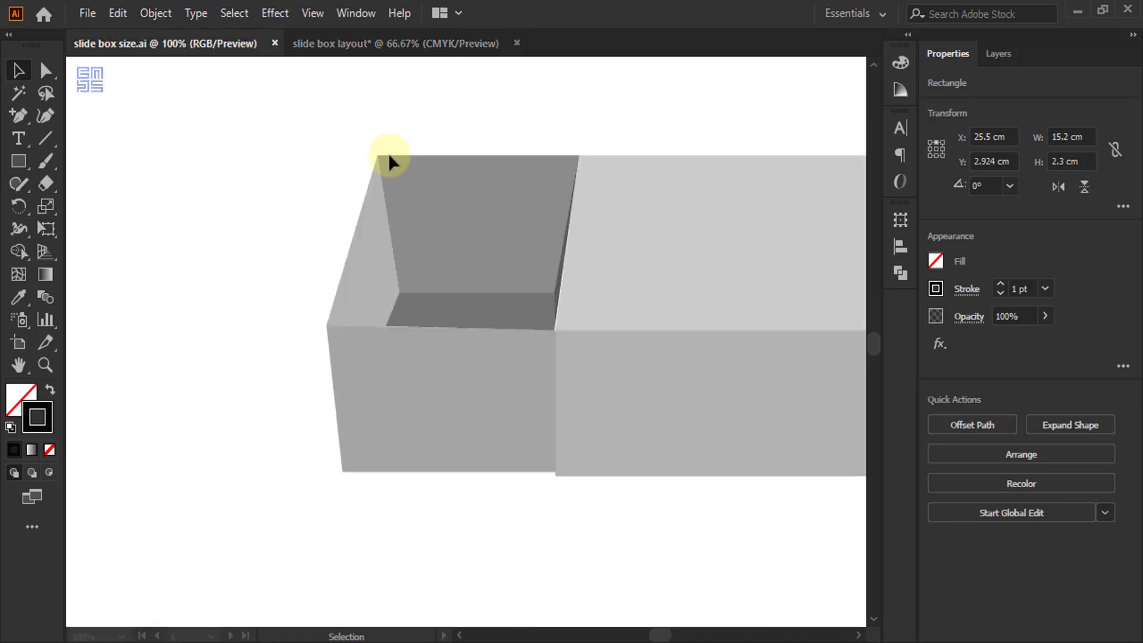
pyautogui.click(469, 168)
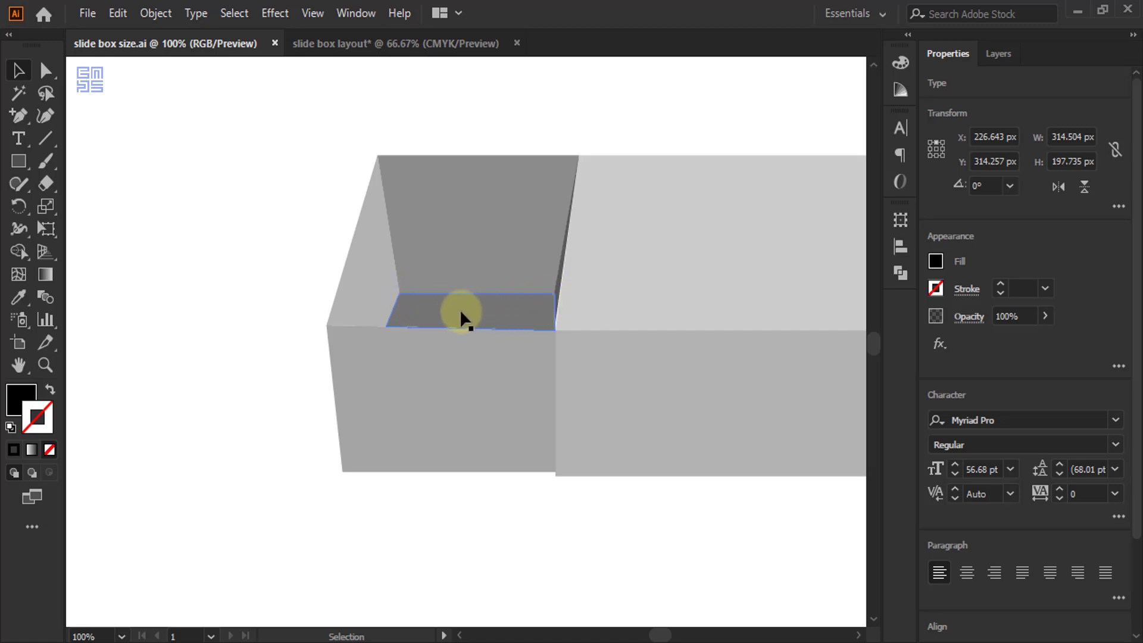
pyautogui.click(373, 42)
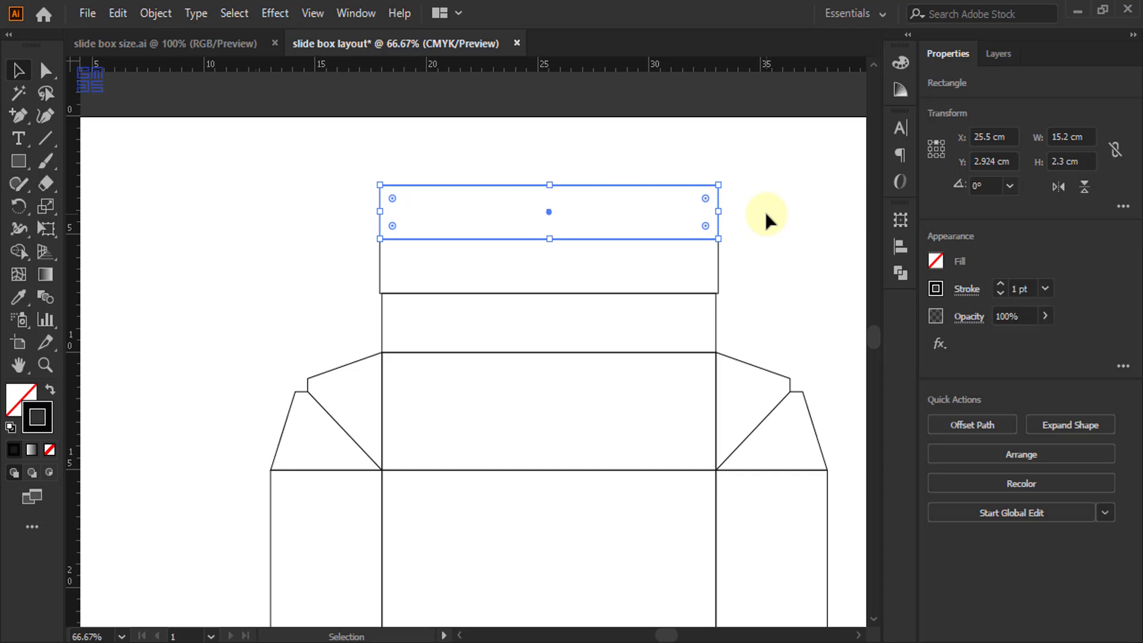
# Shorten the new uppermost strip to a height of 1 cm from its bottom-middle reference point and deselect it.
pyautogui.click(901, 221)
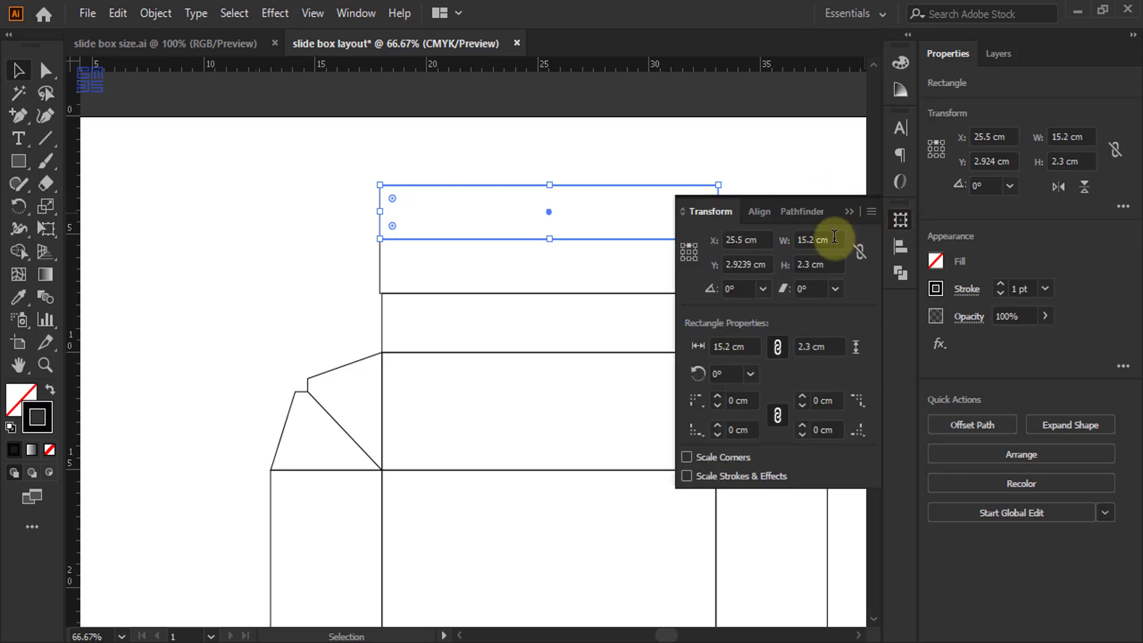
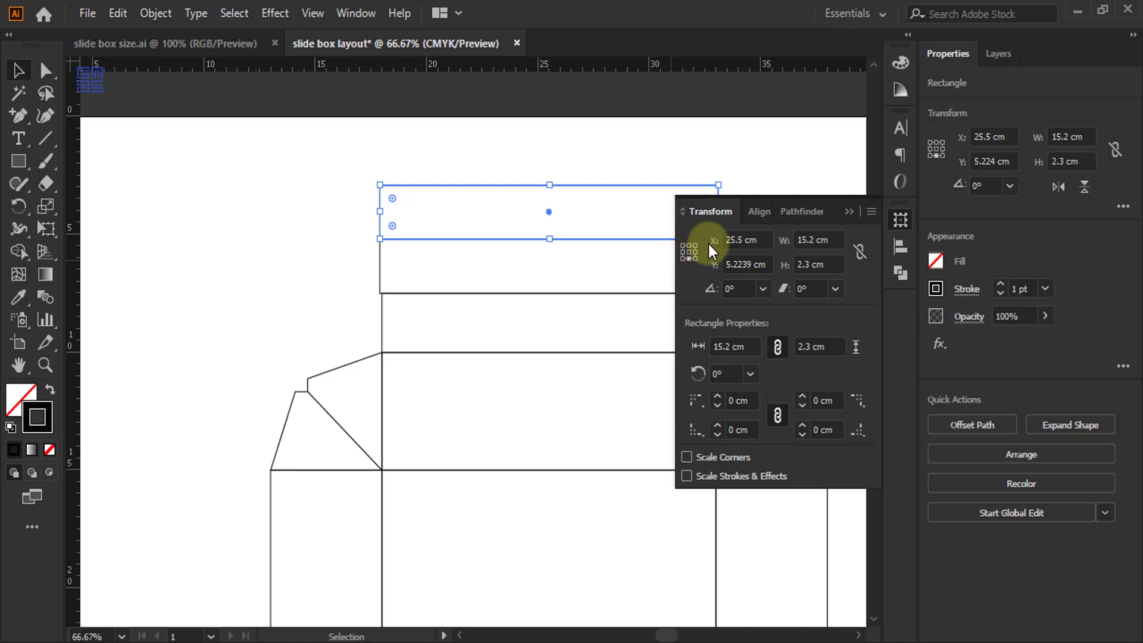
pyautogui.click(809, 264)
pyautogui.doubleClick(810, 265)
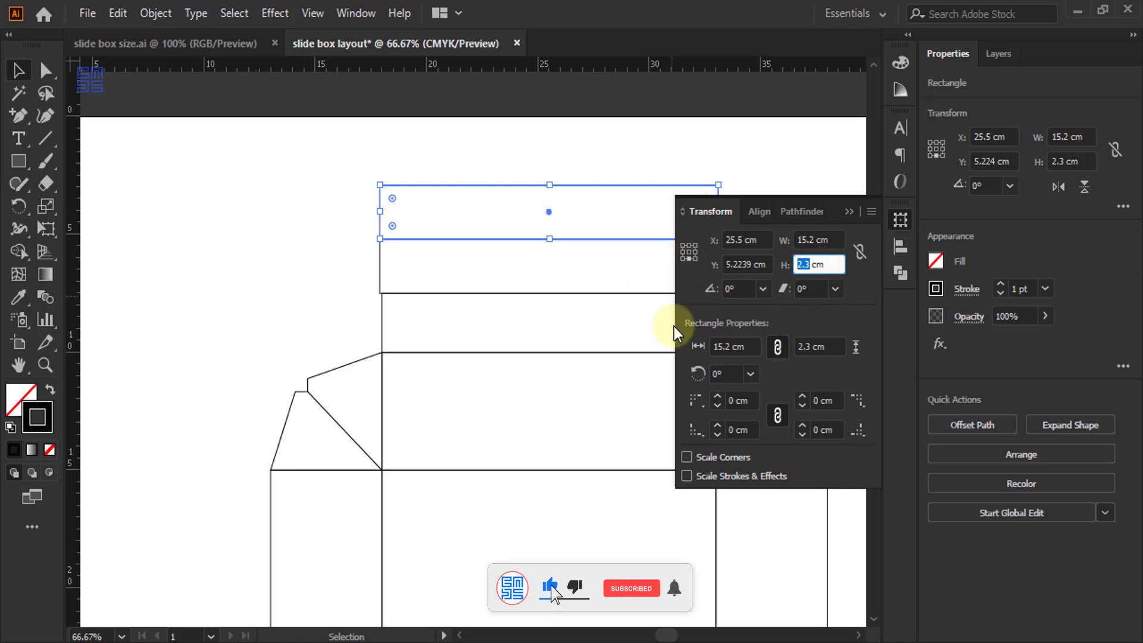
pyautogui.write('1')
pyautogui.press('Return')
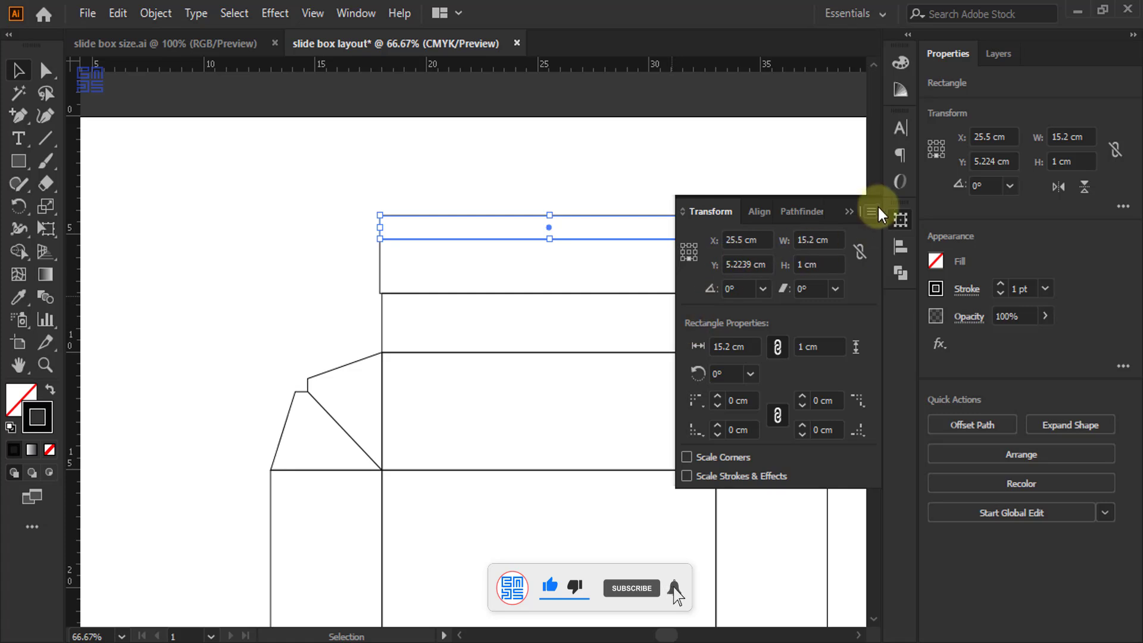
pyautogui.click(852, 208)
pyautogui.click(699, 144)
pyautogui.keyDown('alt'); pyautogui.scroll(3, 404, 219); pyautogui.keyUp('alt')
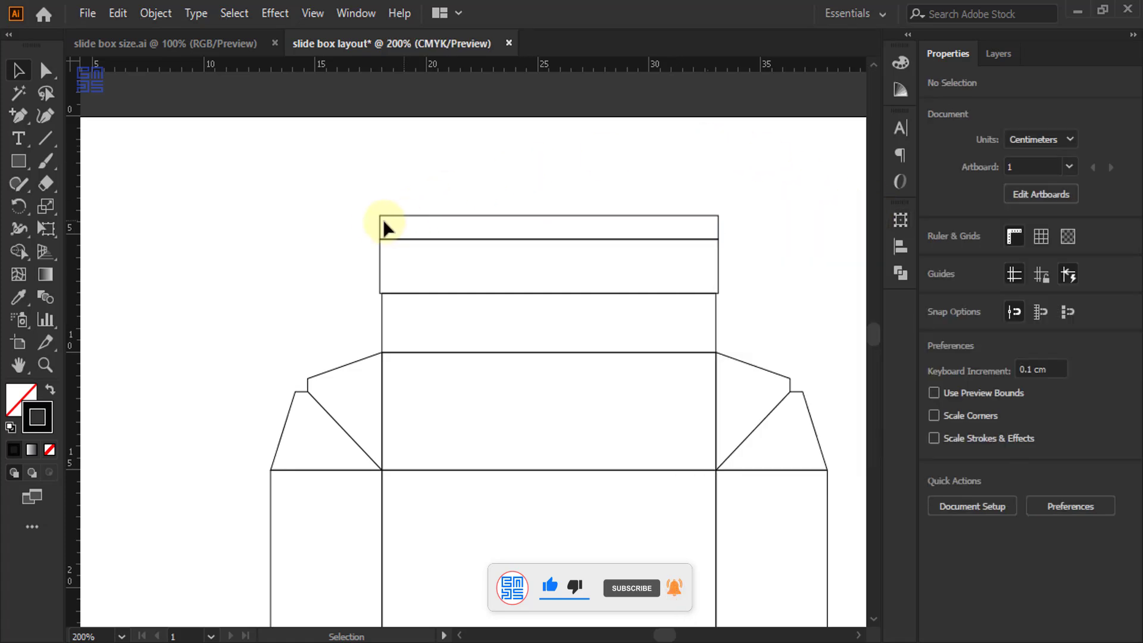
pyautogui.keyDown('alt'); pyautogui.scroll(-1, 406, 173); pyautogui.keyUp('alt')
pyautogui.scroll(-1, 395, 543)
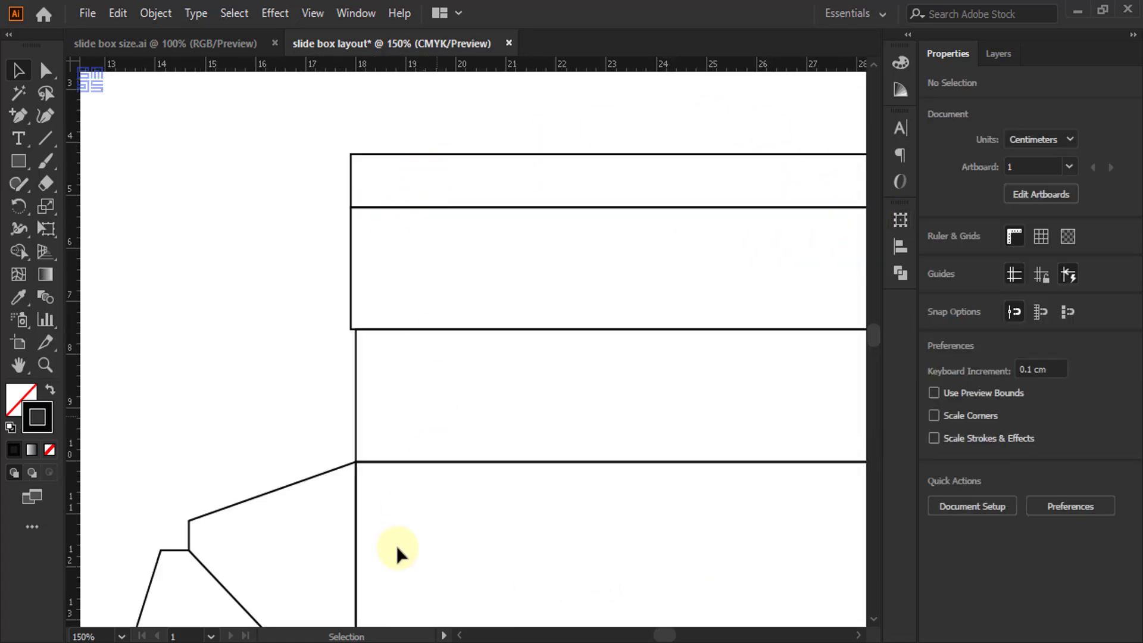
pyautogui.scroll(-4, 428, 298)
pyautogui.keyDown('alt'); pyautogui.scroll(-2, 405, 357); pyautogui.keyUp('alt')
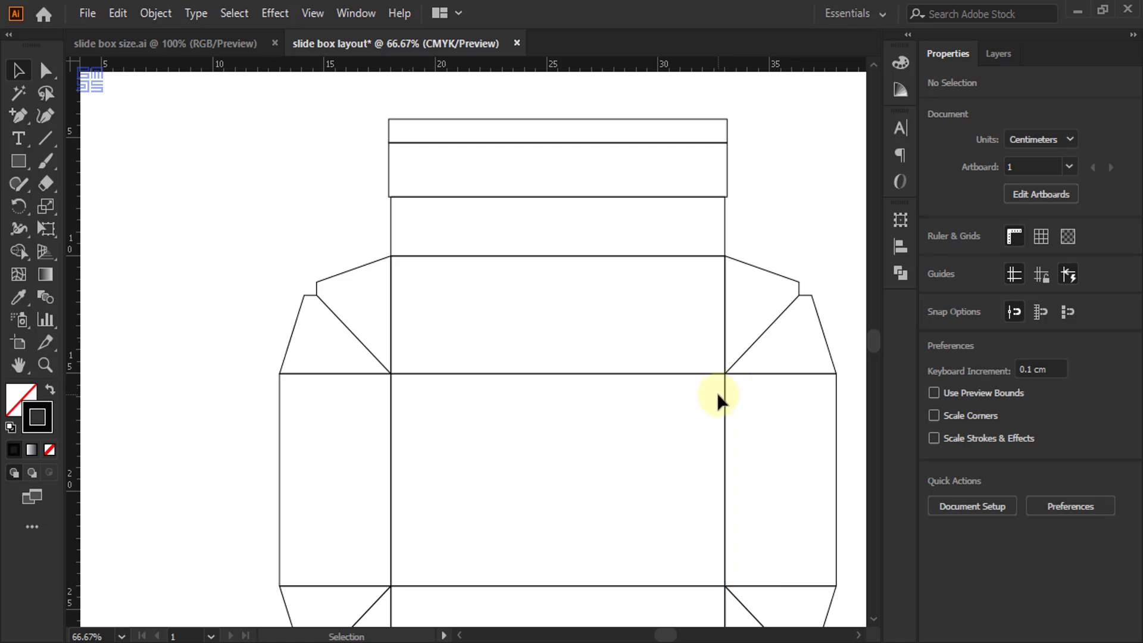
pyautogui.keyDown('alt'); pyautogui.scroll(2, 420, 100); pyautogui.keyUp('alt')
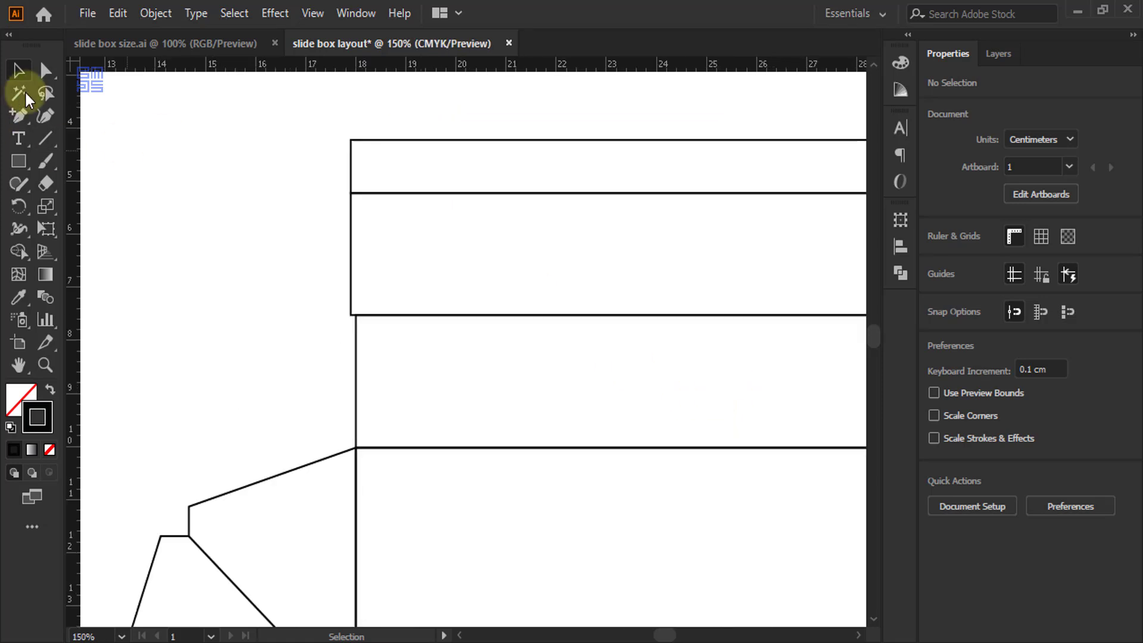
# Move the uppermost strip's top-left corner point 0.3 cm inward to X 18.2 cm to slant that end.
pyautogui.click(46, 71)
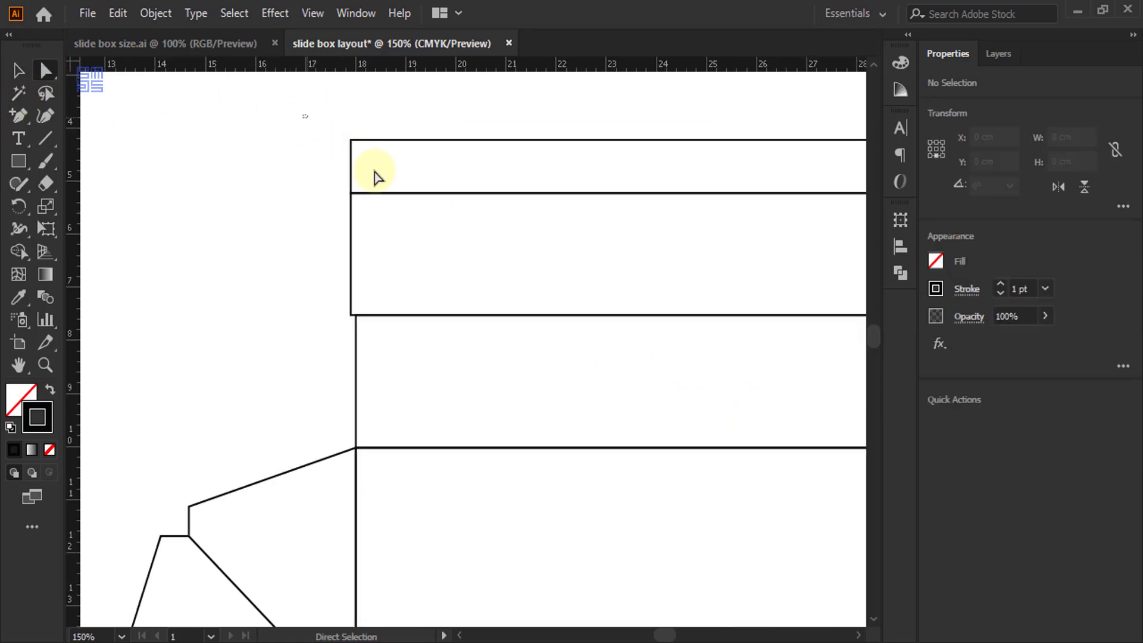
pyautogui.moveTo(303, 115); pyautogui.dragTo(370, 153)
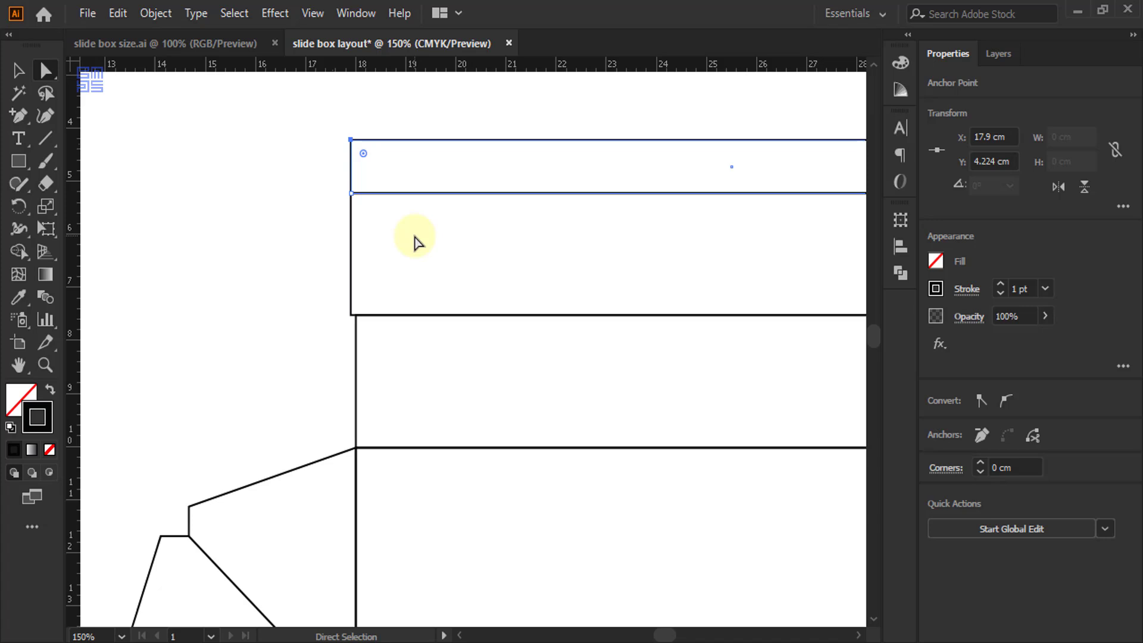
pyautogui.press('Right')
pyautogui.press('Right')
pyautogui.press('Right')
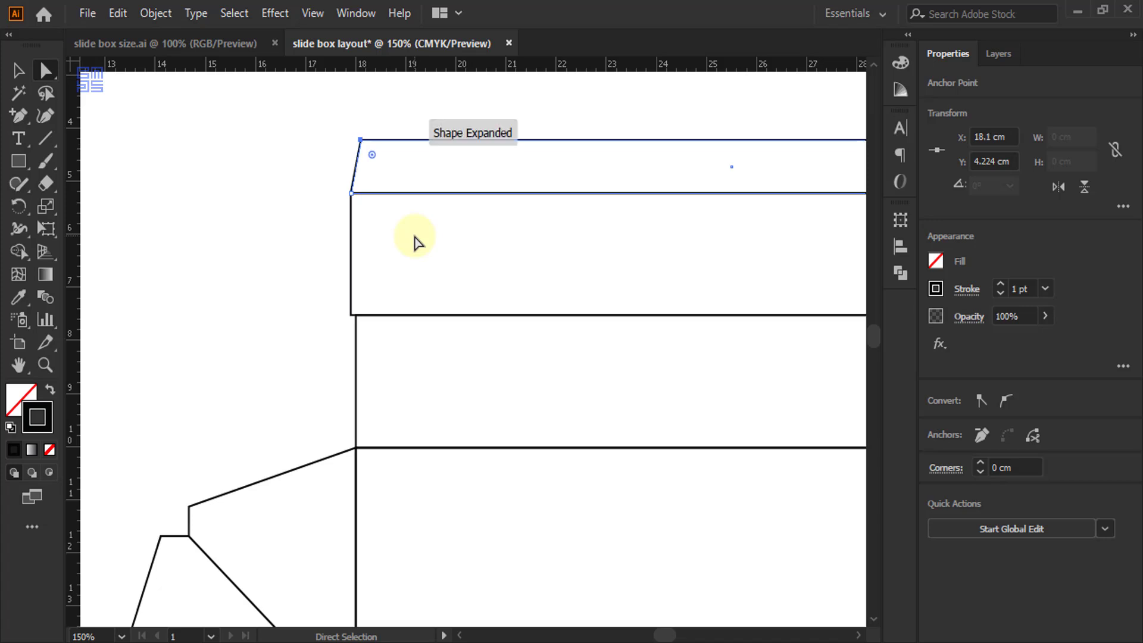
# Move the uppermost strip's top-right corner point 0.3 cm inward to X 32.8 cm and deselect the strip.
pyautogui.scroll(-2, 296, 183)
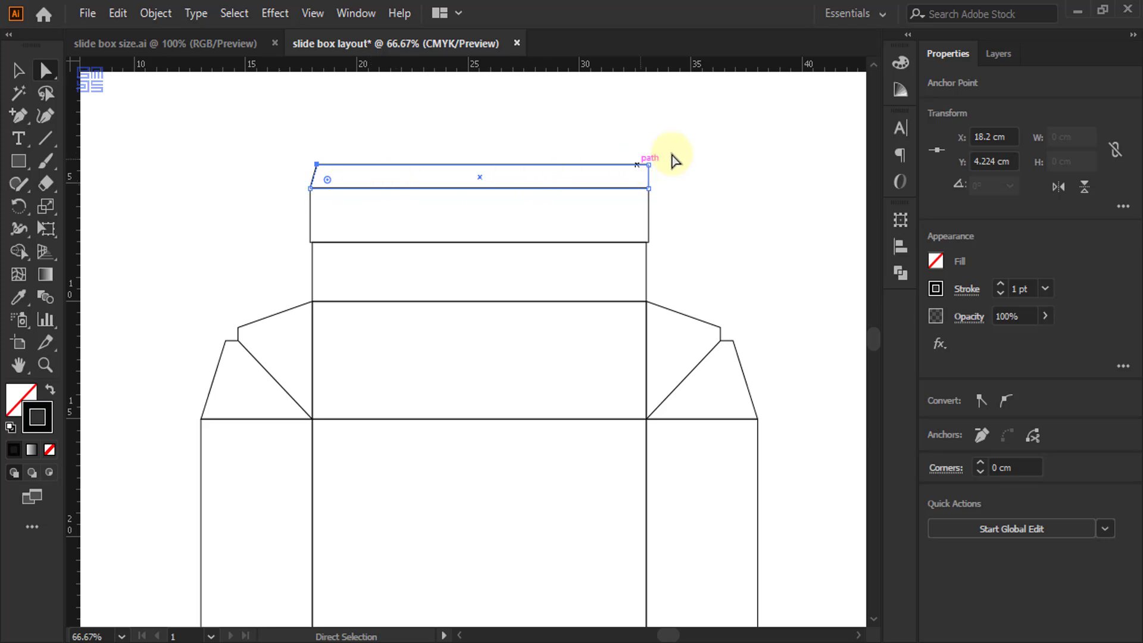
pyautogui.scroll(2, 663, 172)
pyautogui.moveTo(656, 164); pyautogui.dragTo(596, 207)
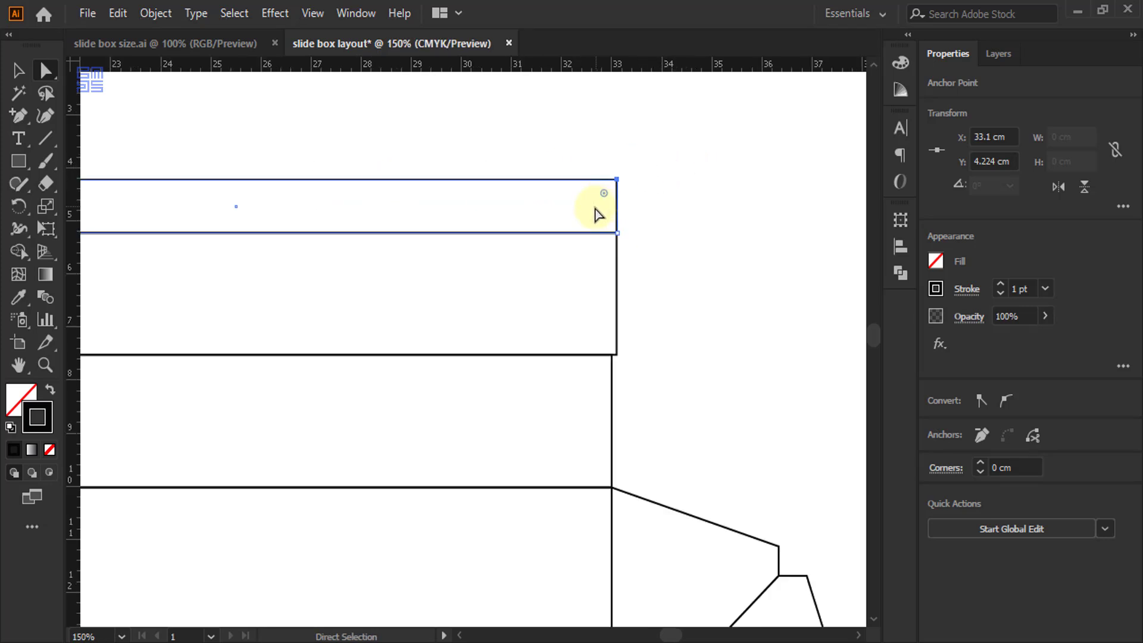
pyautogui.press('Left')
pyautogui.press('Left')
pyautogui.press('Left')
pyautogui.press('Left')
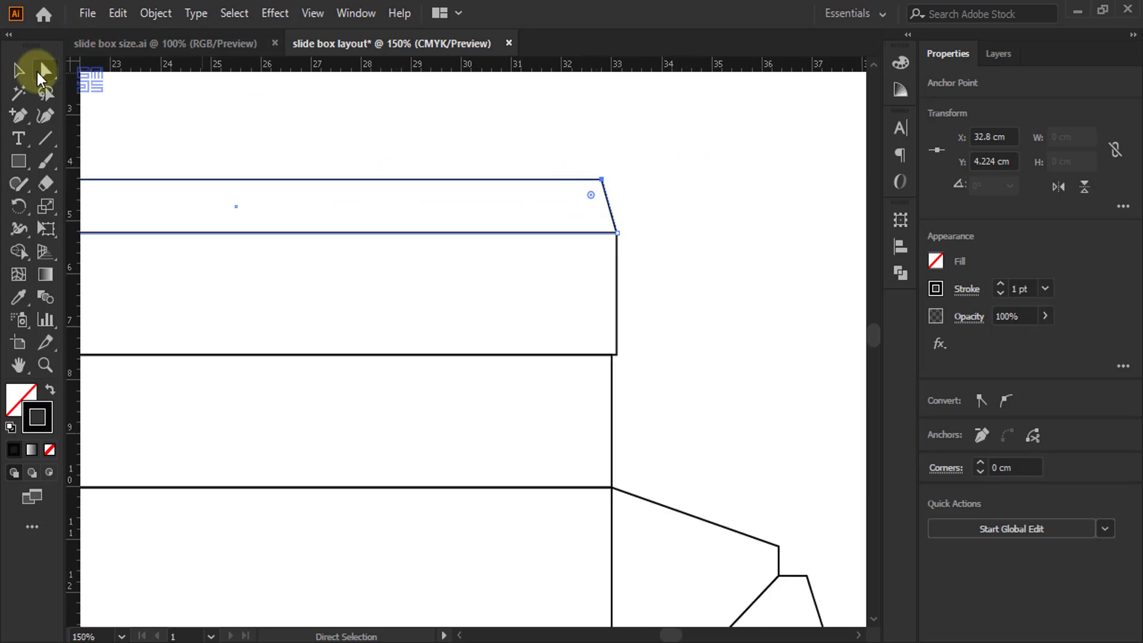
pyautogui.click(19, 70)
pyautogui.click(640, 137)
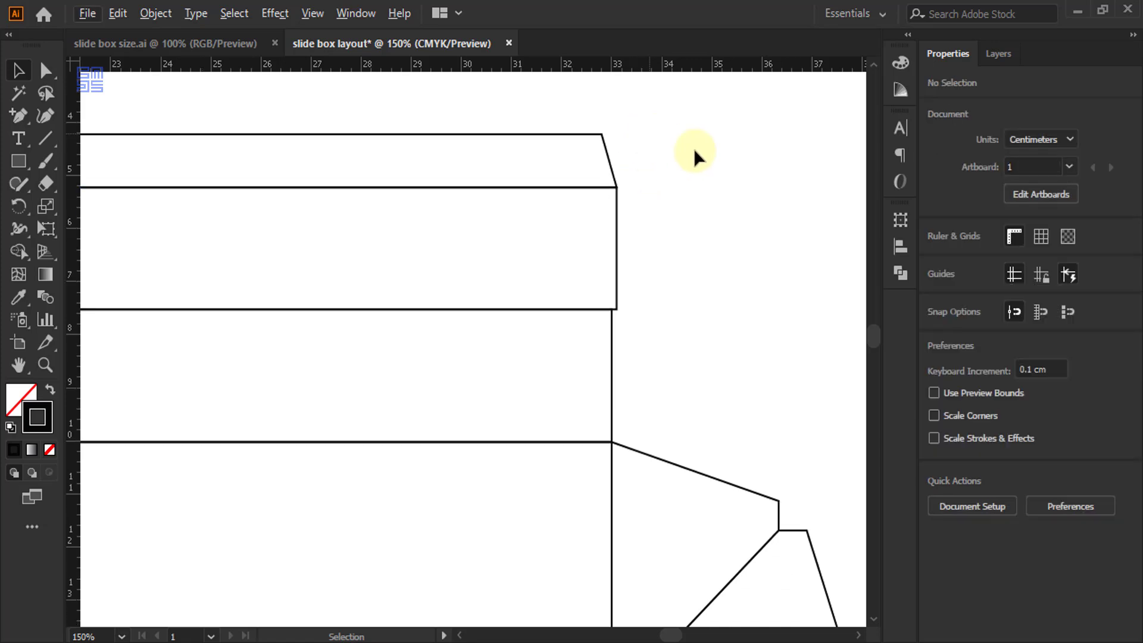
# Unite the two rectangular strips below the tapered strip into a single shape and deselect it.
pyautogui.scroll(-1, 720, 156)
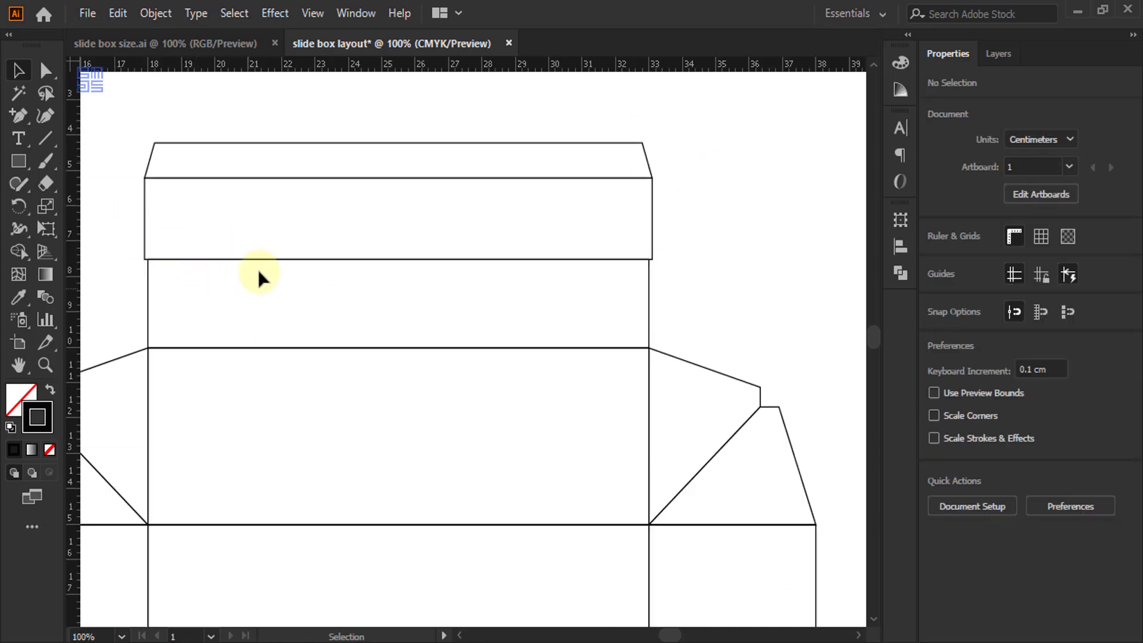
pyautogui.scroll(-1, 541, 204)
pyautogui.moveTo(323, 208); pyautogui.dragTo(431, 245)
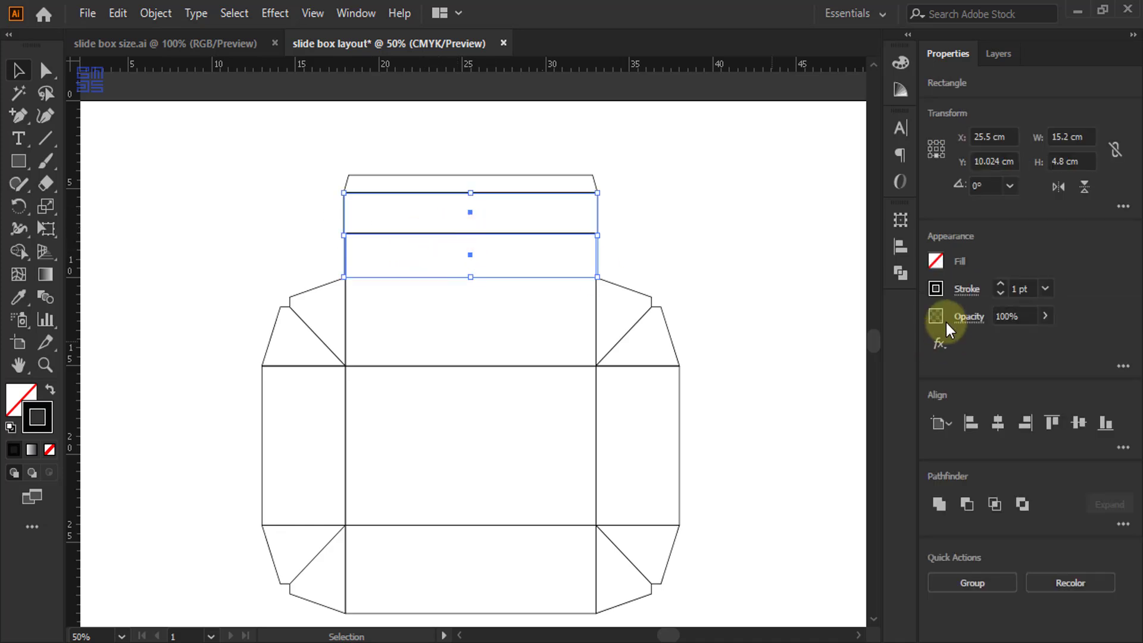
pyautogui.click(902, 273)
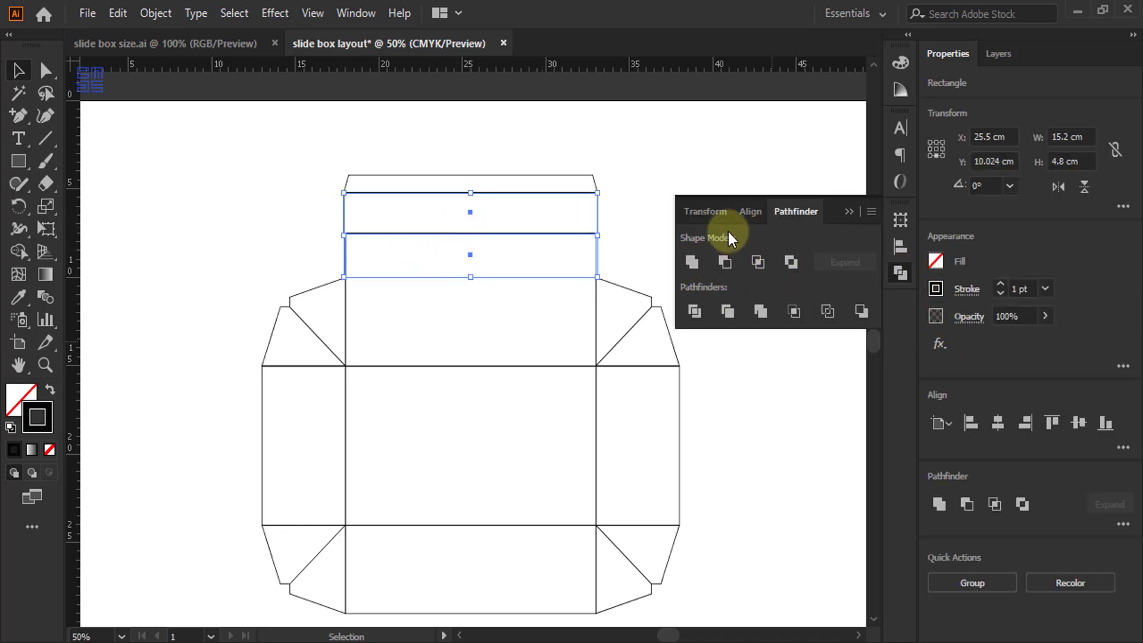
pyautogui.click(692, 263)
pyautogui.click(849, 214)
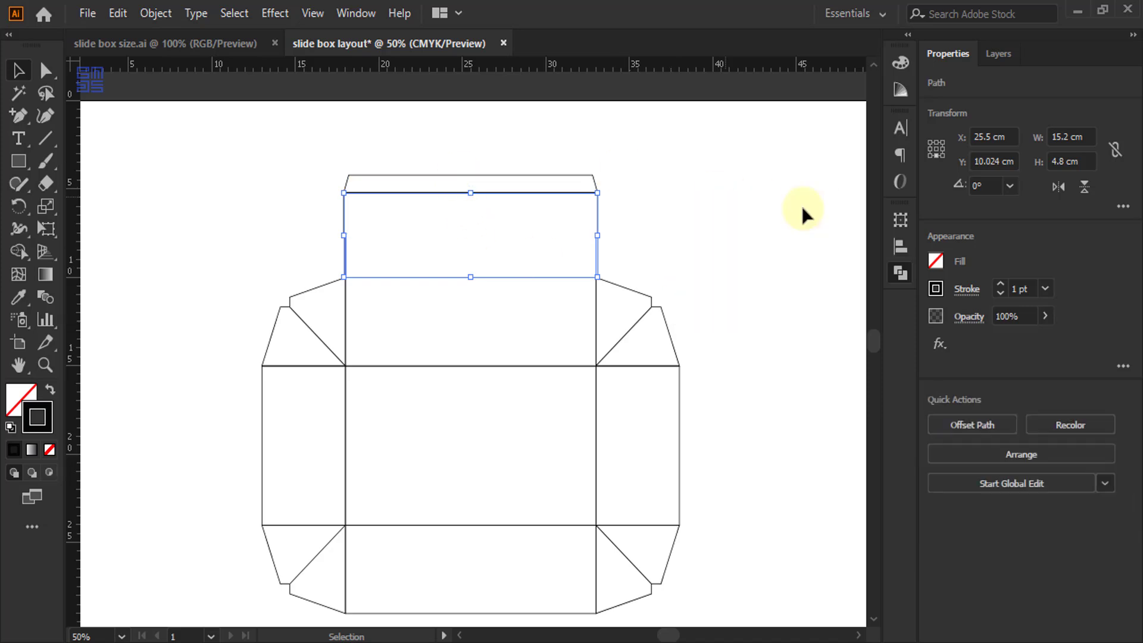
pyautogui.click(747, 171)
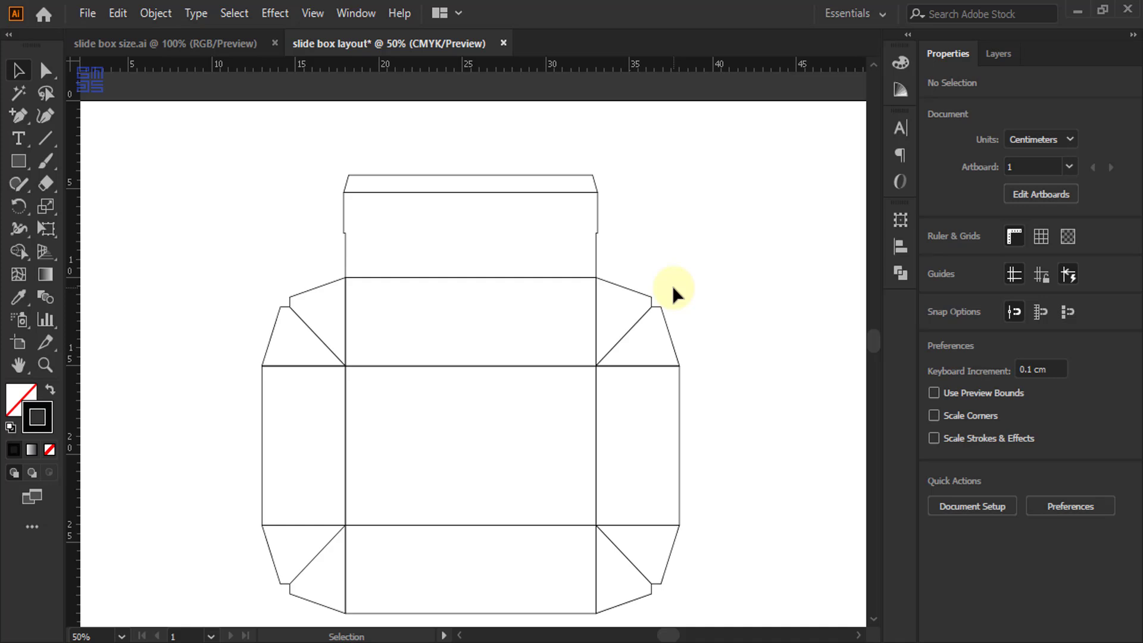
# Group the tapered strip with the united panel below it and place a copy straight down beneath the box layout.
pyautogui.moveTo(287, 144); pyautogui.dragTo(603, 237)
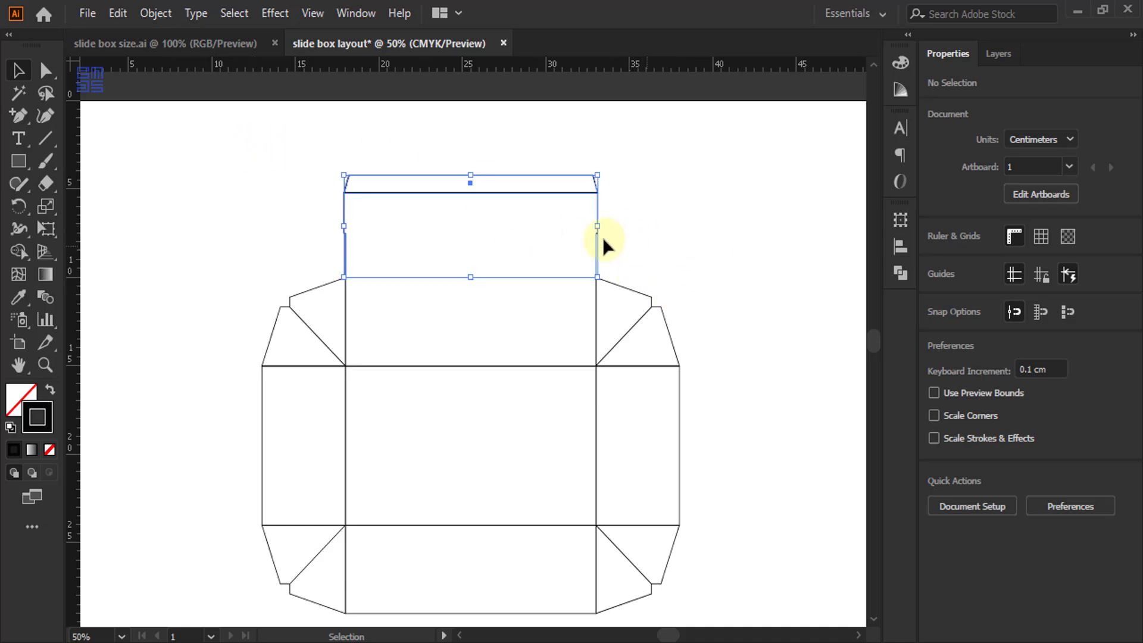
pyautogui.scroll(-1, 466, 99)
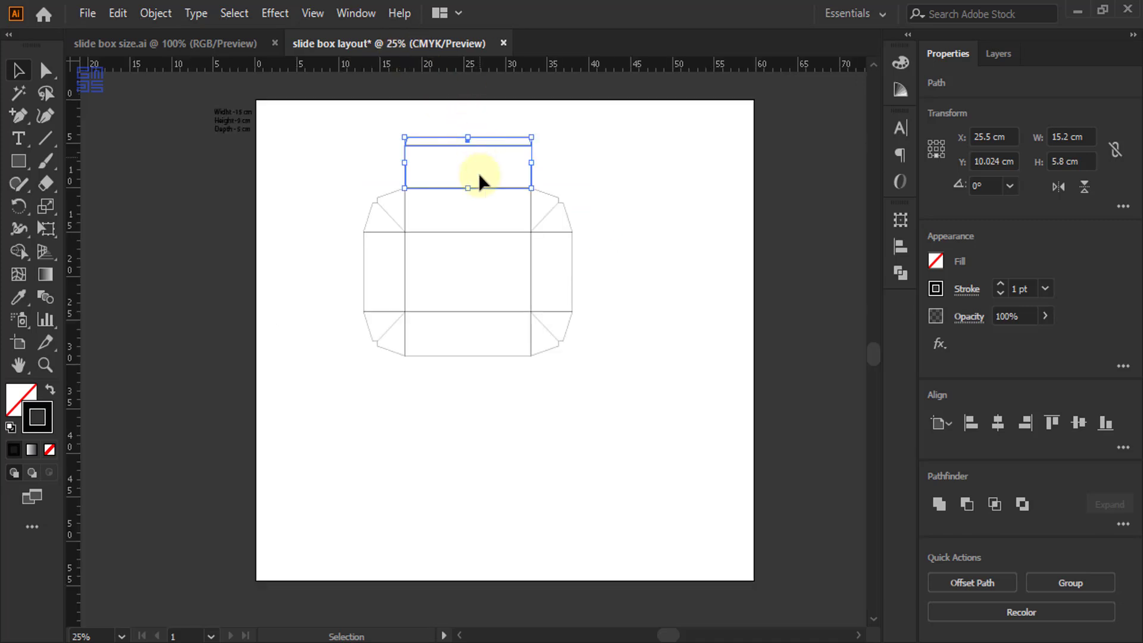
pyautogui.hotkey('ctrl', 'g')
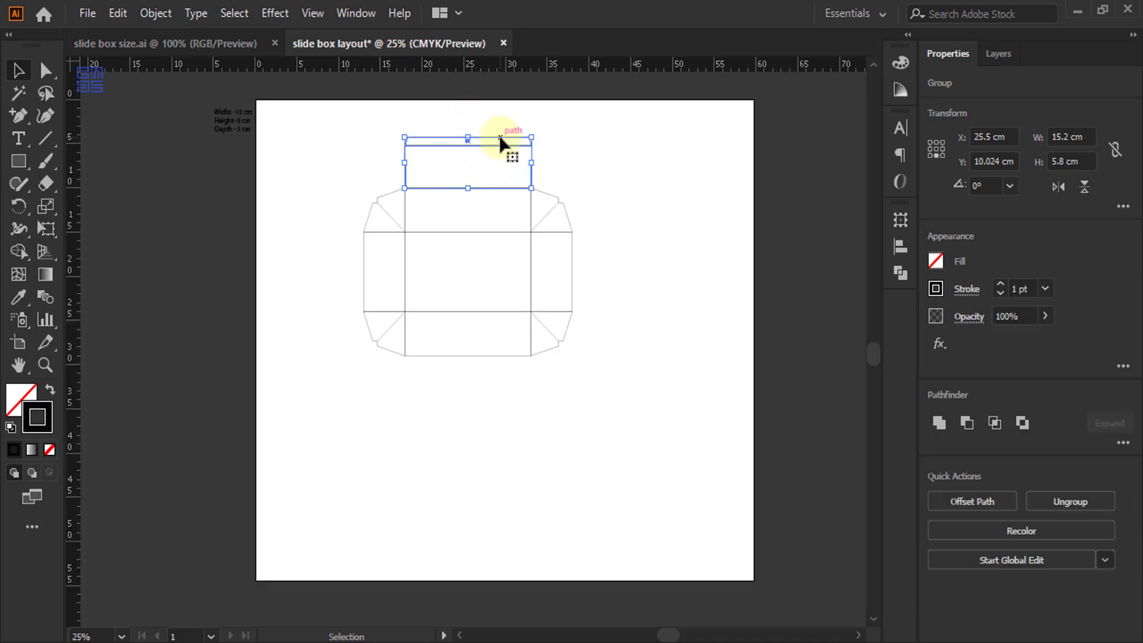
pyautogui.moveTo(500, 138); pyautogui.dragTo(480, 403)
pyautogui.scroll(2, 480, 403)
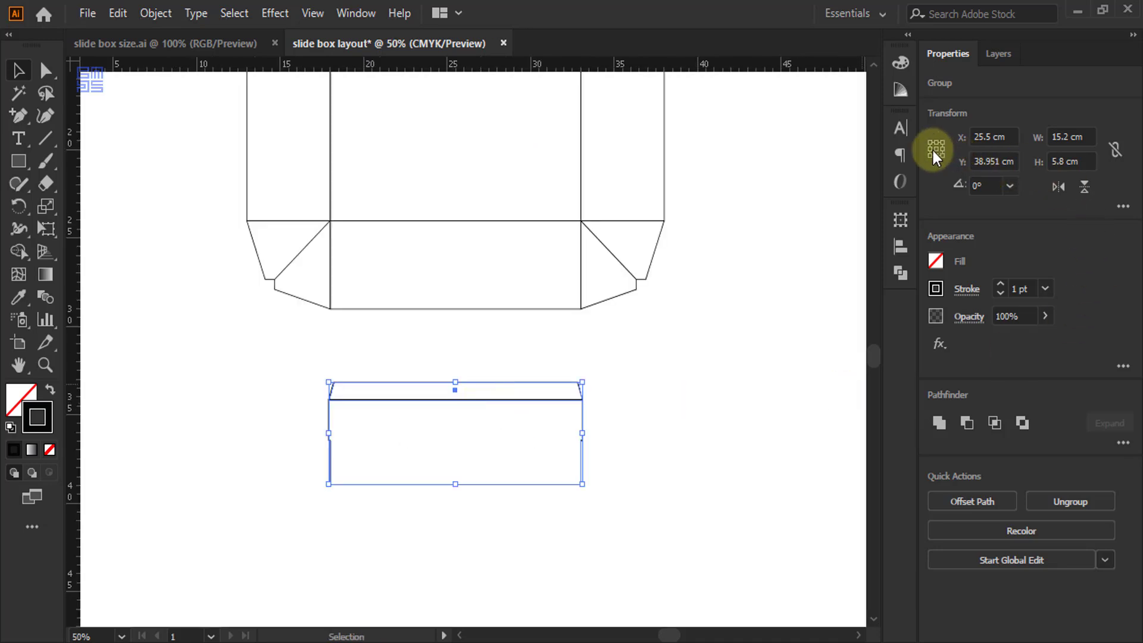
# Flip the copied flap group vertically about its centre and move it up against the lower edge of the lower wall panel.
pyautogui.click(935, 150)
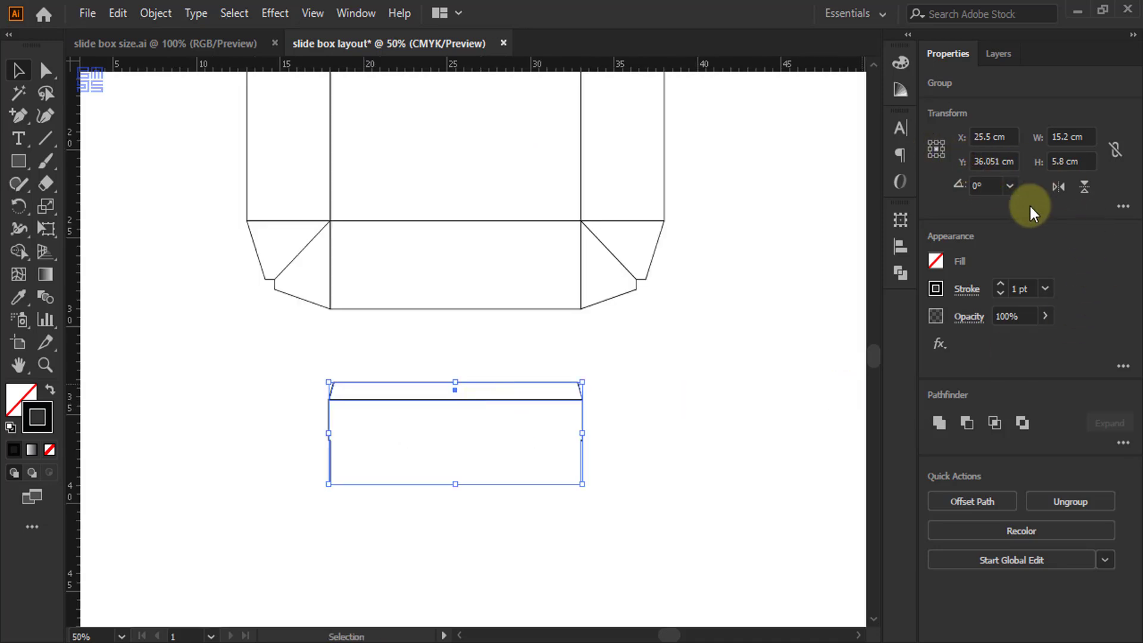
pyautogui.click(1085, 187)
pyautogui.scroll(3, 432, 398)
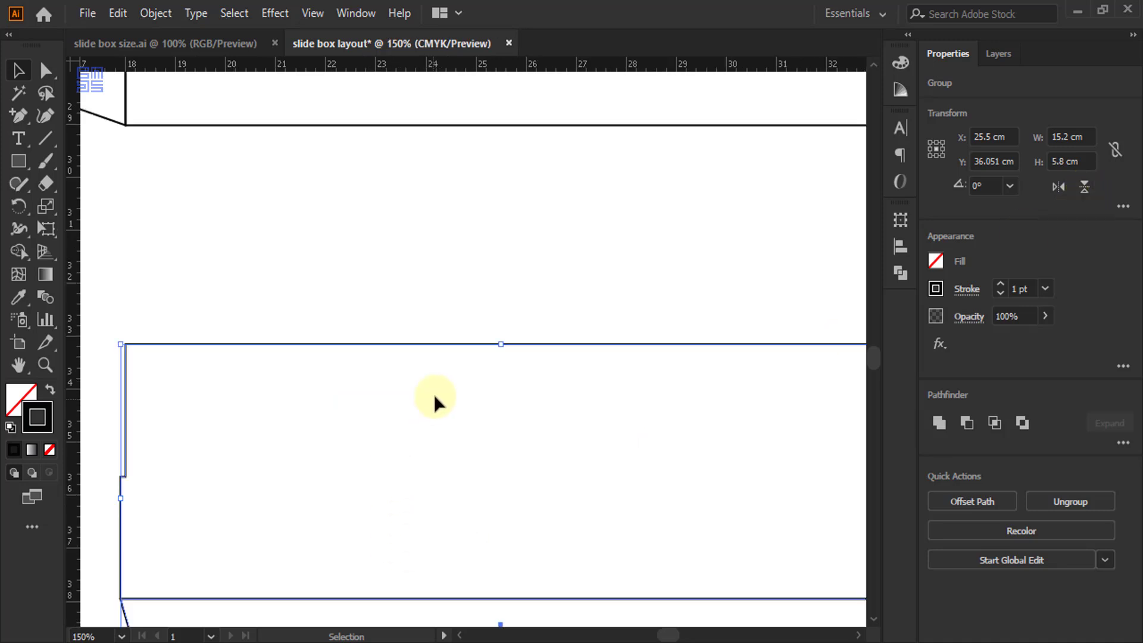
pyautogui.scroll(-1, 427, 391)
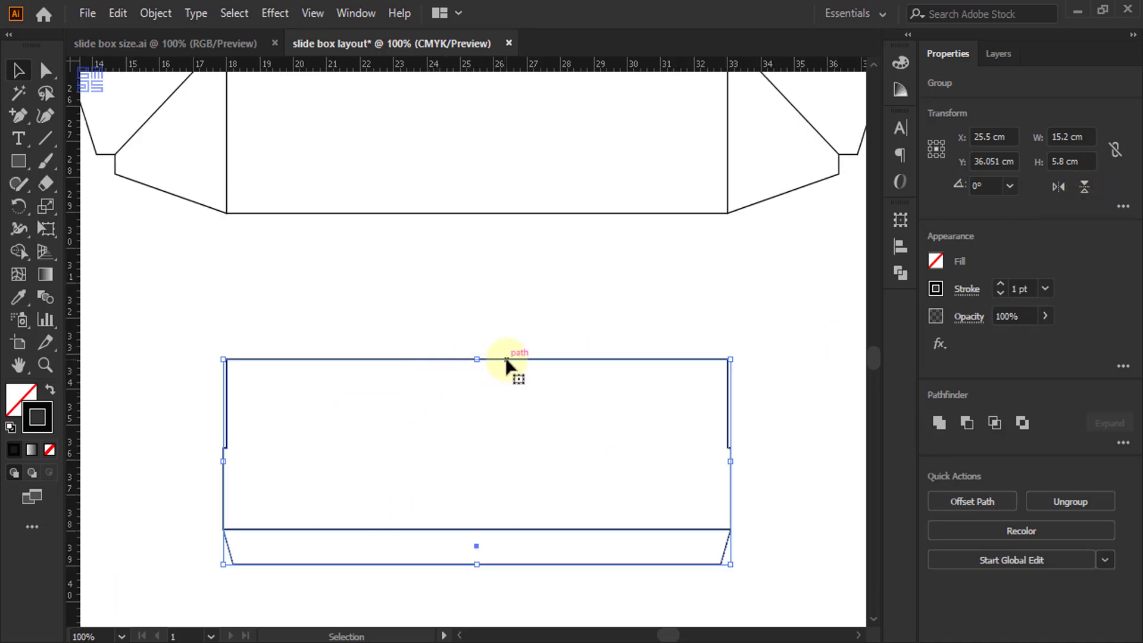
pyautogui.moveTo(504, 358); pyautogui.dragTo(506, 212)
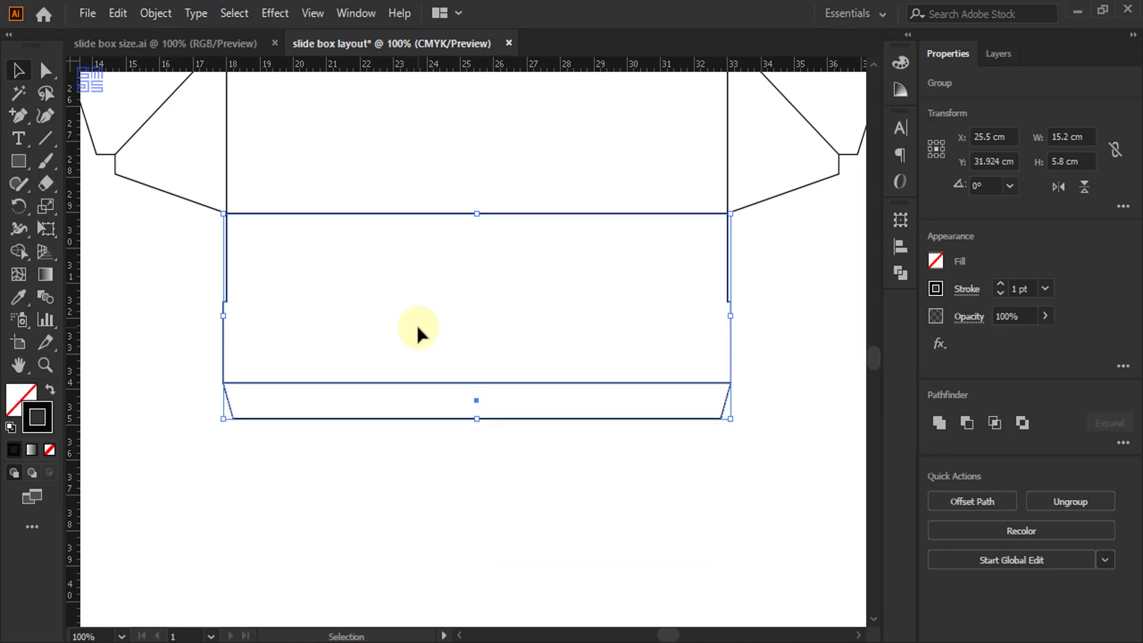
# Flip the copied flap group vertically again and bottom-align it to the lower wall panel as the key object.
pyautogui.scroll(-1, 413, 444)
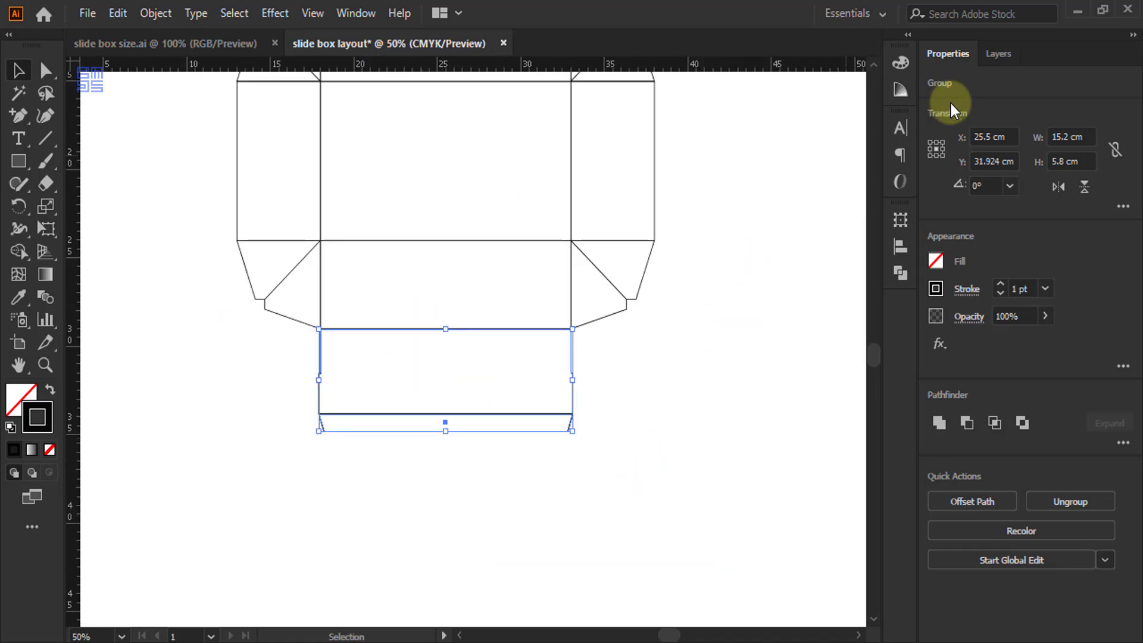
pyautogui.click(1085, 188)
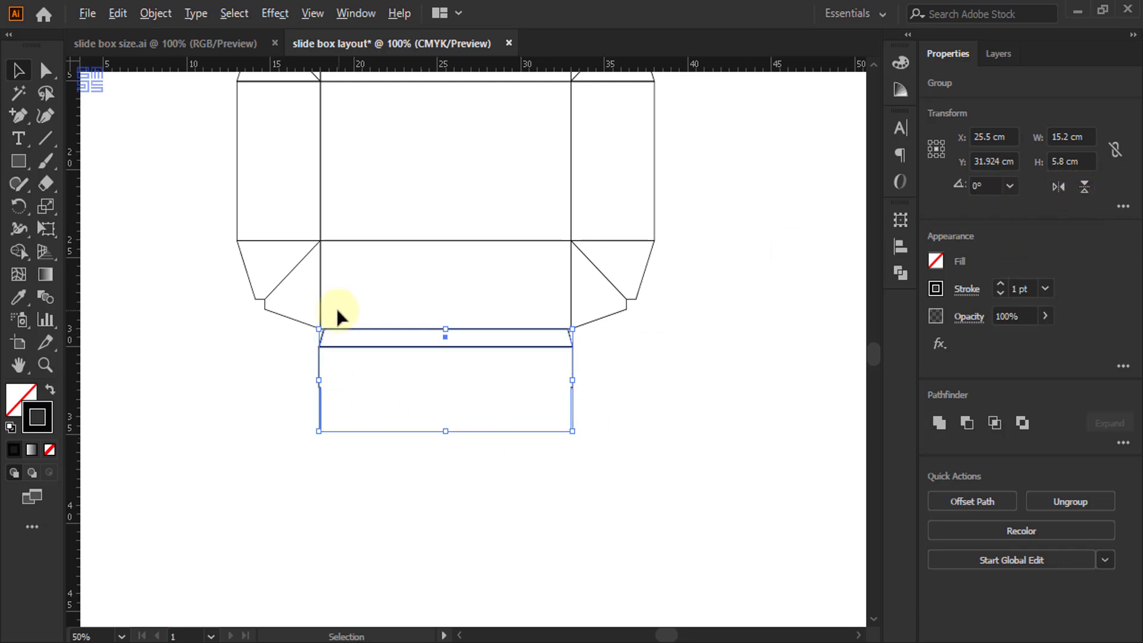
pyautogui.scroll(1, 337, 309)
pyautogui.keyDown('shift'); pyautogui.click(444, 172); pyautogui.keyUp('shift')
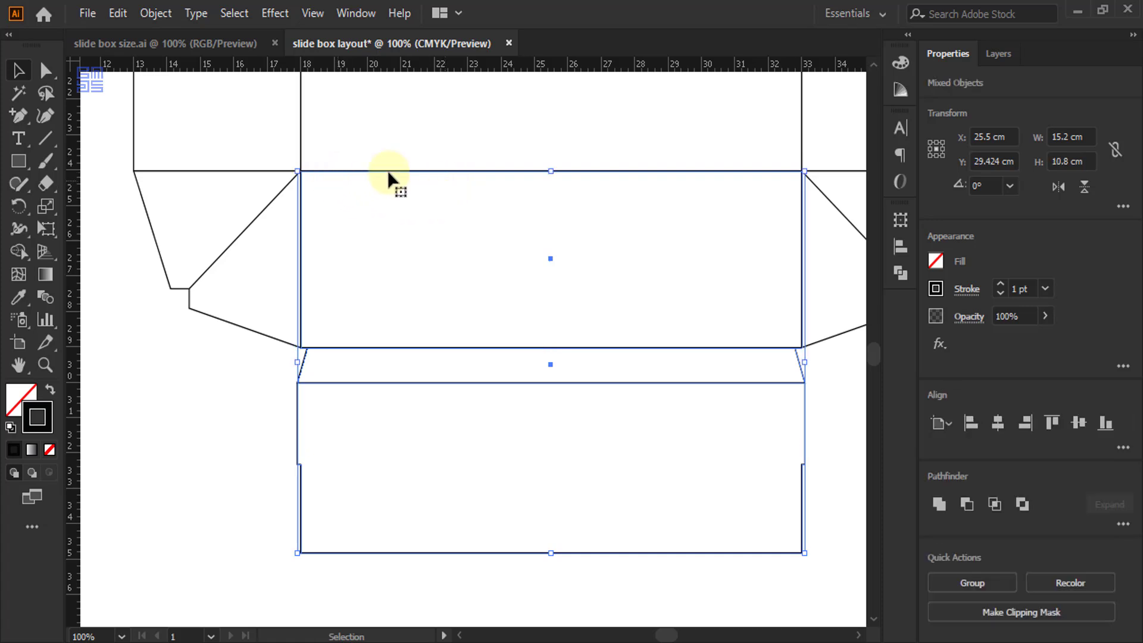
pyautogui.click(566, 172)
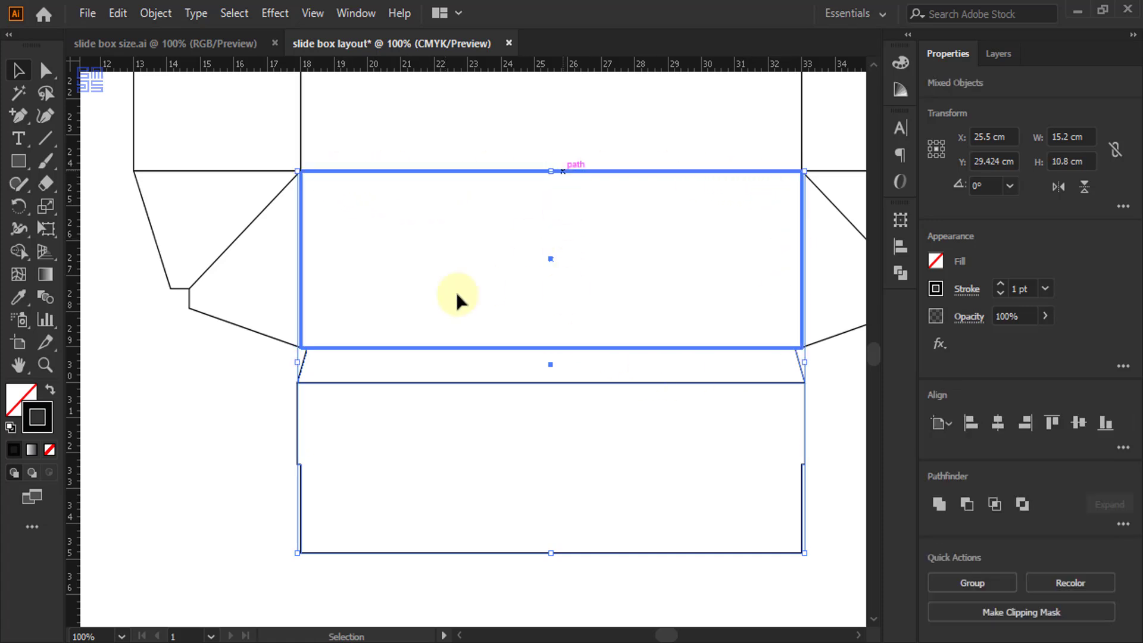
pyautogui.scroll(-1, 500, 313)
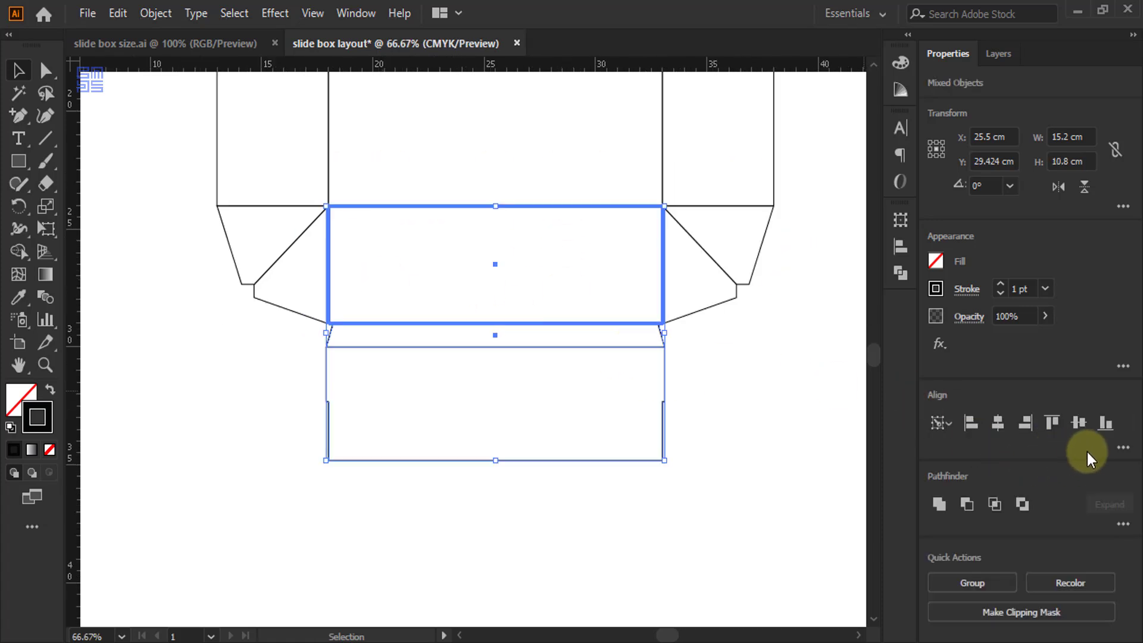
pyautogui.click(1105, 425)
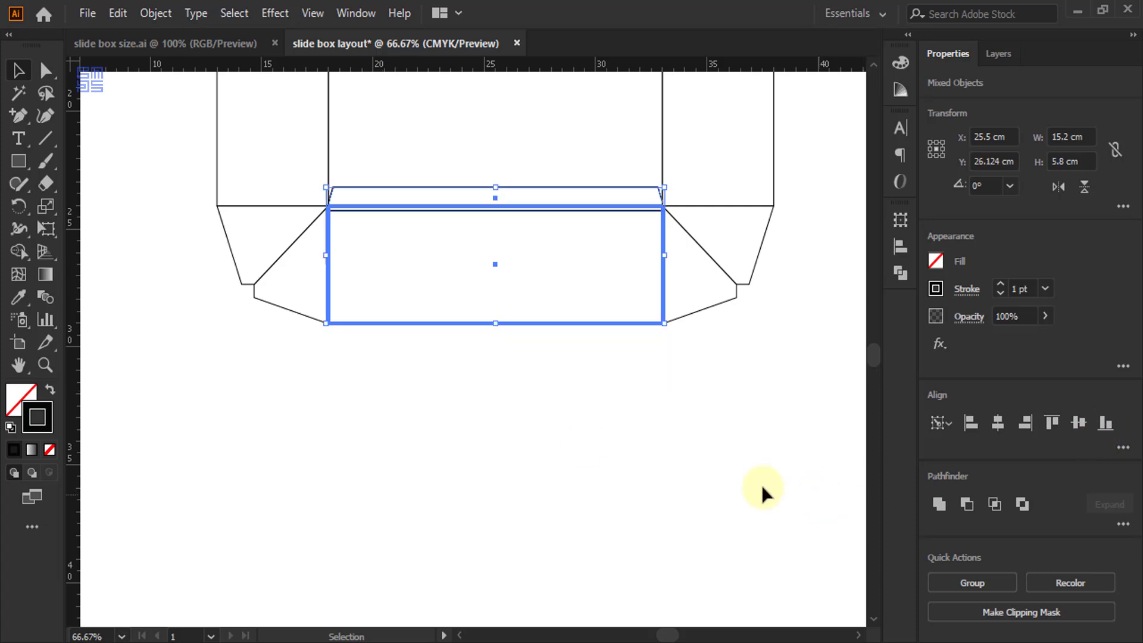
# Flip only the copied flap group vertically about its bottom edge so it extends below the lower wall panel, and deselect it.
pyautogui.click(480, 384)
pyautogui.click(490, 189)
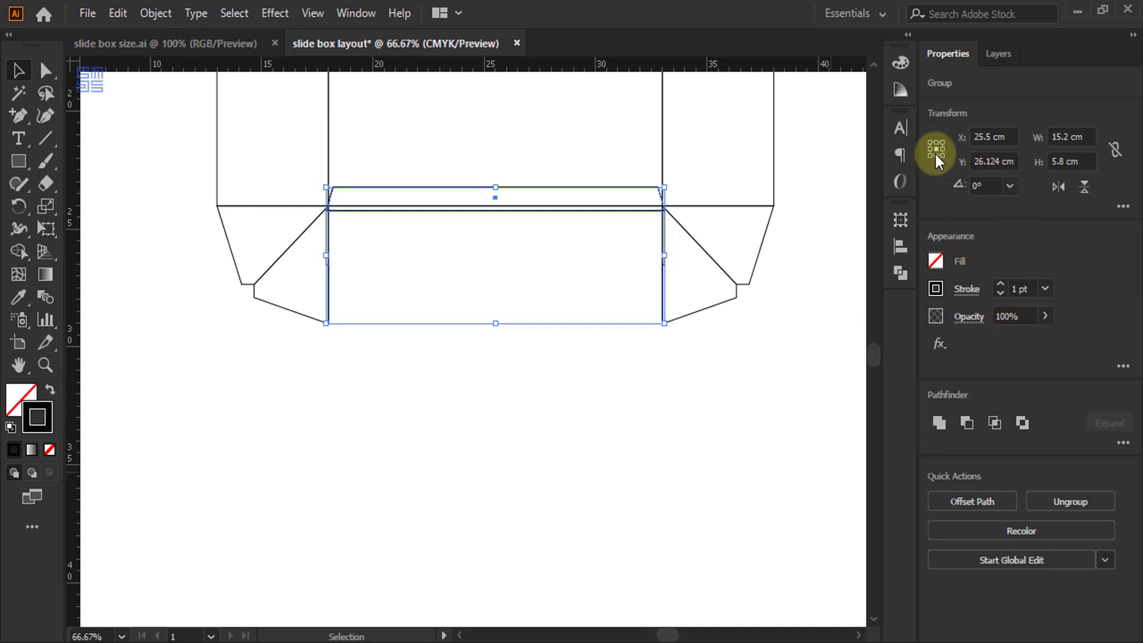
pyautogui.click(1084, 189)
pyautogui.click(789, 527)
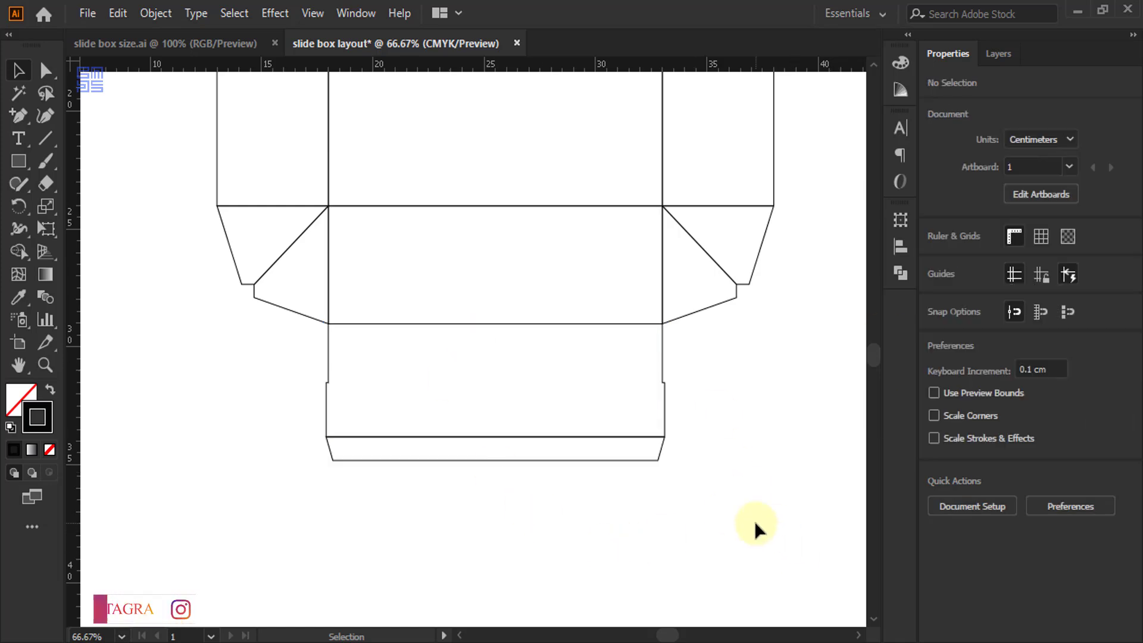
pyautogui.scroll(-2, 754, 521)
pyautogui.scroll(2, 751, 522)
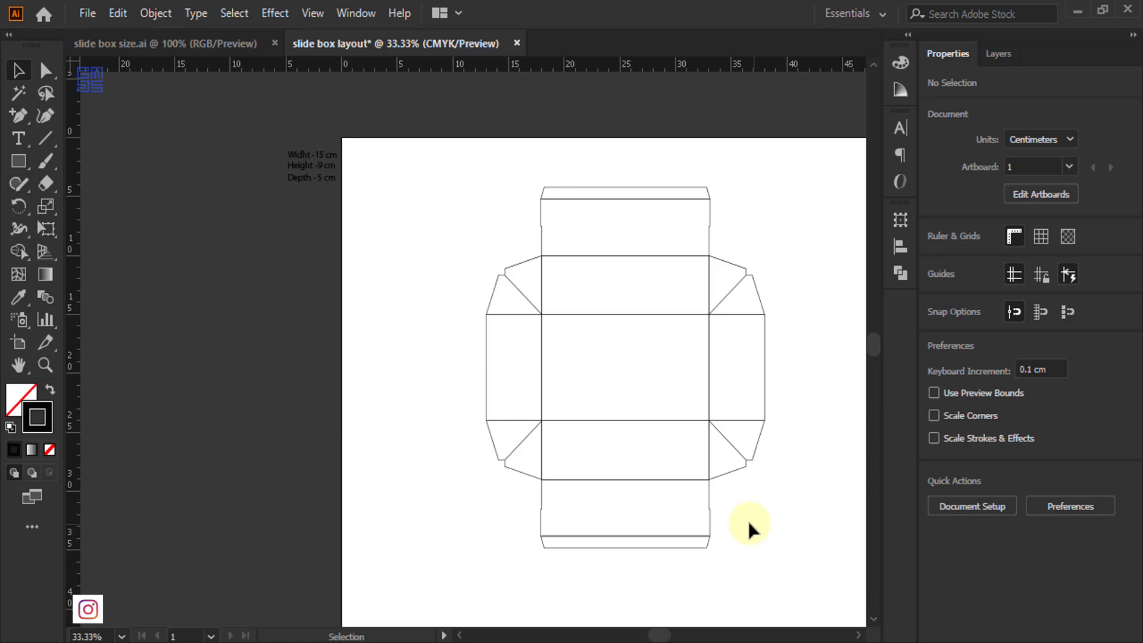
# Copy the lower lid flap, rotate the copy to 270°, and place it against the left side panel's outer edge.
pyautogui.moveTo(655, 541); pyautogui.dragTo(401, 402)
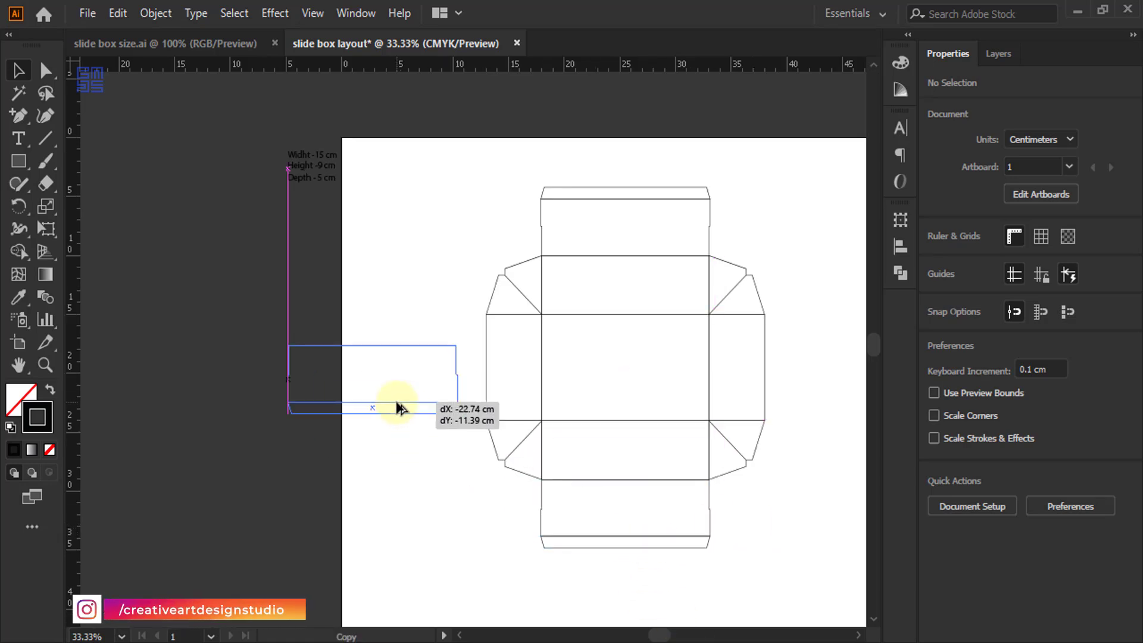
pyautogui.scroll(1, 432, 352)
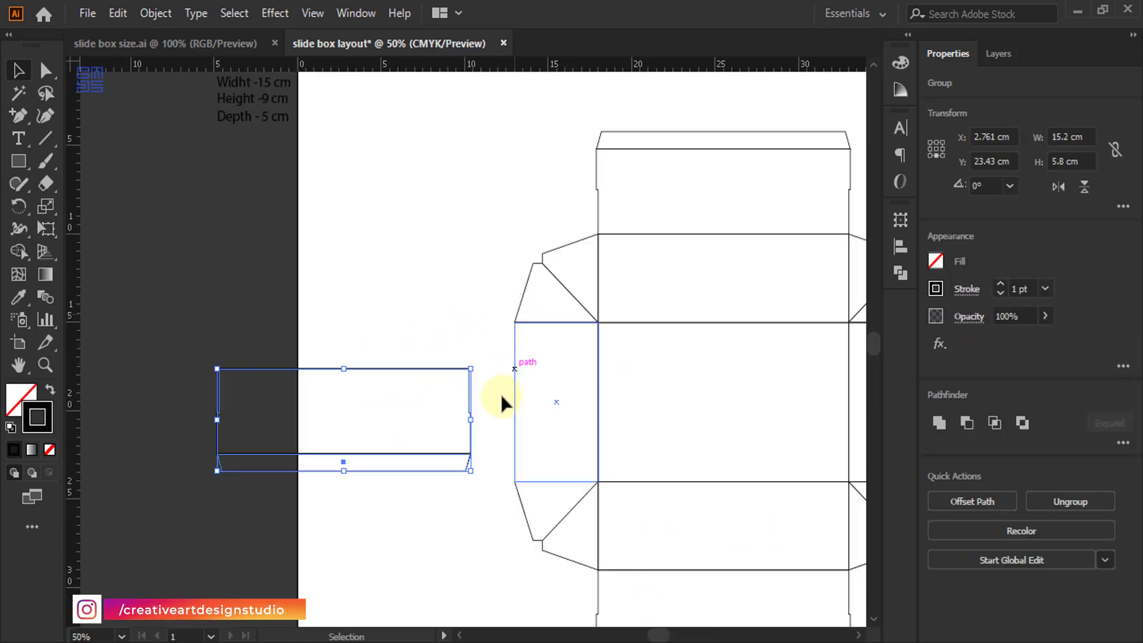
pyautogui.moveTo(480, 363); pyautogui.dragTo(535, 440)
pyautogui.scroll(2, 538, 436)
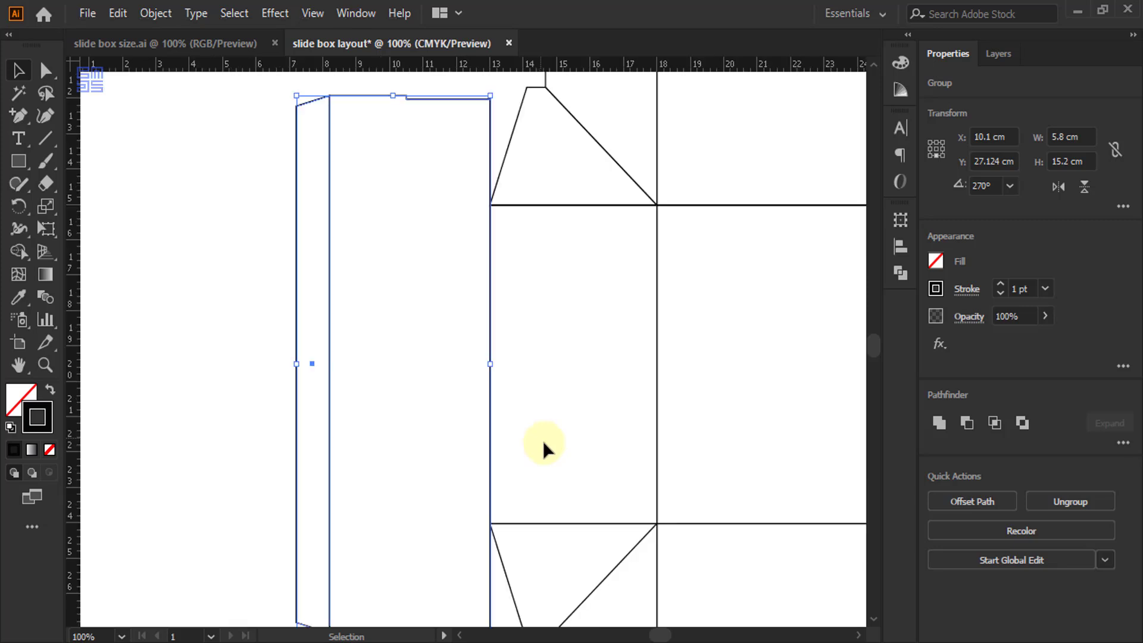
# Align the rotated flap's left edge with the left side panel's, using the side panel as the key object.
pyautogui.keyDown('shift'); pyautogui.click(658, 436); pyautogui.keyUp('shift')
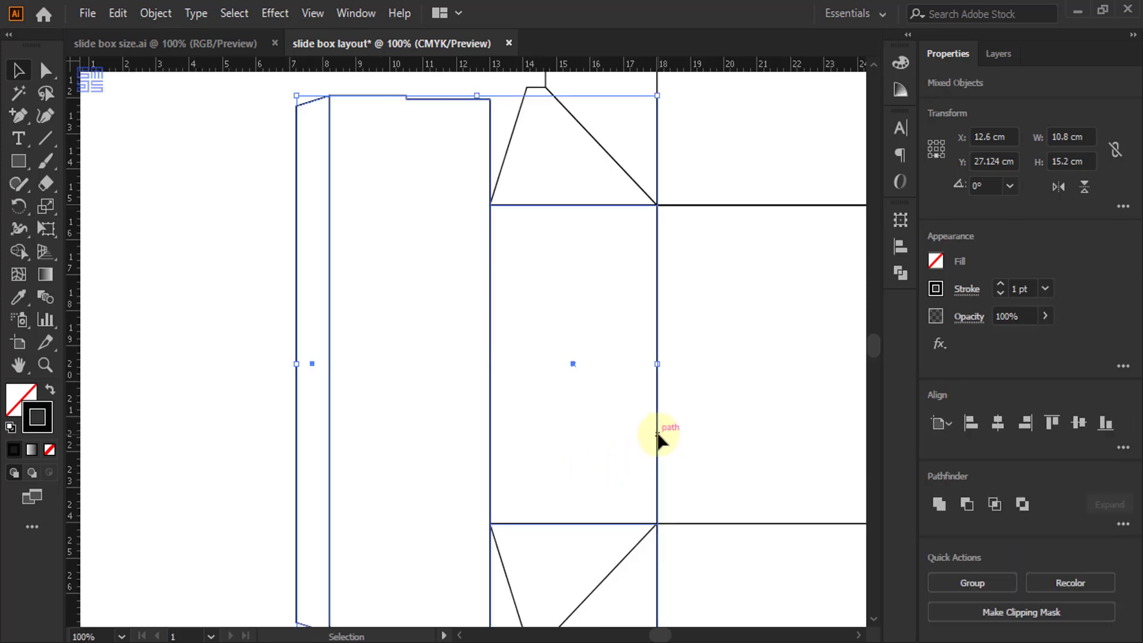
pyautogui.scroll(-1, 365, 370)
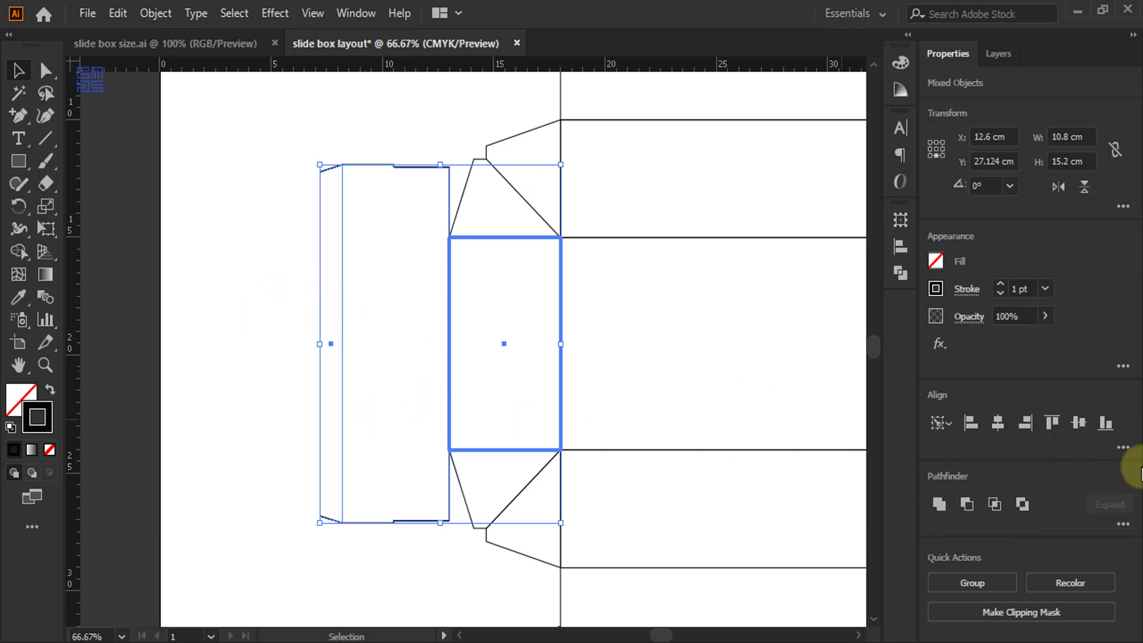
pyautogui.click(969, 424)
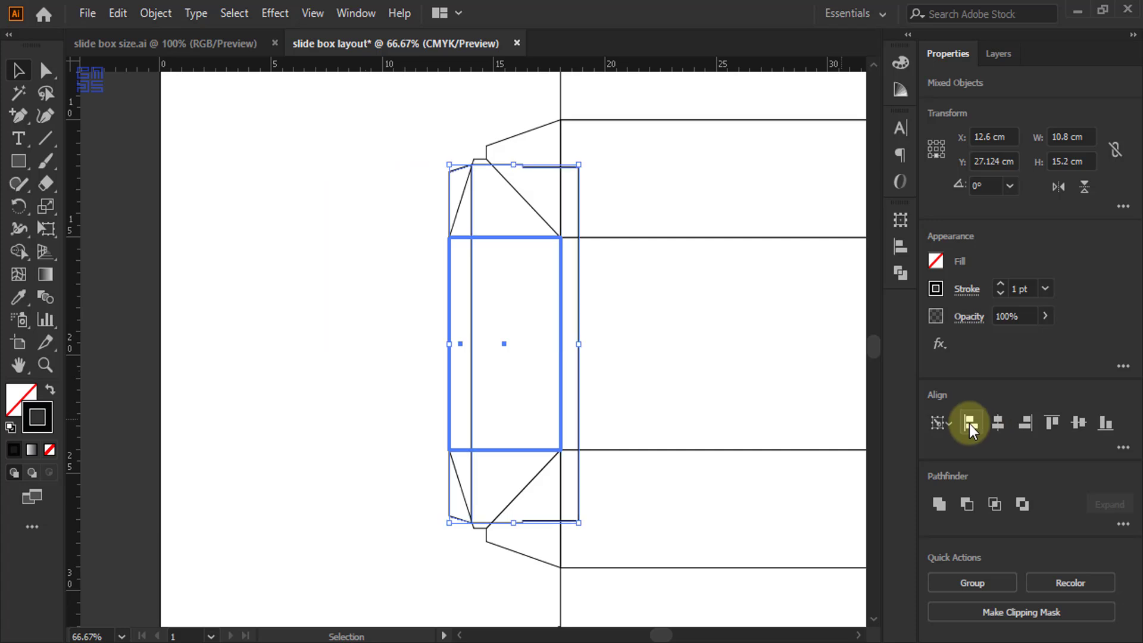
pyautogui.click(325, 331)
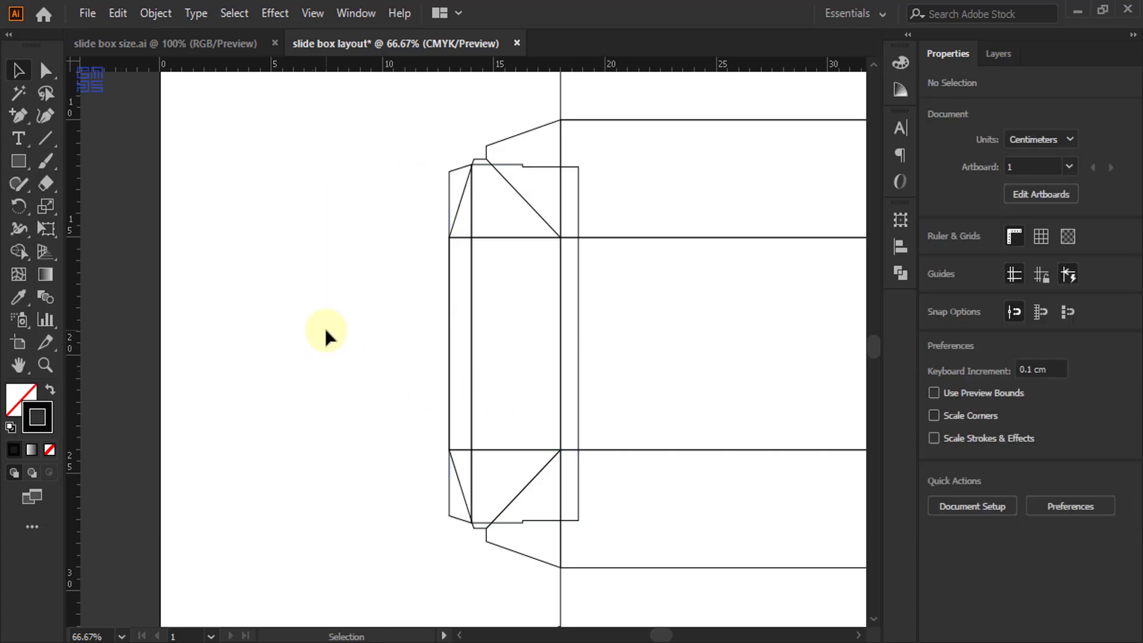
# Flip the rotated flap horizontally about its centre and again about its left edge, placing it outside the side panel.
pyautogui.click(580, 338)
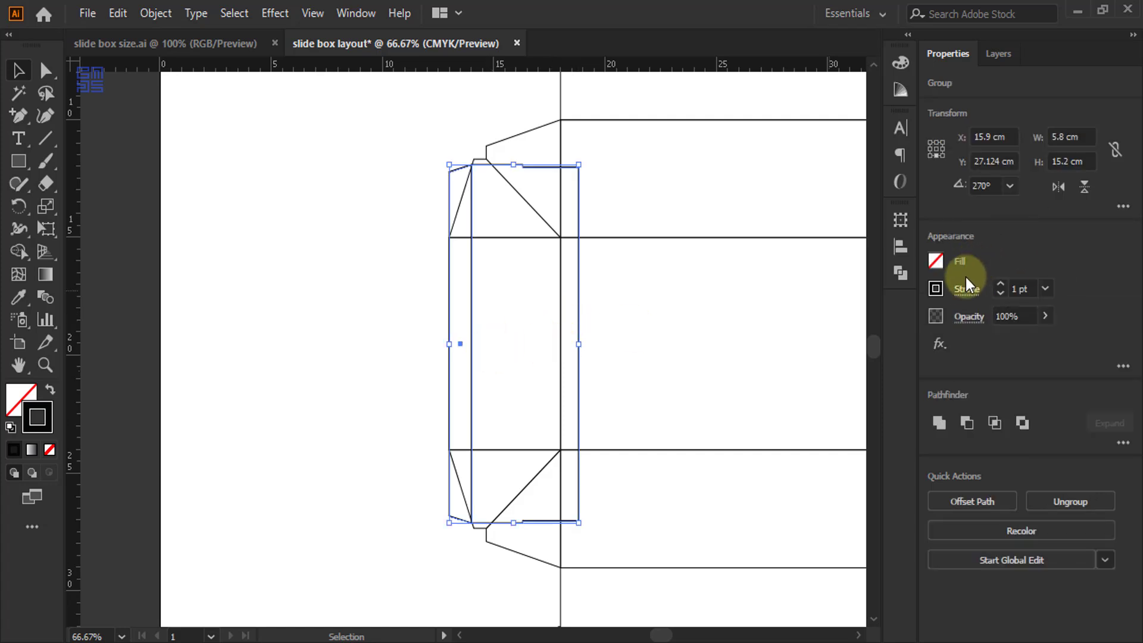
pyautogui.click(991, 183)
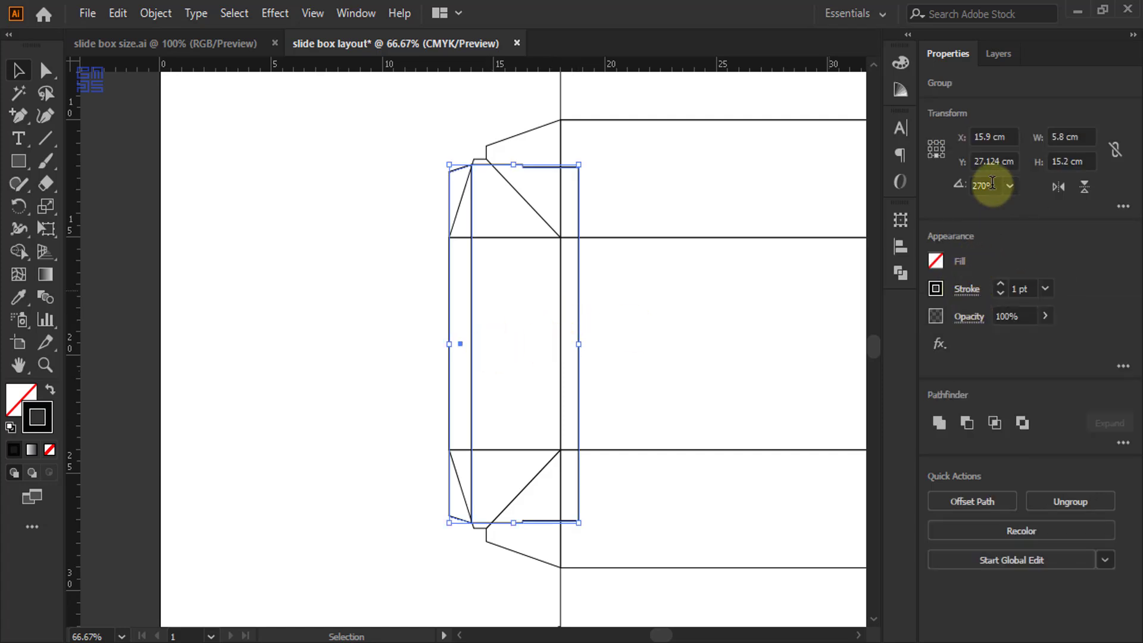
pyautogui.click(937, 149)
pyautogui.click(1057, 188)
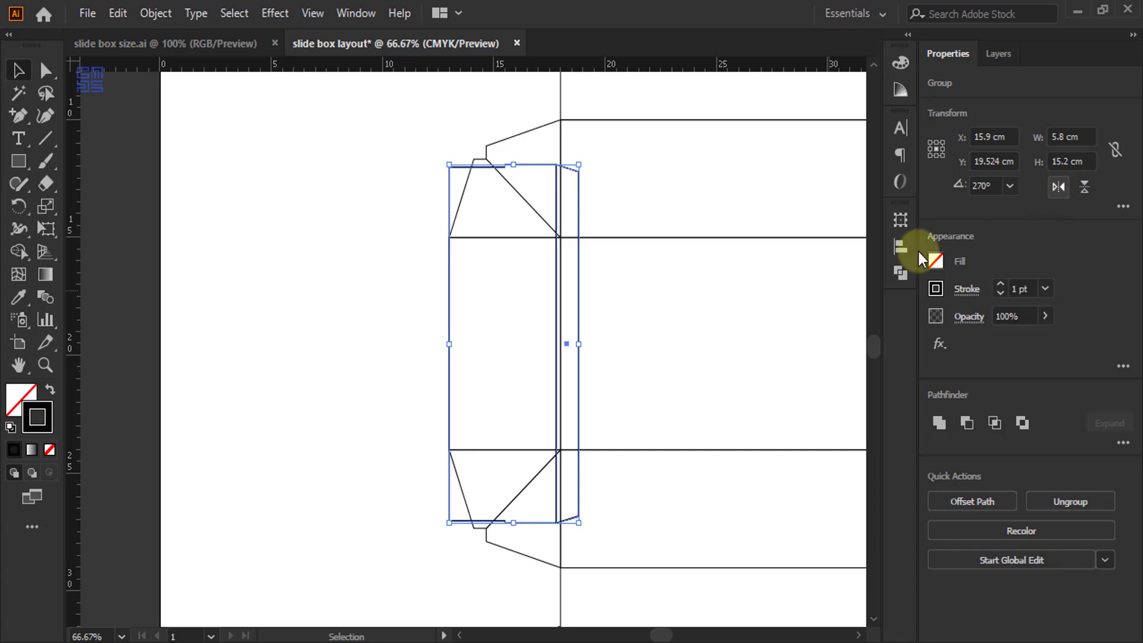
pyautogui.click(390, 325)
pyautogui.click(578, 318)
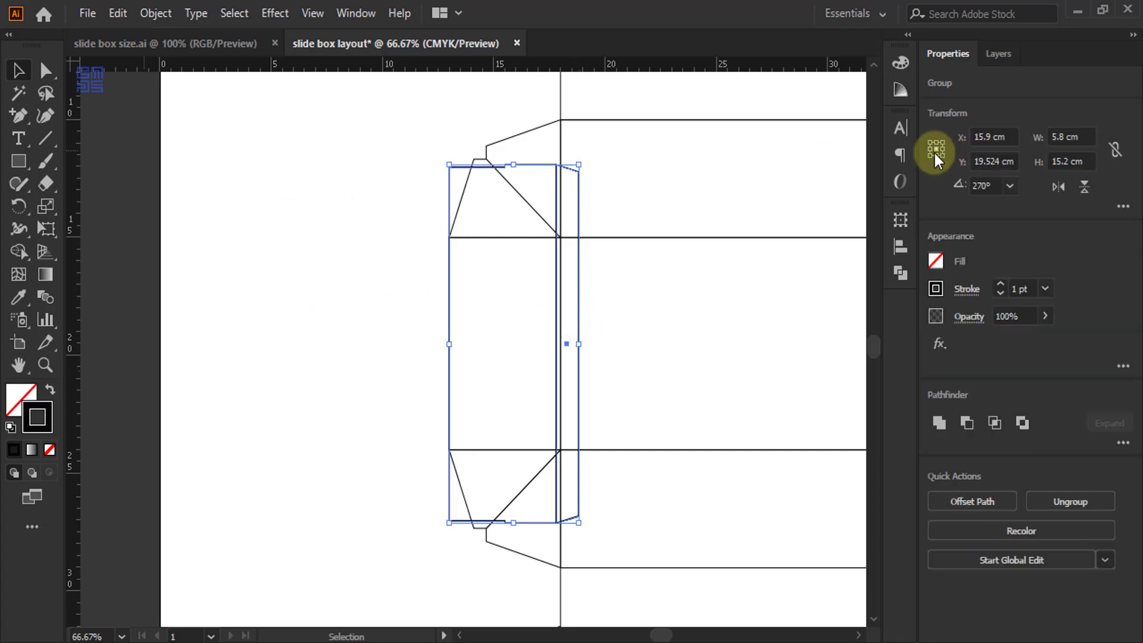
pyautogui.click(1061, 189)
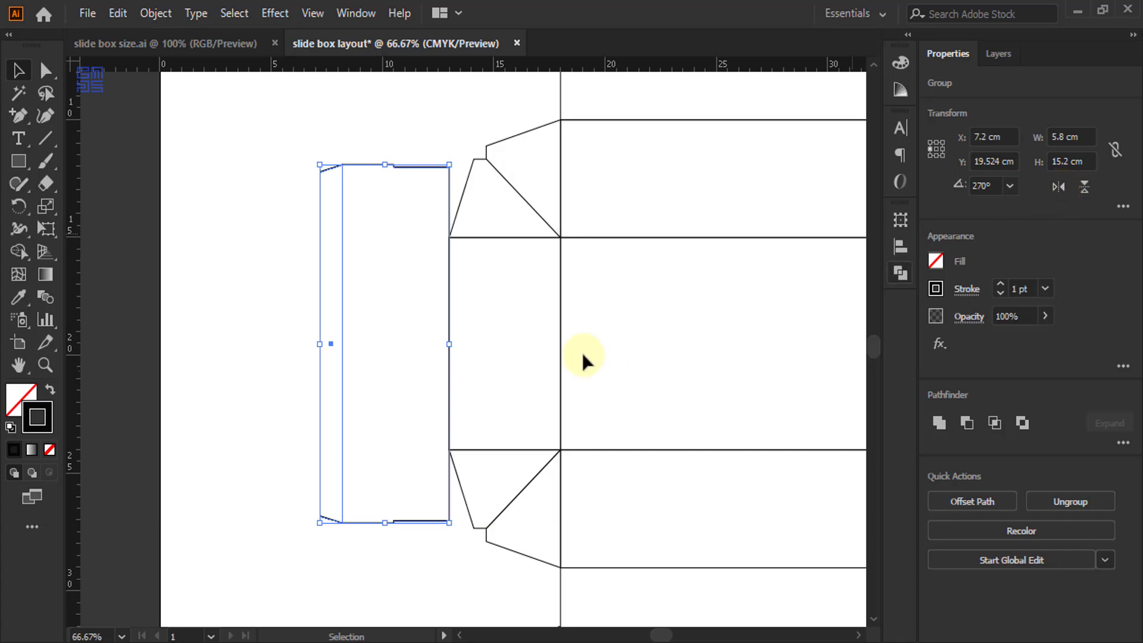
pyautogui.click(206, 356)
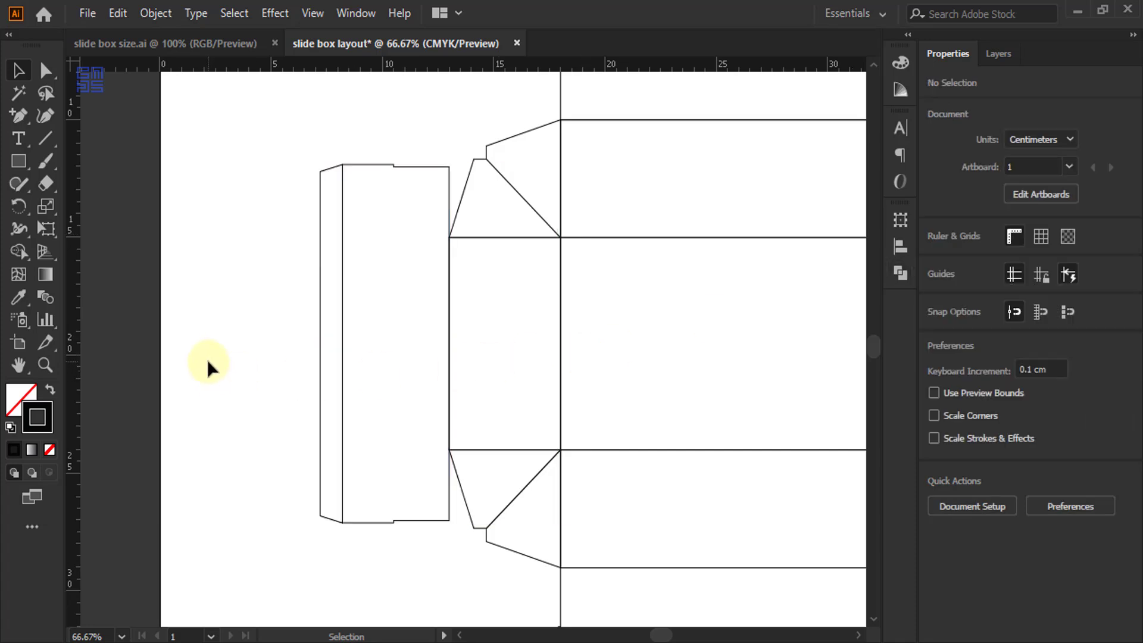
# Move the rotated flap's upper-end anchor points straight down to the side panel's upper-left corner with Direct Selection.
pyautogui.click(46, 71)
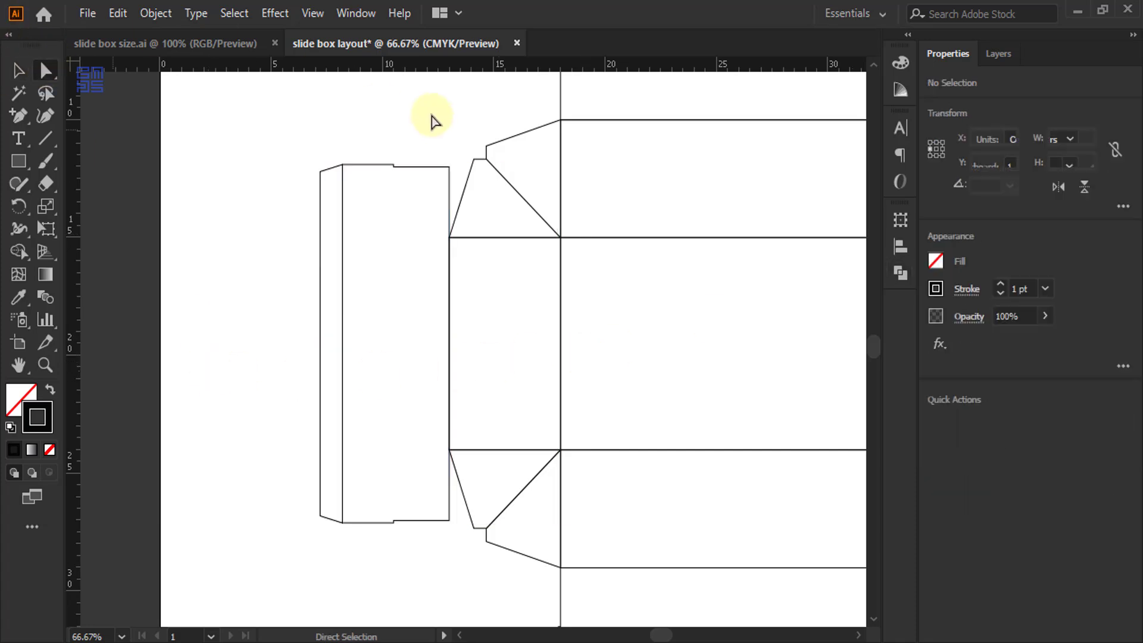
pyautogui.scroll(3, 433, 137)
pyautogui.moveTo(93, 222); pyautogui.dragTo(506, 266)
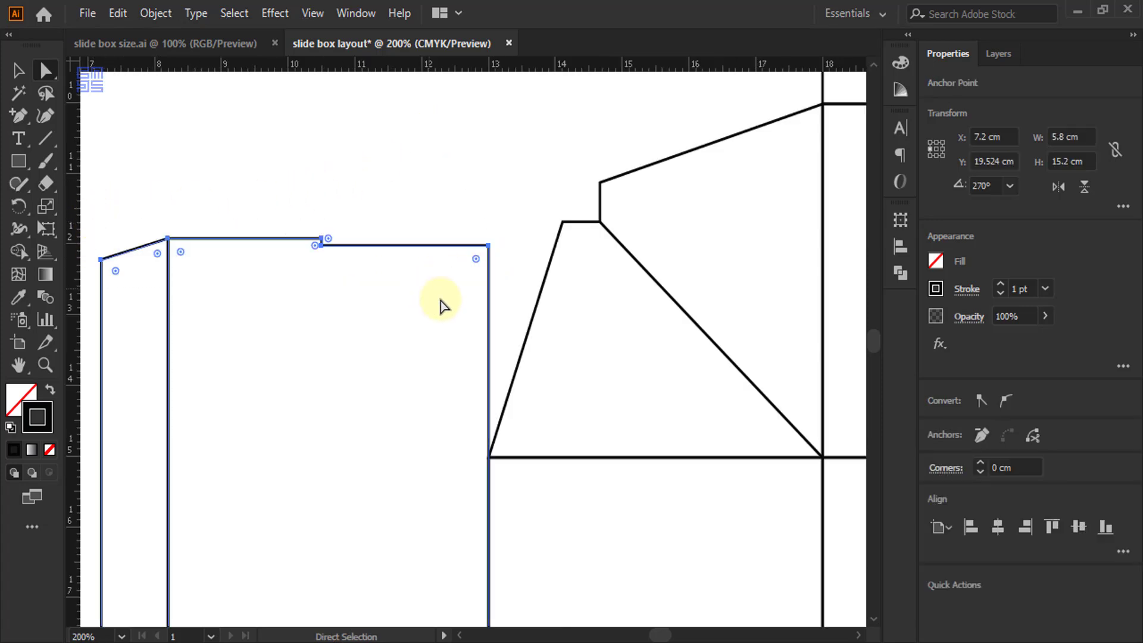
pyautogui.scroll(2, 470, 331)
pyautogui.scroll(-2, 512, 156)
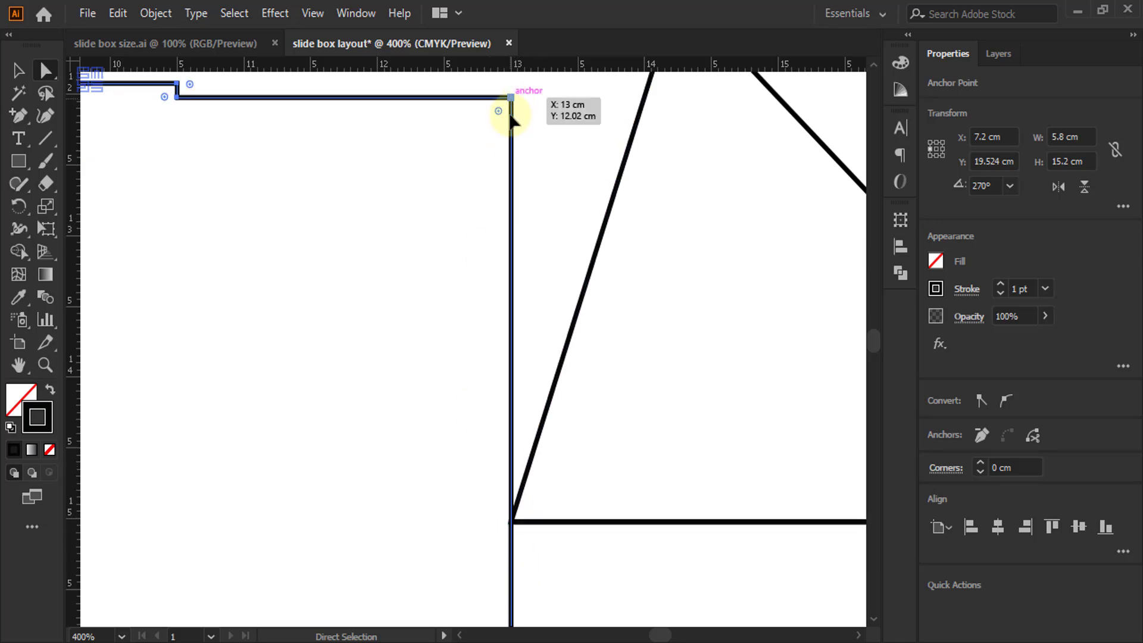
pyautogui.moveTo(510, 116); pyautogui.dragTo(512, 586)
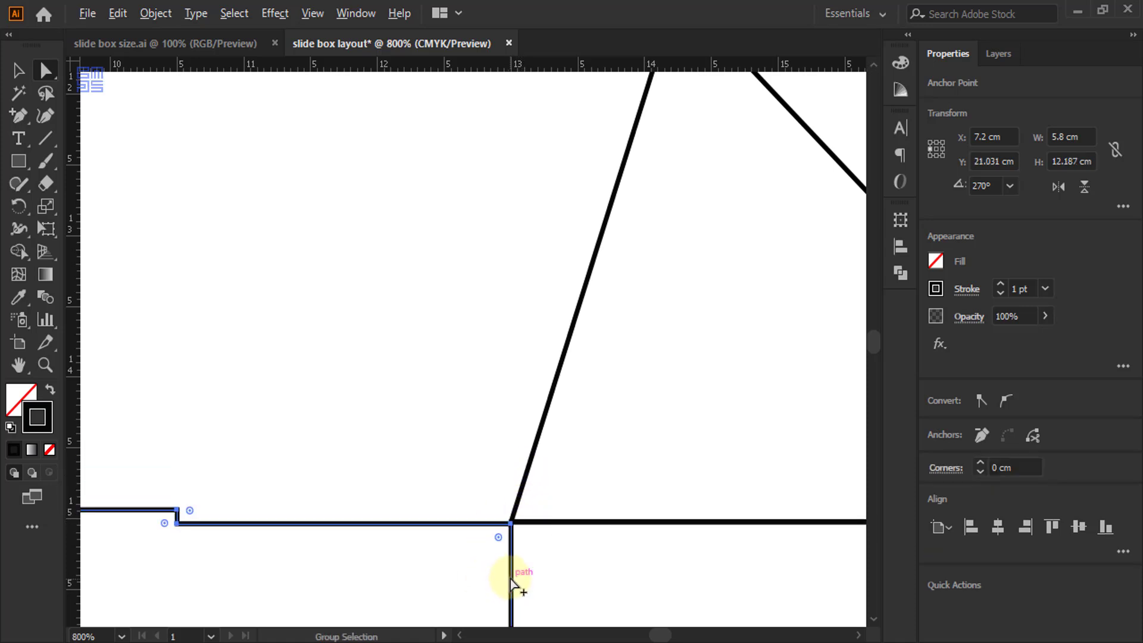
# Switch to outline view and snap the flap's upper anchor points exactly onto the side panel's upper-left corner.
pyautogui.scroll(2, 511, 578)
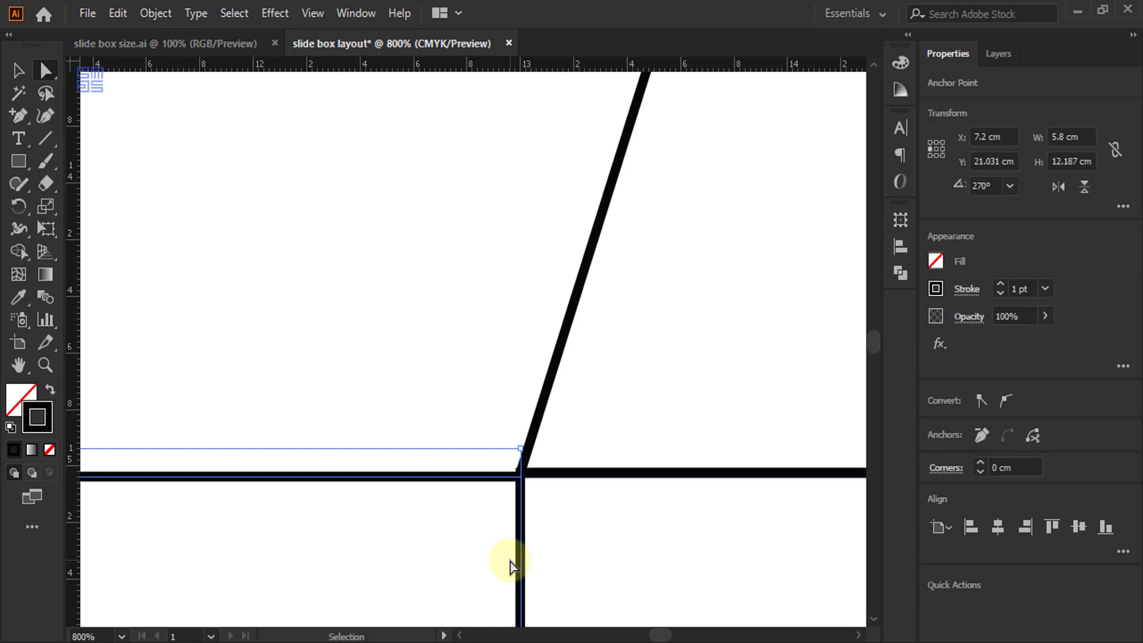
pyautogui.hotkey('ctrl', 'y')
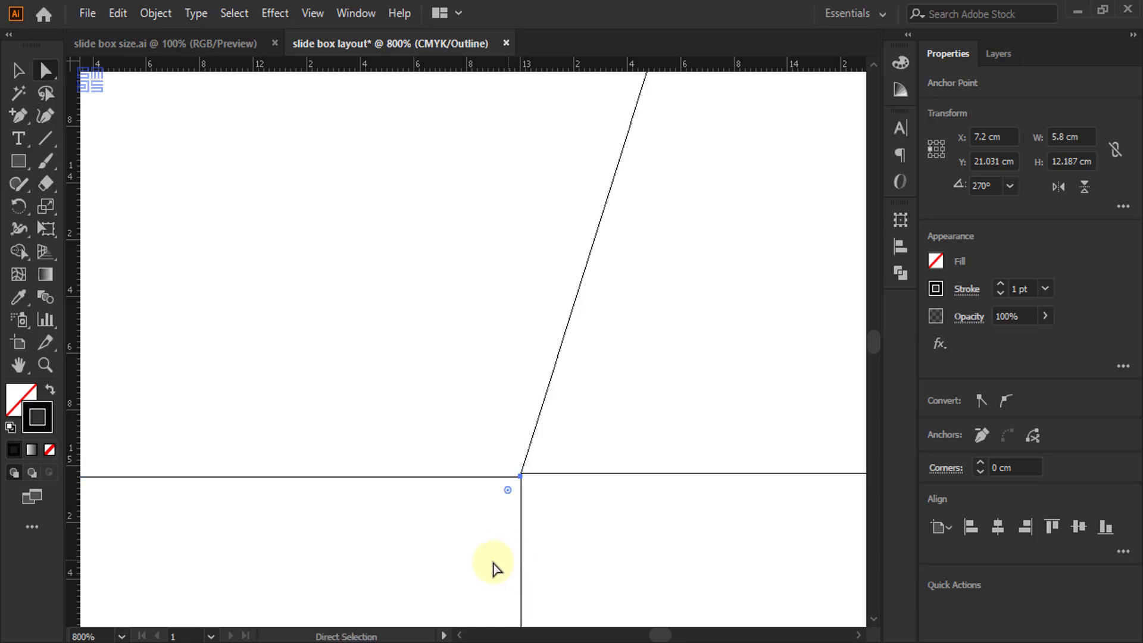
pyautogui.scroll(6, 518, 510)
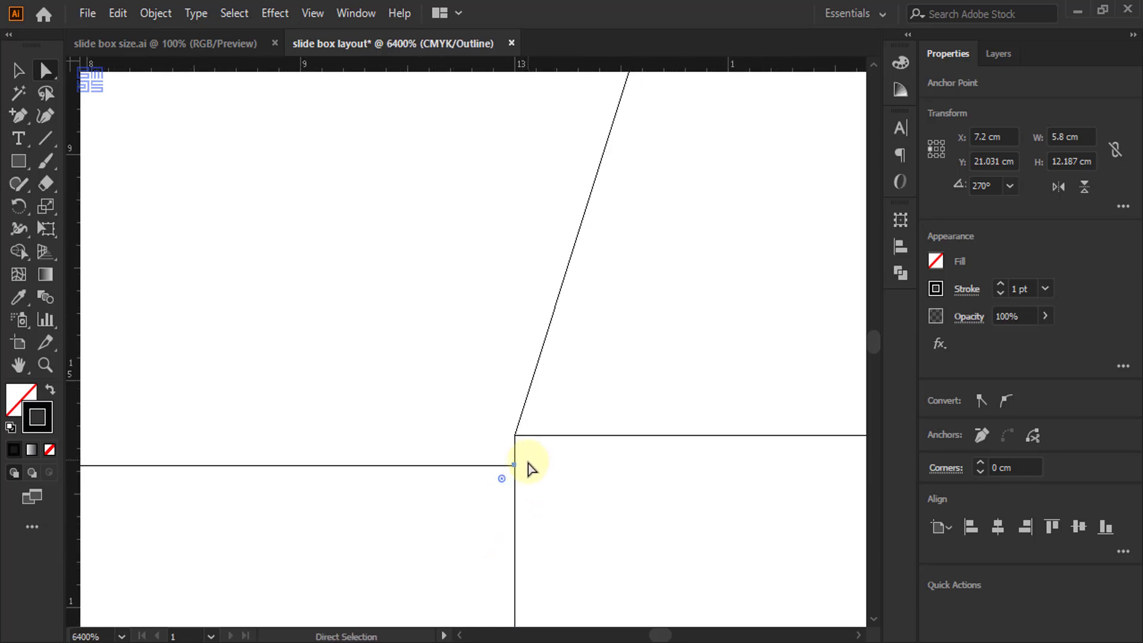
pyautogui.scroll(1, 515, 462)
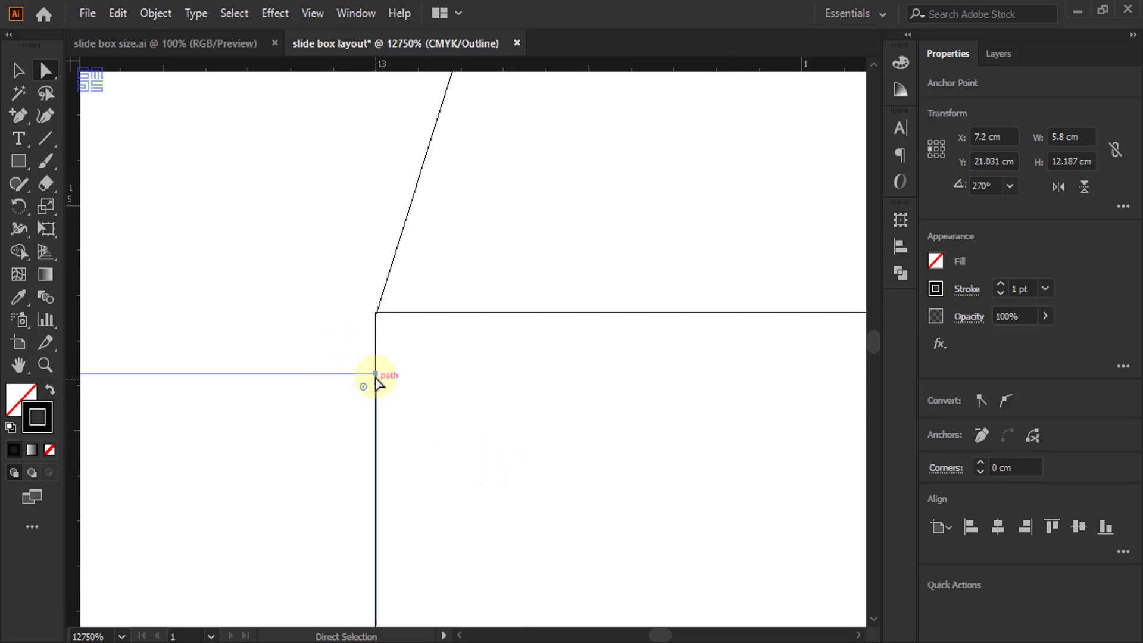
pyautogui.moveTo(375, 377); pyautogui.dragTo(375, 313)
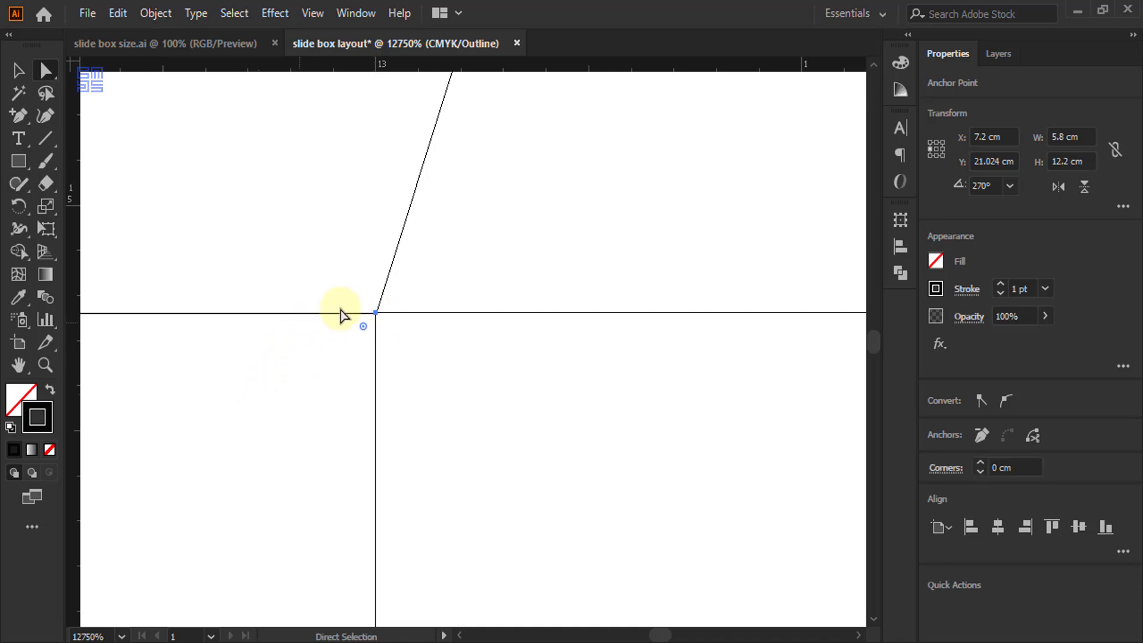
pyautogui.scroll(2, 375, 332)
pyautogui.scroll(-1, 446, 404)
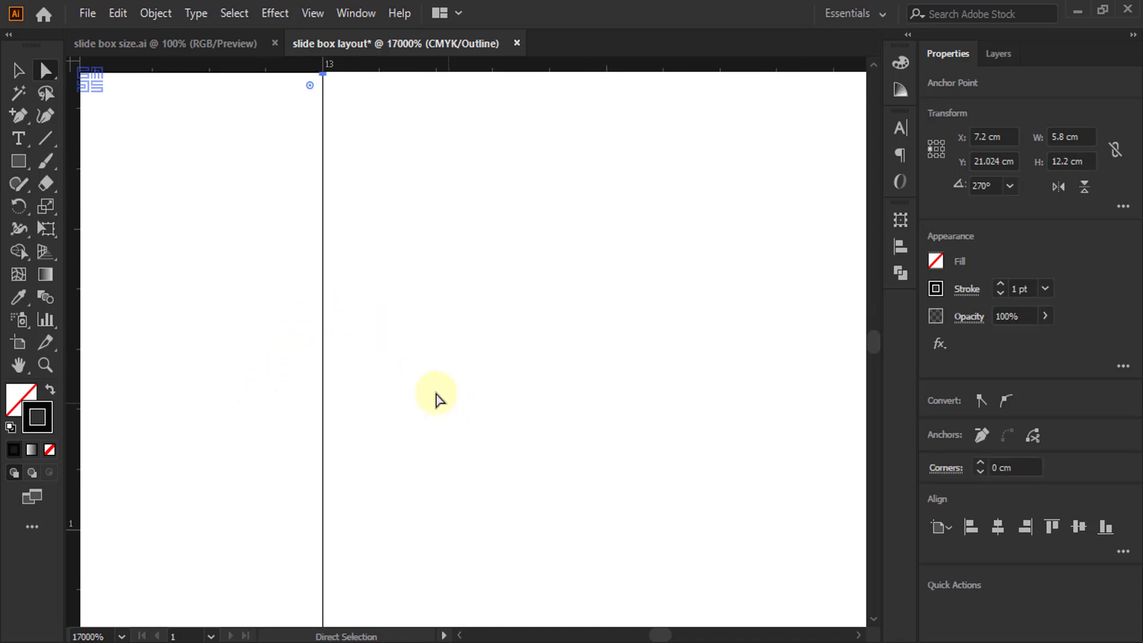
pyautogui.moveTo(367, 120); pyautogui.dragTo(487, 395)
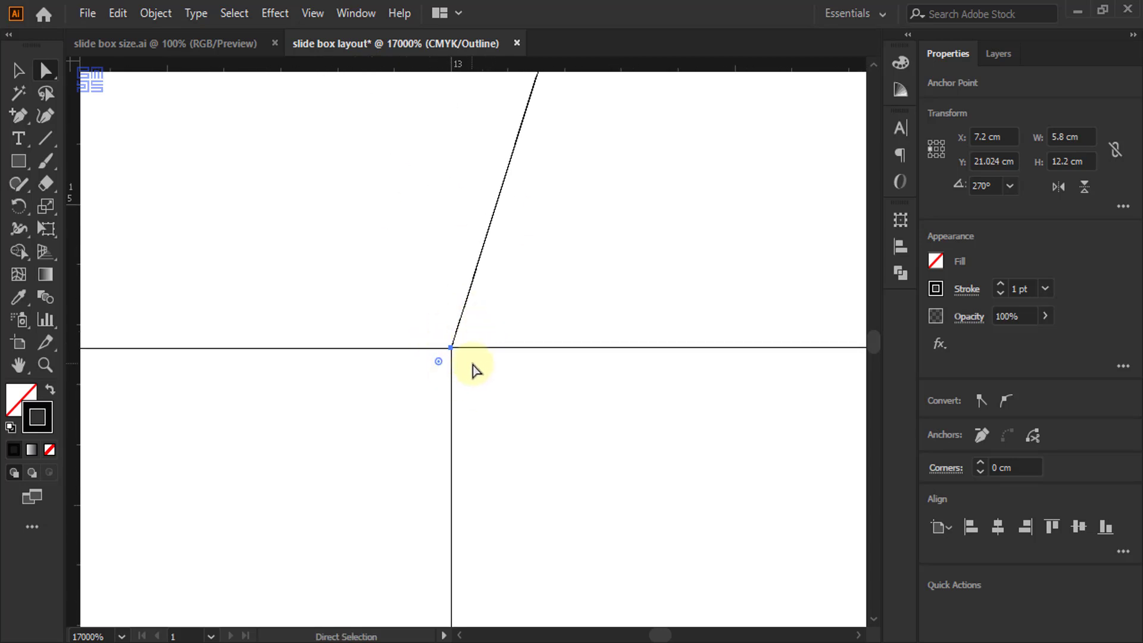
# Move the rotated flap's lower-end anchor points straight up to the side panel's lower-left corner.
pyautogui.scroll(-1, 500, 370)
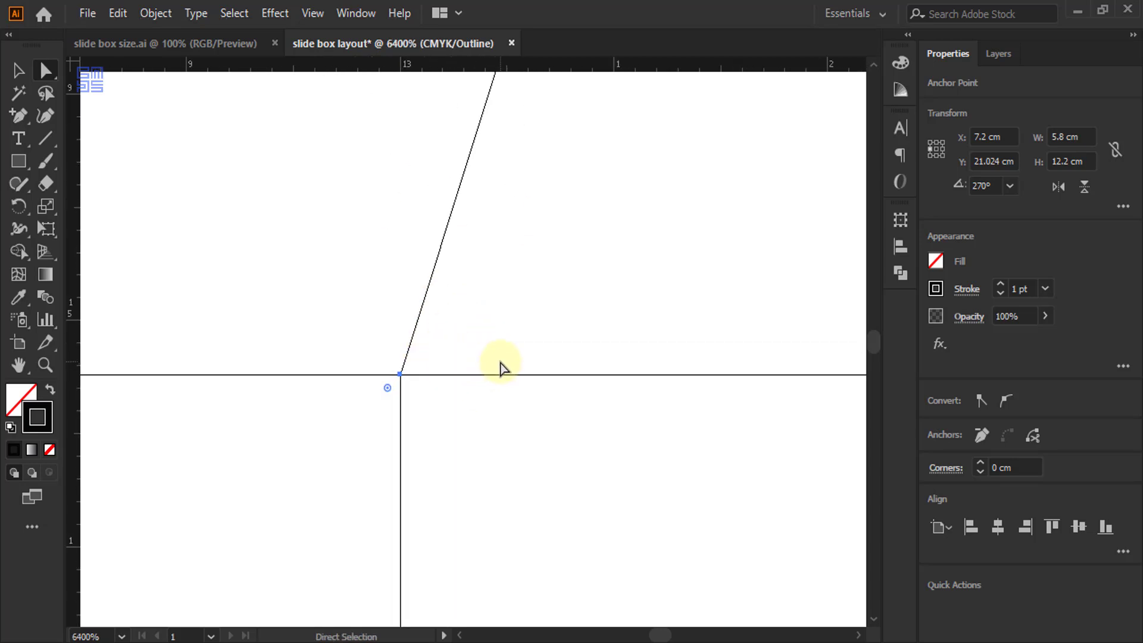
pyautogui.scroll(-1, 552, 315)
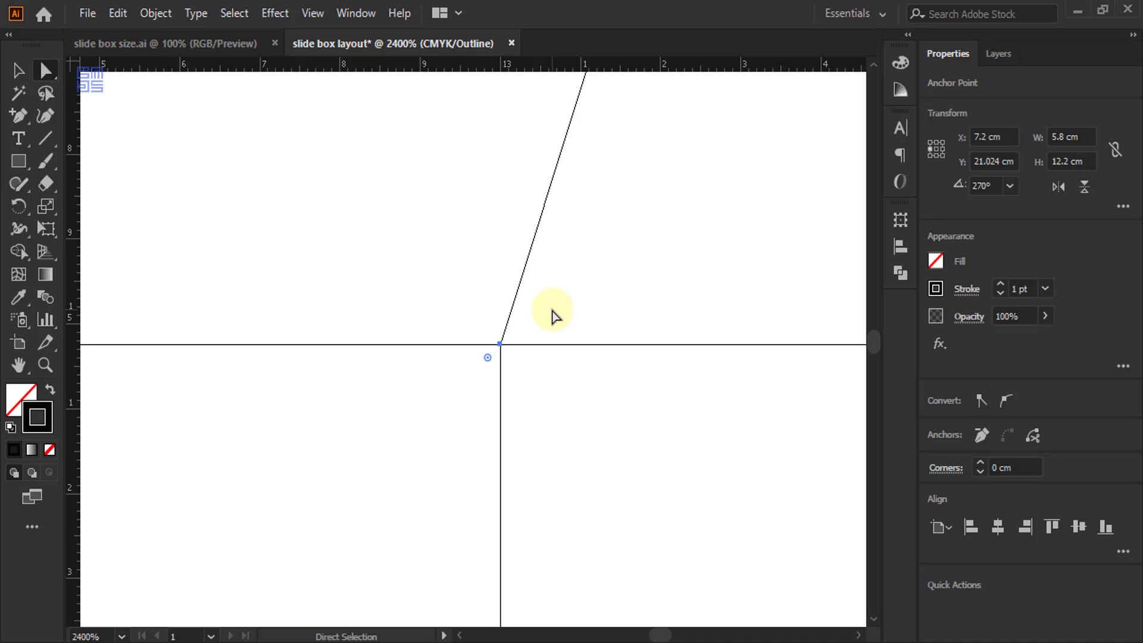
pyautogui.scroll(-1, 528, 256)
pyautogui.scroll(-7, 528, 256)
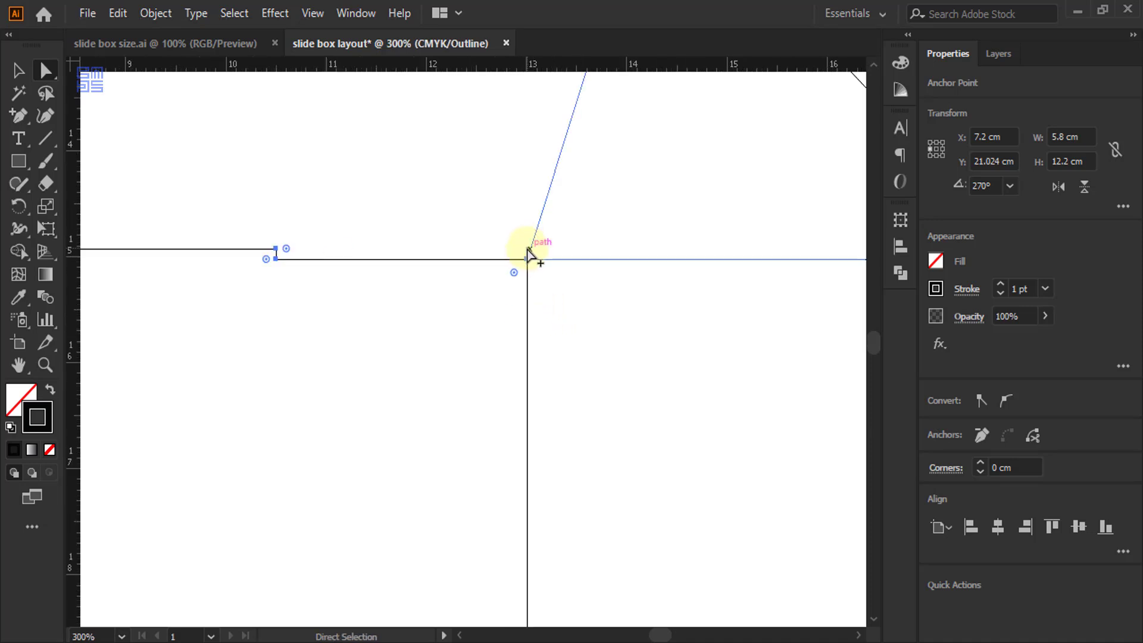
pyautogui.scroll(3, 513, 311)
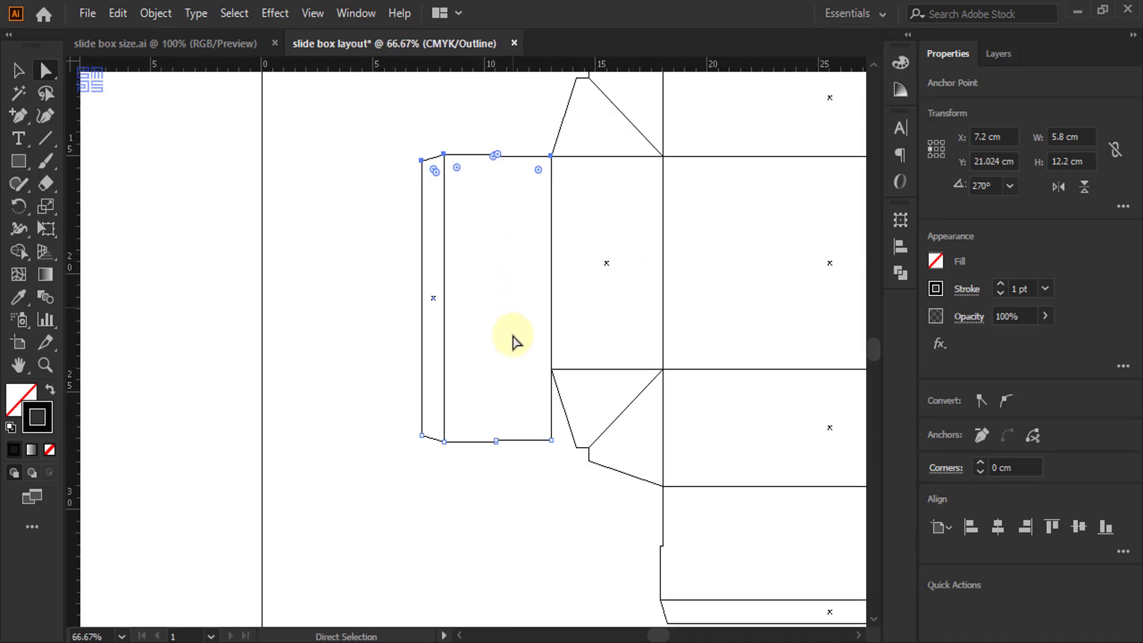
pyautogui.click(507, 525)
pyautogui.scroll(2, 535, 448)
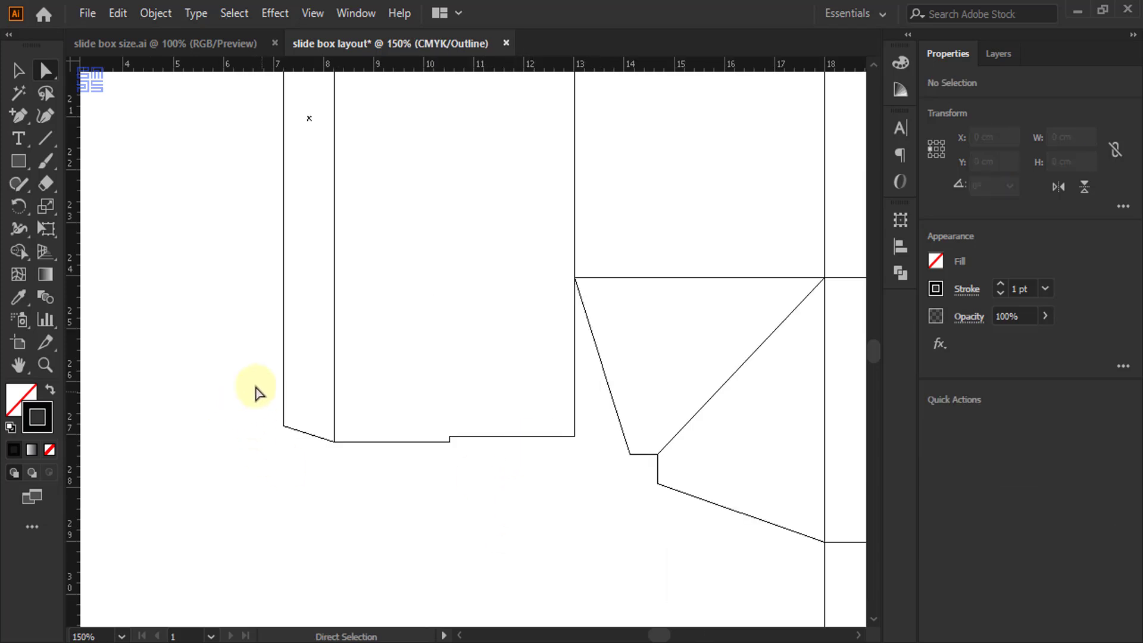
pyautogui.moveTo(254, 386); pyautogui.dragTo(594, 460)
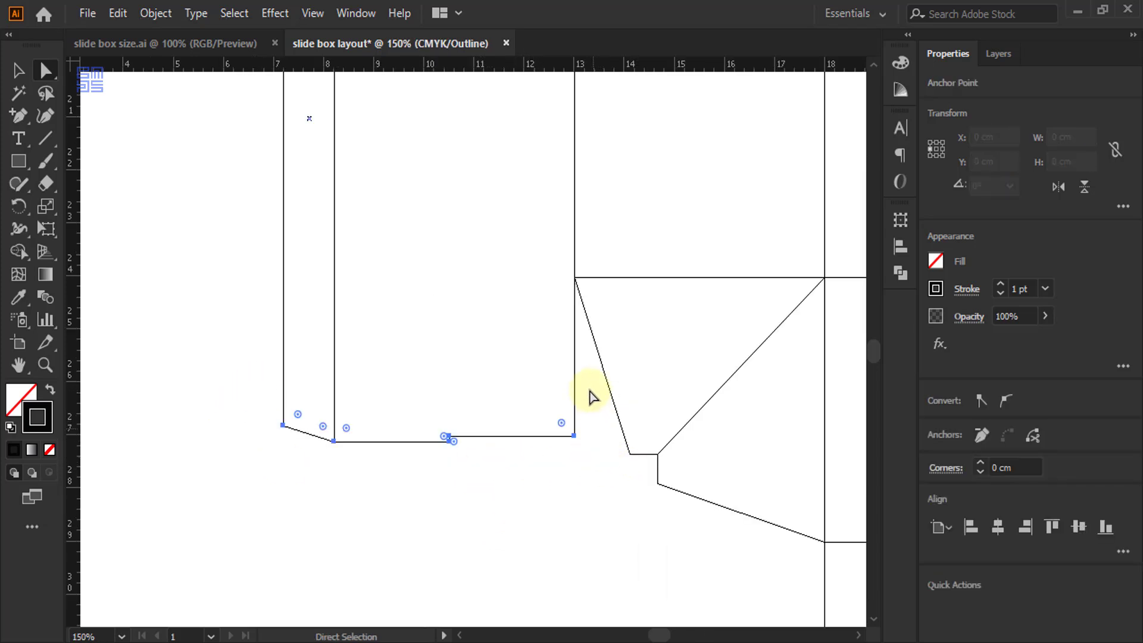
pyautogui.scroll(2, 582, 319)
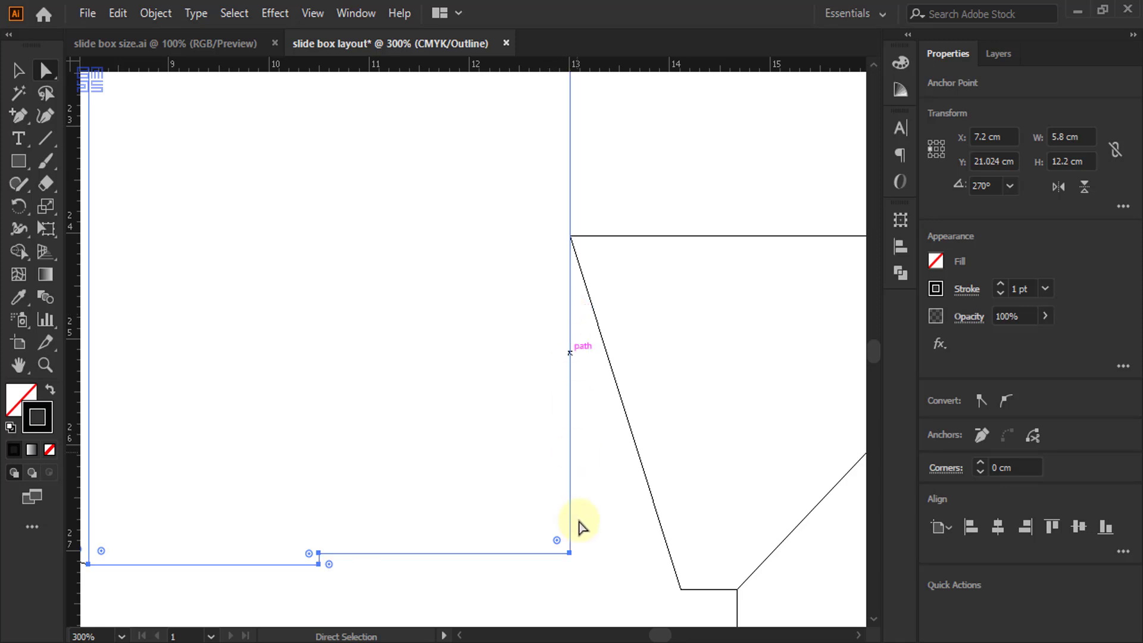
pyautogui.moveTo(570, 550); pyautogui.dragTo(571, 239)
# Snap the flap's lower anchor points exactly onto the side panel's lower-left corner and deselect them.
pyautogui.scroll(4, 570, 236)
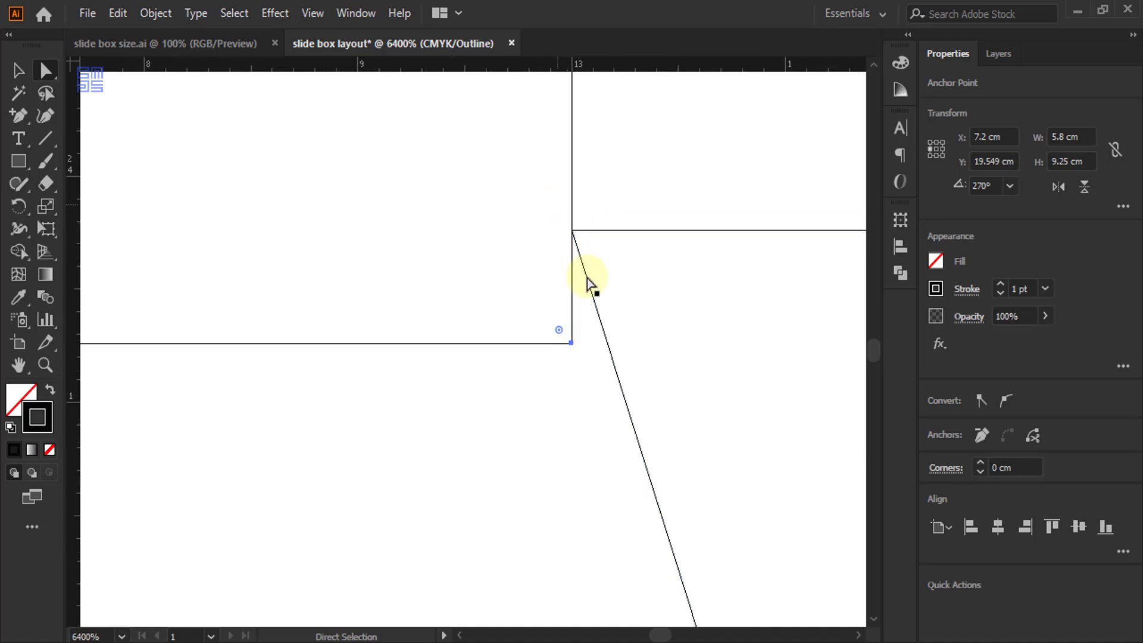
pyautogui.scroll(3, 569, 256)
pyautogui.moveTo(463, 179); pyautogui.dragTo(667, 379)
pyautogui.moveTo(564, 559); pyautogui.dragTo(558, 377)
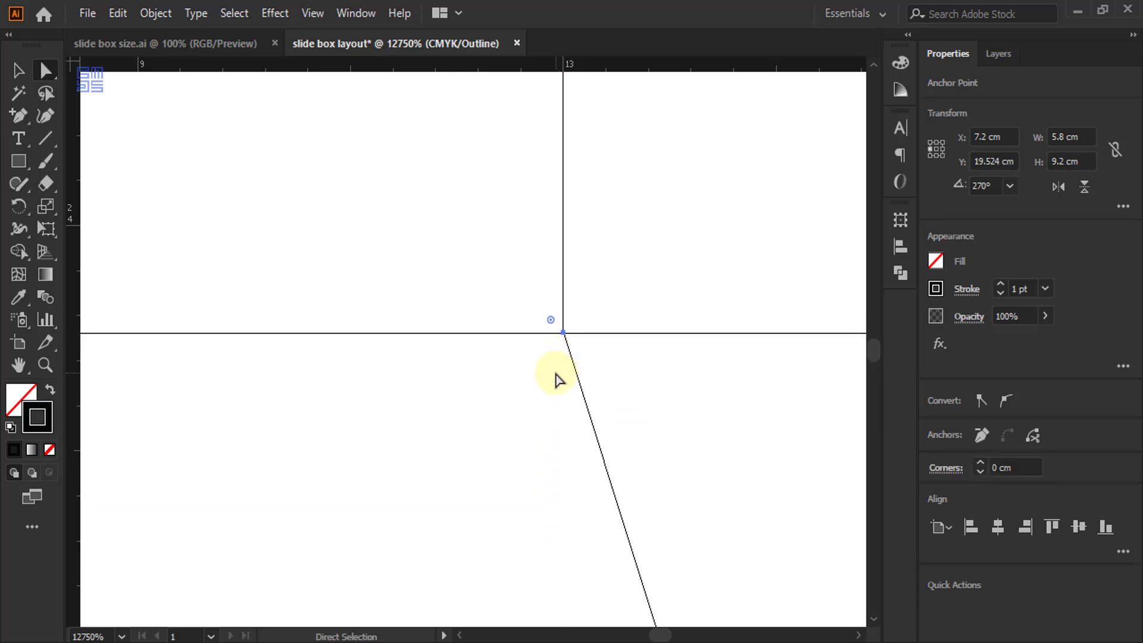
pyautogui.click(554, 376)
pyautogui.scroll(-2, 544, 378)
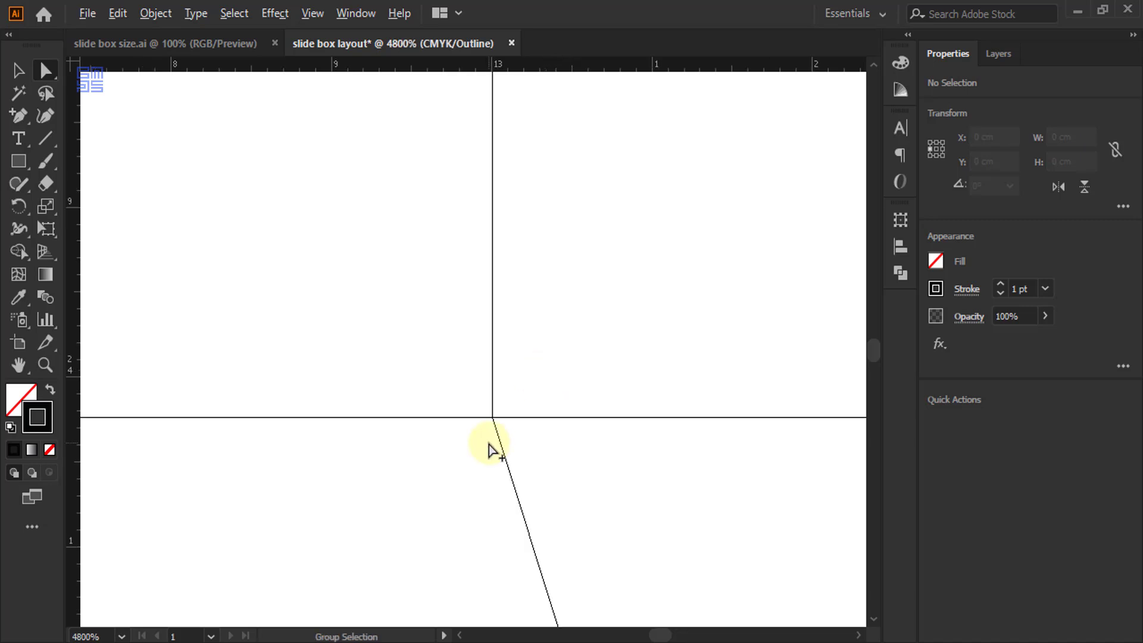
pyautogui.scroll(1, 488, 443)
pyautogui.scroll(-2, 626, 425)
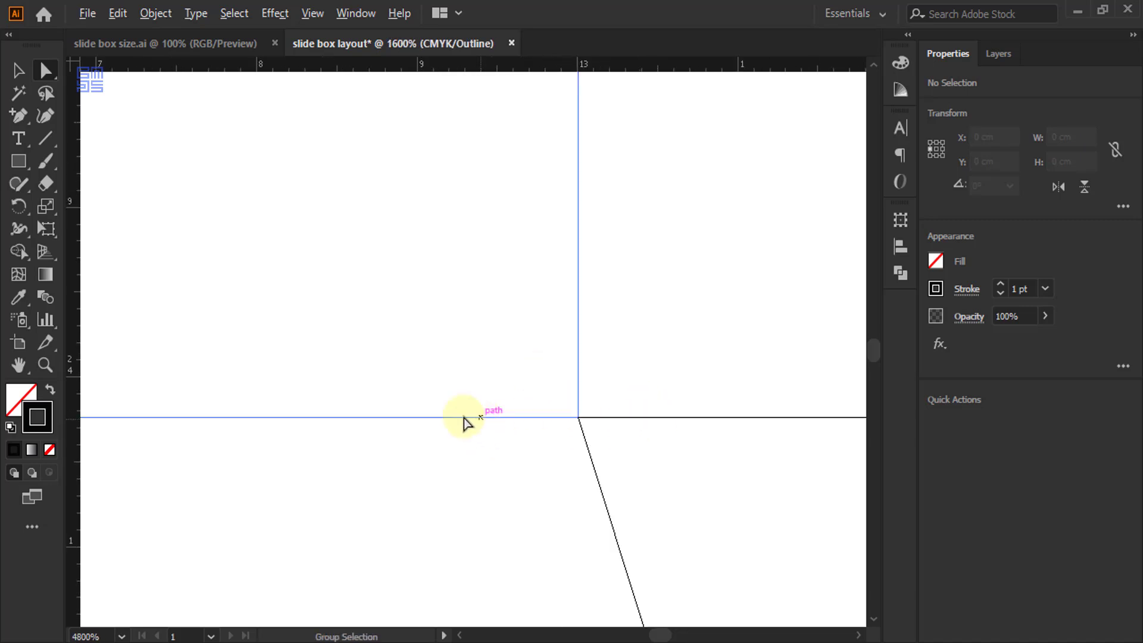
# Duplicate the left closing flap onto the right side panel of the box layout.
pyautogui.scroll(-10, 387, 408)
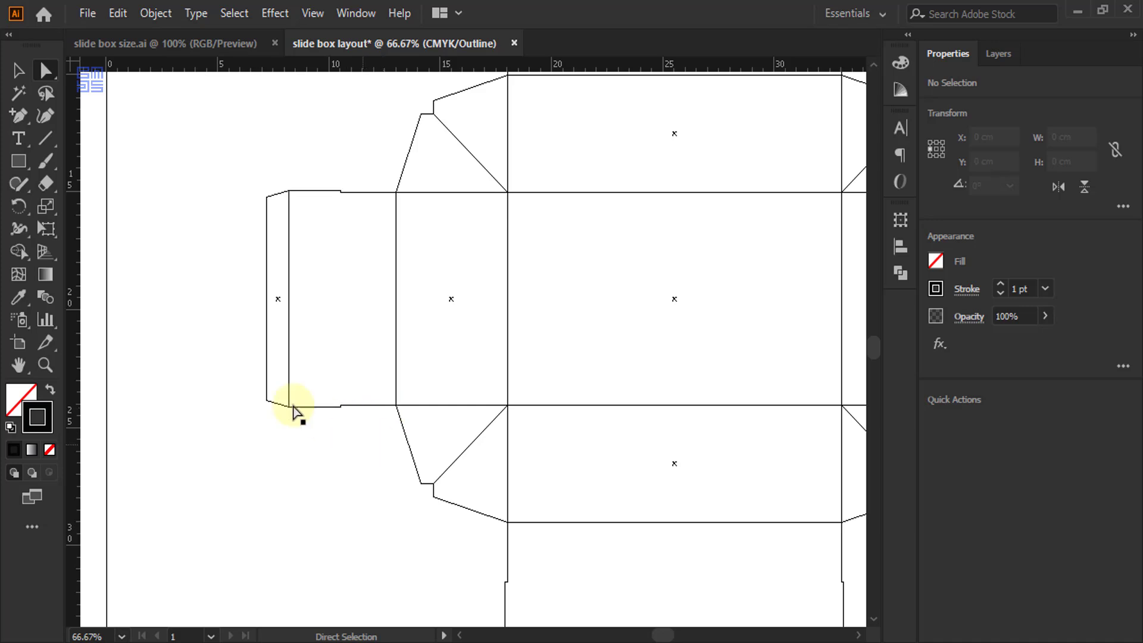
pyautogui.click(18, 70)
pyautogui.moveTo(178, 160); pyautogui.dragTo(351, 440)
pyautogui.scroll(-2, 204, 384)
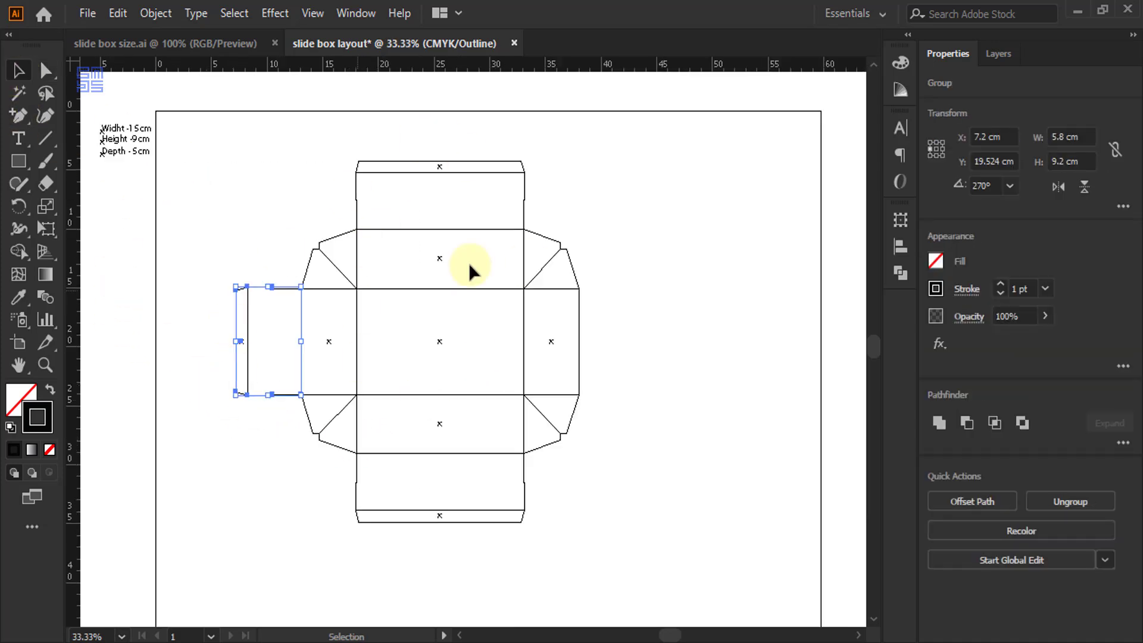
pyautogui.scroll(1, 296, 327)
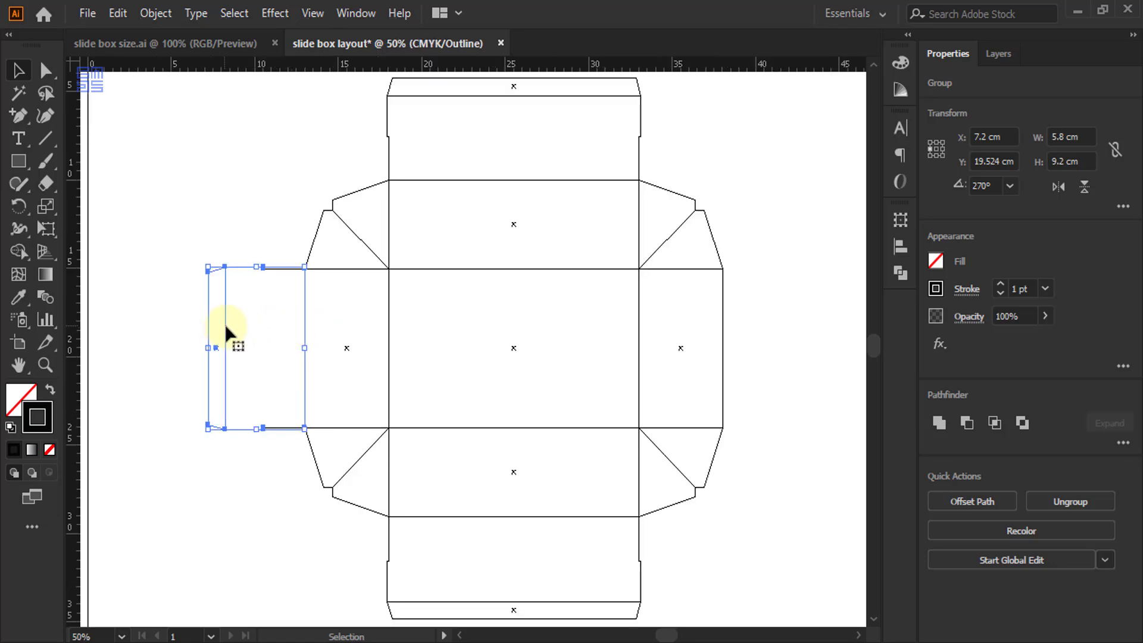
pyautogui.moveTo(225, 328); pyautogui.dragTo(708, 361)
# Align the copied flap to the right side panel's outer edge, using the panel as the key object, and deselect.
pyautogui.scroll(3, 750, 325)
pyautogui.scroll(-3, 452, 358)
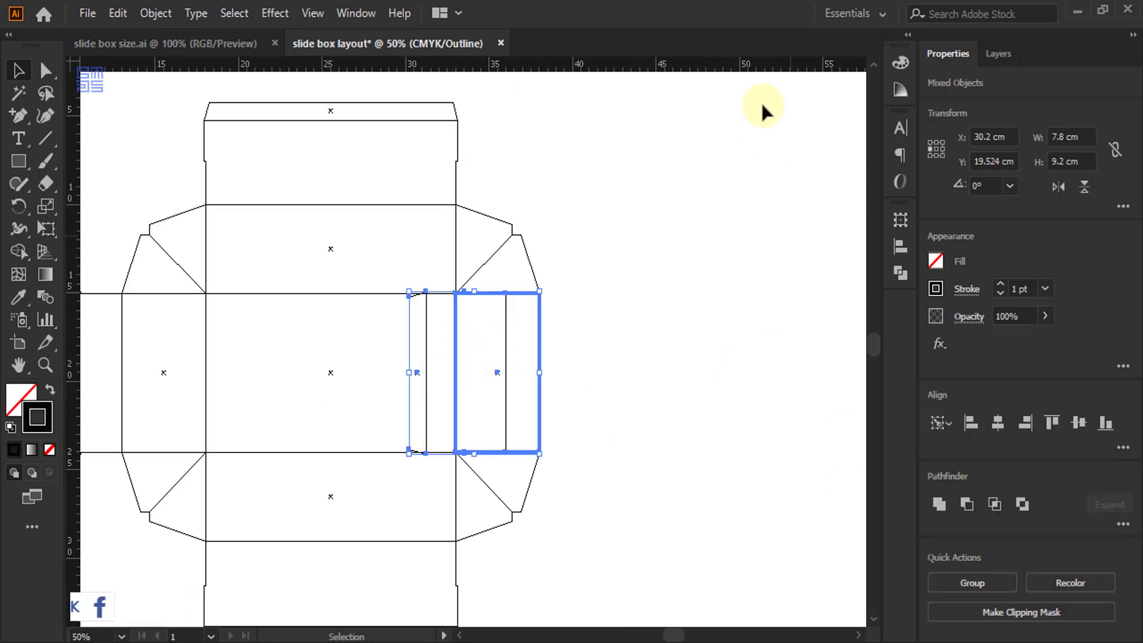
pyautogui.click(941, 149)
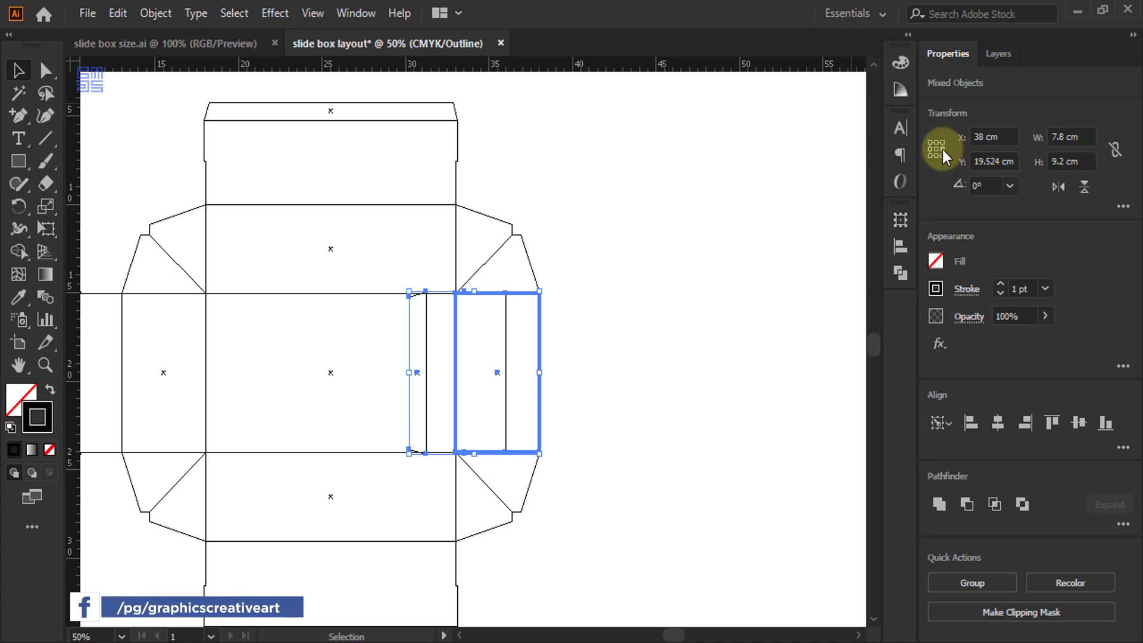
pyautogui.click(1023, 425)
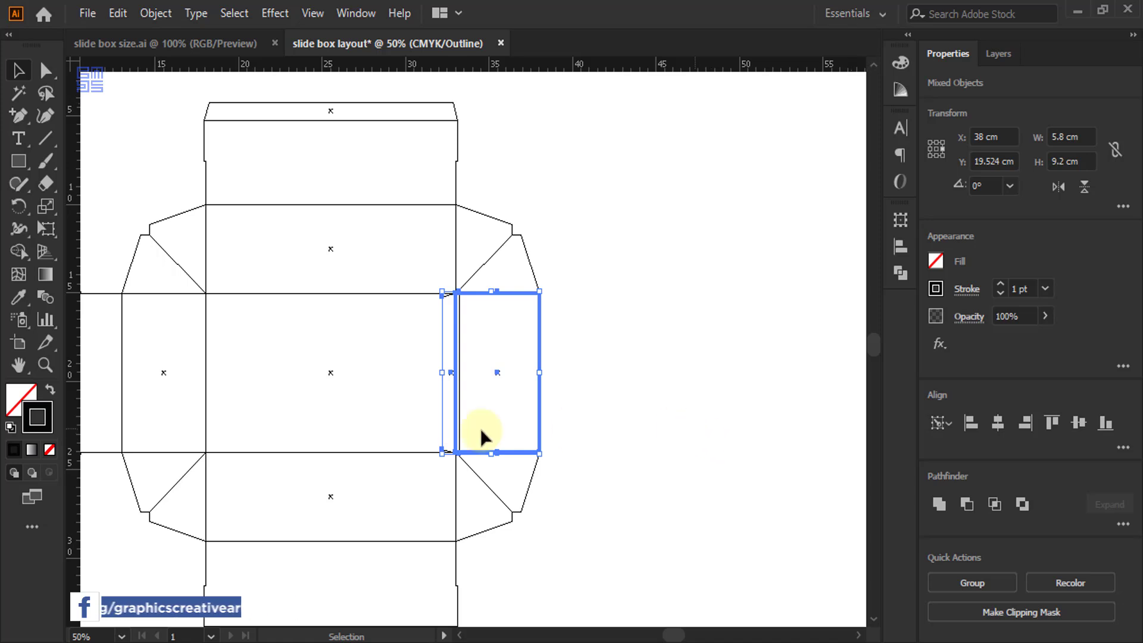
pyautogui.click(477, 462)
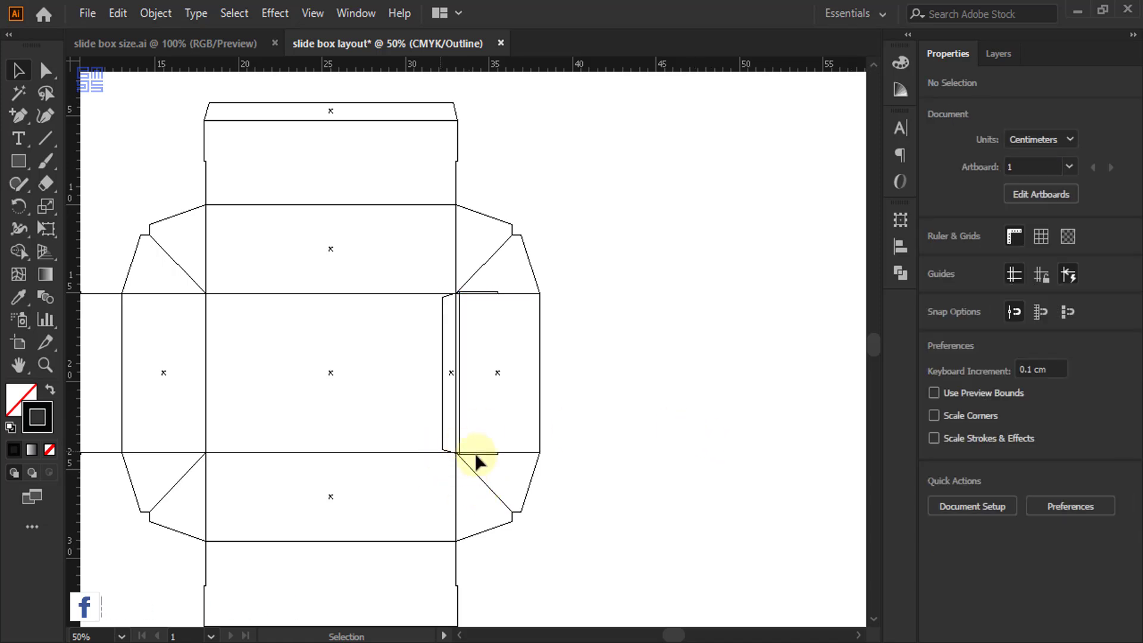
# Flip the copied flap horizontally about its right-edge reference point so it extends outward from the right side panel.
pyautogui.click(454, 319)
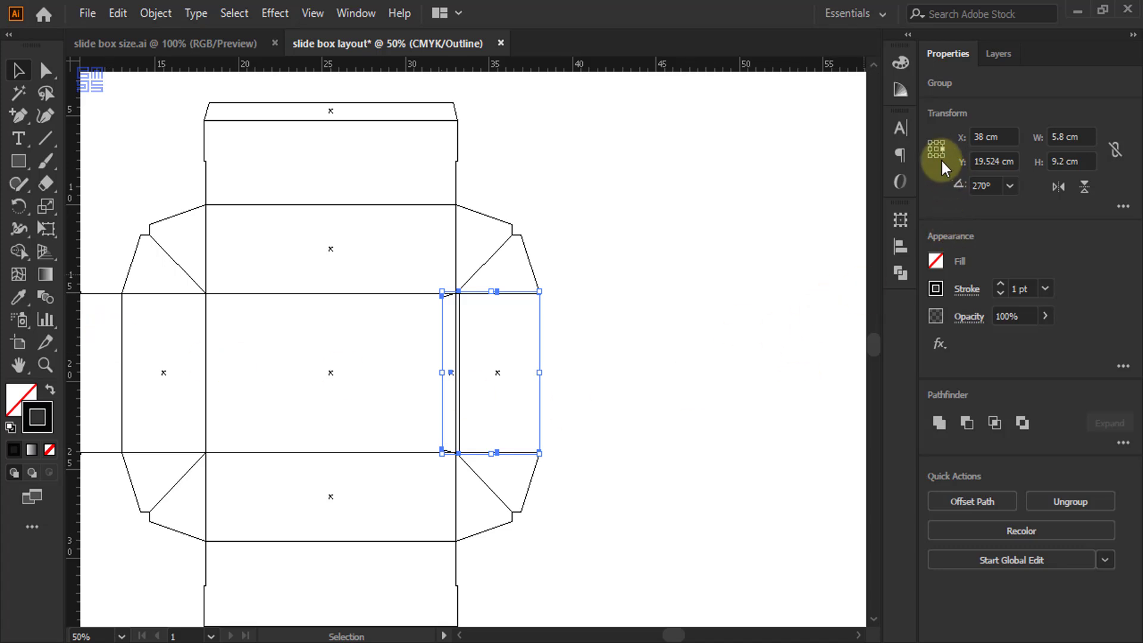
pyautogui.click(1066, 187)
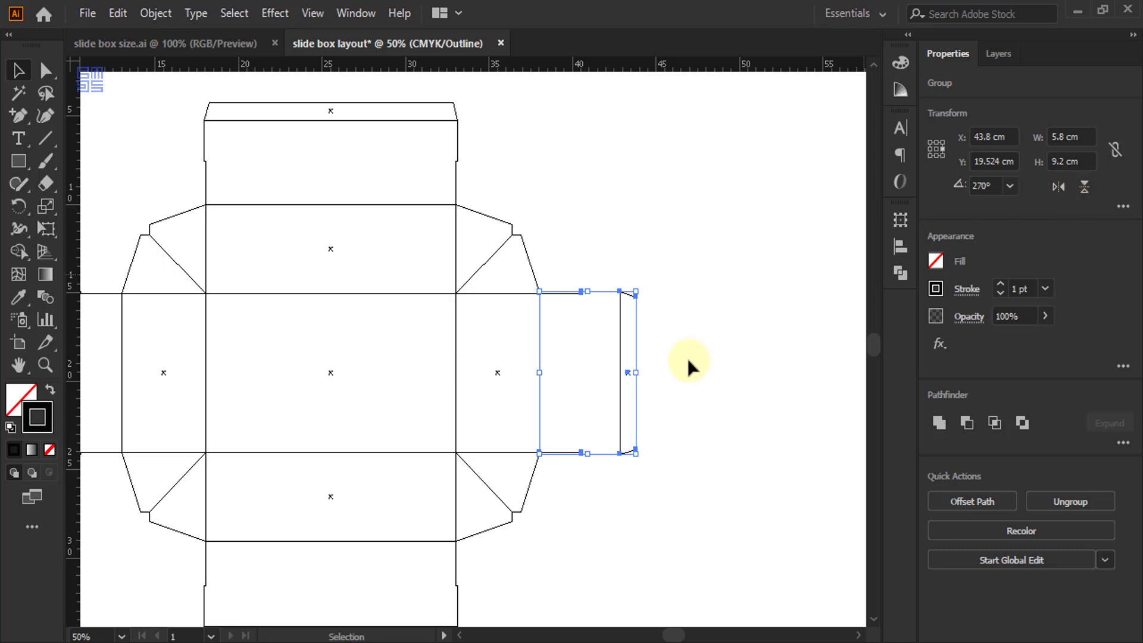
pyautogui.click(690, 345)
# Select all parts of the box layout and group them.
pyautogui.scroll(-2, 733, 339)
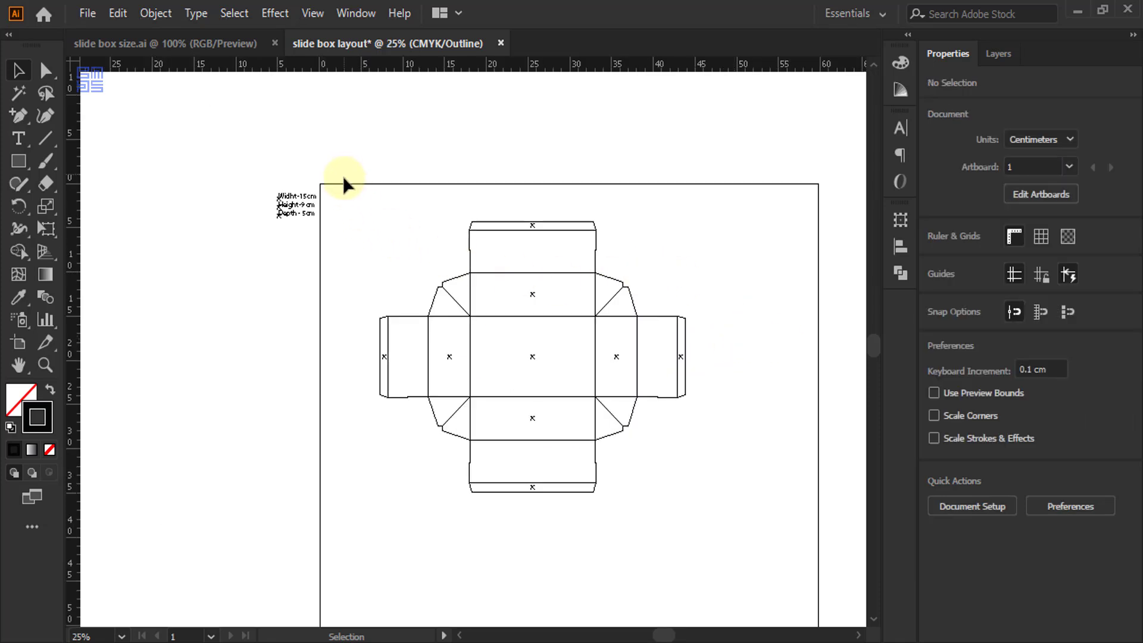
pyautogui.moveTo(345, 184); pyautogui.dragTo(719, 536)
pyautogui.press('a')
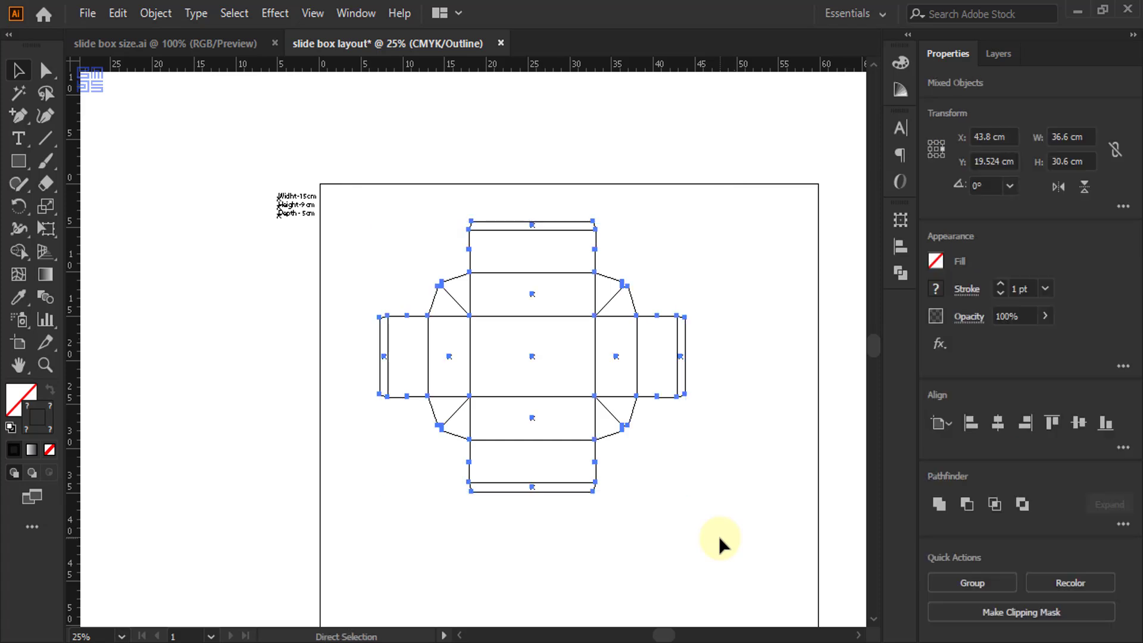
pyautogui.hotkey('ctrl', 'g')
# Return to preview view, centre the grouped box layout horizontally and vertically on the artboard, and deselect it.
pyautogui.scroll(-2, 474, 275)
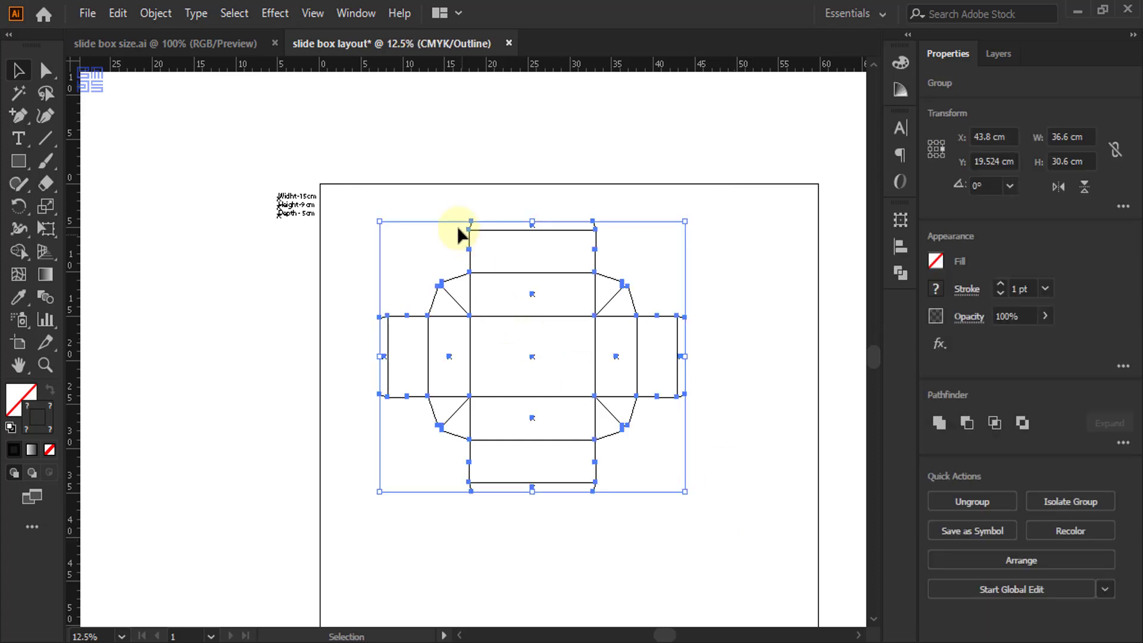
pyautogui.scroll(1, 688, 298)
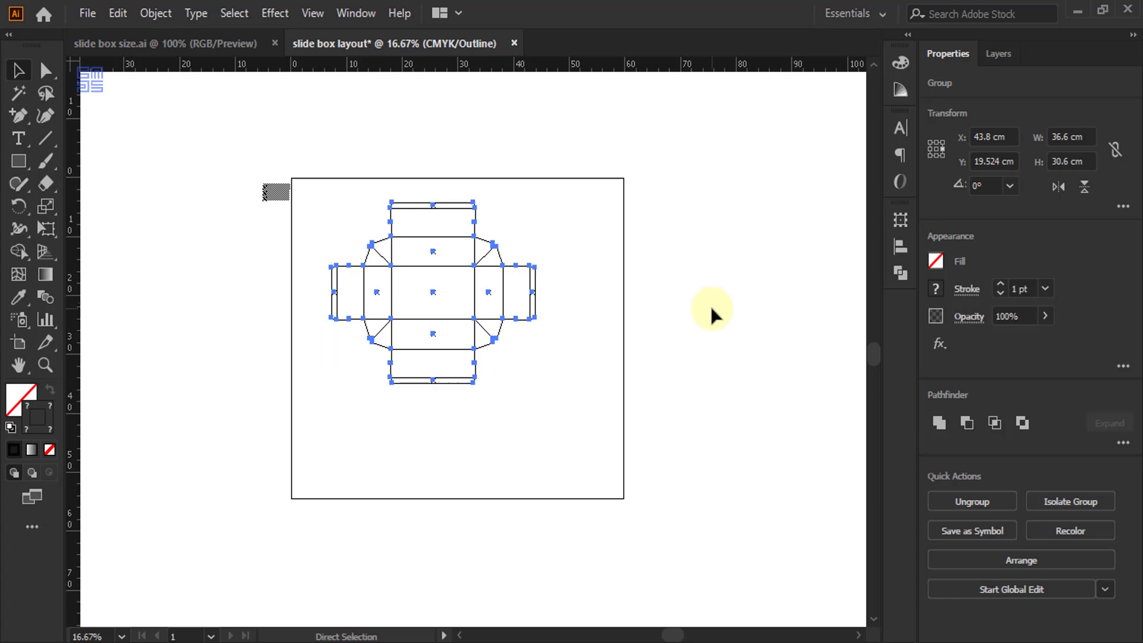
pyautogui.hotkey('ctrl', 'y')
pyautogui.scroll(1, 395, 249)
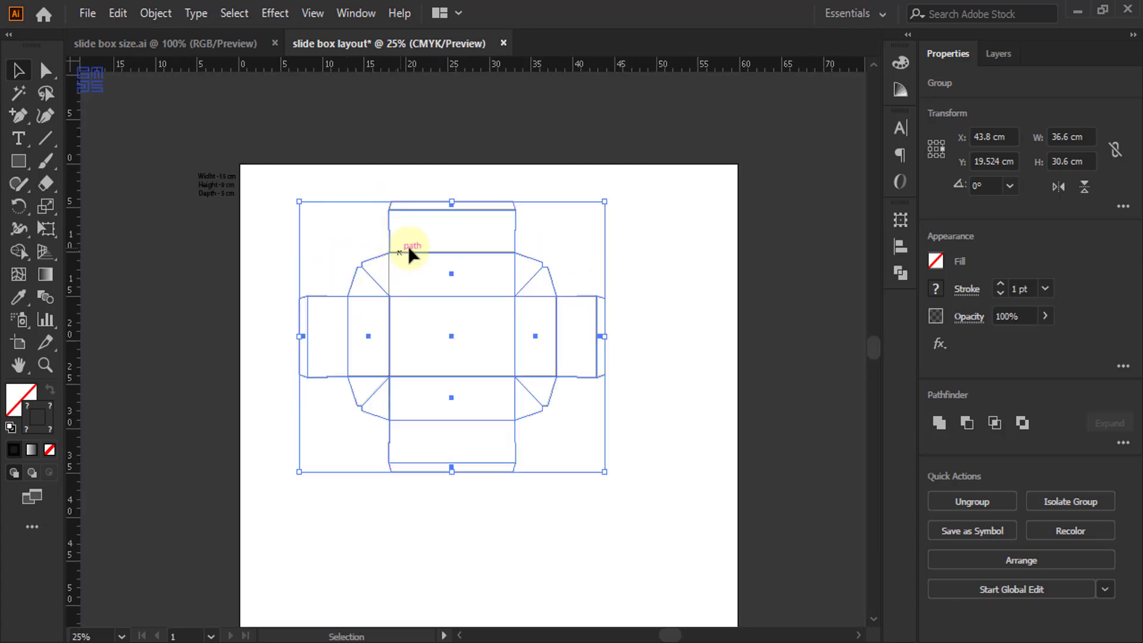
pyautogui.scroll(-1, 688, 187)
pyautogui.click(898, 248)
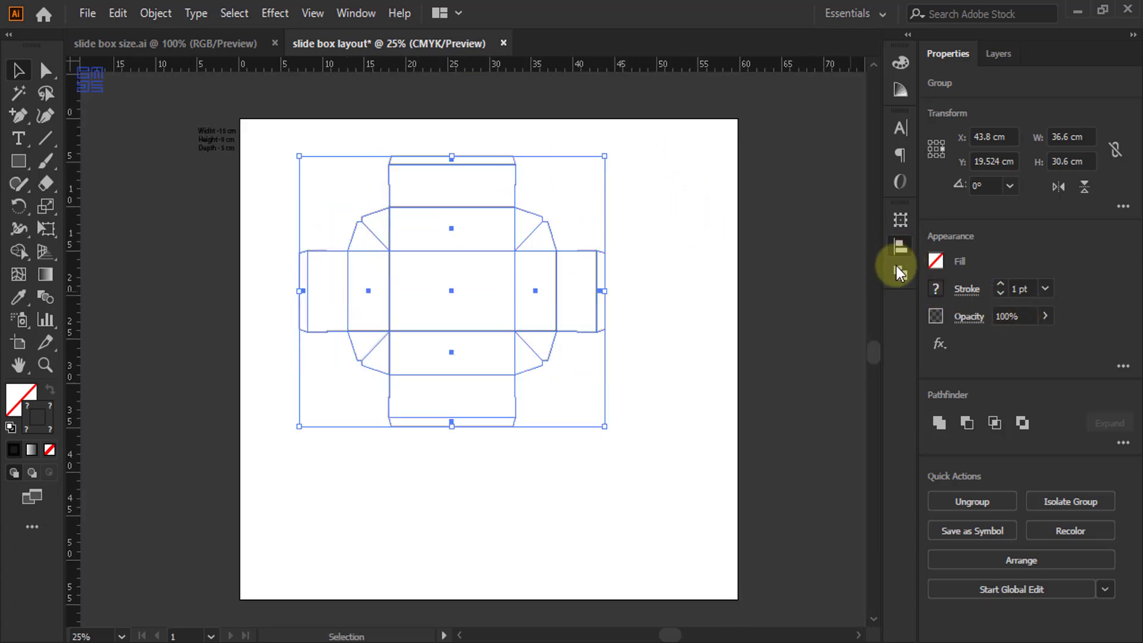
pyautogui.click(858, 374)
pyautogui.click(880, 437)
pyautogui.click(724, 260)
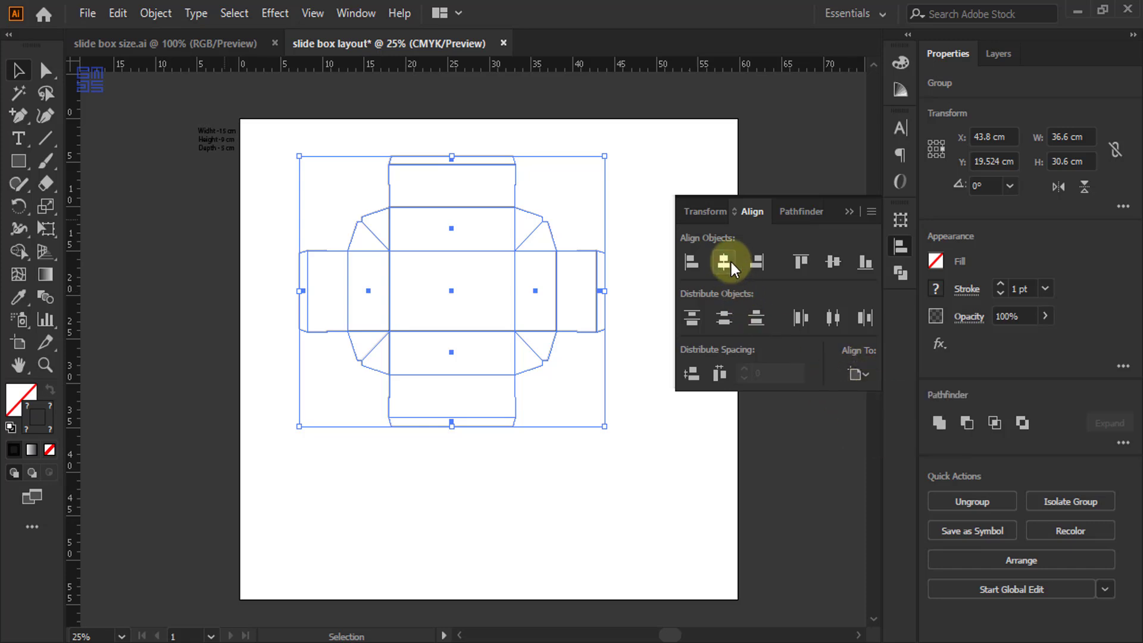
pyautogui.click(833, 260)
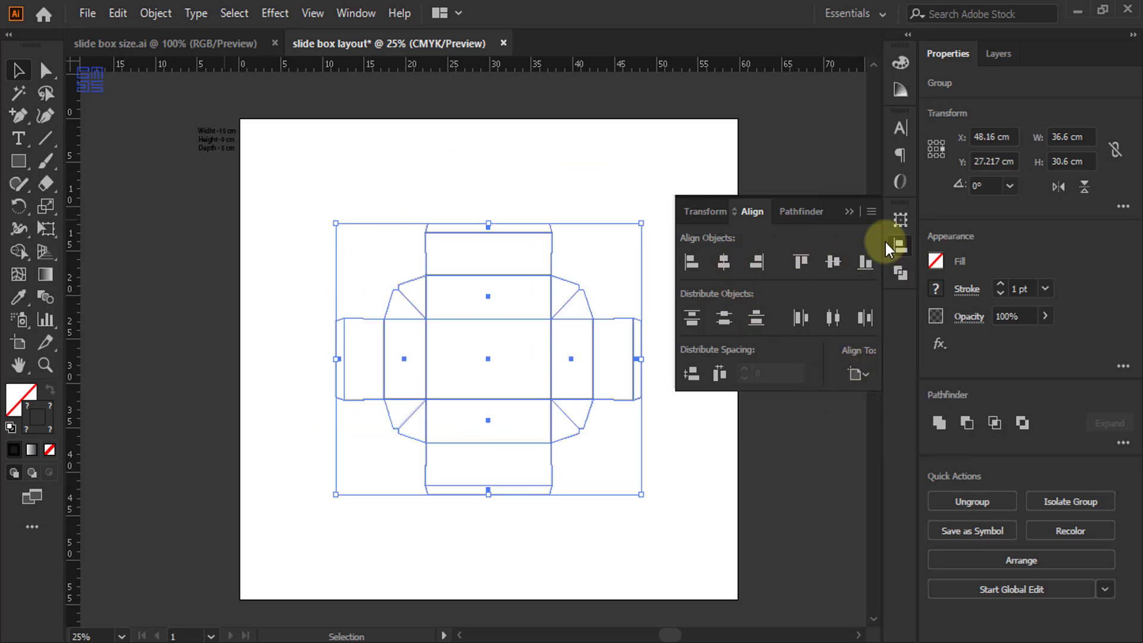
pyautogui.click(848, 211)
pyautogui.click(259, 295)
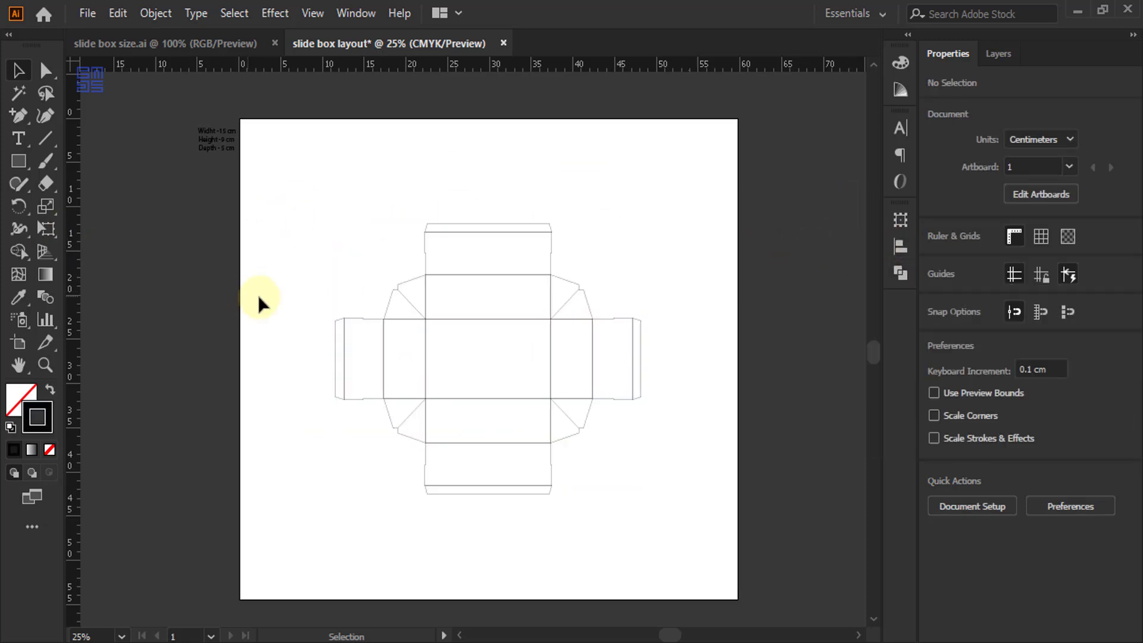
# Shrink the artboard symmetrically around the box layout to about 41.75 by 36.04 cm.
pyautogui.click(21, 344)
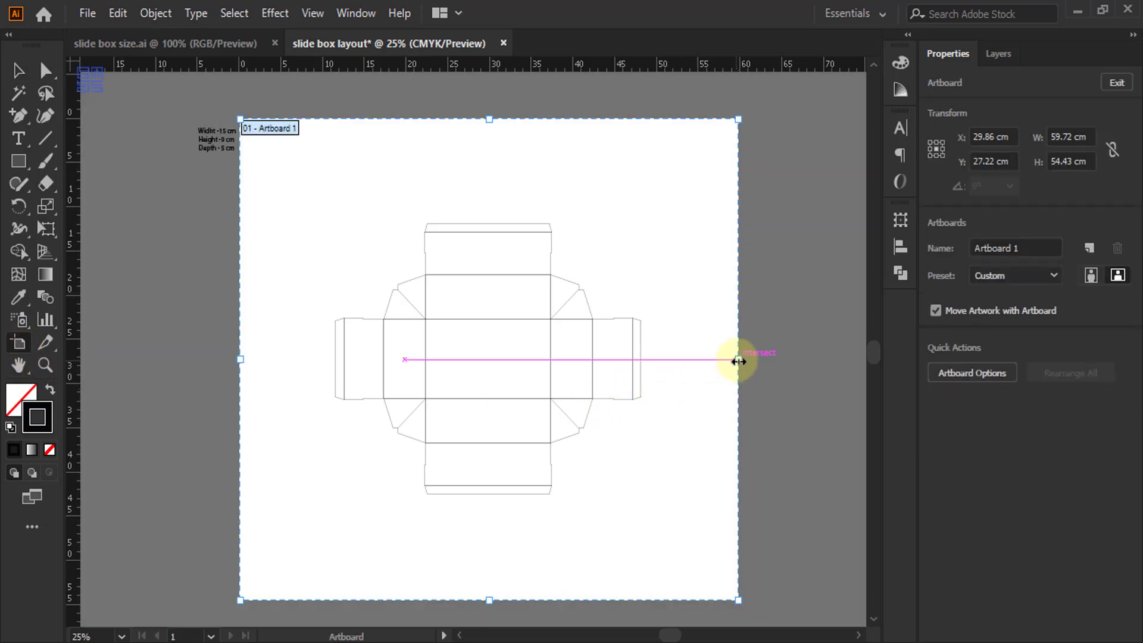
pyautogui.moveTo(738, 361); pyautogui.dragTo(662, 380)
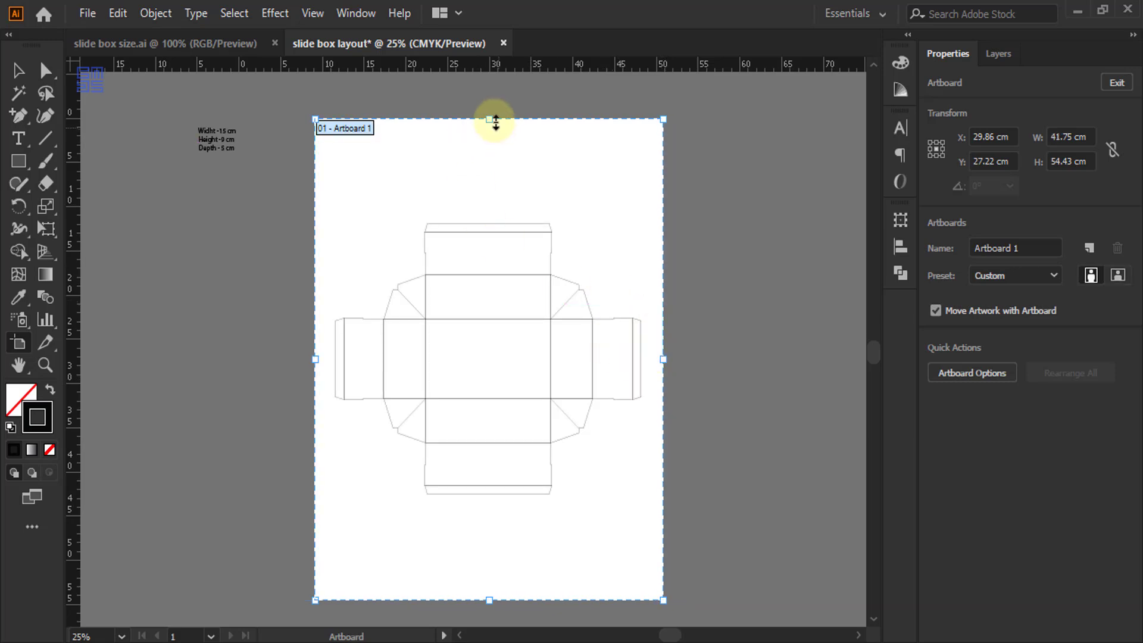
pyautogui.moveTo(495, 121); pyautogui.dragTo(490, 201)
pyautogui.click(18, 70)
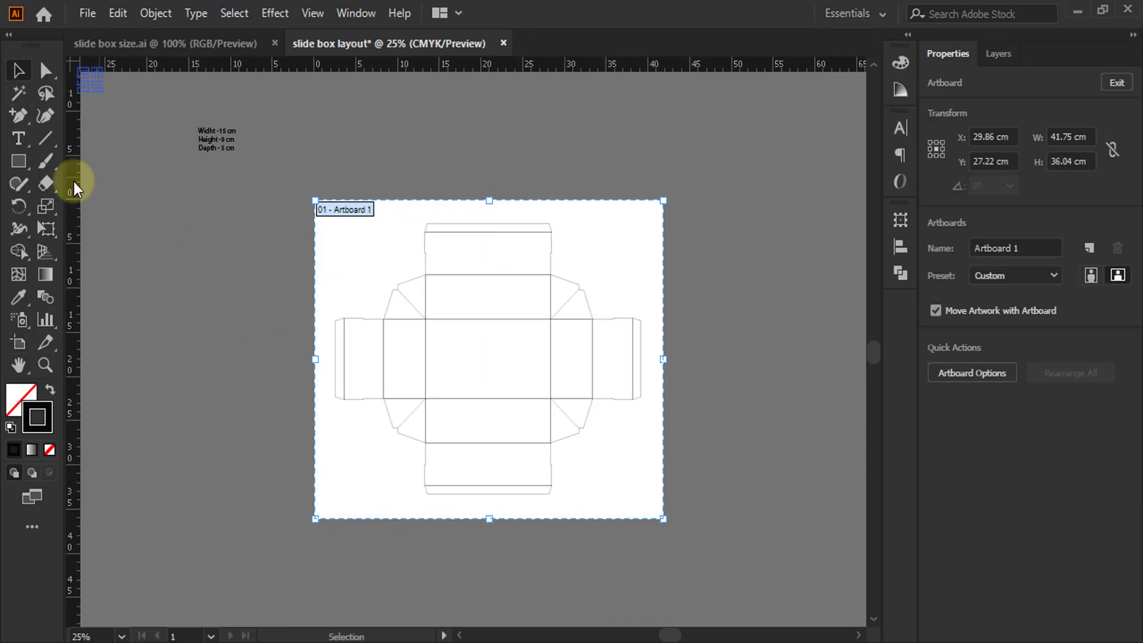
# Select the whole box layout and ungroup it into separate paths.
pyautogui.scroll(-3, 84, 233)
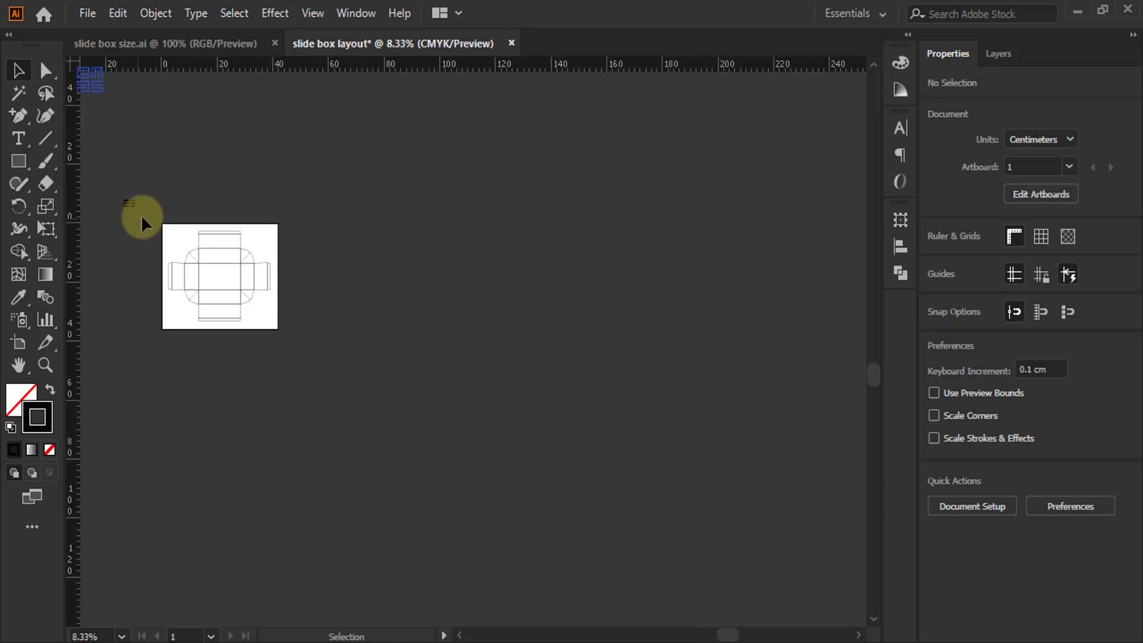
pyautogui.scroll(3, 141, 214)
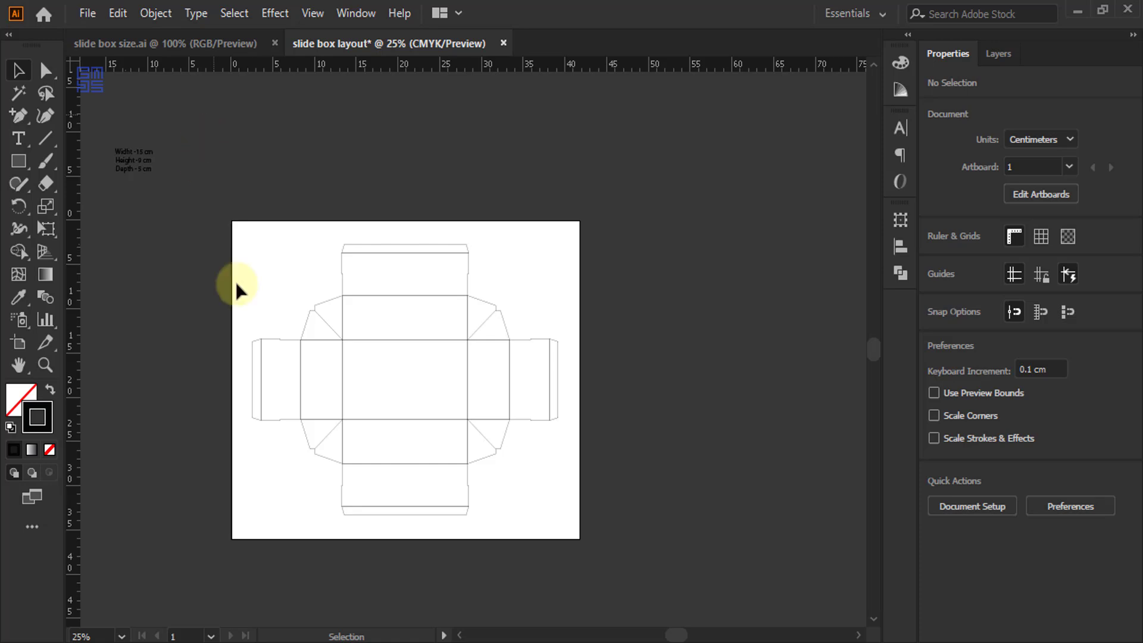
pyautogui.scroll(1, 246, 361)
pyautogui.moveTo(227, 189); pyautogui.dragTo(641, 552)
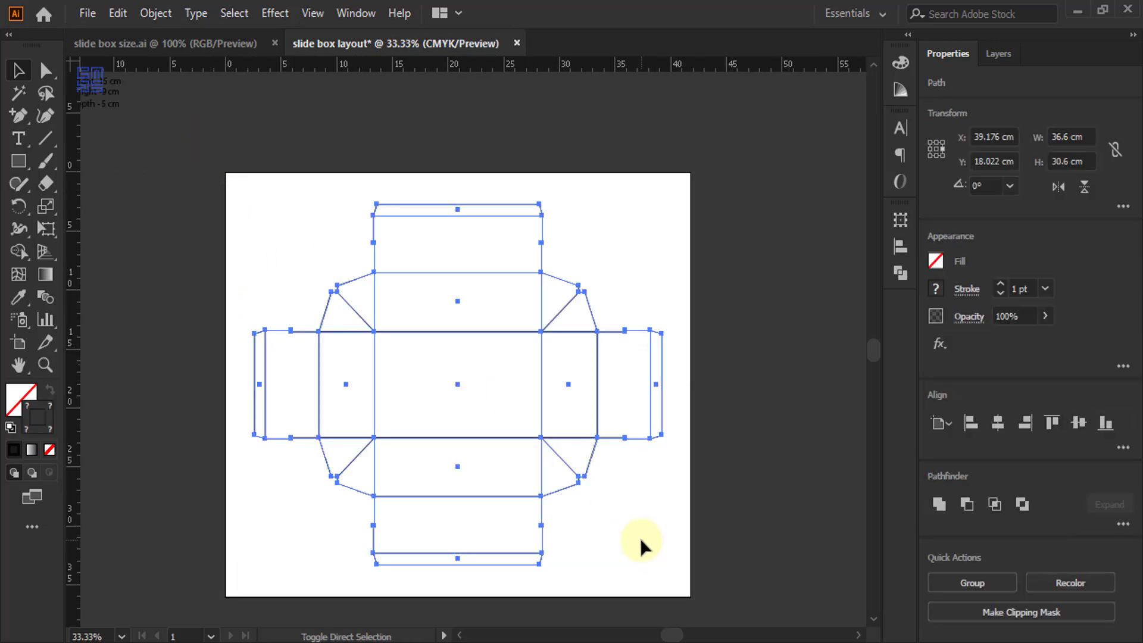
pyautogui.hotkey('ctrl', 'c')
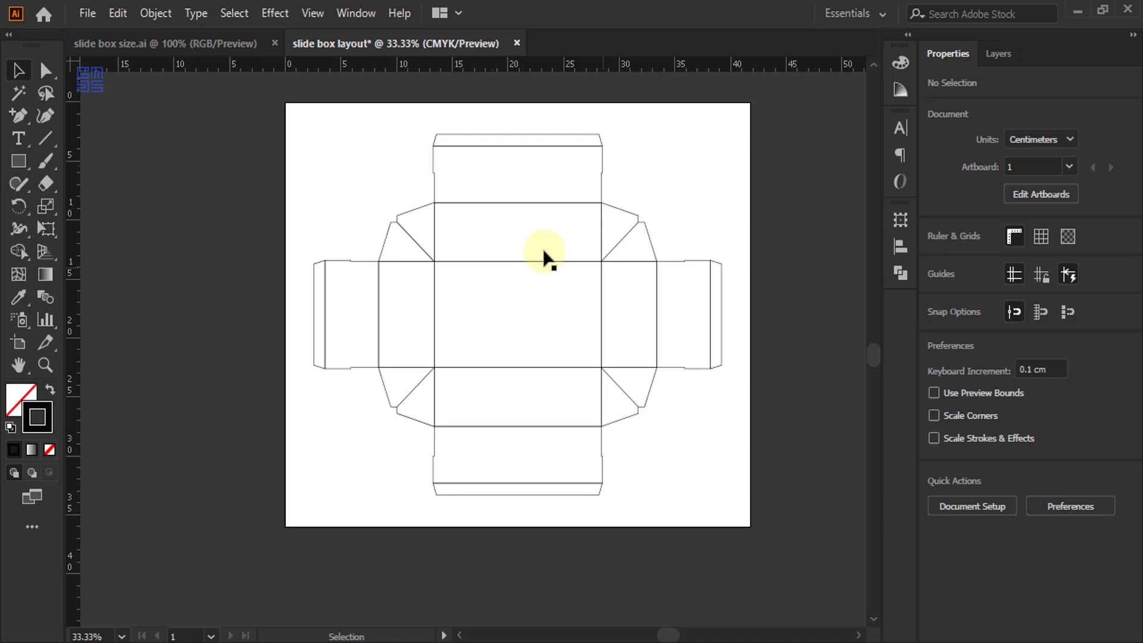
# Select the horizontal fold lines down the central column and the vertical fold lines across the side panels with Direct Selection.
pyautogui.scroll(1, 504, 213)
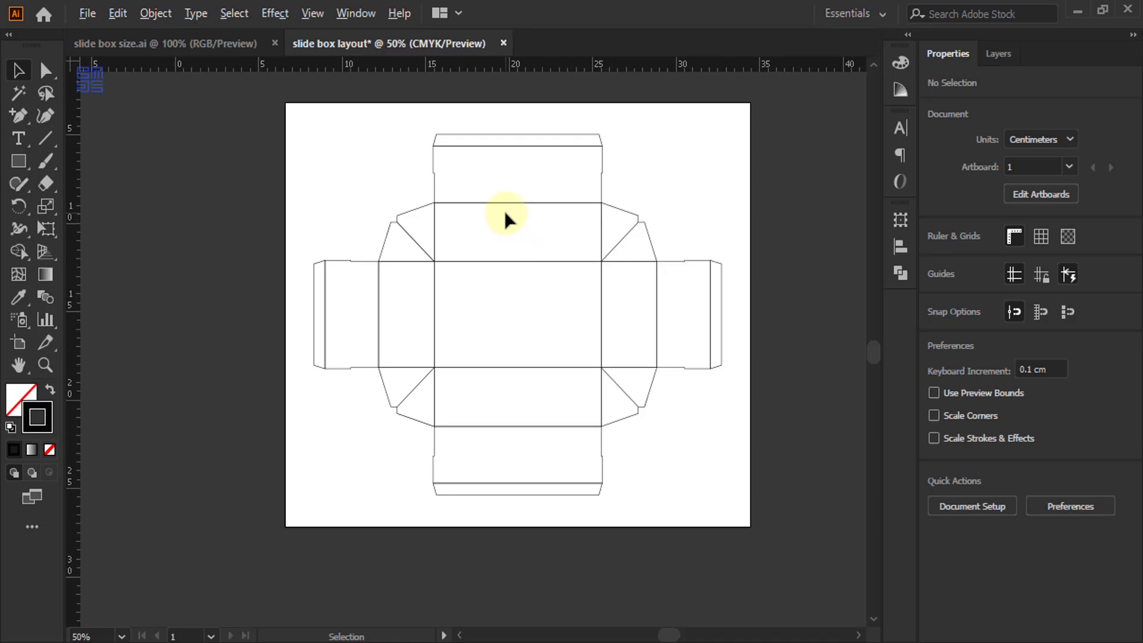
pyautogui.scroll(-1, 504, 213)
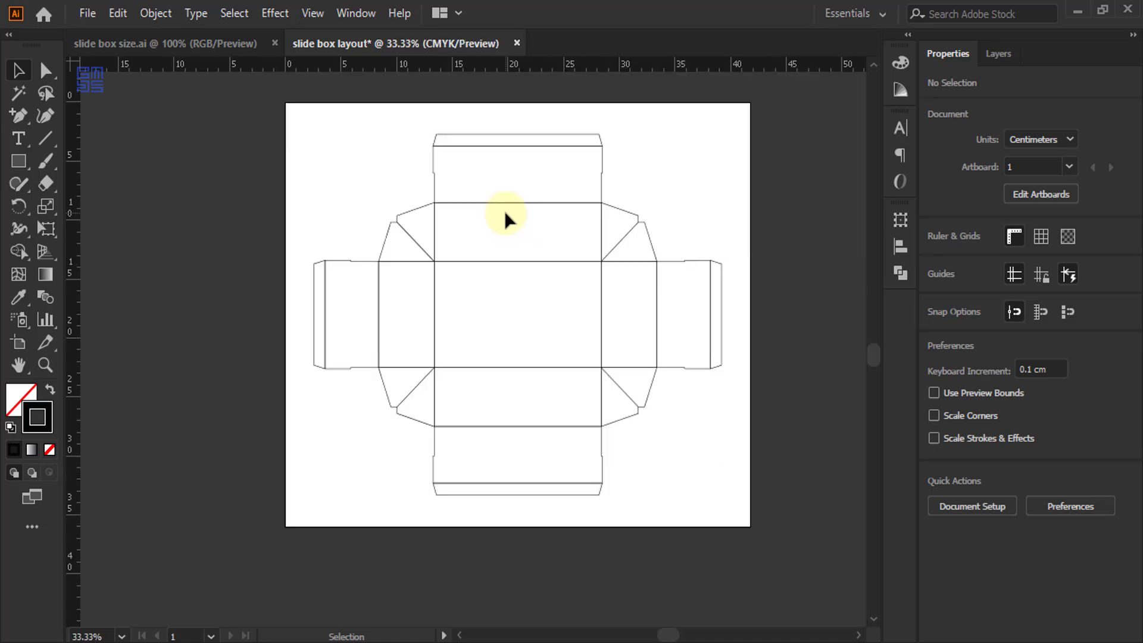
pyautogui.scroll(2, 399, 213)
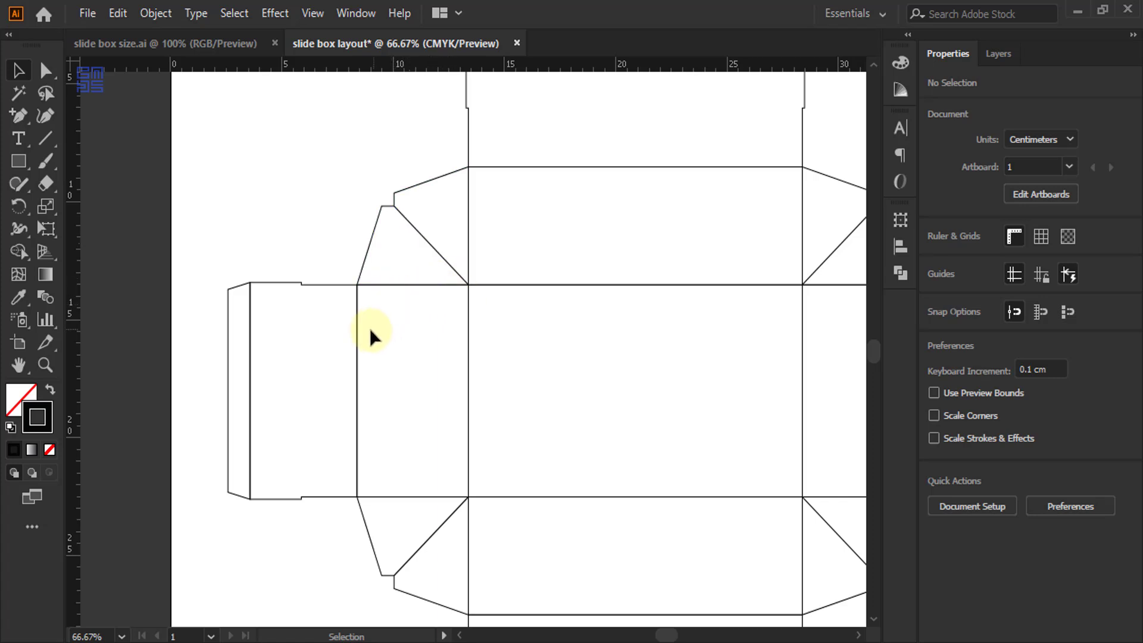
pyautogui.scroll(-1, 370, 335)
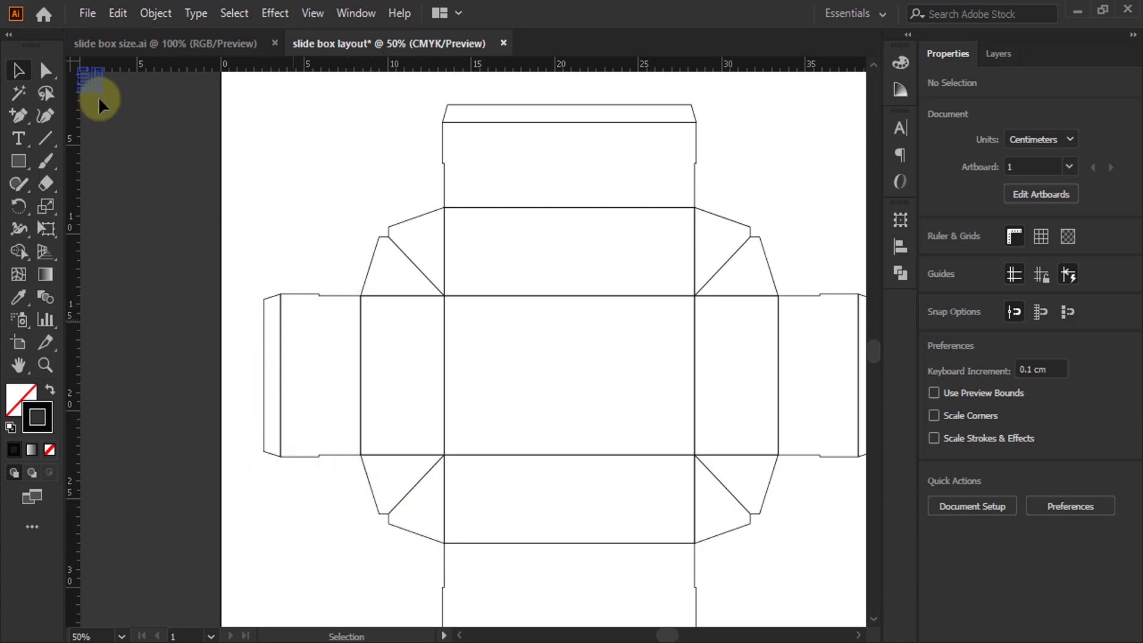
pyautogui.click(47, 69)
pyautogui.scroll(-1, 434, 133)
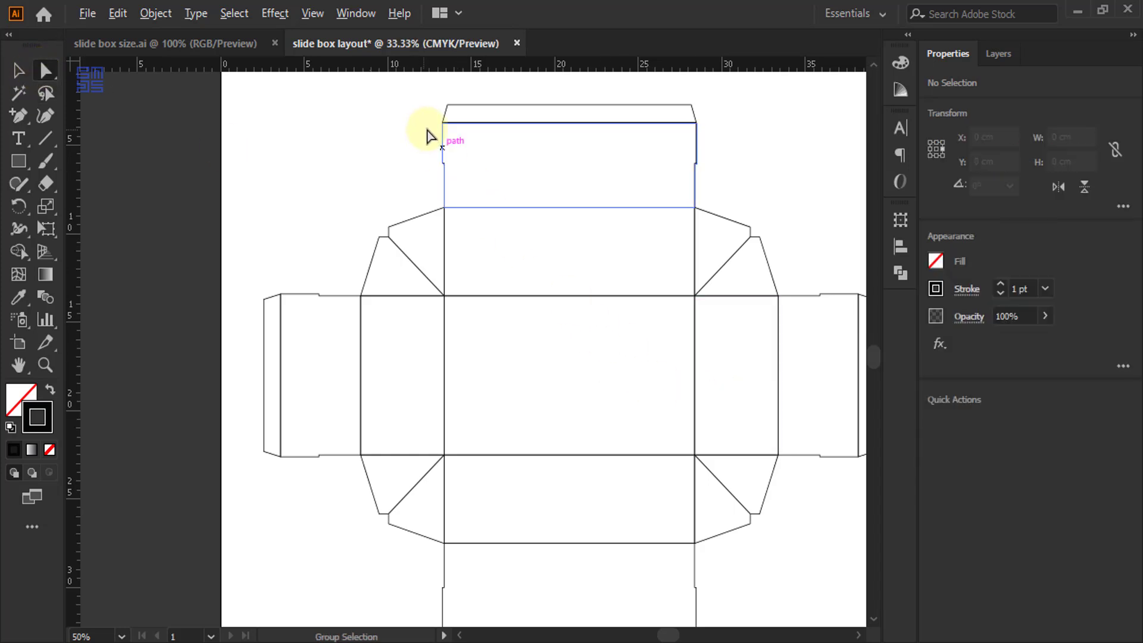
pyautogui.moveTo(498, 120); pyautogui.dragTo(552, 470)
pyautogui.moveTo(326, 290); pyautogui.dragTo(720, 317)
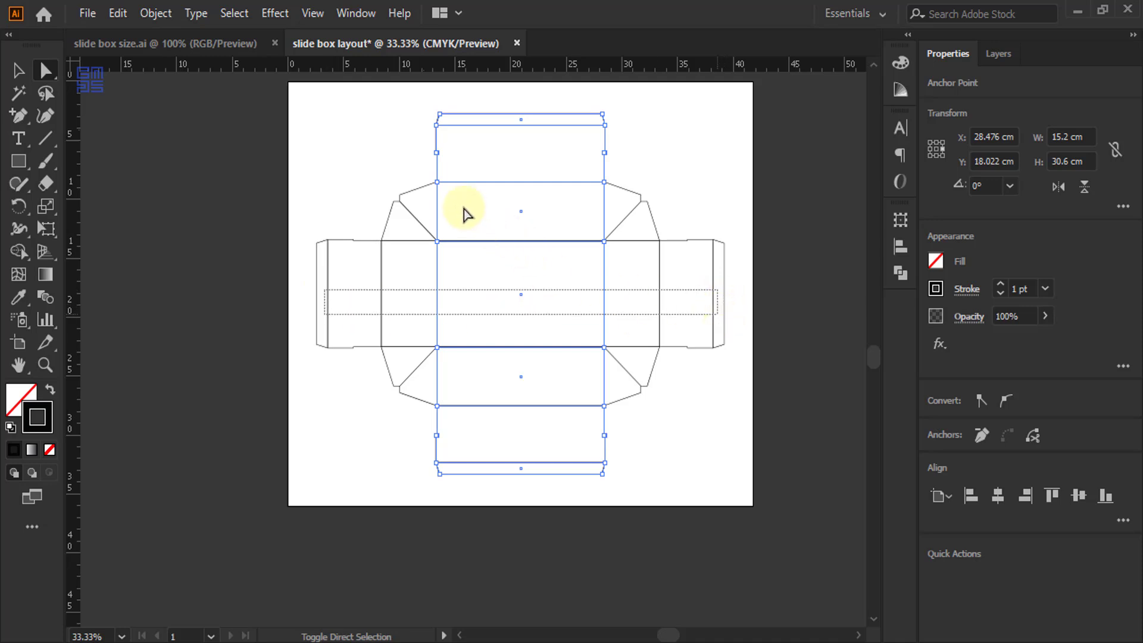
# Add the four diagonal corner fold lines and the vertical folds beside the upper and lower panels to the selection.
pyautogui.scroll(2, 412, 224)
pyautogui.moveTo(425, 194); pyautogui.dragTo(420, 550)
pyautogui.scroll(-2, 472, 377)
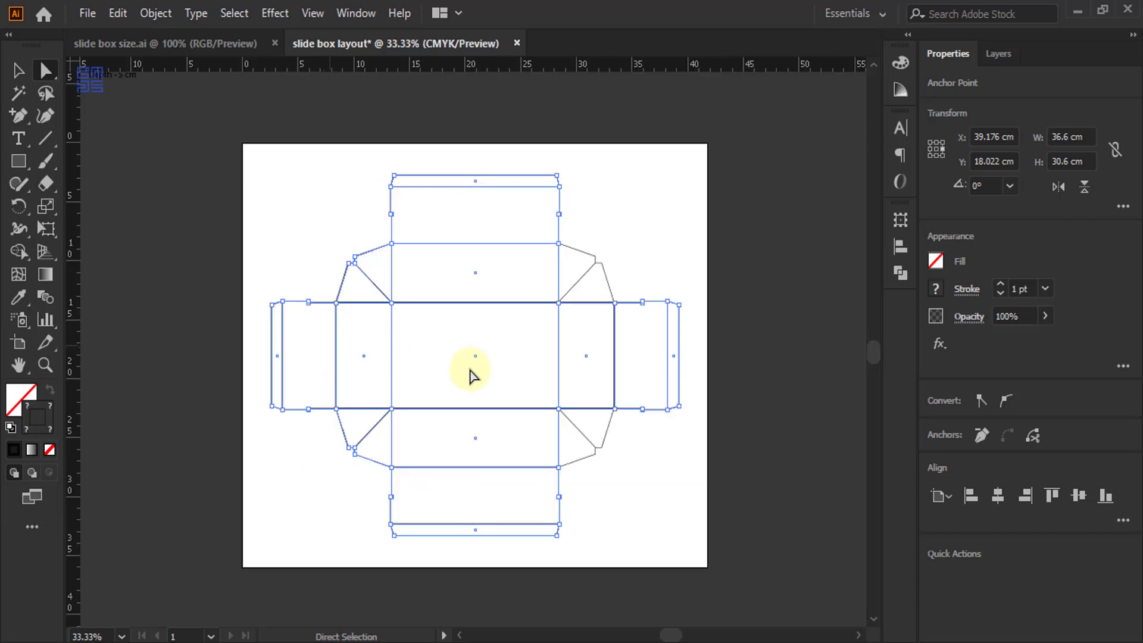
pyautogui.moveTo(575, 276); pyautogui.dragTo(582, 455)
pyautogui.moveTo(386, 439); pyautogui.dragTo(573, 457)
pyautogui.moveTo(384, 271); pyautogui.dragTo(566, 276)
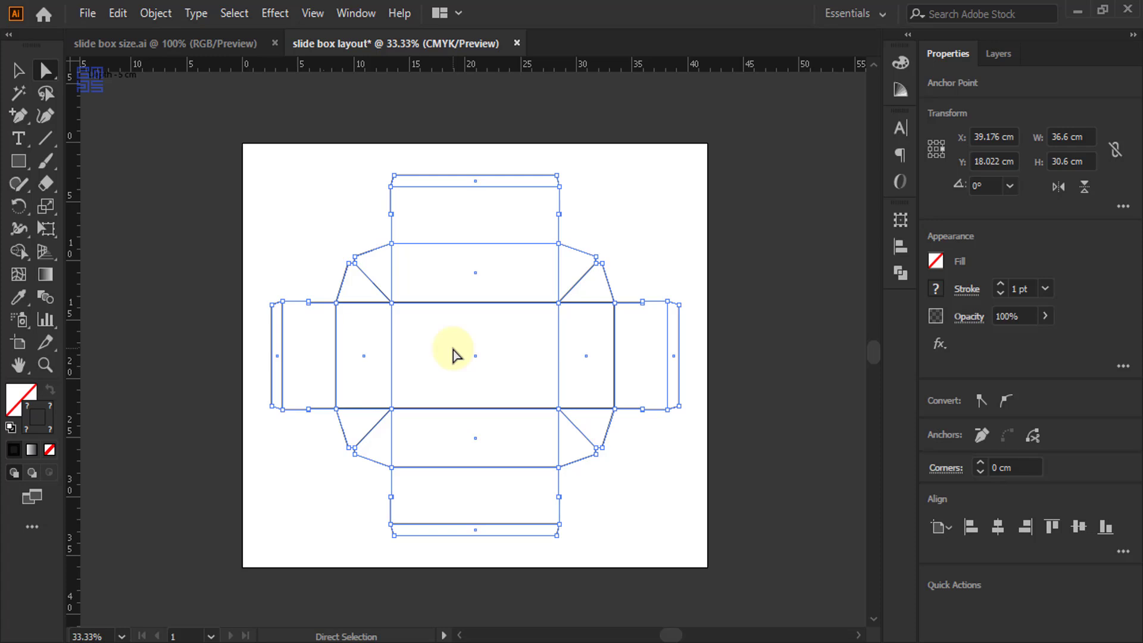
# Try cutting the selected inner fold lines out of the box layout and undo the cut.
pyautogui.press('ctrl')
pyautogui.hotkey('ctrl', 'x')
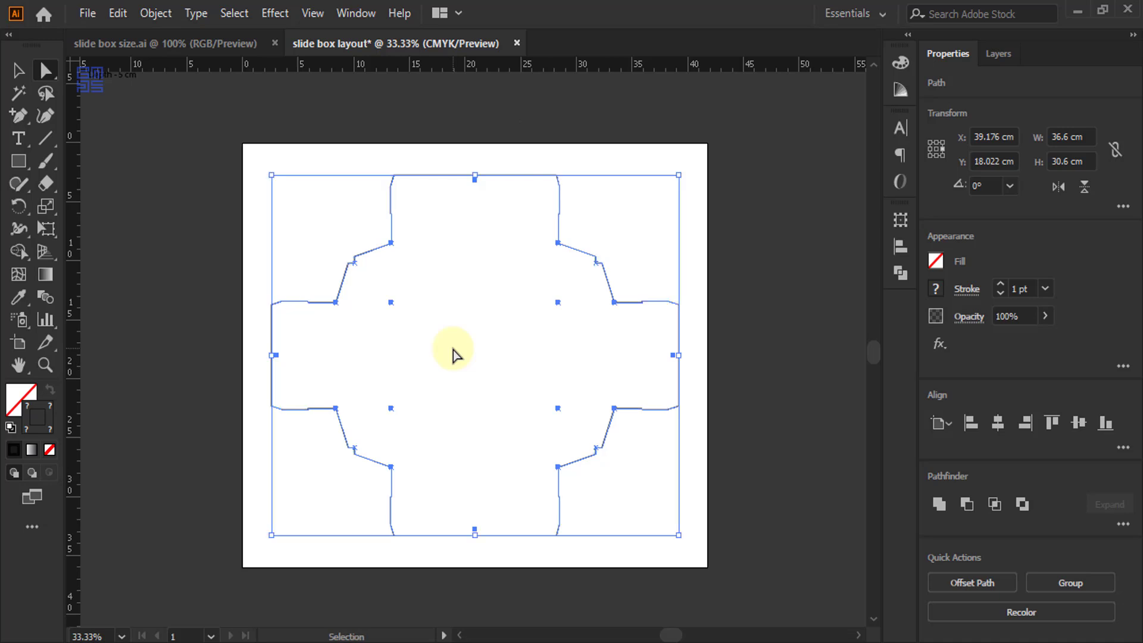
pyautogui.hotkey('ctrl', 'f')
# Copy the selected fold lines and paste them in place on a new layer named "craese line".
pyautogui.click(117, 13)
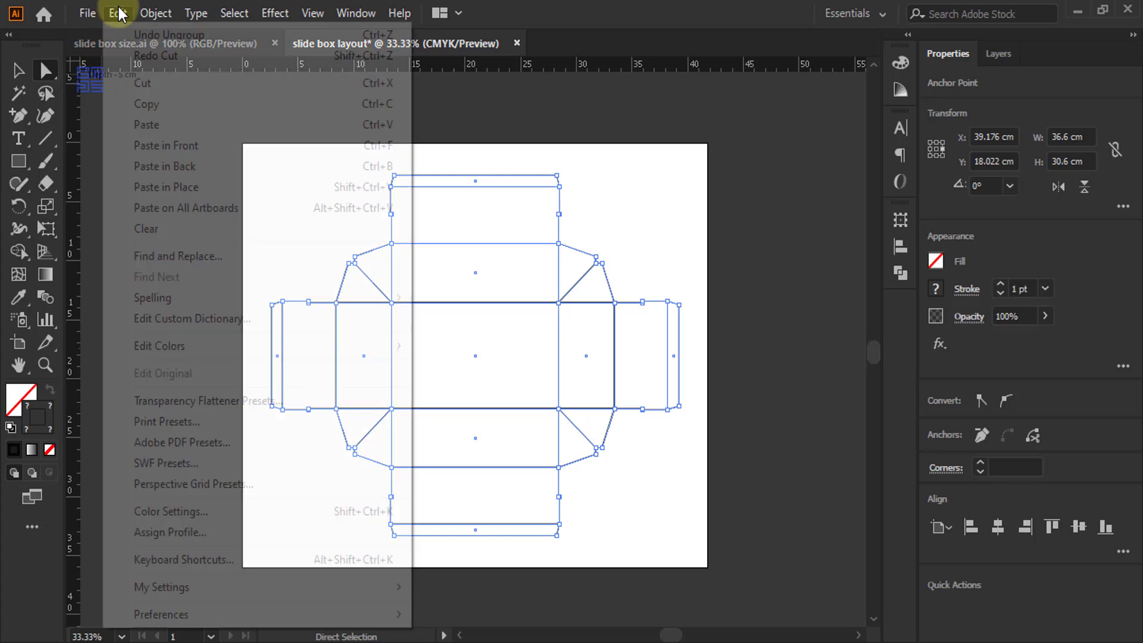
pyautogui.click(179, 105)
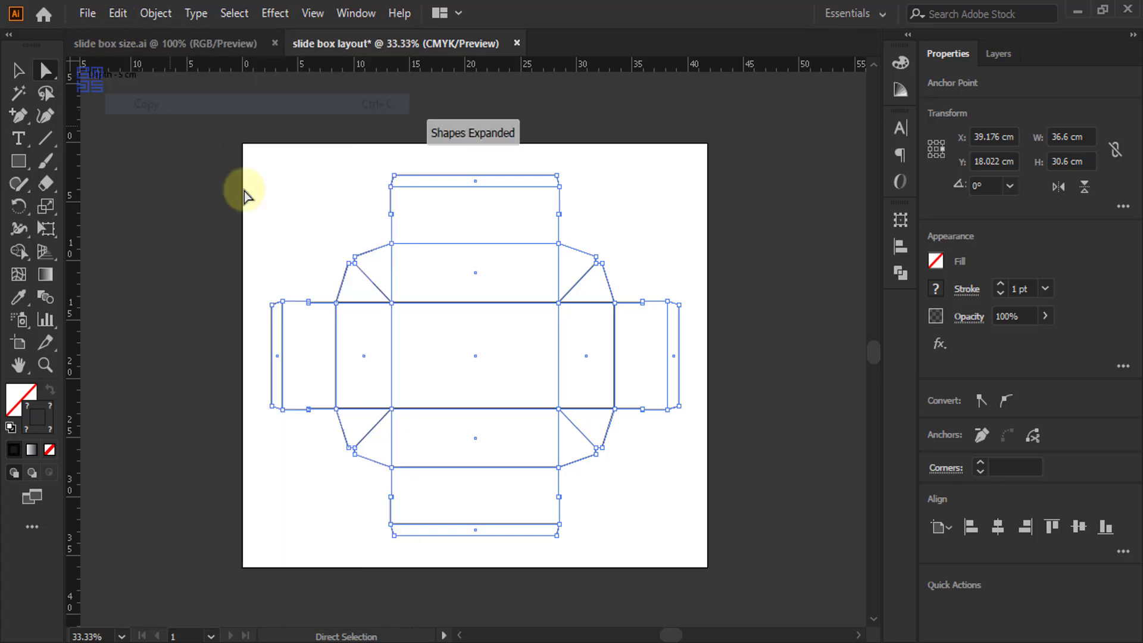
pyautogui.click(998, 54)
pyautogui.click(1089, 632)
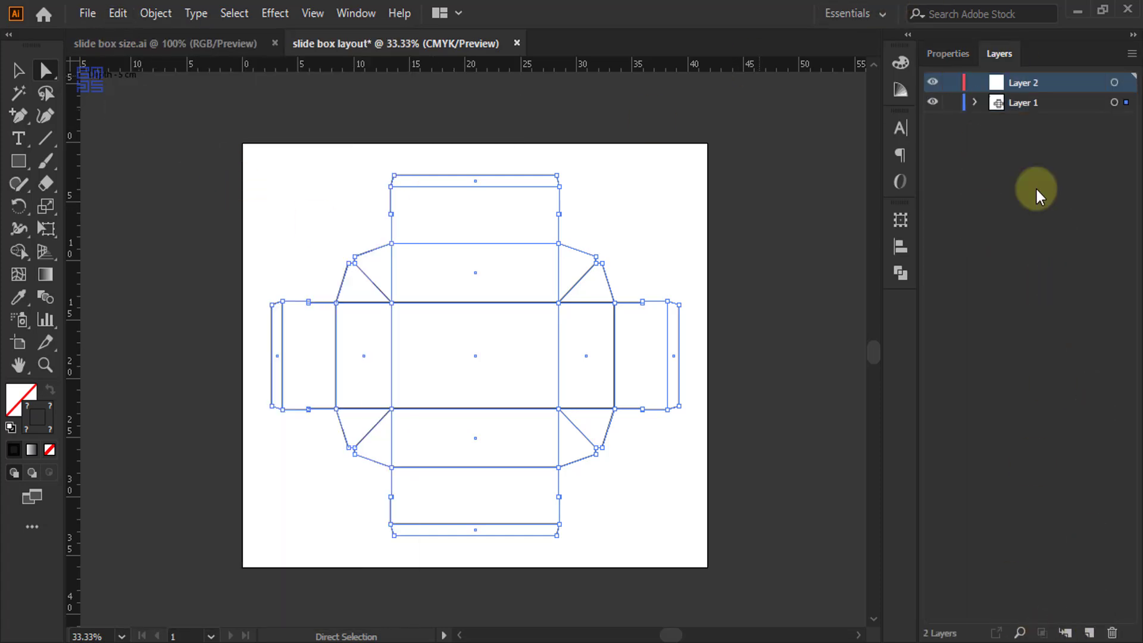
pyautogui.doubleClick(1025, 83)
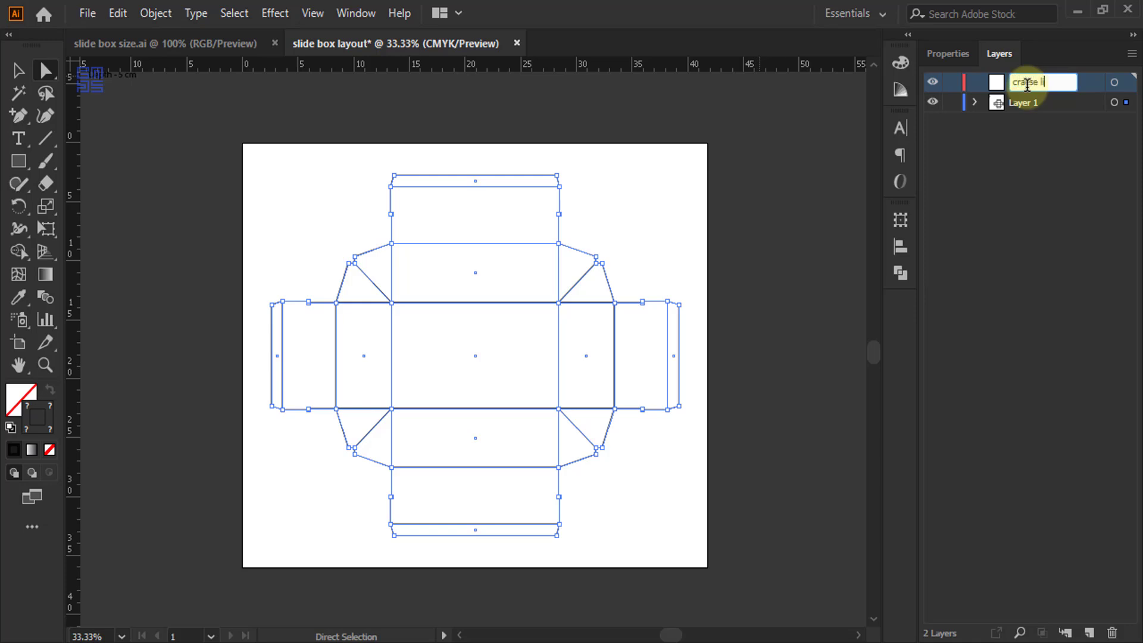
pyautogui.write('craese line')
pyautogui.press('Return')
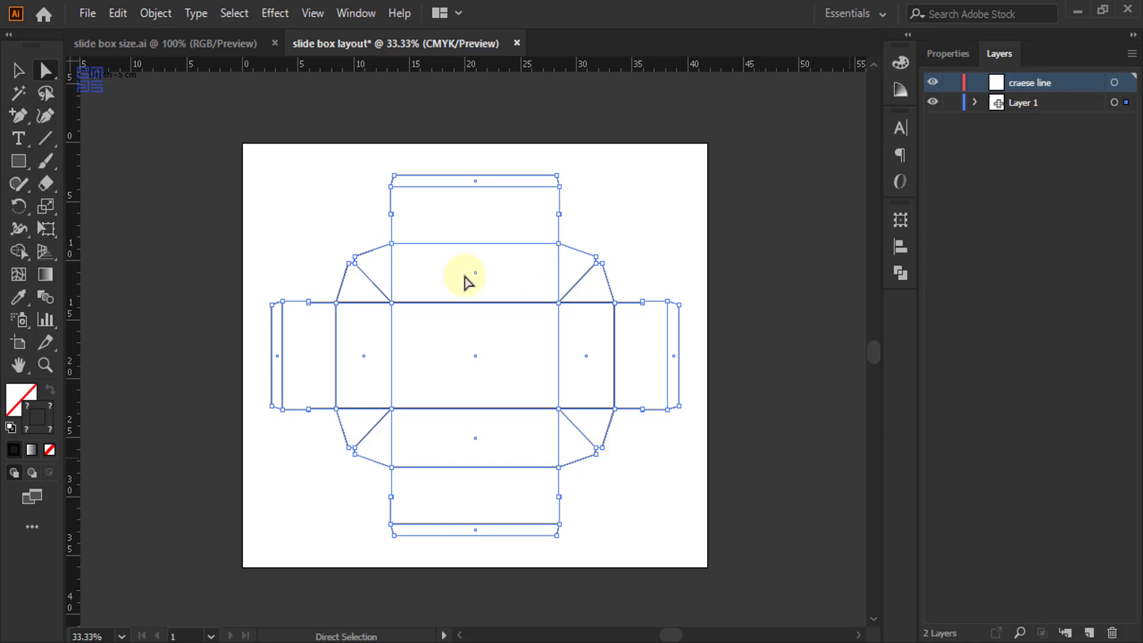
pyautogui.click(118, 13)
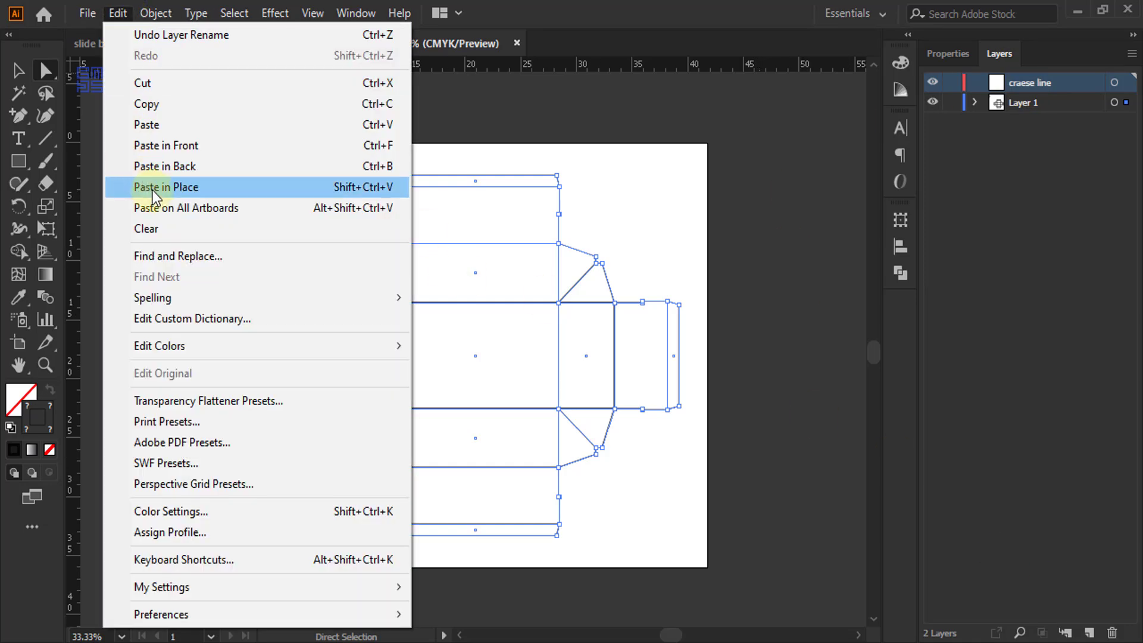
pyautogui.click(152, 190)
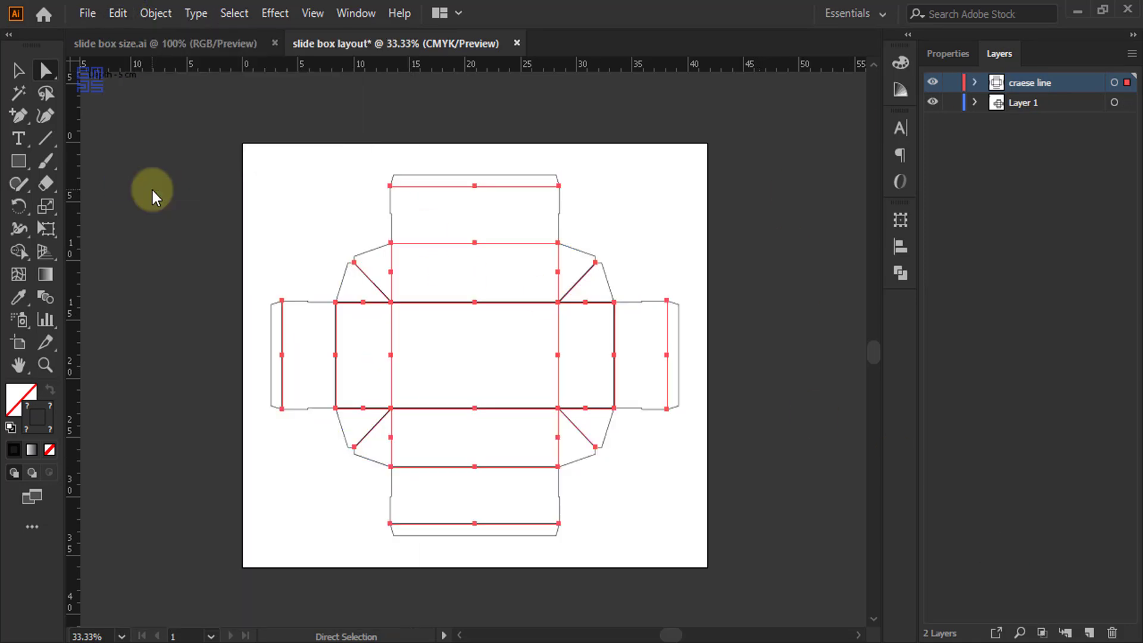
# Set the stroke colour of the pasted fold lines to blue with hue 216, saturation 100% and brightness 100%.
pyautogui.click(901, 62)
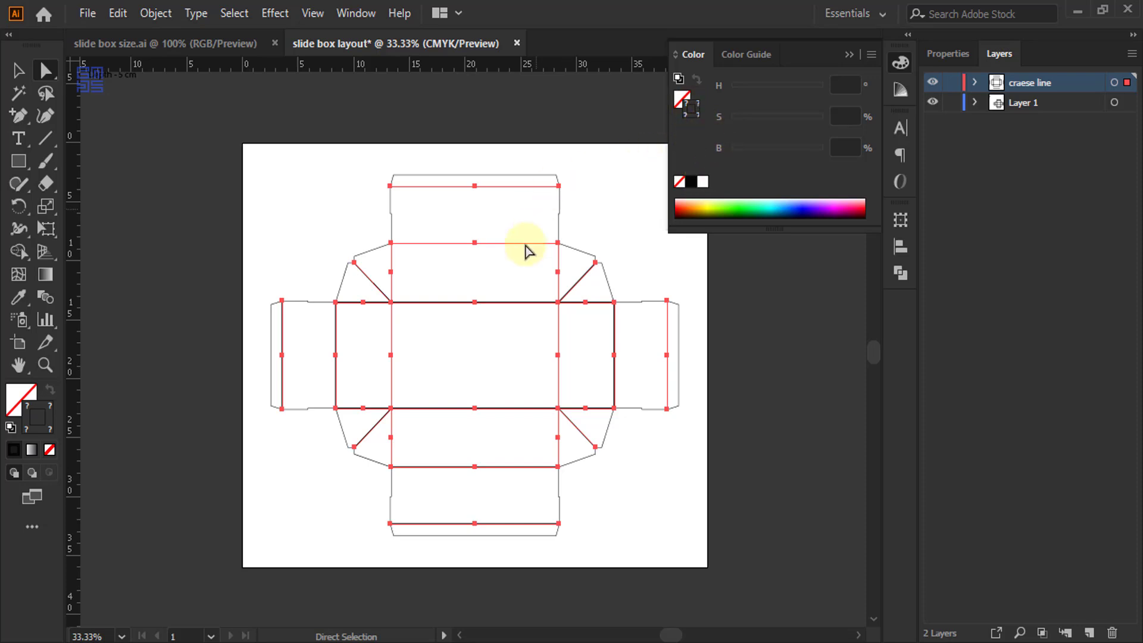
pyautogui.click(697, 116)
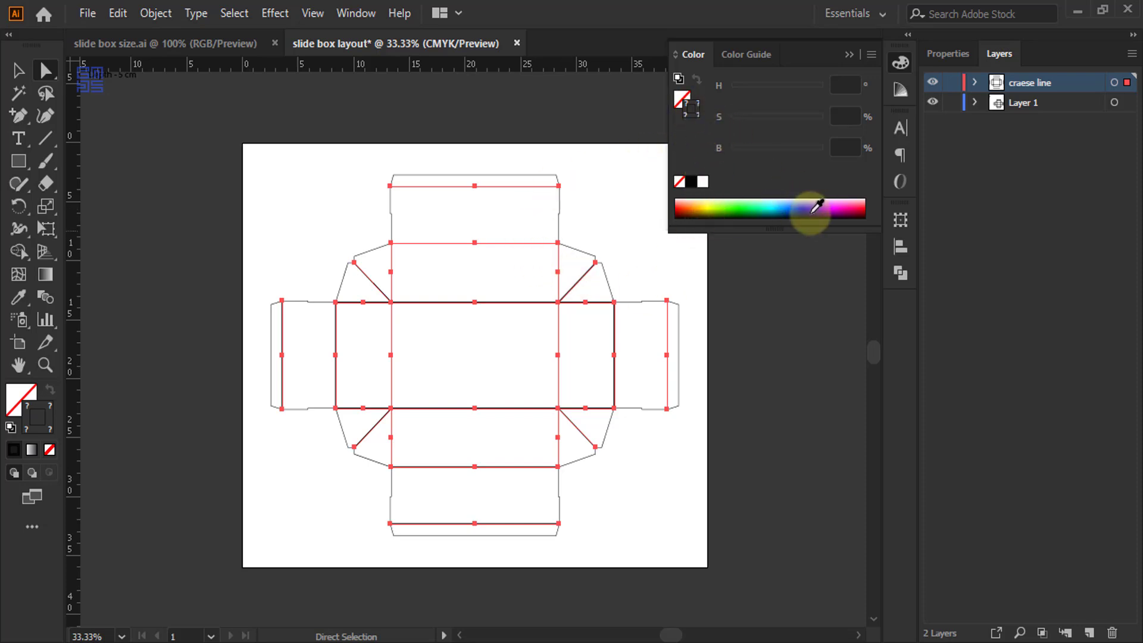
pyautogui.click(798, 208)
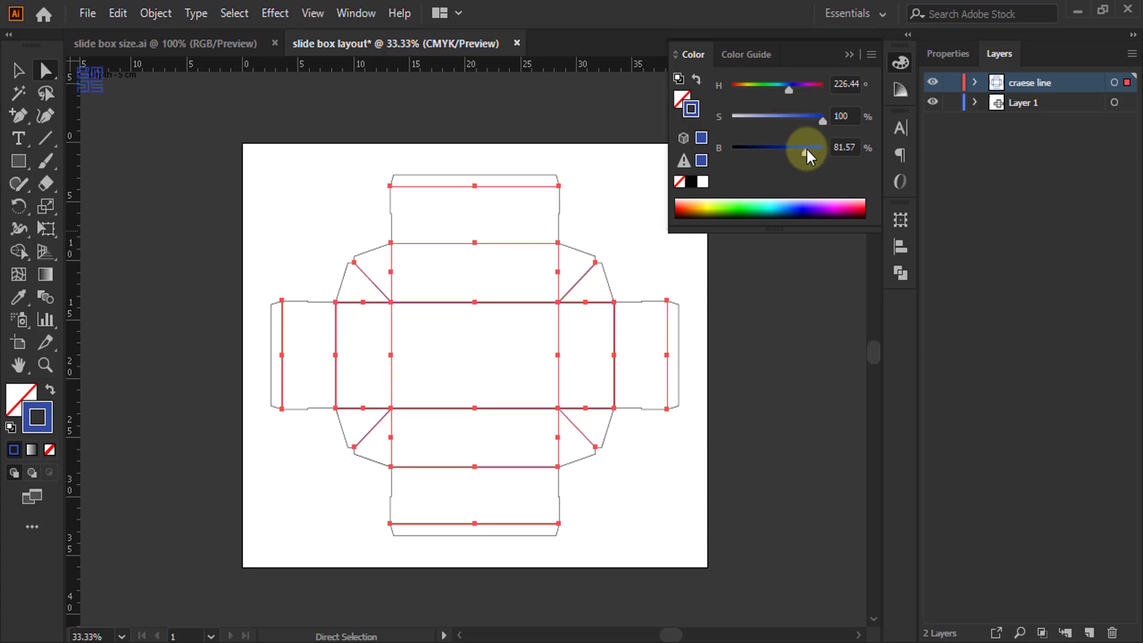
pyautogui.moveTo(806, 152); pyautogui.dragTo(824, 150)
pyautogui.moveTo(779, 92); pyautogui.dragTo(787, 89)
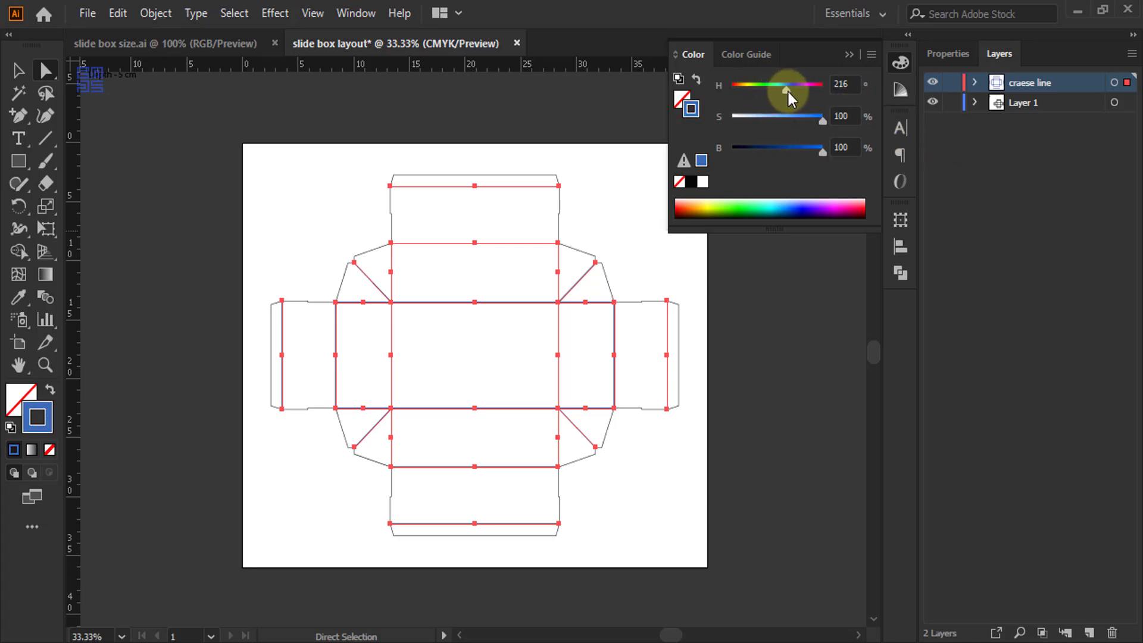
pyautogui.click(849, 55)
# Make the stroke of the blue fold lines a dashed line with a 5 pt dash.
pyautogui.scroll(8, 556, 255)
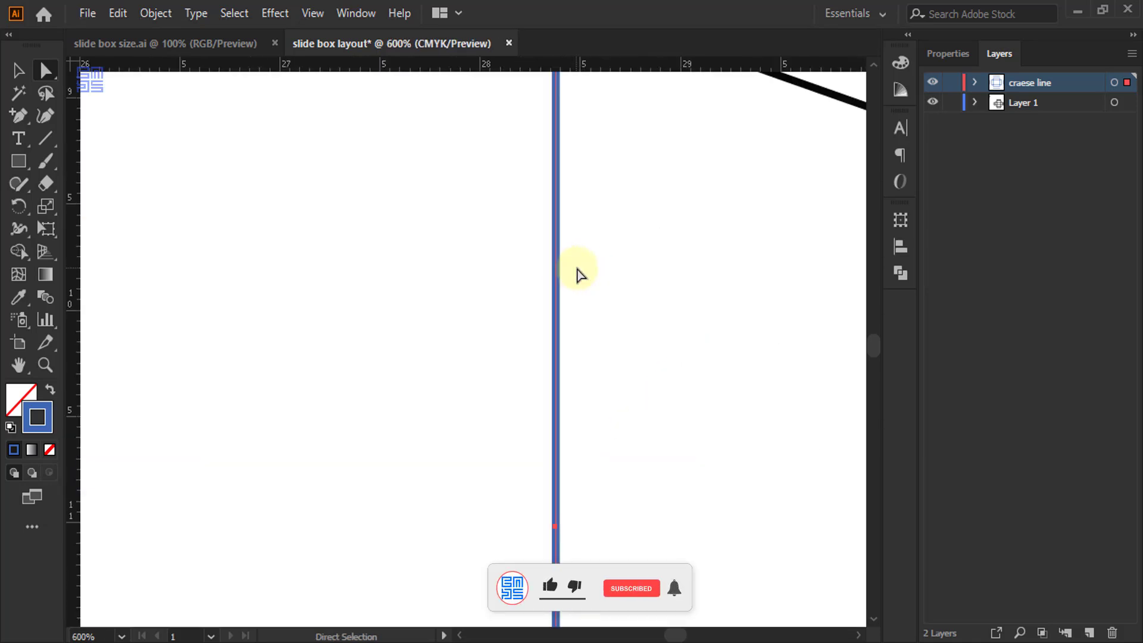
pyautogui.click(947, 53)
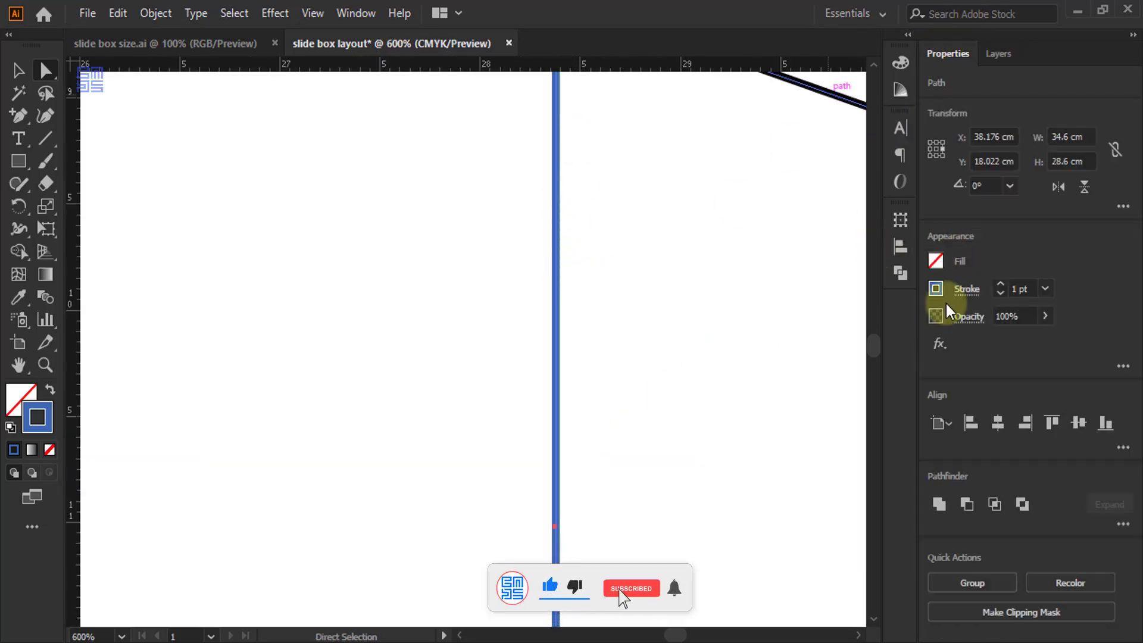
pyautogui.click(967, 291)
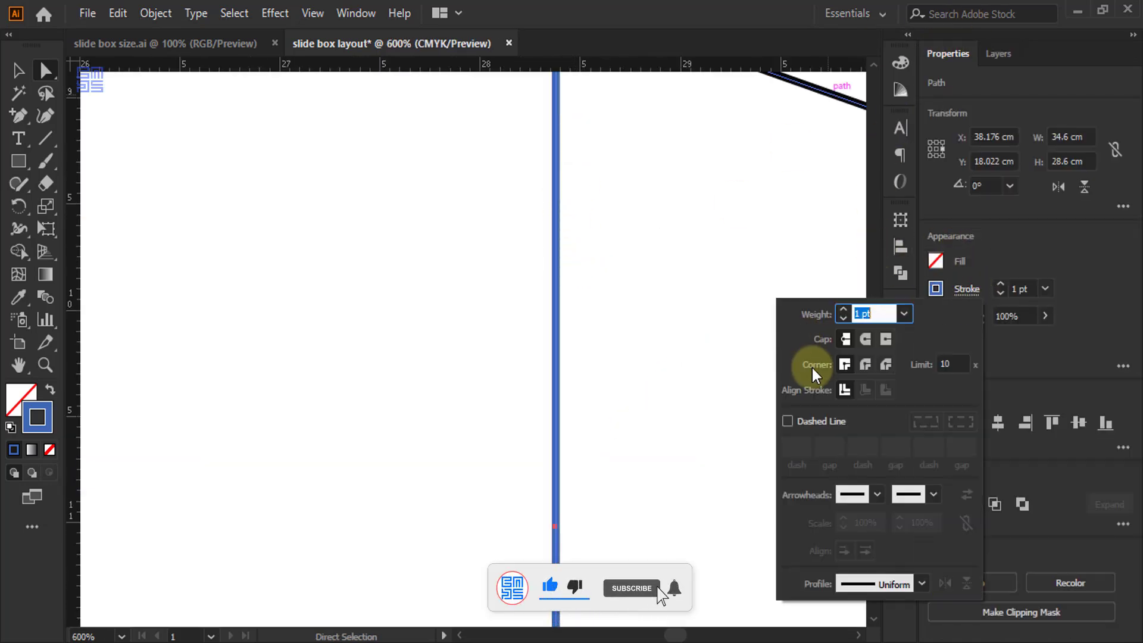
pyautogui.click(788, 421)
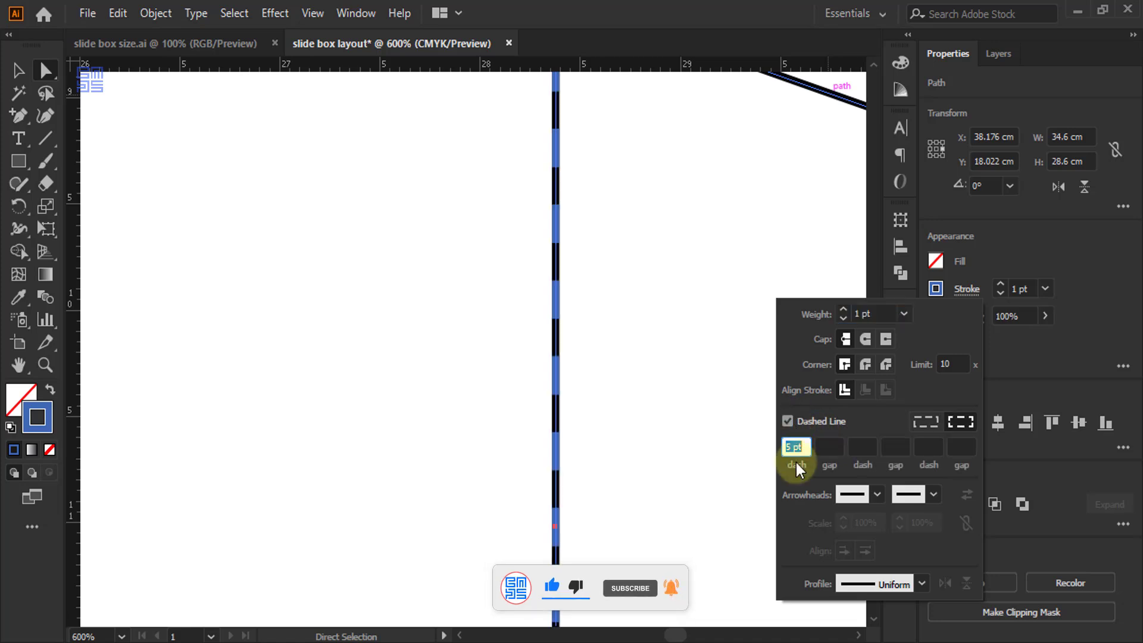
pyautogui.press('BackSpace')
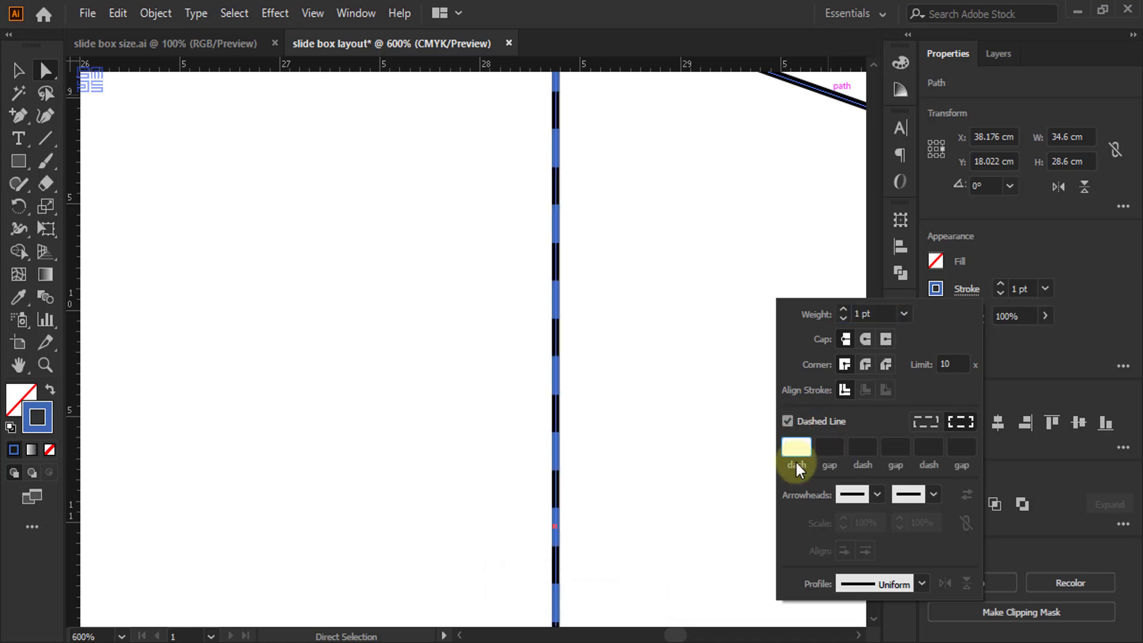
pyautogui.press('Return')
pyautogui.press('Return')
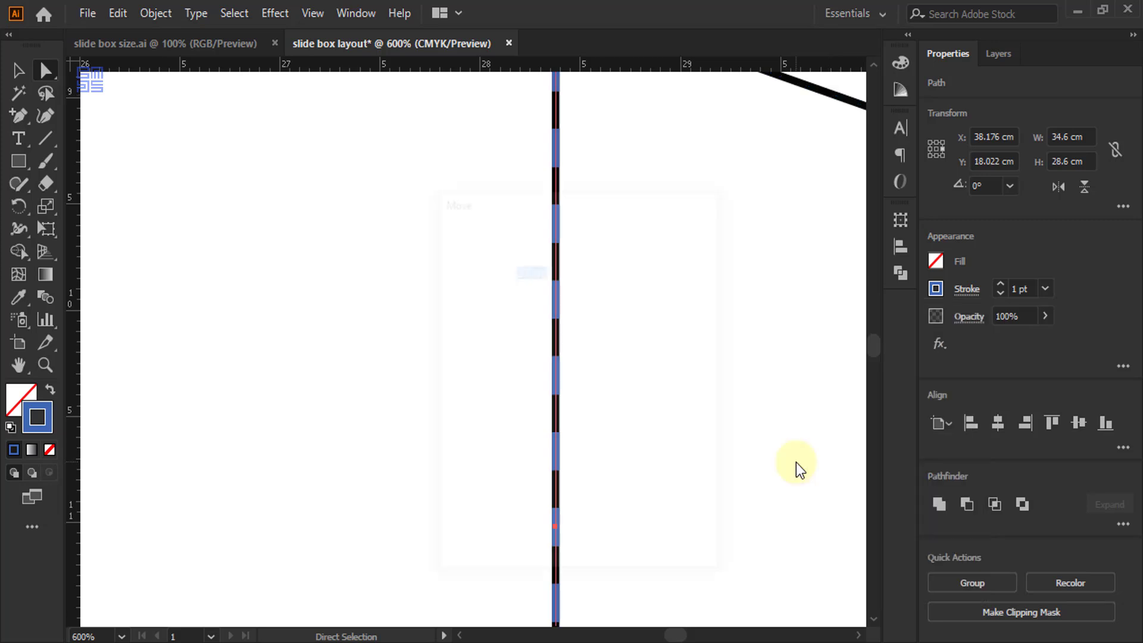
pyautogui.click(691, 529)
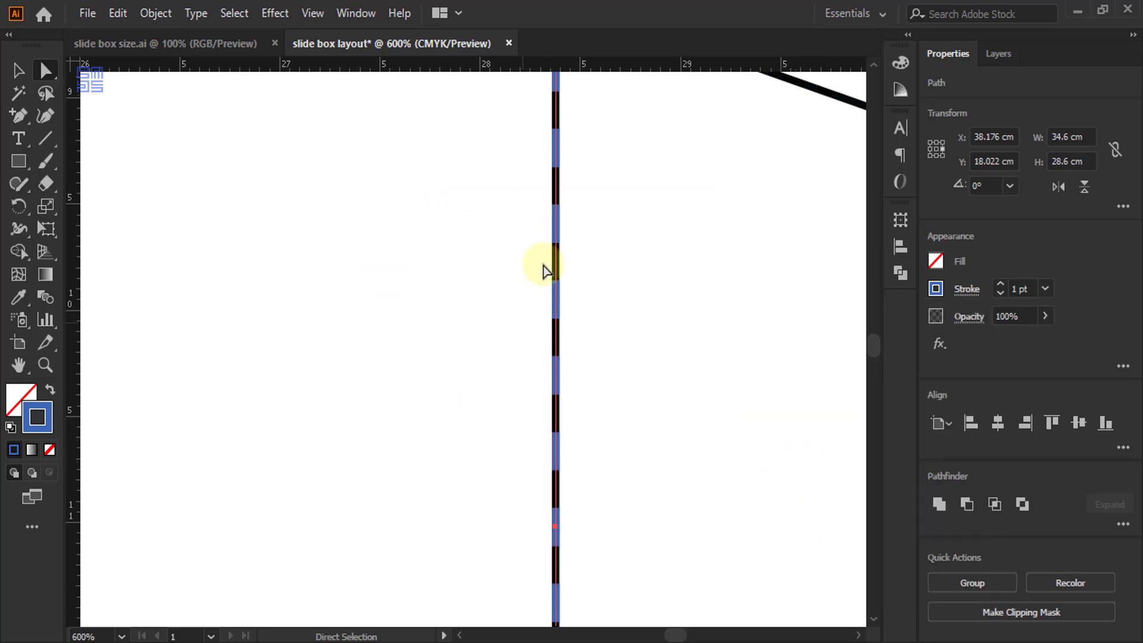
# Hide the "craese line" layer and add a new layer named "bleed".
pyautogui.scroll(-3, 576, 272)
pyautogui.scroll(-2, 597, 256)
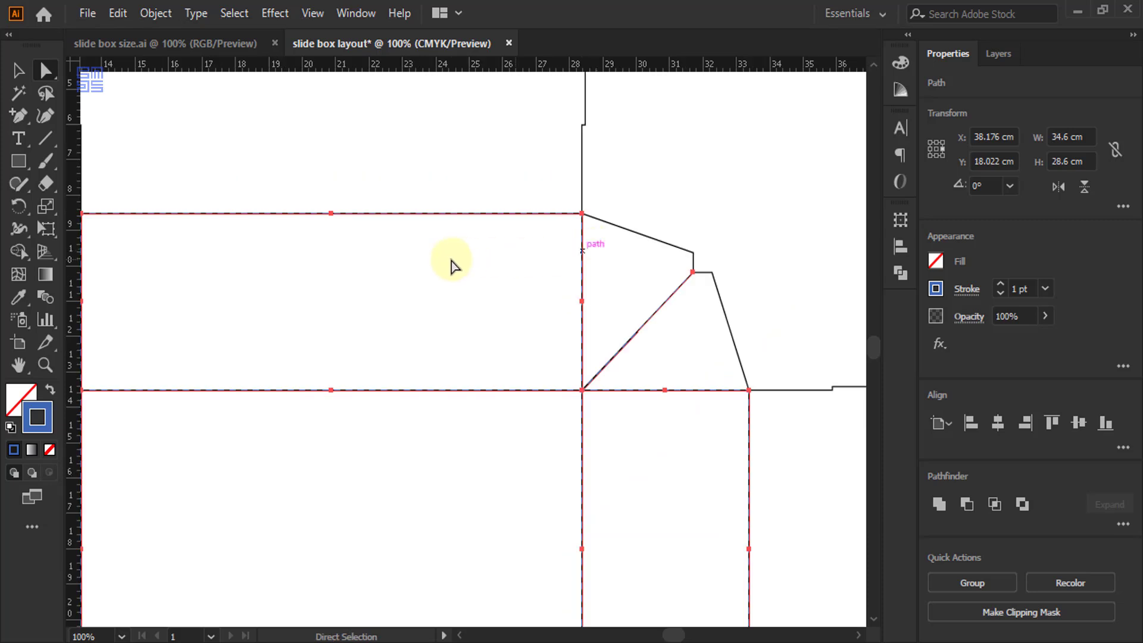
pyautogui.scroll(1, 454, 239)
pyautogui.scroll(-3, 474, 207)
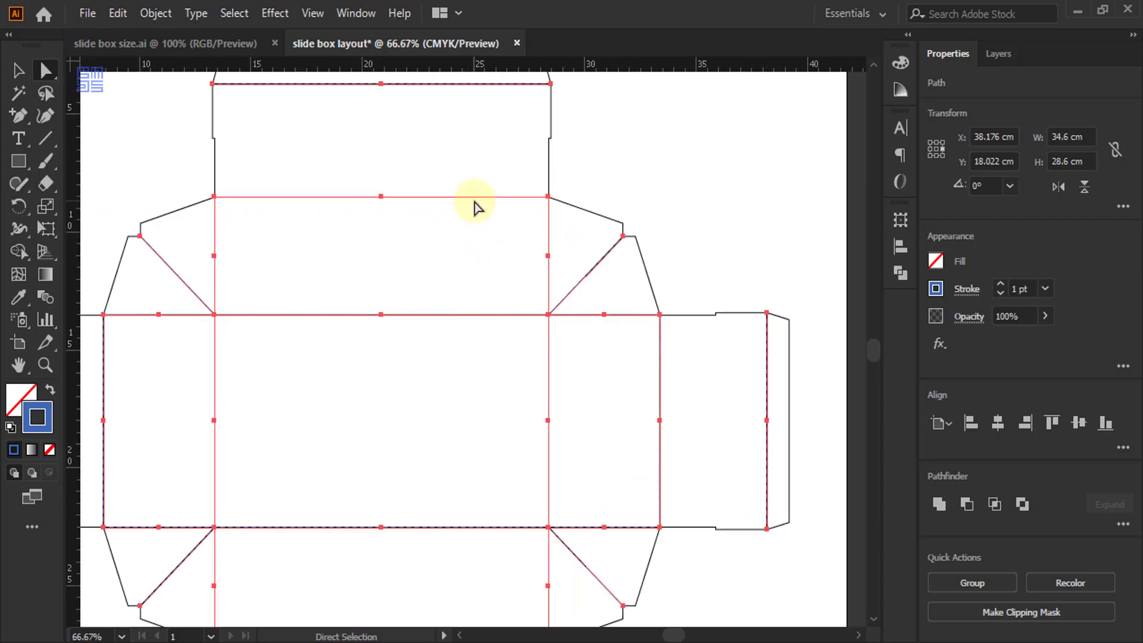
pyautogui.click(1000, 55)
pyautogui.click(932, 83)
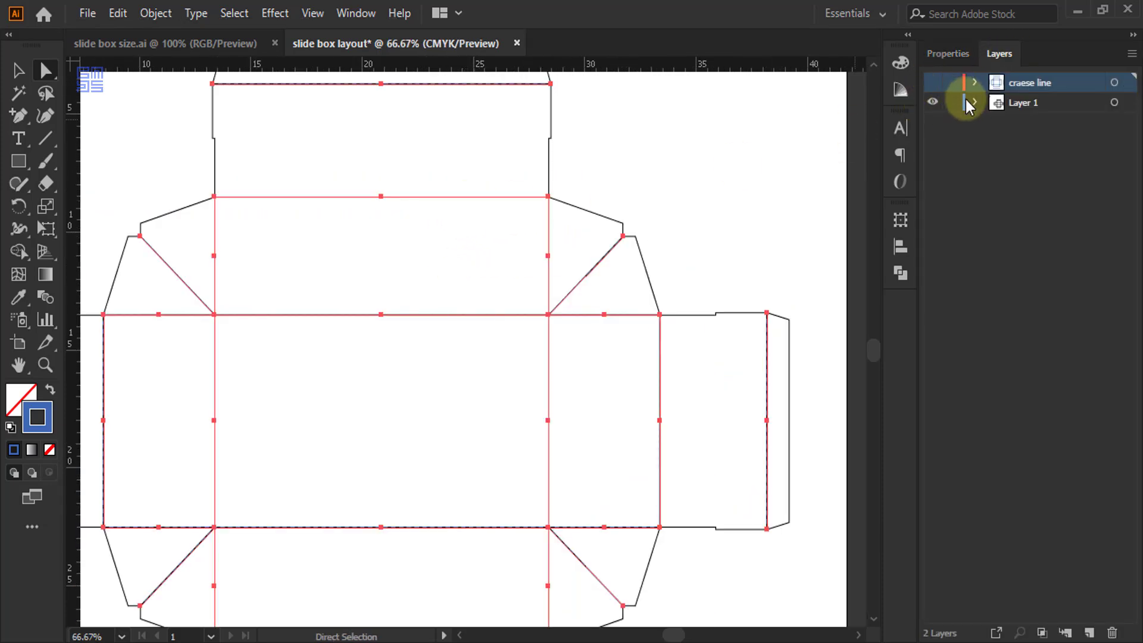
pyautogui.click(1089, 632)
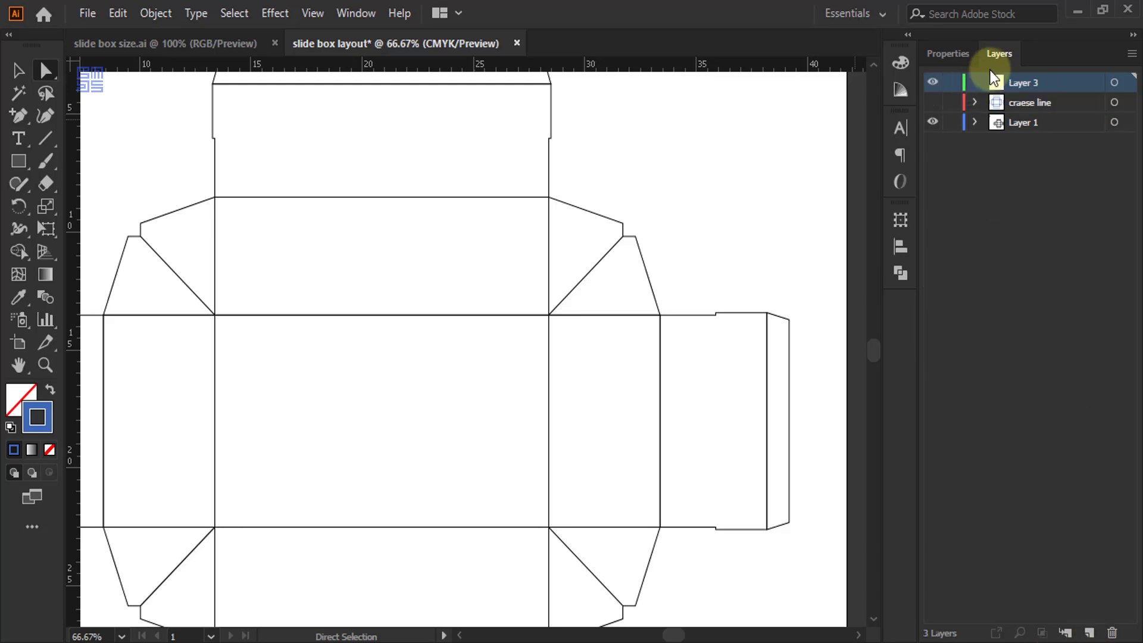
pyautogui.doubleClick(1028, 83)
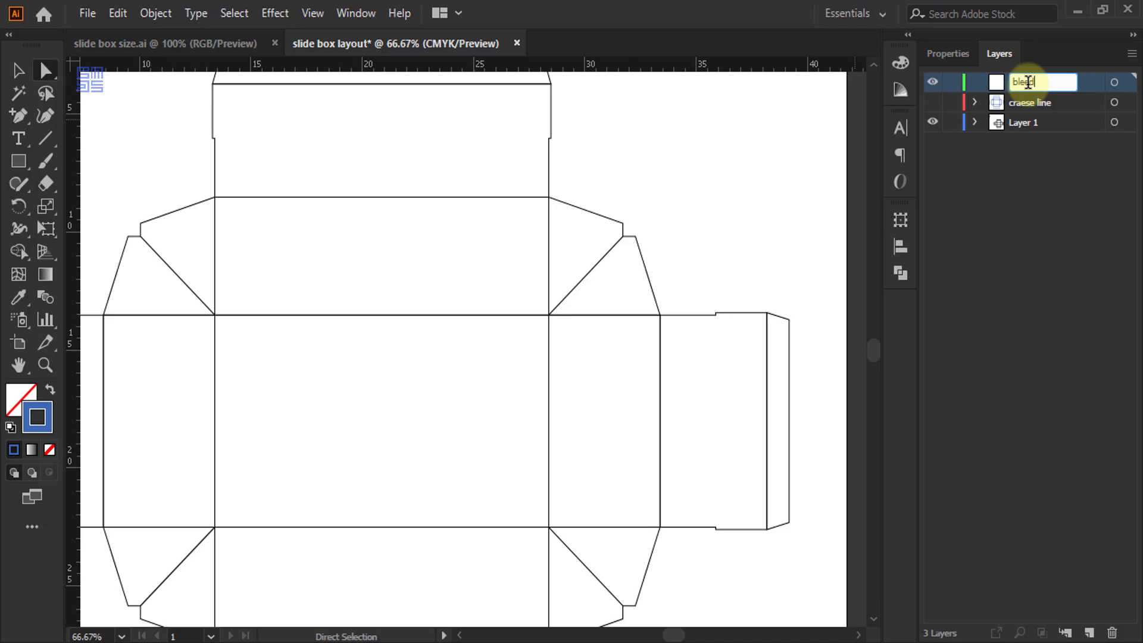
pyautogui.press('Return')
pyautogui.scroll(-2, 573, 254)
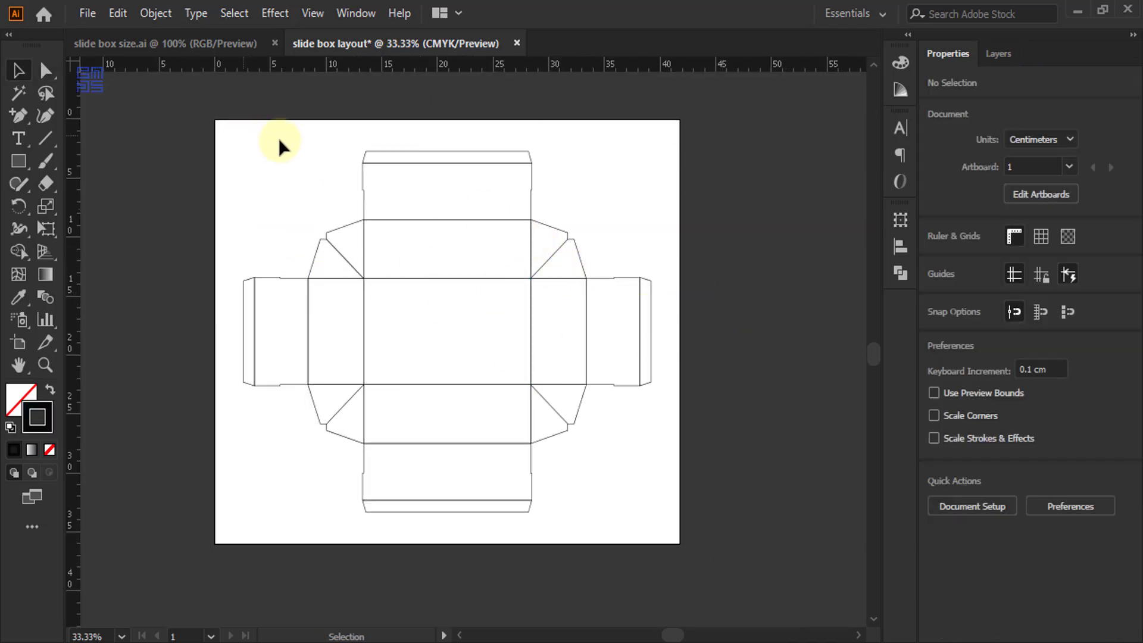
# Select the whole visible box layout and unite its shapes into a single outer outline.
pyautogui.moveTo(197, 98); pyautogui.dragTo(684, 566)
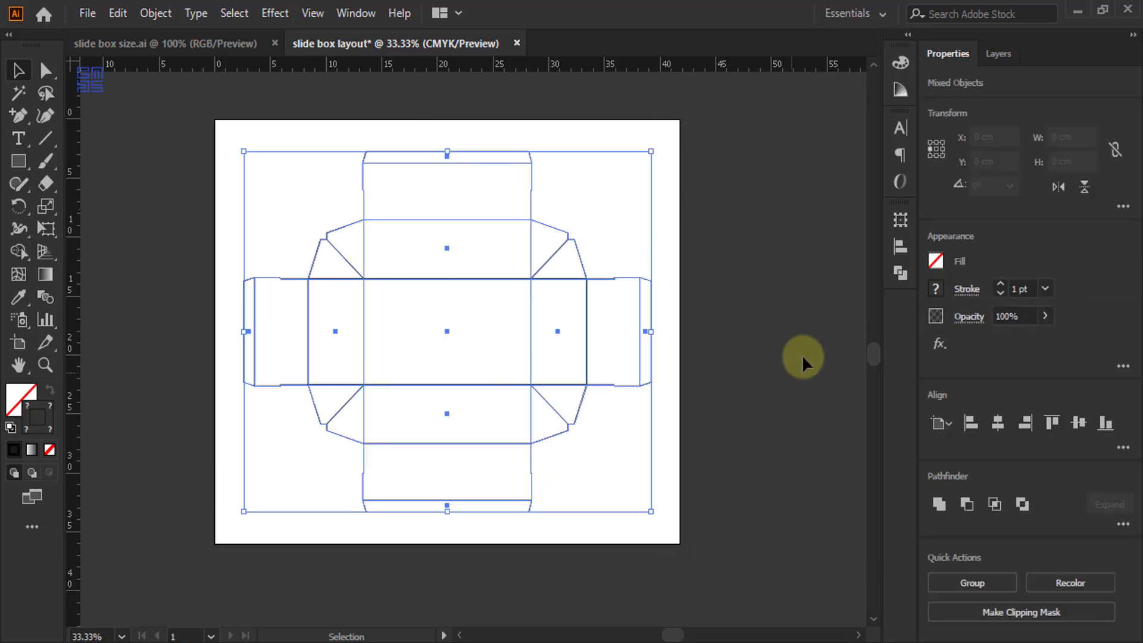
pyautogui.click(898, 274)
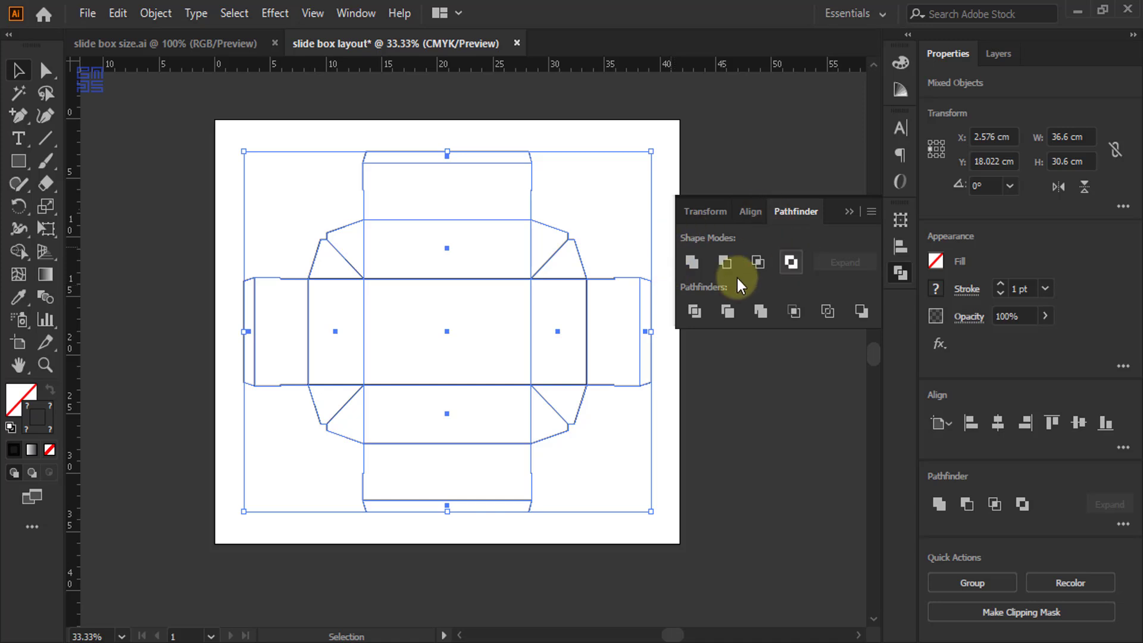
pyautogui.click(692, 263)
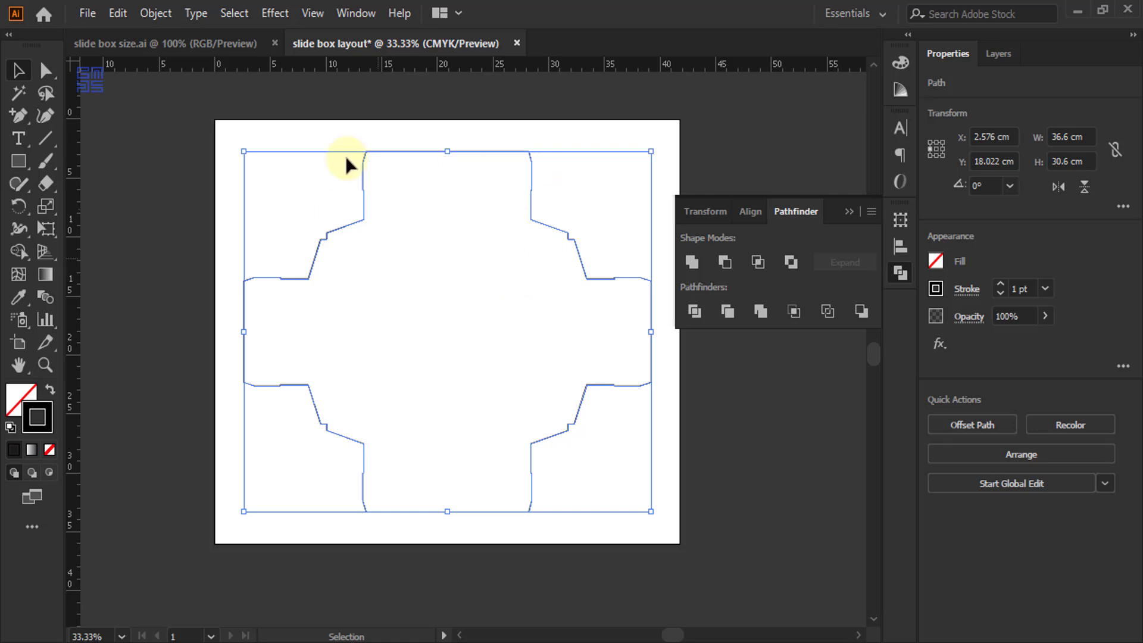
# Offset the united box outline outward by 0.3 cm with mitered joins and a miter limit of 4.
pyautogui.click(149, 14)
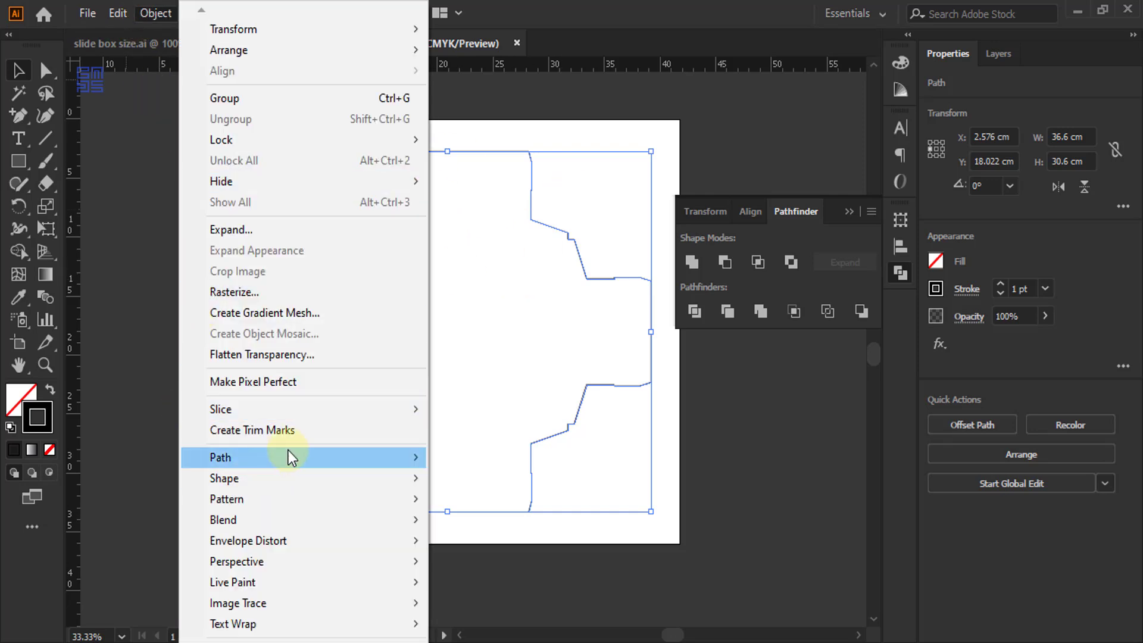
pyautogui.moveTo(288, 454)
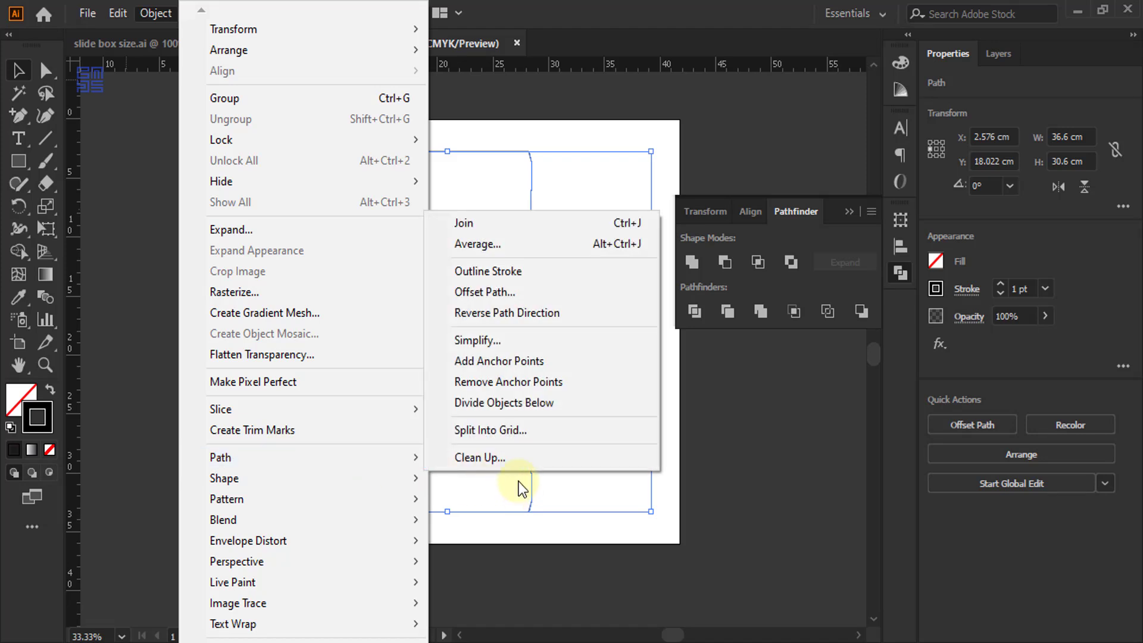
pyautogui.click(474, 291)
pyautogui.moveTo(607, 318); pyautogui.dragTo(727, 152)
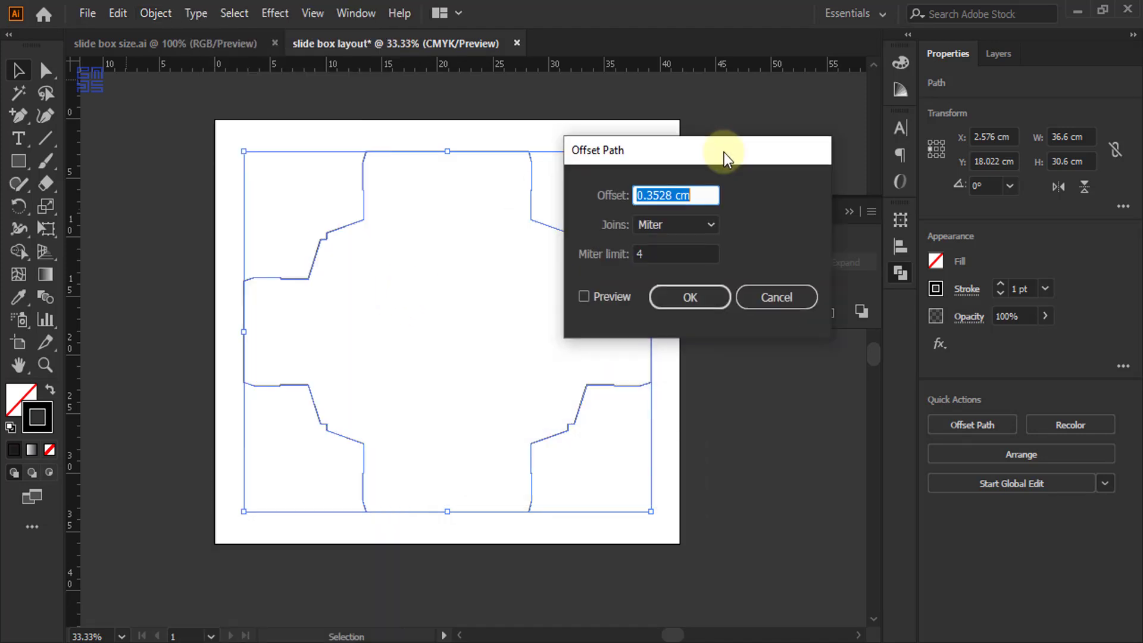
pyautogui.click(584, 296)
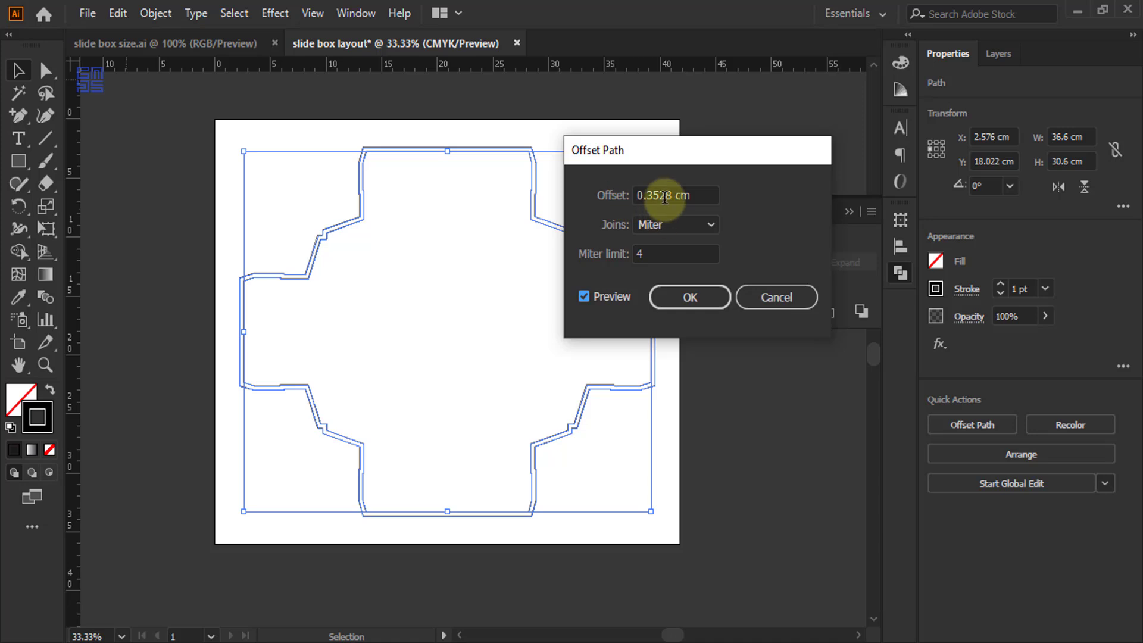
pyautogui.moveTo(689, 194); pyautogui.dragTo(356, 213)
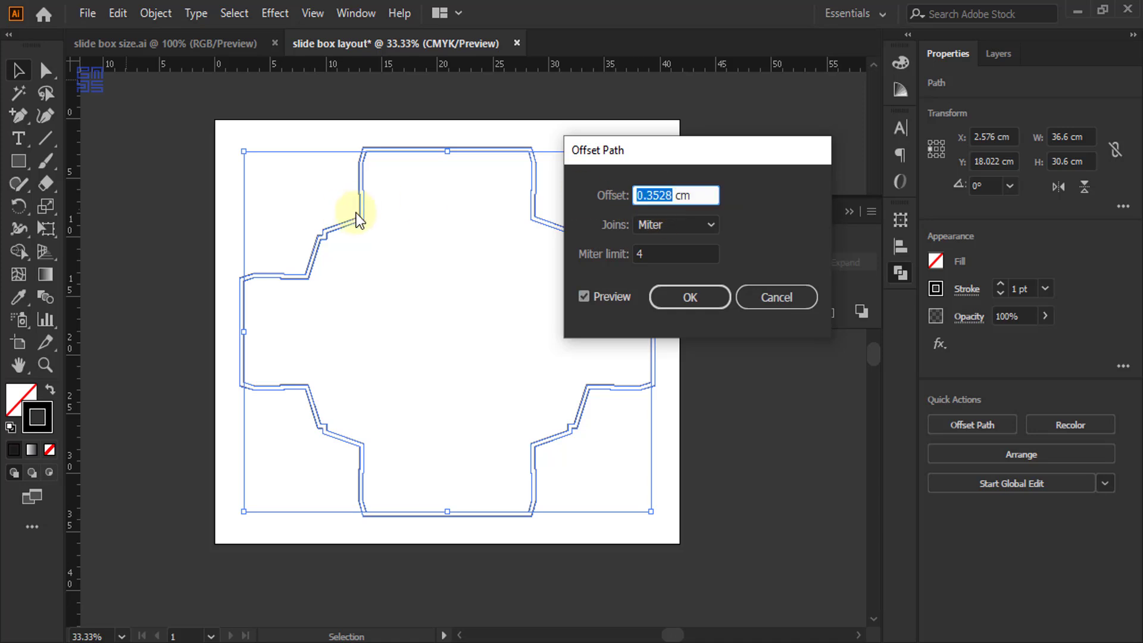
pyautogui.write('0.3')
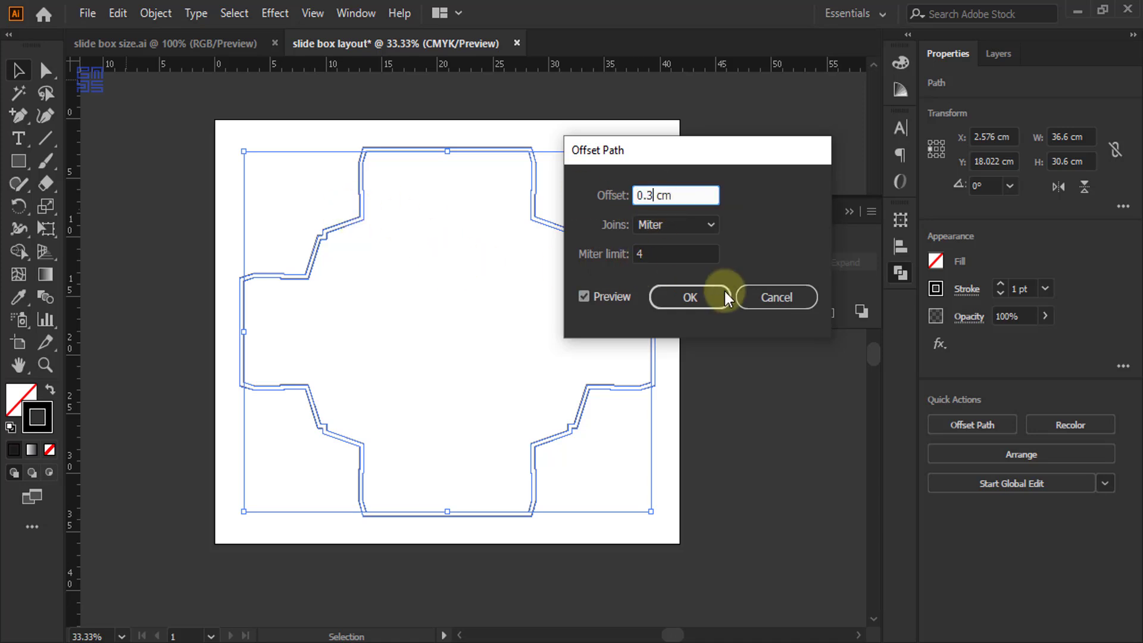
pyautogui.click(678, 296)
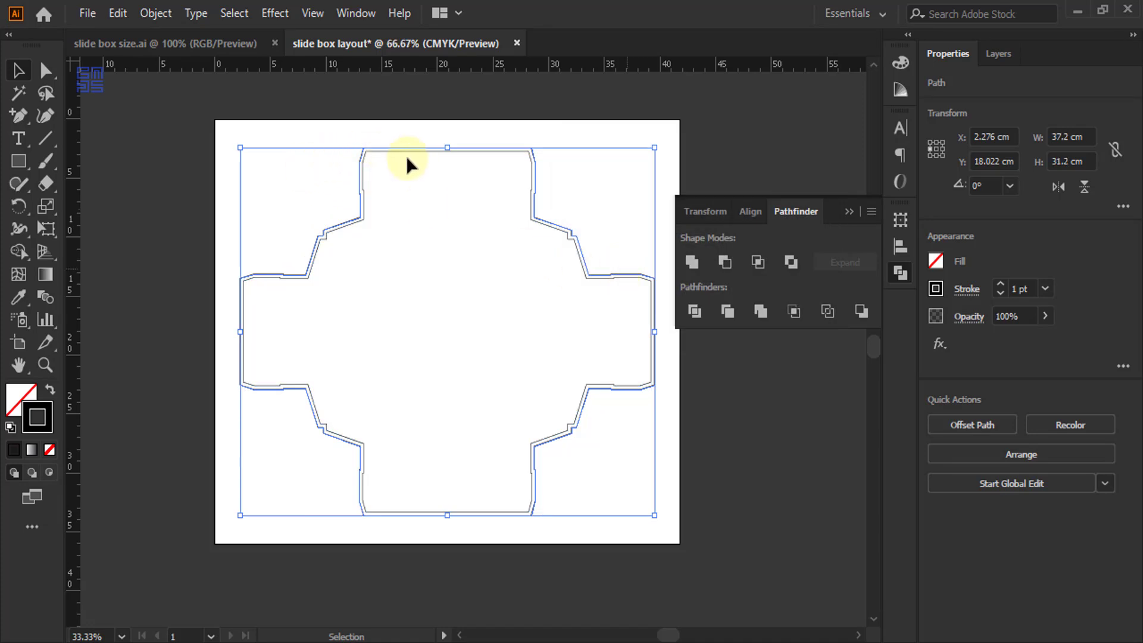
pyautogui.hotkey('ctrl', '=')
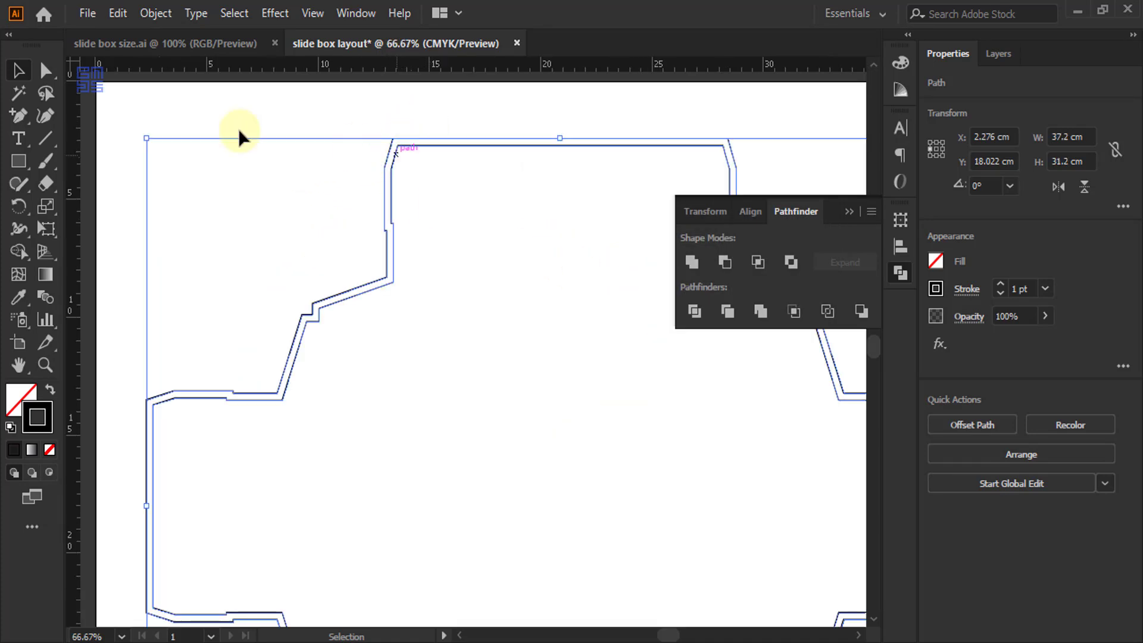
# Cut the offset outline and paste it in place on the "bleed" layer.
pyautogui.click(118, 13)
pyautogui.click(148, 85)
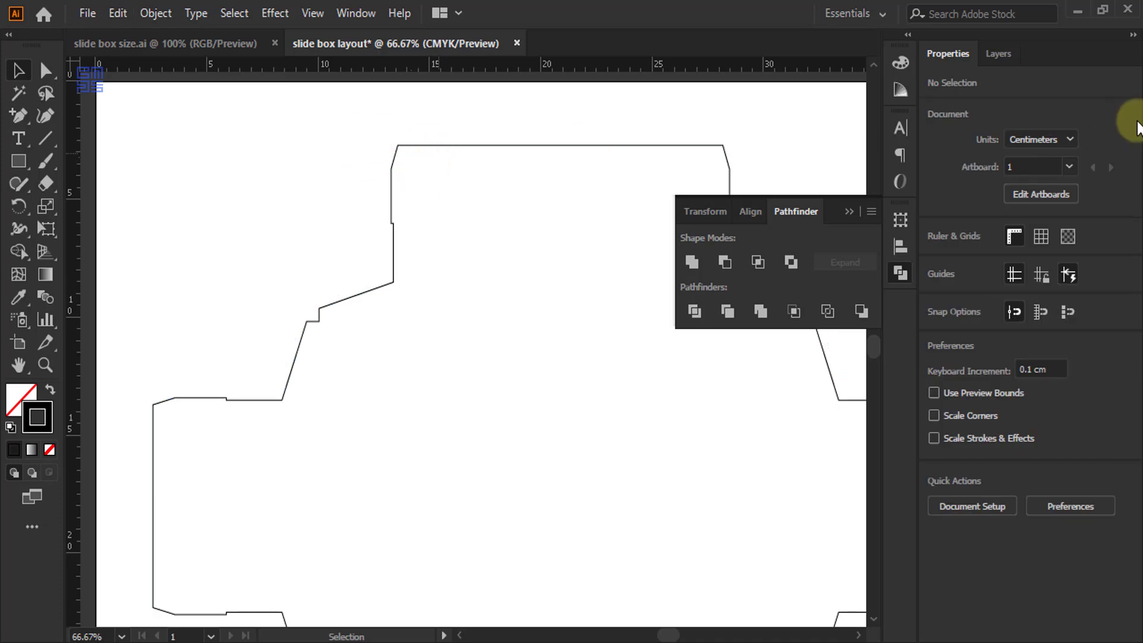
pyautogui.click(998, 53)
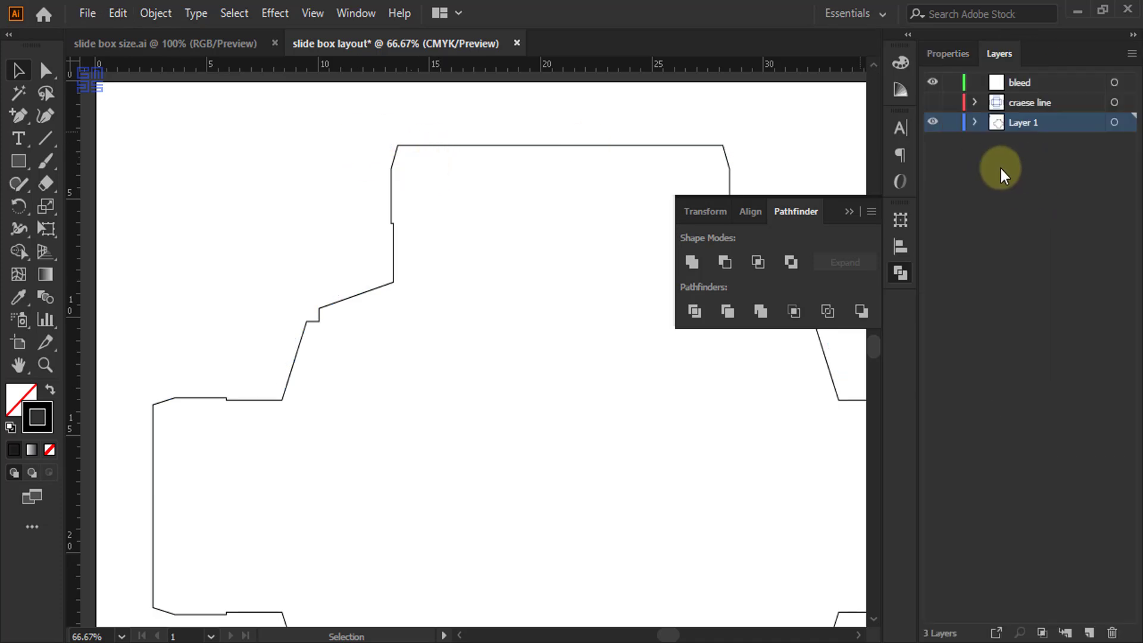
pyautogui.click(1068, 85)
pyautogui.click(848, 212)
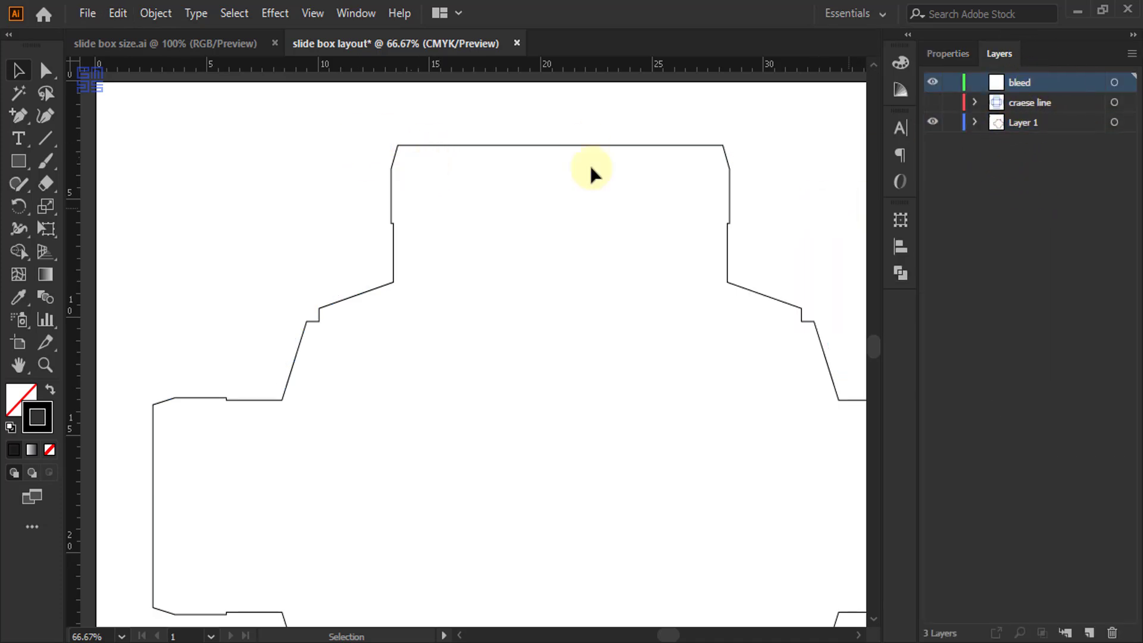
pyautogui.click(117, 13)
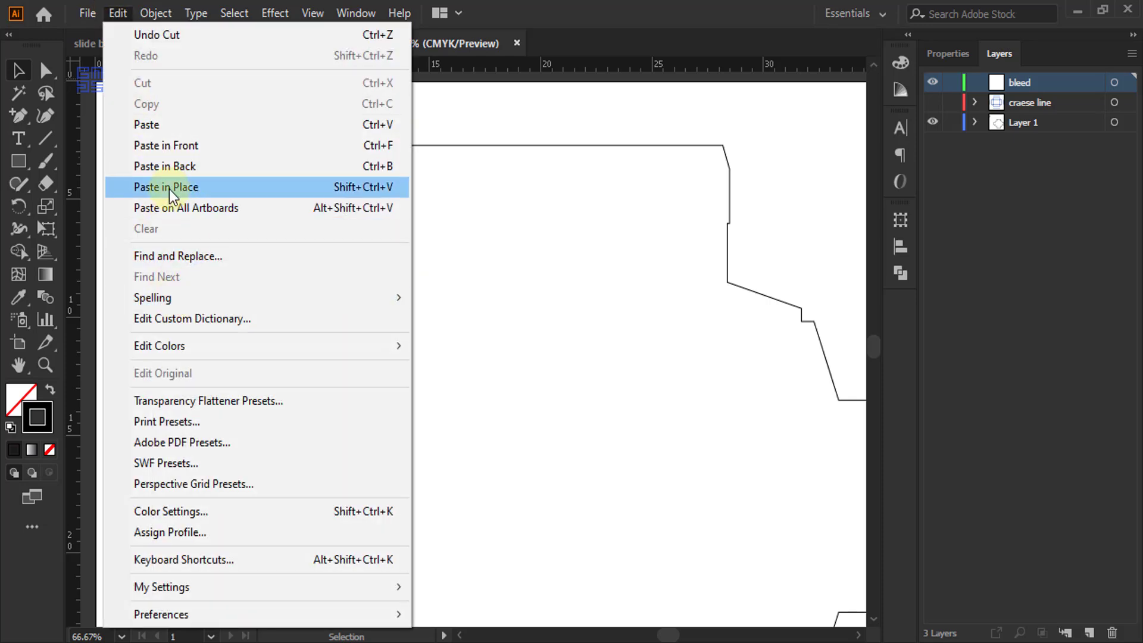
pyautogui.click(167, 187)
# Colour the bleed outline's stroke red with hue 346.51°, saturation 100% and brightness 100%.
pyautogui.click(948, 54)
pyautogui.click(900, 62)
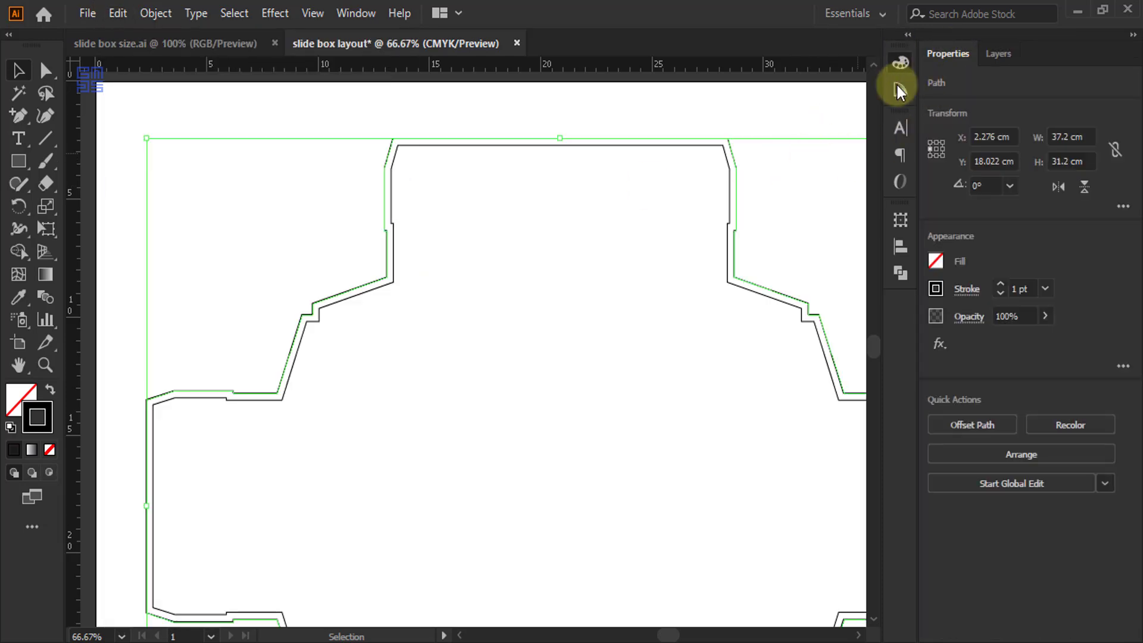
pyautogui.moveTo(797, 117); pyautogui.dragTo(834, 122)
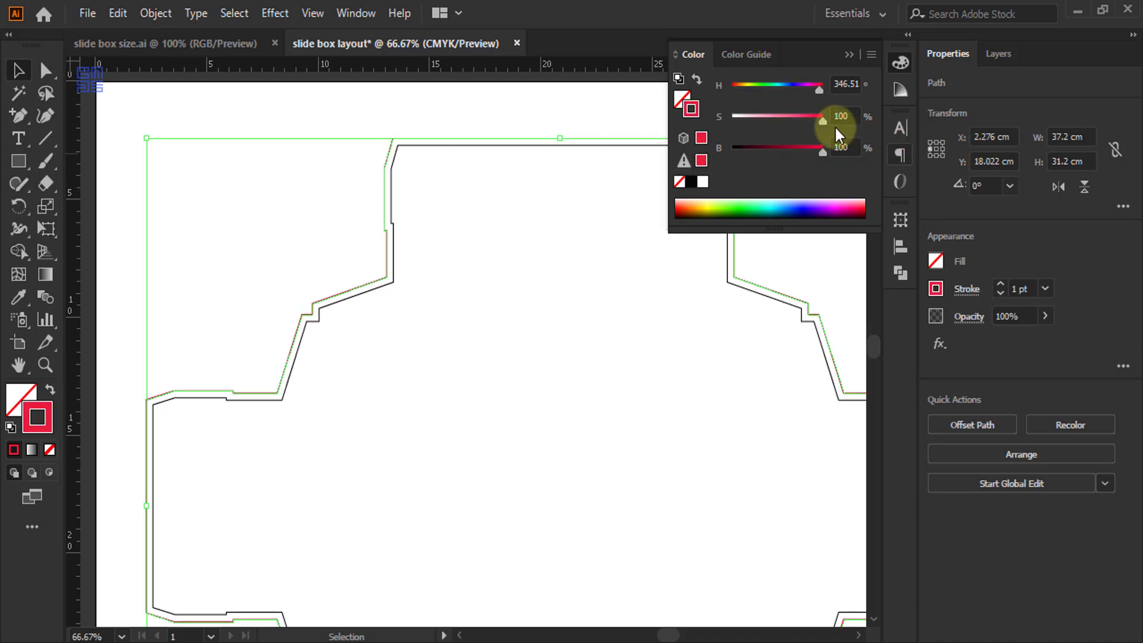
pyautogui.scroll(4, 390, 181)
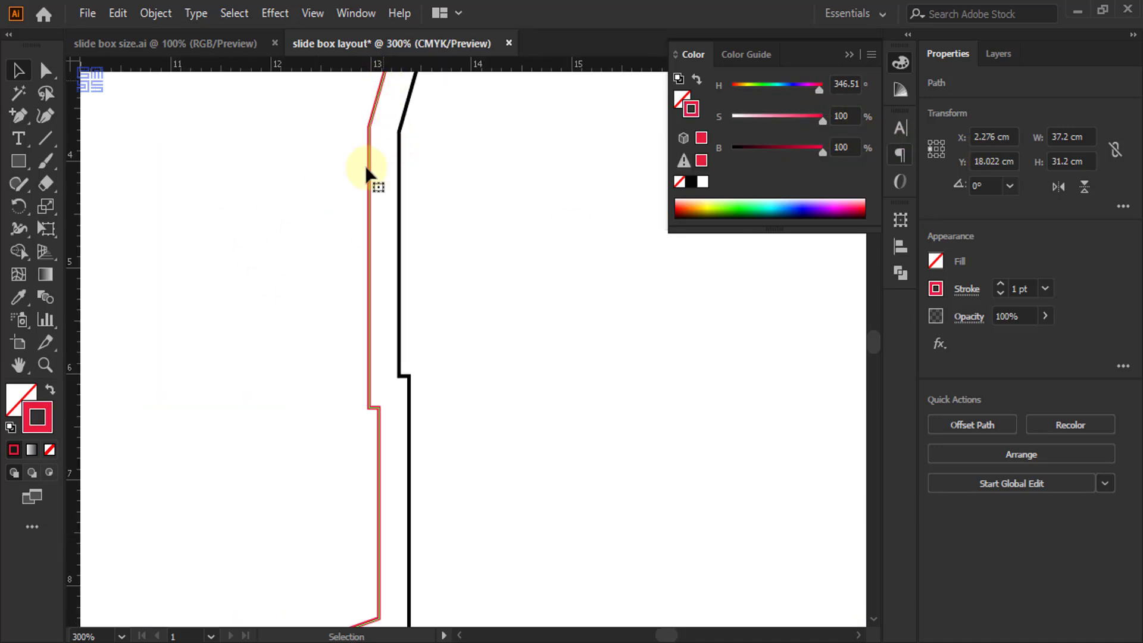
pyautogui.scroll(-6, 346, 202)
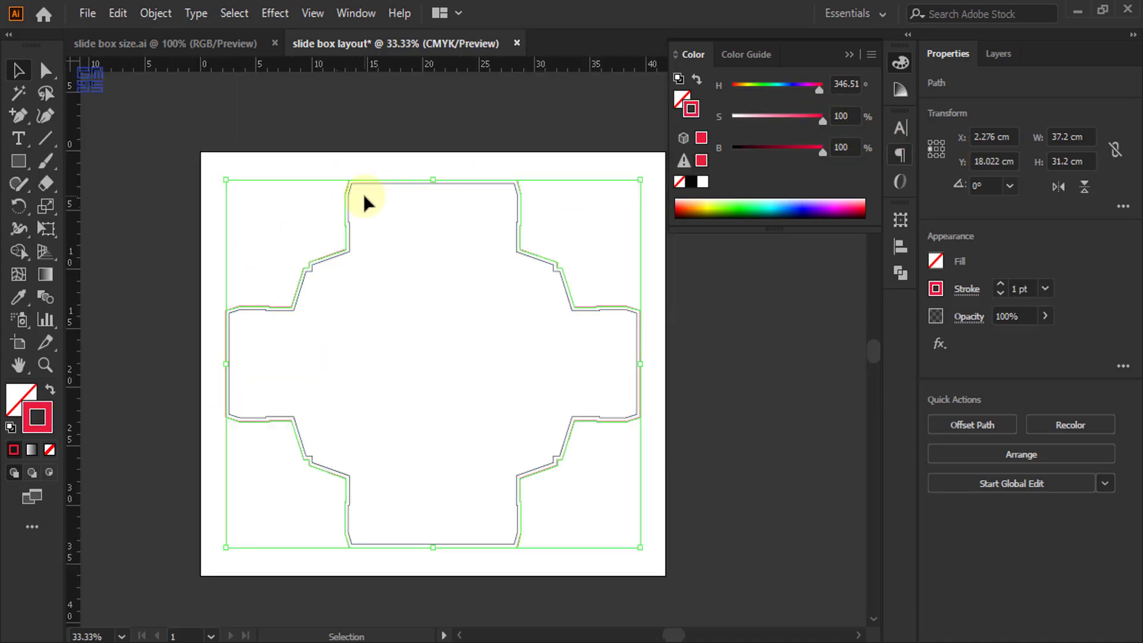
pyautogui.scroll(2, 357, 196)
pyautogui.scroll(3, 339, 178)
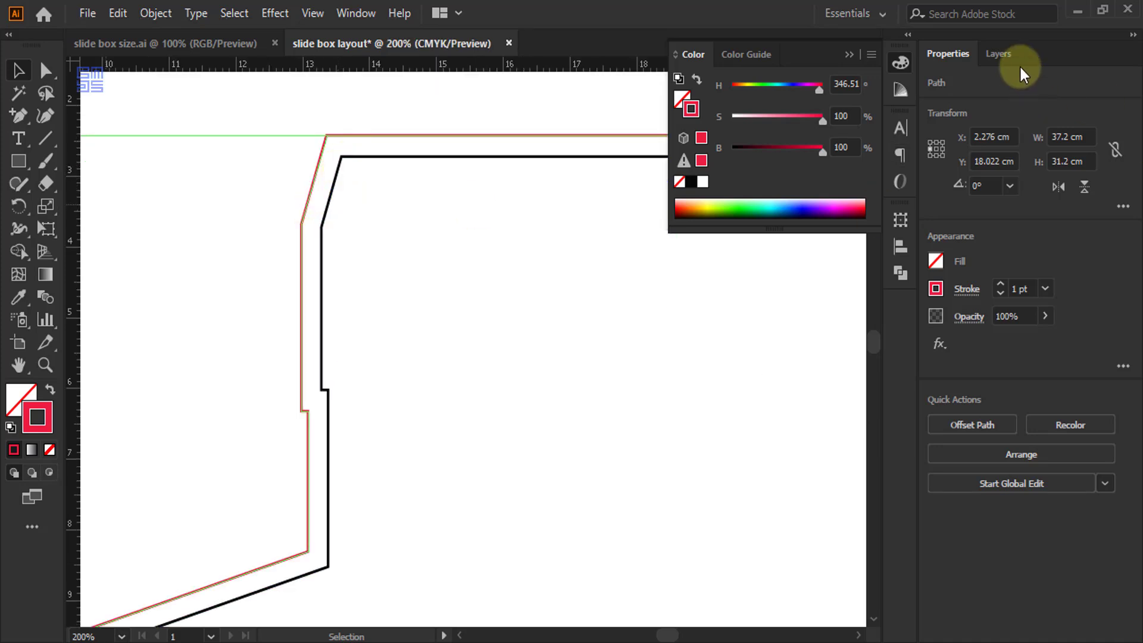
# Rename Layer 1, which holds the black box outline, as "cie line".
pyautogui.click(999, 53)
pyautogui.click(1025, 122)
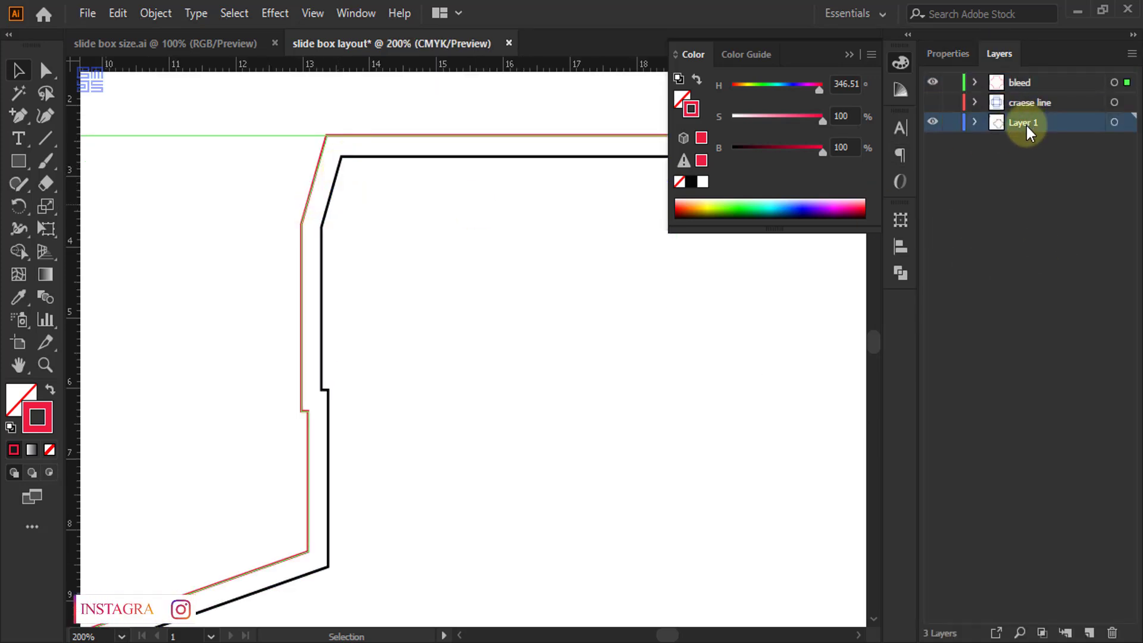
pyautogui.doubleClick(1029, 122)
pyautogui.press('BackSpace')
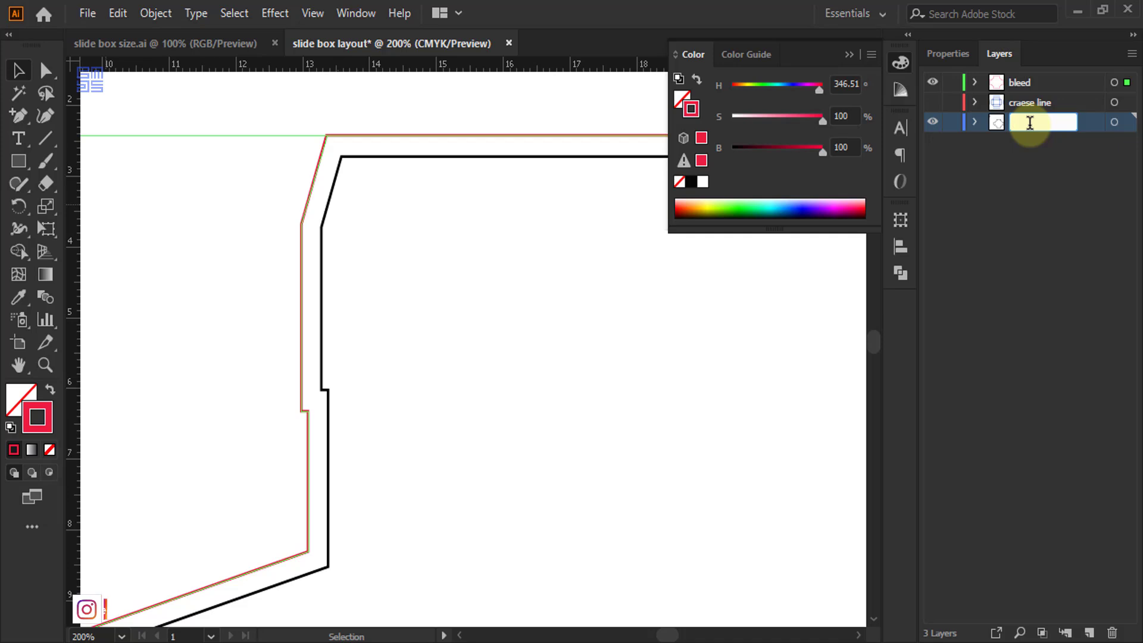
pyautogui.write('die line')
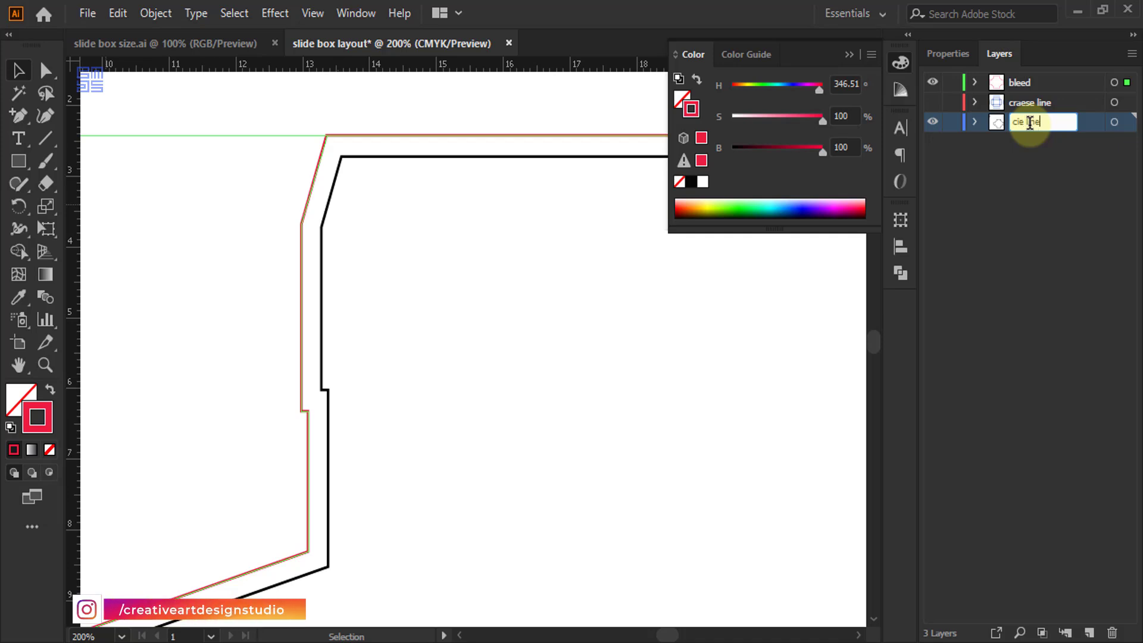
pyautogui.press('Return')
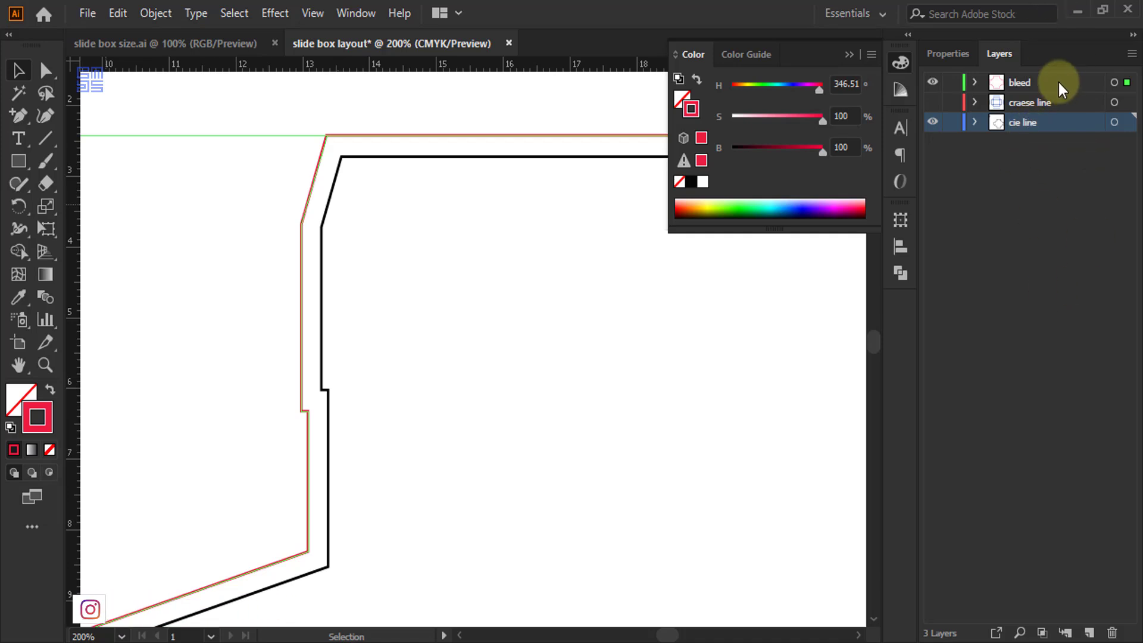
# Add a new layer above the others and name it "slide".
pyautogui.click(1089, 632)
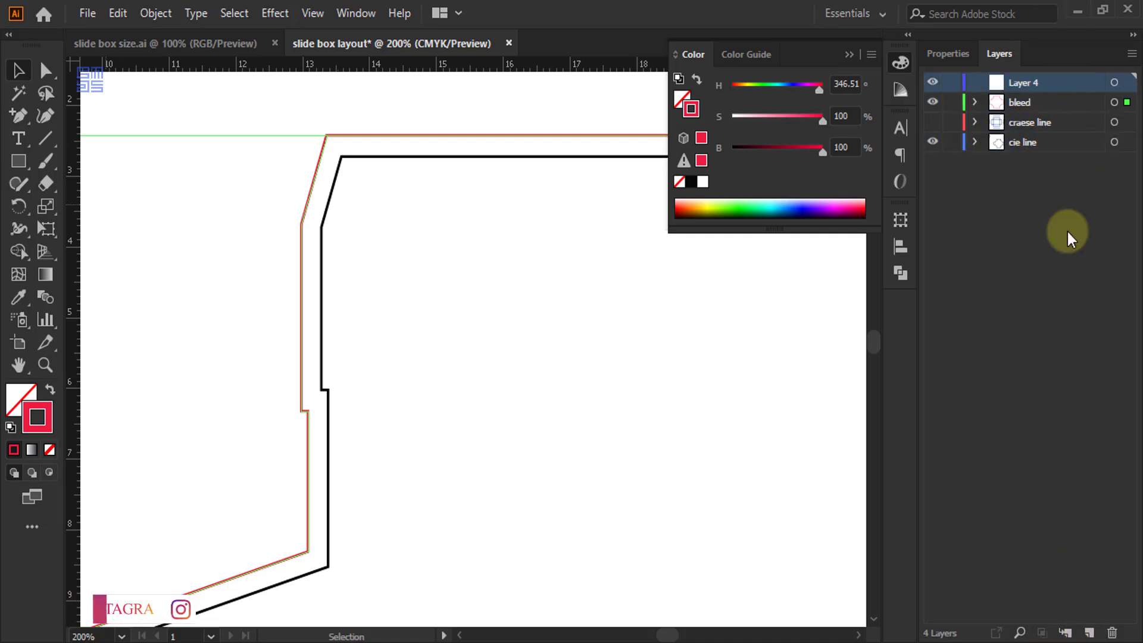
pyautogui.doubleClick(1025, 83)
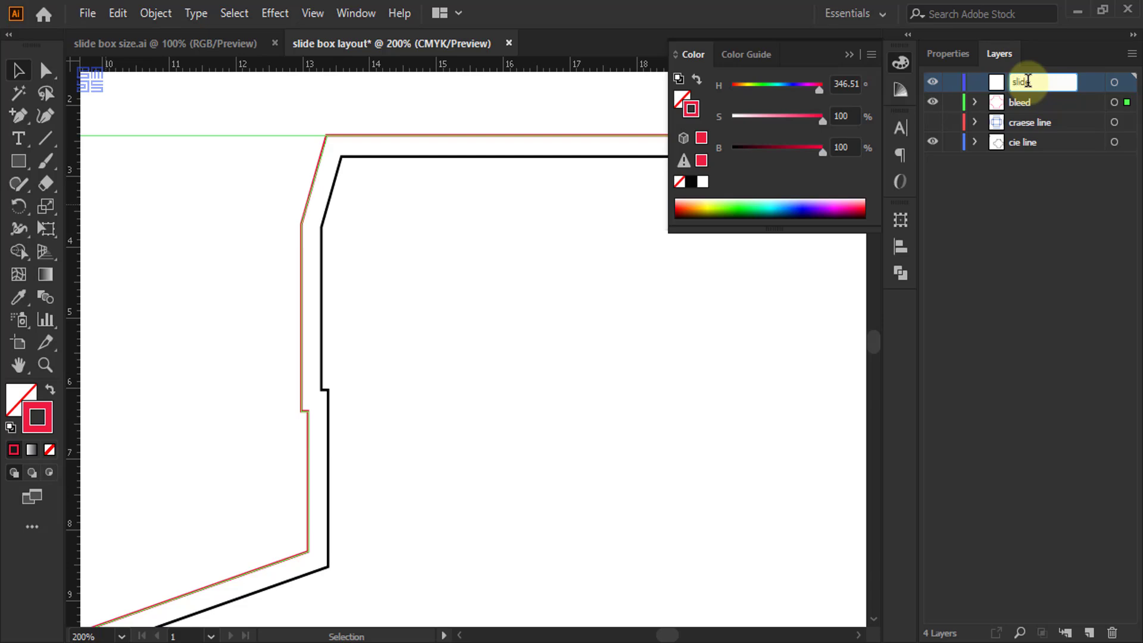
pyautogui.write('slide')
pyautogui.press('Return')
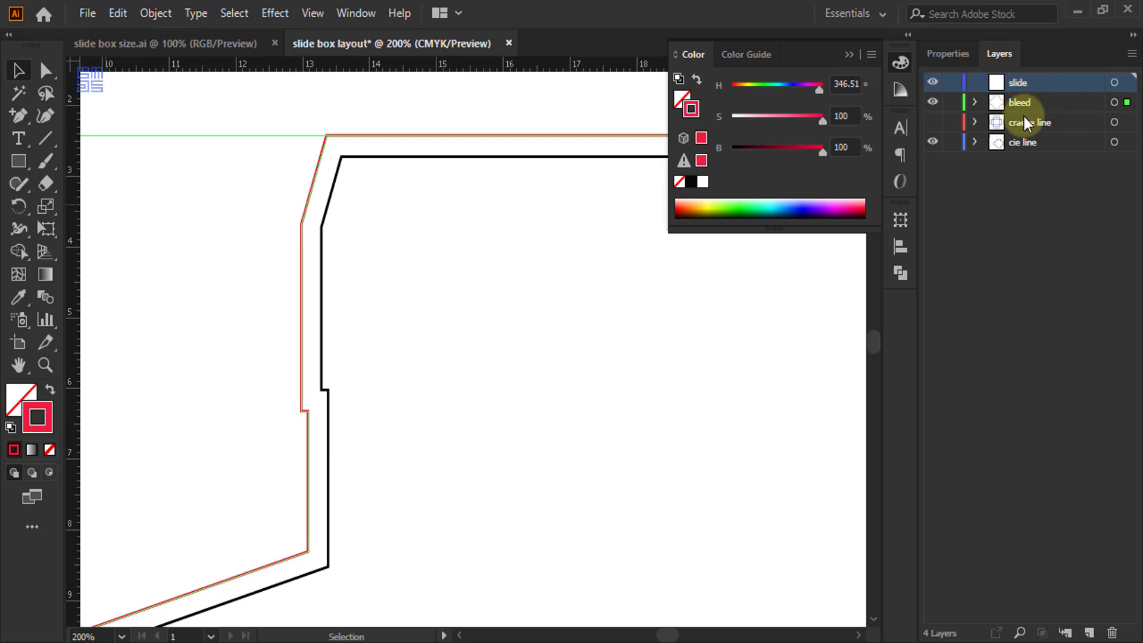
# Make the hidden "craese line" layer visible again.
pyautogui.click(1027, 102)
pyautogui.click(933, 123)
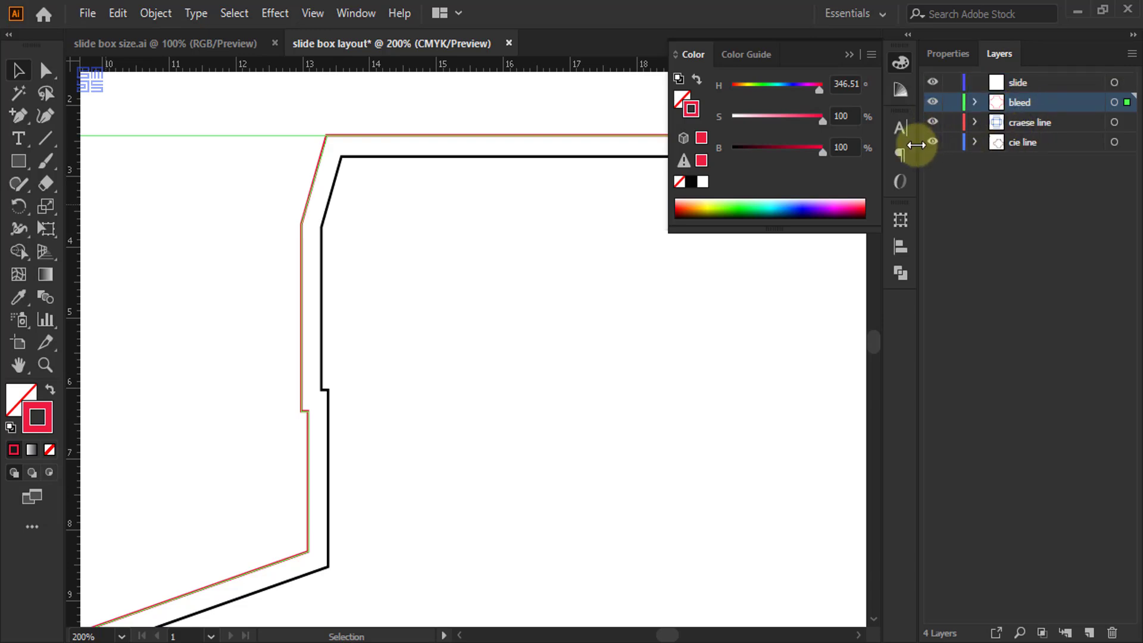
pyautogui.scroll(-7, 309, 133)
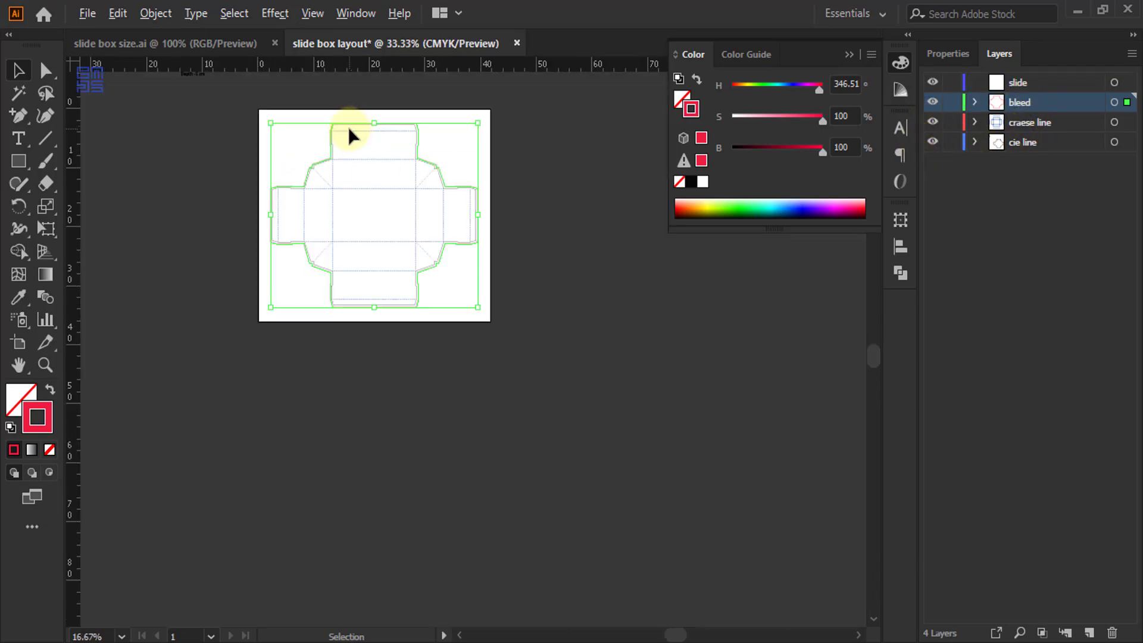
pyautogui.scroll(2, 351, 133)
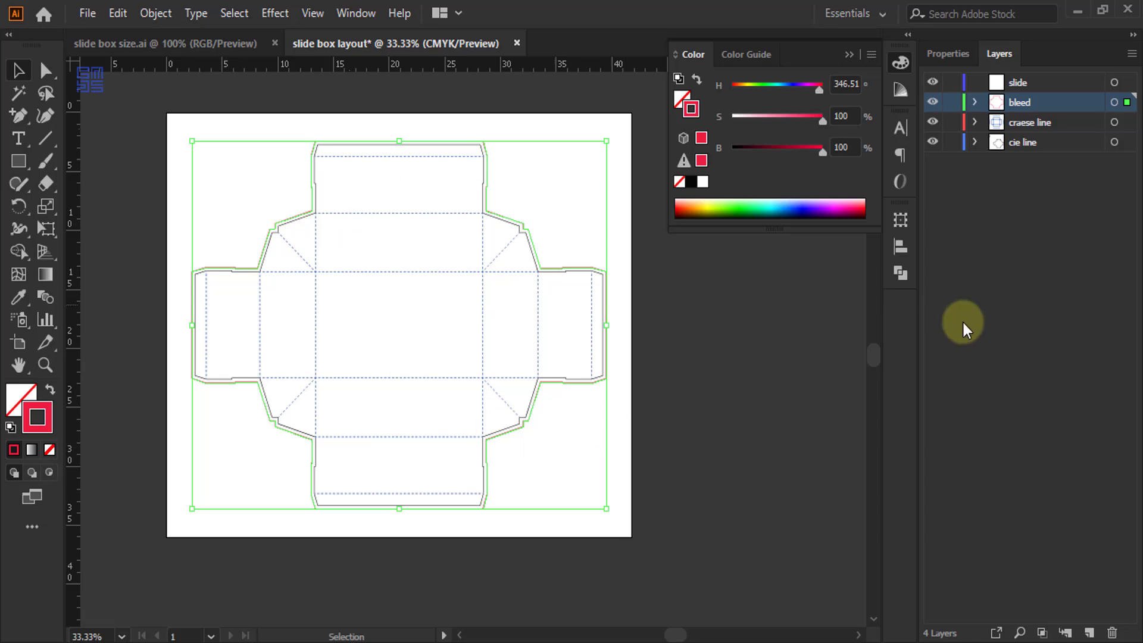
# Nest the "bleed", "craese line" and "cie line" layers inside the "slide" layer and collapse it.
pyautogui.keyDown('shift'); pyautogui.click(1069, 127); pyautogui.keyUp('shift')
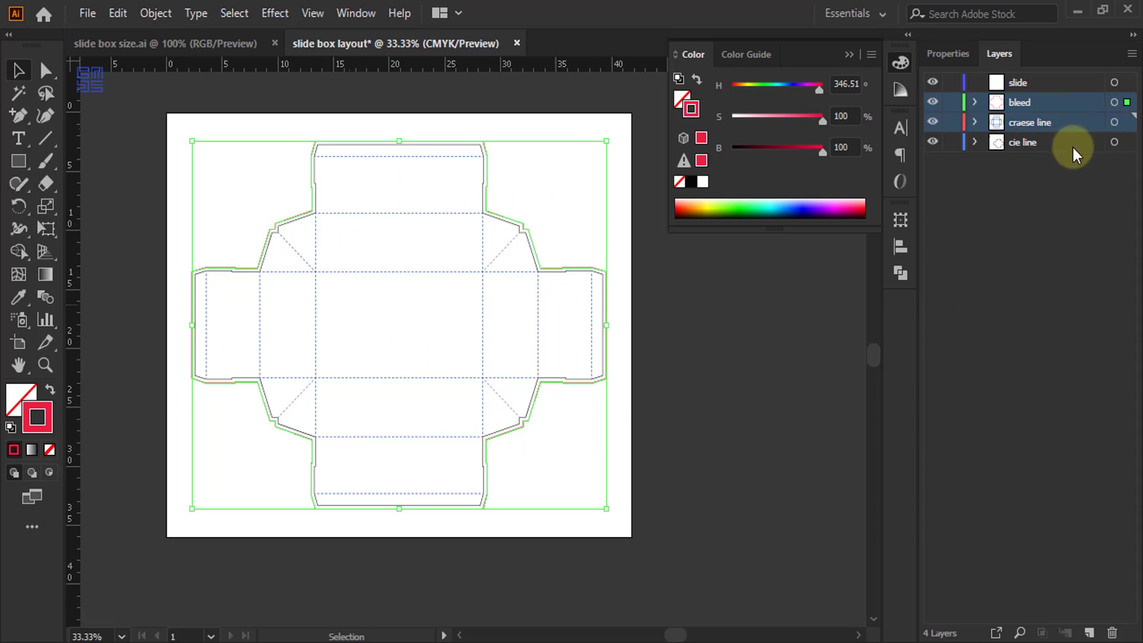
pyautogui.keyDown('shift'); pyautogui.click(1035, 146); pyautogui.keyUp('shift')
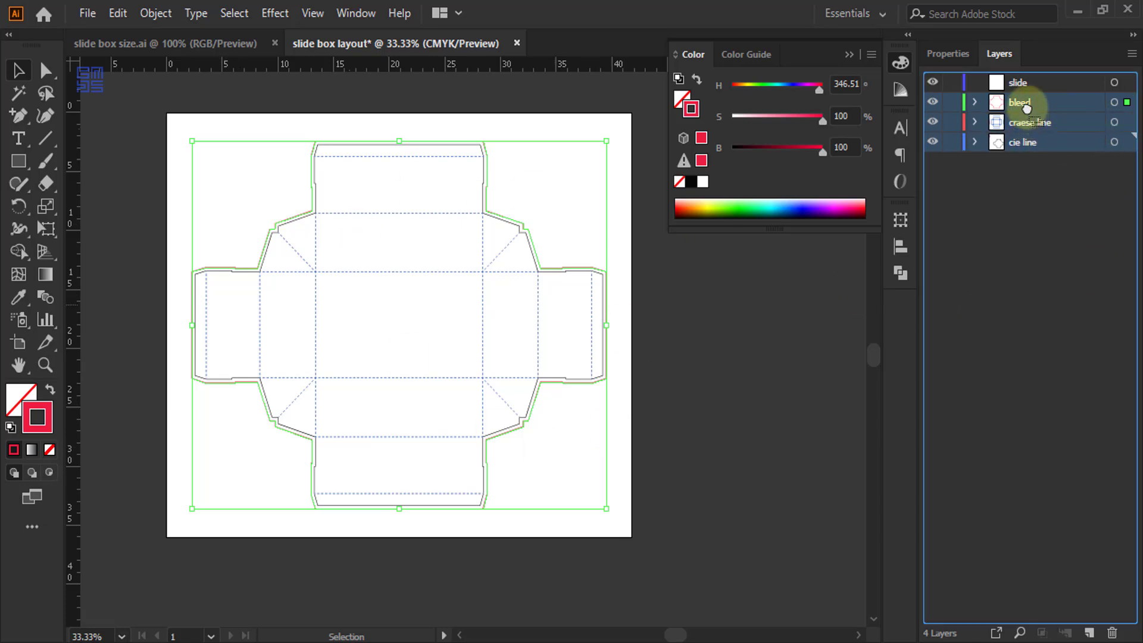
pyautogui.keyDown('shift'); pyautogui.click(1020, 83); pyautogui.keyUp('shift')
pyautogui.moveTo(1022, 84); pyautogui.dragTo(1021, 86)
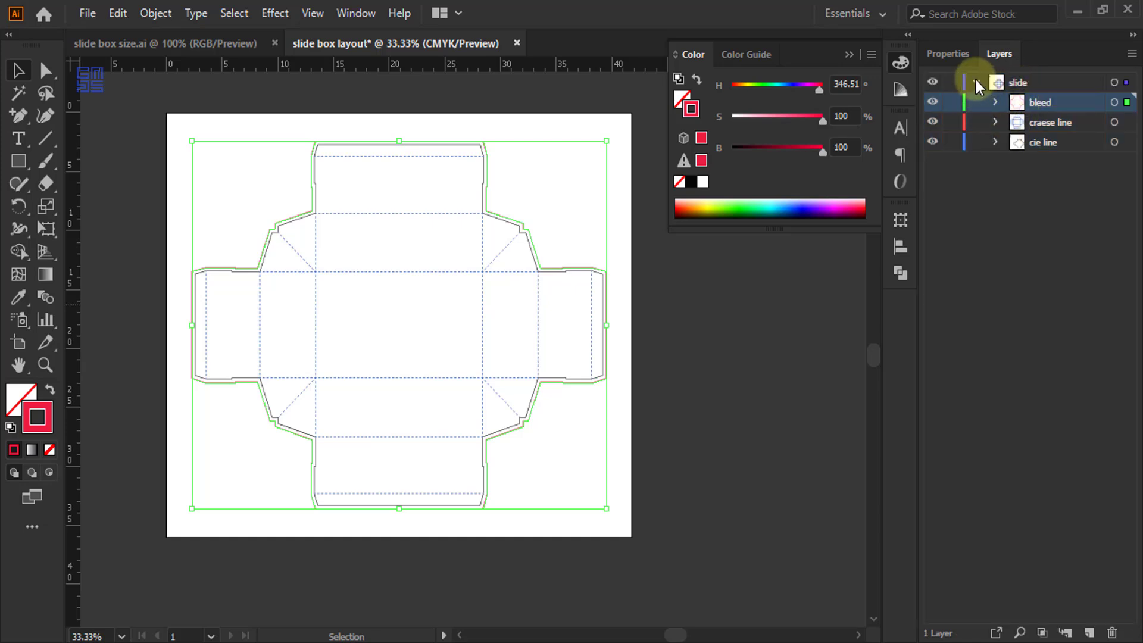
pyautogui.click(976, 83)
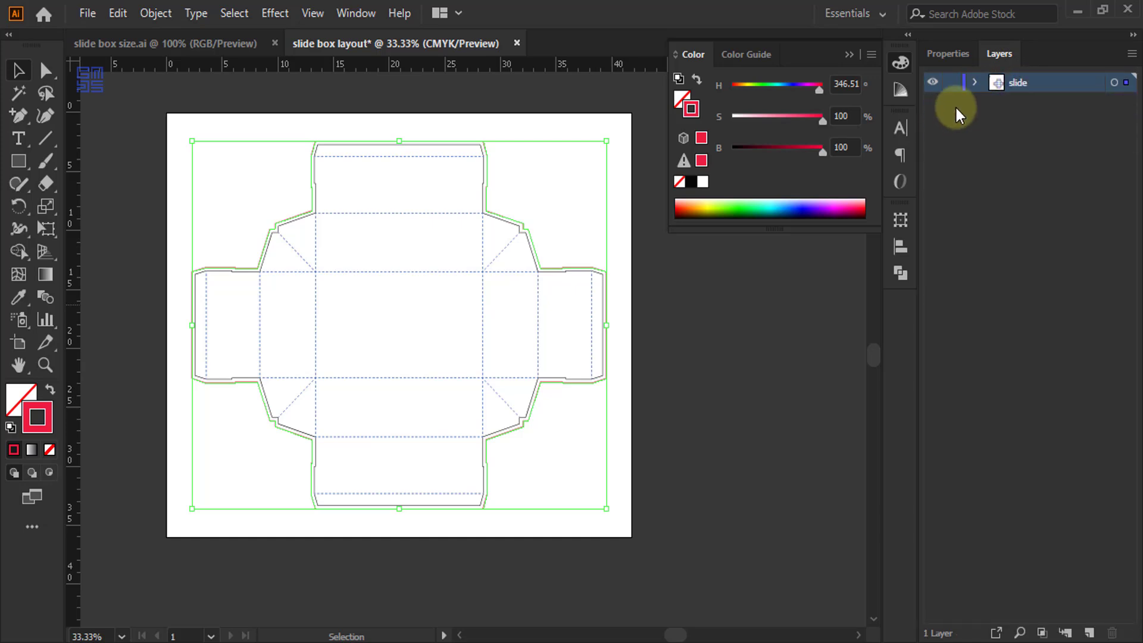
pyautogui.click(975, 83)
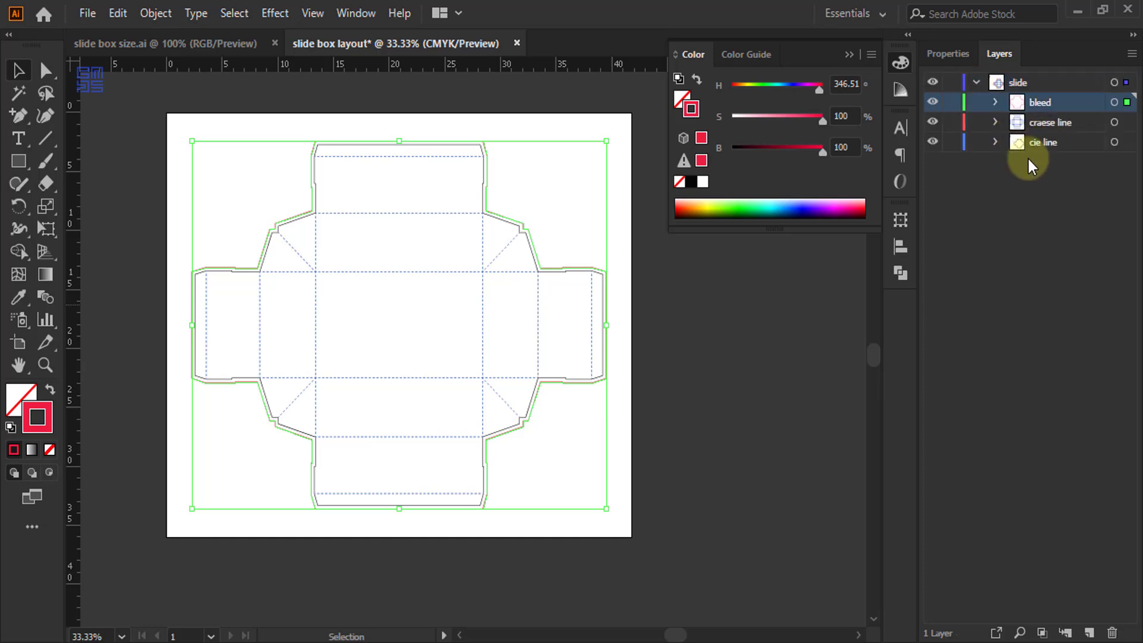
pyautogui.click(975, 83)
# Add a new top-level layer above "slide" and name it "cover".
pyautogui.click(1089, 633)
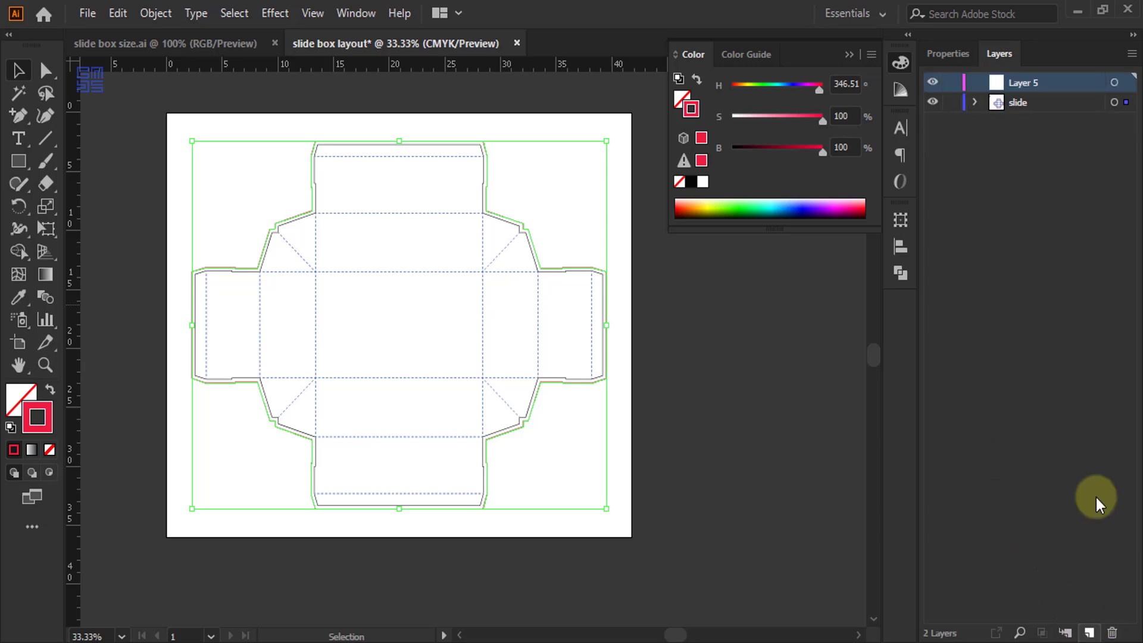
pyautogui.doubleClick(1030, 84)
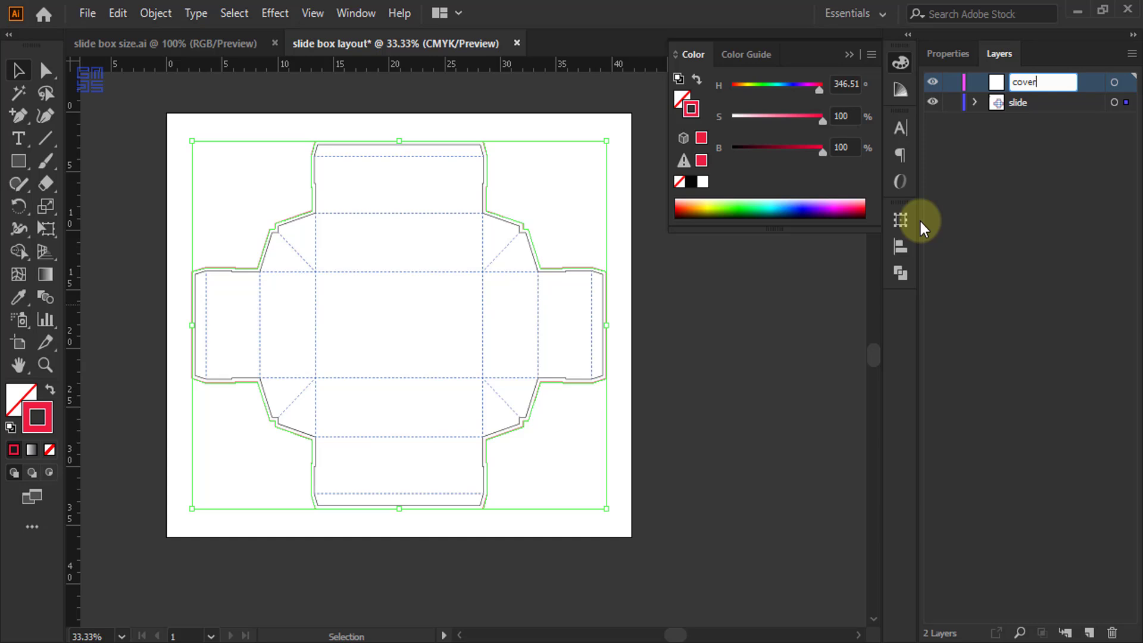
pyautogui.press('Return')
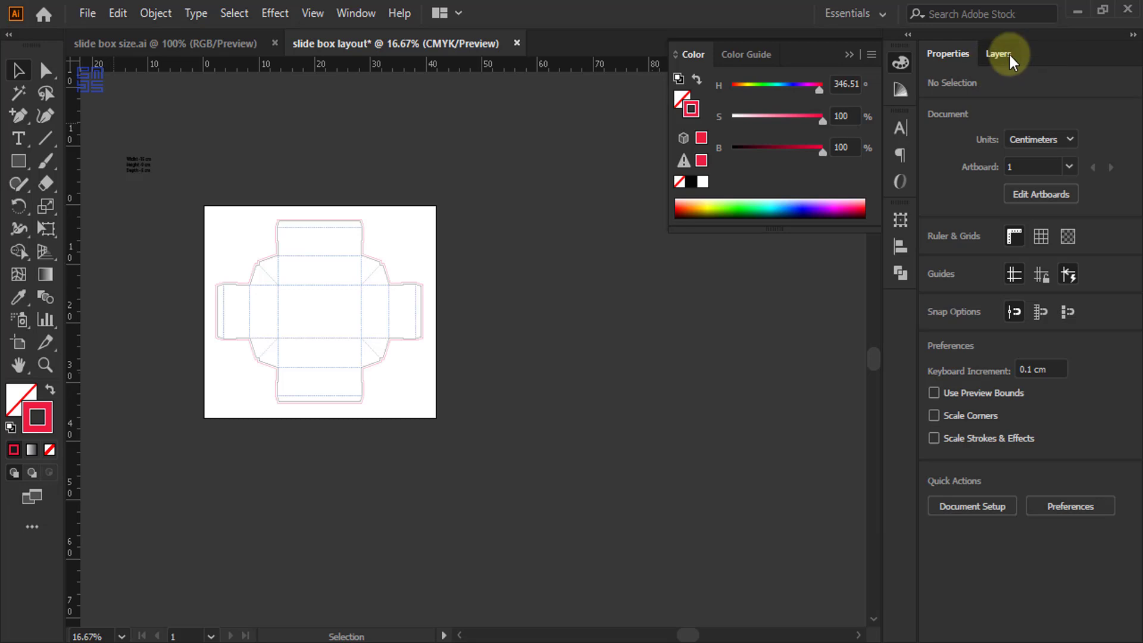
pyautogui.click(1000, 54)
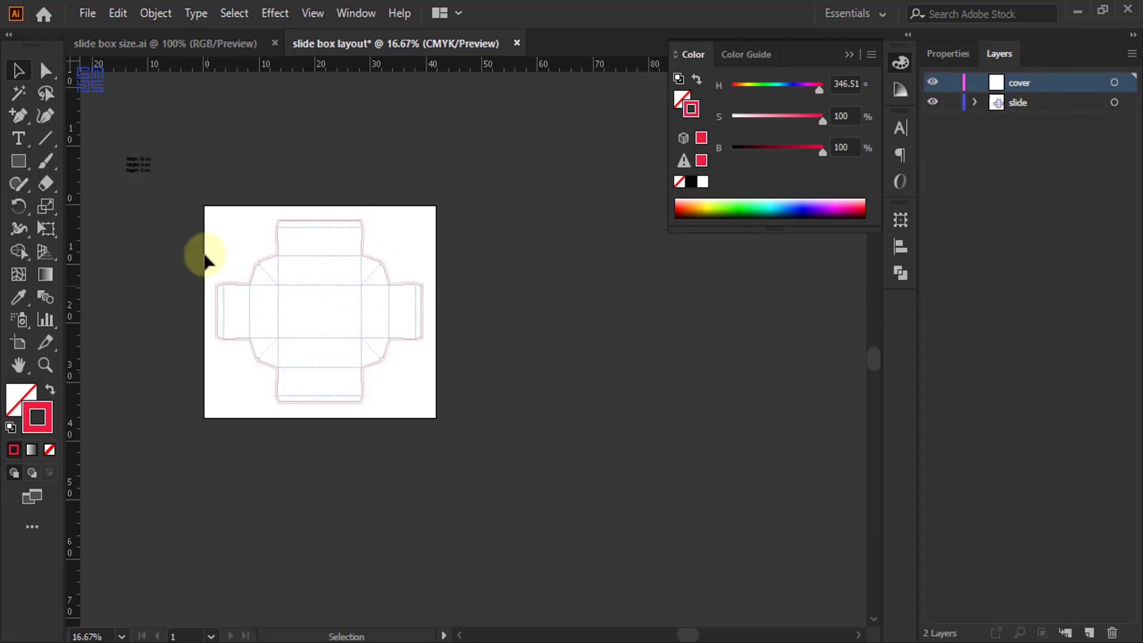
# Place a copy of Artboard 1 to the right of the original, with Move Artwork with Artboard turned off.
pyautogui.scroll(1, 207, 243)
pyautogui.scroll(1, 207, 243)
pyautogui.scroll(-1, 206, 243)
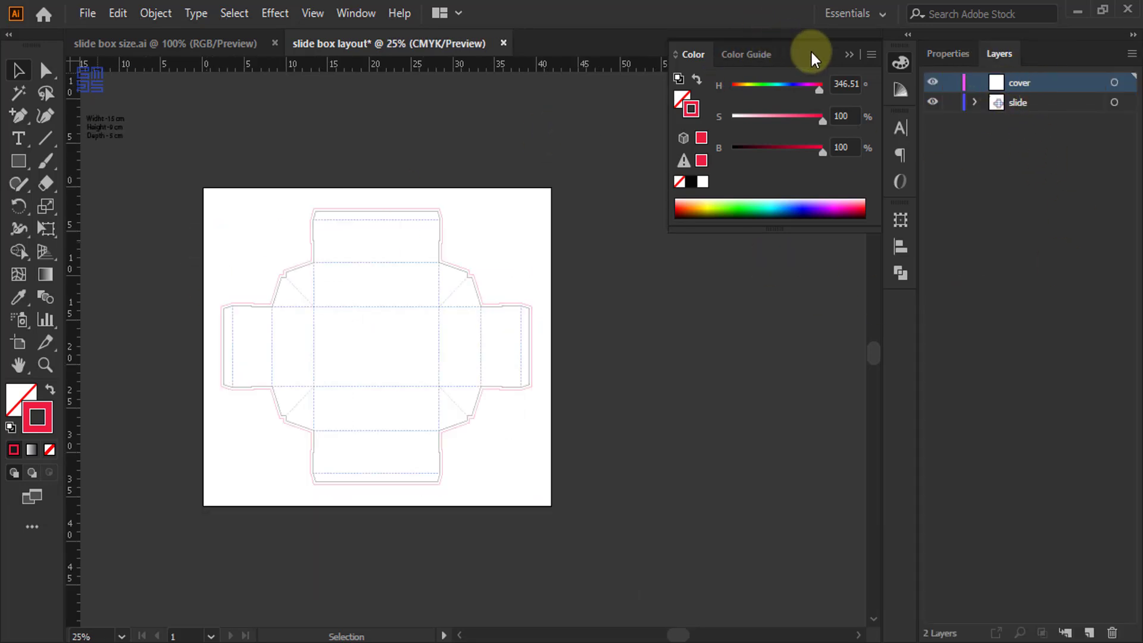
pyautogui.click(847, 55)
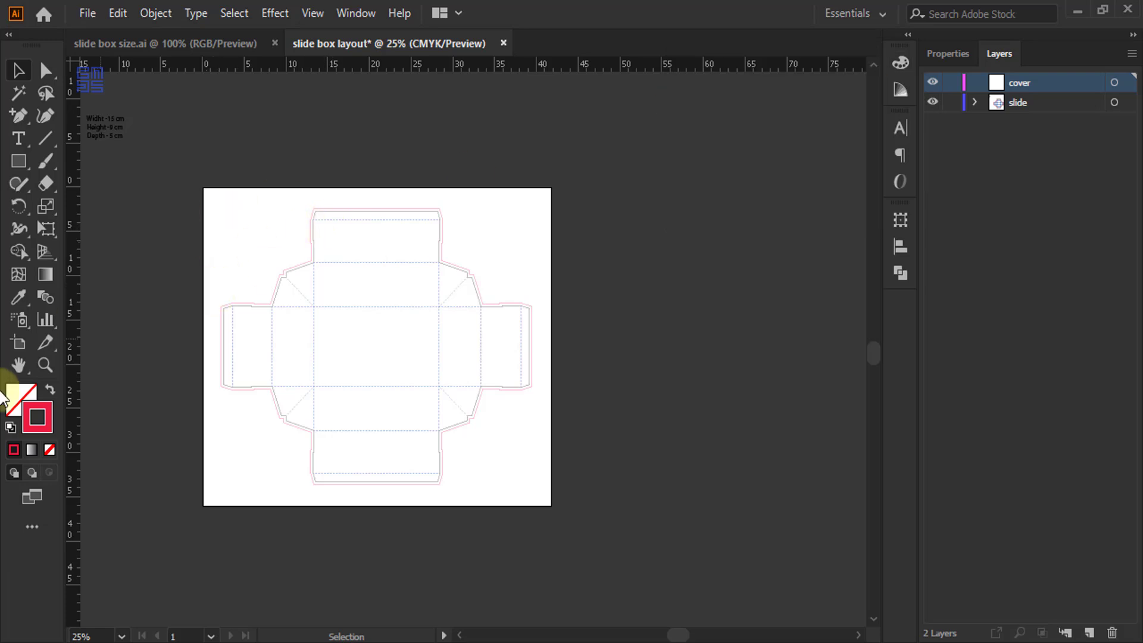
pyautogui.click(18, 343)
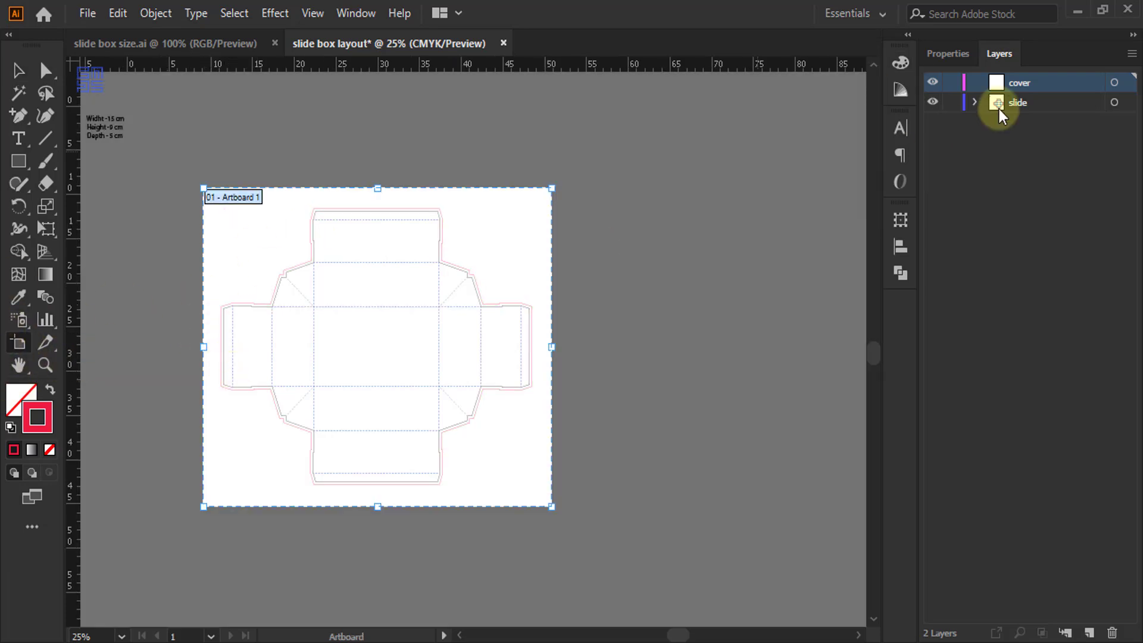
pyautogui.click(950, 53)
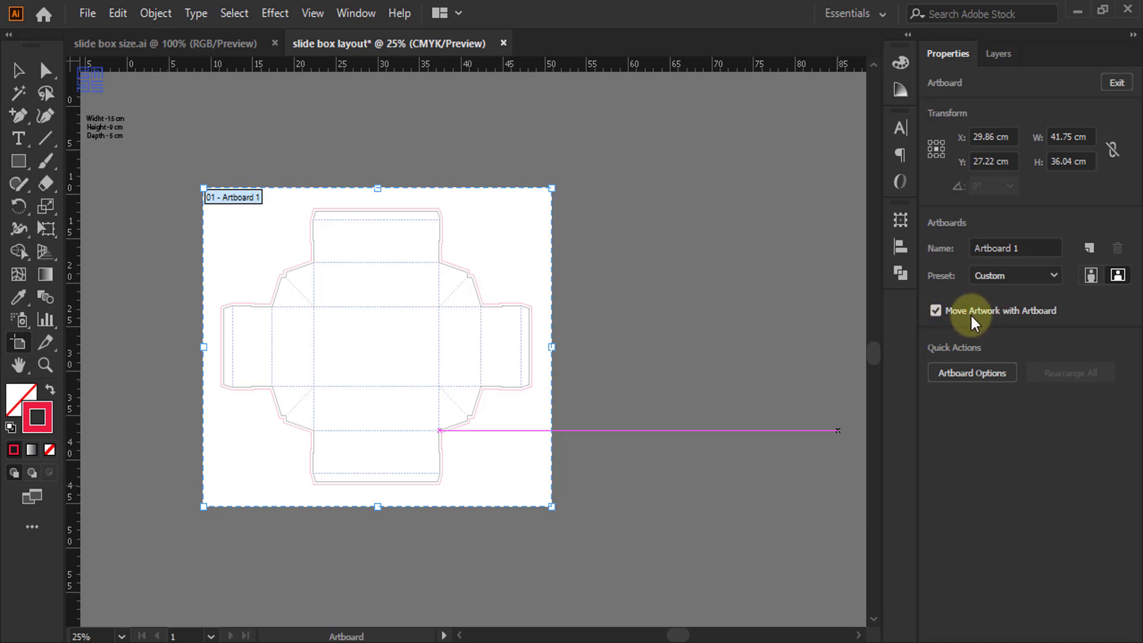
pyautogui.click(936, 311)
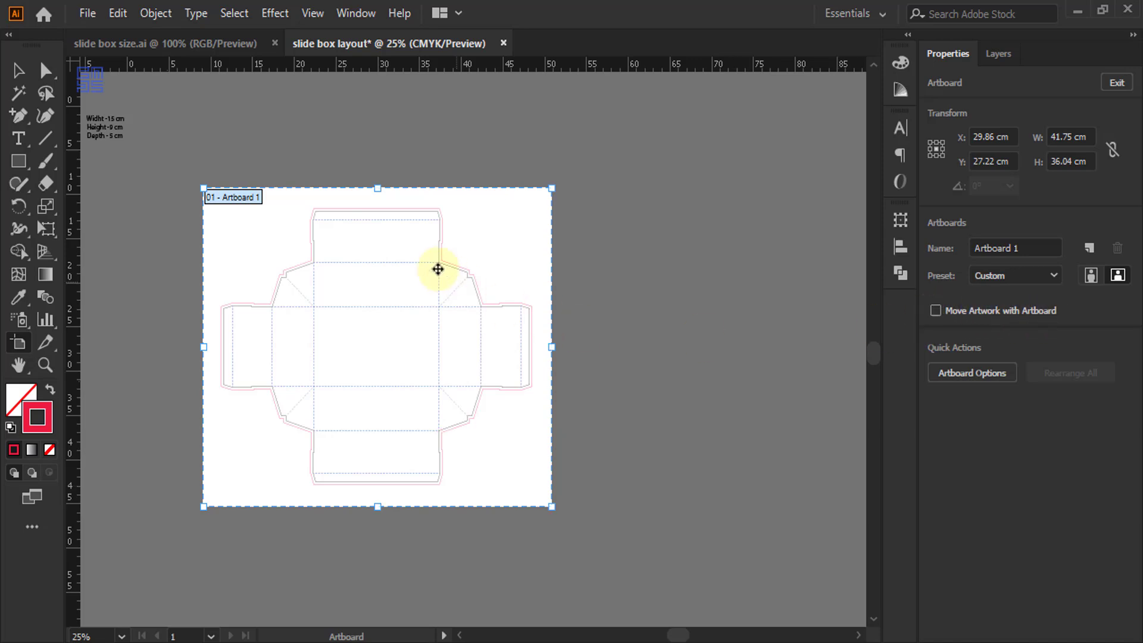
pyautogui.moveTo(326, 239); pyautogui.dragTo(594, 235)
pyautogui.scroll(-3, 351, 247)
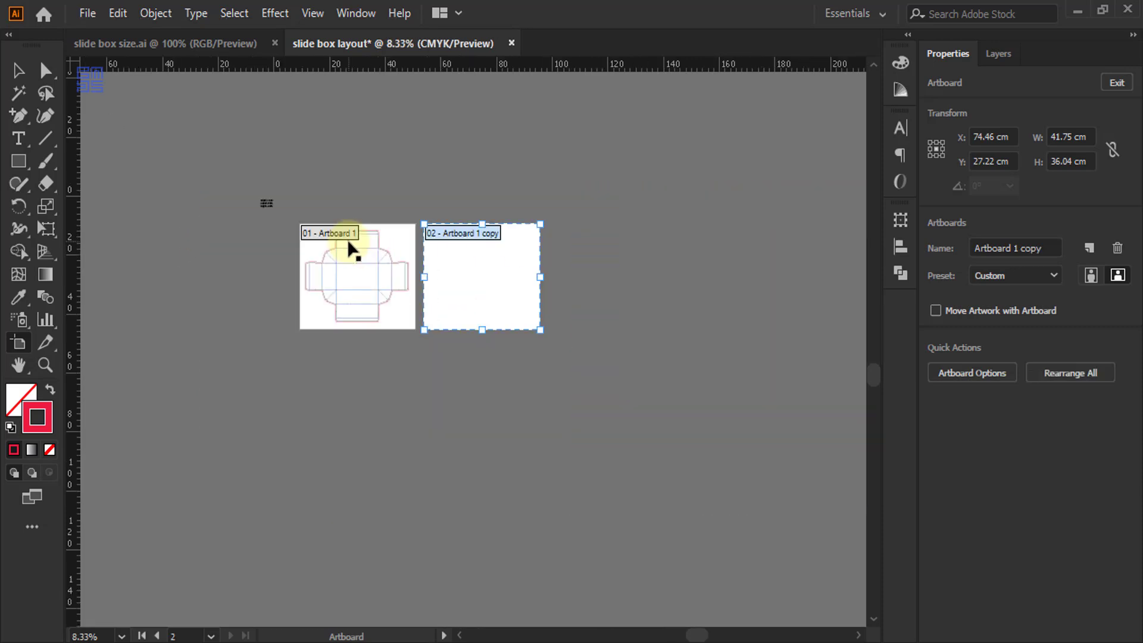
pyautogui.scroll(2, 407, 247)
pyautogui.click(21, 69)
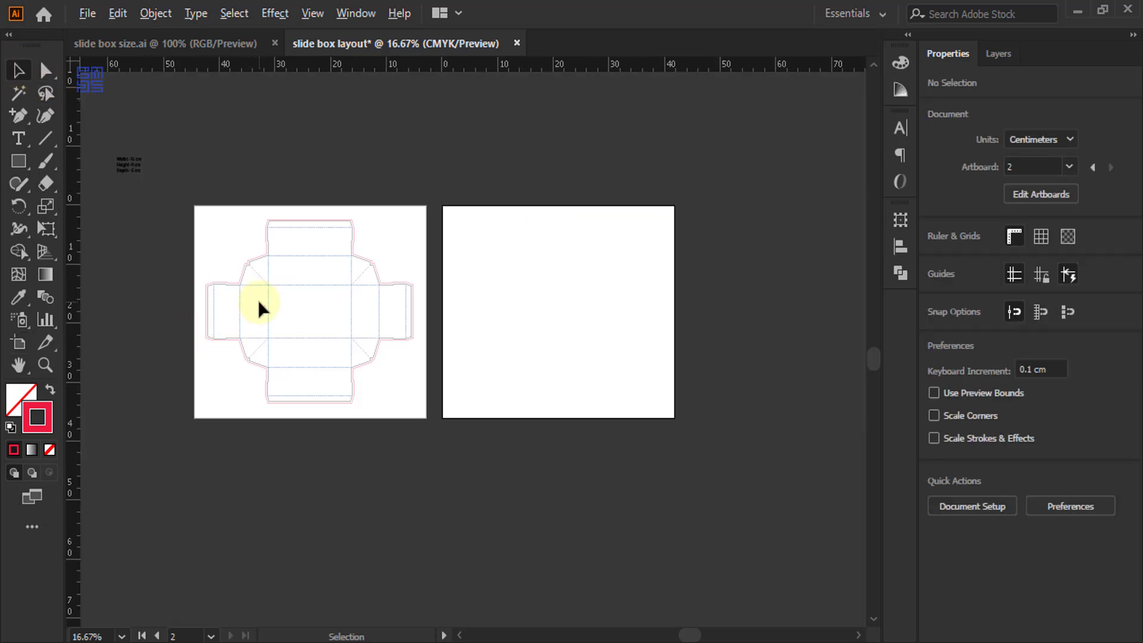
# Examine the width, height and depth notes beside the slide die-line for the box dimensions.
pyautogui.scroll(1, 258, 303)
pyautogui.scroll(-1, 473, 319)
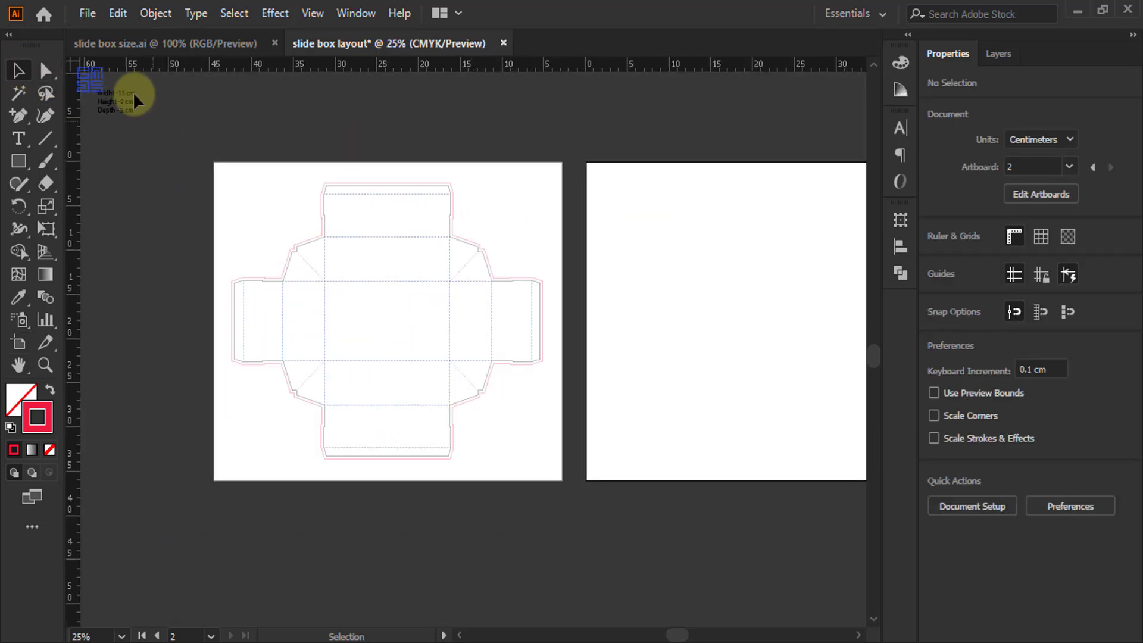
pyautogui.scroll(2, 119, 82)
pyautogui.scroll(-1, 627, 477)
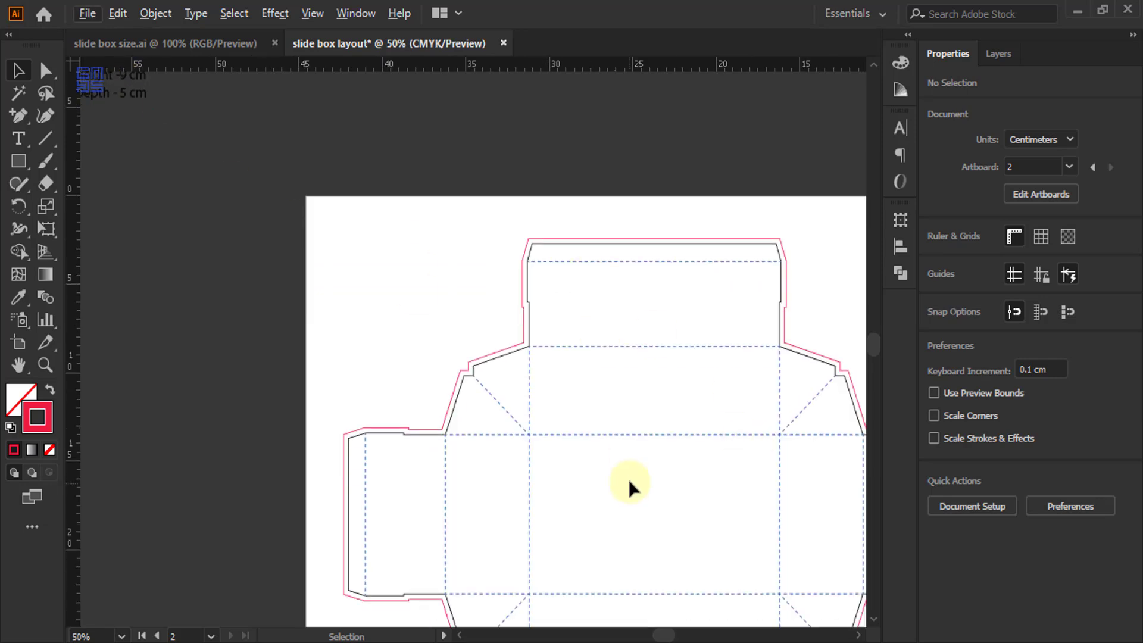
pyautogui.scroll(2, 181, 197)
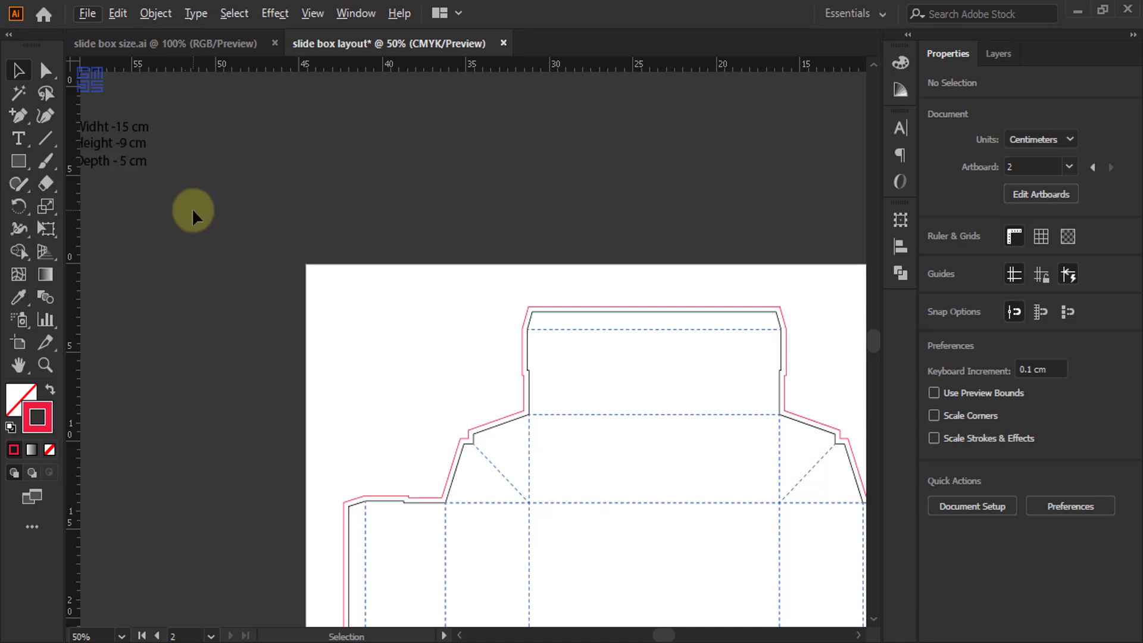
pyautogui.scroll(-1, 623, 466)
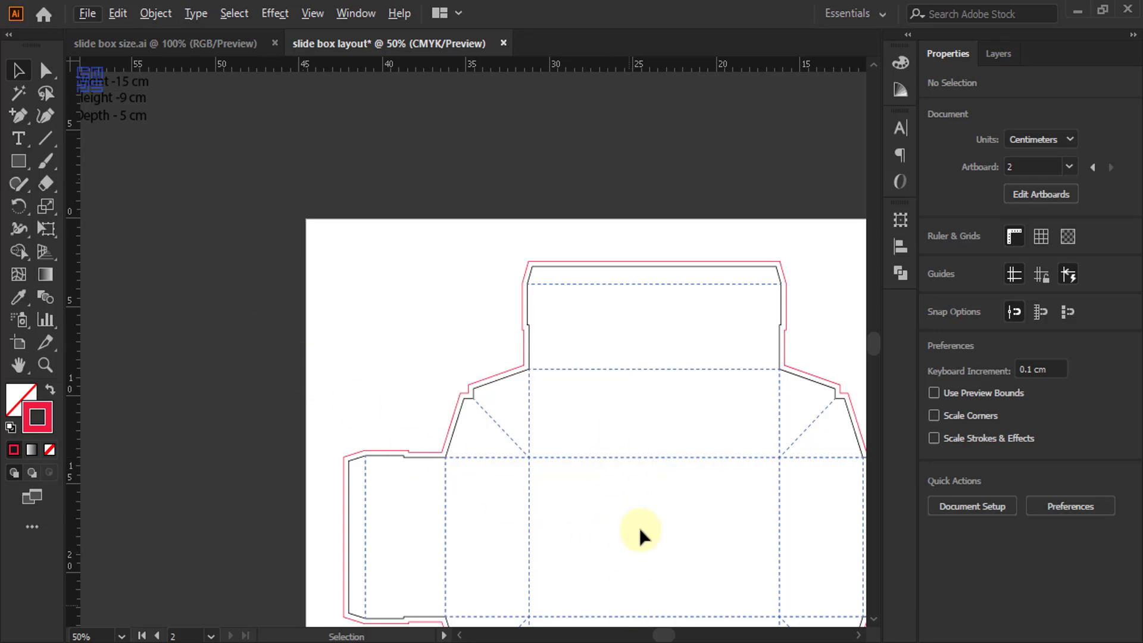
pyautogui.hotkey('ctrl', '1')
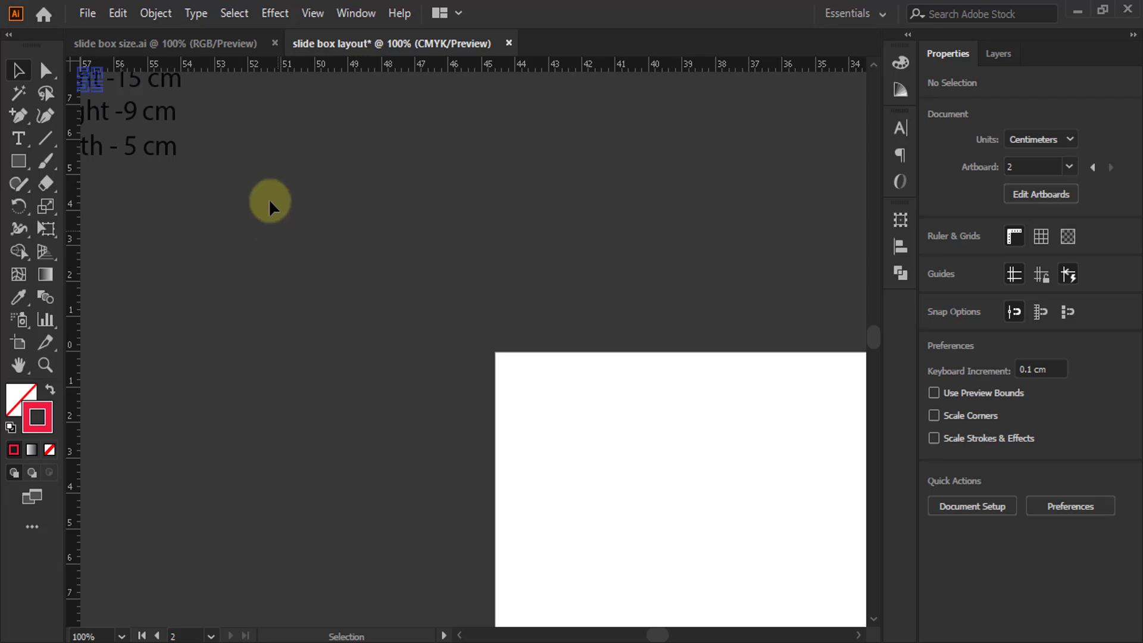
pyautogui.scroll(-2, 245, 141)
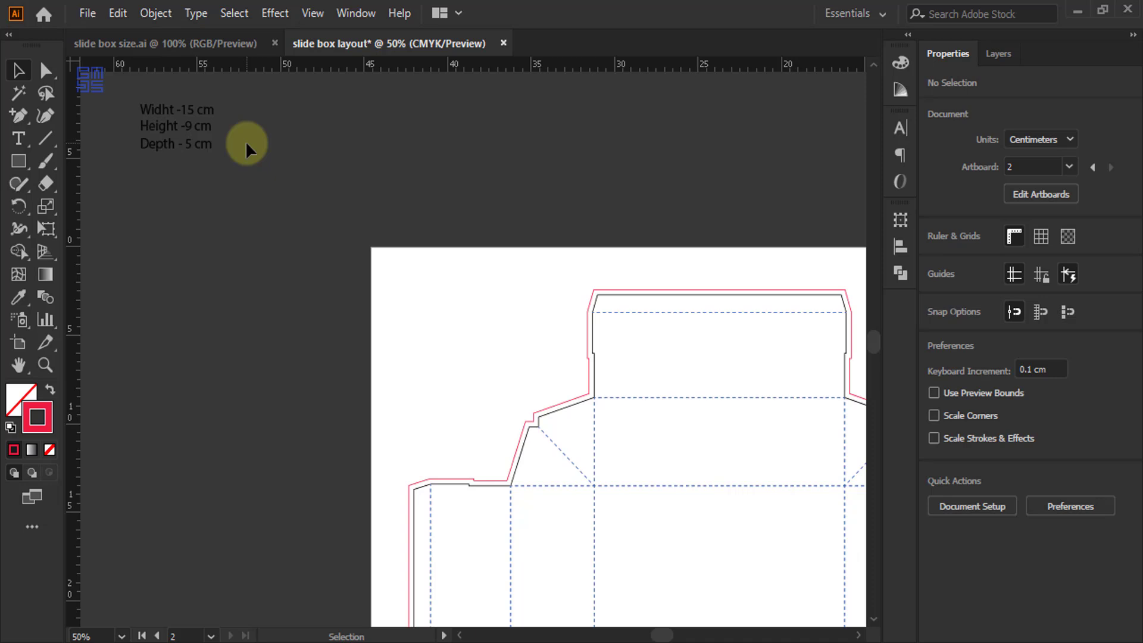
# Compare the box mockup in "slide box size.ai" with the dimension notes in the slide box layout.
pyautogui.click(229, 42)
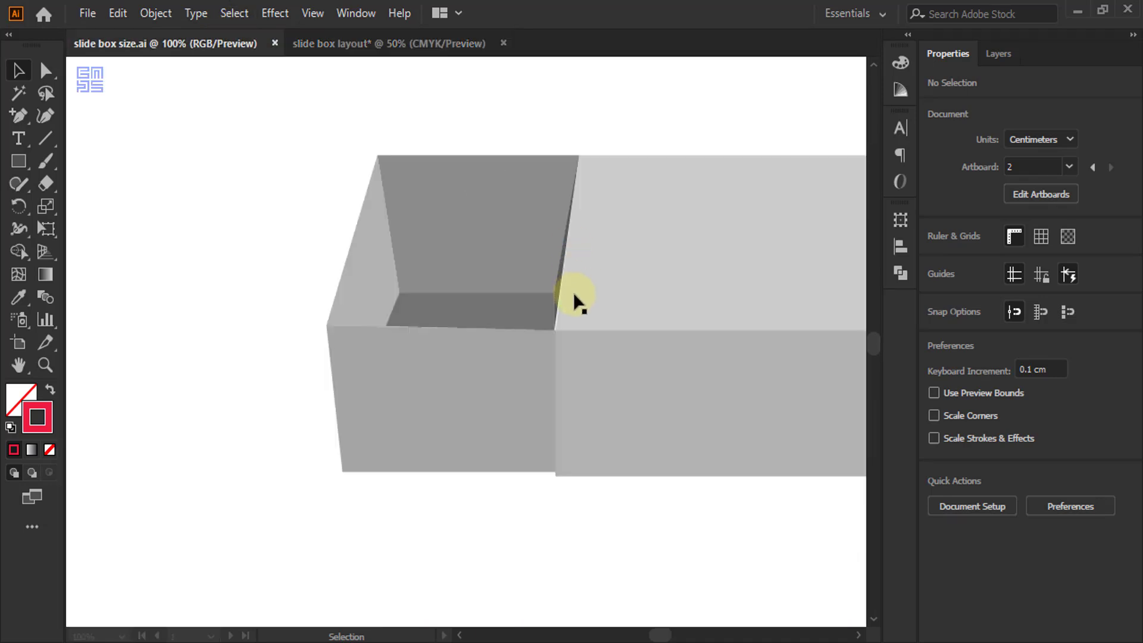
pyautogui.click(538, 405)
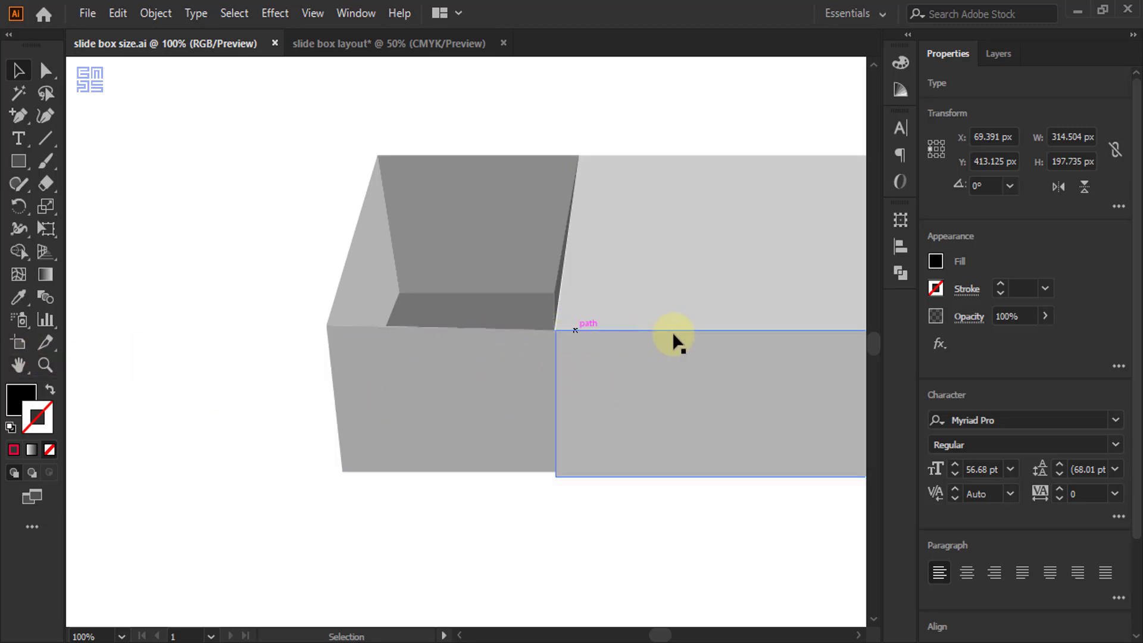
pyautogui.click(313, 44)
pyautogui.click(227, 223)
pyautogui.scroll(2, 156, 104)
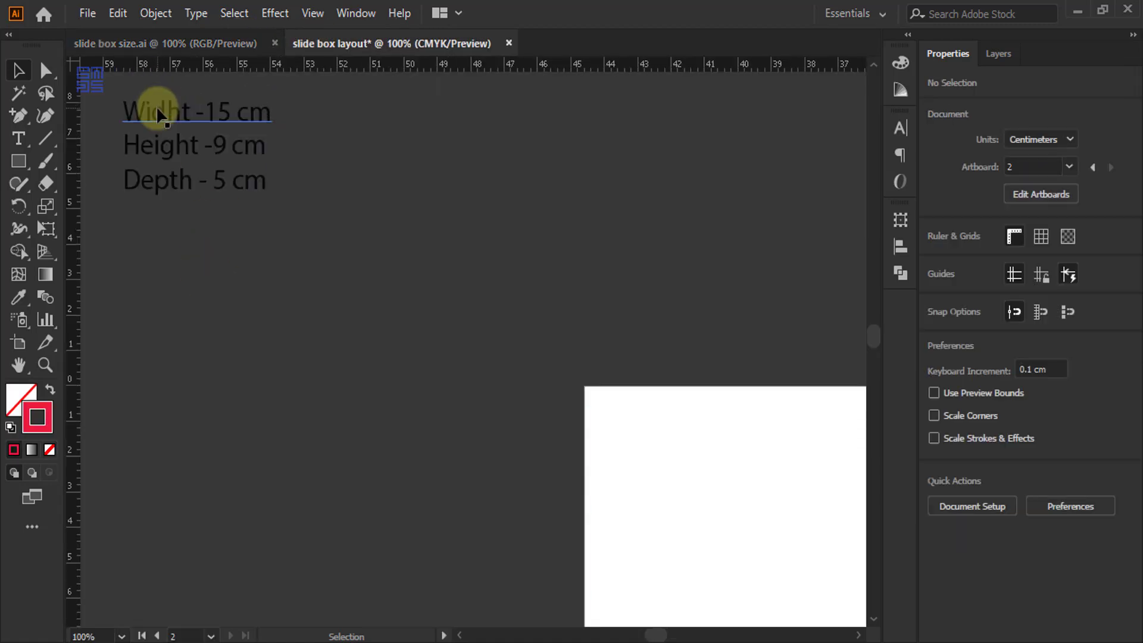
# Create a rectangle 15 cm wide and 9.2 cm high near the dimension notes.
pyautogui.click(18, 161)
pyautogui.click(470, 266)
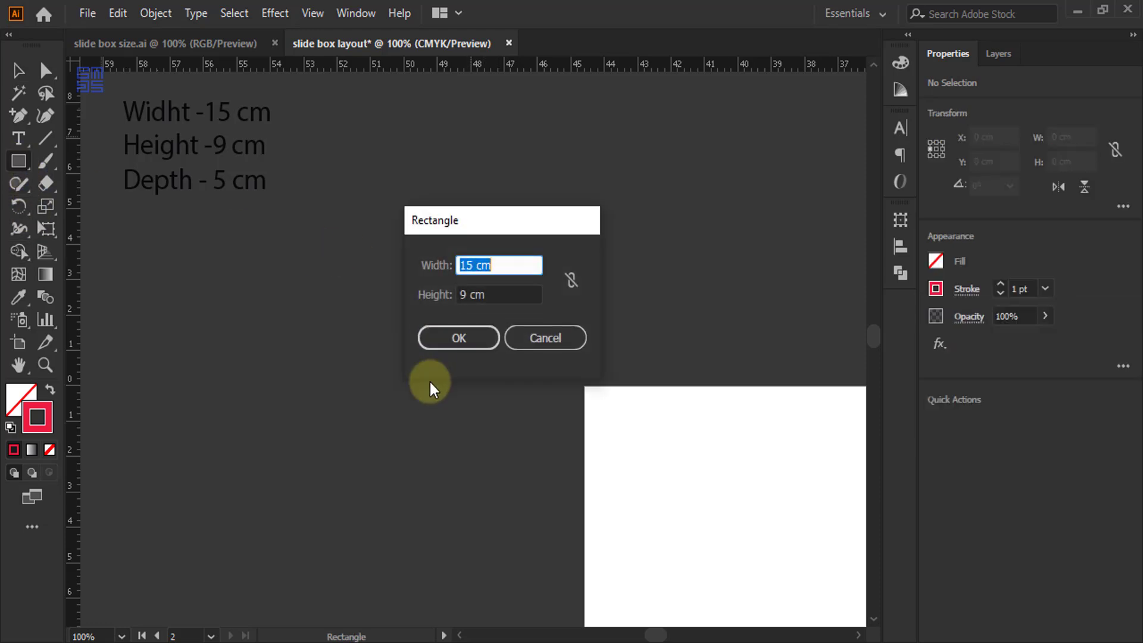
pyautogui.press('BackSpace')
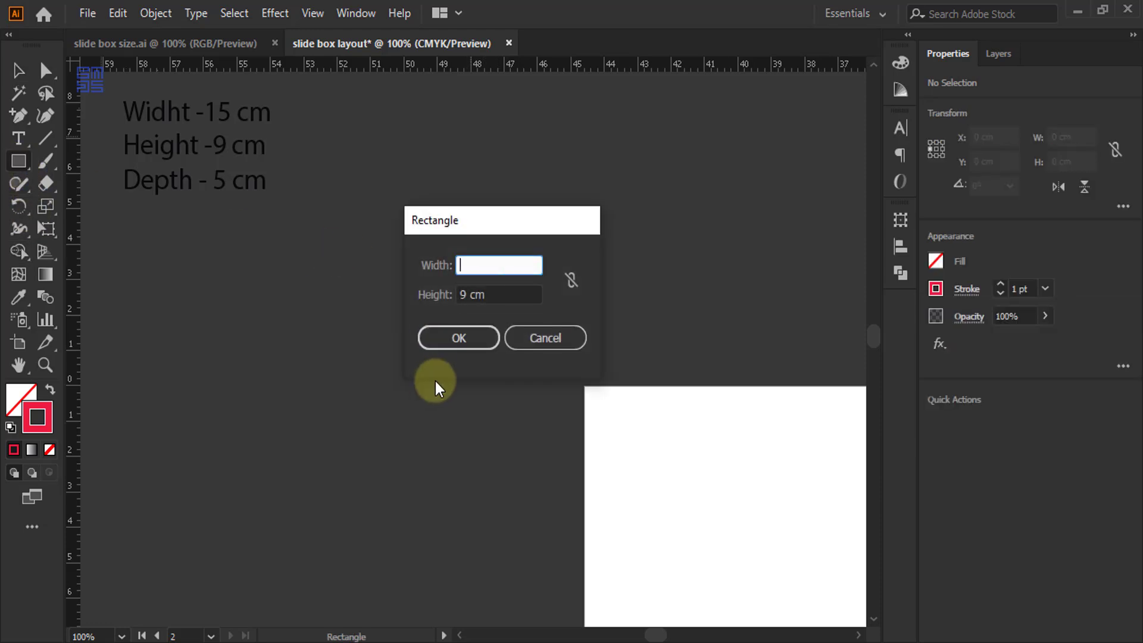
pyautogui.write('15')
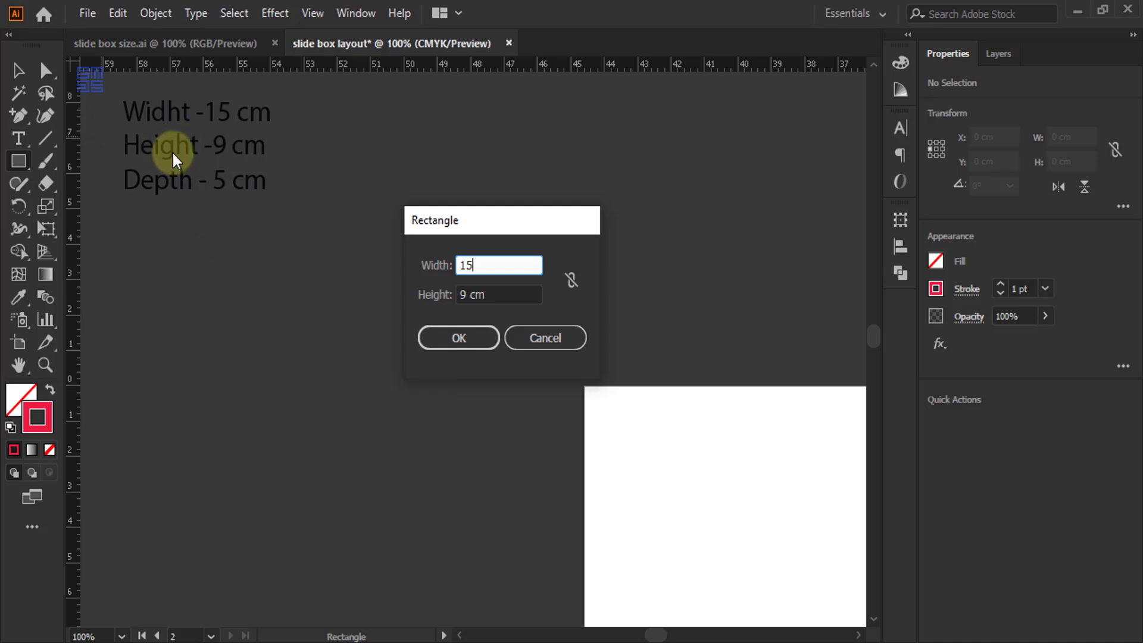
pyautogui.click(467, 295)
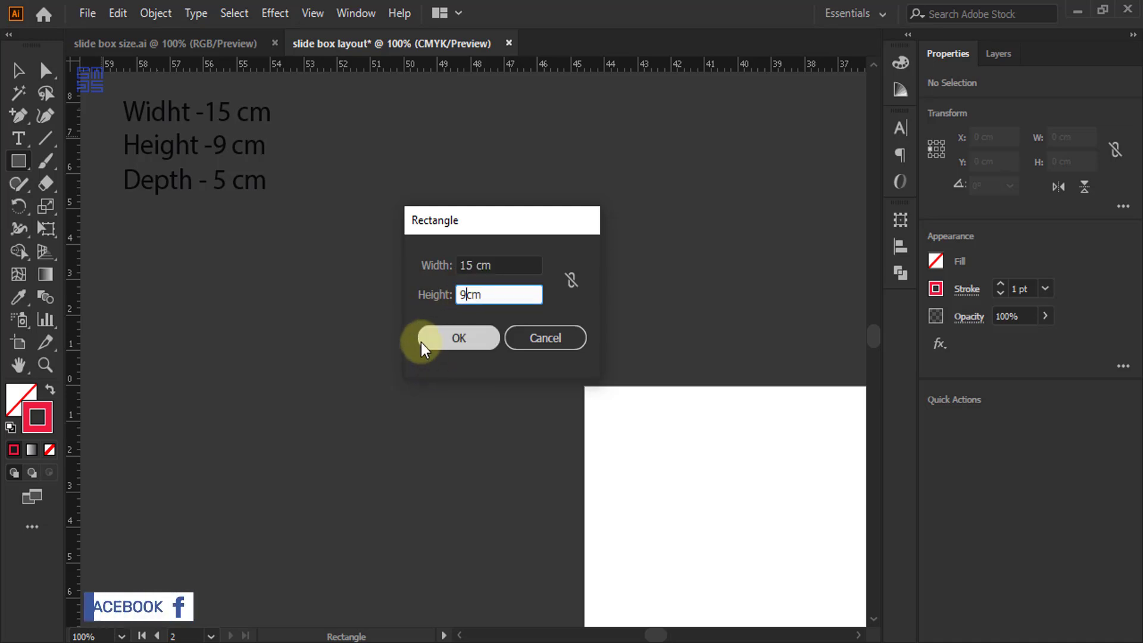
pyautogui.write('.2')
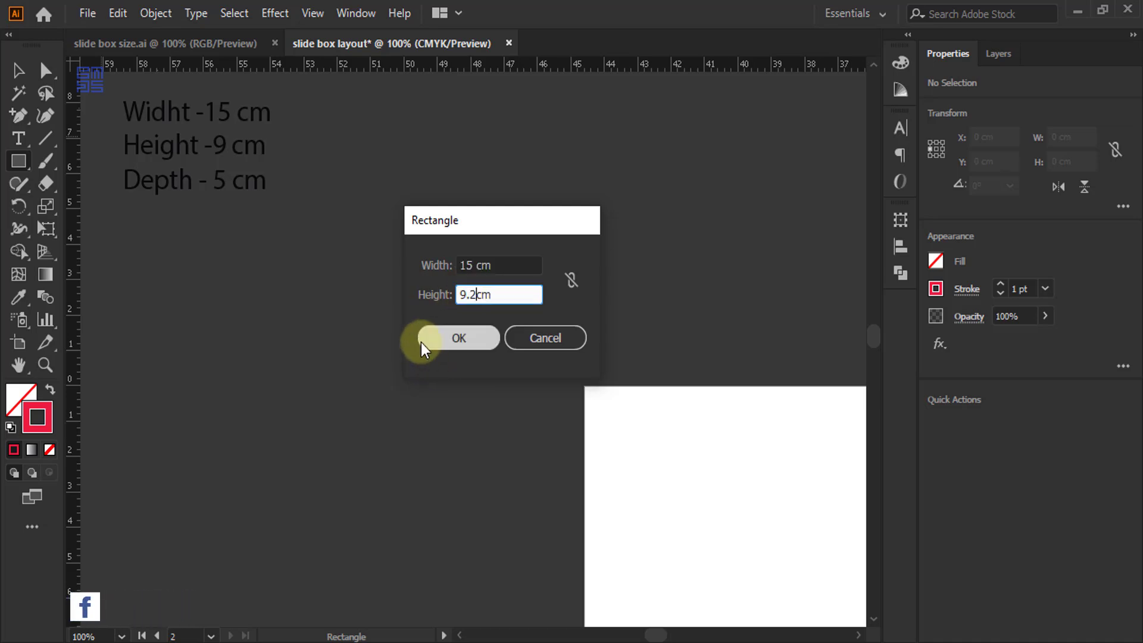
pyautogui.click(421, 342)
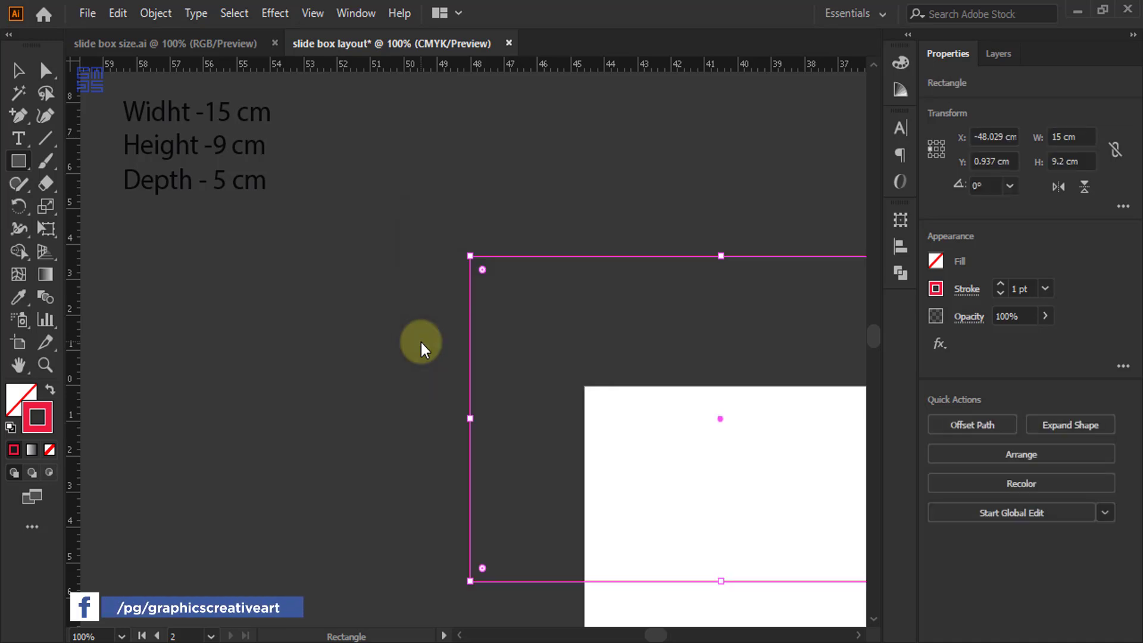
# Move the 15 × 9.2 cm rectangle to the middle of the second artboard.
pyautogui.click(18, 70)
pyautogui.scroll(-4, 94, 211)
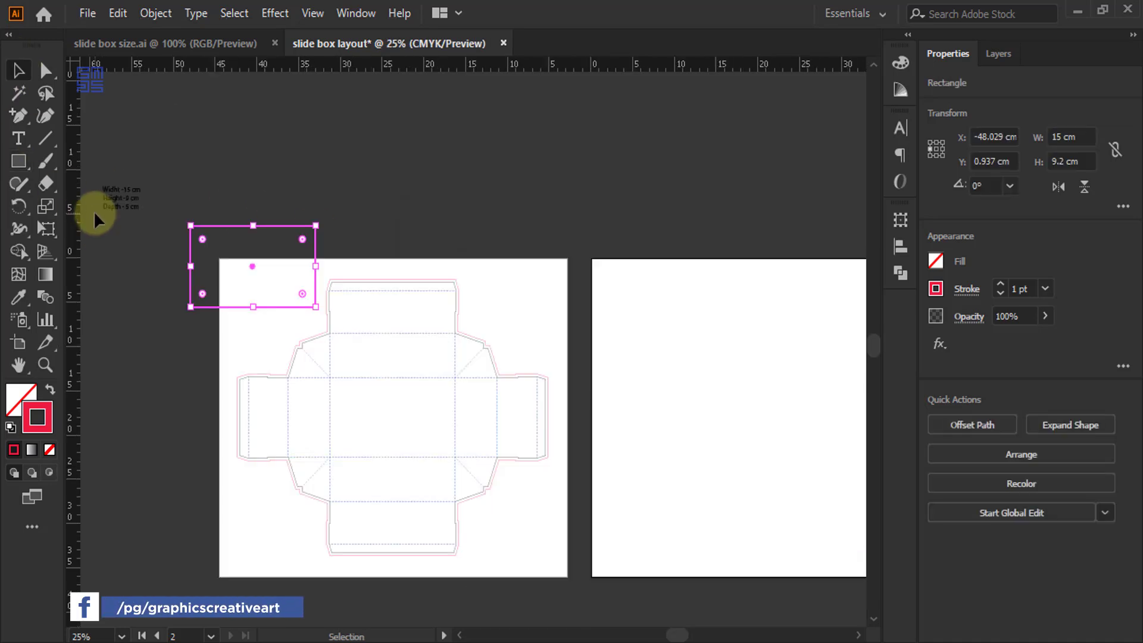
pyautogui.moveTo(290, 224); pyautogui.dragTo(795, 383)
pyautogui.scroll(-2, 216, 204)
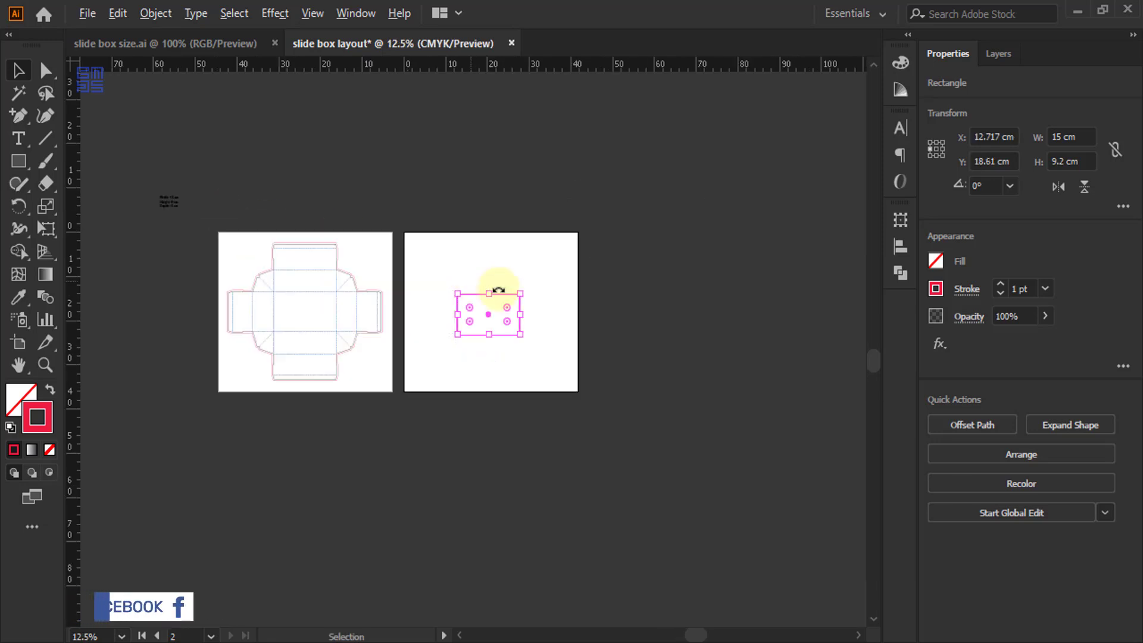
pyautogui.scroll(2, 489, 320)
pyautogui.scroll(2, 474, 314)
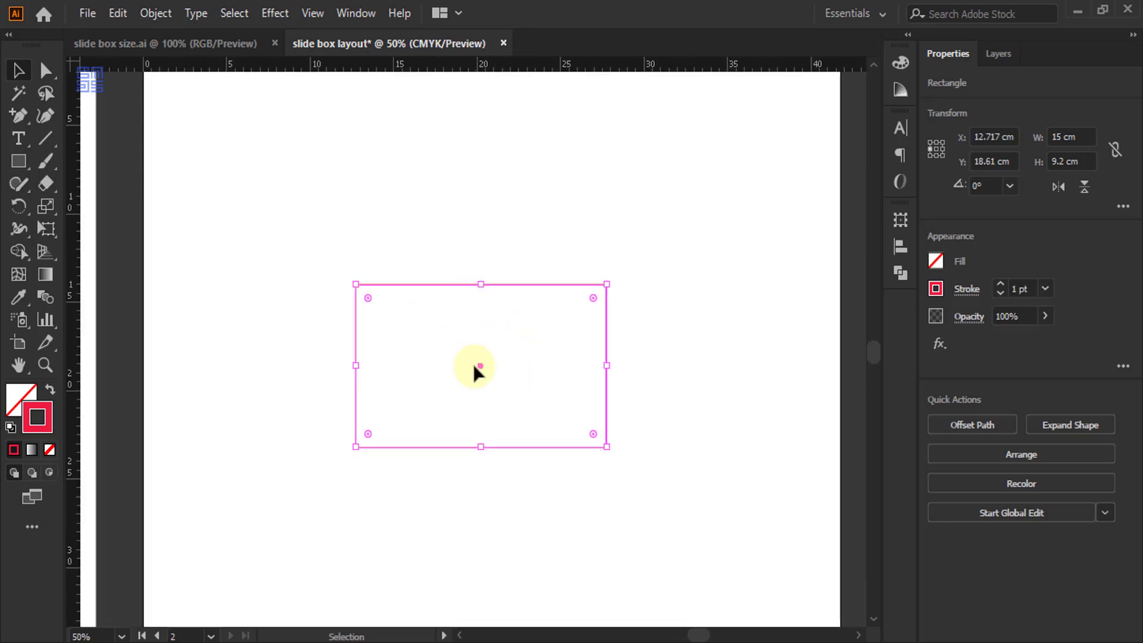
pyautogui.scroll(-1, 598, 338)
# Check the cover's side panels in the "slide box size.ai" mockup and return to the slide box layout.
pyautogui.click(231, 37)
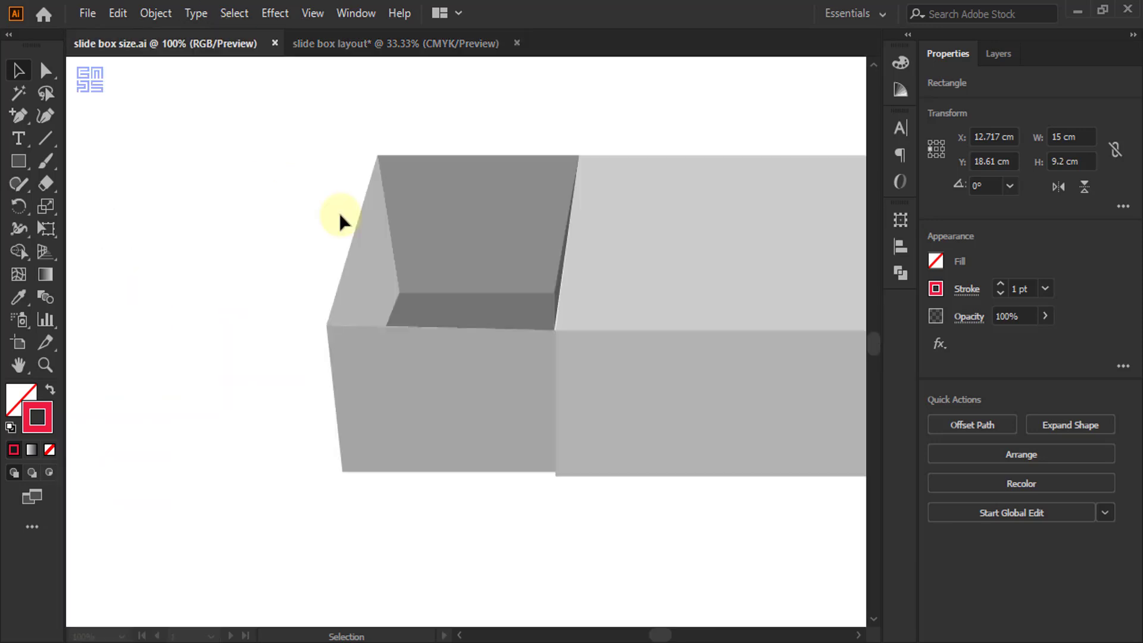
pyautogui.scroll(-2, 426, 317)
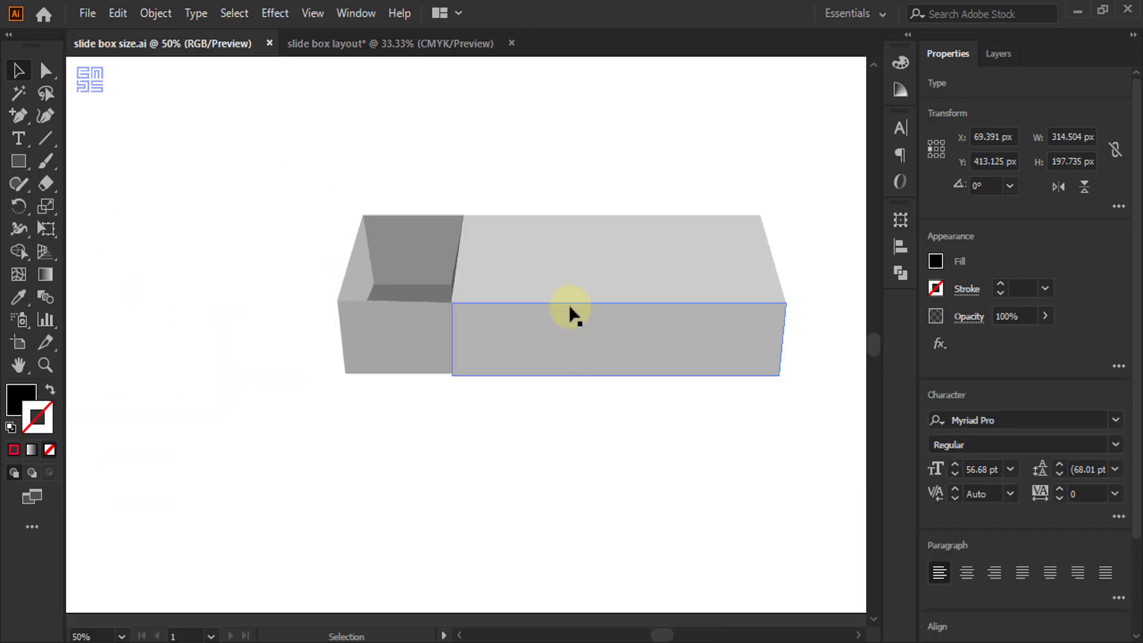
pyautogui.click(320, 46)
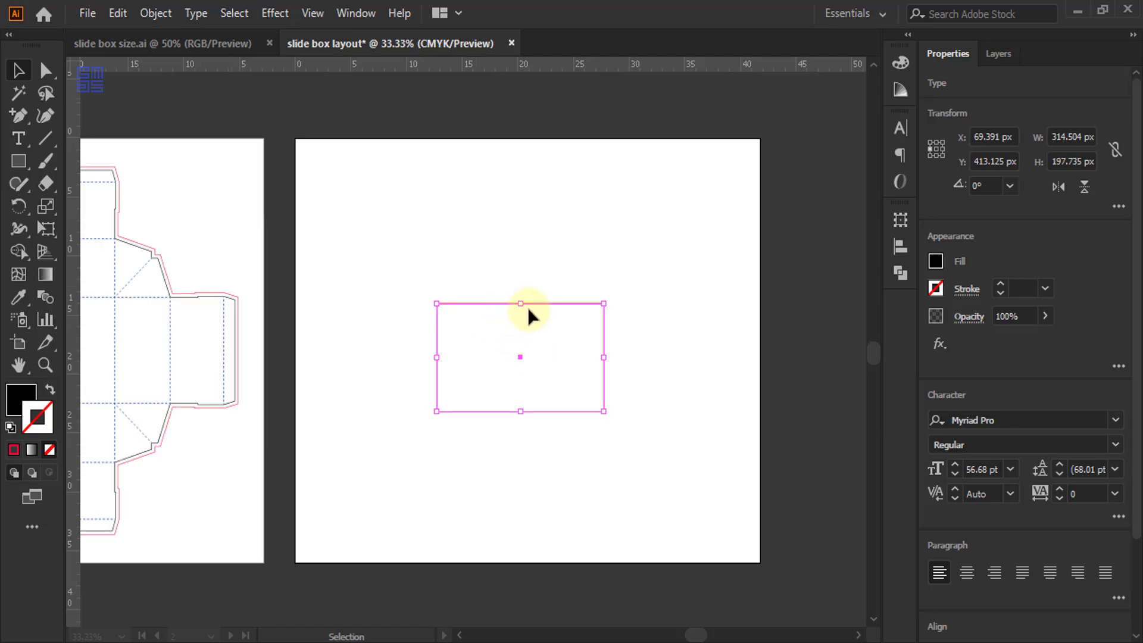
# Paste a copy of the rectangle in front and flip it vertically about its top-centre point, directly above the original.
pyautogui.scroll(1, 518, 319)
pyautogui.click(118, 13)
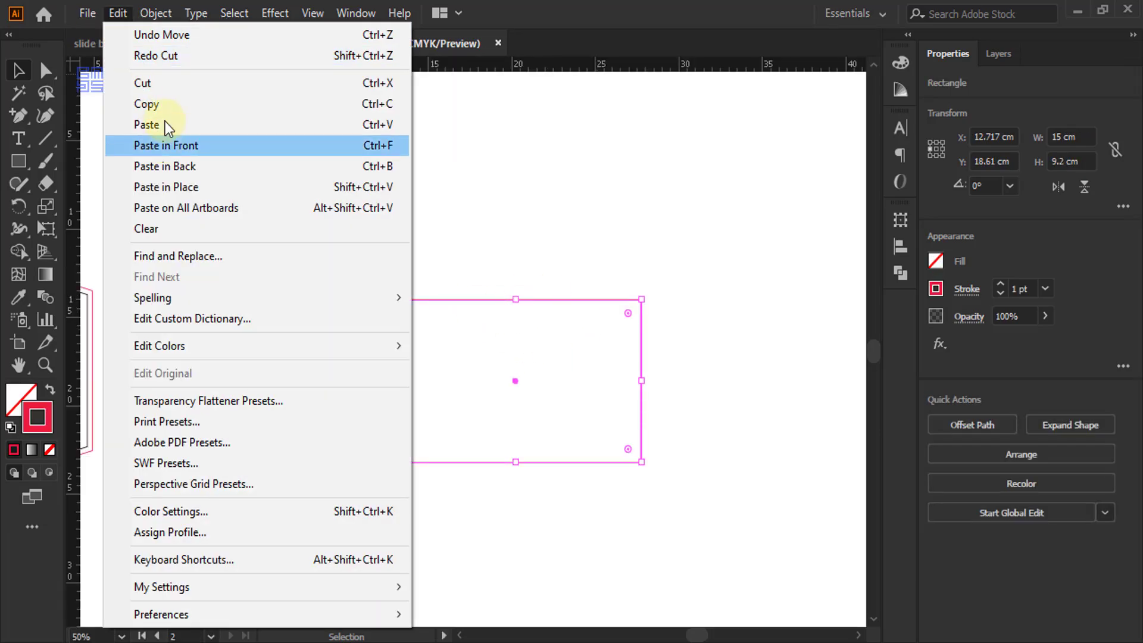
pyautogui.click(158, 102)
pyautogui.click(118, 13)
pyautogui.click(159, 149)
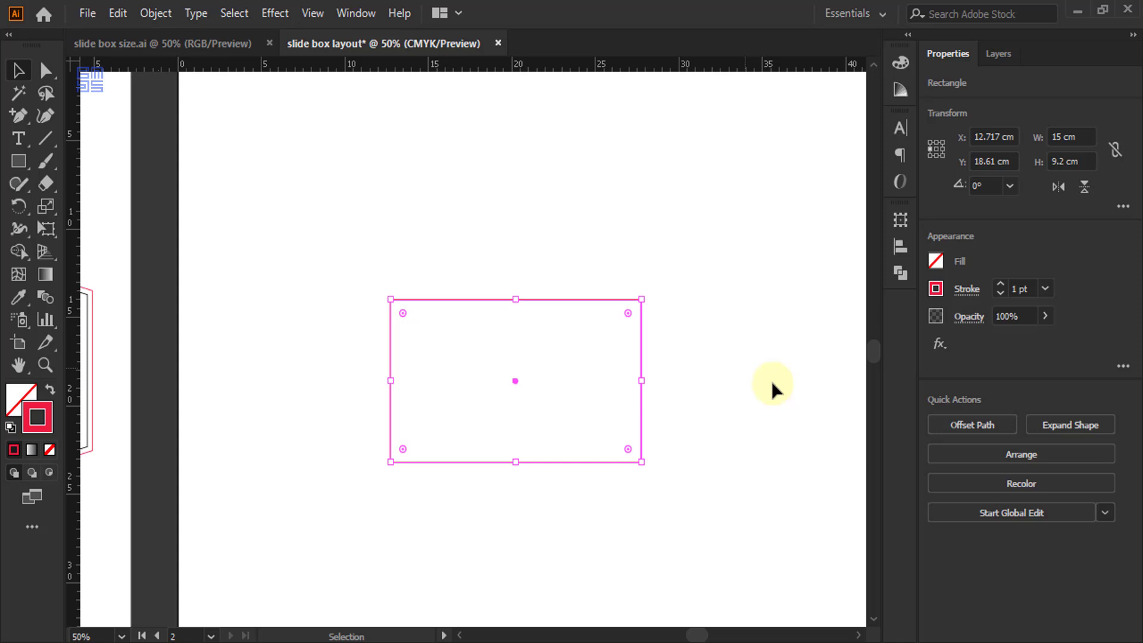
pyautogui.click(937, 149)
pyautogui.click(1084, 187)
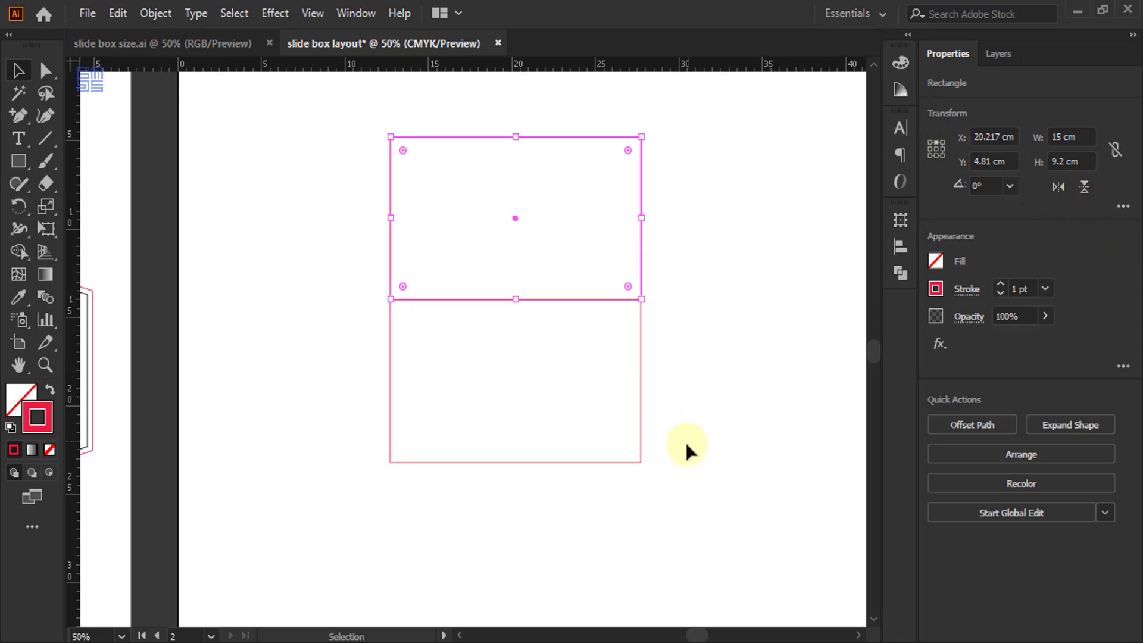
pyautogui.click(685, 444)
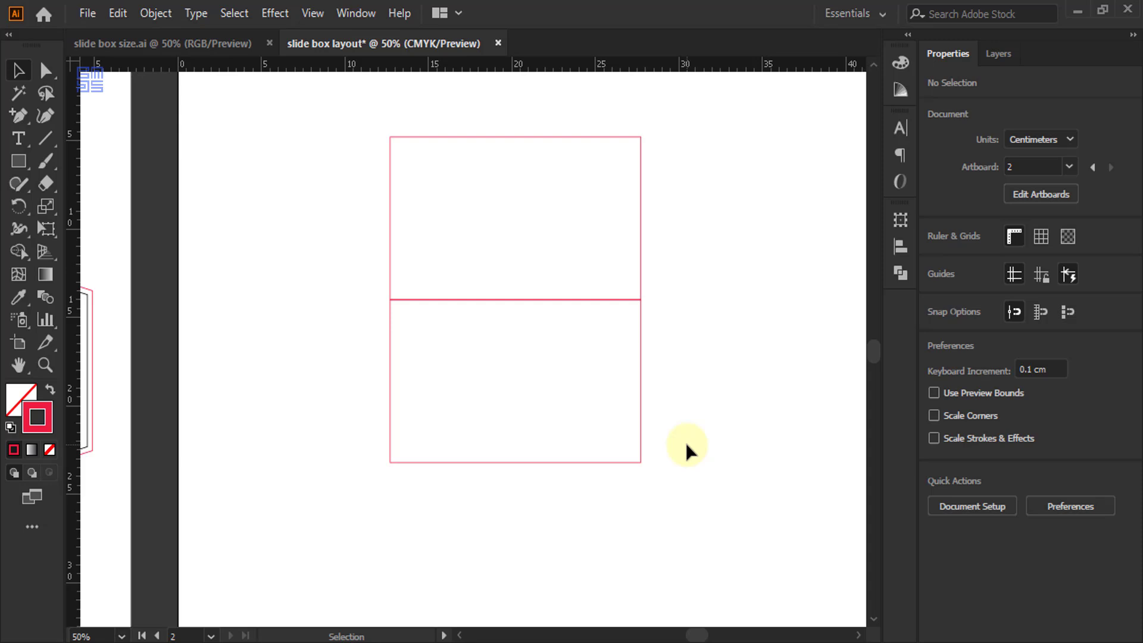
# Set the upper rectangle's height to 5 cm, keeping its bottom-centre point as the reference.
pyautogui.scroll(3, 490, 233)
pyautogui.moveTo(363, 166); pyautogui.dragTo(702, 288)
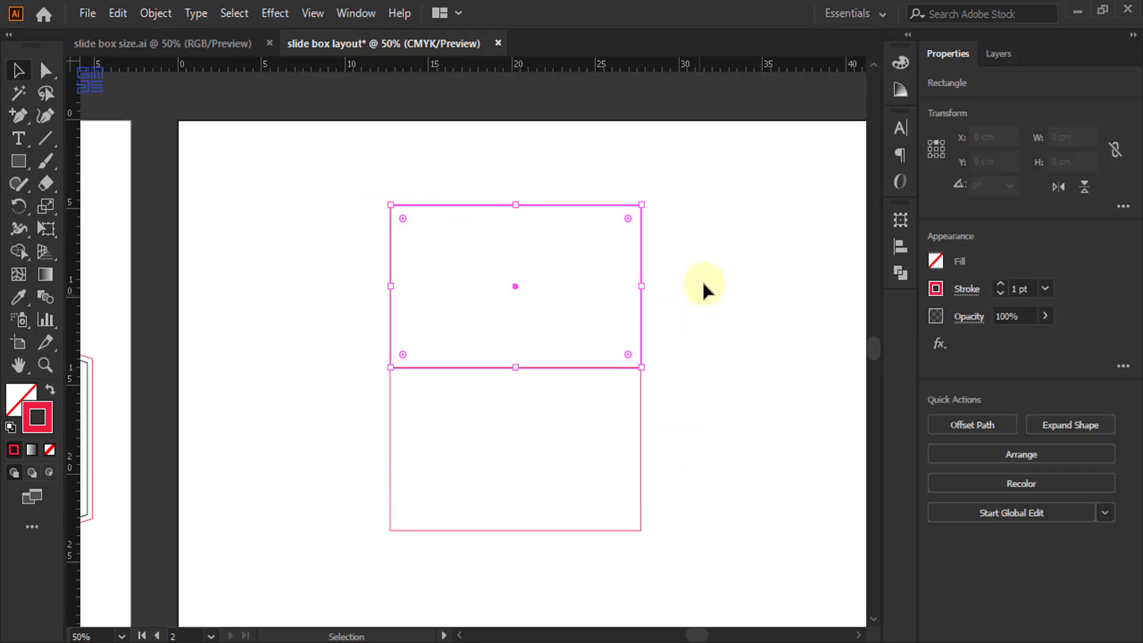
pyautogui.scroll(-2, 715, 255)
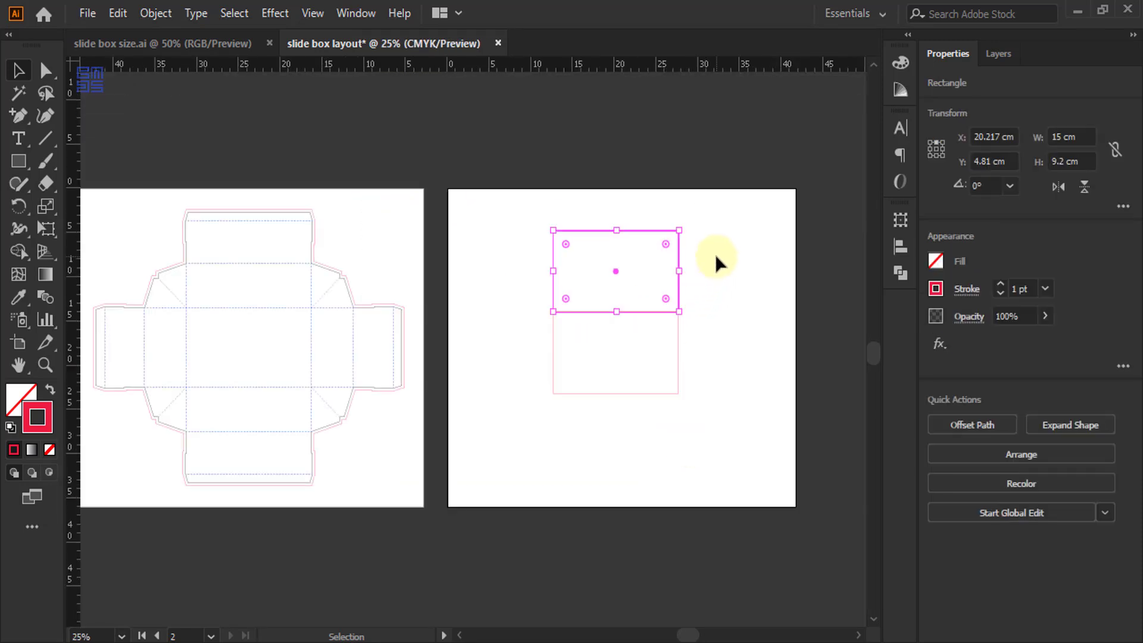
pyautogui.scroll(2, 642, 229)
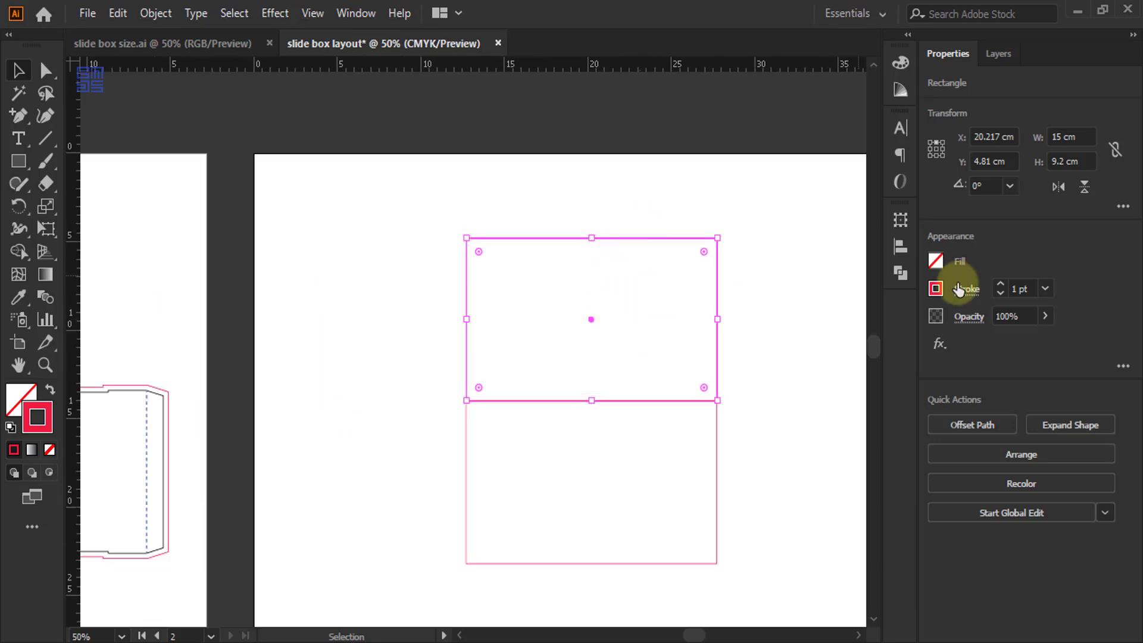
pyautogui.click(899, 220)
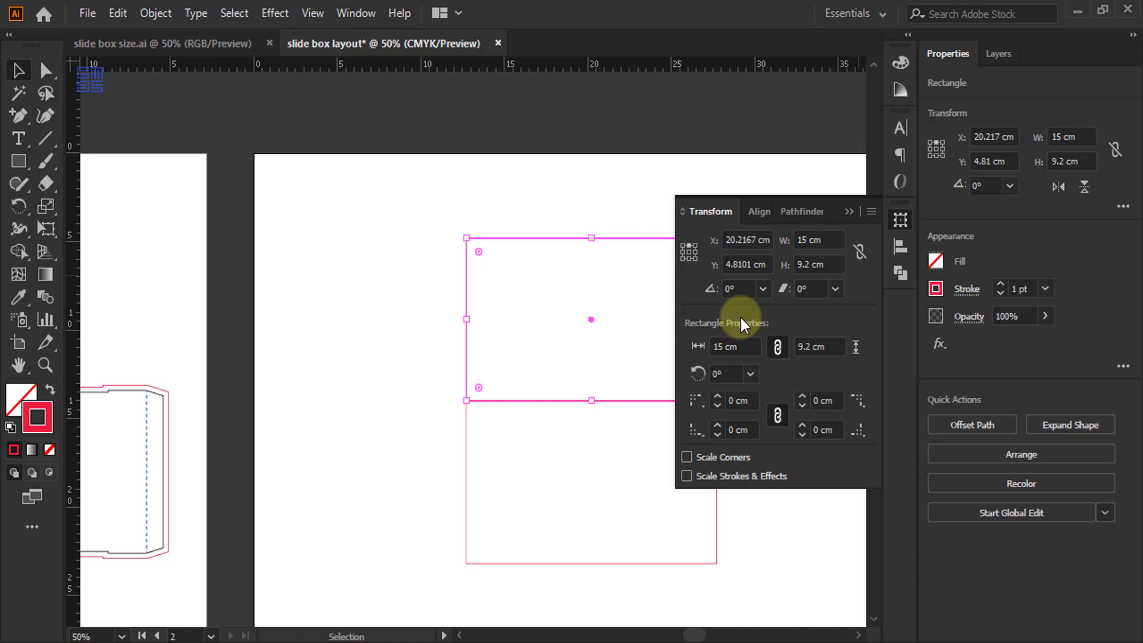
pyautogui.click(689, 259)
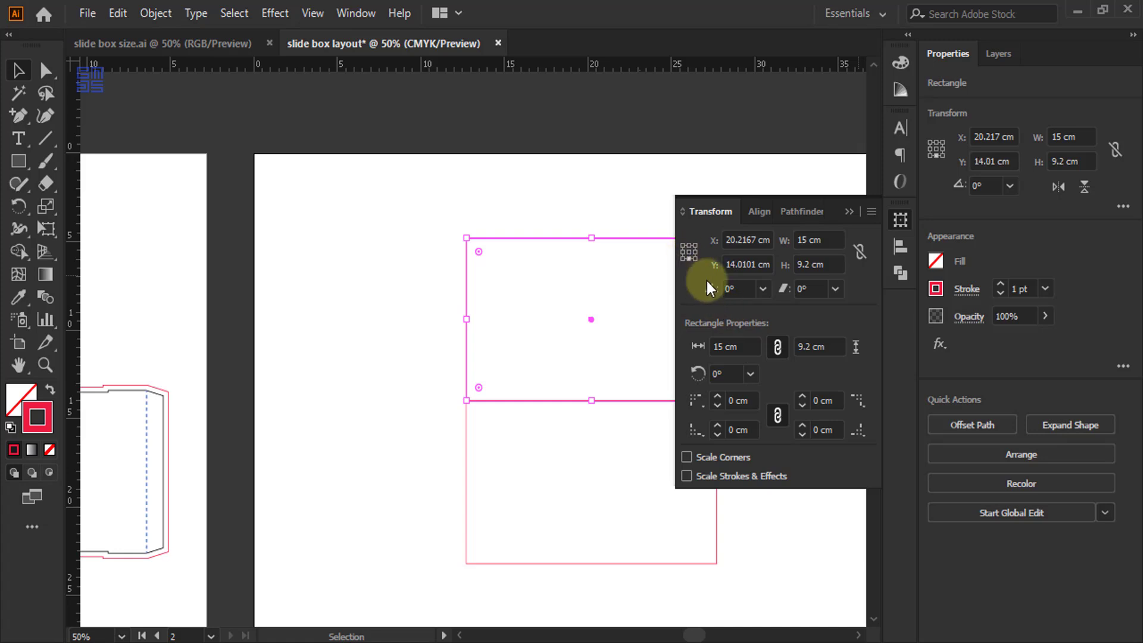
pyautogui.doubleClick(811, 264)
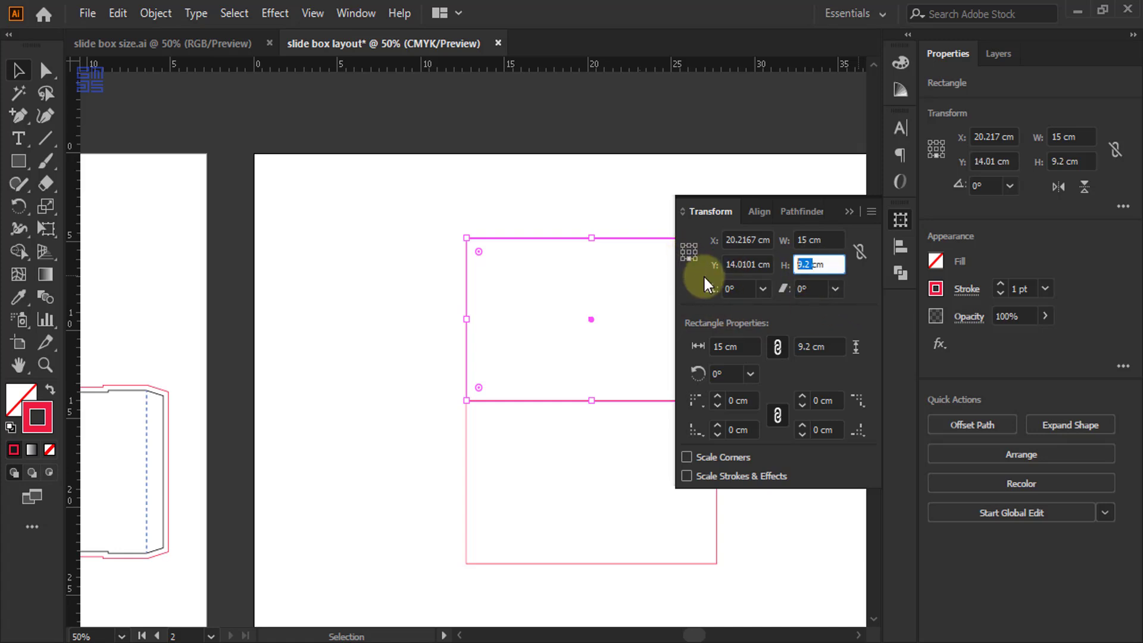
pyautogui.write('5')
pyautogui.press('Return')
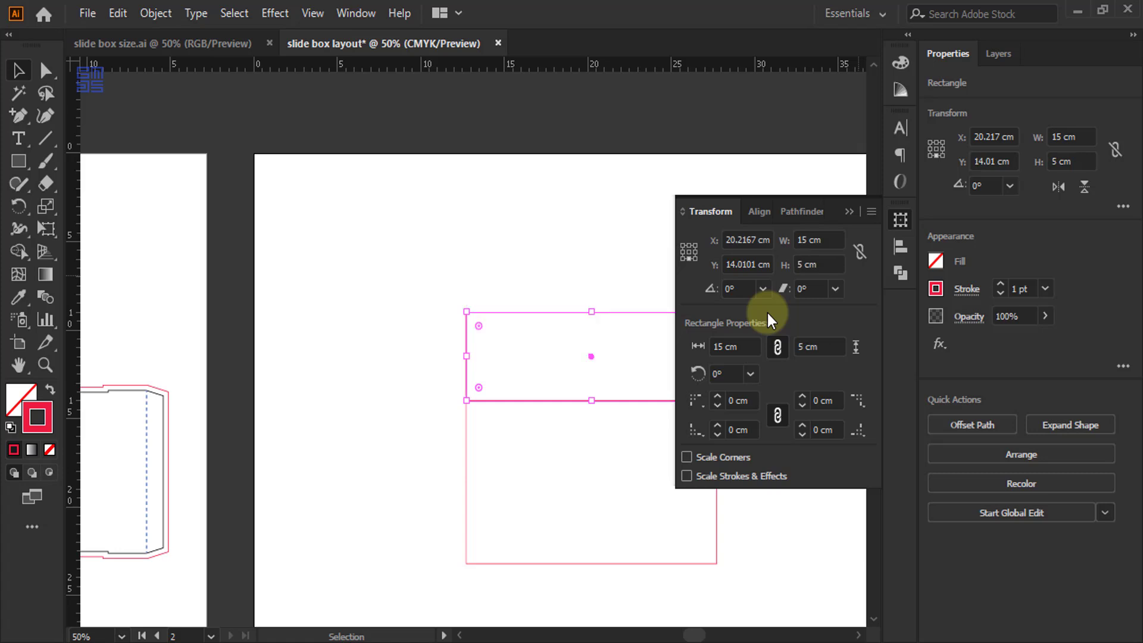
pyautogui.click(847, 210)
pyautogui.click(540, 271)
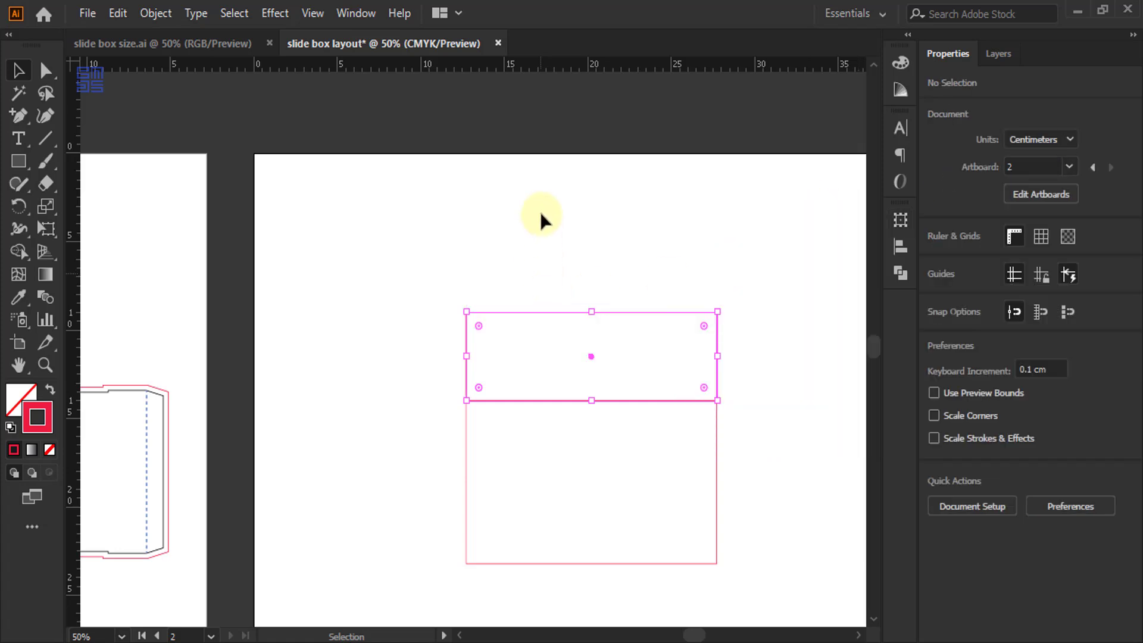
# Change the stroke of both rectangles on the second artboard to black.
pyautogui.scroll(-2, 512, 274)
pyautogui.moveTo(394, 203); pyautogui.dragTo(744, 535)
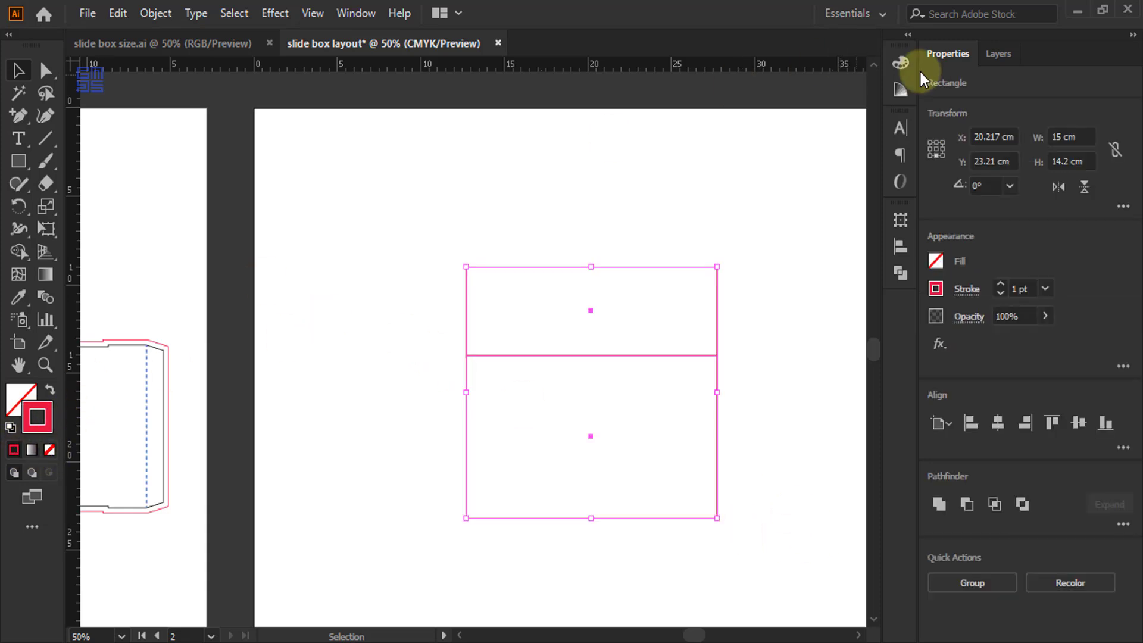
pyautogui.click(900, 62)
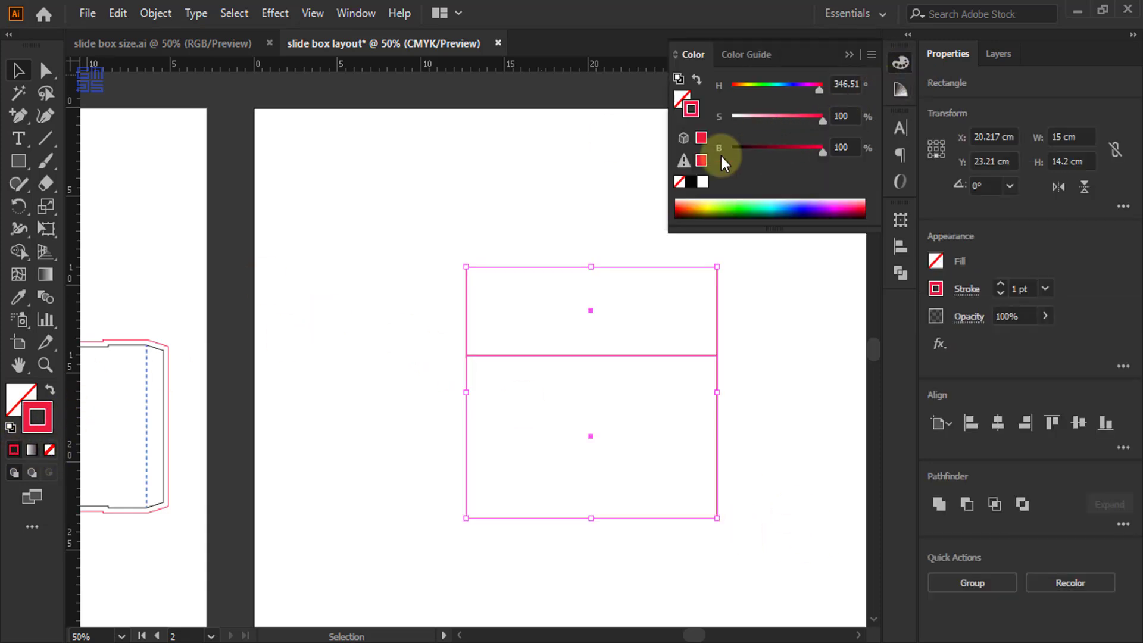
pyautogui.click(691, 182)
pyautogui.click(849, 54)
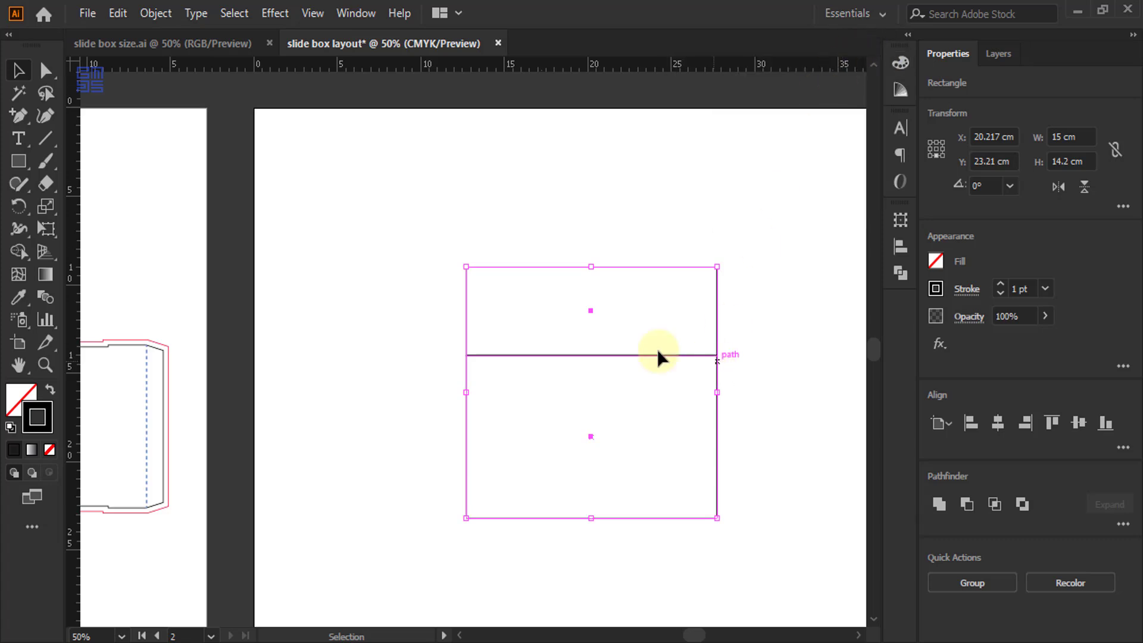
# Move the two rectangles lower on the second artboard and group them.
pyautogui.scroll(-2, 479, 206)
pyautogui.scroll(1, 530, 296)
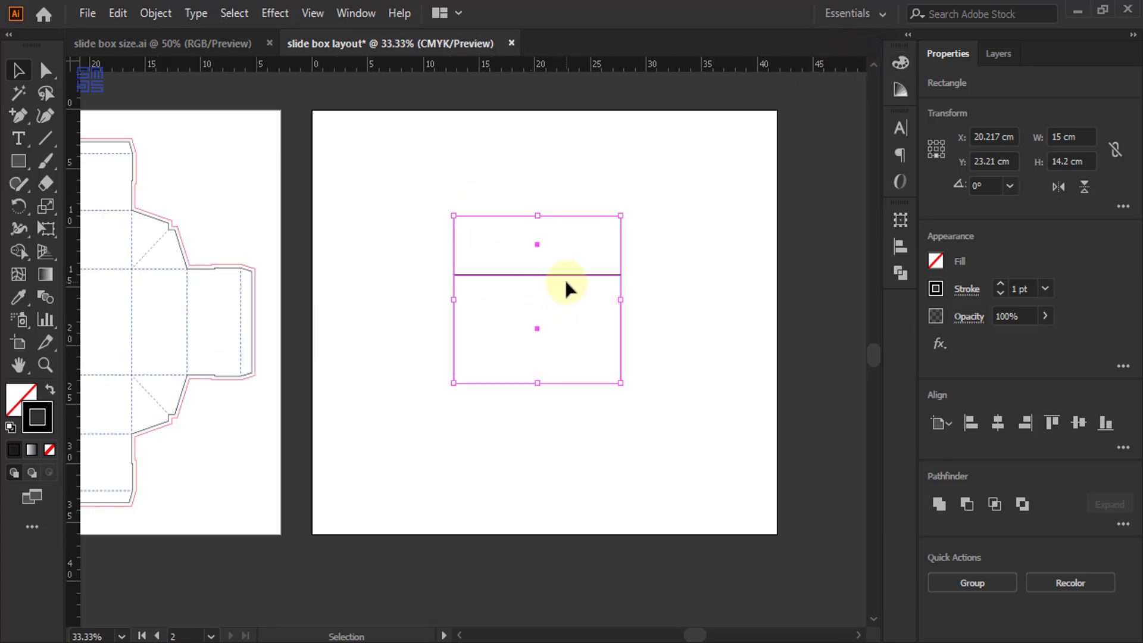
pyautogui.moveTo(567, 276); pyautogui.dragTo(612, 357)
pyautogui.click(610, 358)
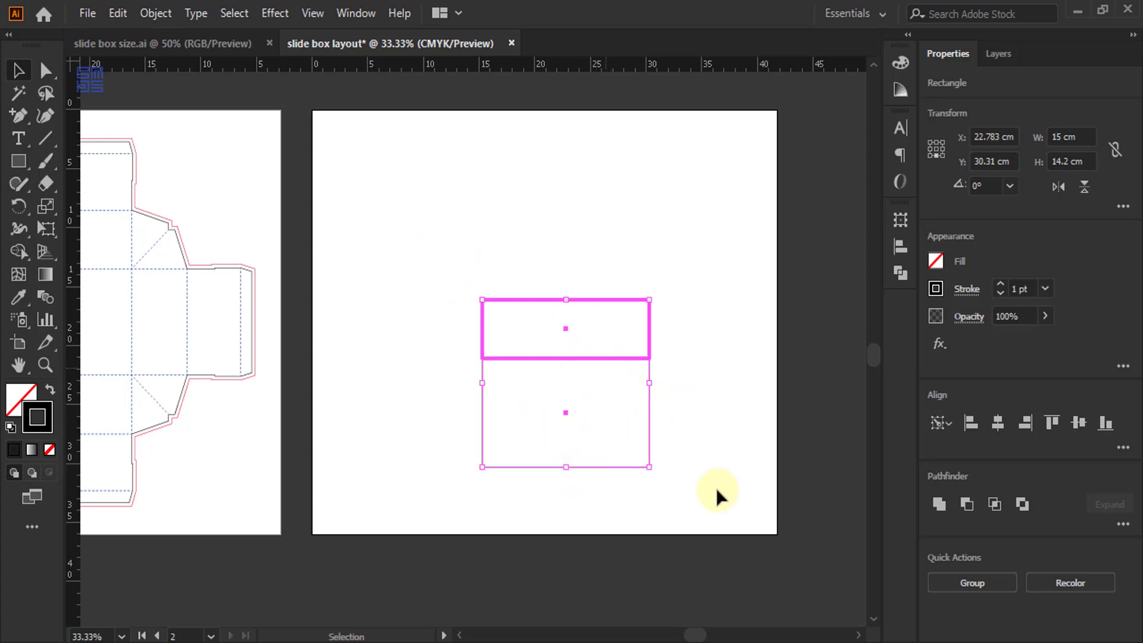
pyautogui.moveTo(704, 491); pyautogui.dragTo(441, 235)
pyautogui.press('a')
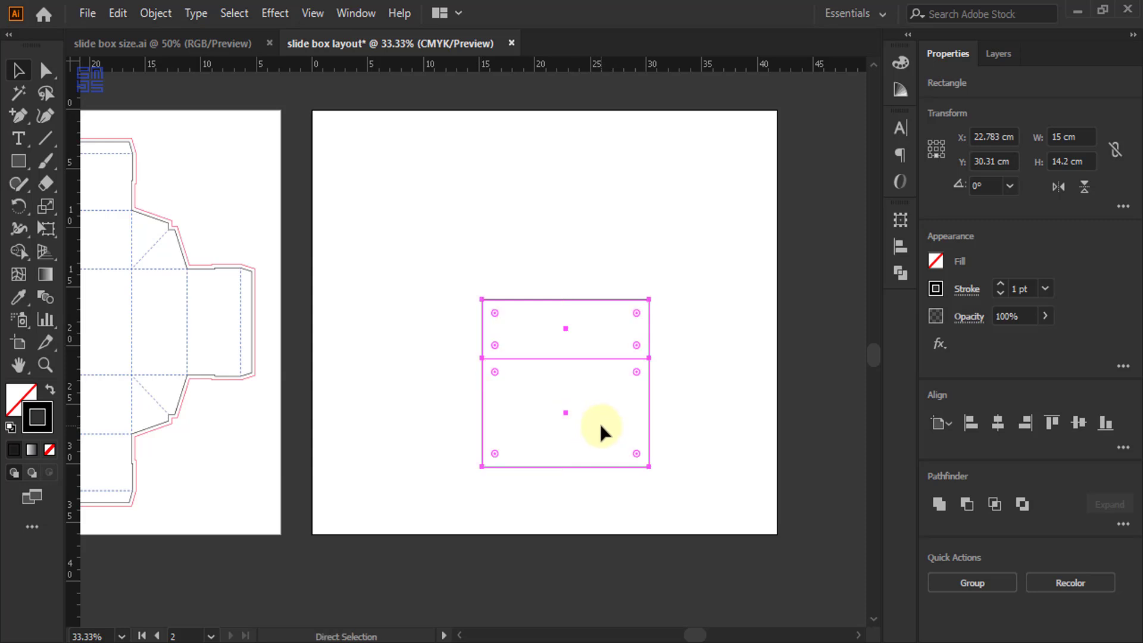
pyautogui.hotkey('ctrl', 'g')
pyautogui.press('v')
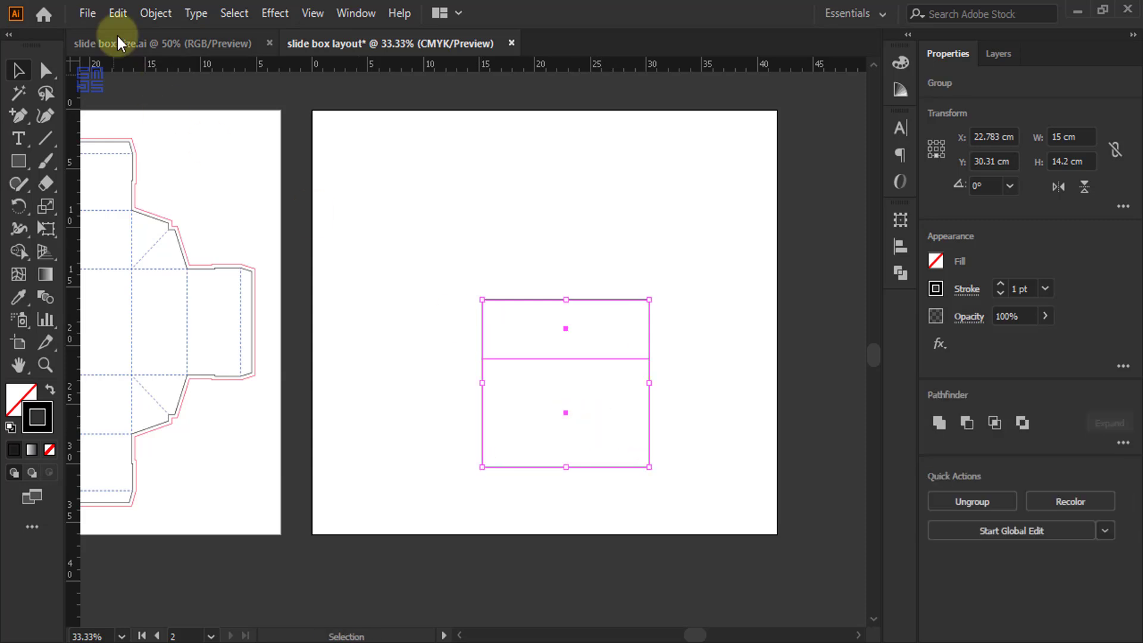
# Paste a copy of the group in front, flip it vertically about its top-centre point, and flip it again about its own centre.
pyautogui.click(118, 13)
pyautogui.click(146, 104)
pyautogui.click(118, 13)
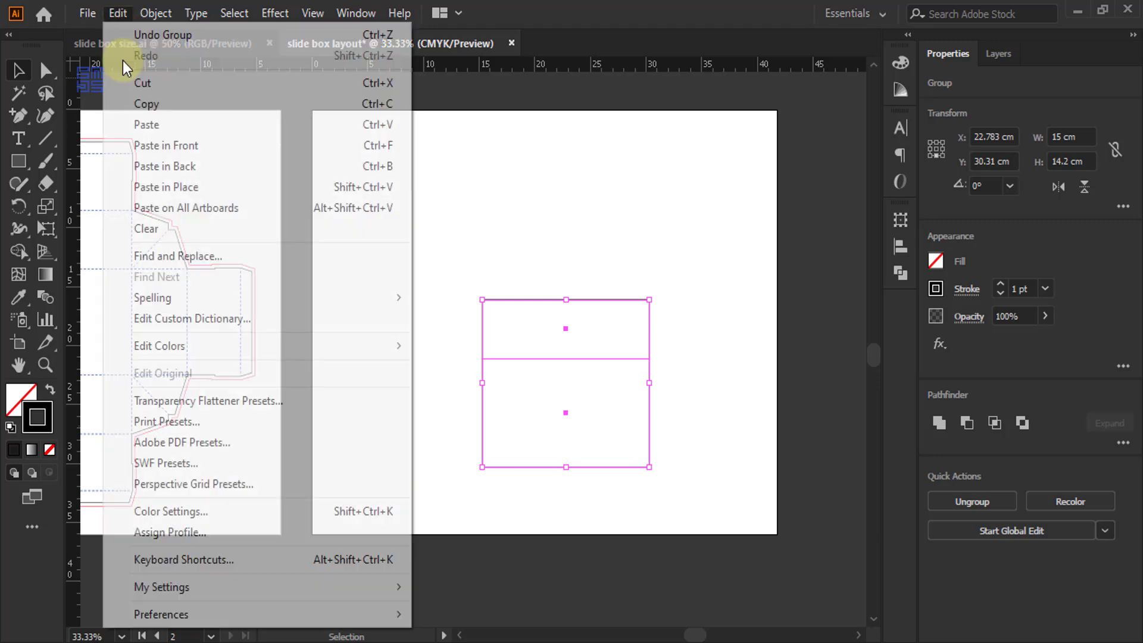
pyautogui.click(154, 147)
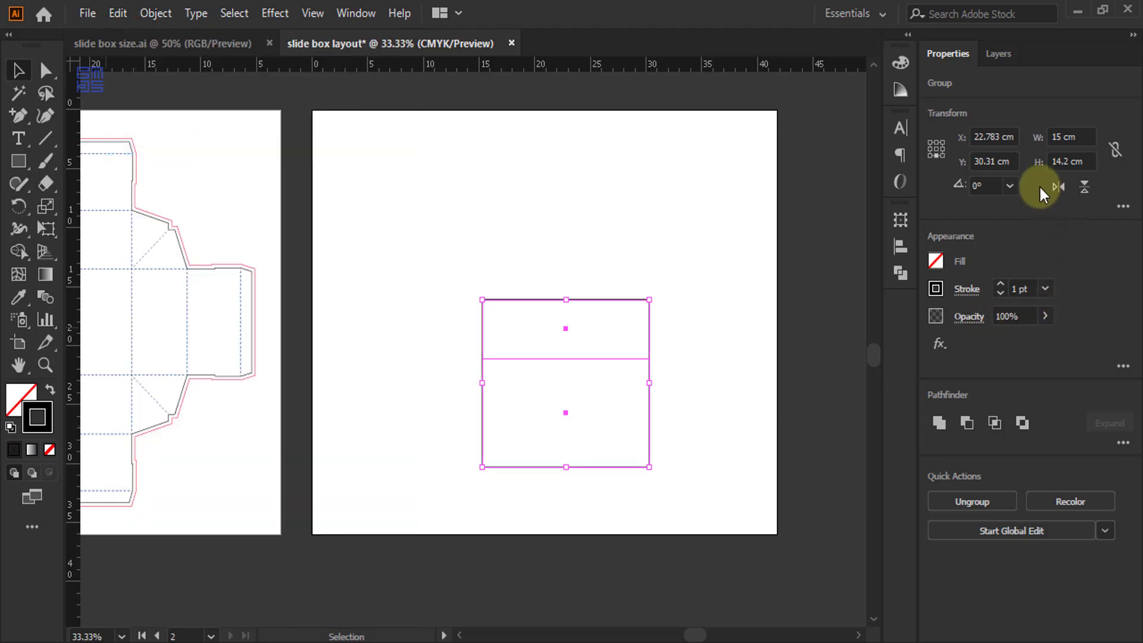
pyautogui.click(935, 143)
pyautogui.click(1084, 188)
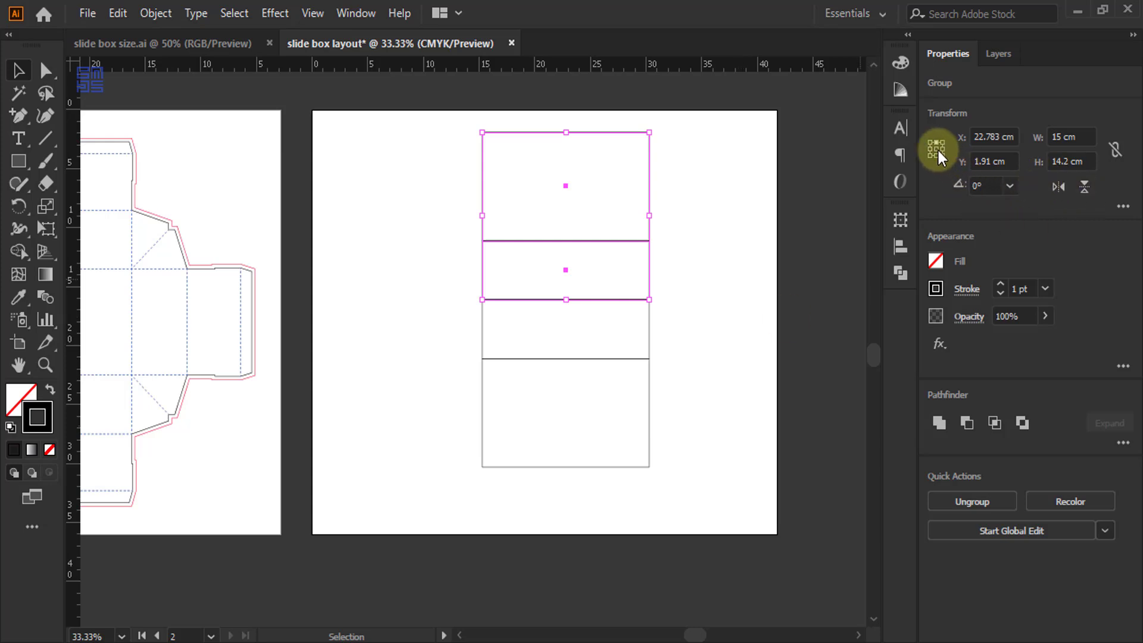
pyautogui.click(1081, 190)
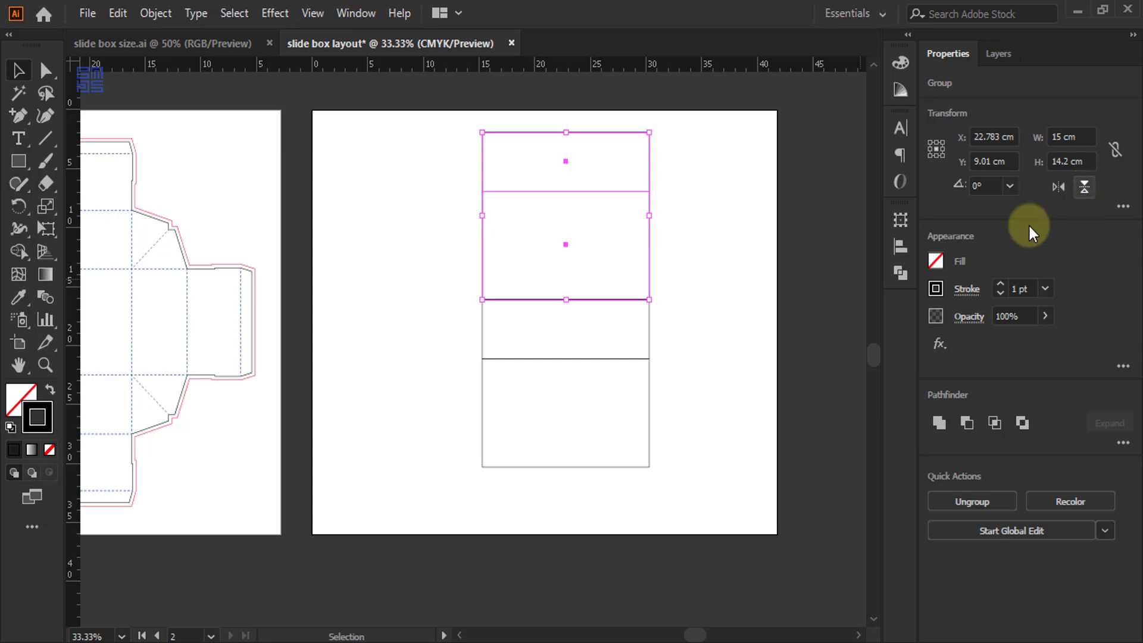
pyautogui.click(607, 177)
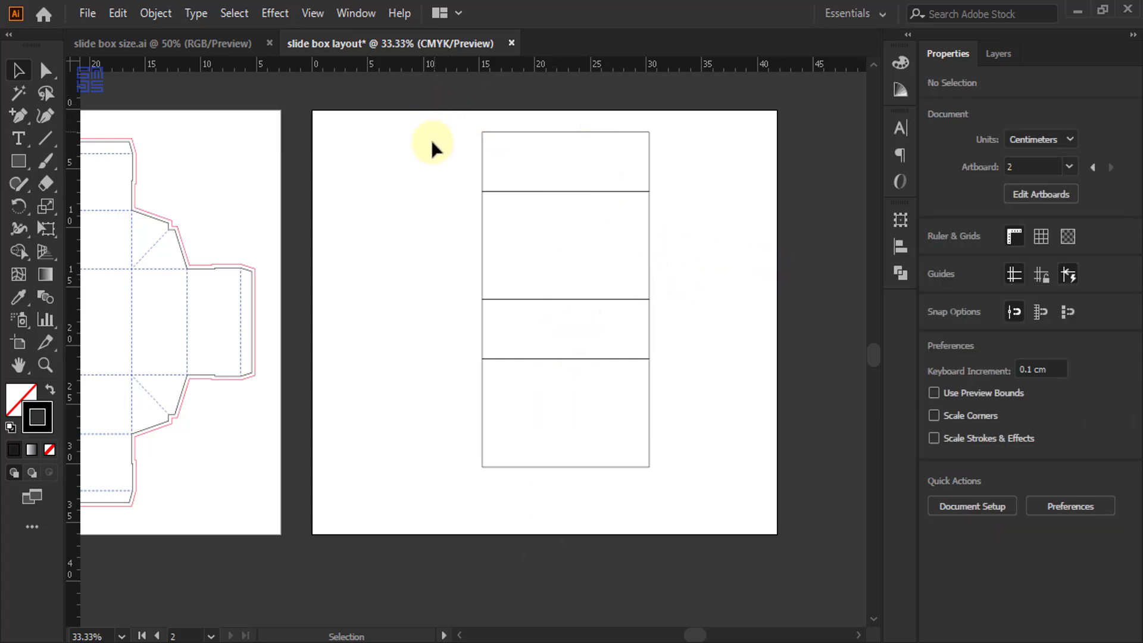
# Ungroup all four stacked cover panels into separate rectangles.
pyautogui.moveTo(446, 123); pyautogui.dragTo(701, 469)
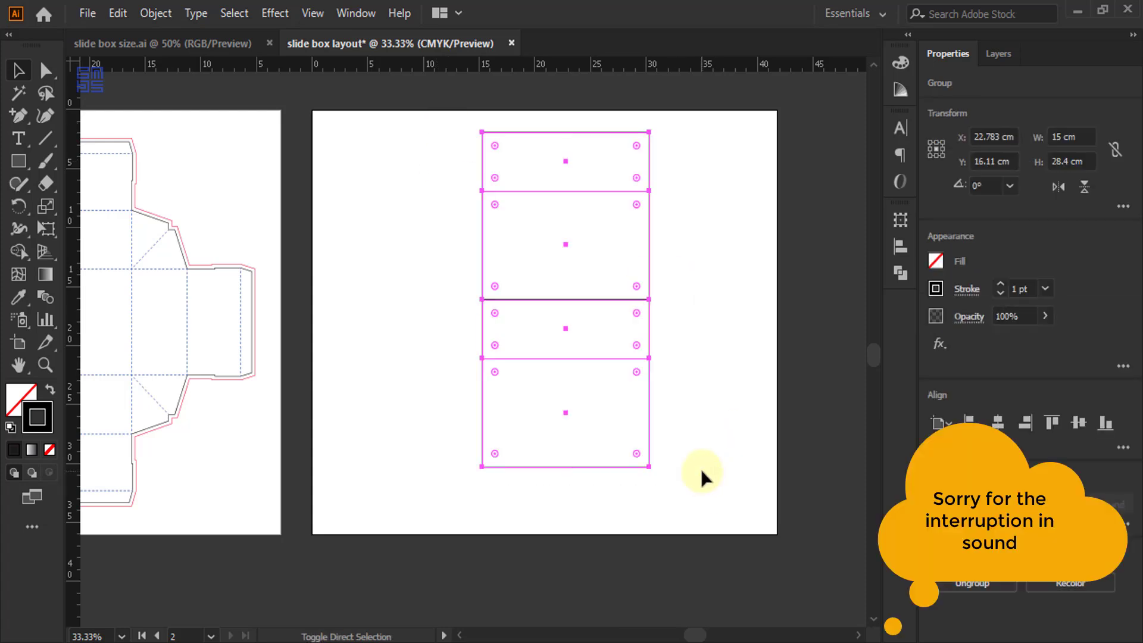
pyautogui.hotkey('ctrl', 'shift', 'g')
pyautogui.press('Return')
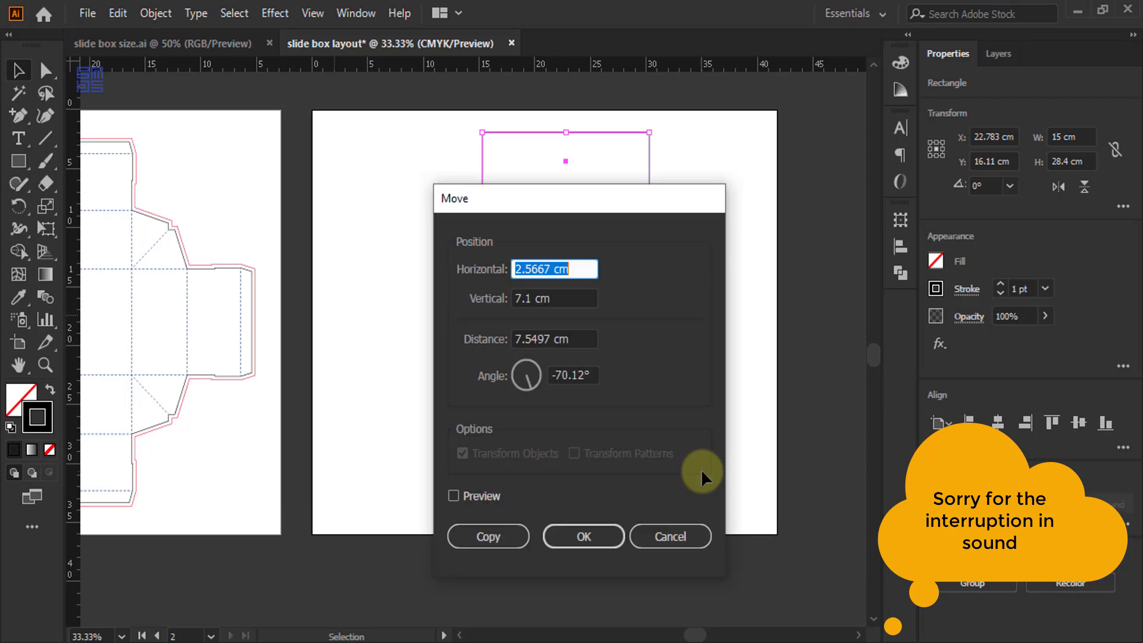
pyautogui.click(667, 534)
pyautogui.click(687, 459)
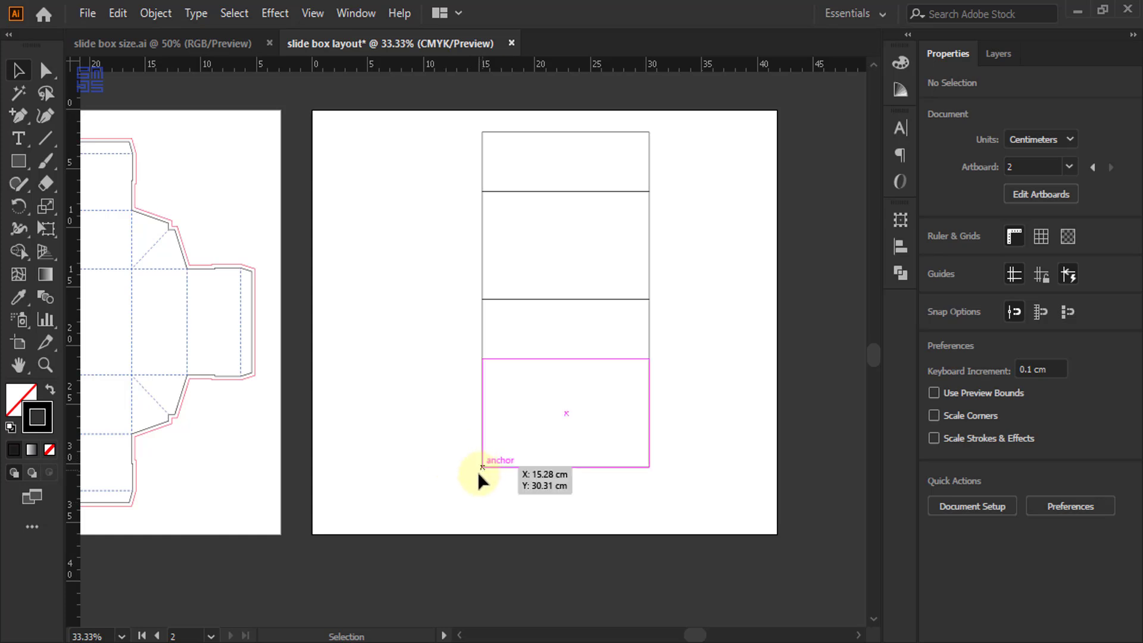
# Paste a copy of the lowest cover panel in front and flip it vertically about its bottom-centre point, directly below the original.
pyautogui.keyDown('alt'); pyautogui.scroll(2, 599, 474); pyautogui.keyUp('alt')
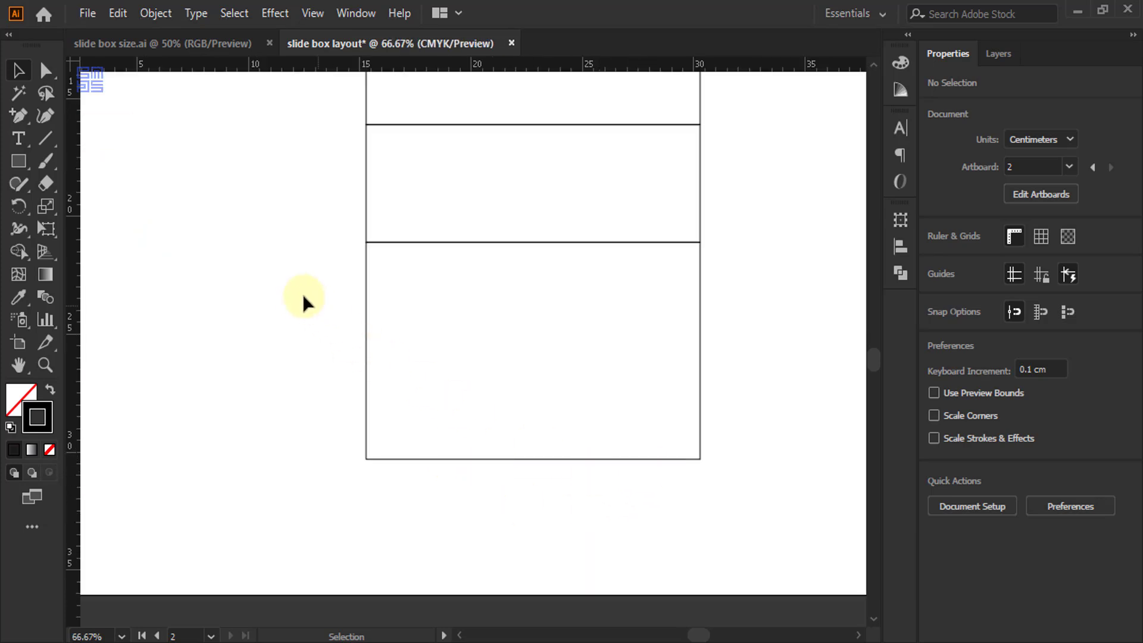
pyautogui.moveTo(302, 298); pyautogui.dragTo(759, 506)
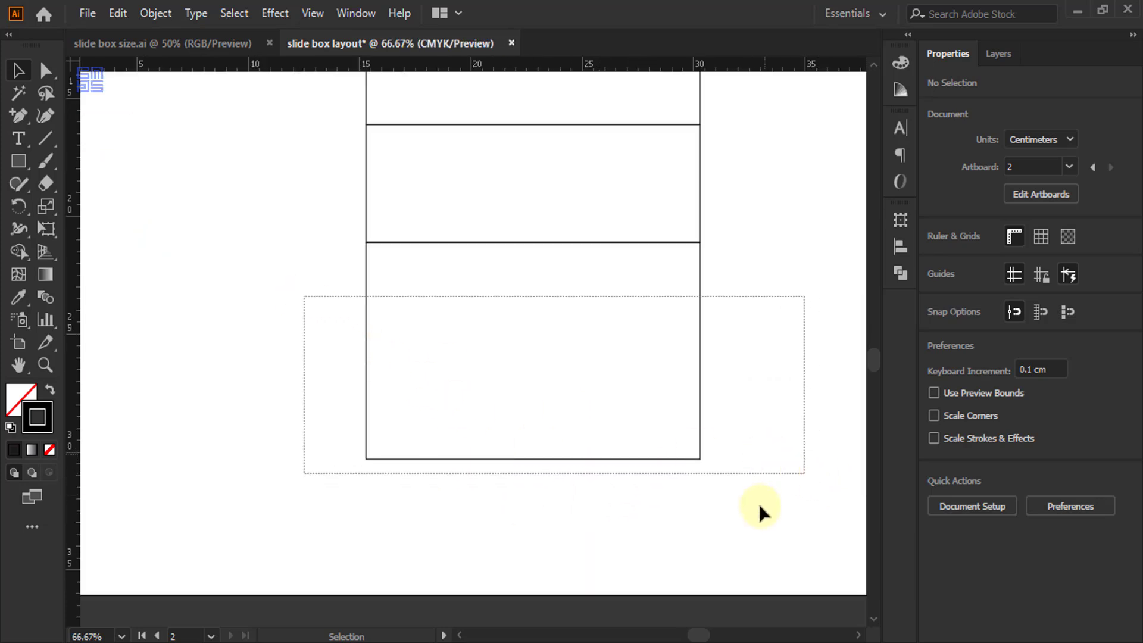
pyautogui.click(118, 13)
pyautogui.click(141, 98)
pyautogui.click(118, 12)
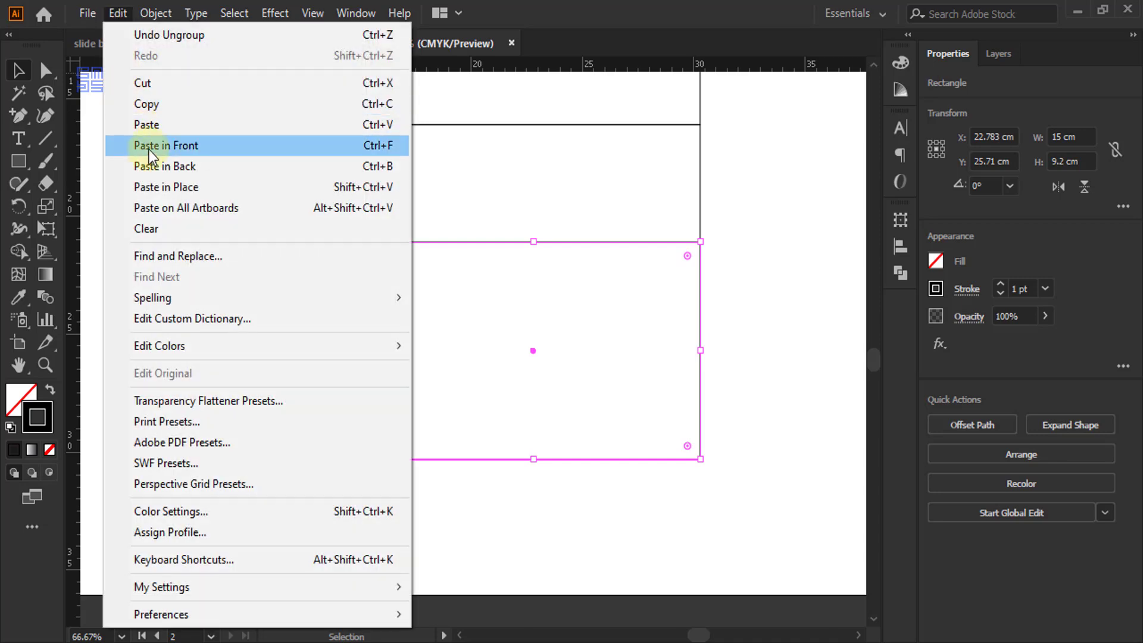
pyautogui.click(149, 148)
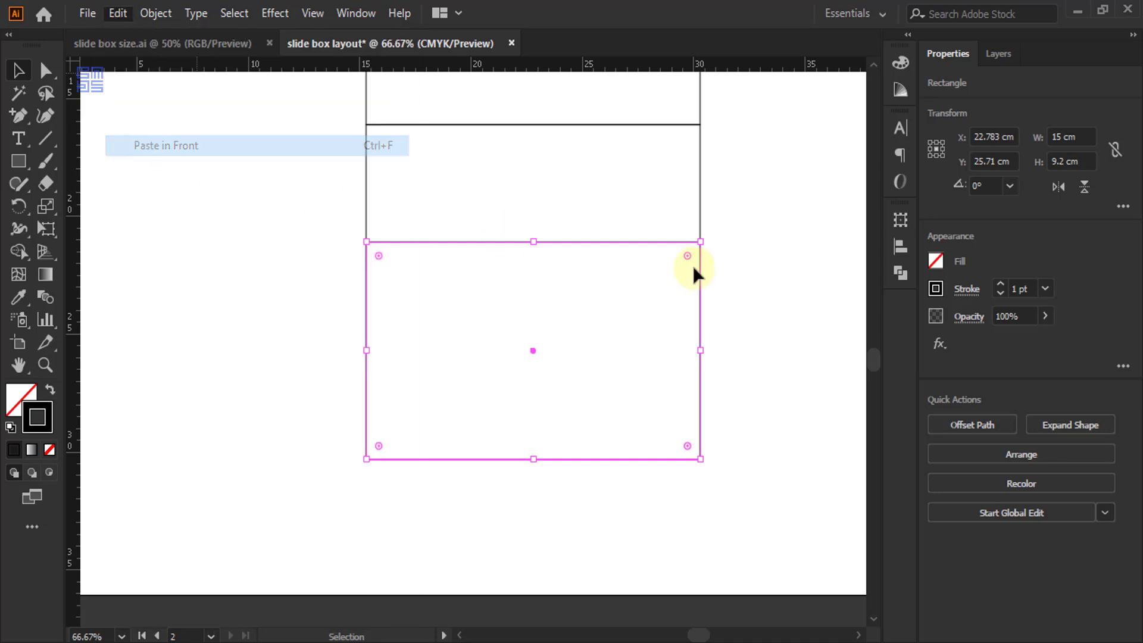
pyautogui.click(935, 156)
pyautogui.click(1085, 188)
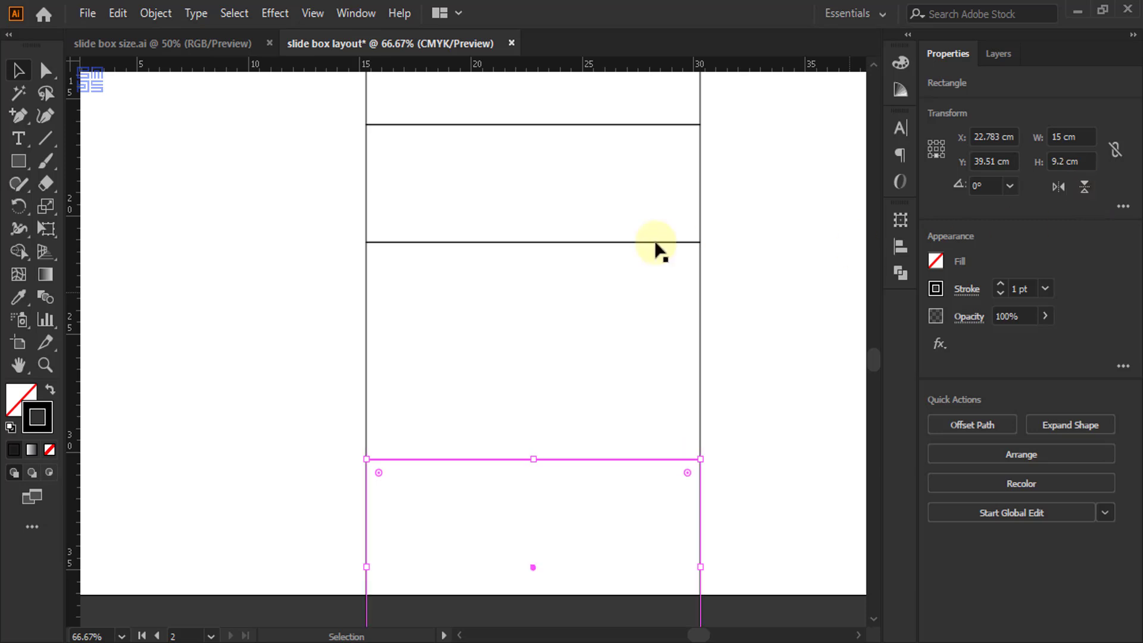
# Set the lowest rectangle's height to 1 cm, keeping its top-centre point as the reference, to form the glue flap.
pyautogui.scroll(-2, 597, 224)
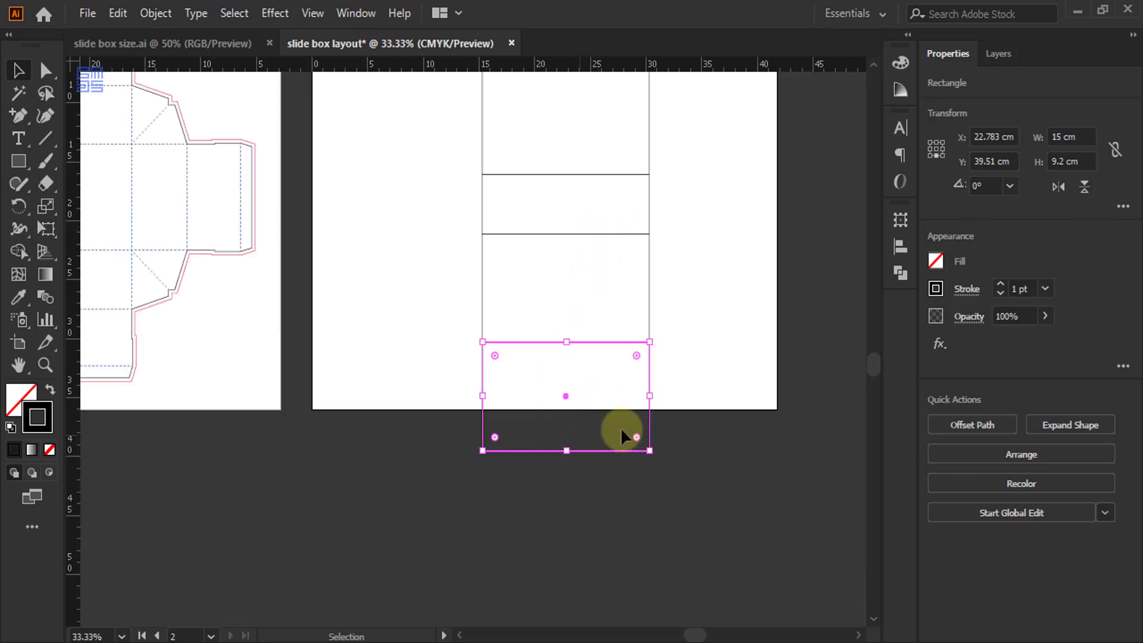
pyautogui.click(901, 219)
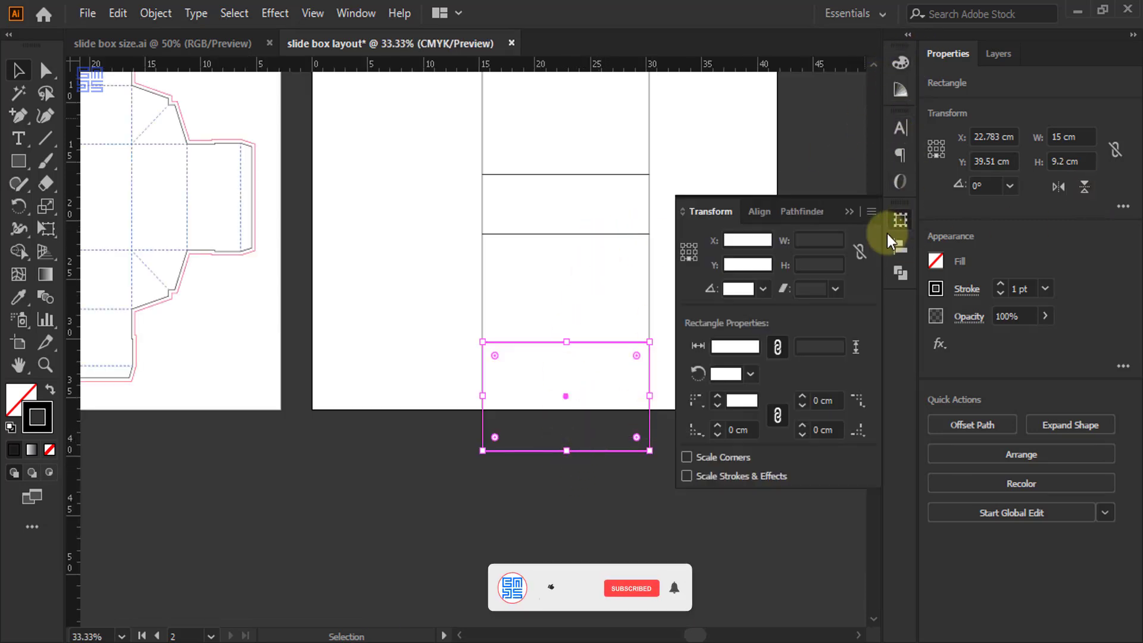
pyautogui.click(689, 244)
pyautogui.click(810, 264)
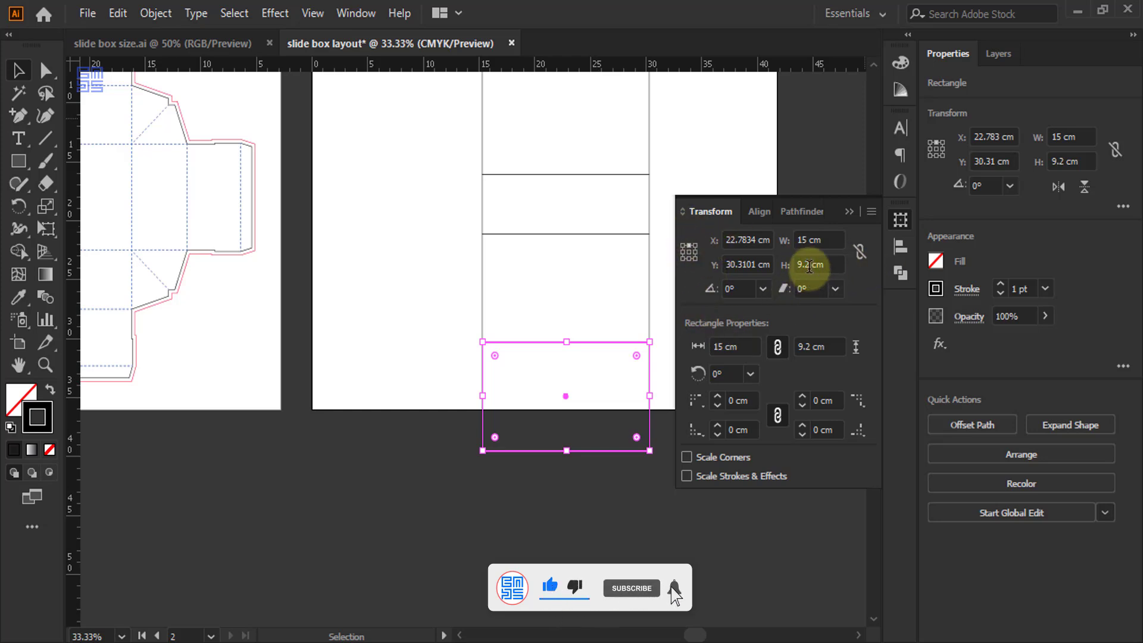
pyautogui.write('1')
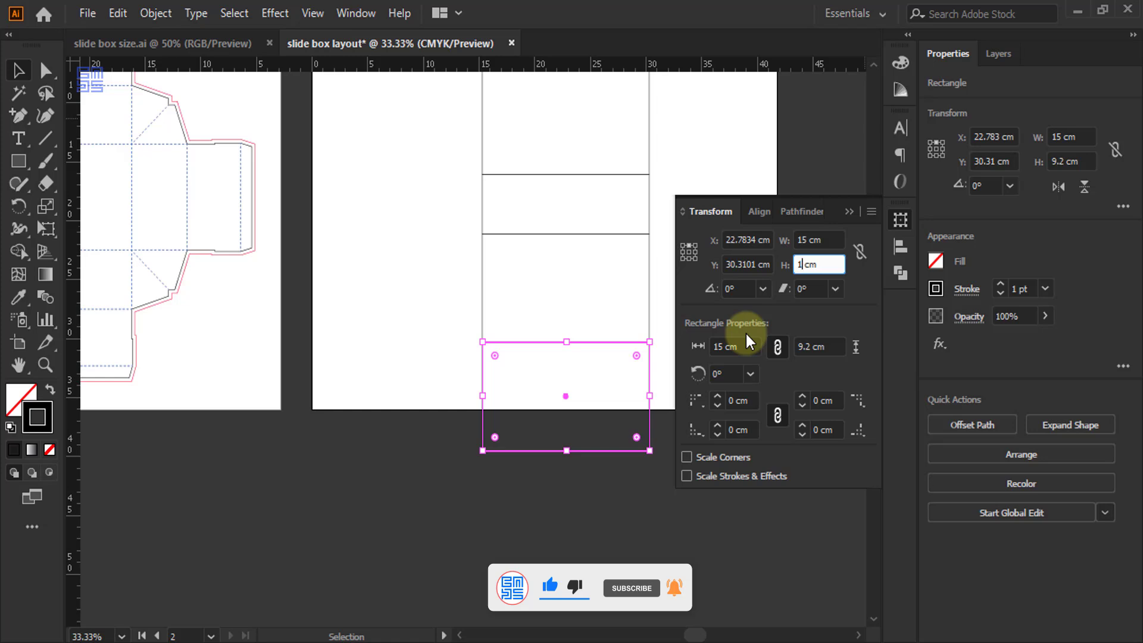
pyautogui.press('Return')
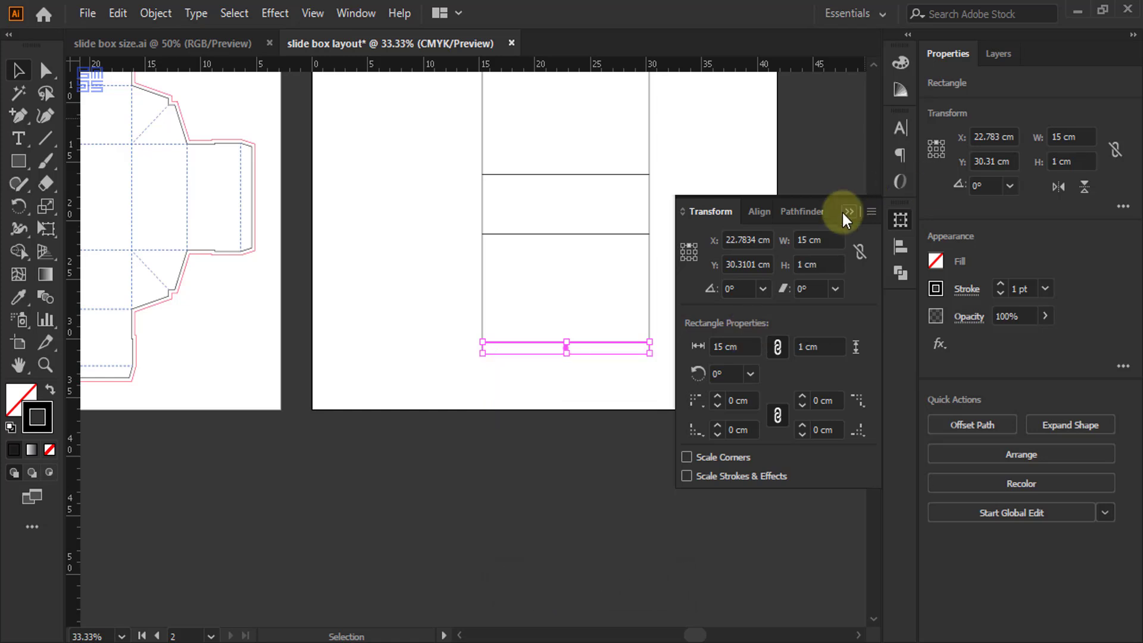
pyautogui.click(579, 357)
# Nudge the glue flap's bottom-left anchor point inward to X 15.583 cm to taper that end.
pyautogui.scroll(1, 579, 345)
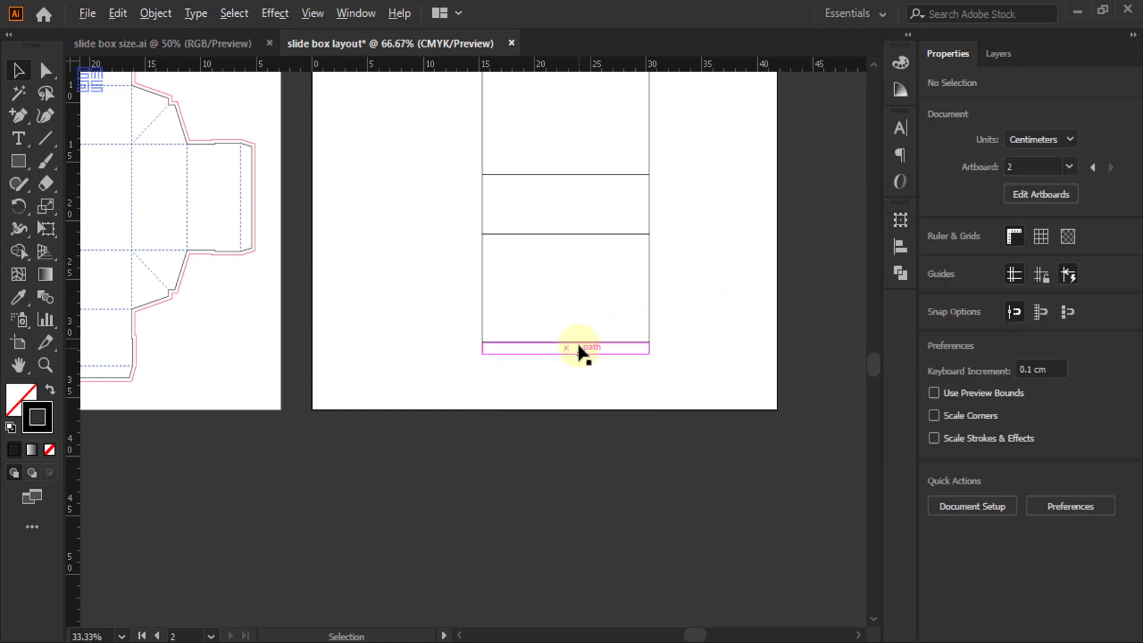
pyautogui.click(45, 71)
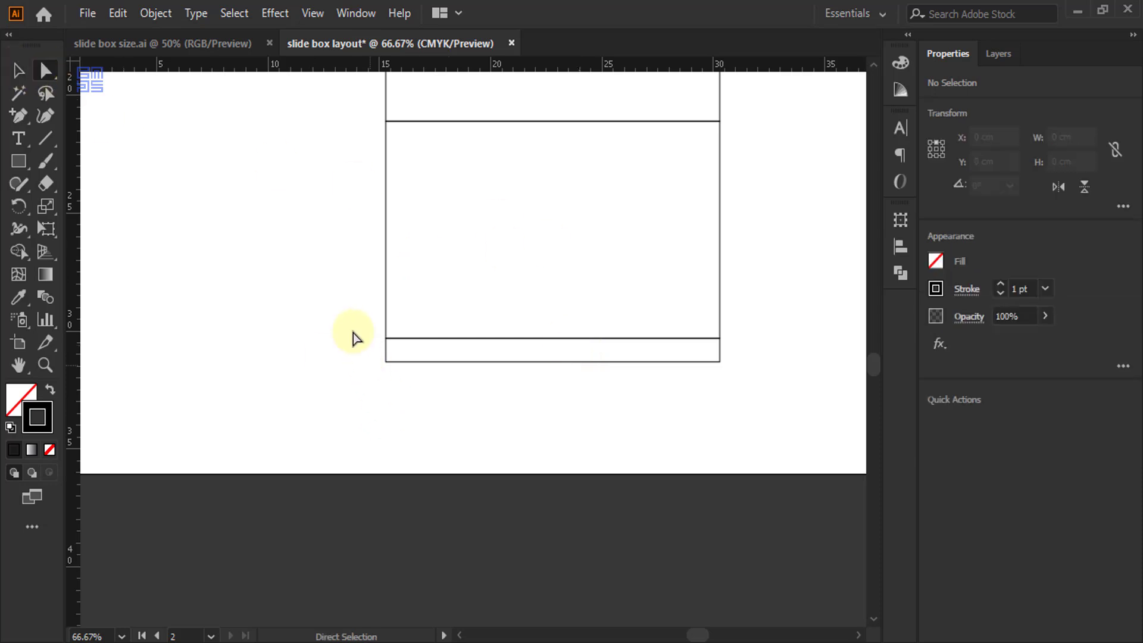
pyautogui.moveTo(369, 352); pyautogui.dragTo(387, 374)
pyautogui.scroll(2, 393, 374)
pyautogui.press('Right')
pyautogui.press('Right')
pyautogui.press('Right')
pyautogui.press('Right')
pyautogui.press('Right')
pyautogui.press('Right')
pyautogui.press('Right')
pyautogui.press('Right')
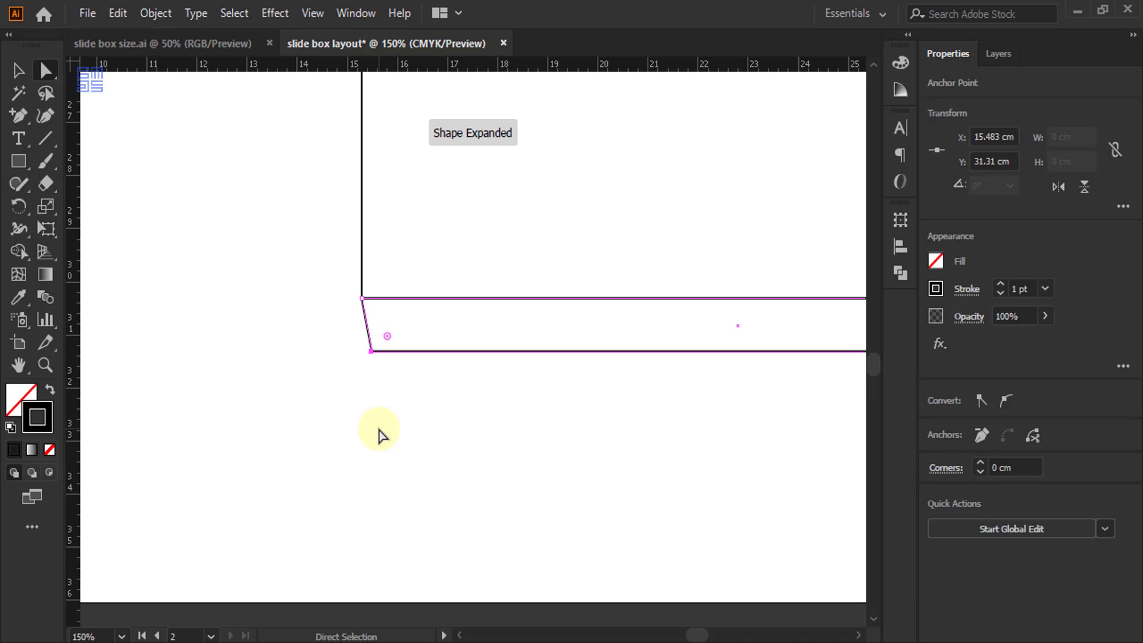
# Nudge the glue flap's bottom-right anchor point inward to X 29.983 cm to taper the opposite end.
pyautogui.scroll(-1, 279, 360)
pyautogui.click(834, 354)
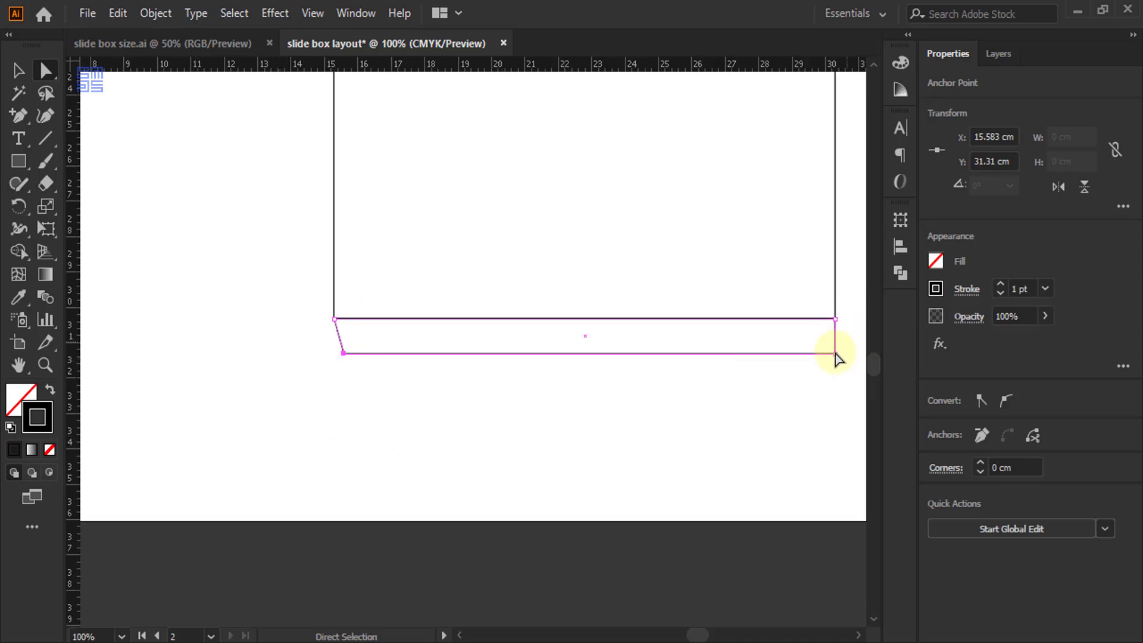
pyautogui.press('Left')
pyautogui.press('Left')
pyautogui.press('Left')
pyautogui.press('Left')
pyautogui.press('Left')
pyautogui.press('Left')
pyautogui.press('Left')
pyautogui.press('Left')
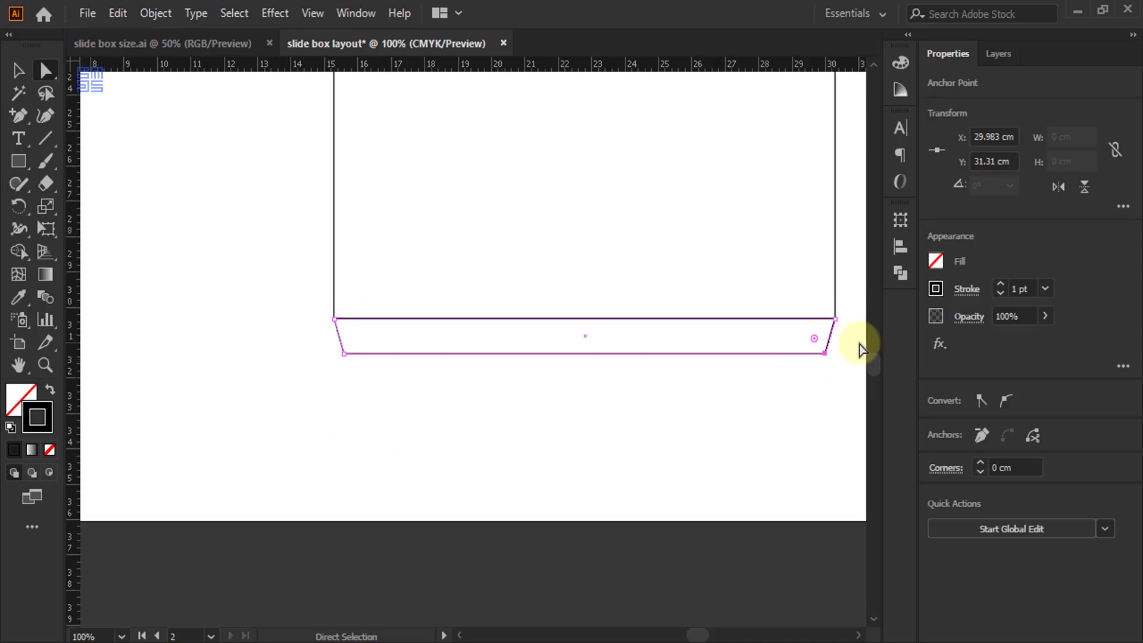
pyautogui.click(710, 441)
# Group all the cover panels with the glue flap and centre the group horizontally on the artboard.
pyautogui.scroll(-3, 448, 434)
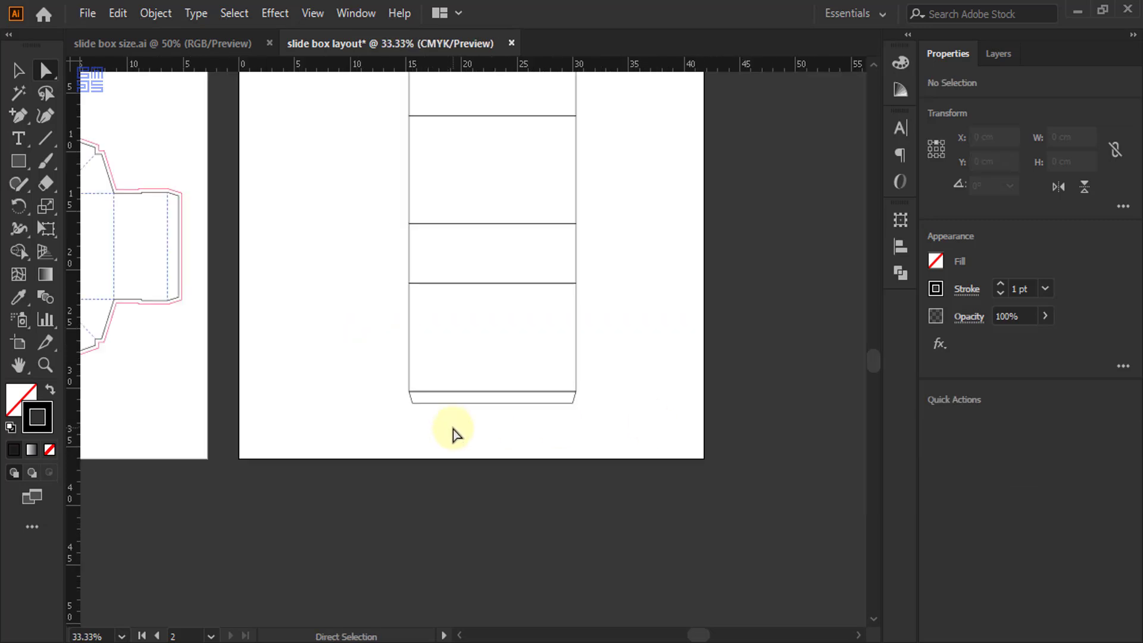
pyautogui.scroll(1, 452, 434)
pyautogui.scroll(1, 454, 433)
pyautogui.click(19, 71)
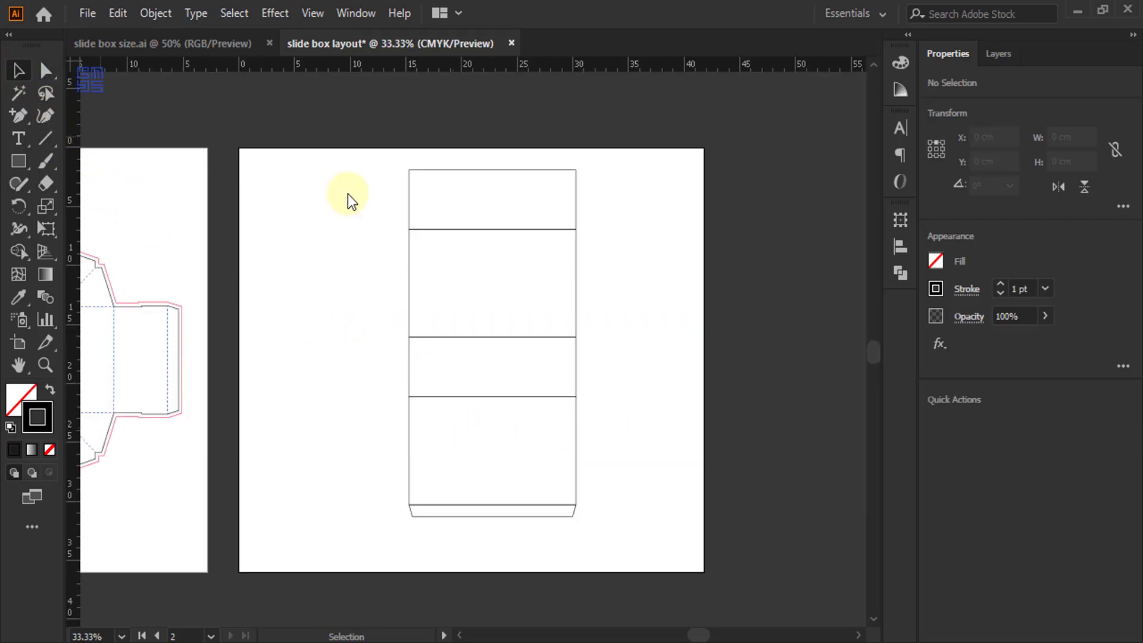
pyautogui.moveTo(326, 159); pyautogui.dragTo(603, 407)
pyautogui.moveTo(619, 527); pyautogui.dragTo(616, 501)
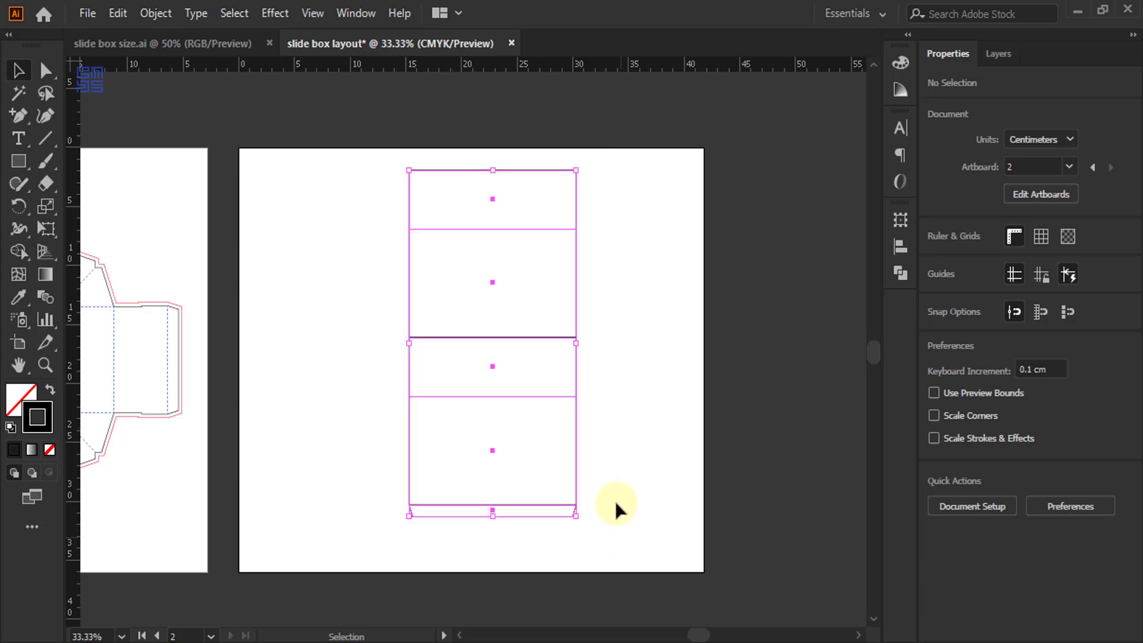
pyautogui.click(899, 246)
pyautogui.click(858, 374)
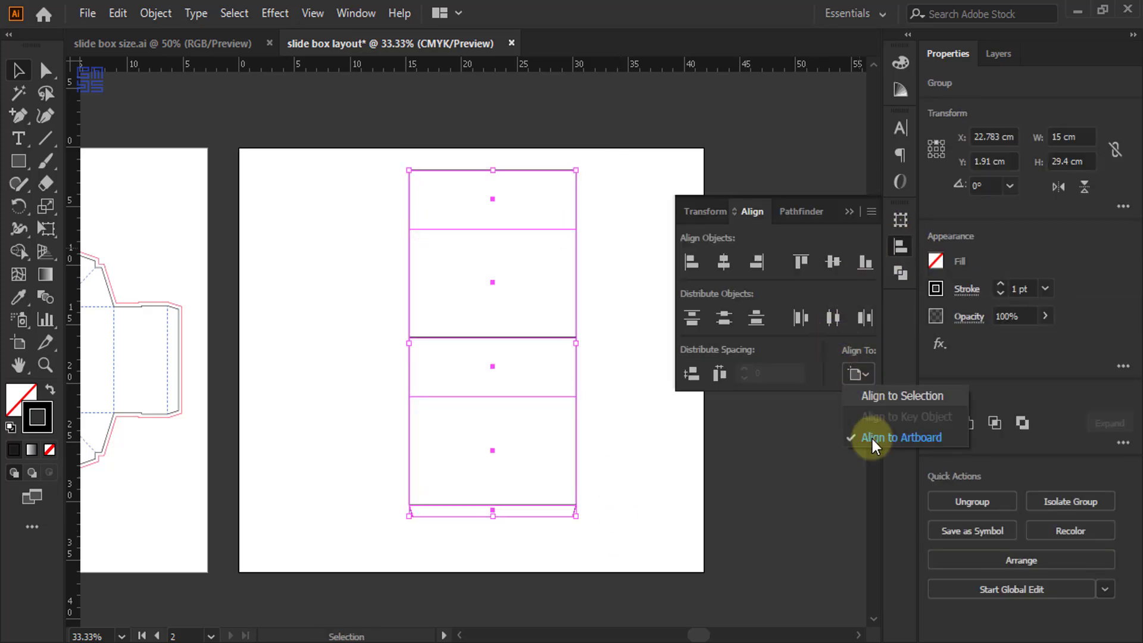
pyautogui.click(872, 438)
pyautogui.click(723, 263)
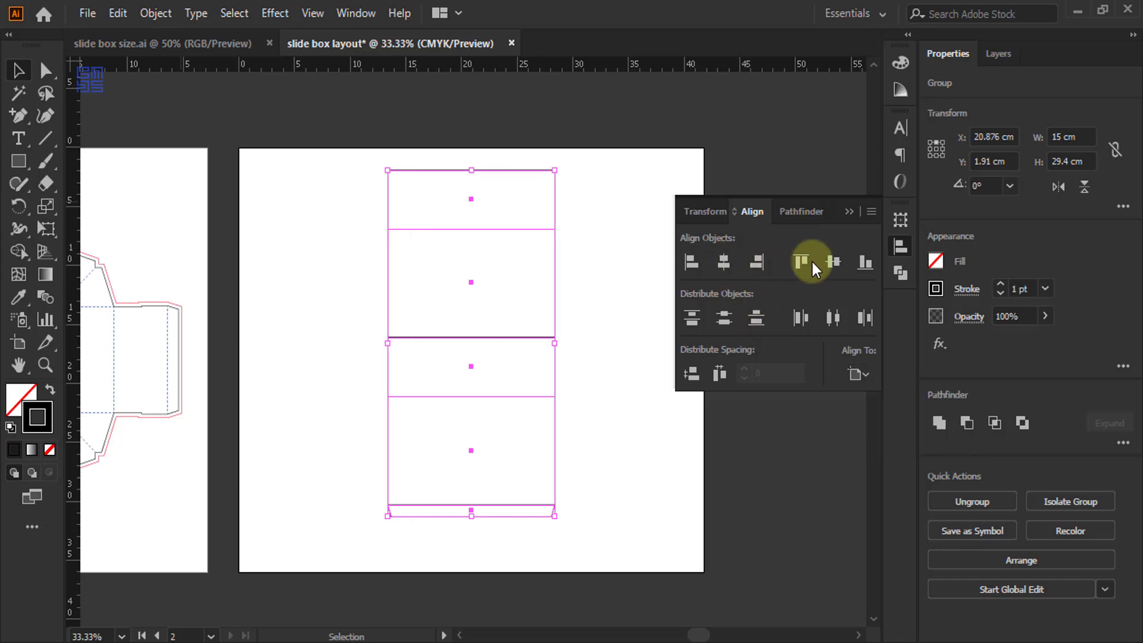
# Centre the cover group vertically on the artboard and ungroup its panels.
pyautogui.click(834, 261)
pyautogui.click(848, 210)
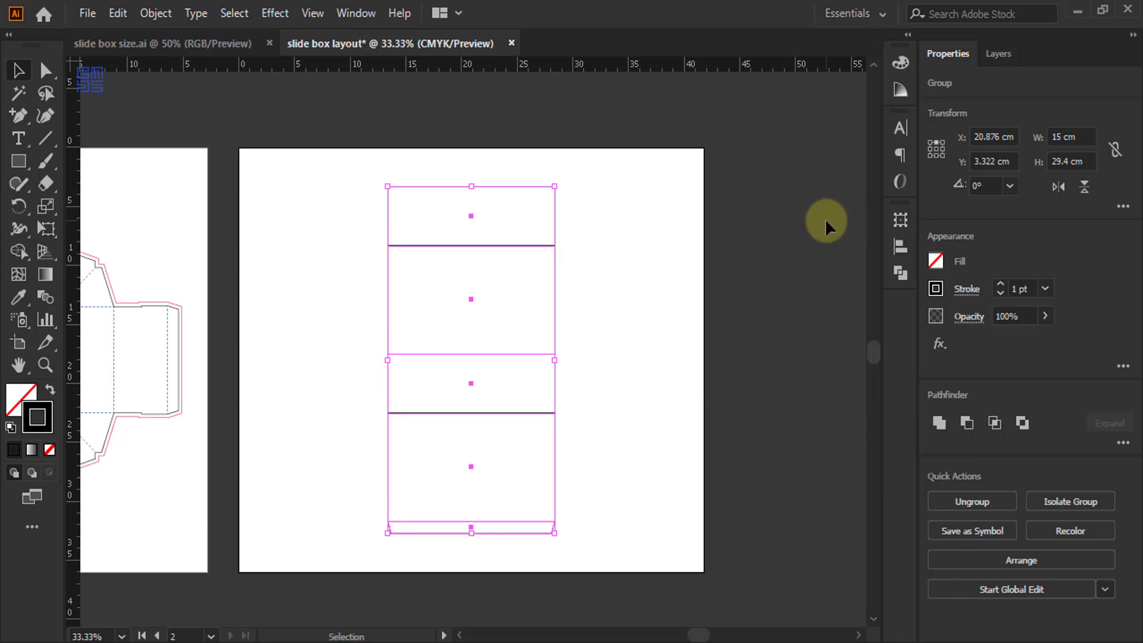
pyautogui.click(997, 53)
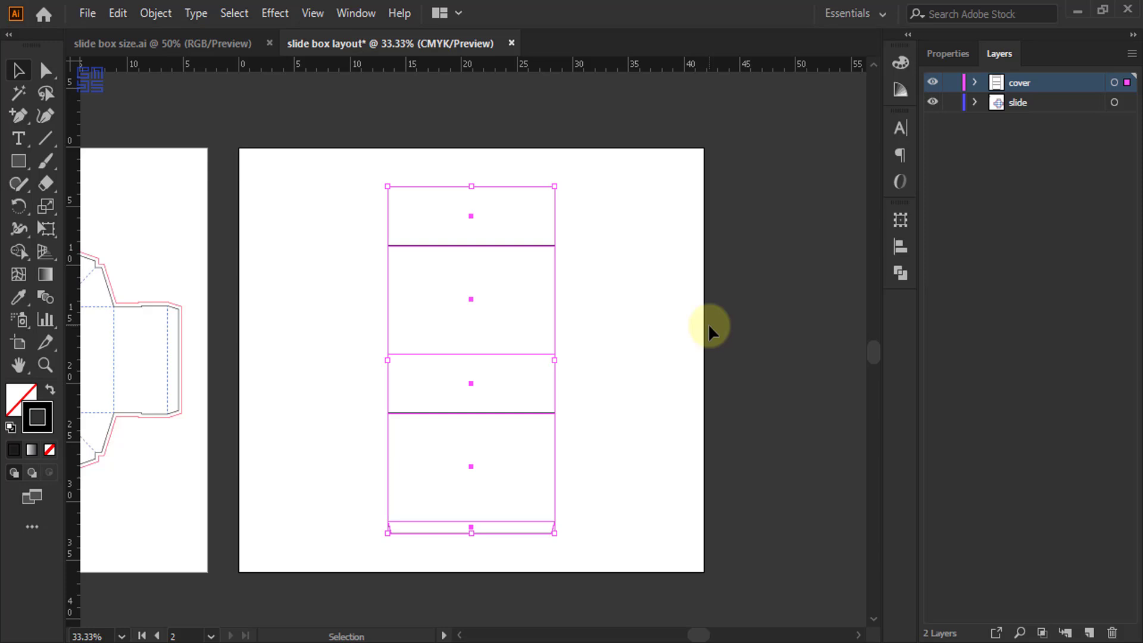
pyautogui.press('ctrl')
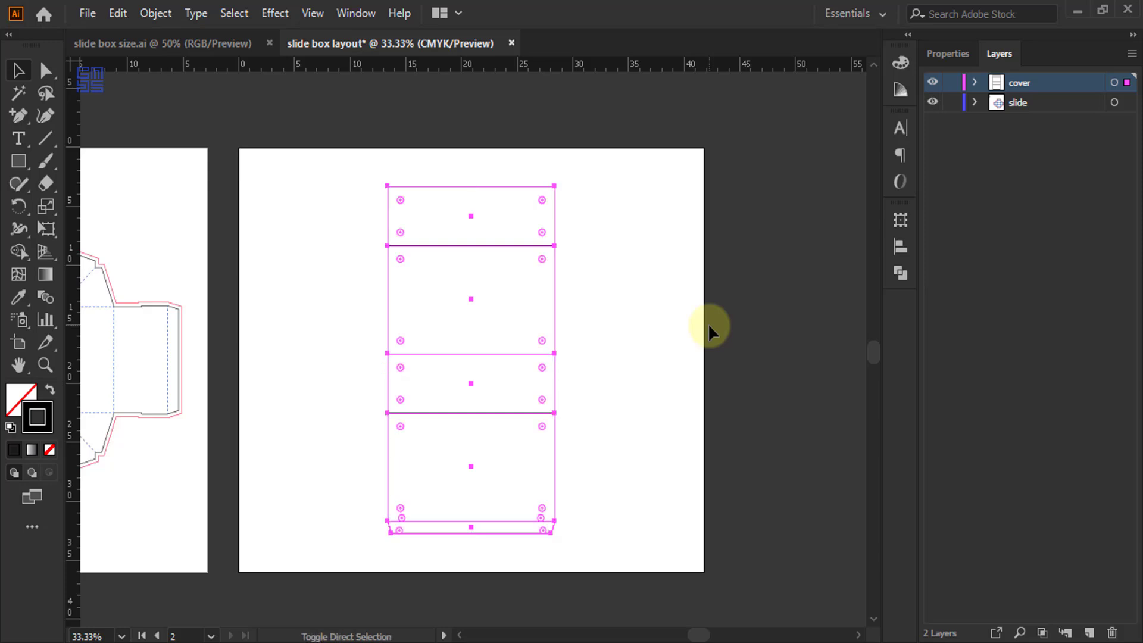
pyautogui.click(637, 299)
# Copy only the horizontal fold segments between the cover panels and the glue flap, using Direct Selection.
pyautogui.click(46, 70)
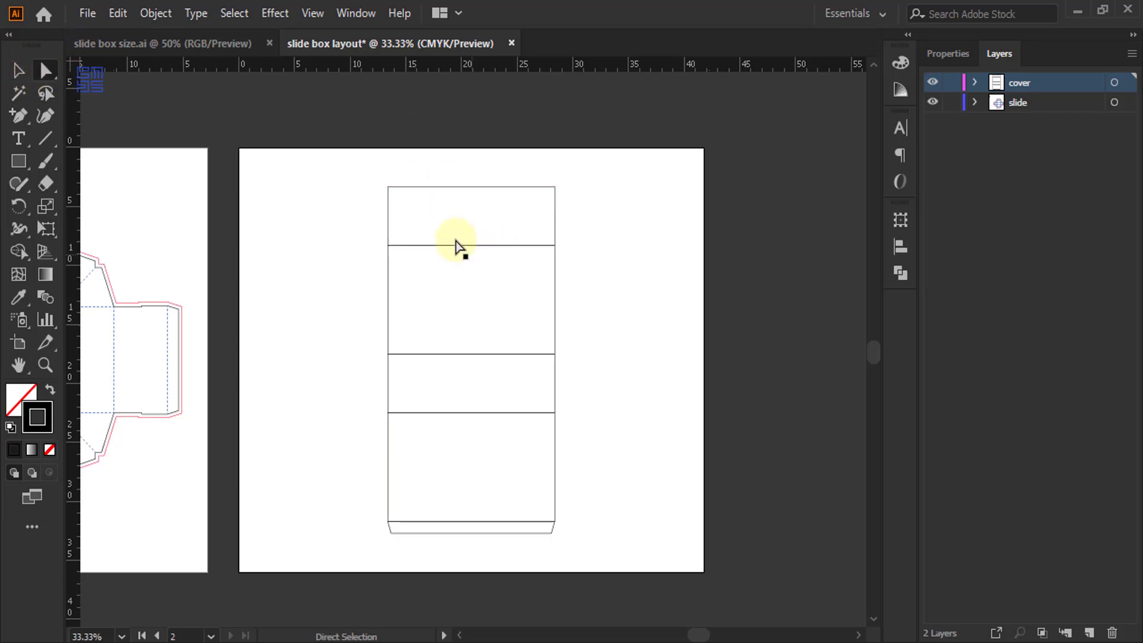
pyautogui.moveTo(441, 224); pyautogui.dragTo(481, 530)
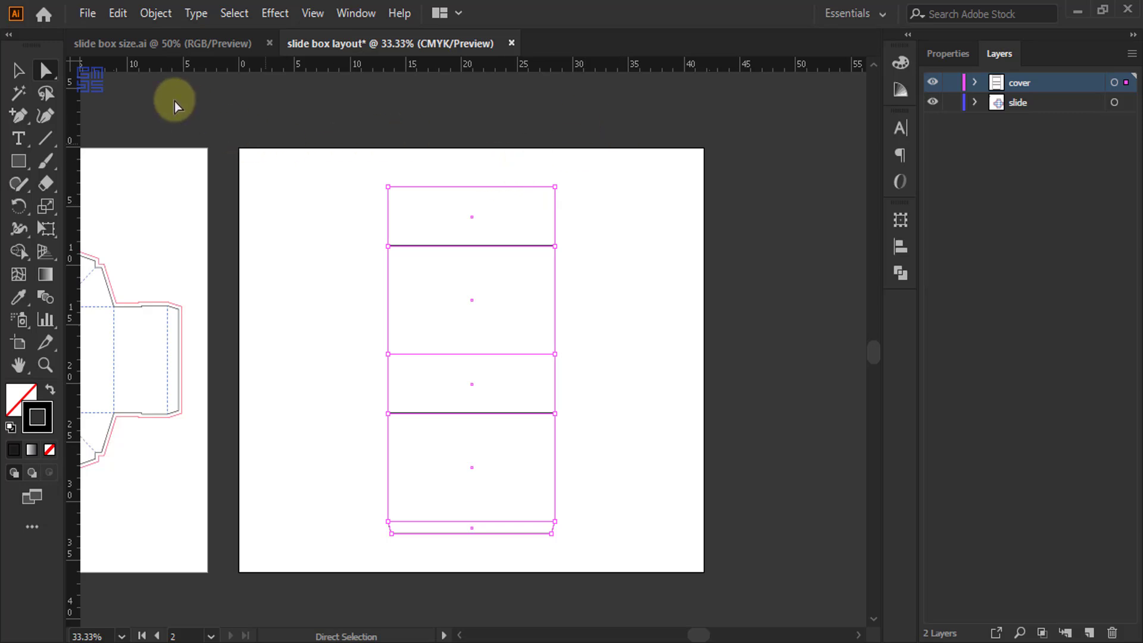
pyautogui.click(118, 13)
pyautogui.click(139, 103)
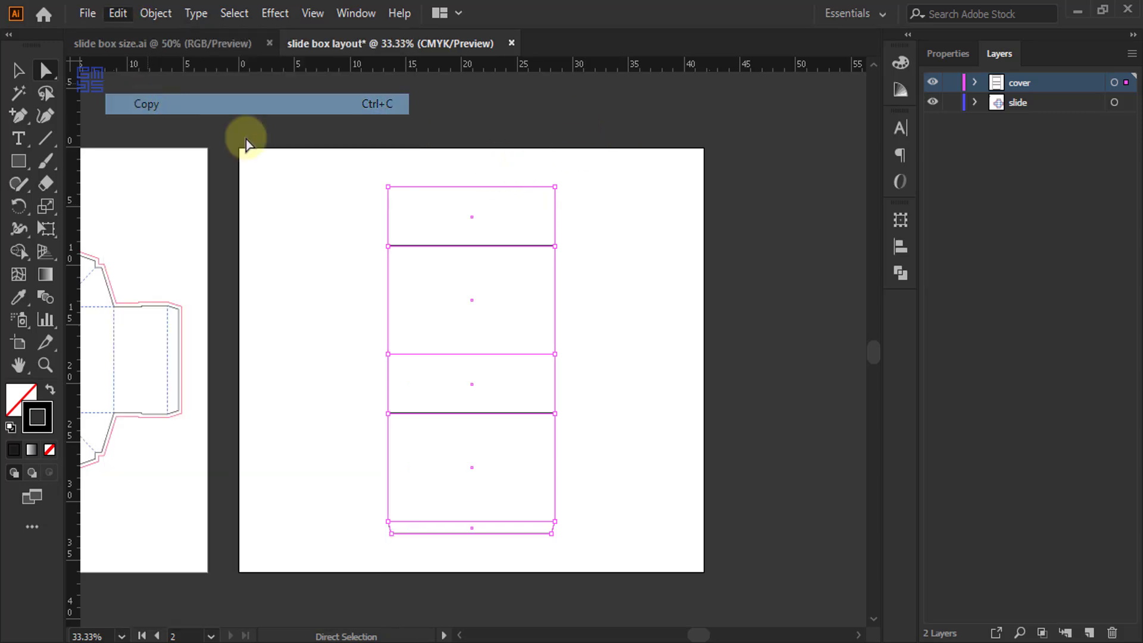
# Add a layer named "crese line" above the cover layer and paste the copied fold lines in place on it.
pyautogui.click(976, 82)
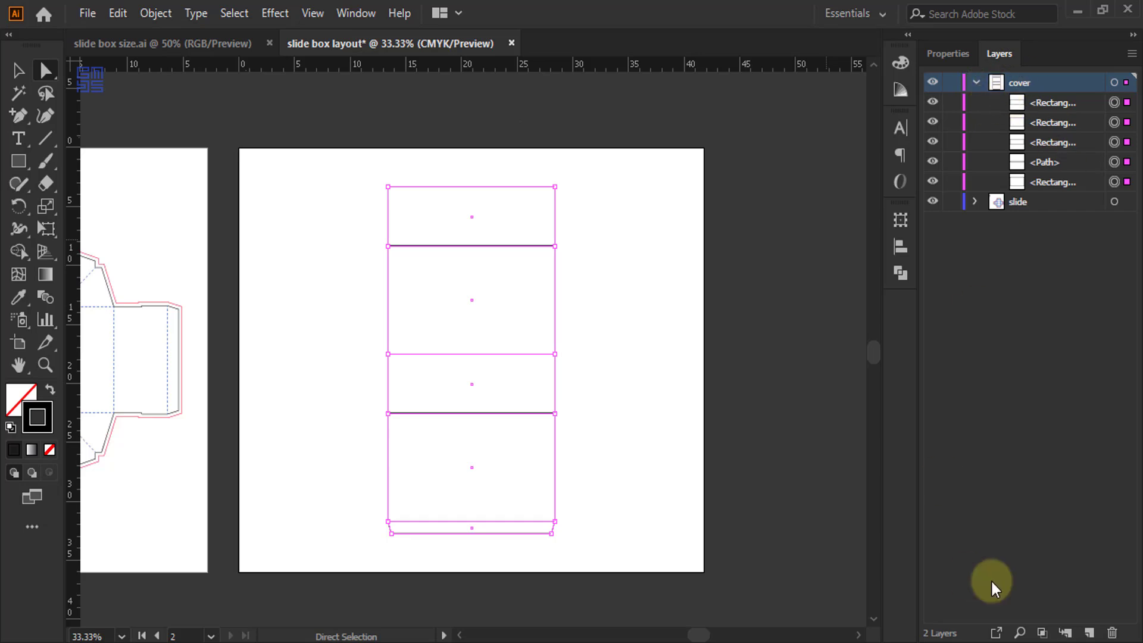
pyautogui.click(1089, 632)
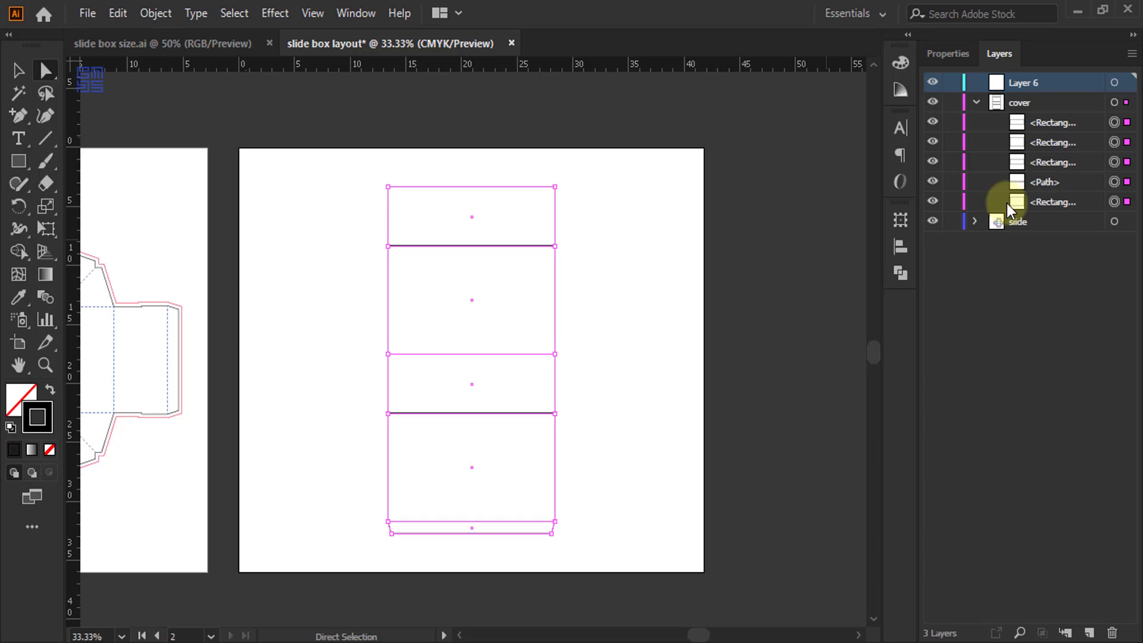
pyautogui.doubleClick(1030, 84)
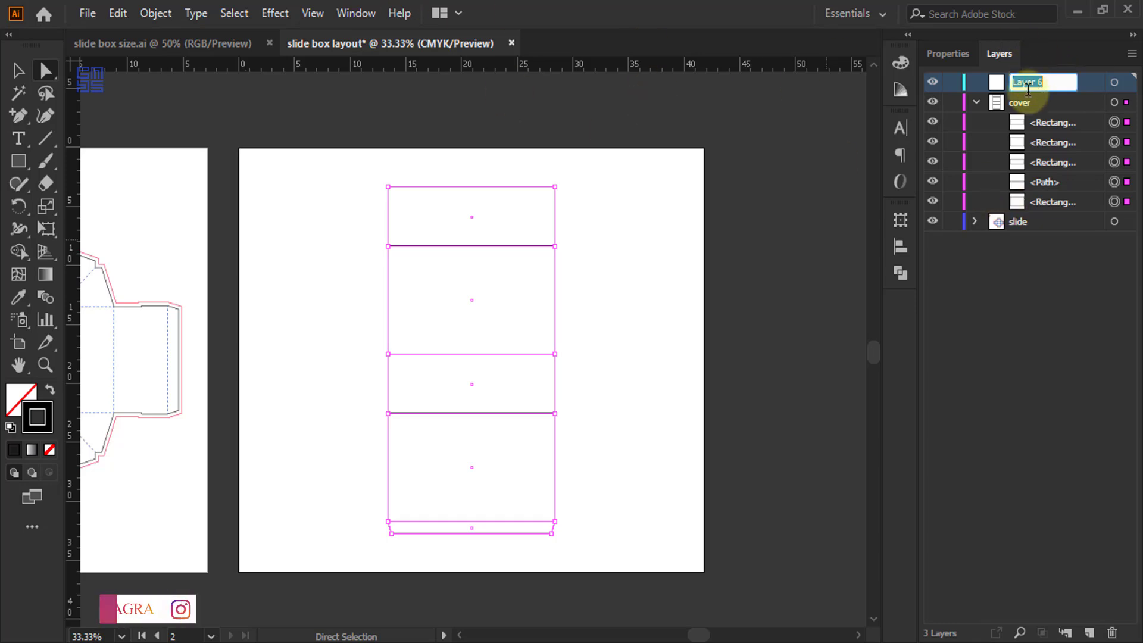
pyautogui.press('BackSpace')
pyautogui.write('cre')
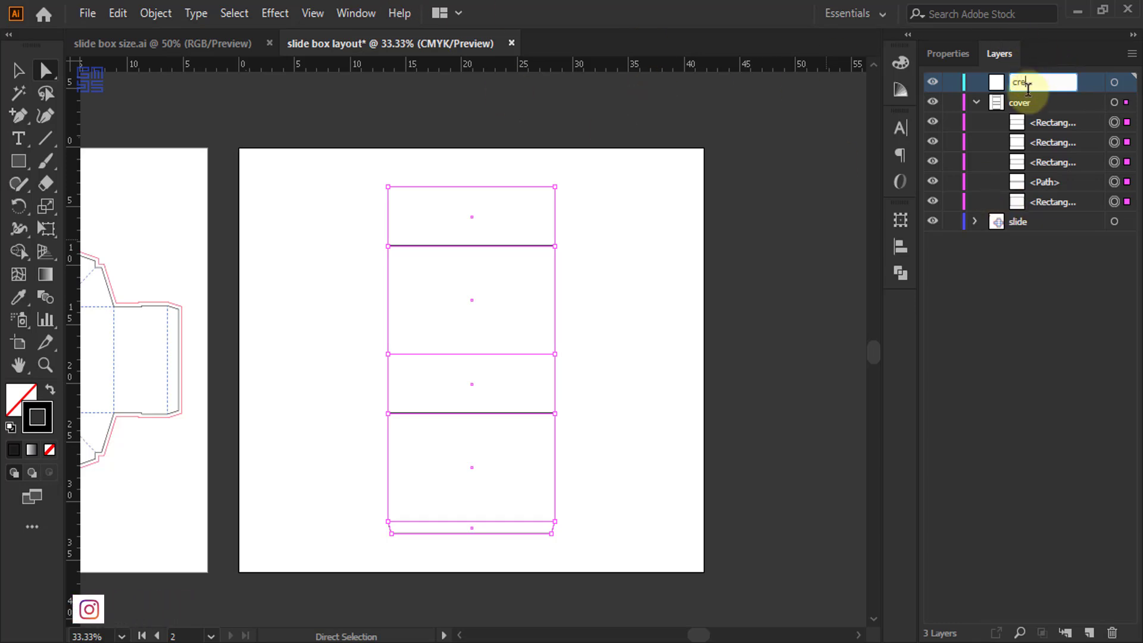
pyautogui.write('aseline')
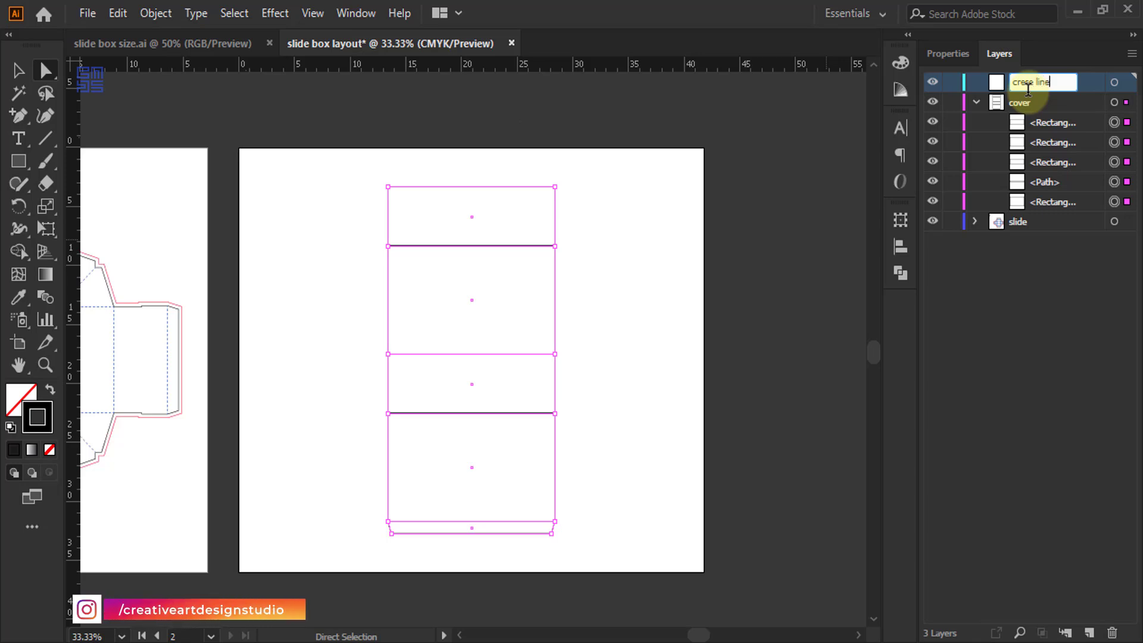
pyautogui.press('Return')
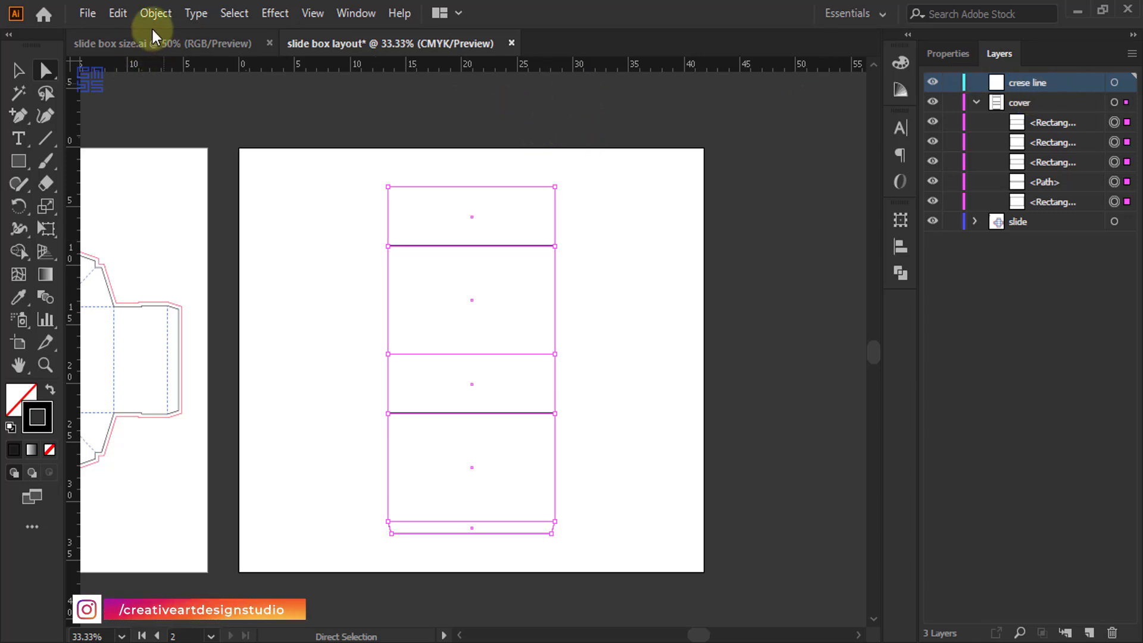
pyautogui.click(119, 13)
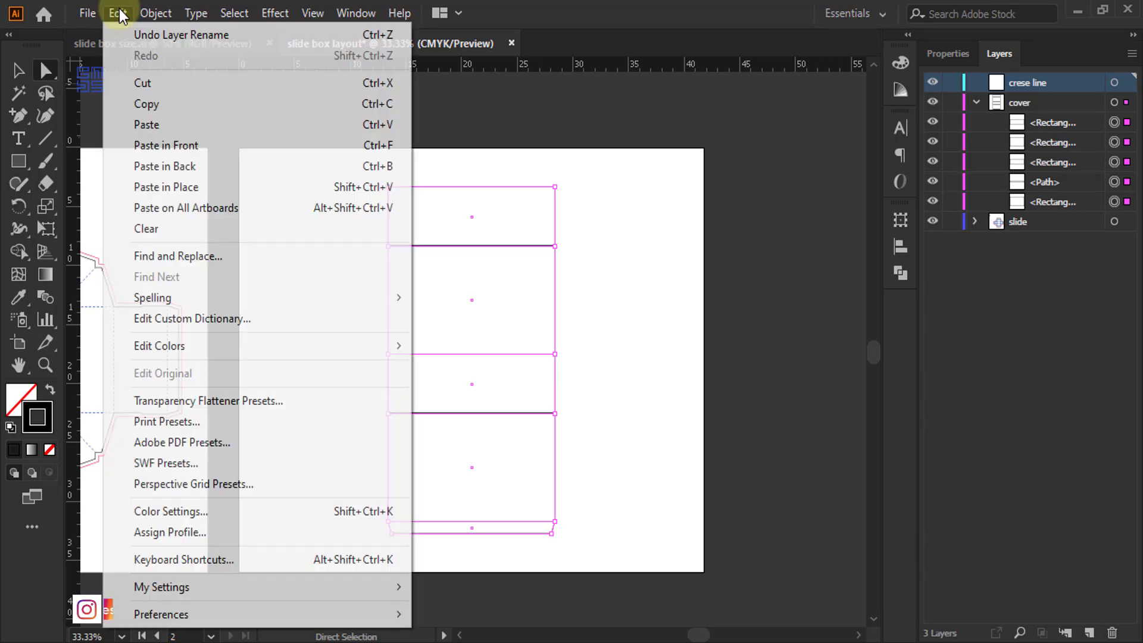
pyautogui.click(151, 187)
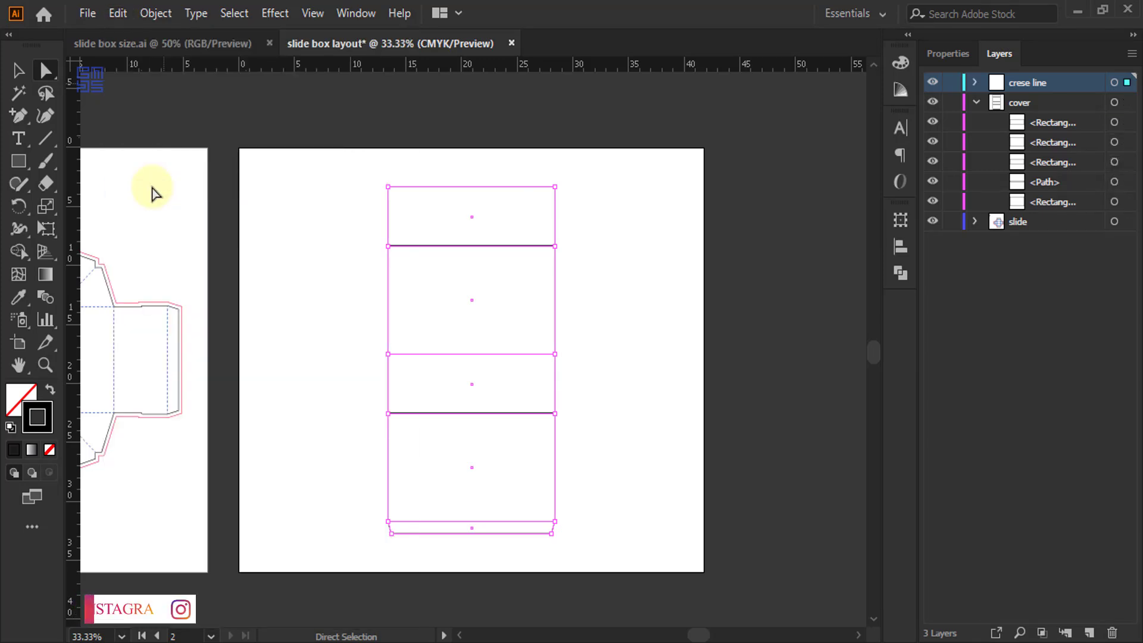
# Apply the blue dashed stroke of the slide box's crease lines to the pasted fold lines with the Eyedropper.
pyautogui.click(897, 64)
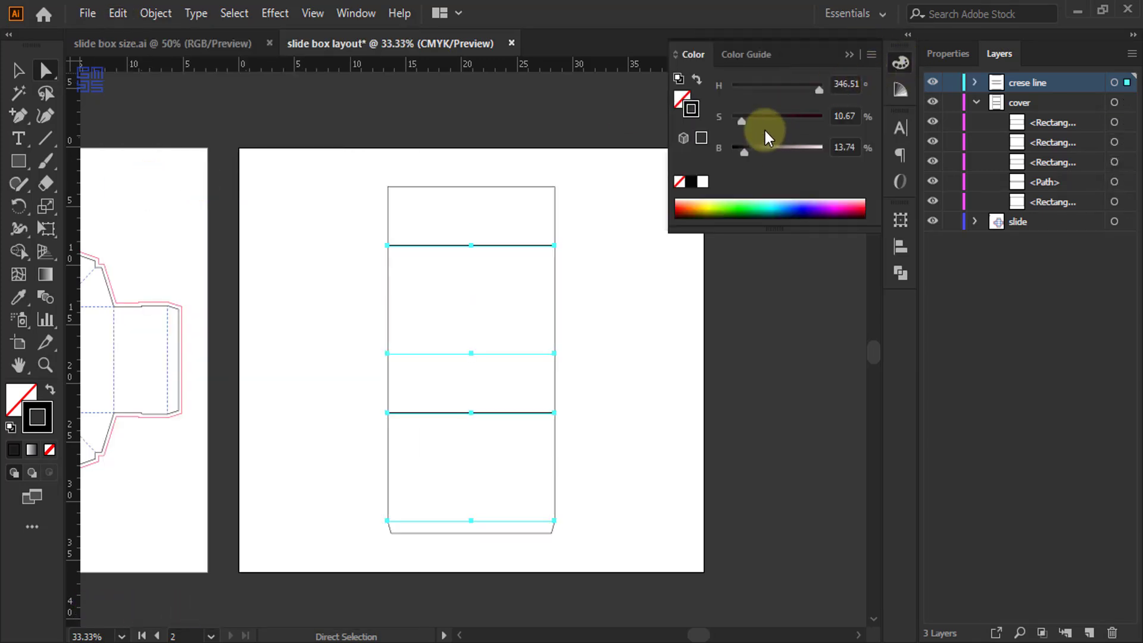
pyautogui.moveTo(790, 152)
pyautogui.mouseDown()
pyautogui.moveTo(822, 149)
pyautogui.moveTo(823, 116)
pyautogui.moveTo(804, 91)
pyautogui.moveTo(791, 94)
pyautogui.mouseUp()
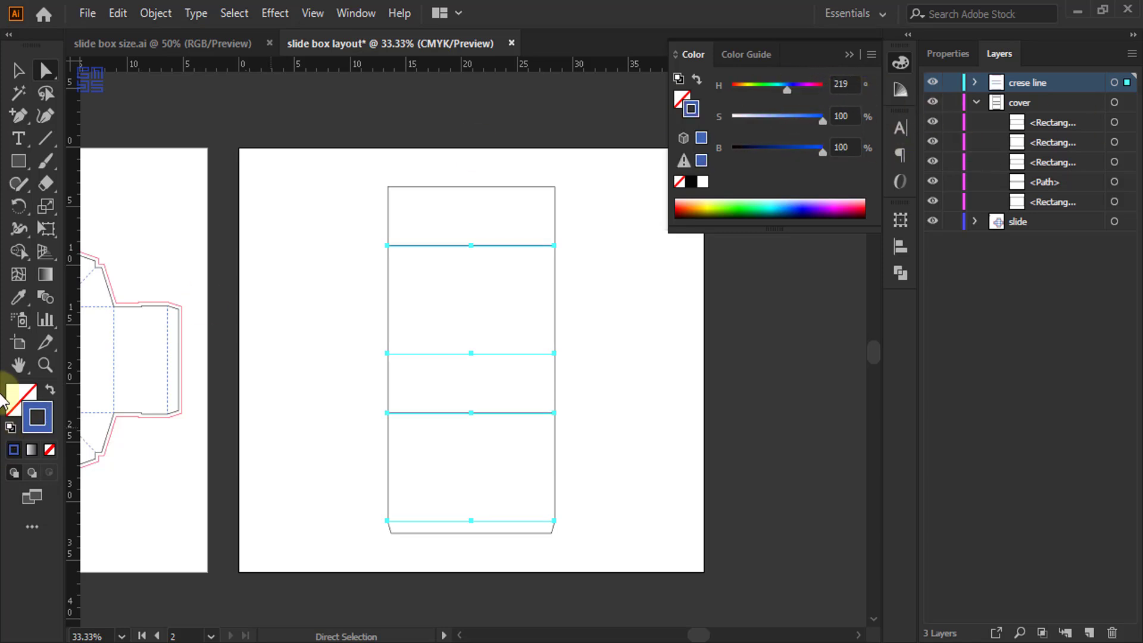
pyautogui.click(19, 296)
pyautogui.scroll(3, 113, 319)
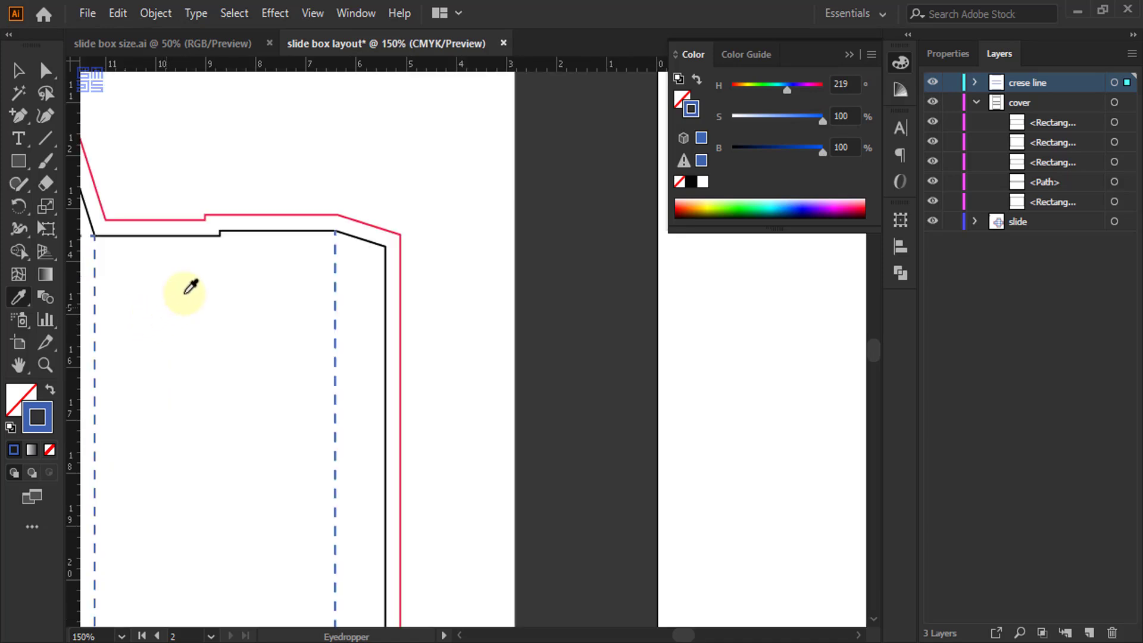
pyautogui.scroll(4, 299, 265)
pyautogui.click(378, 262)
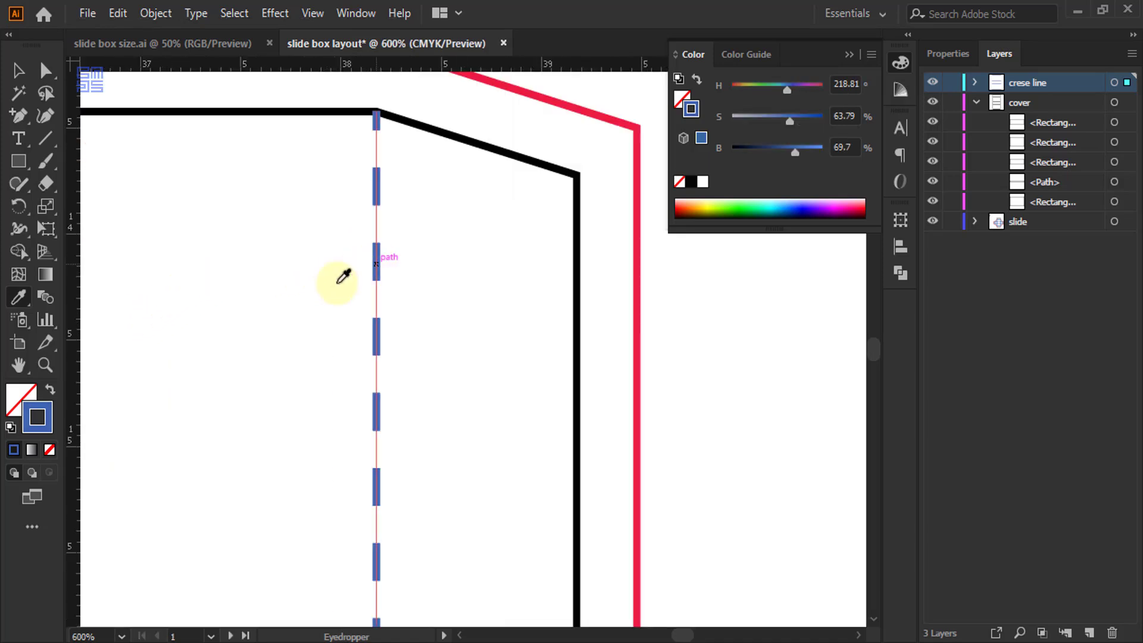
pyautogui.scroll(-4, 113, 343)
pyautogui.scroll(-2, 116, 344)
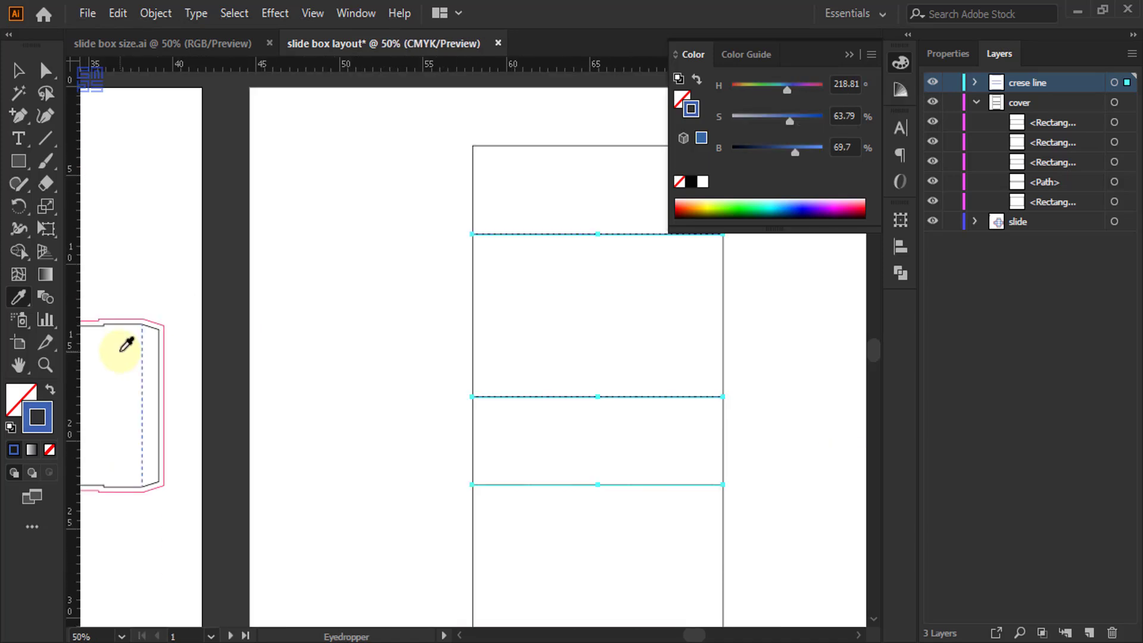
pyautogui.scroll(3, 566, 232)
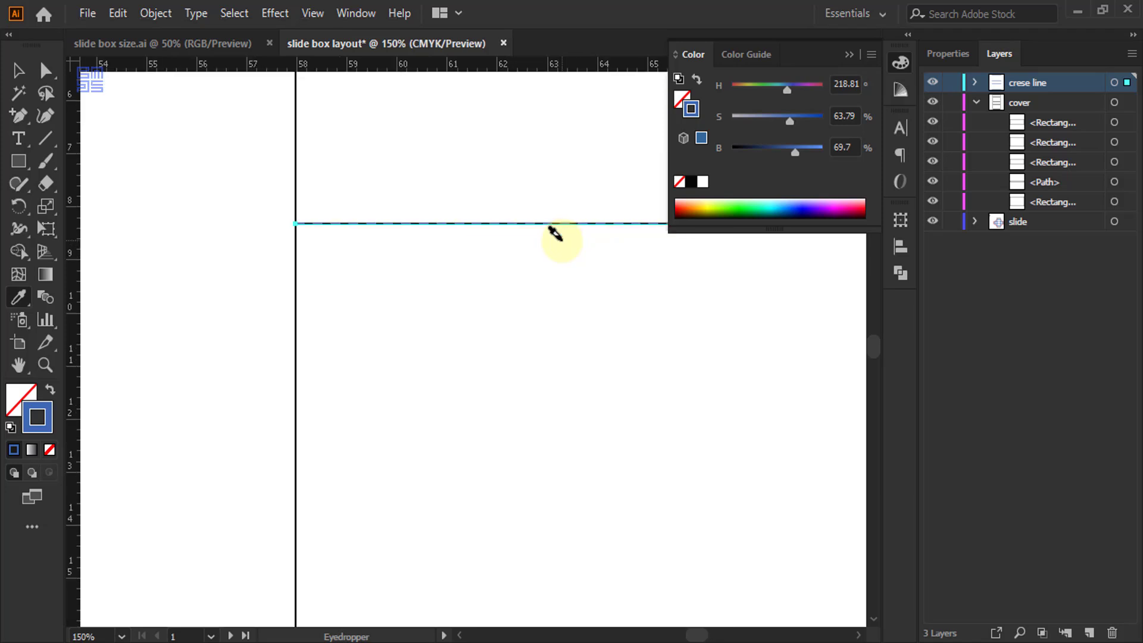
pyautogui.click(850, 55)
pyautogui.scroll(-3, 387, 224)
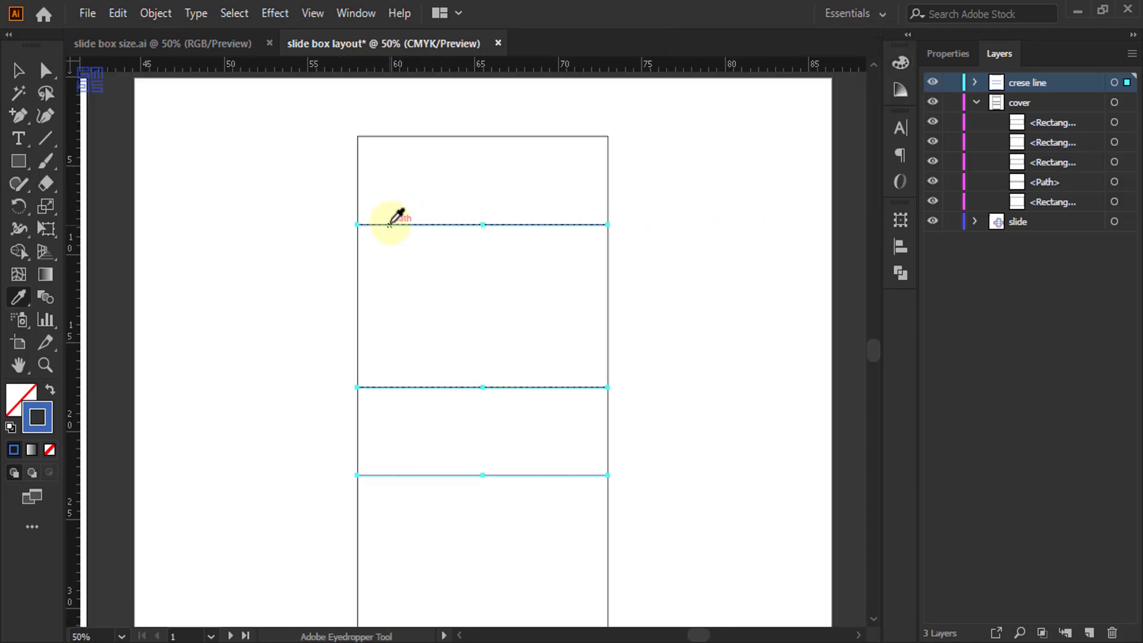
pyautogui.scroll(-2, 447, 159)
# Hide the crese line layer and add a new top layer named "bleed".
pyautogui.click(20, 71)
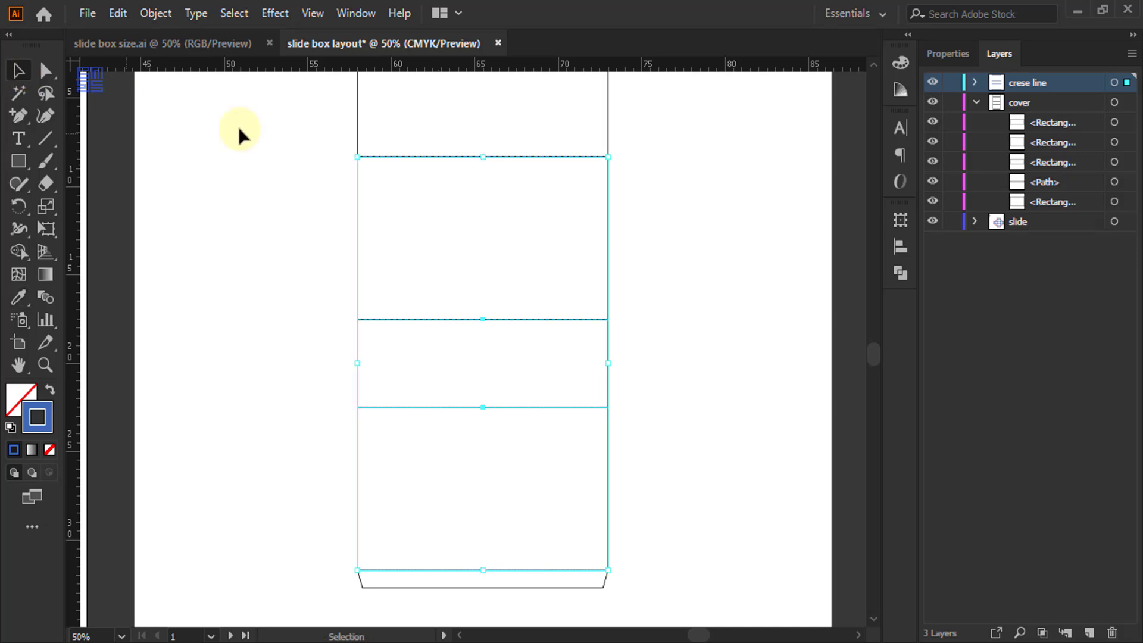
pyautogui.click(932, 82)
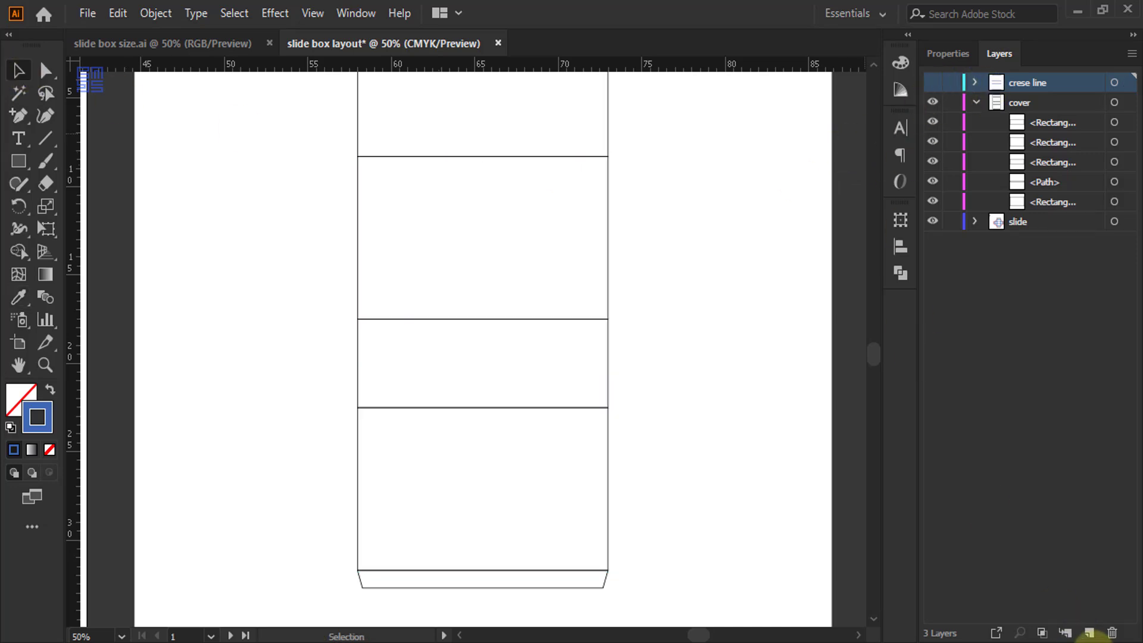
pyautogui.click(1089, 633)
pyautogui.doubleClick(1017, 83)
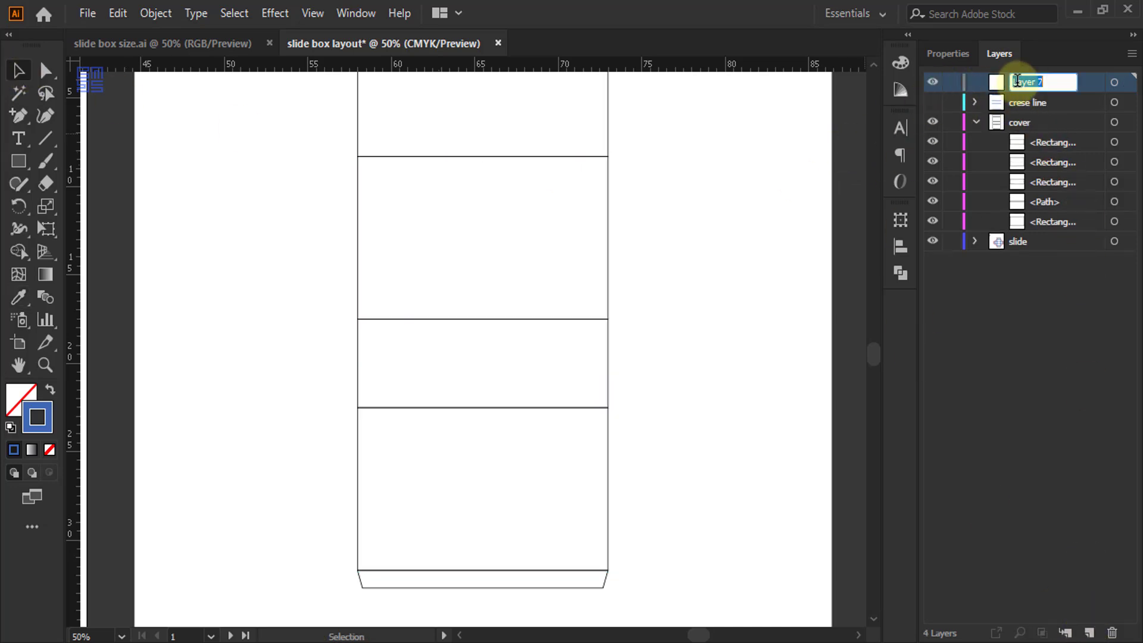
pyautogui.write('bleed')
pyautogui.press('Return')
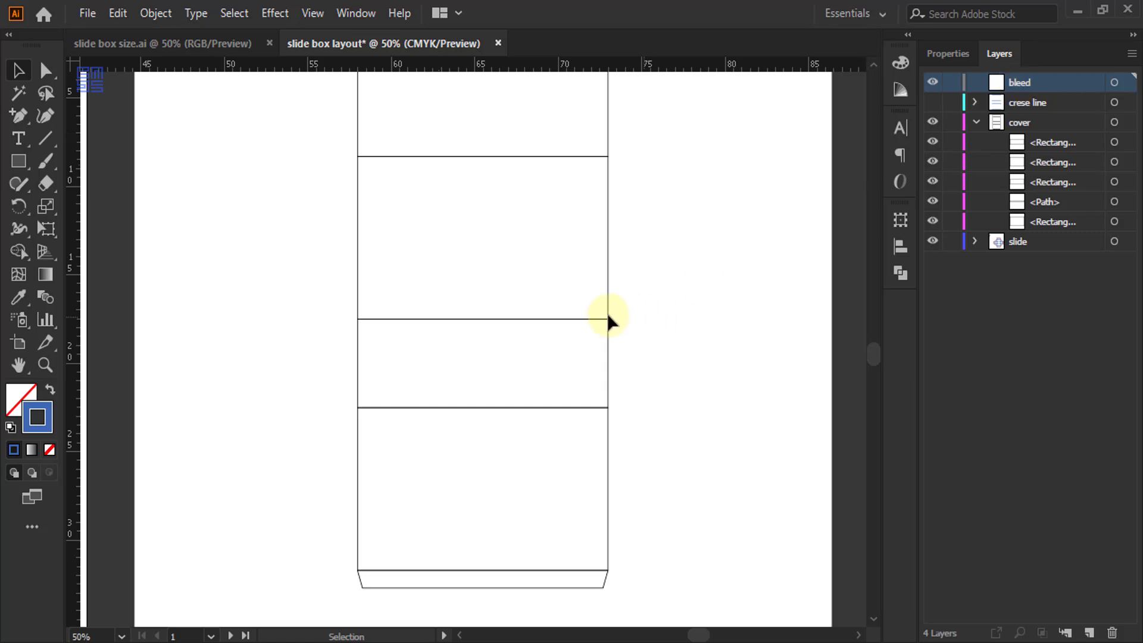
# Unite all the cover panels and the glue flap into a single outline.
pyautogui.scroll(-1, 579, 326)
pyautogui.moveTo(396, 125); pyautogui.dragTo(633, 522)
pyautogui.click(898, 273)
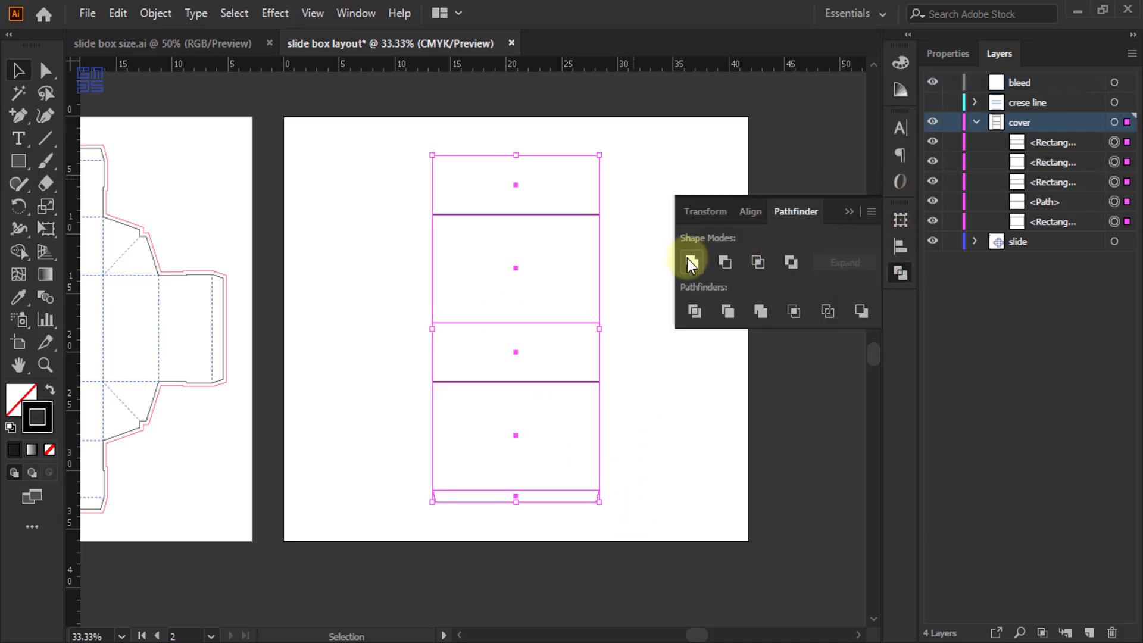
pyautogui.click(693, 262)
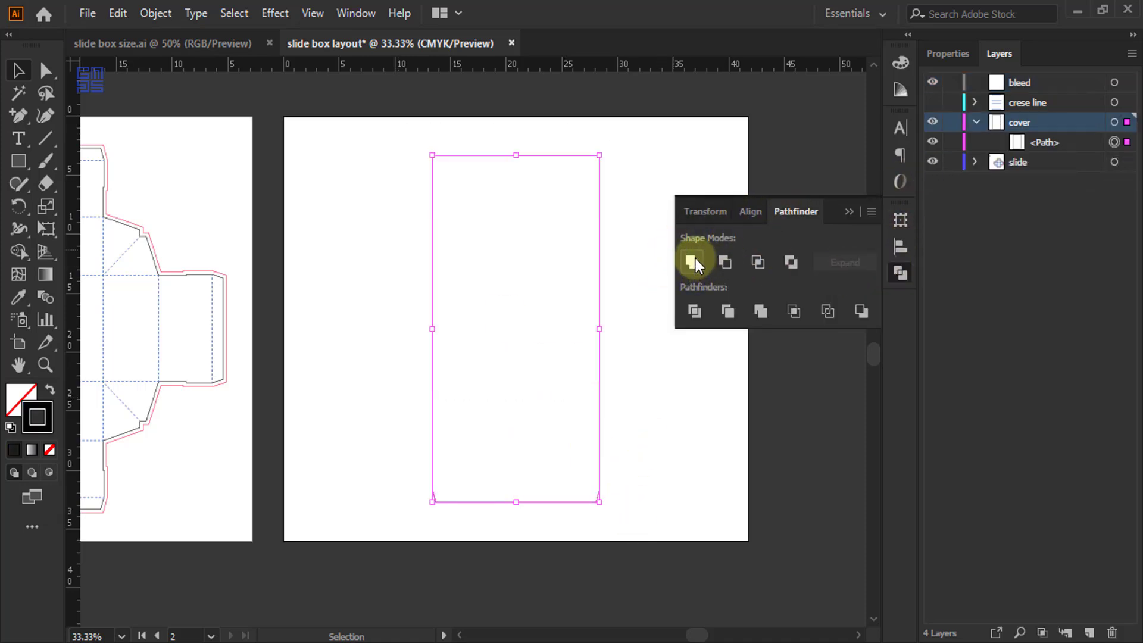
pyautogui.click(666, 369)
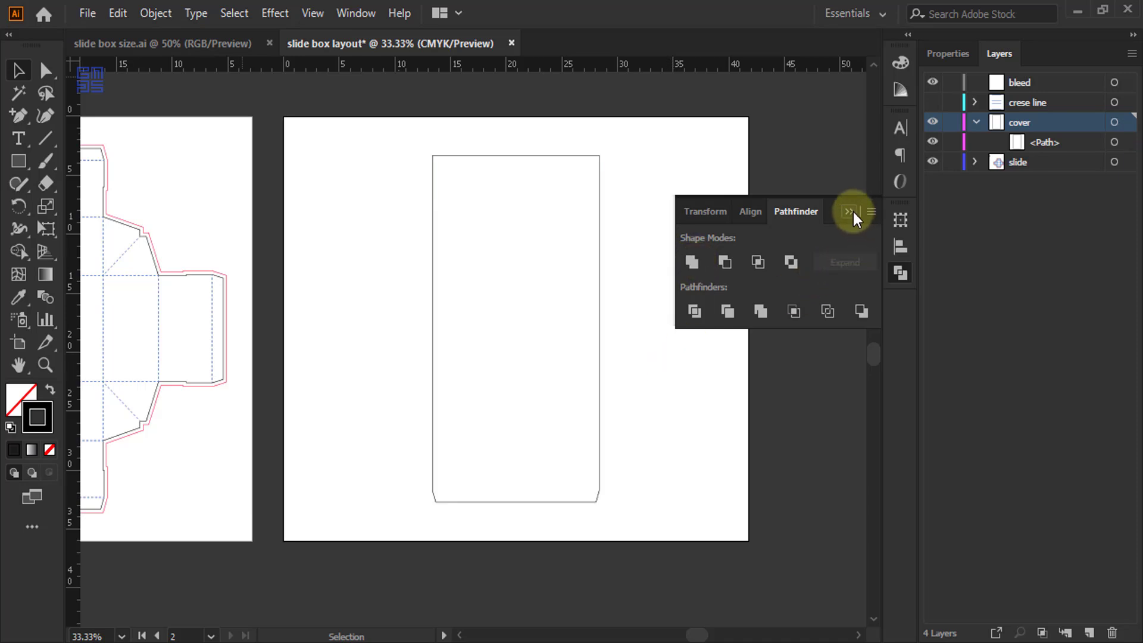
# Offset the united cover outline outward by 0.3 cm with miter joins and a miter limit of 4.
pyautogui.moveTo(405, 134); pyautogui.dragTo(587, 363)
pyautogui.click(155, 14)
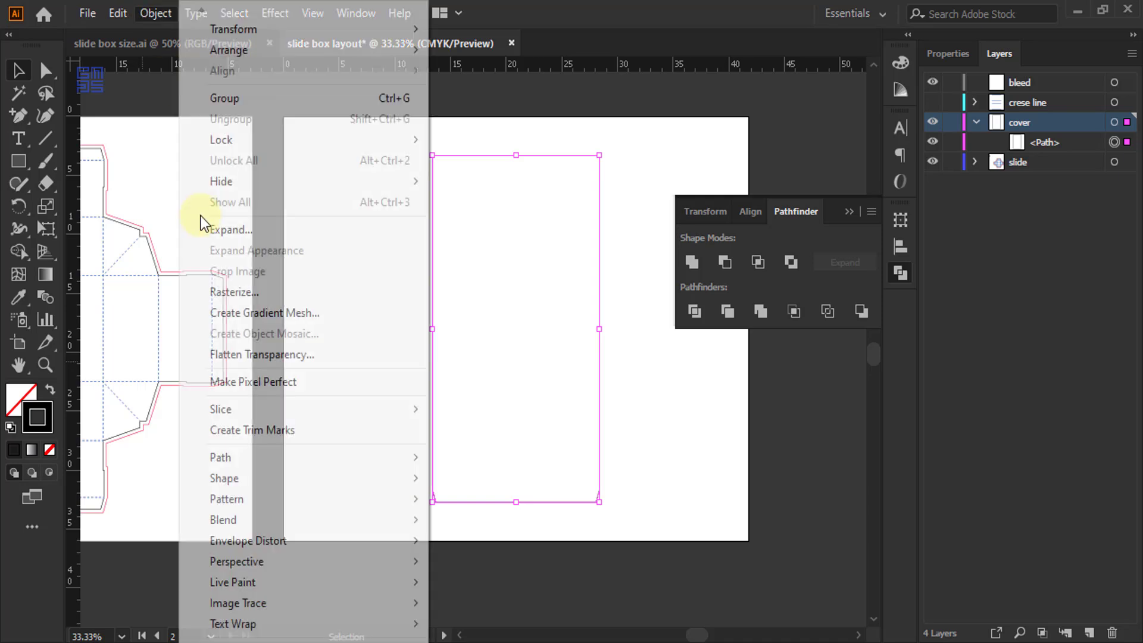
pyautogui.moveTo(295, 457)
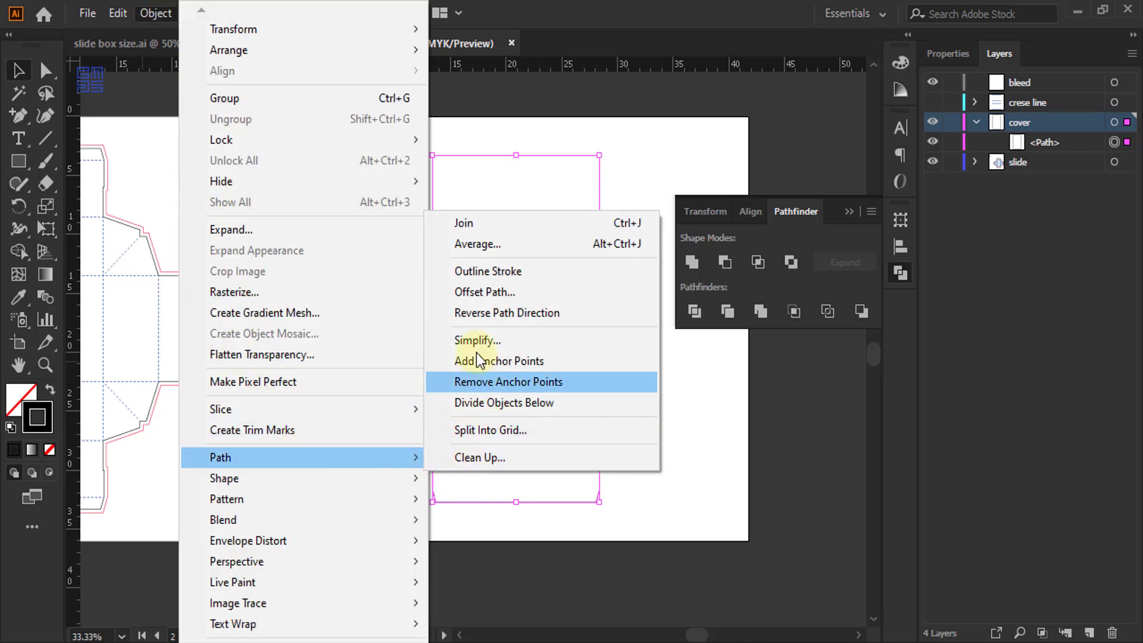
pyautogui.click(472, 290)
pyautogui.click(595, 298)
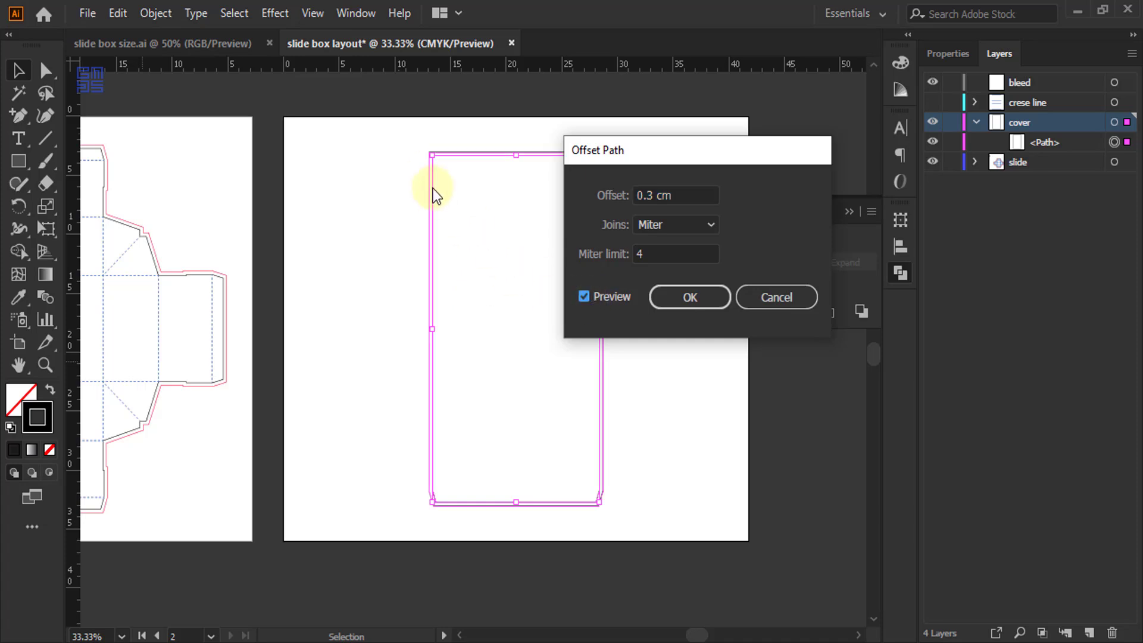
pyautogui.click(691, 298)
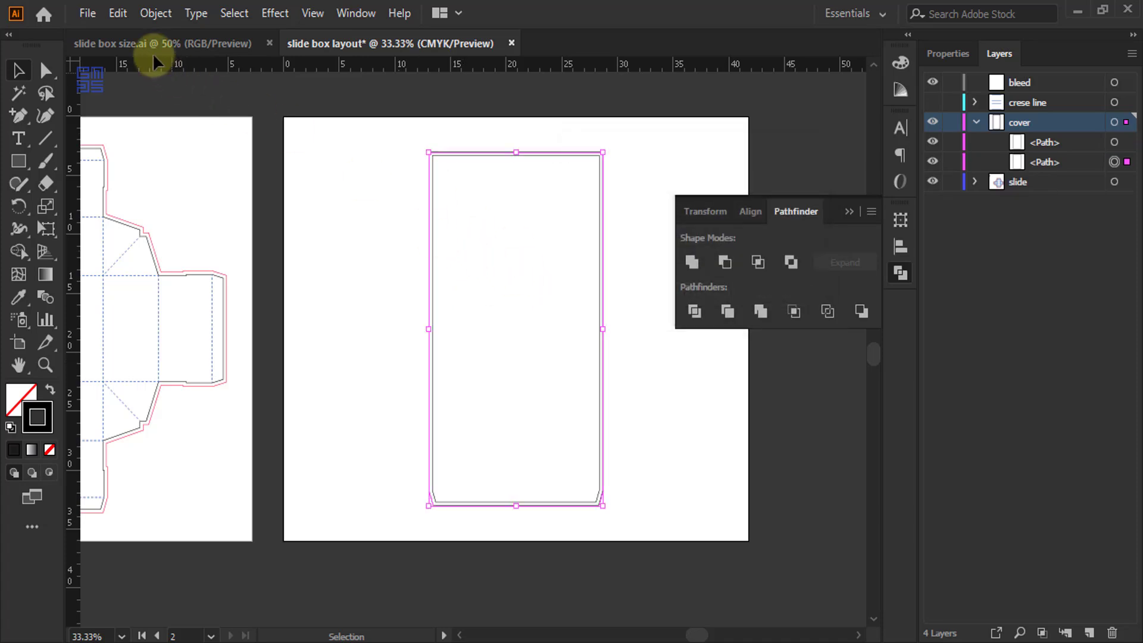
# Move the offset outline to the bleed layer by cutting it and pasting it in place.
pyautogui.click(119, 12)
pyautogui.click(138, 88)
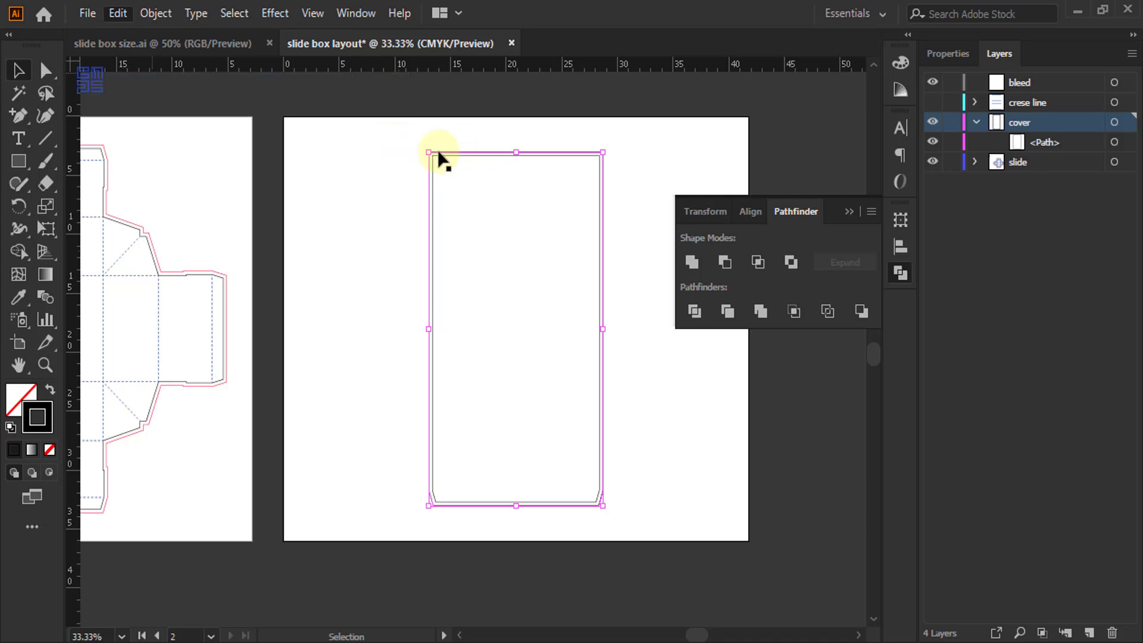
pyautogui.click(1021, 82)
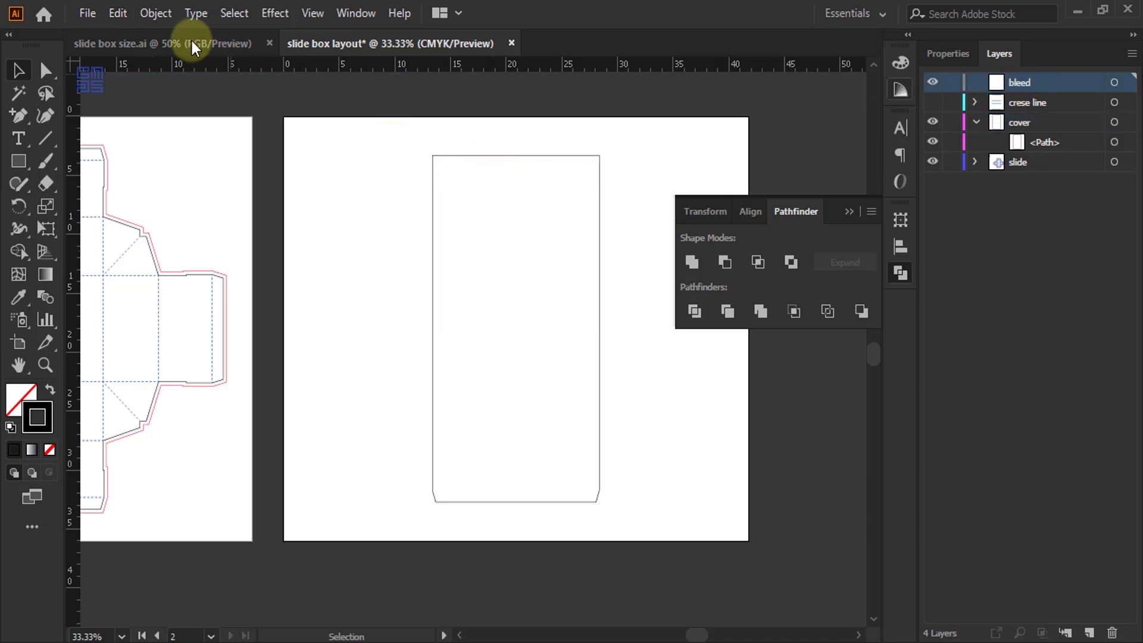
pyautogui.click(117, 13)
pyautogui.click(156, 184)
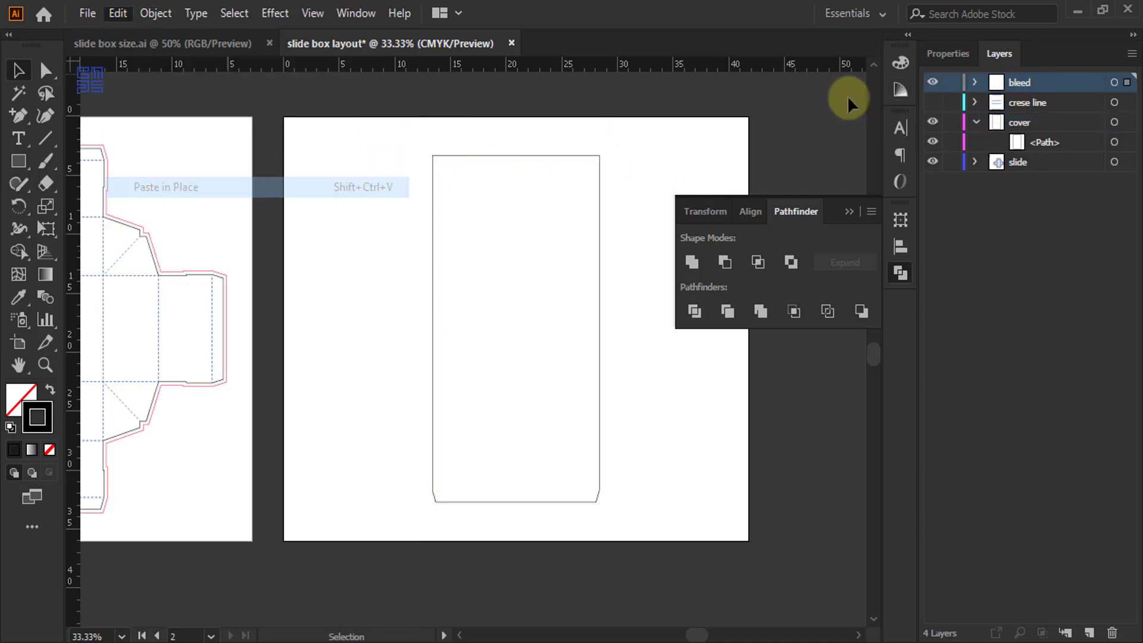
# Set the offset cover outline's stroke colour to a red with 100% saturation and 85% brightness.
pyautogui.click(901, 62)
pyautogui.moveTo(768, 122); pyautogui.dragTo(843, 143)
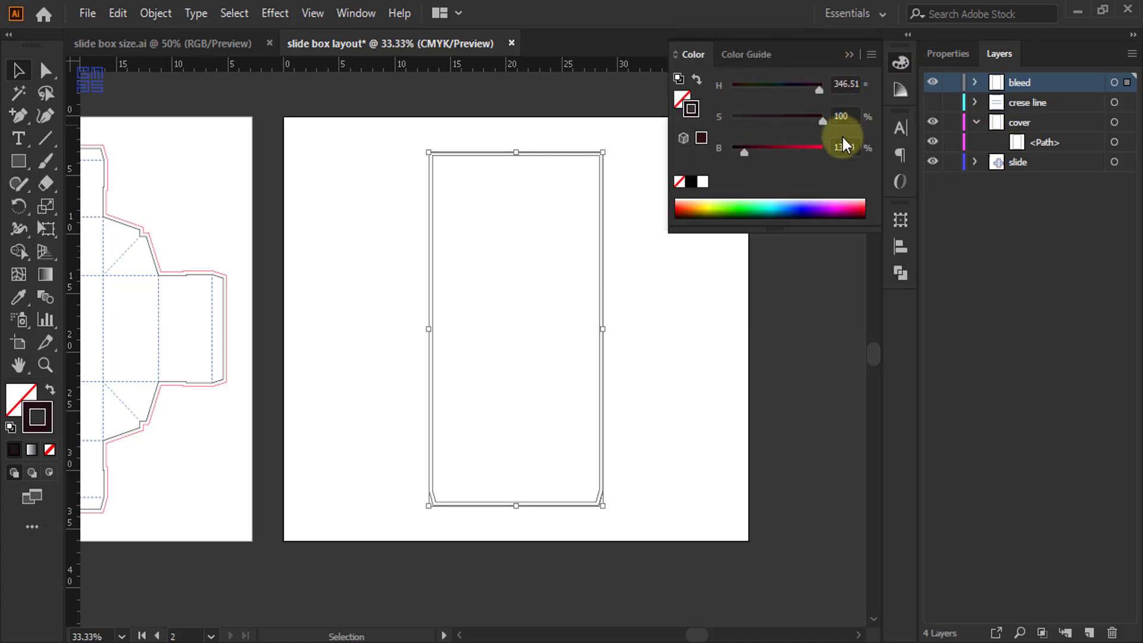
pyautogui.click(809, 148)
# Match the cover's bleed outline to the slide's red bleed line with the Eyedropper and deselect it.
pyautogui.click(19, 296)
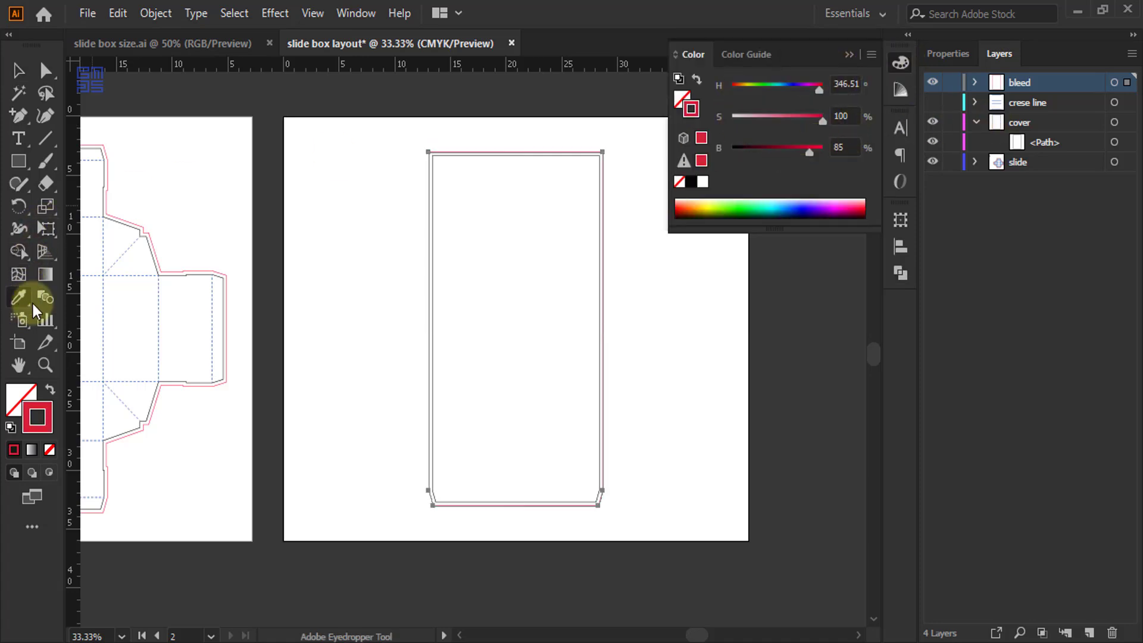
pyautogui.scroll(7, 182, 267)
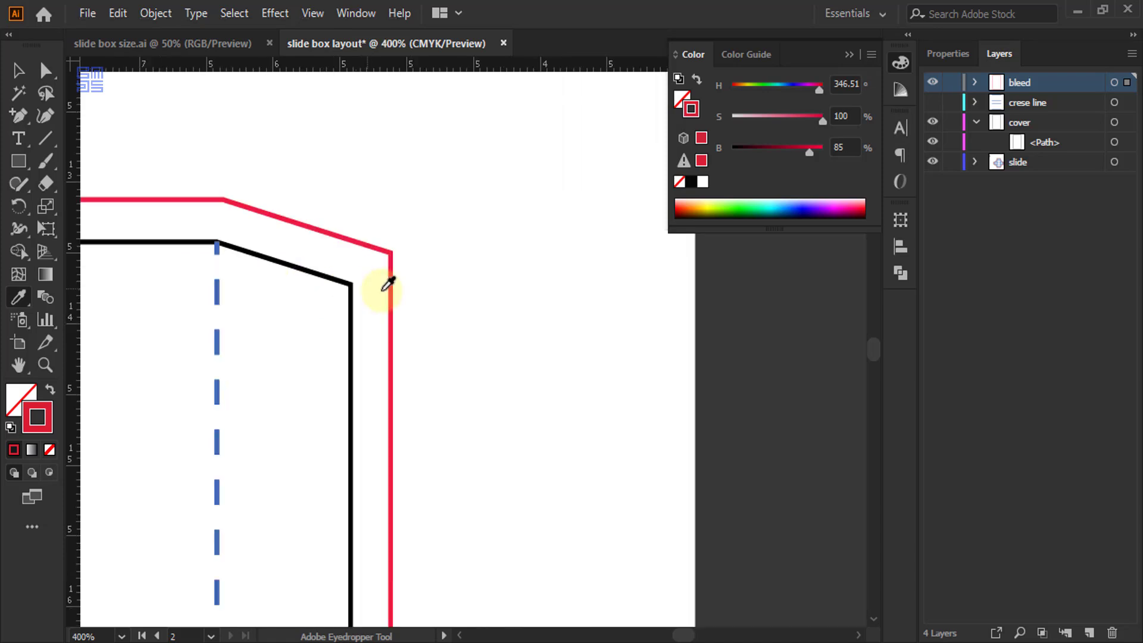
pyautogui.click(391, 281)
pyautogui.scroll(-7, 190, 321)
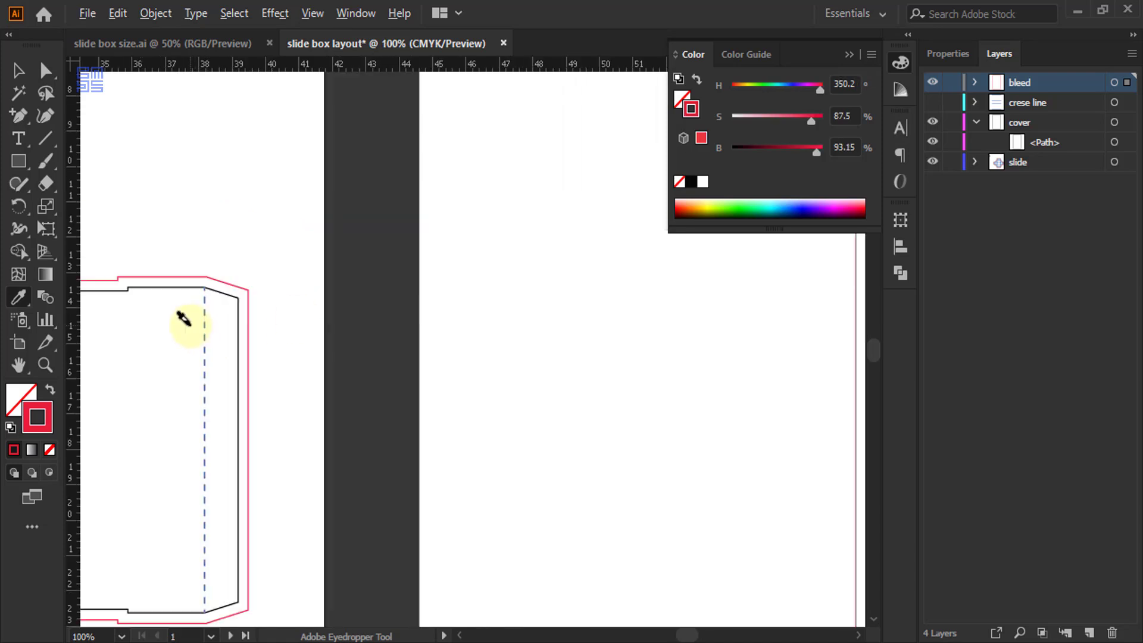
pyautogui.click(21, 71)
pyautogui.click(451, 211)
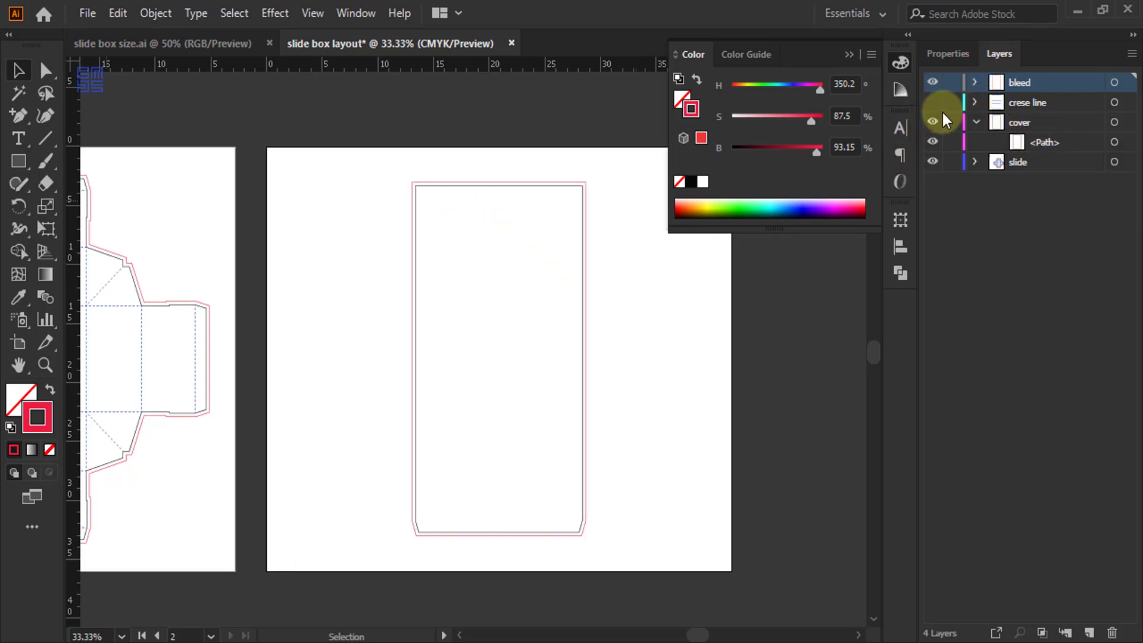
# Hide the bleed layer and cut the black cover outline from the cover layer.
pyautogui.click(932, 83)
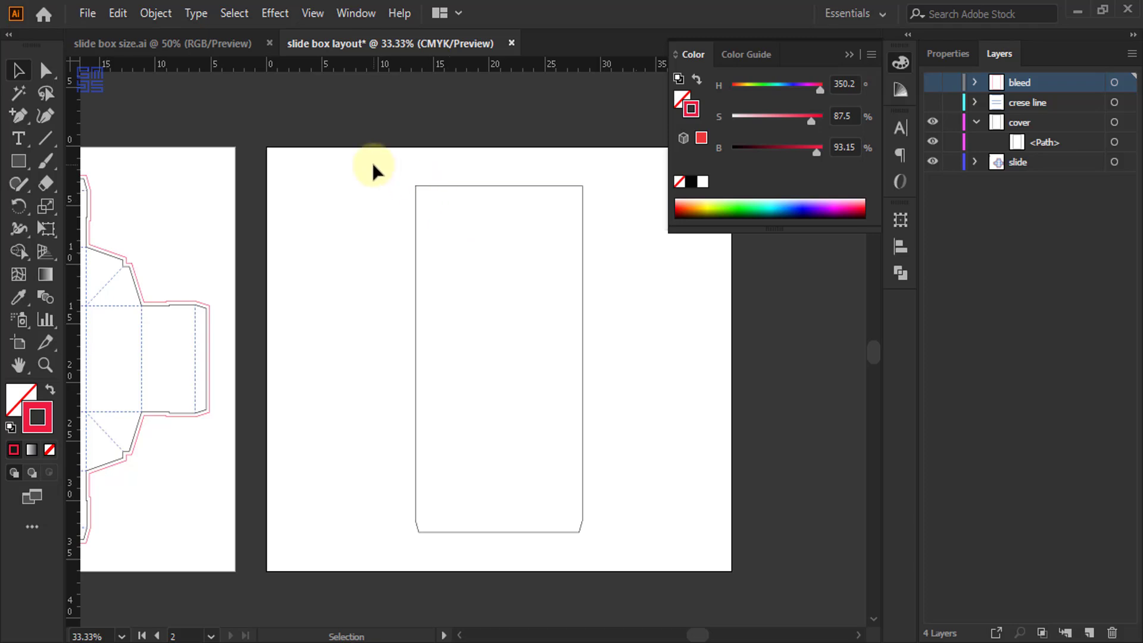
pyautogui.moveTo(373, 163); pyautogui.dragTo(607, 548)
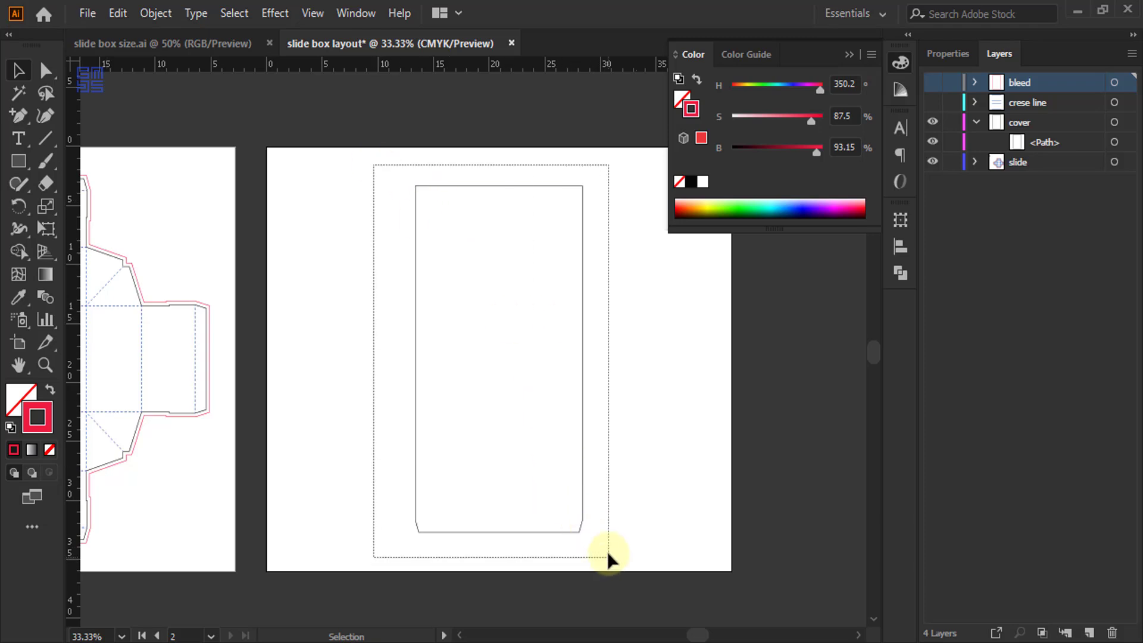
pyautogui.click(88, 13)
pyautogui.press('Escape')
pyautogui.click(118, 13)
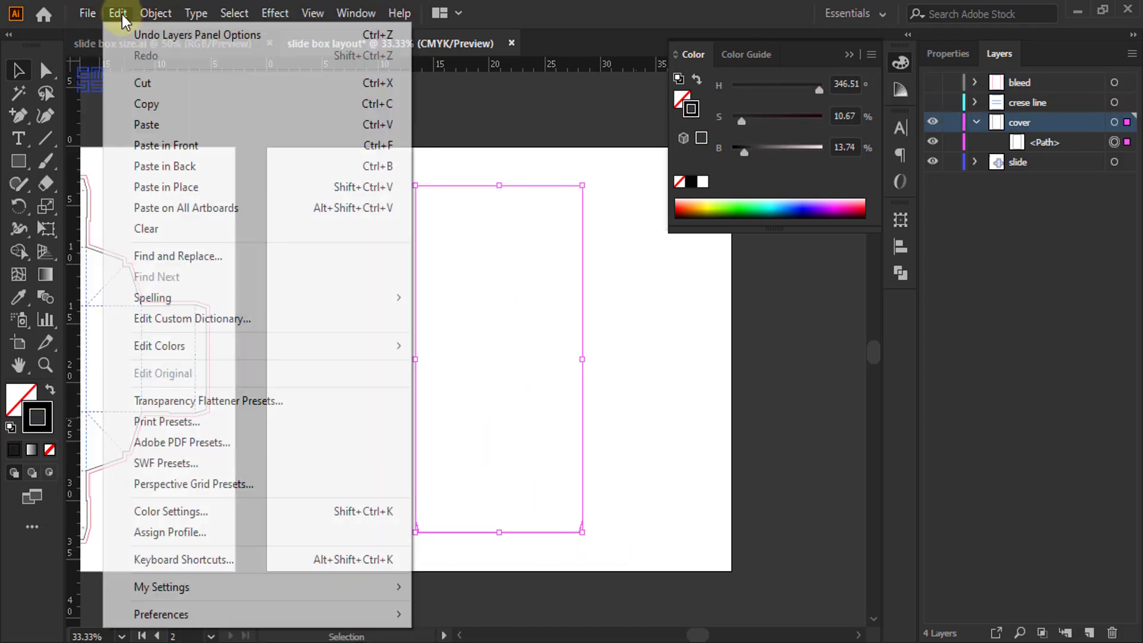
pyautogui.click(130, 87)
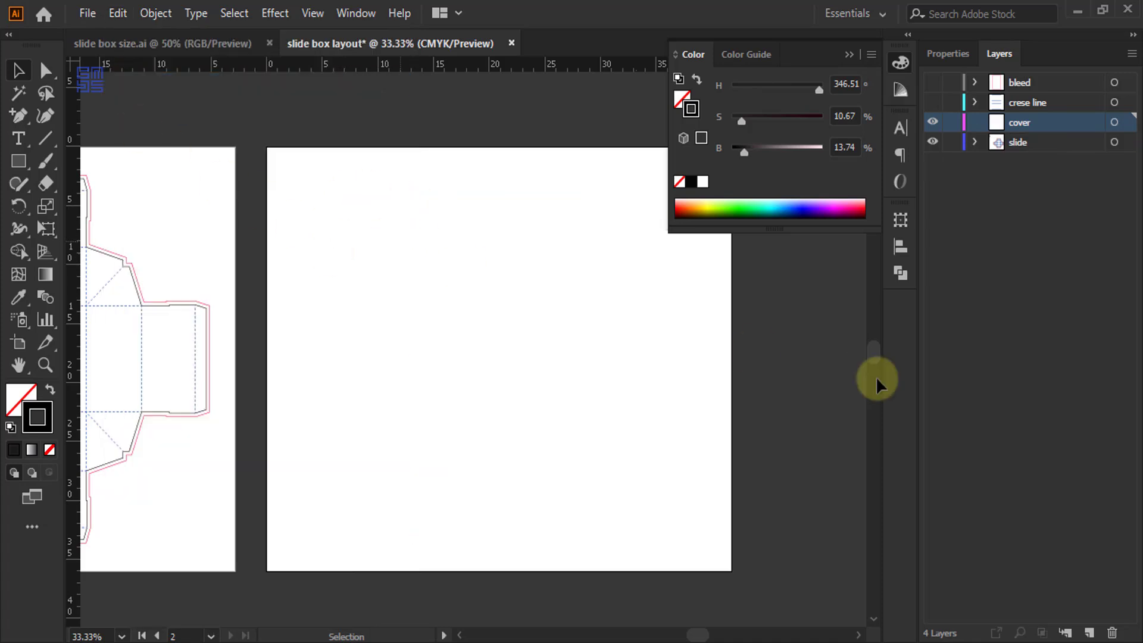
# Add a layer named "die line" above the cover layer and paste the cut outline in place on it.
pyautogui.click(1088, 632)
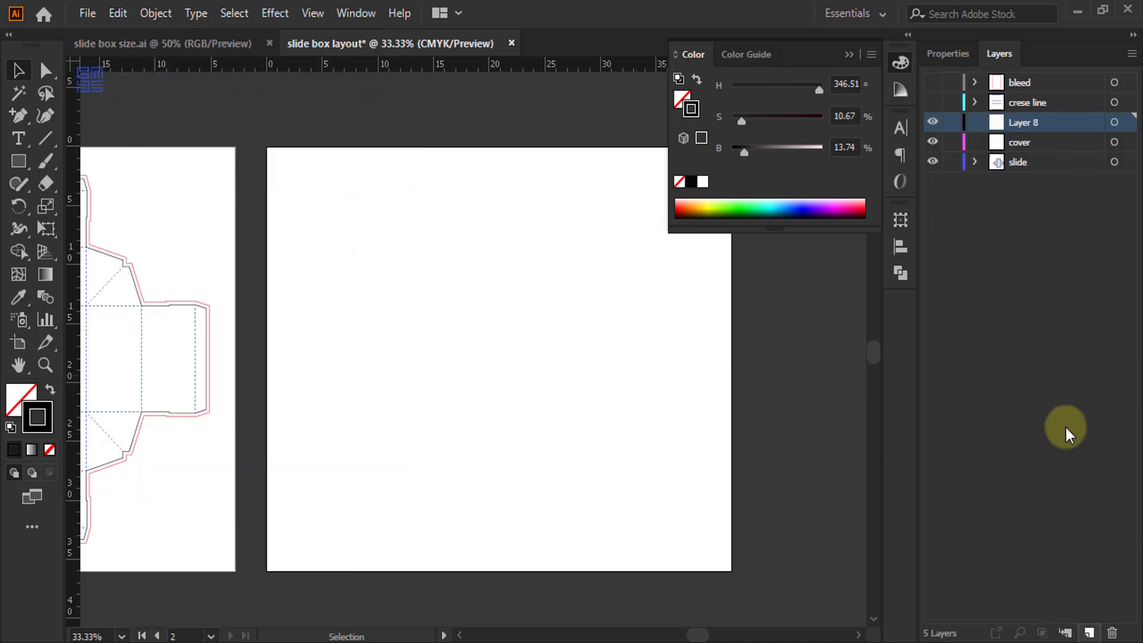
pyautogui.doubleClick(1015, 123)
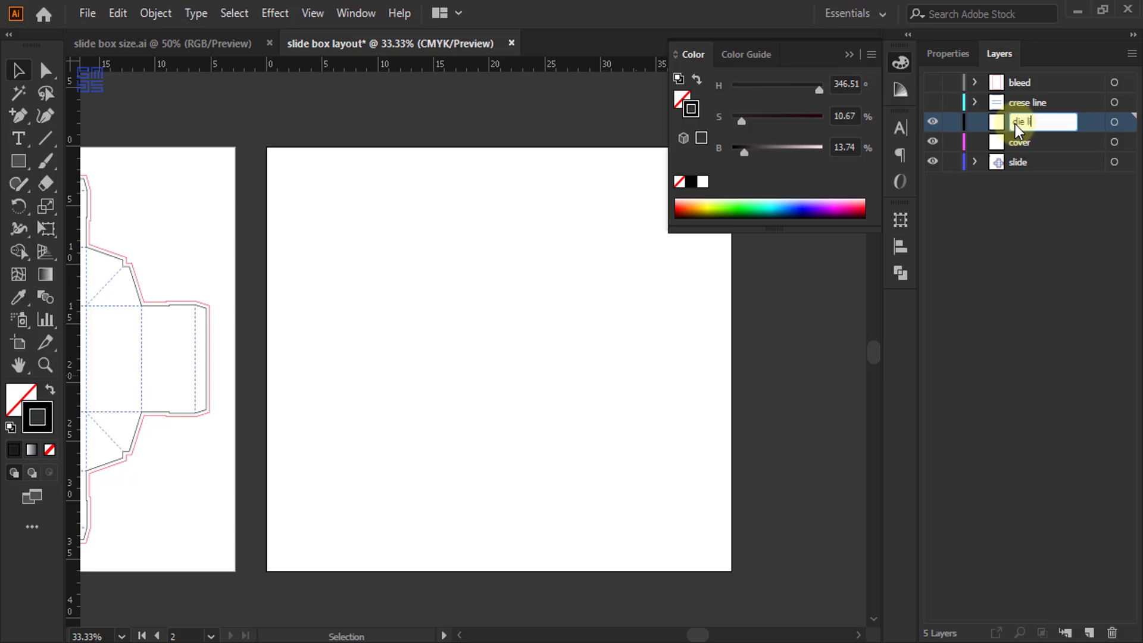
pyautogui.press('Return')
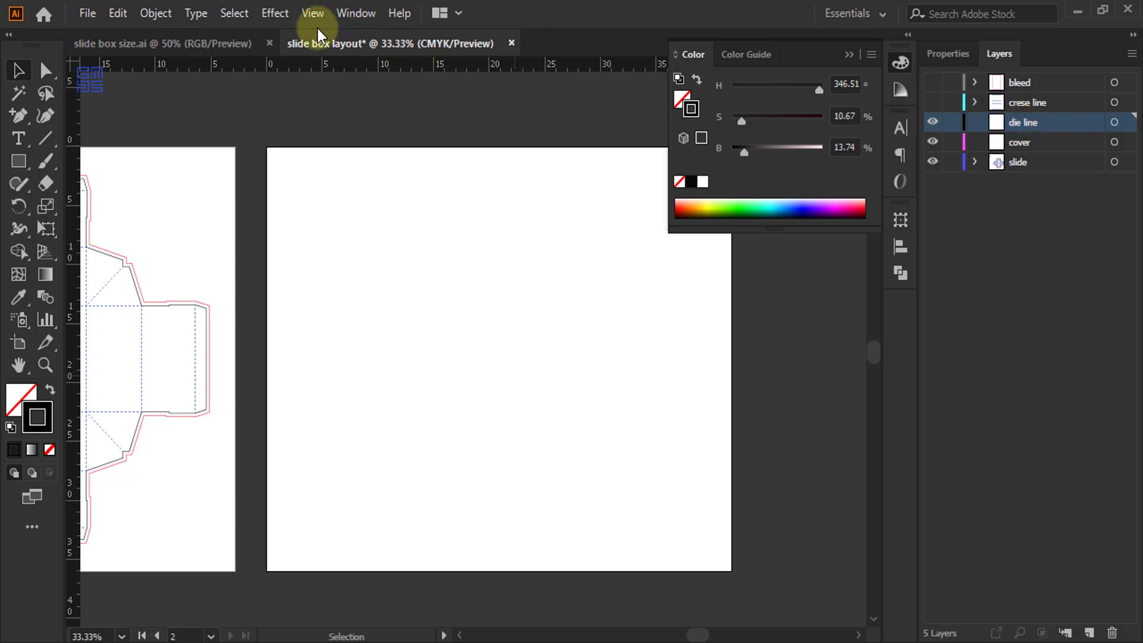
pyautogui.click(118, 14)
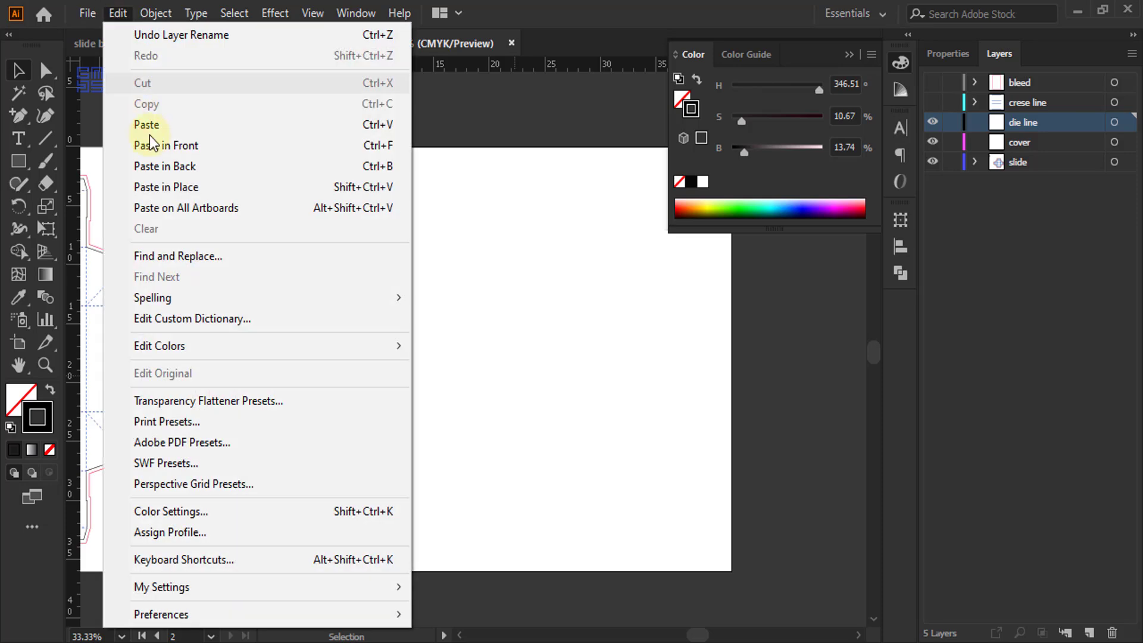
pyautogui.click(162, 186)
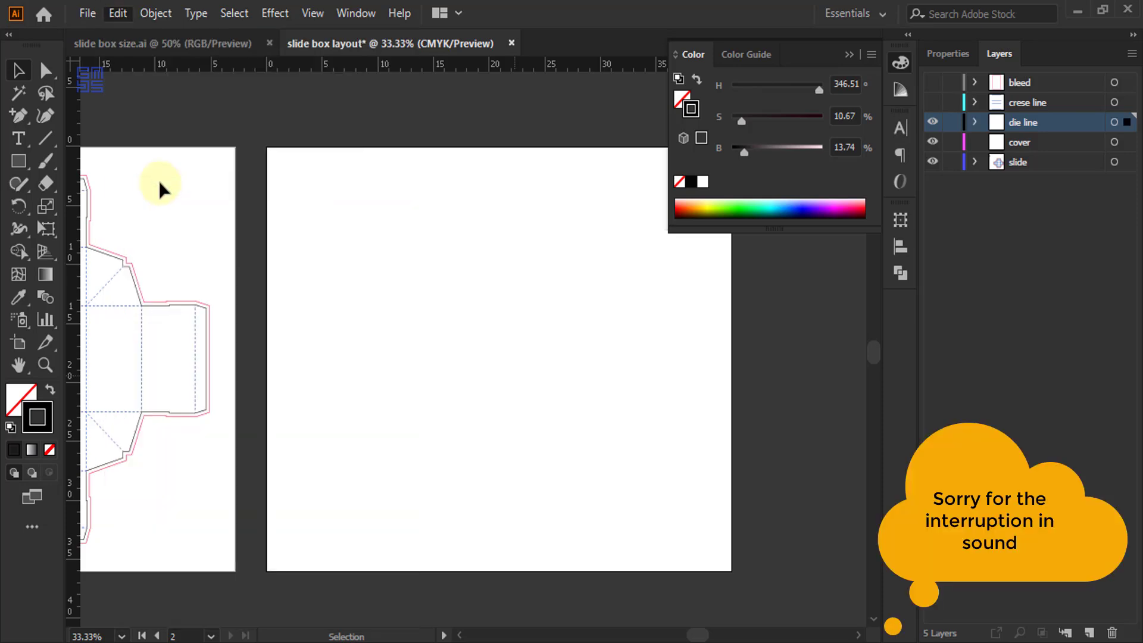
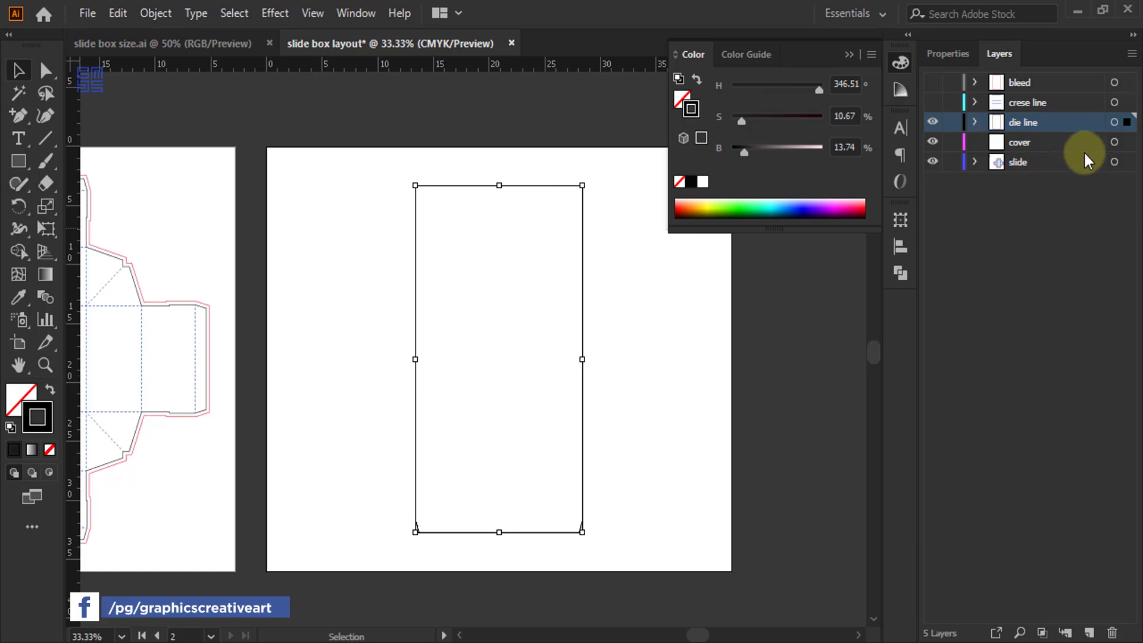
# Show the bleed and crese line layers, and nest them with the die line layer inside the collapsed cover layer.
pyautogui.click(932, 83)
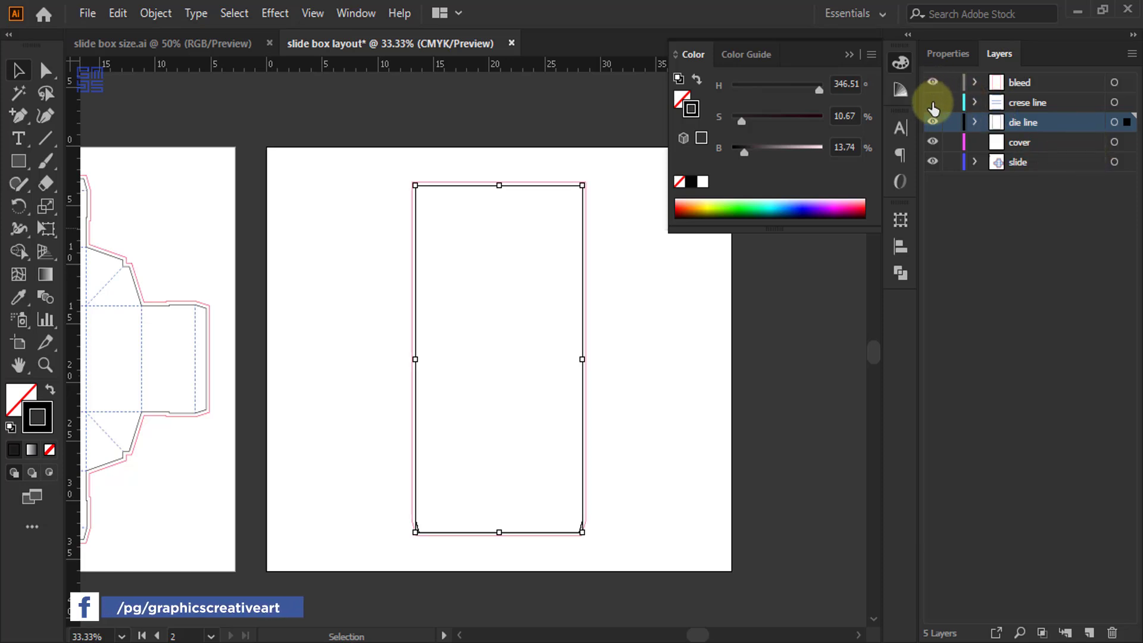
pyautogui.click(932, 102)
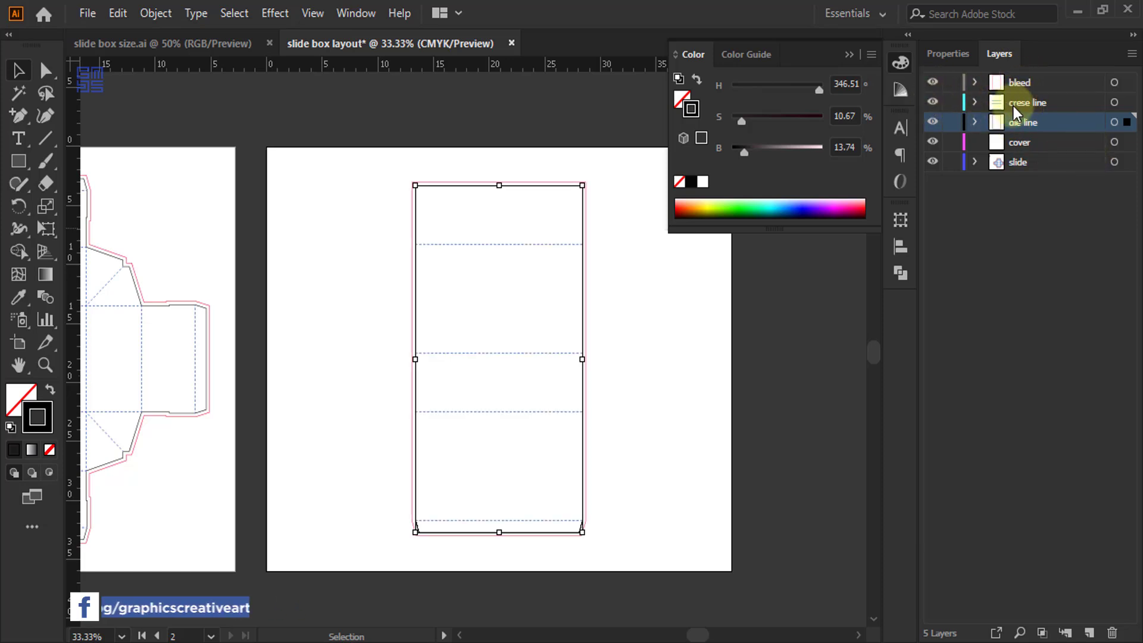
pyautogui.keyDown('shift'); pyautogui.click(1056, 102); pyautogui.keyUp('shift')
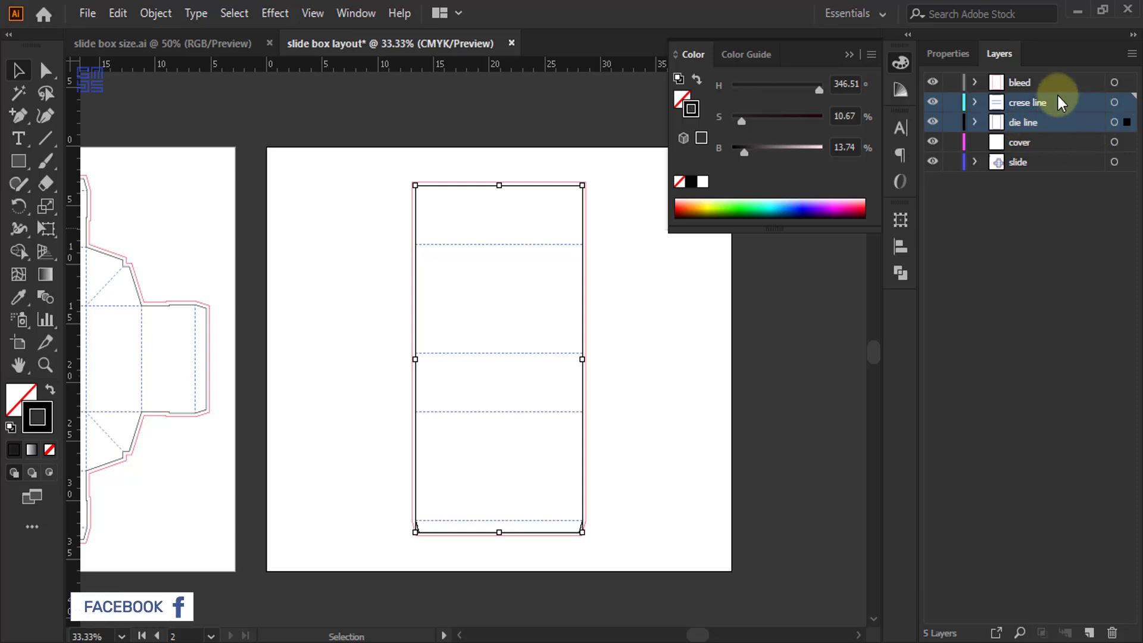
pyautogui.keyDown('shift'); pyautogui.click(1058, 84); pyautogui.keyUp('shift')
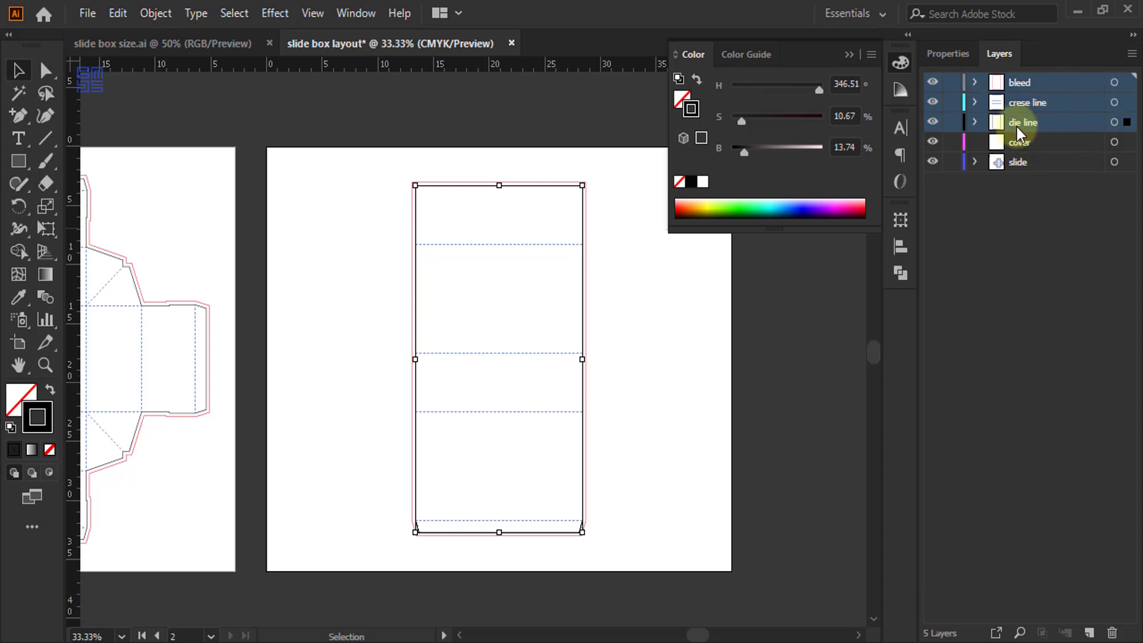
pyautogui.moveTo(1015, 122); pyautogui.dragTo(1019, 144)
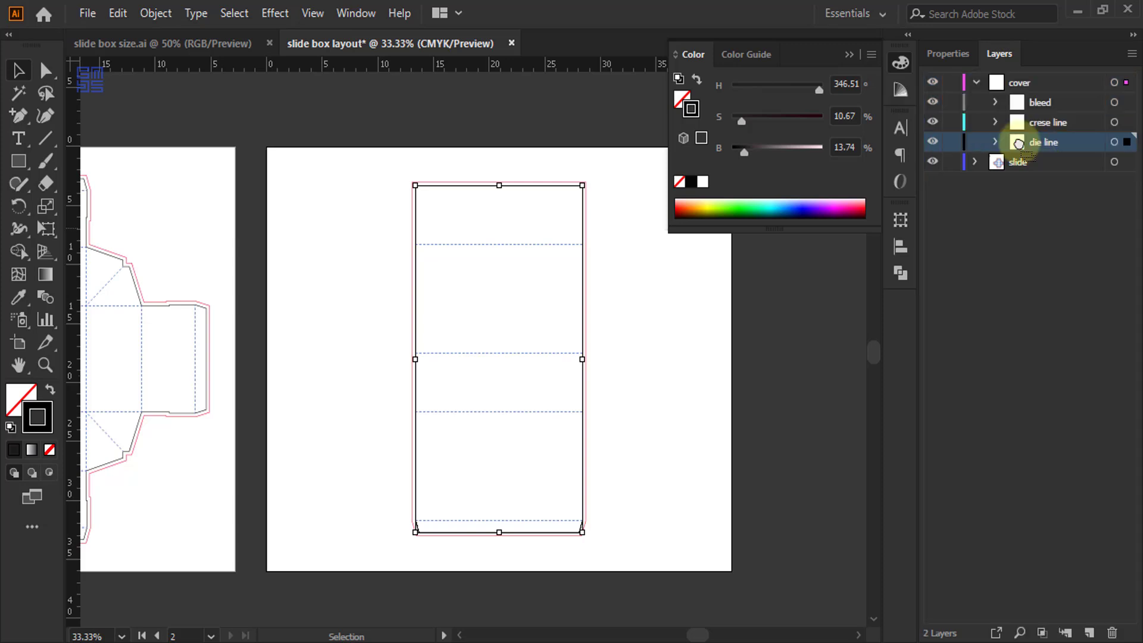
pyautogui.click(976, 83)
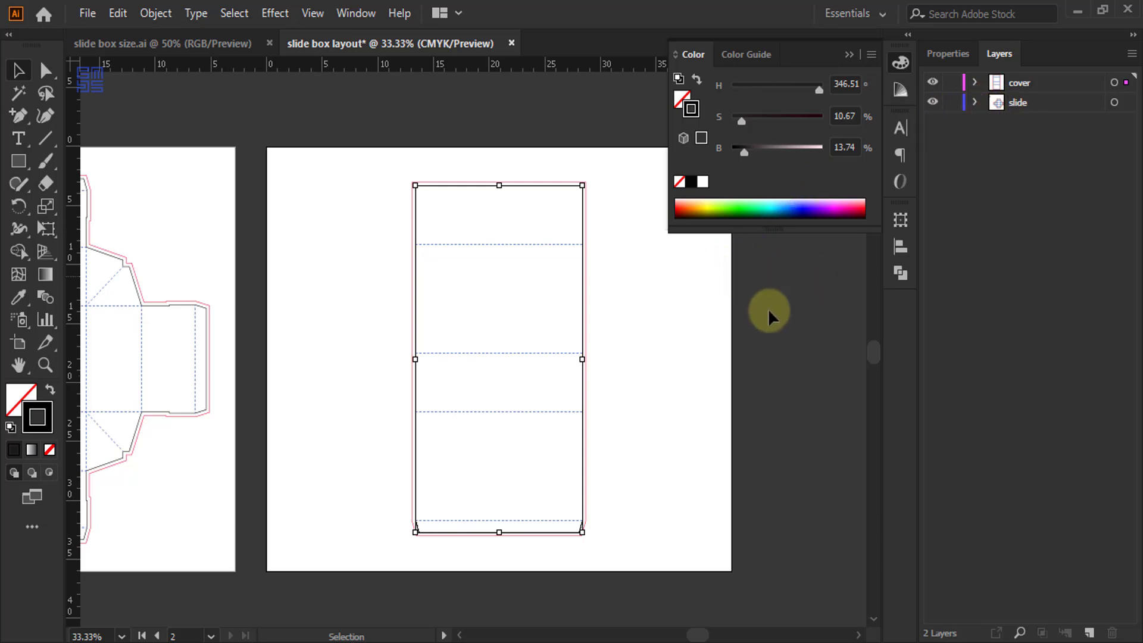
# Deselect the cover outline and collapse the colour settings to leave both artboards unobstructed.
pyautogui.click(673, 289)
pyautogui.scroll(-3, 672, 288)
pyautogui.scroll(2, 536, 287)
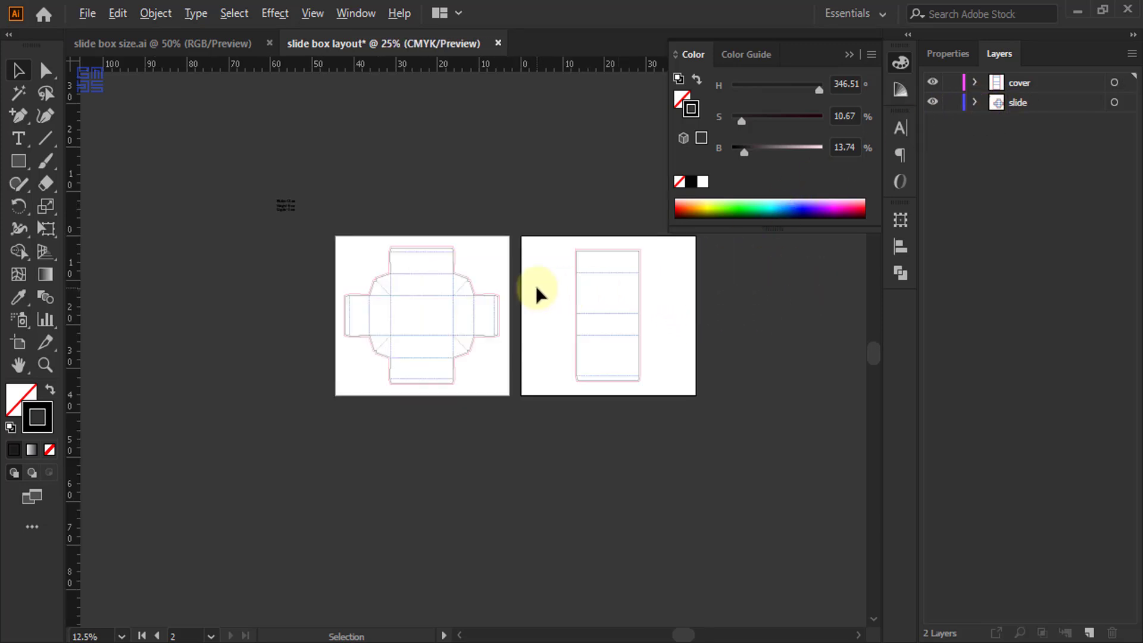
pyautogui.click(848, 57)
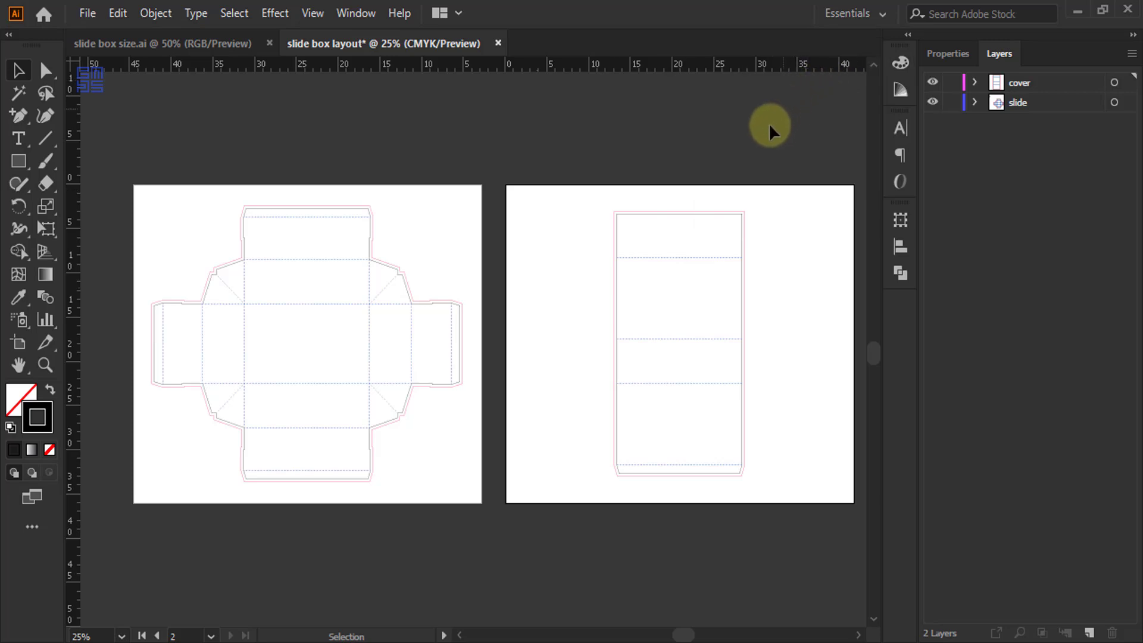